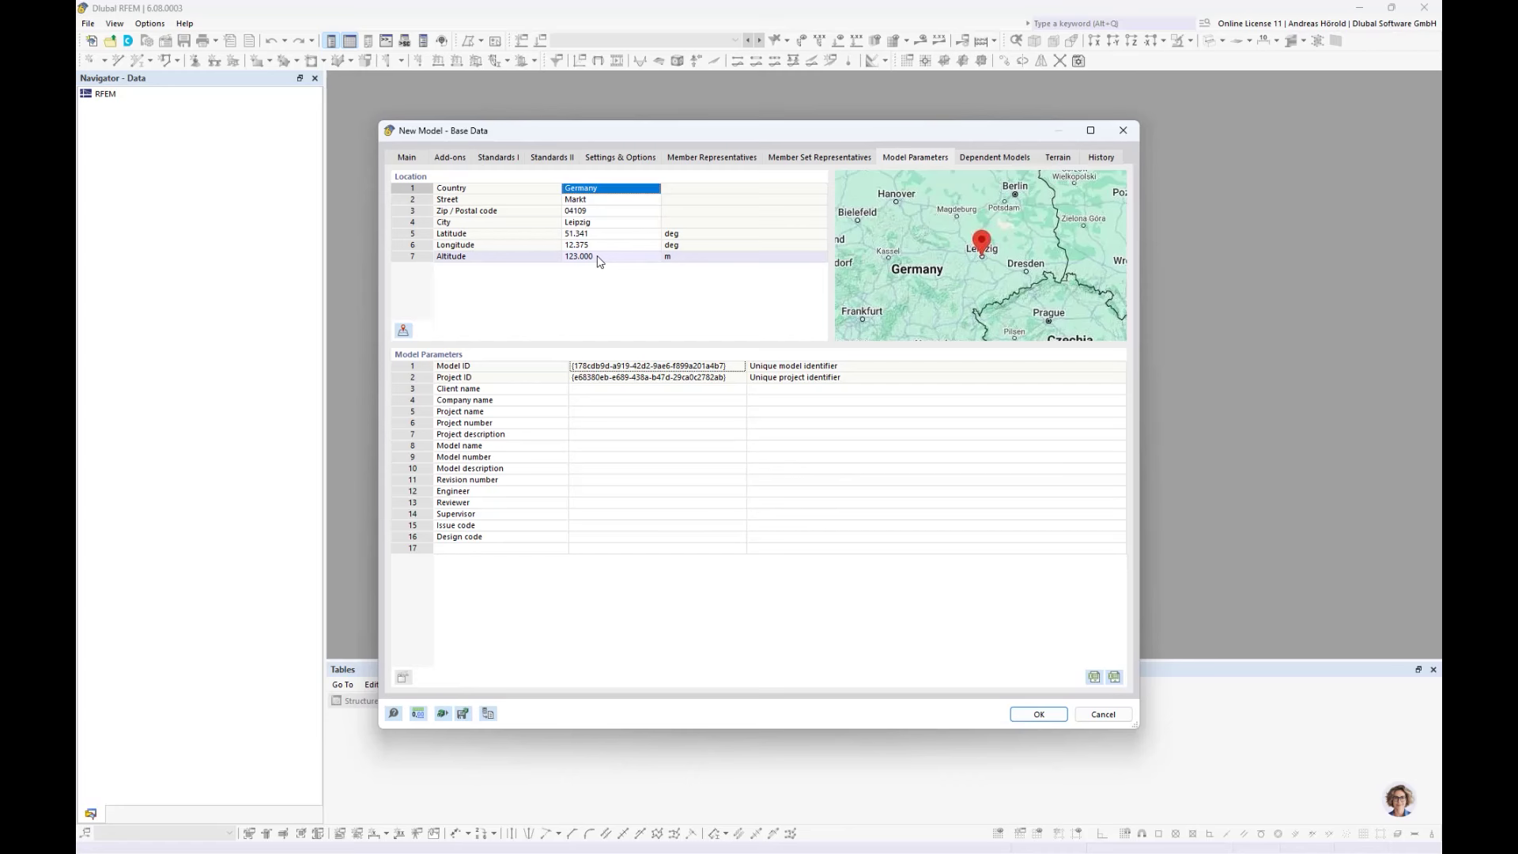
- Create the new model from the entered base data and maximize its model window
click(1037, 714)
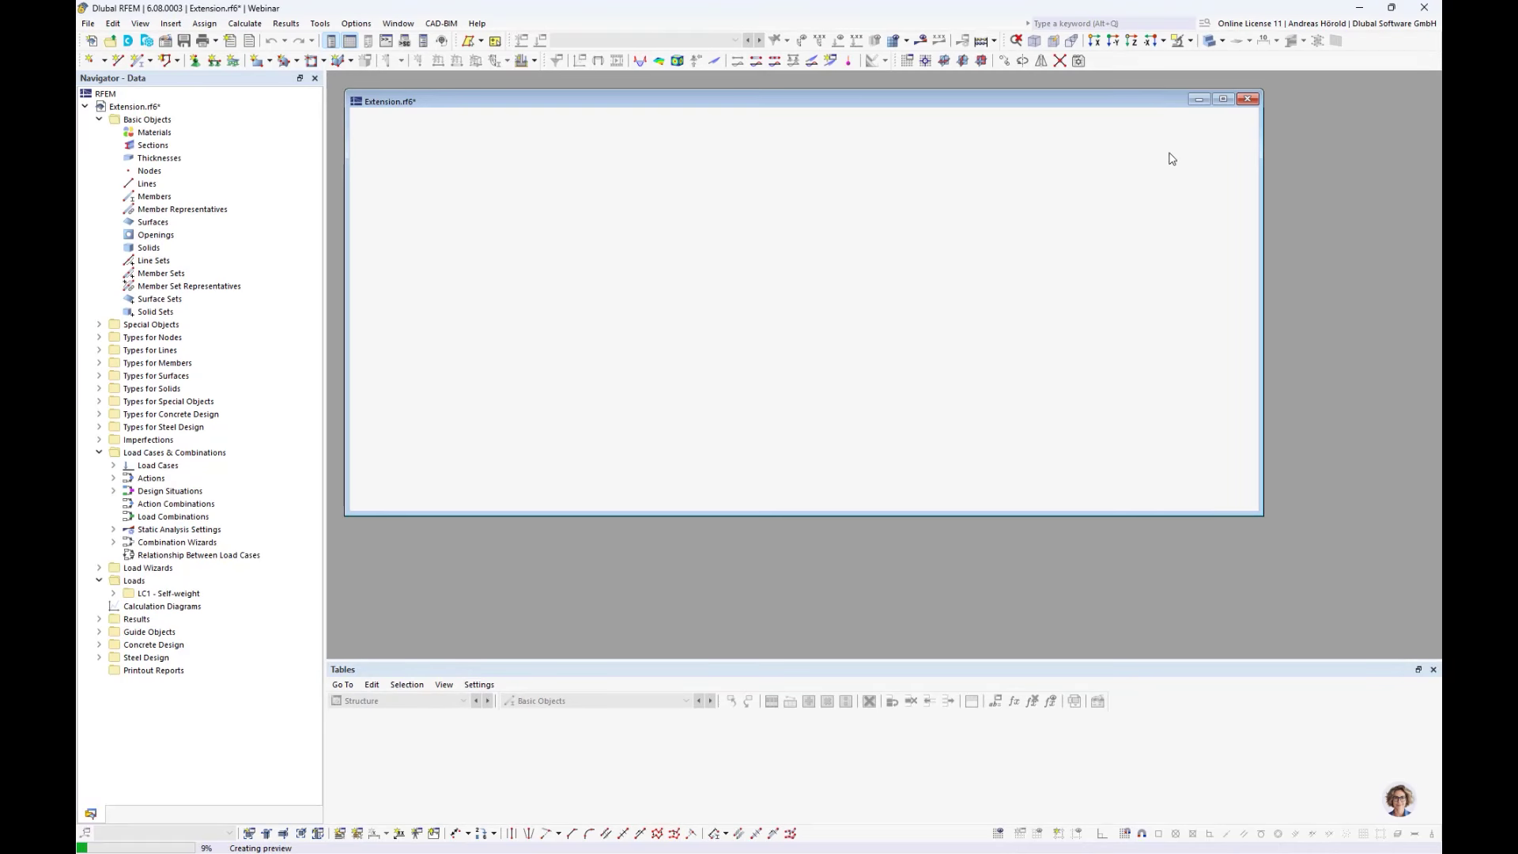
click(1223, 100)
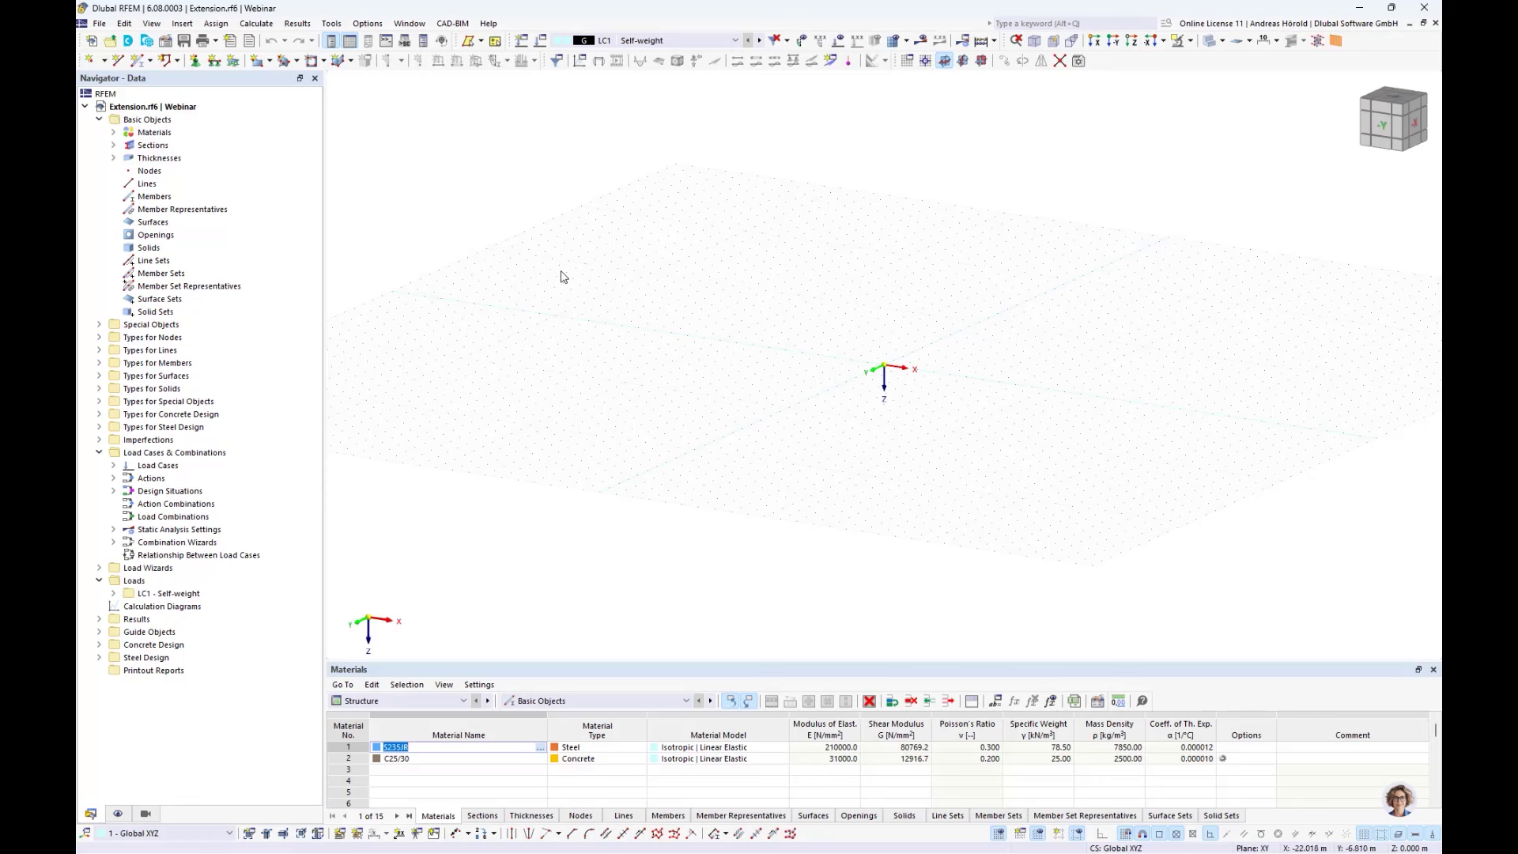
- Reopen the model's base data to review the available add-ons, and leave it without changes
click(165, 43)
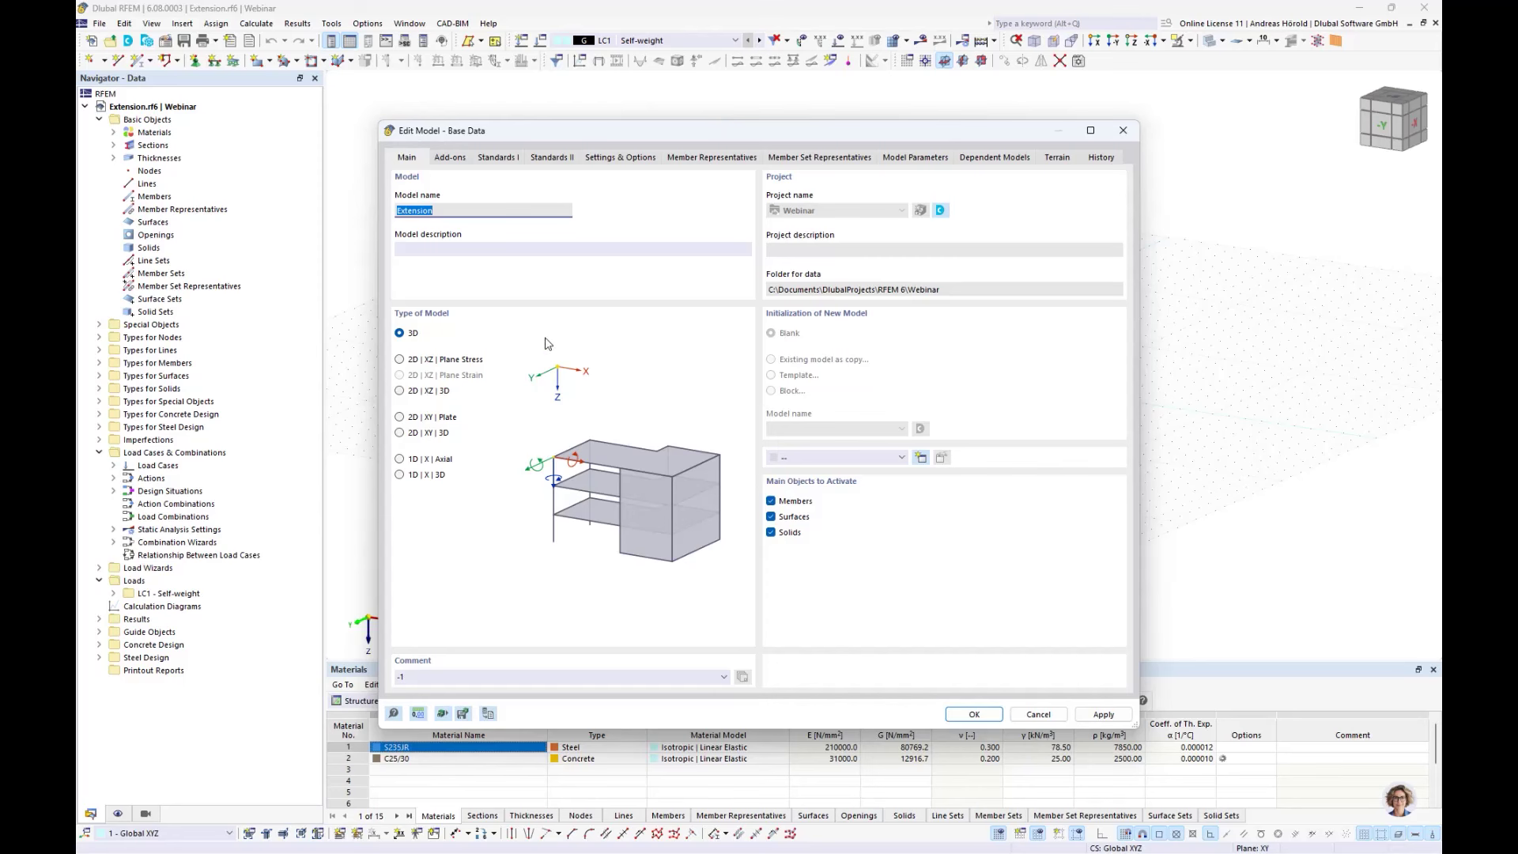
click(450, 158)
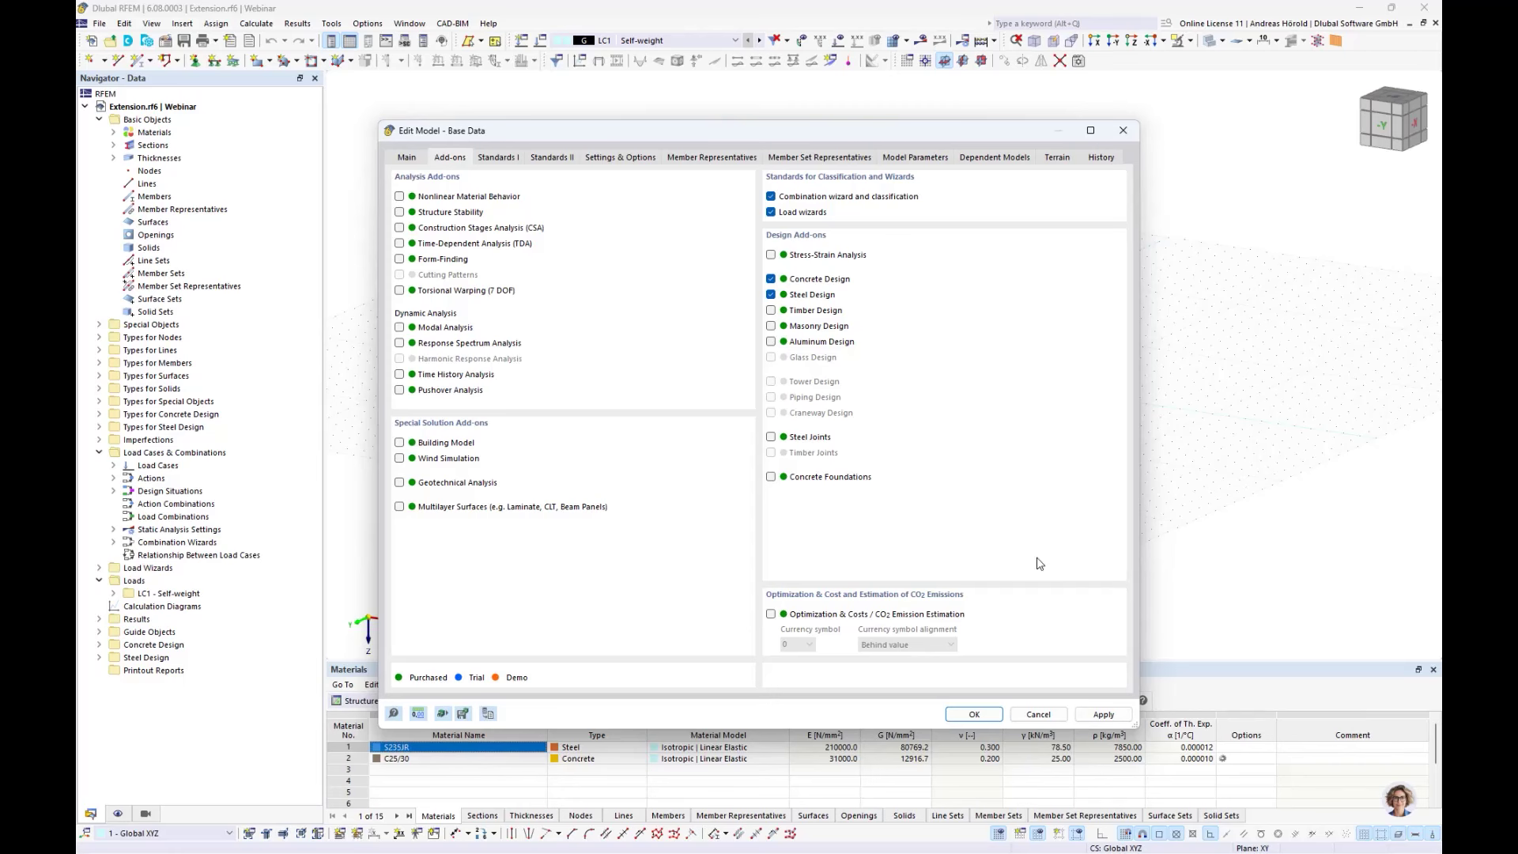
click(1038, 714)
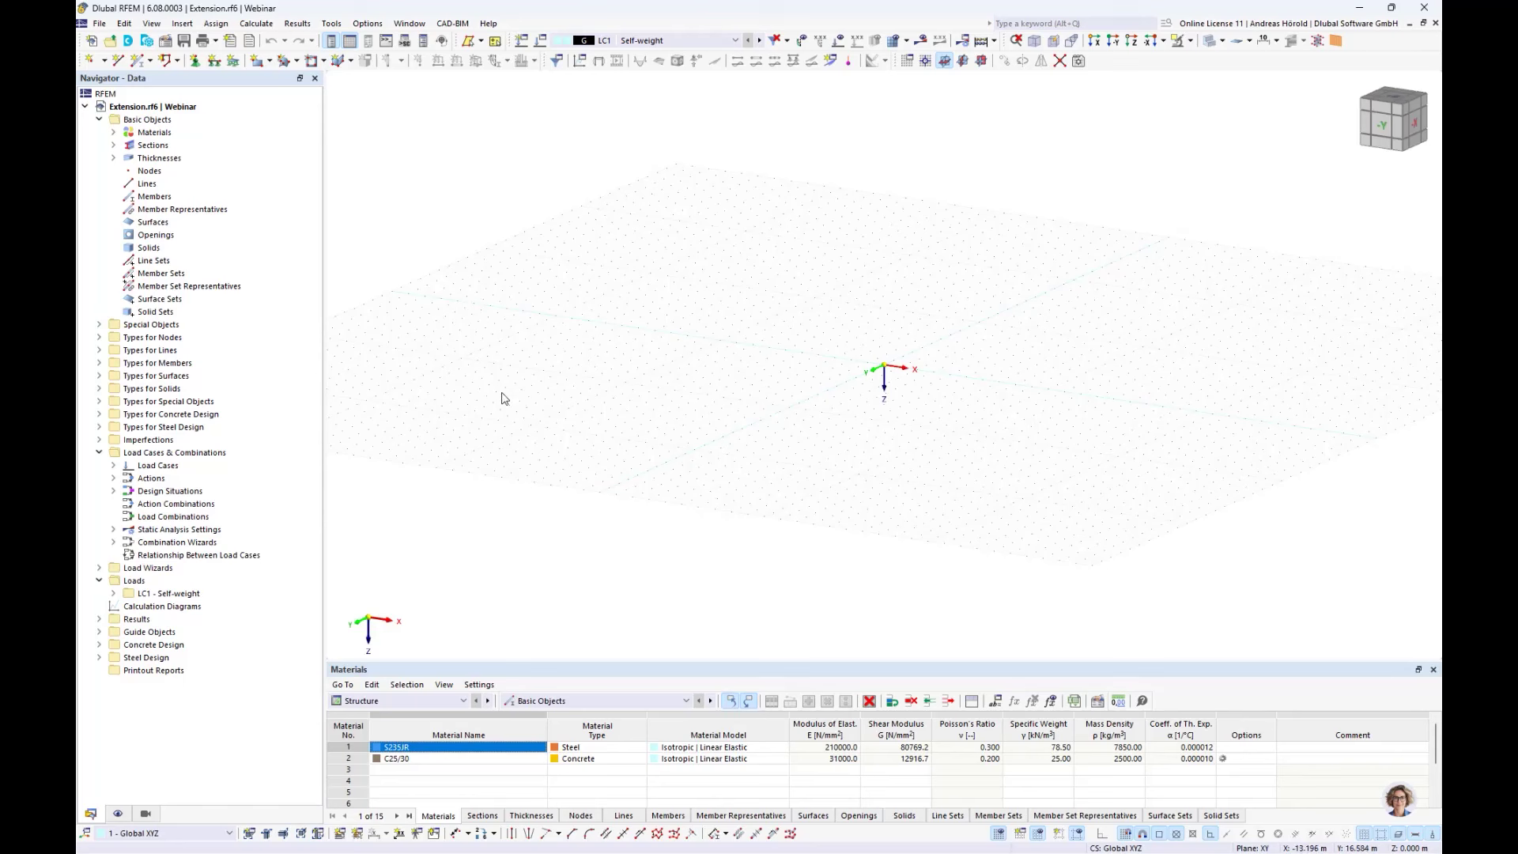
- Switch to Dlubal Center and look at the Extranet account and the model templates
click(129, 42)
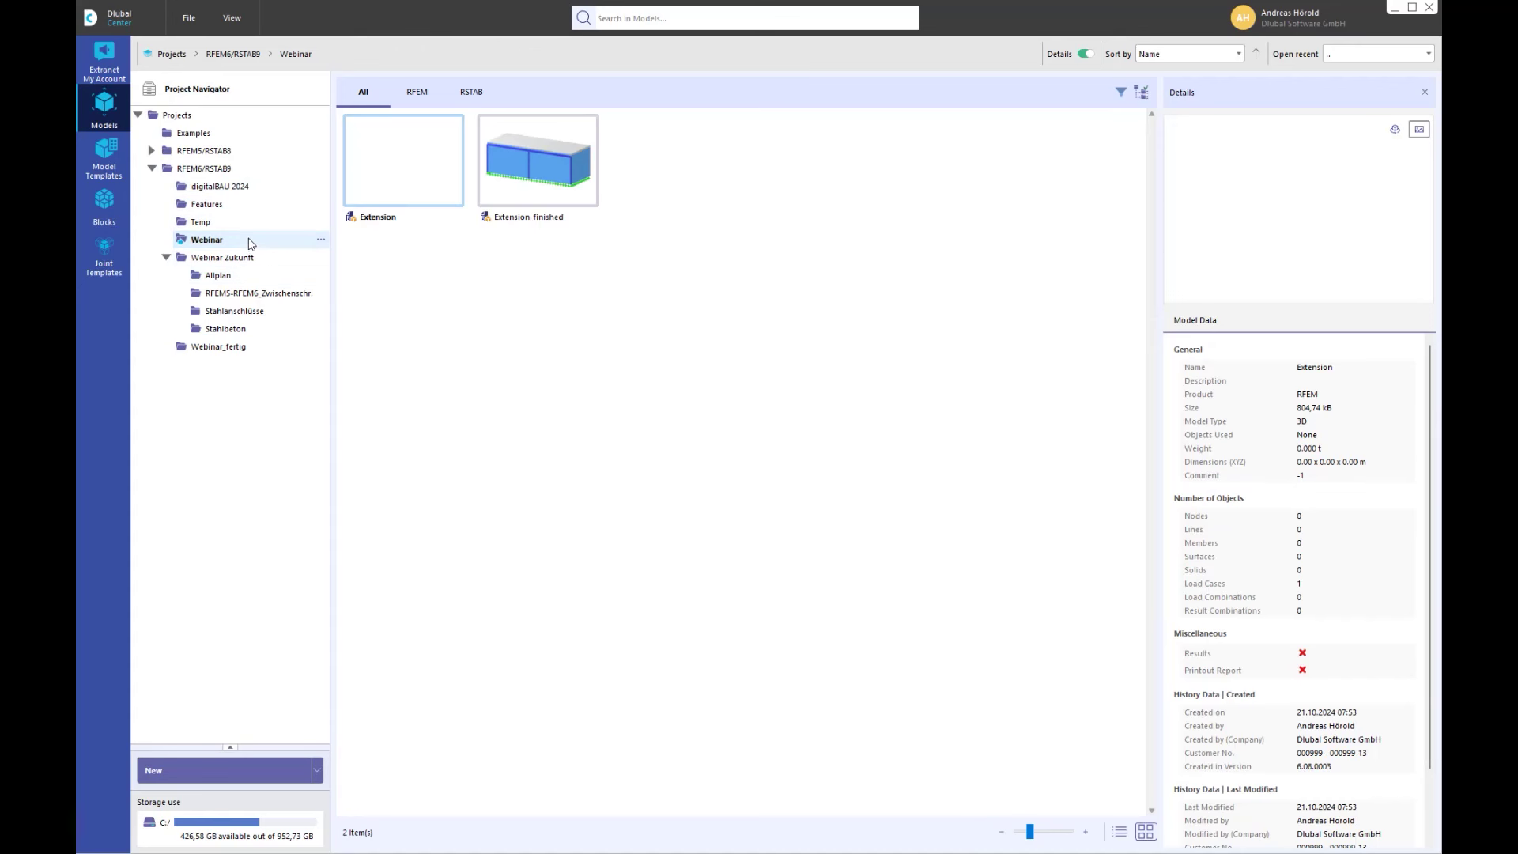
click(103, 59)
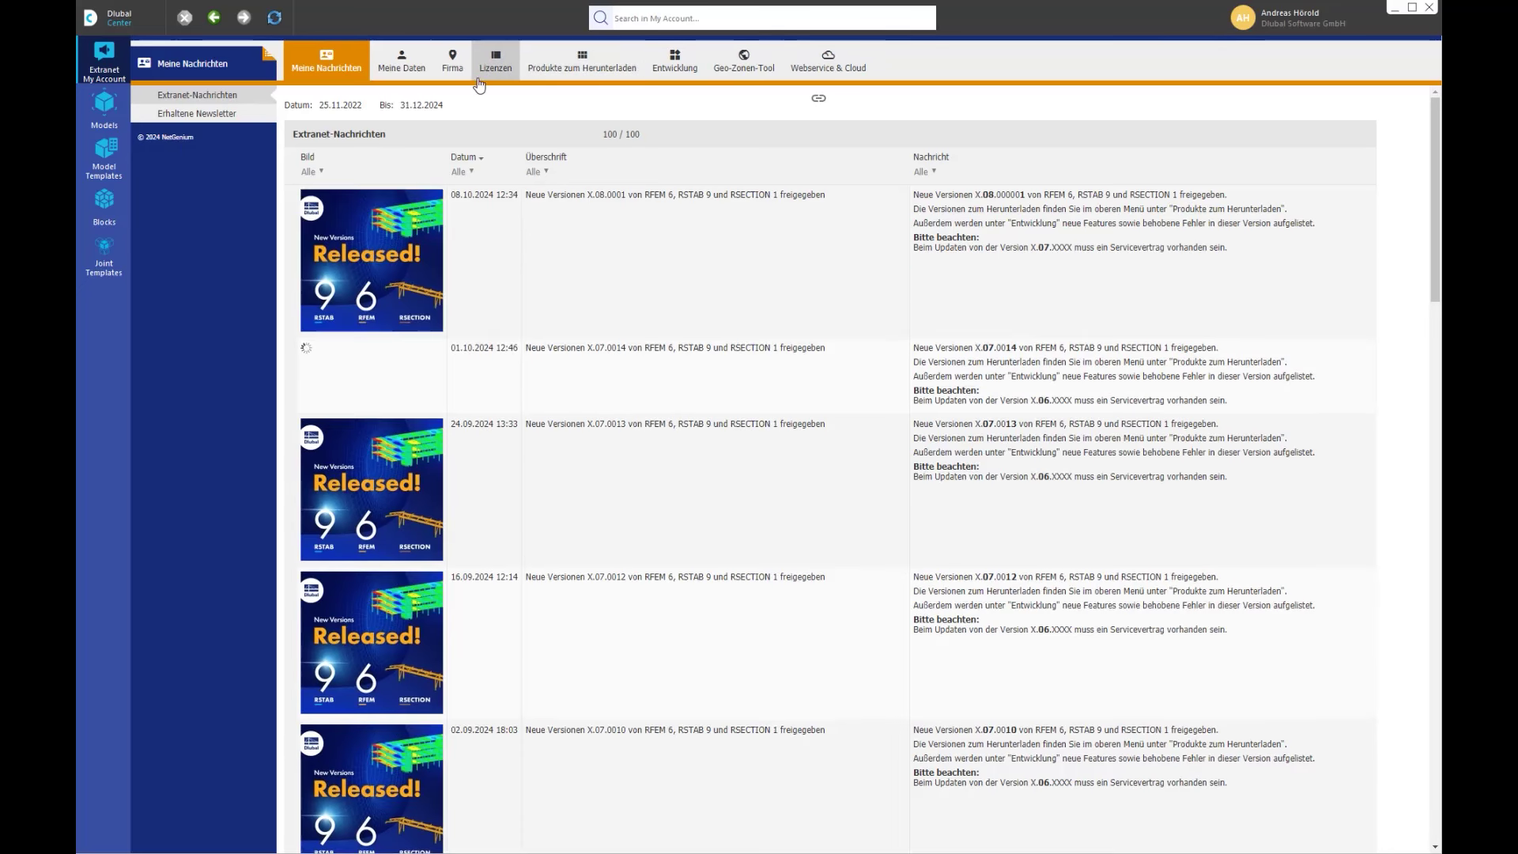
click(99, 152)
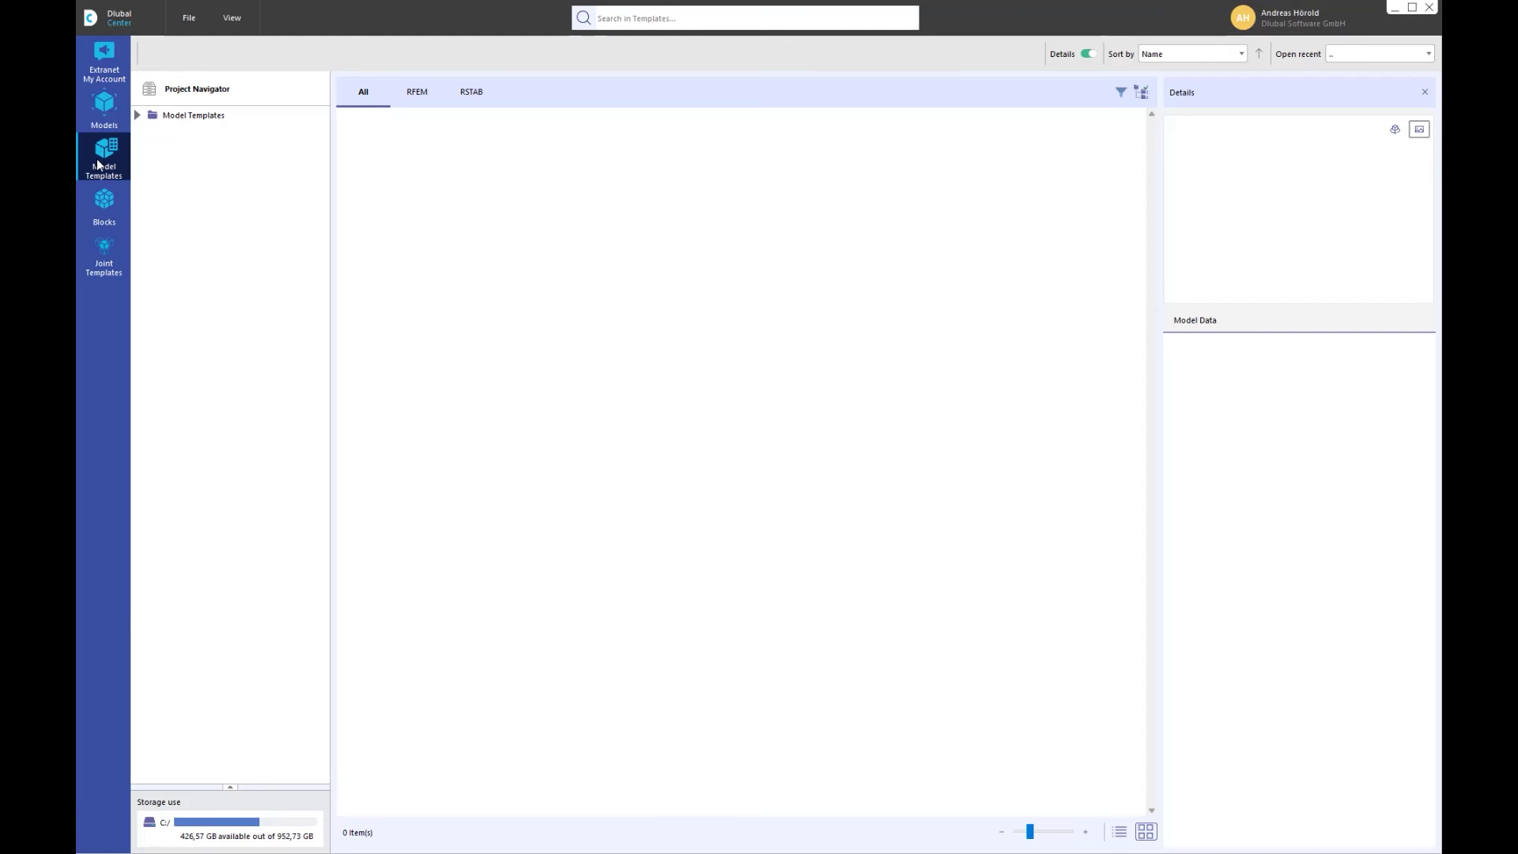
- Browse the block library through its 3D trusses, one-bay frames, 3D frames and remaining categories
click(103, 203)
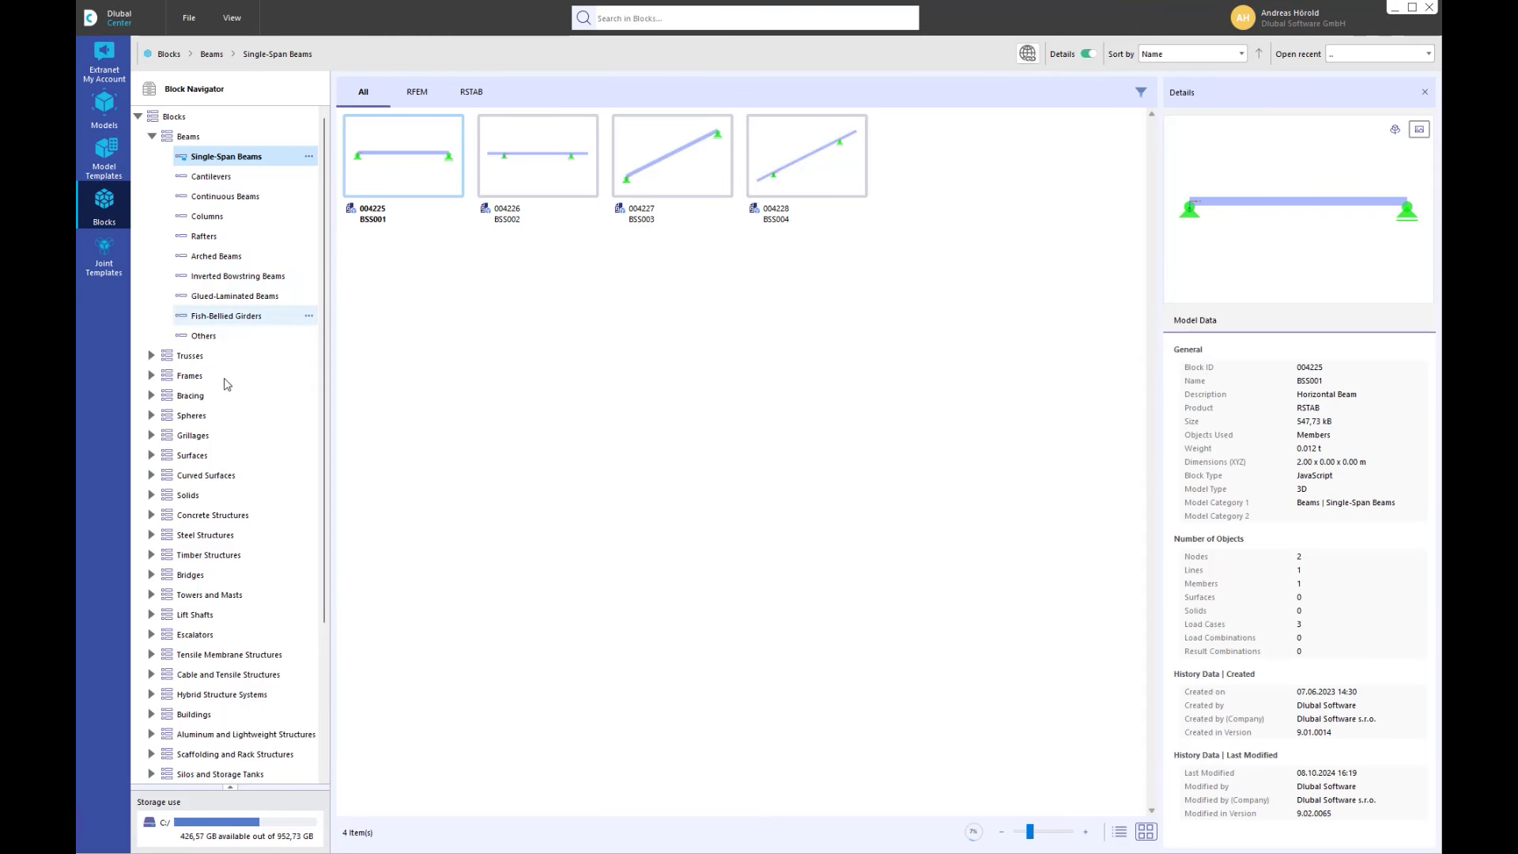
click(151, 357)
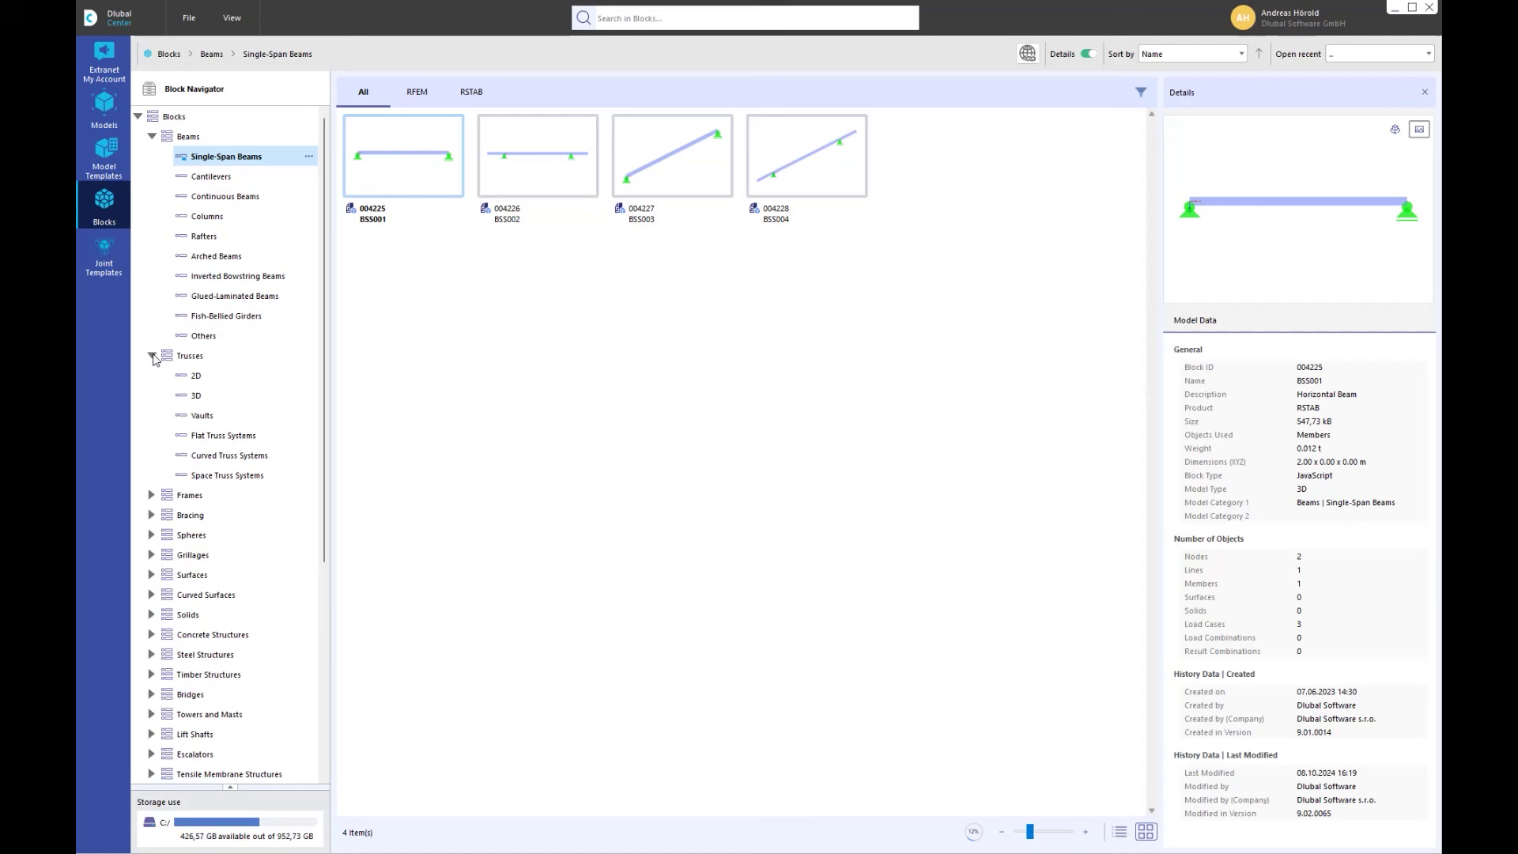
click(198, 398)
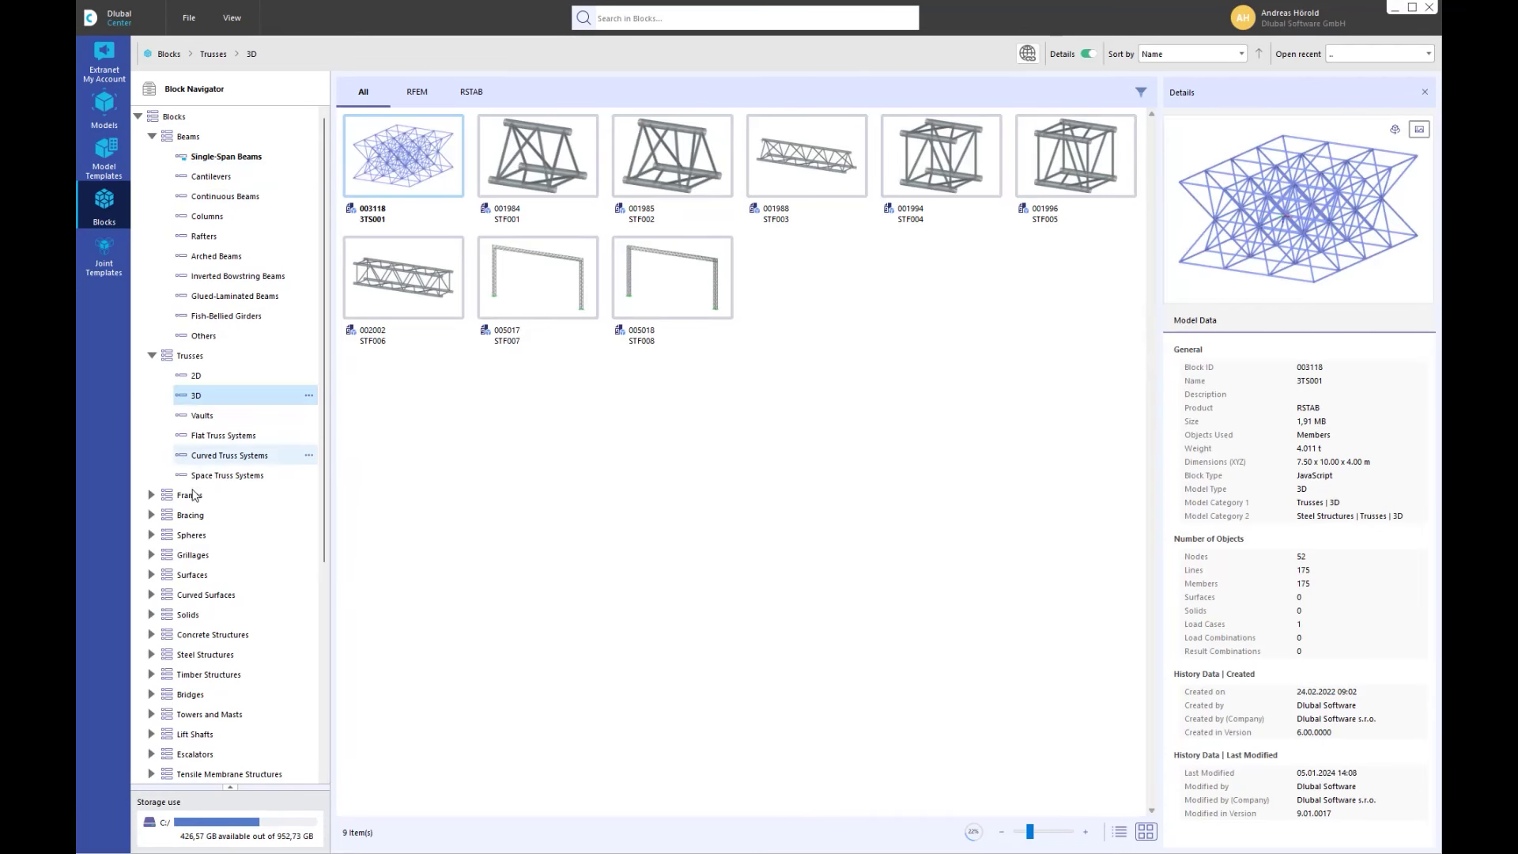
click(151, 496)
click(225, 517)
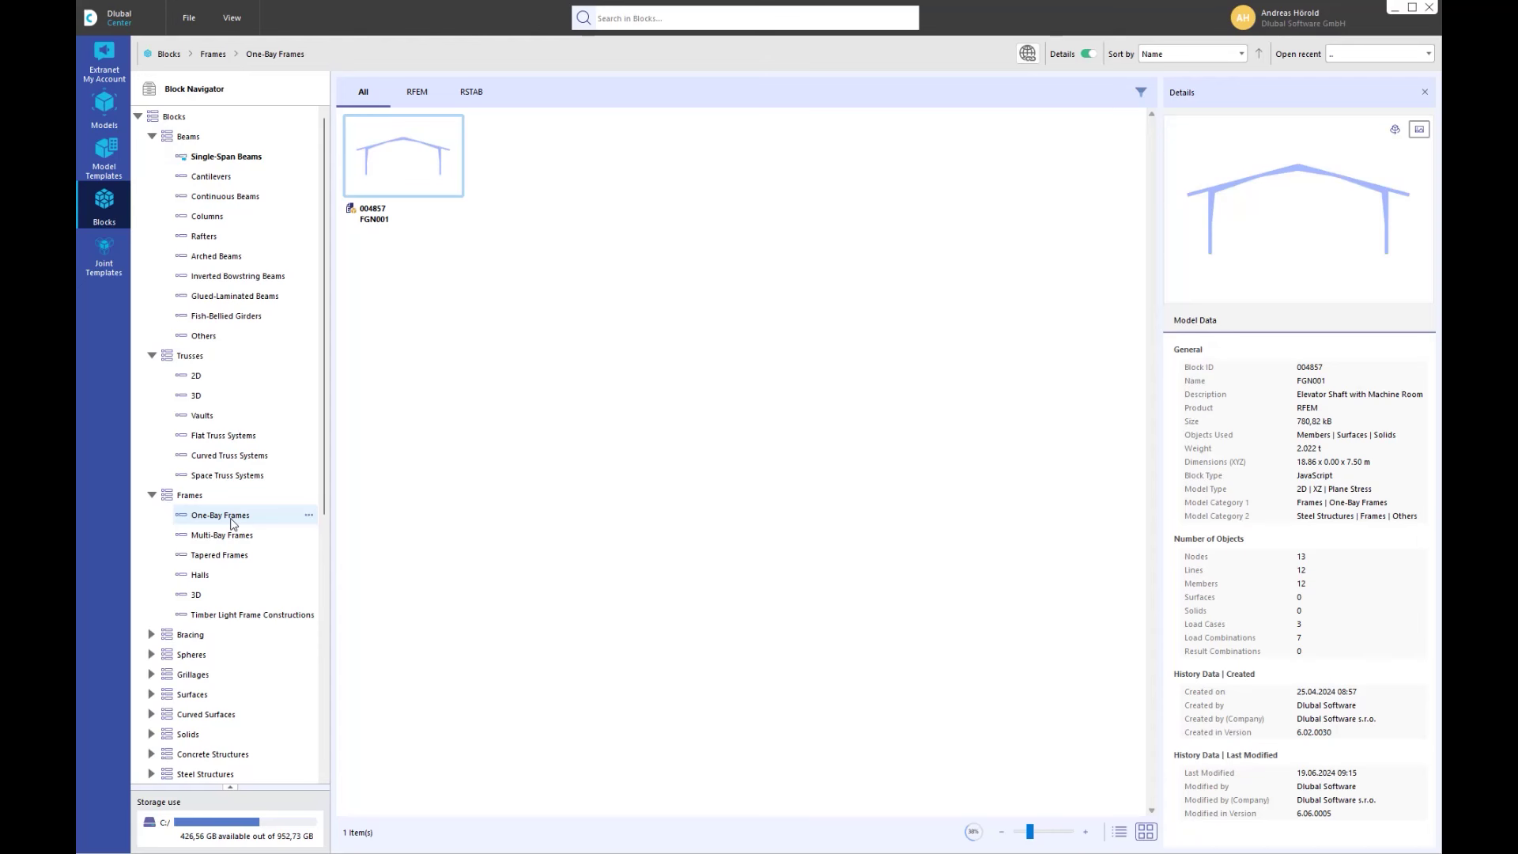
click(198, 595)
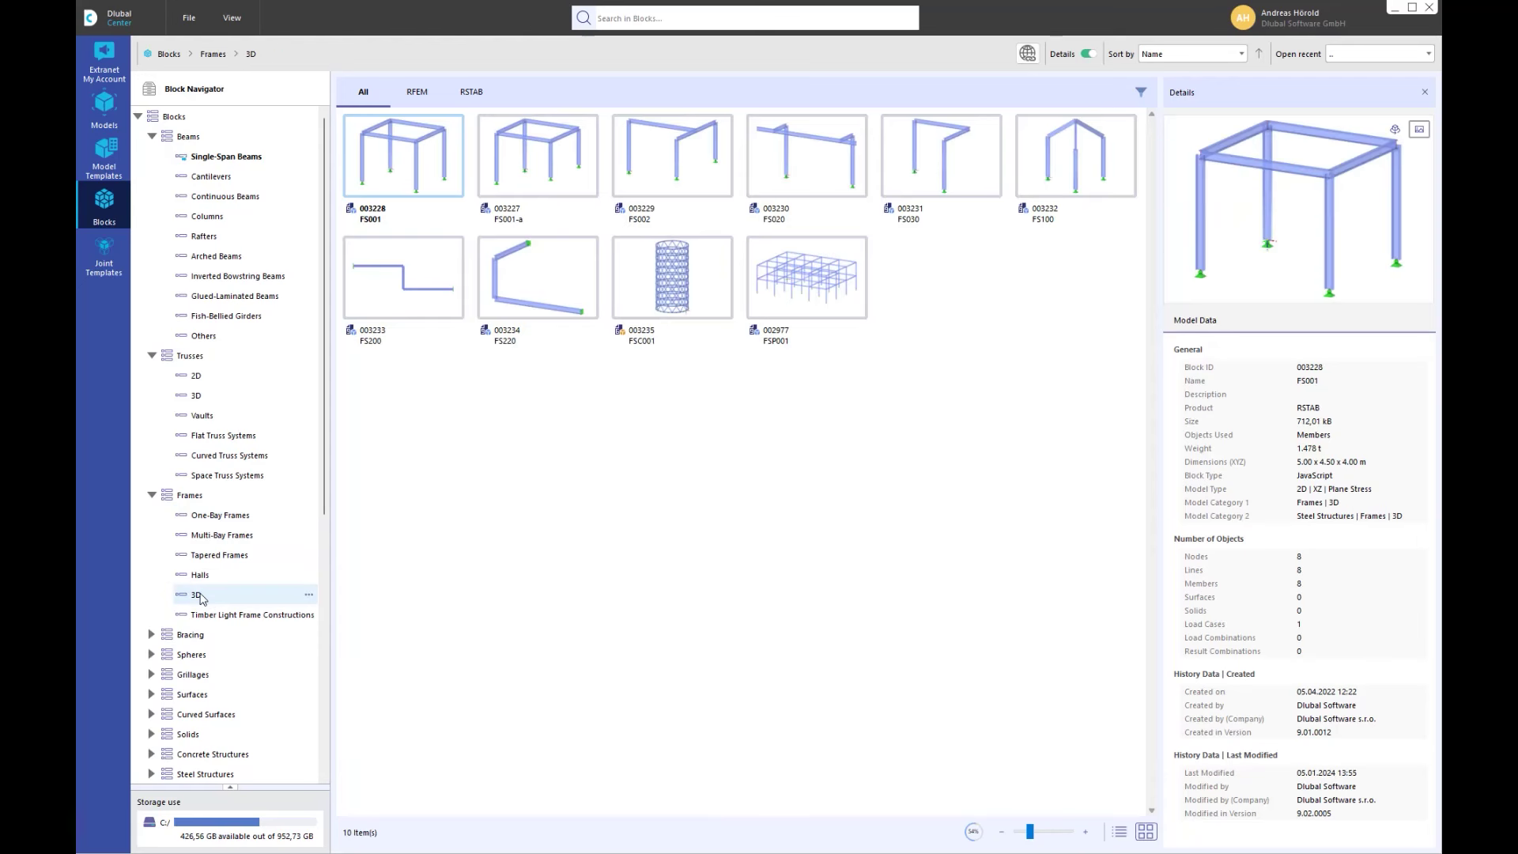
scroll(203, 598, down, 6)
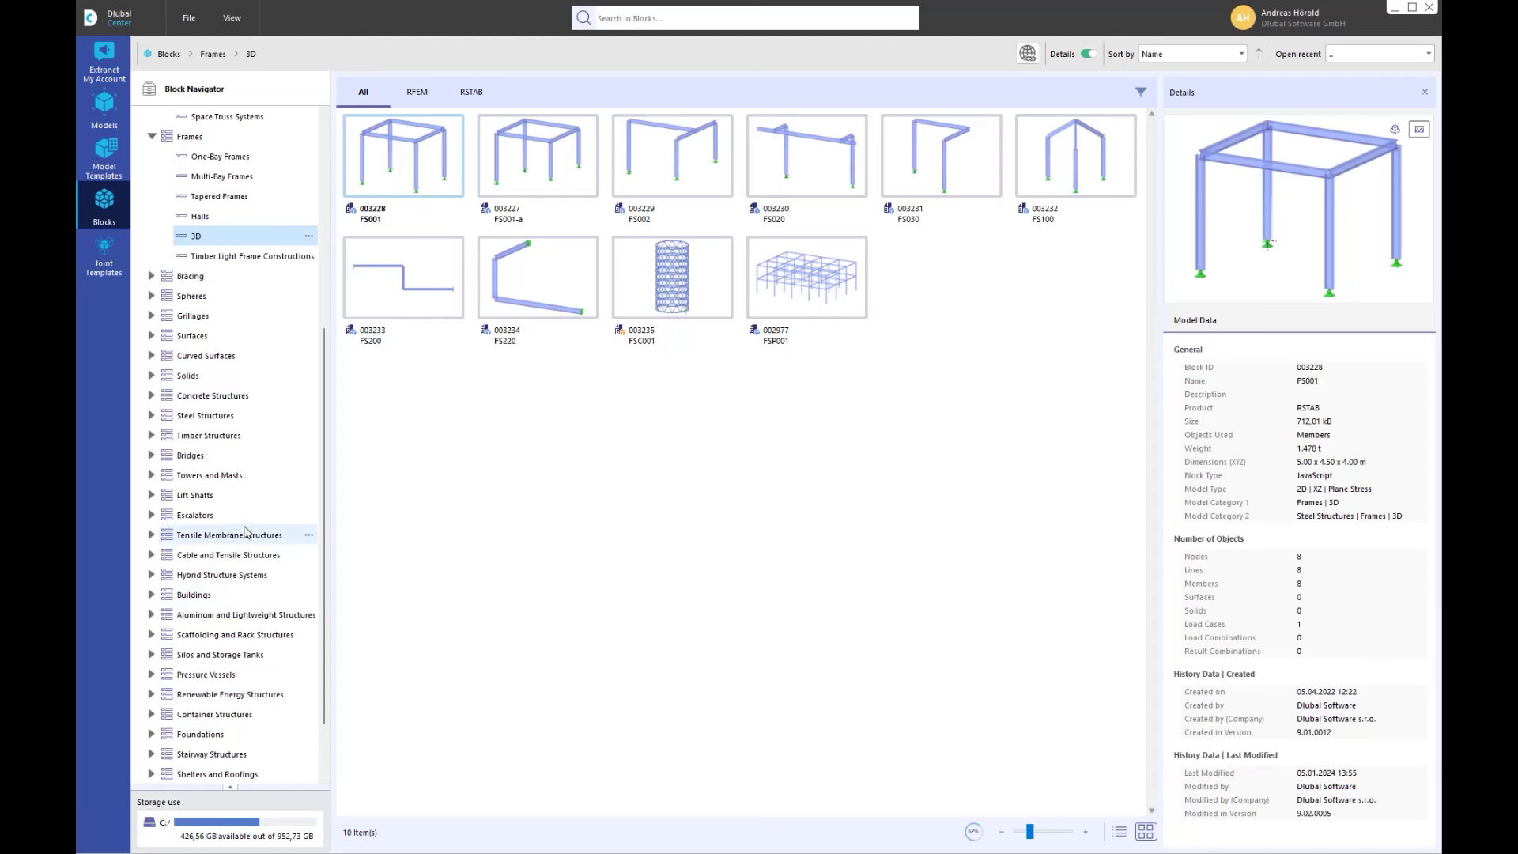
- Look at the joint templates and at the new file options for the Webinar project among the models
click(104, 254)
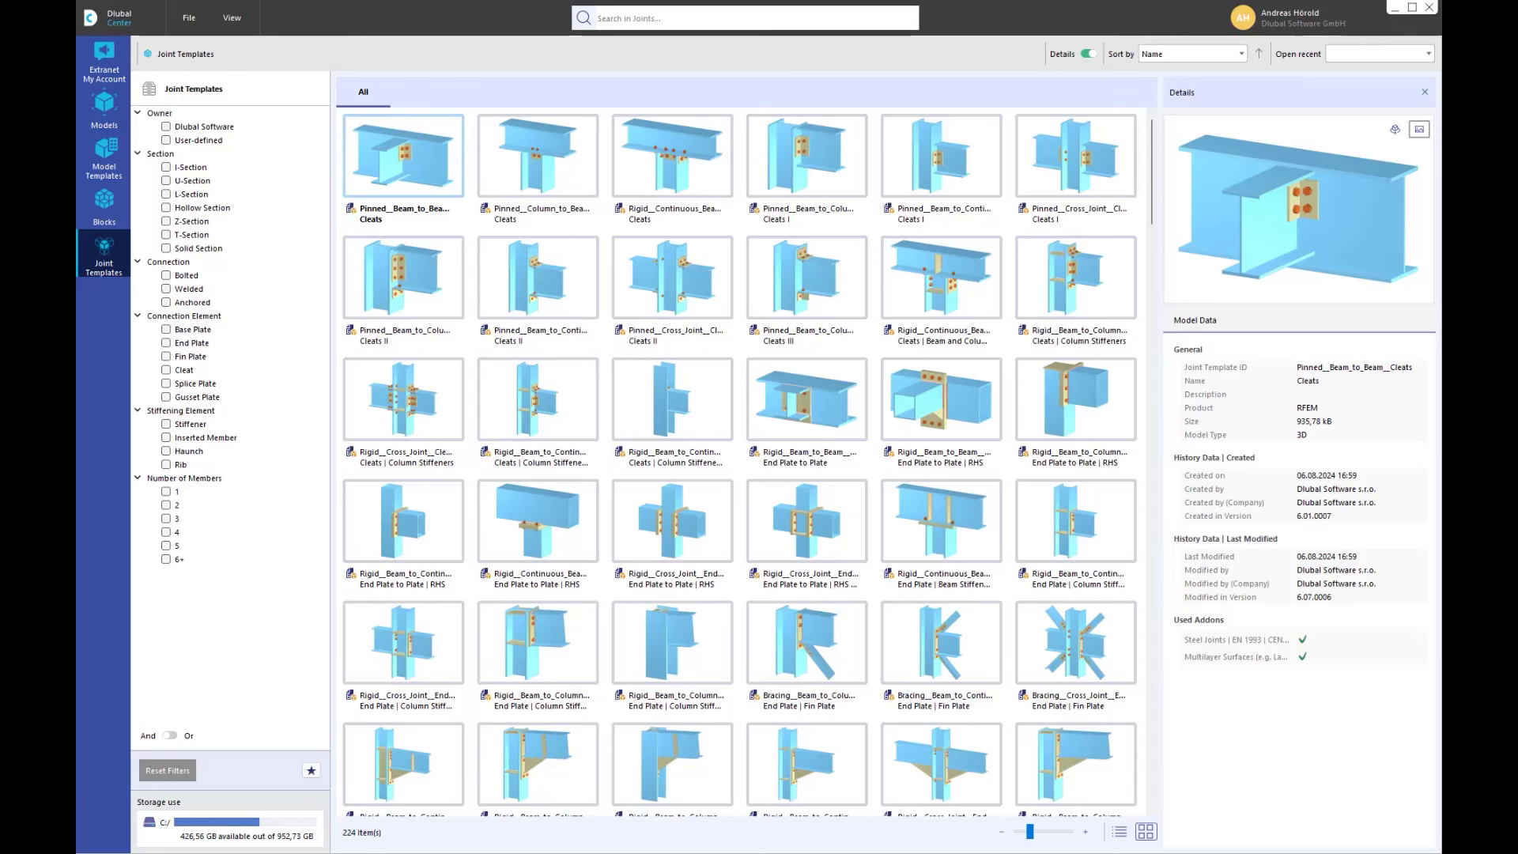
click(104, 103)
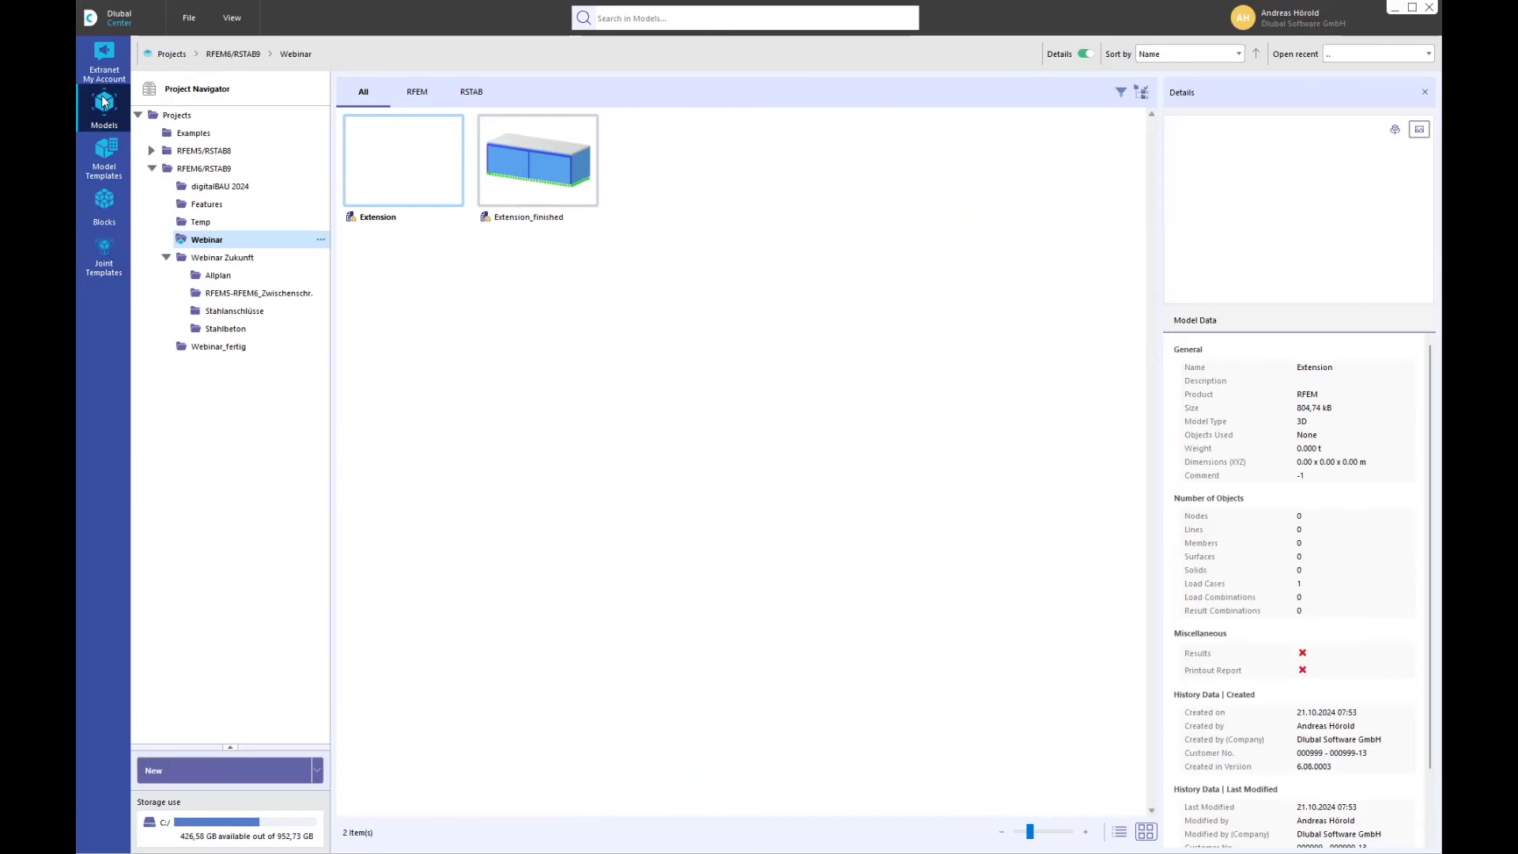
right_click(221, 244)
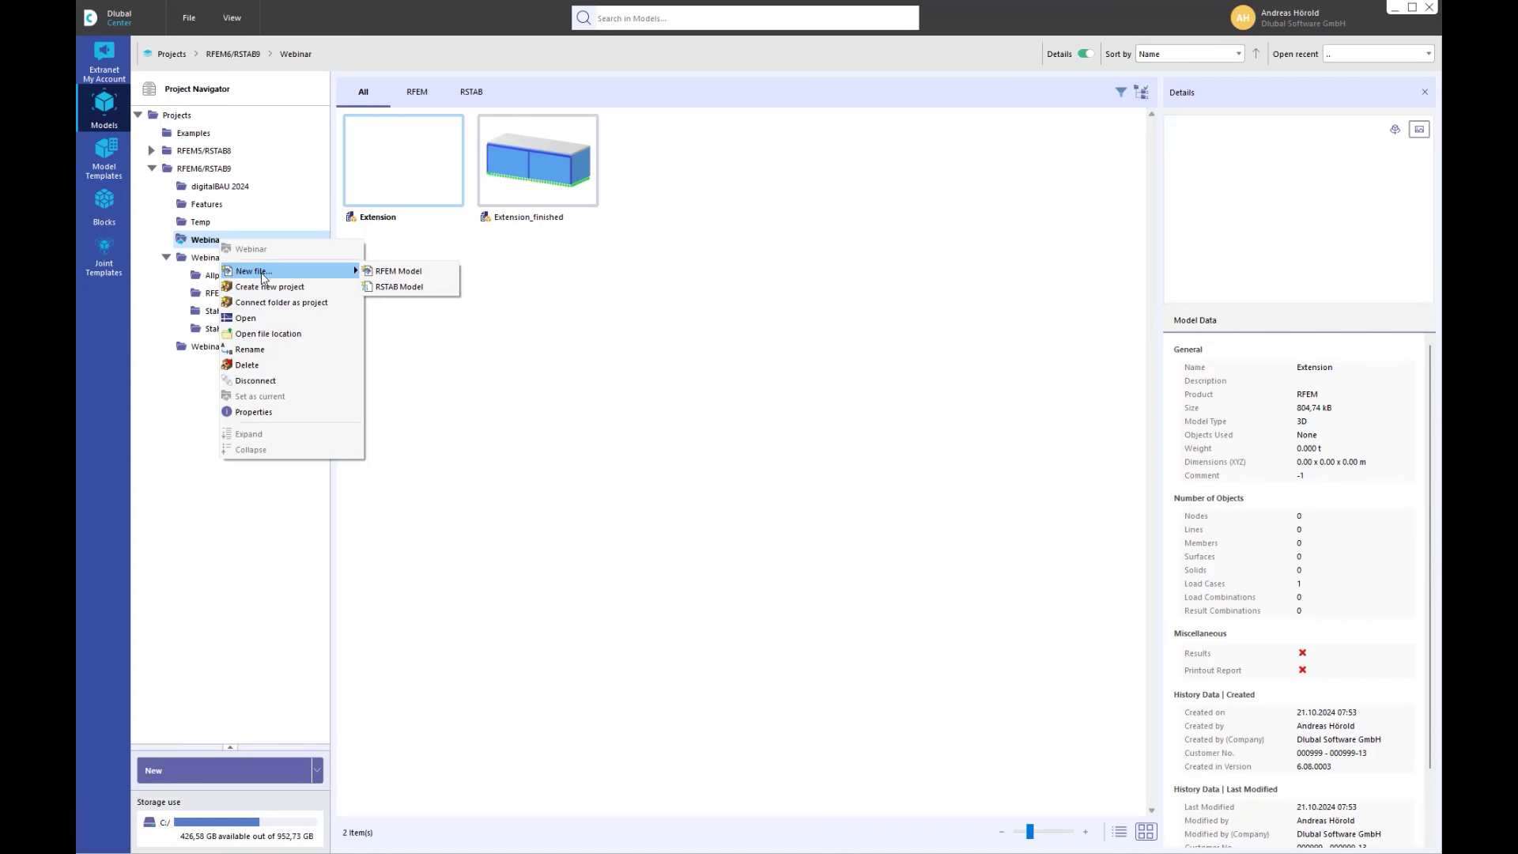
click(470, 339)
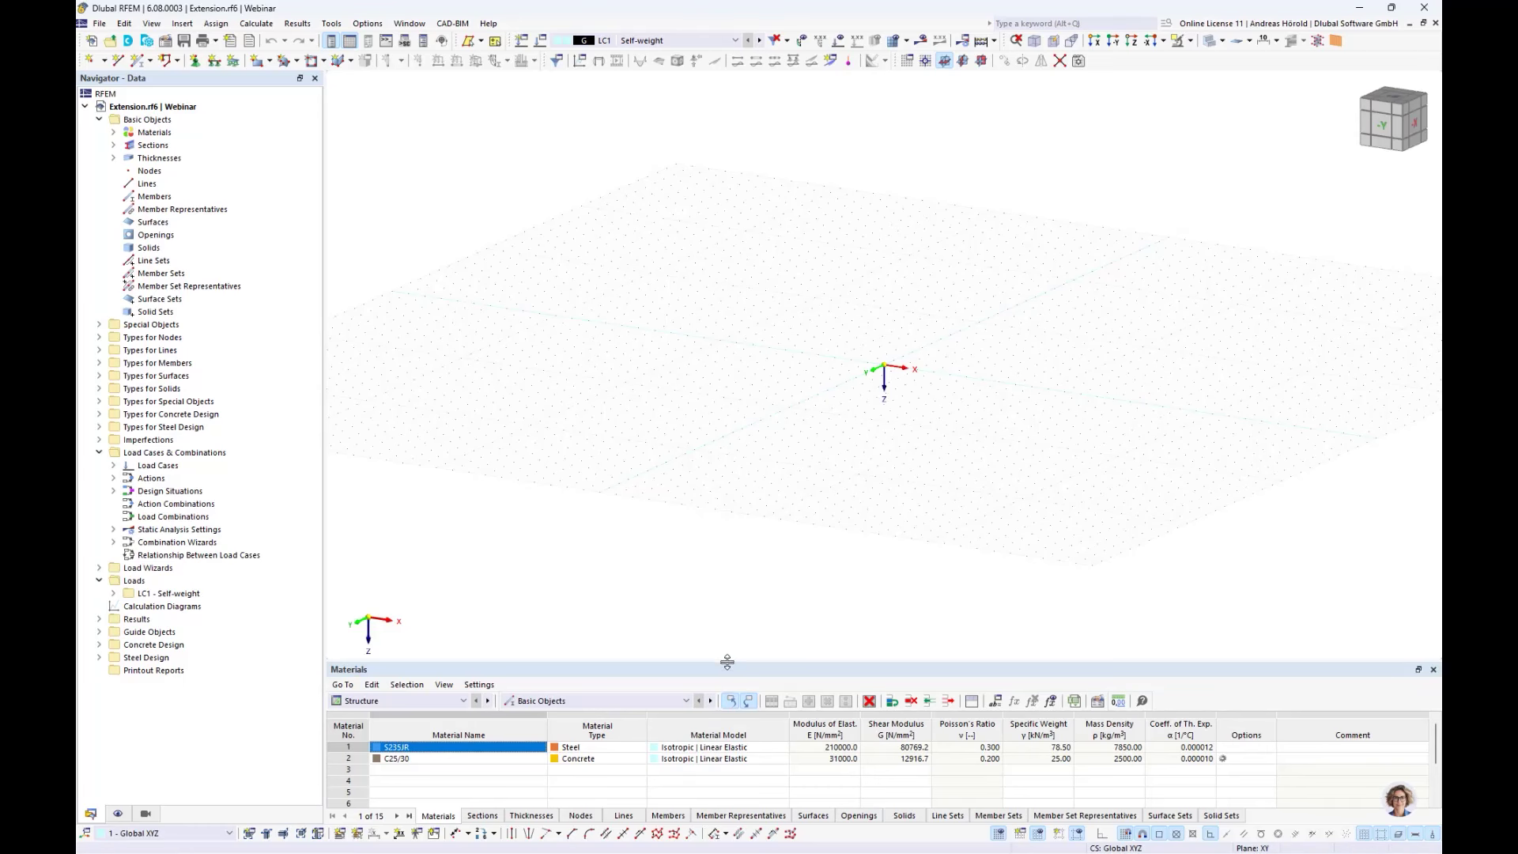
- Enlarge the tables area and look through the Display and Views navigators before returning to the Data navigator
drag(726, 666, 726, 631)
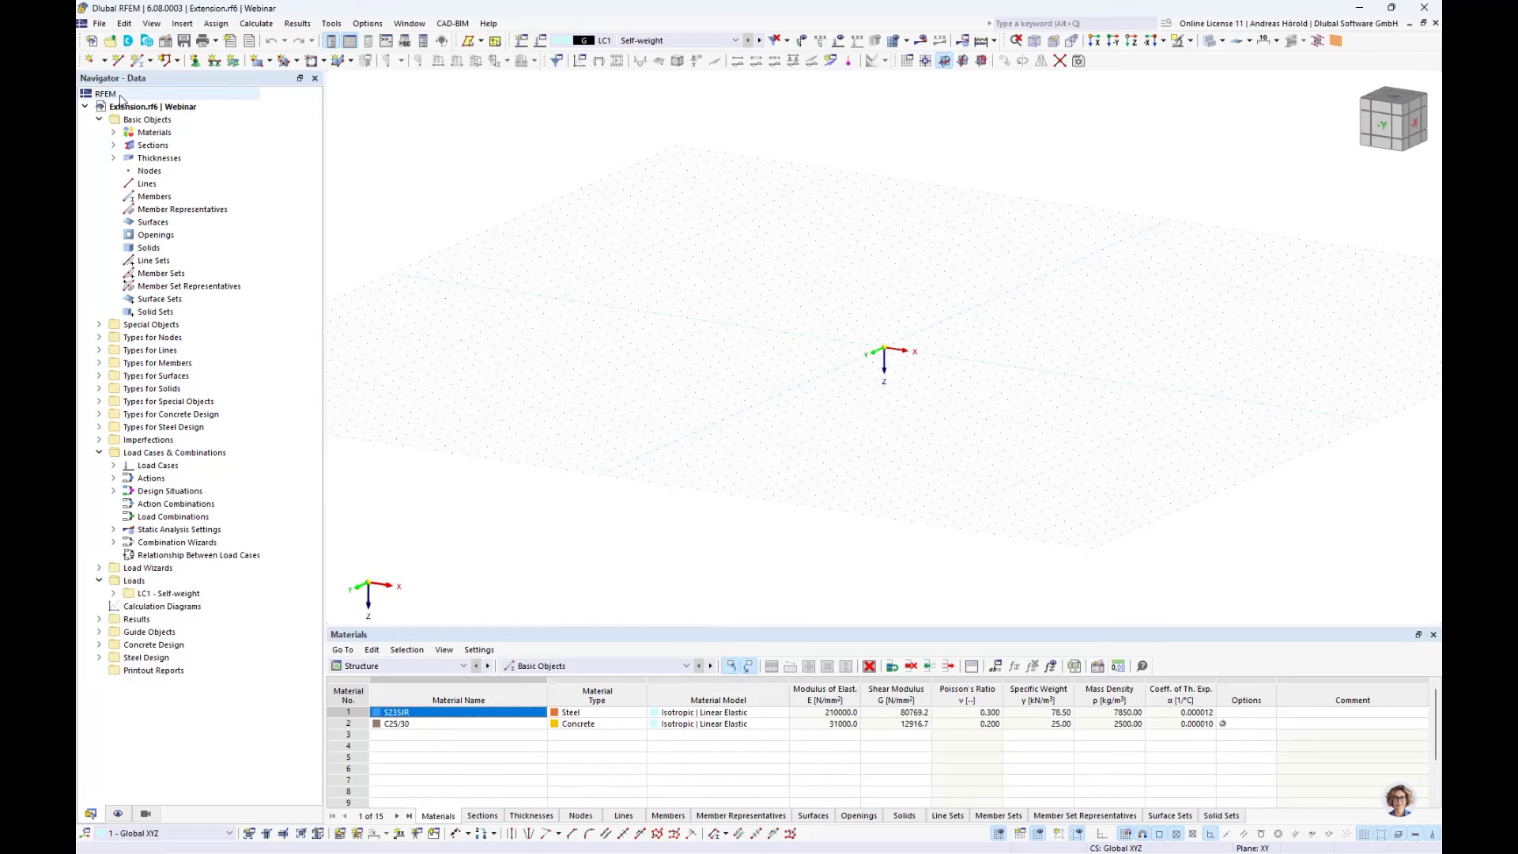
click(117, 814)
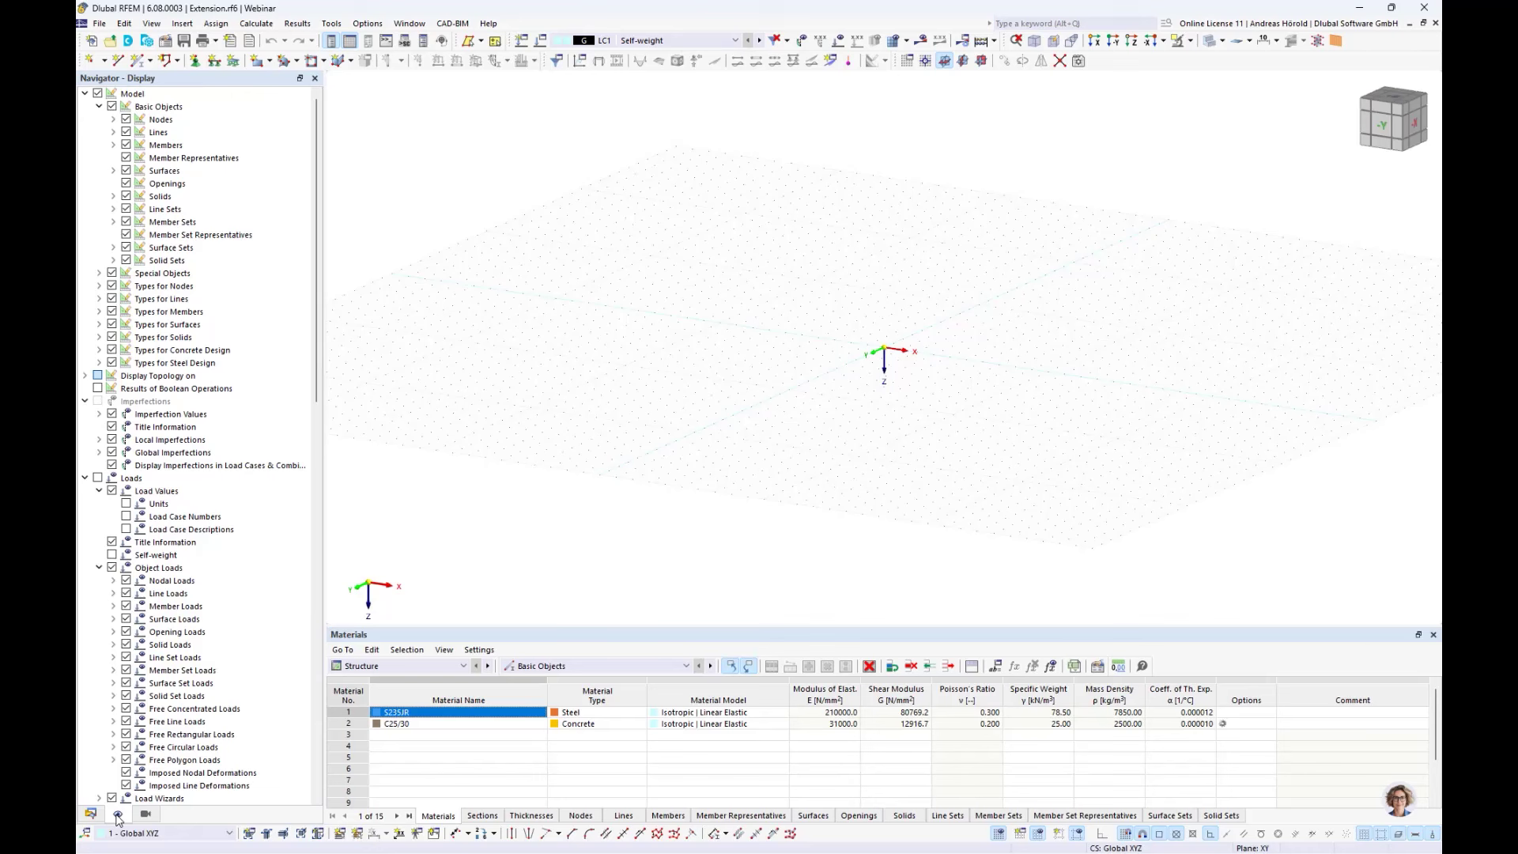
click(145, 815)
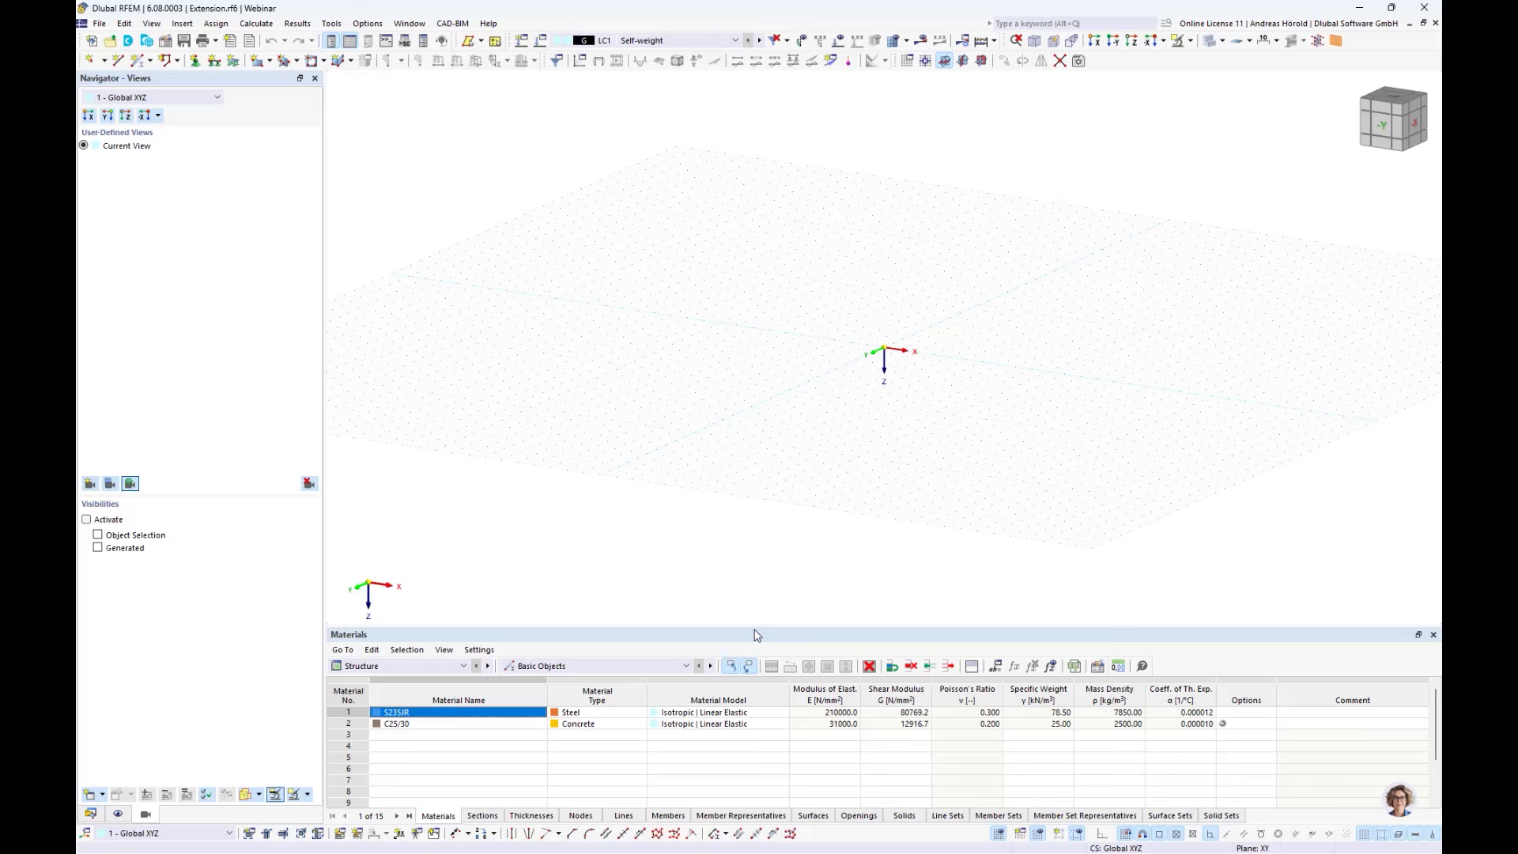
click(90, 813)
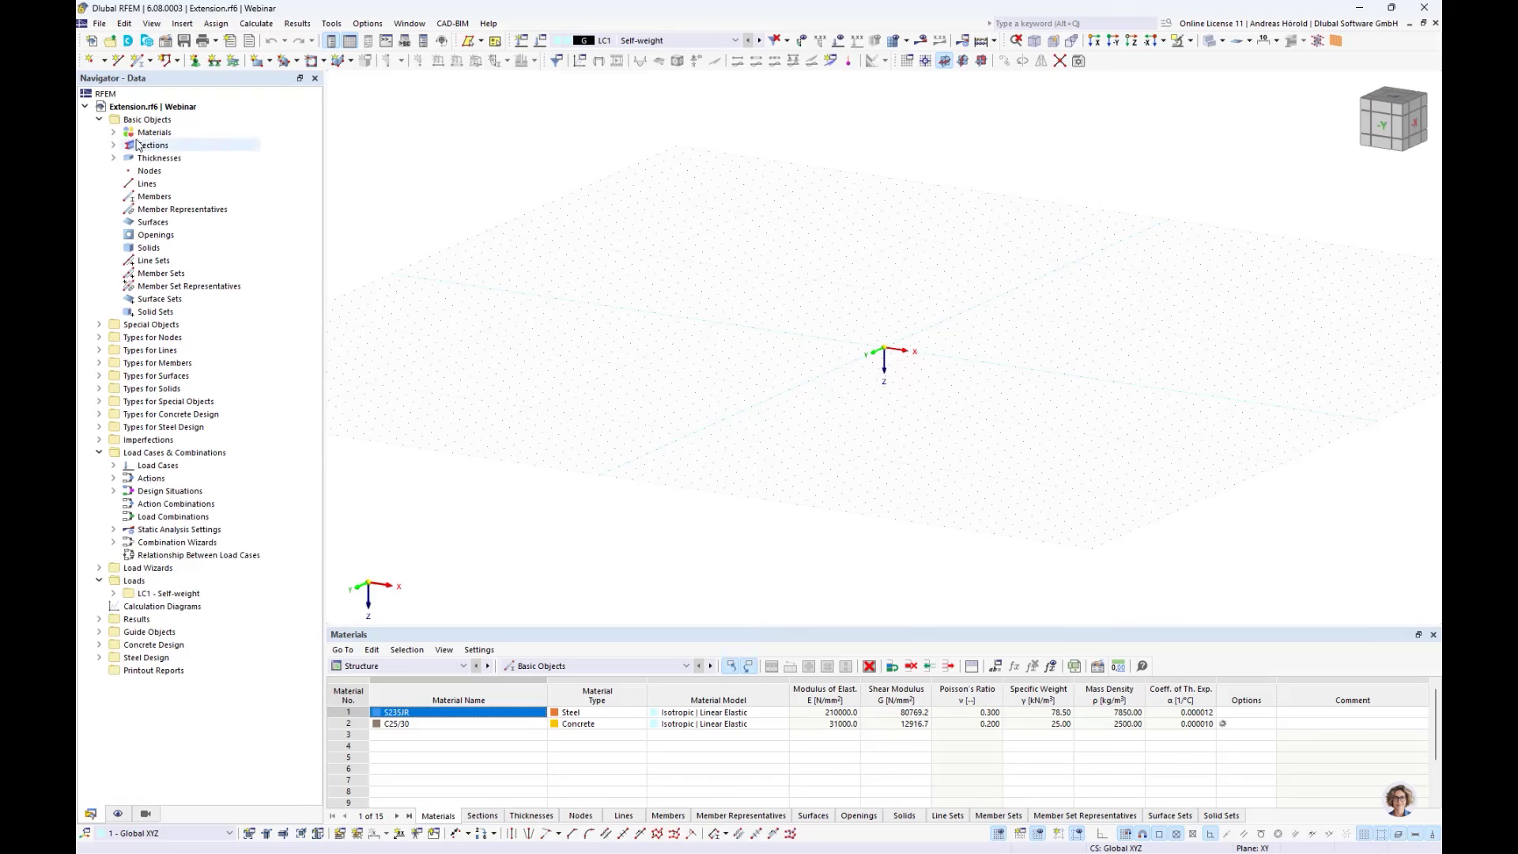
- Check the preset materials, section and thickness, and delete all basic objects from the model
click(113, 133)
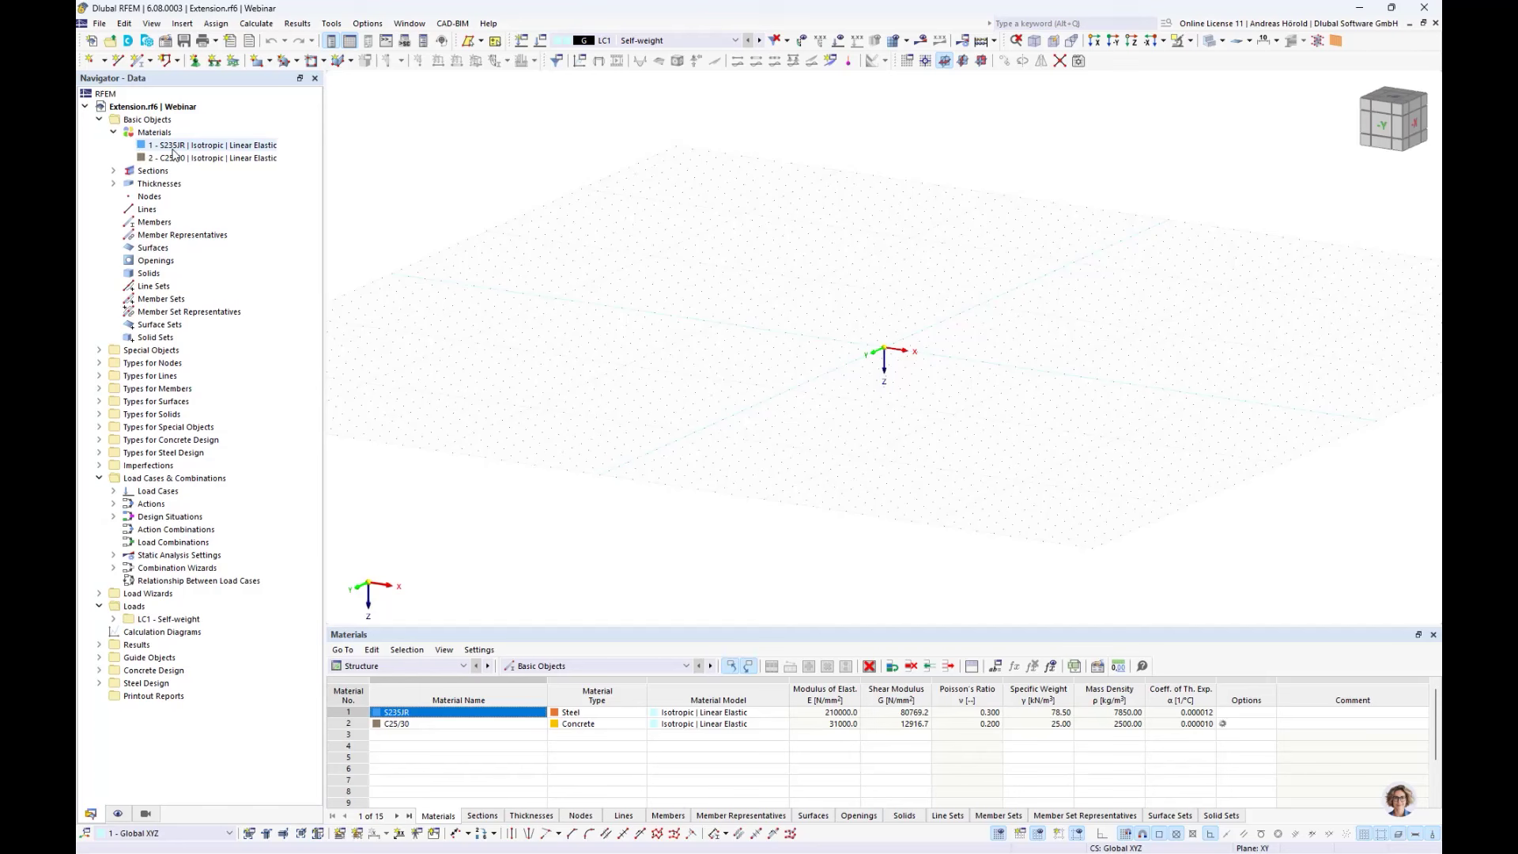
click(113, 171)
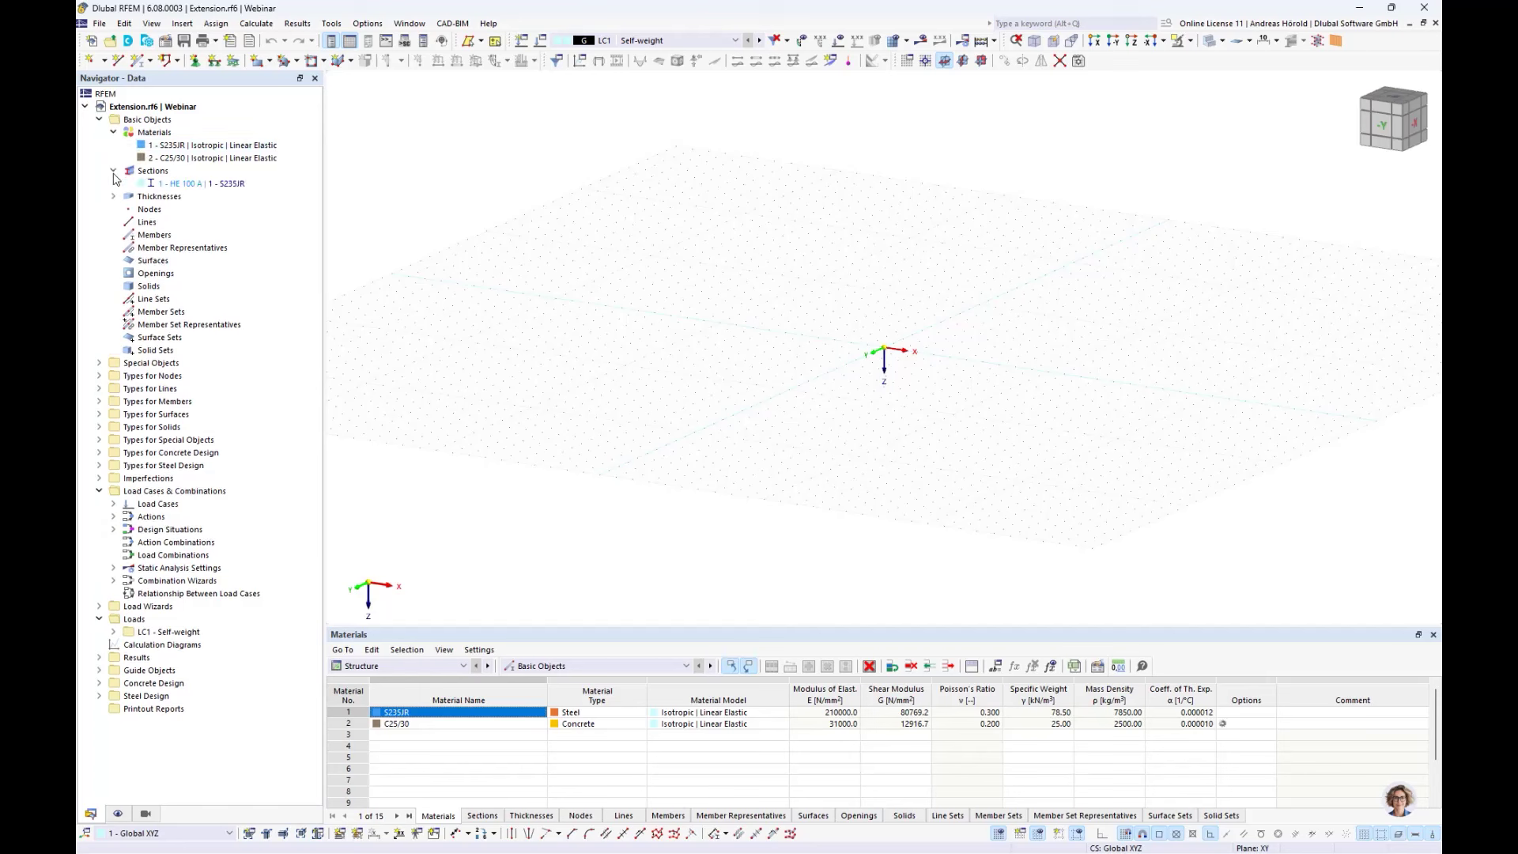
click(112, 197)
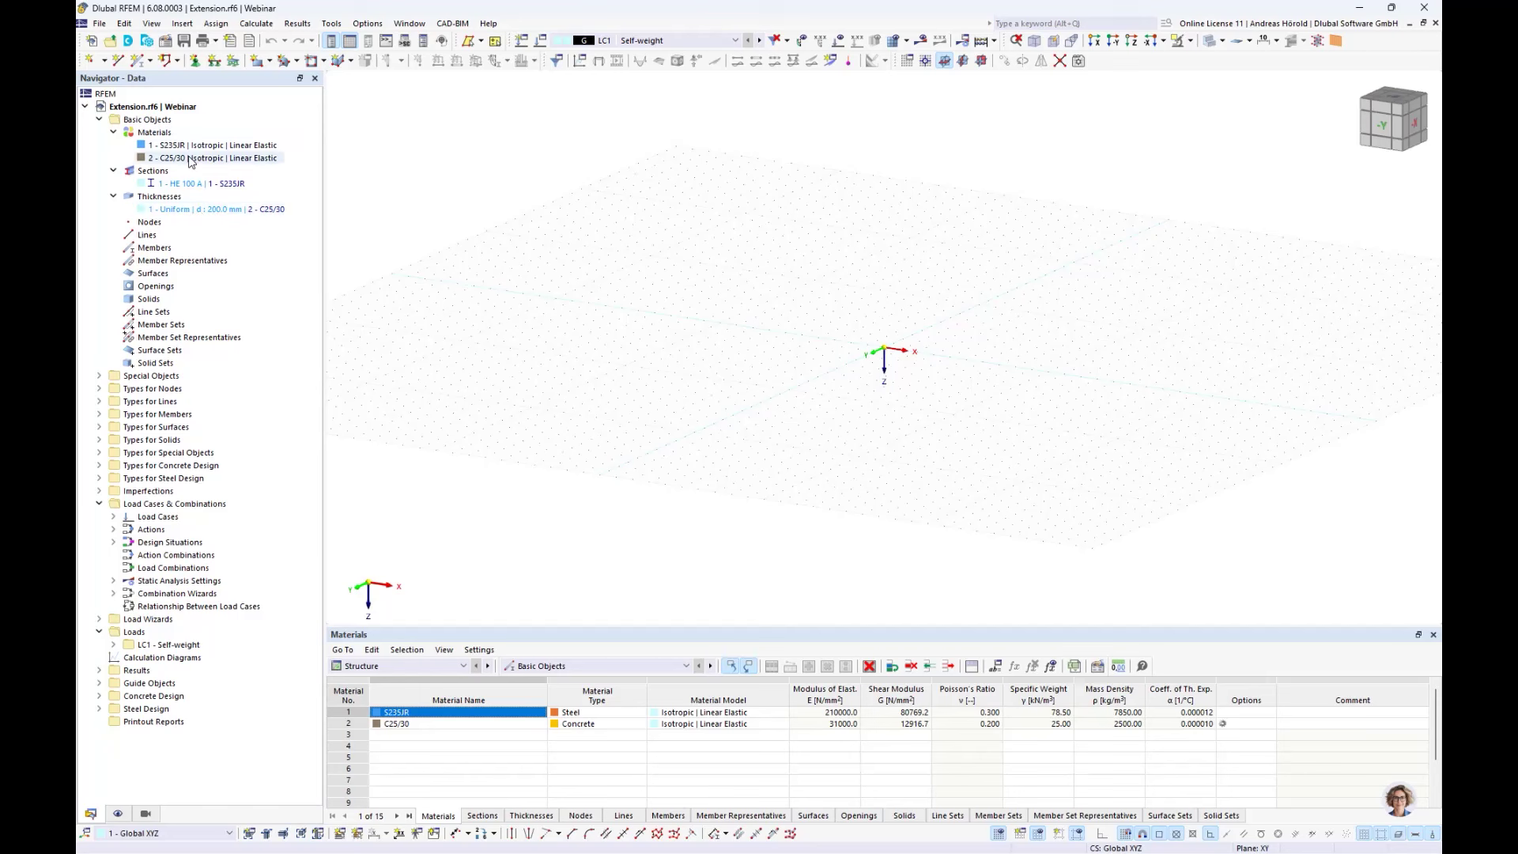
click(158, 120)
right_click(158, 122)
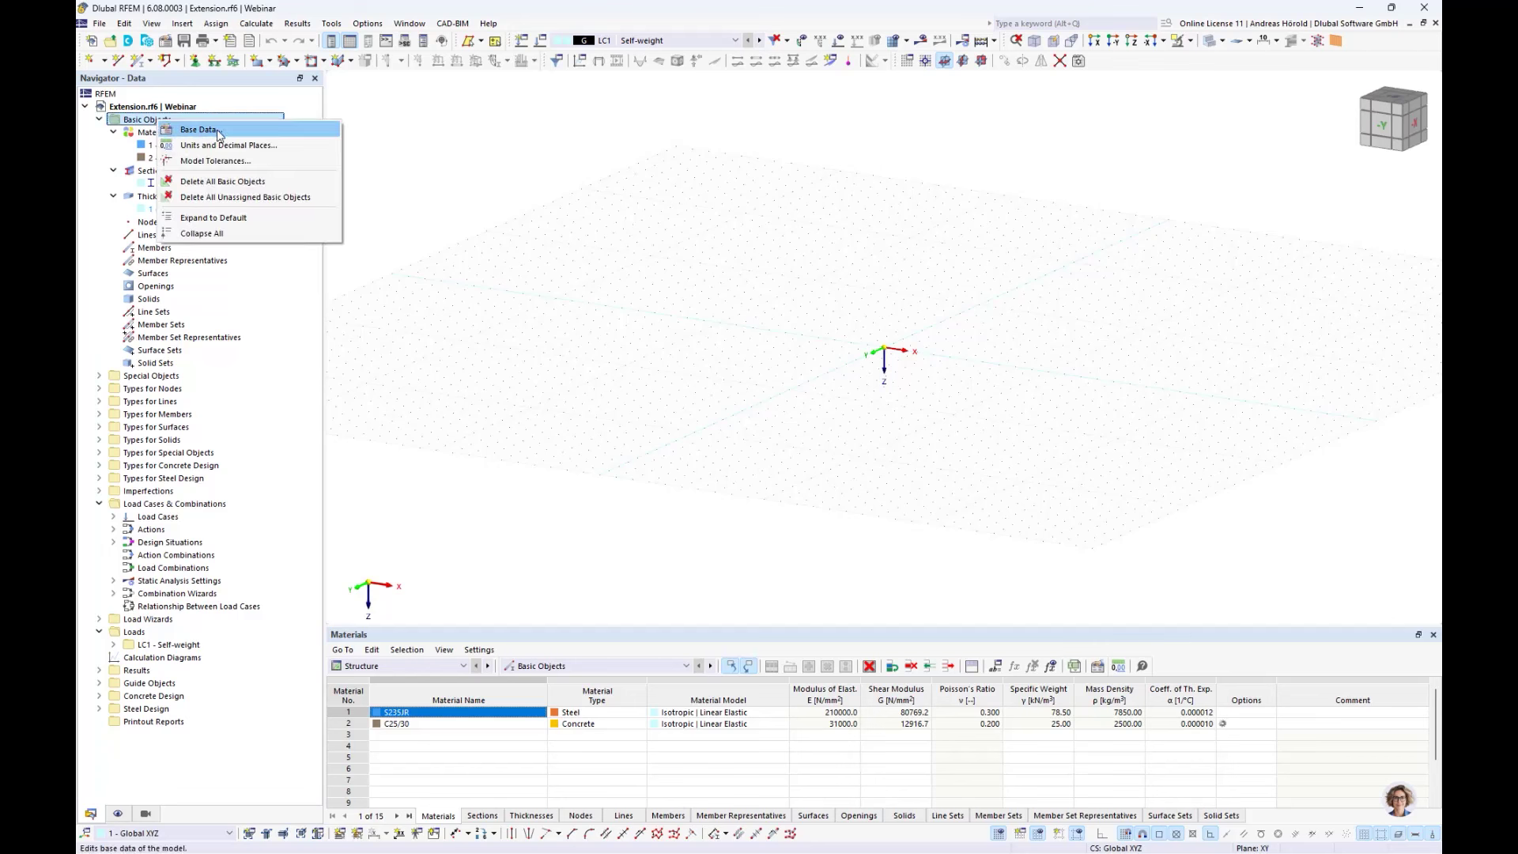
click(241, 182)
click(808, 498)
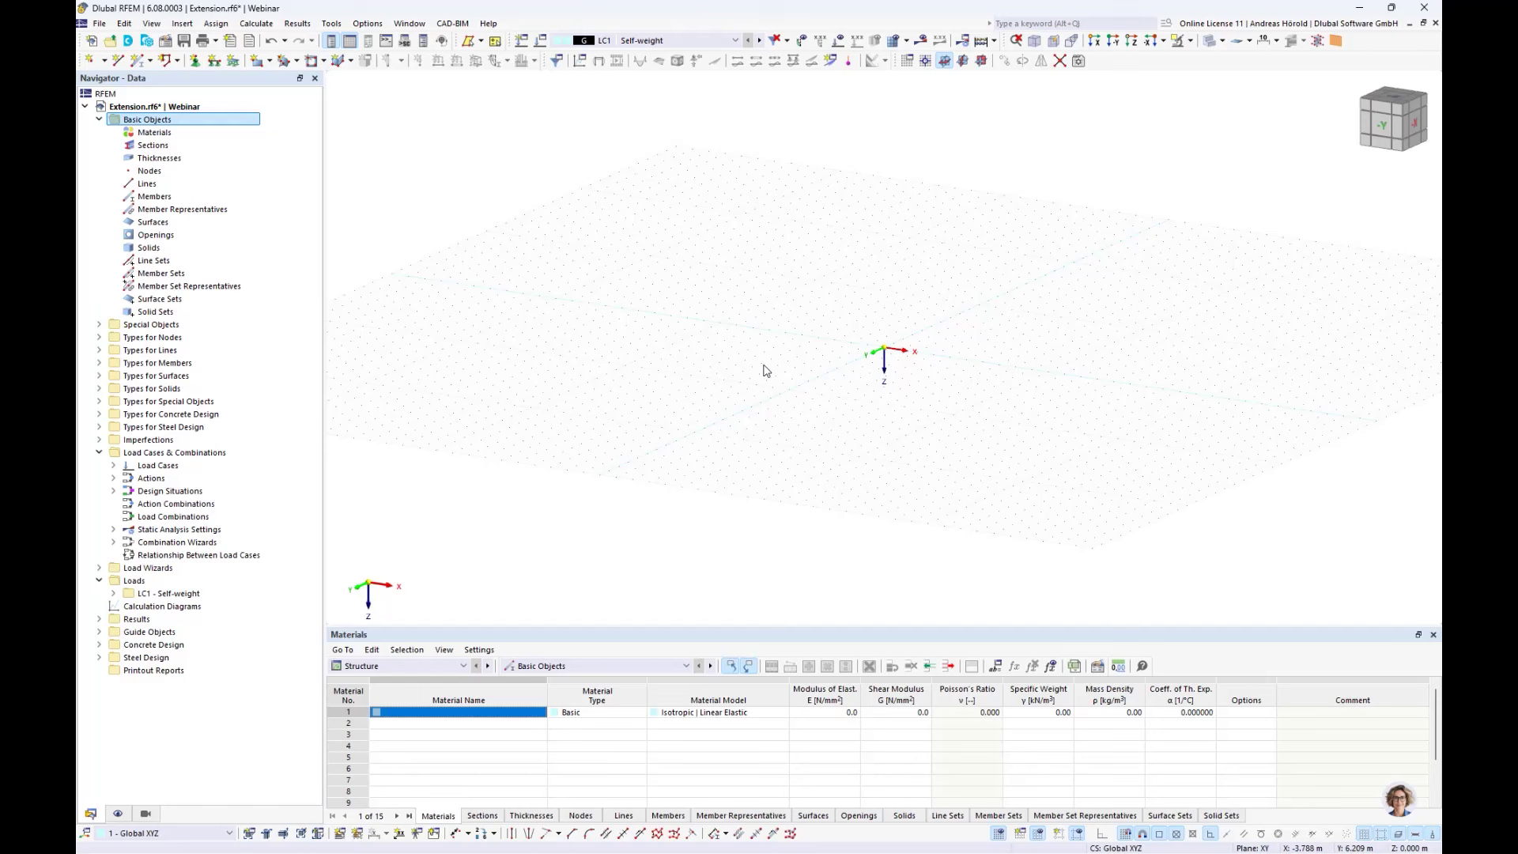
- Set the work plane to XZ and view the model perpendicular to it, against the Y-axis
click(981, 61)
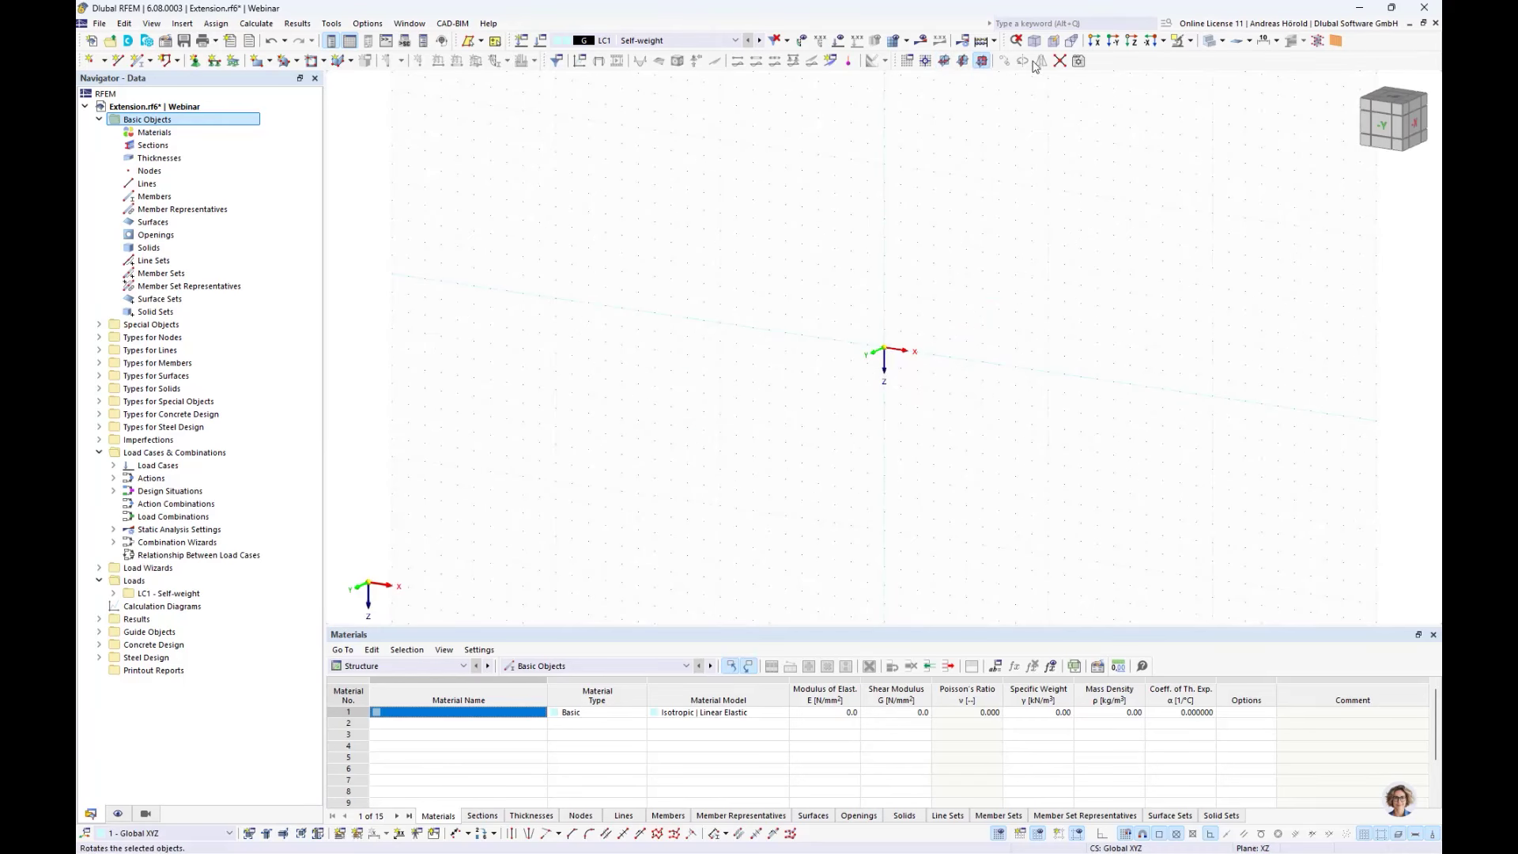
click(1114, 41)
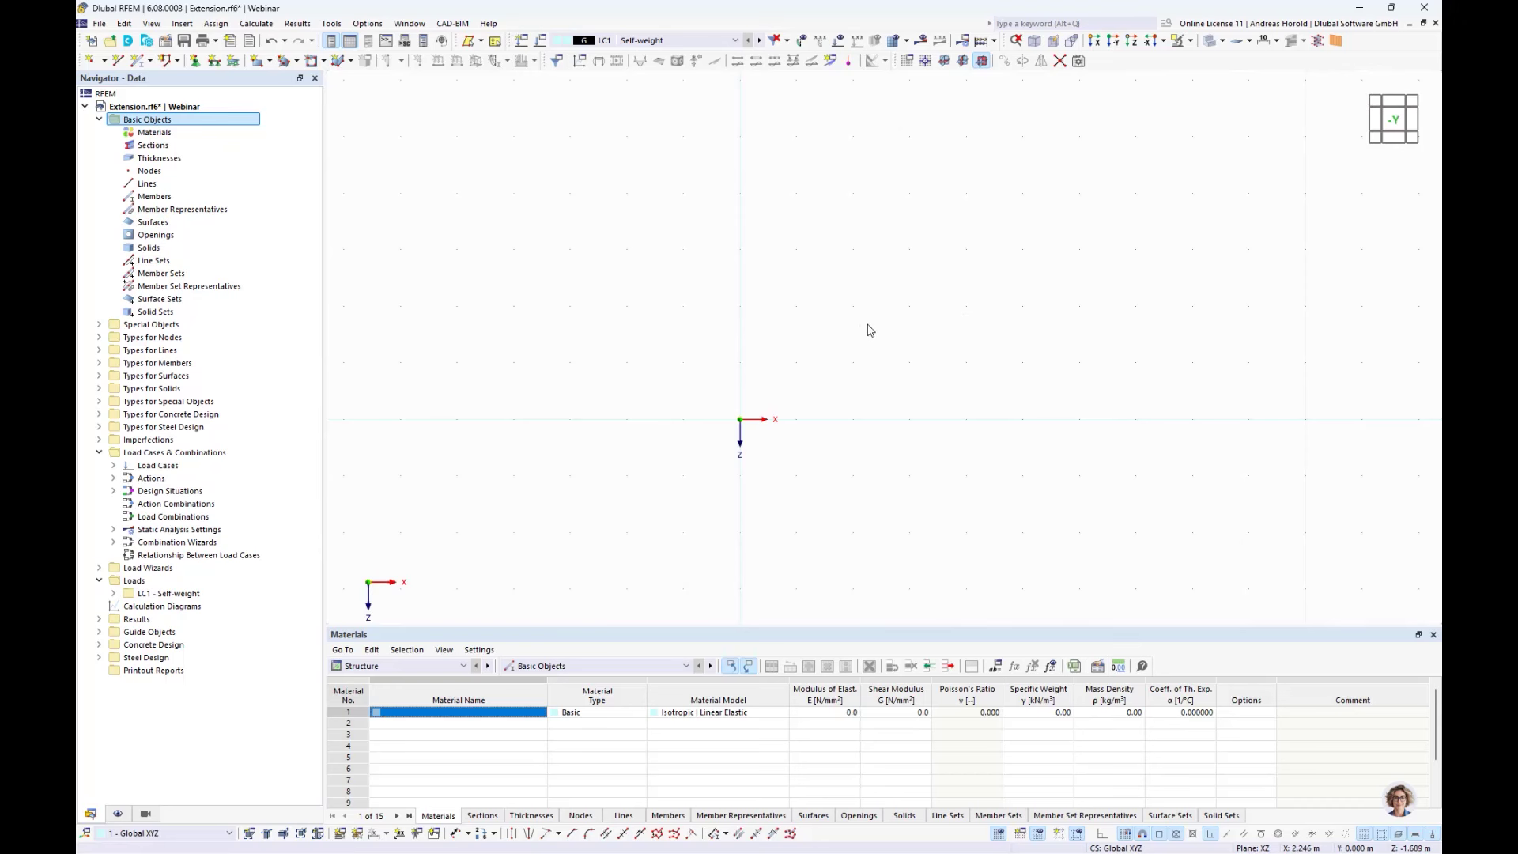
middle_drag(870, 330, 880, 392)
scroll(878, 383, up, 1)
scroll(867, 379, up, 1)
- Start a new uniform beam member and choose the standardized steel section HE 160 A from the European ArcelorMittal HE A series
double_click(136, 62)
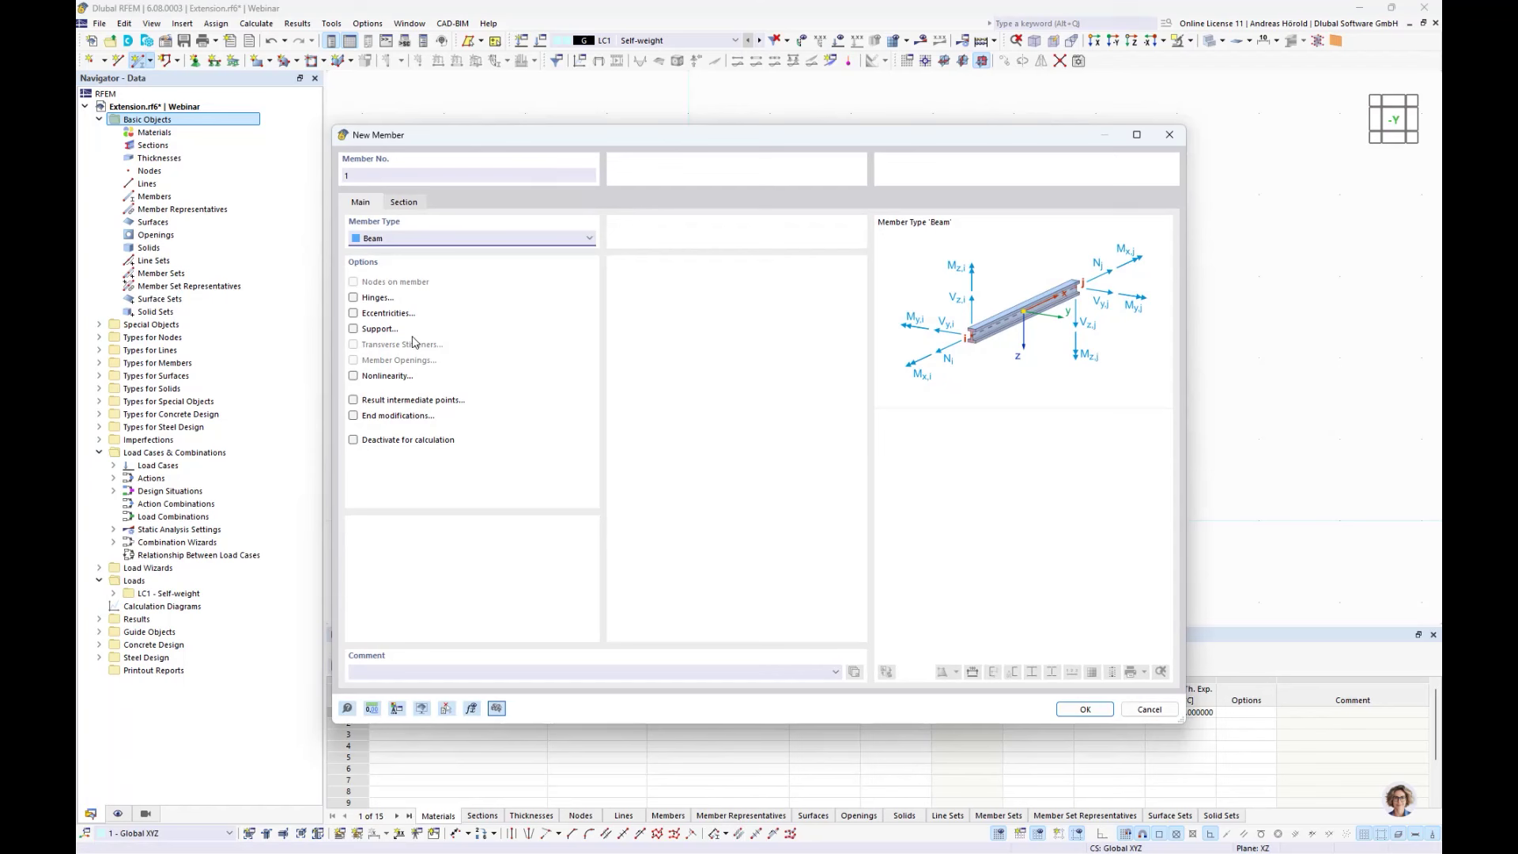
click(431, 241)
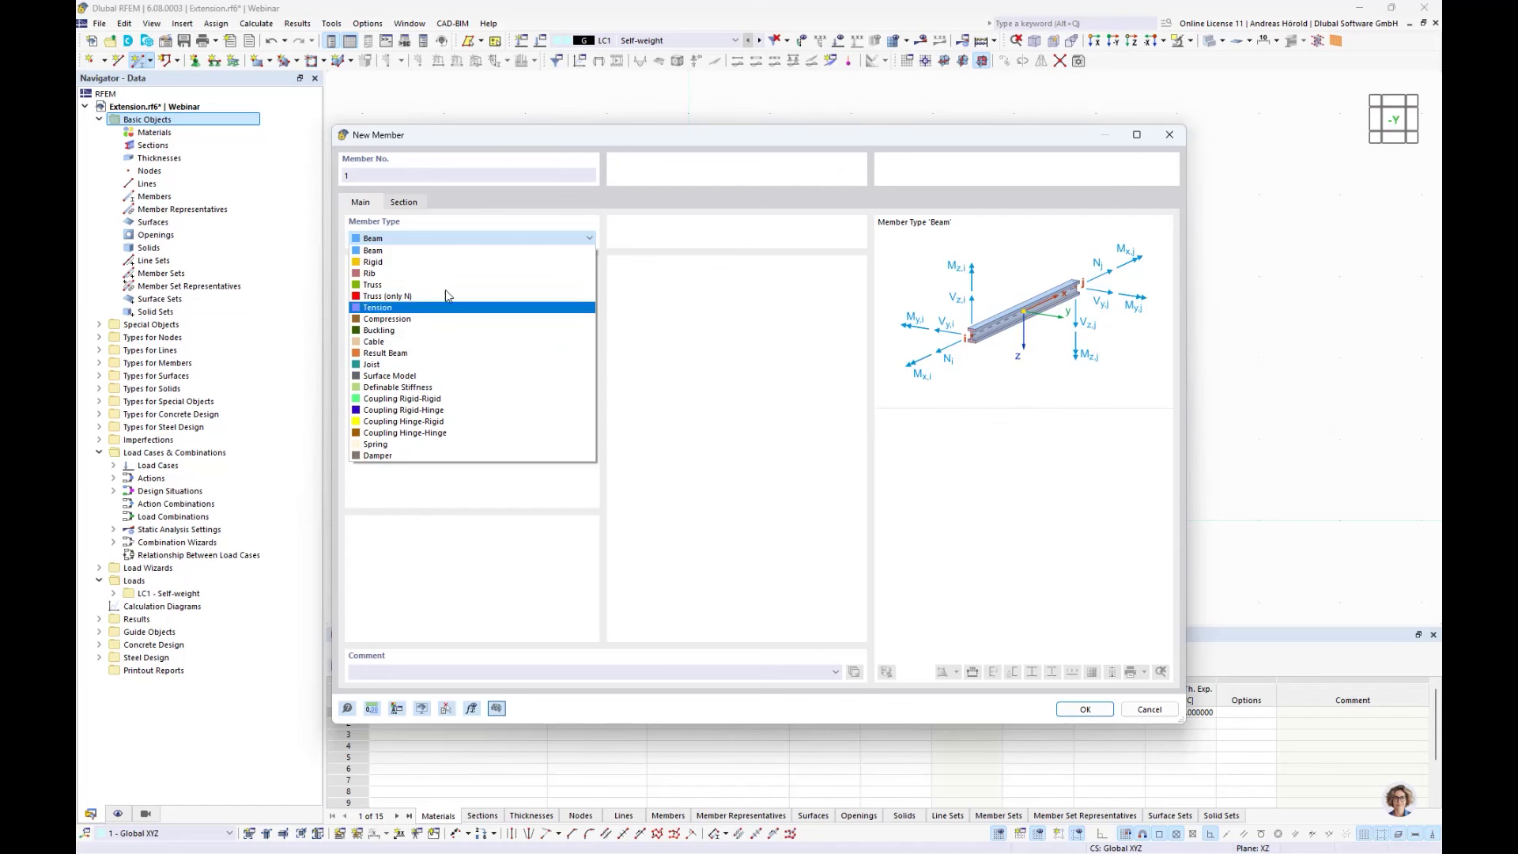
click(402, 203)
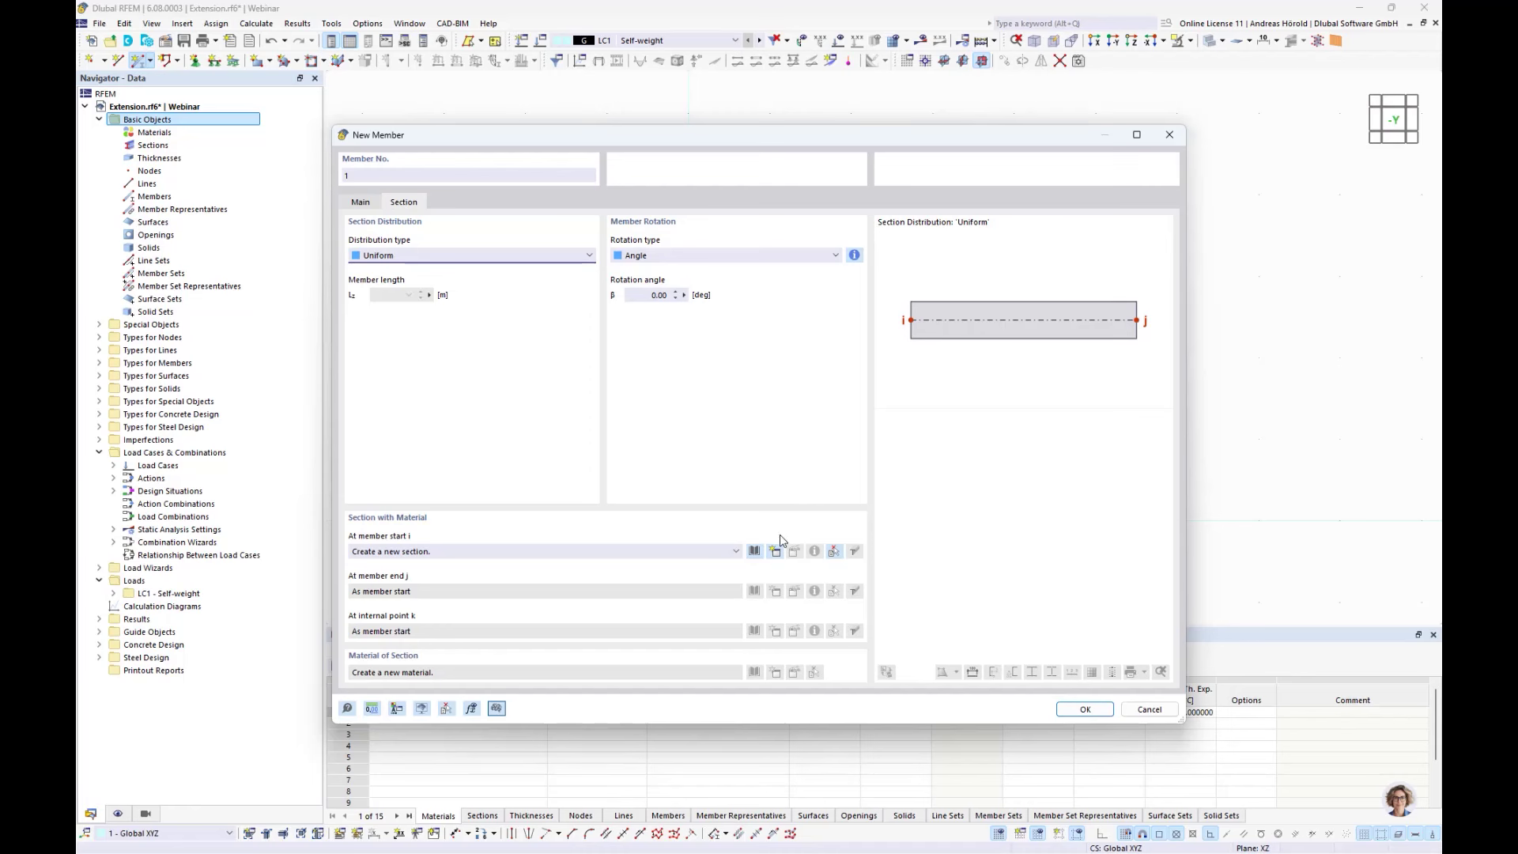
click(754, 551)
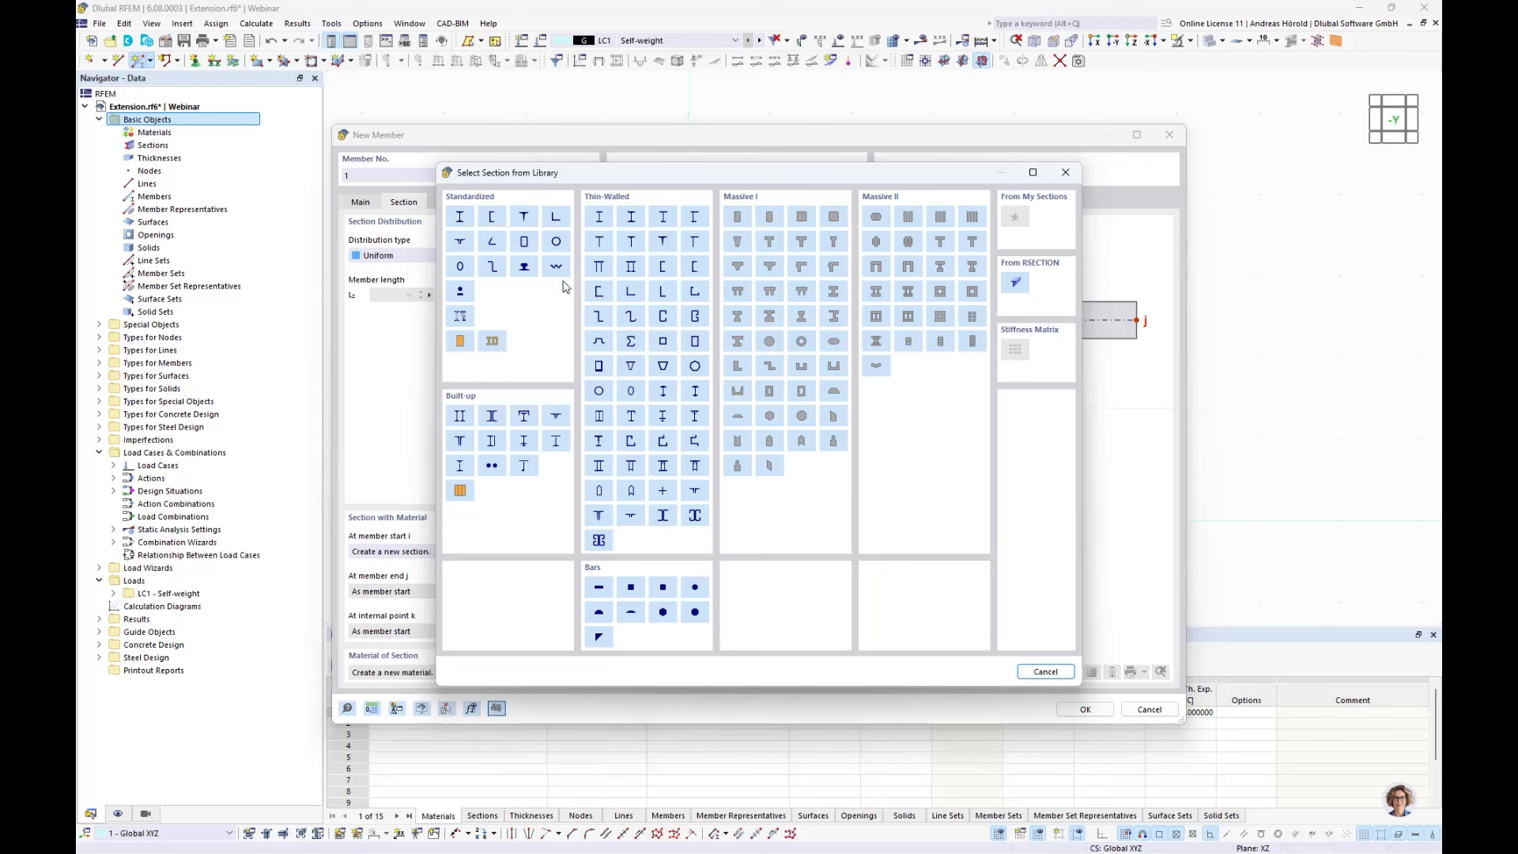
click(460, 218)
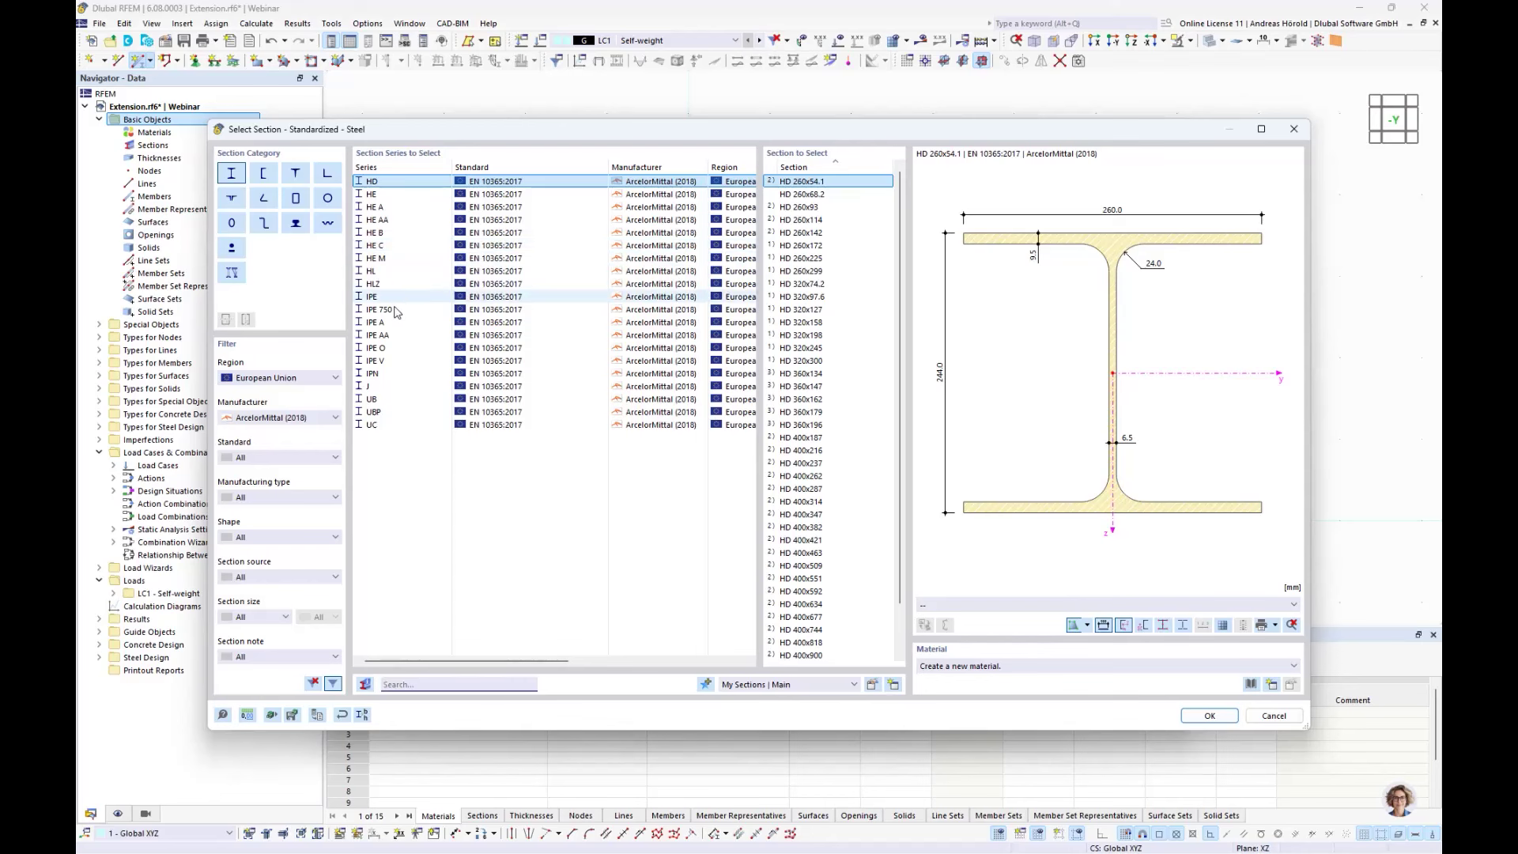
click(265, 379)
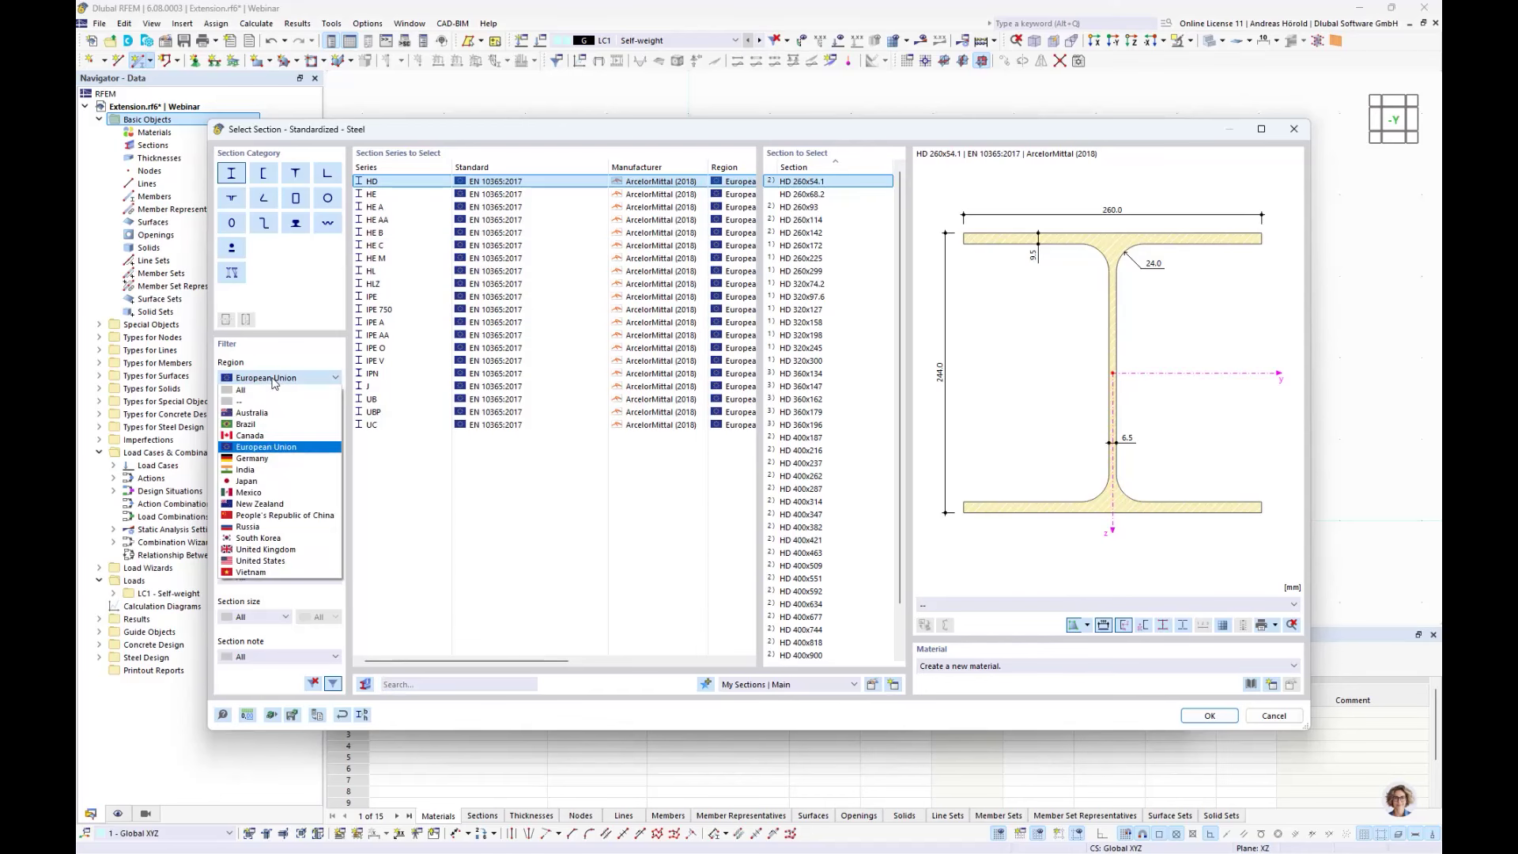
click(286, 422)
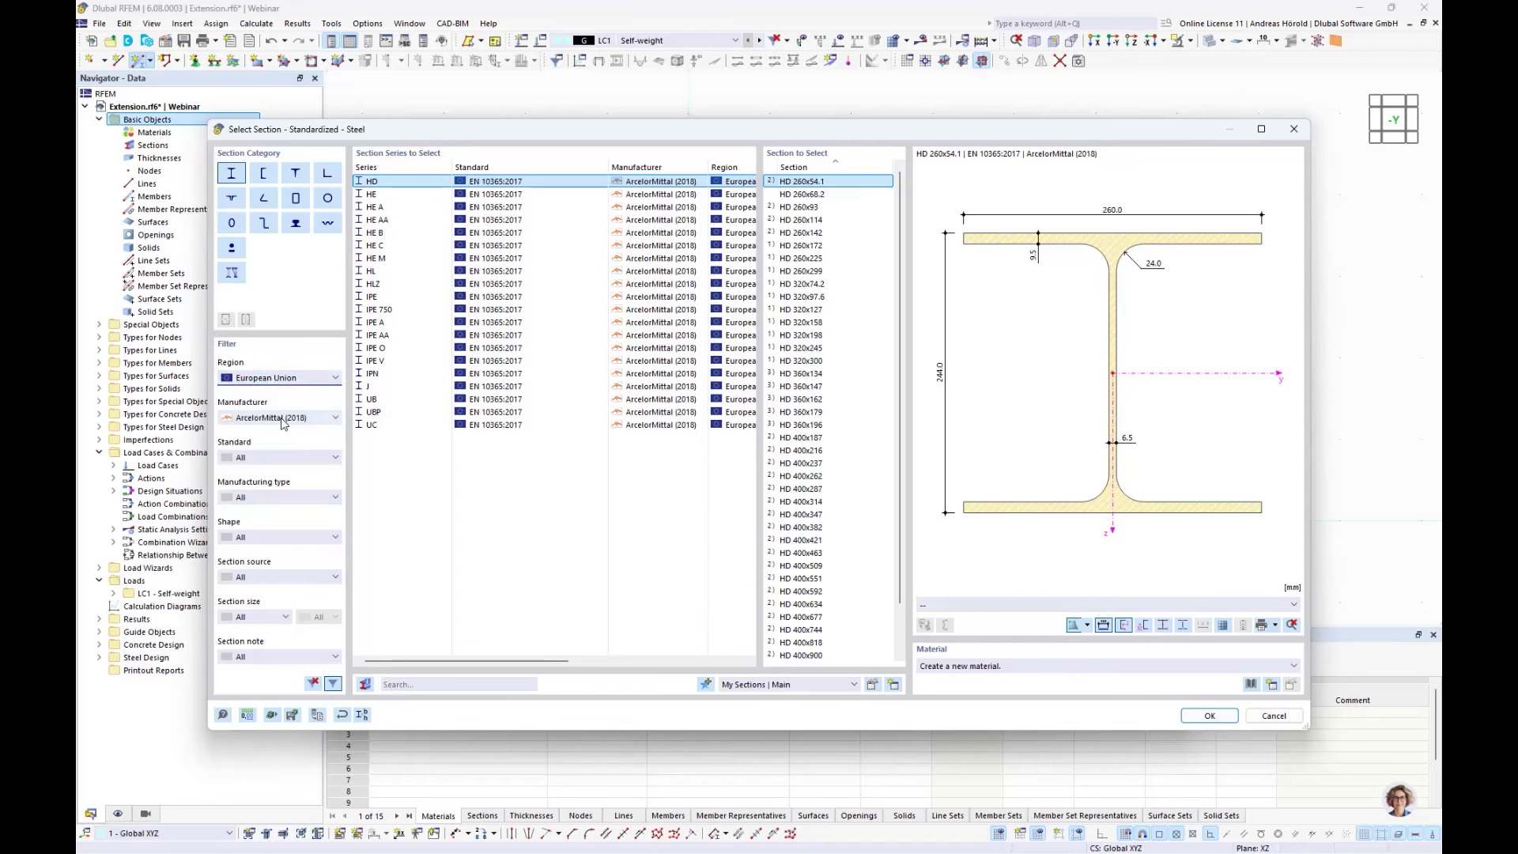
click(384, 207)
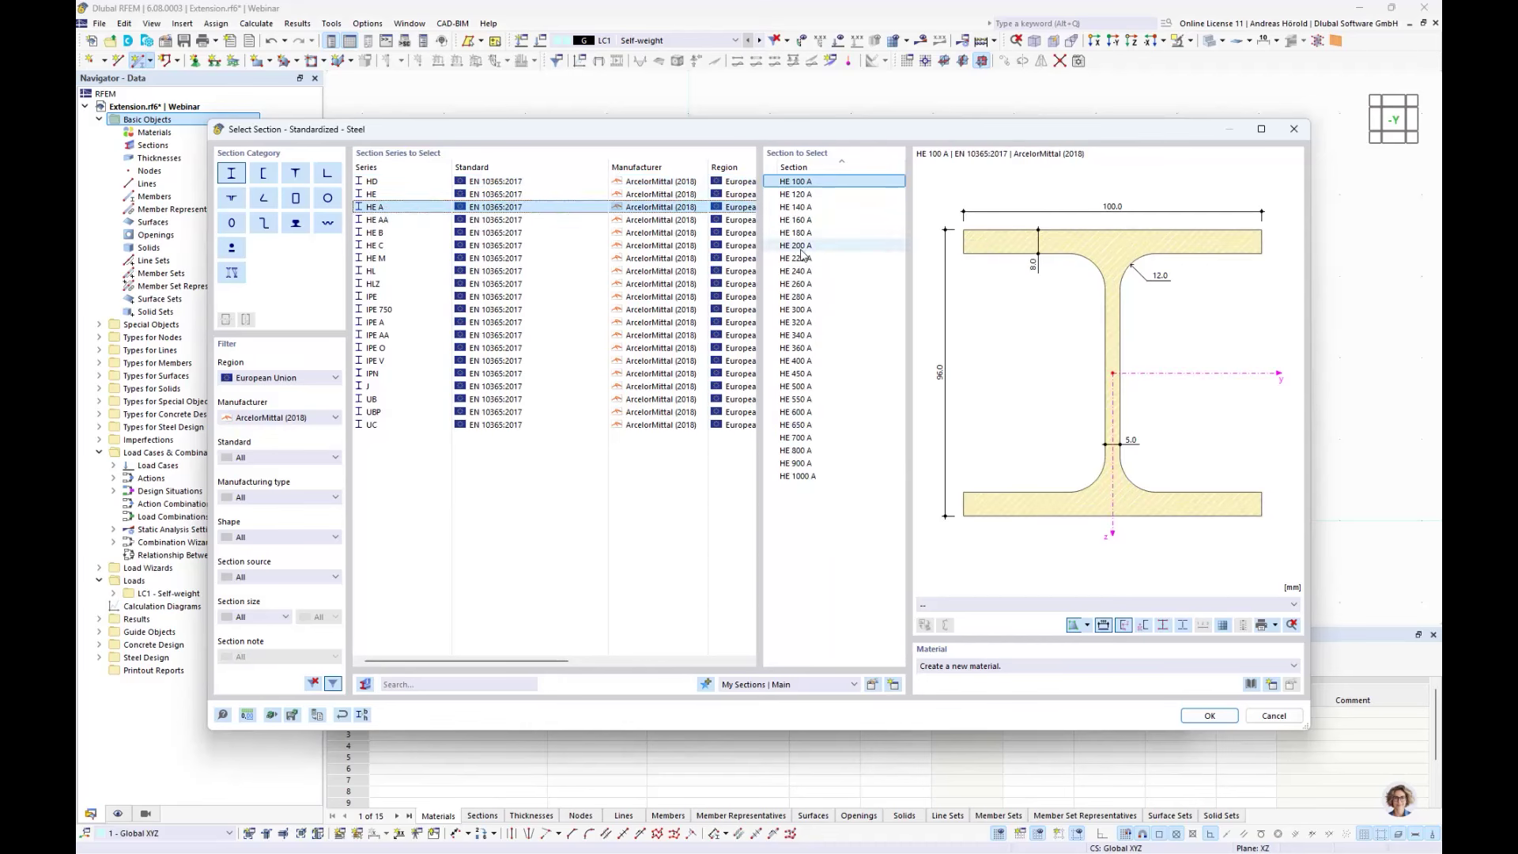
click(798, 220)
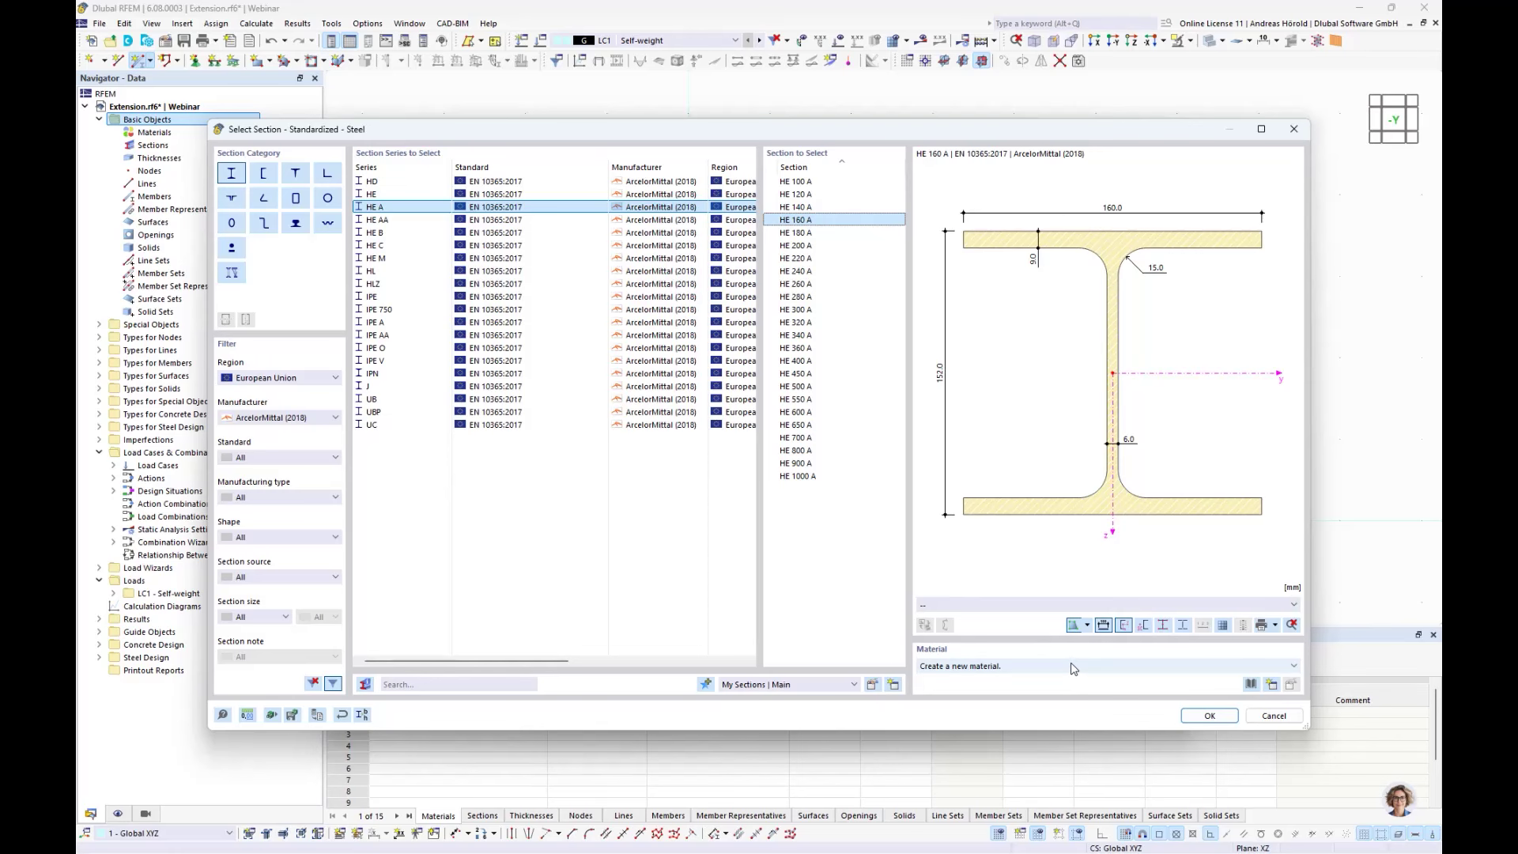
- Assign the section the European Union carbon steel S235JR to EN 10025-2:2019-08 from the material library and confirm the section
click(1250, 684)
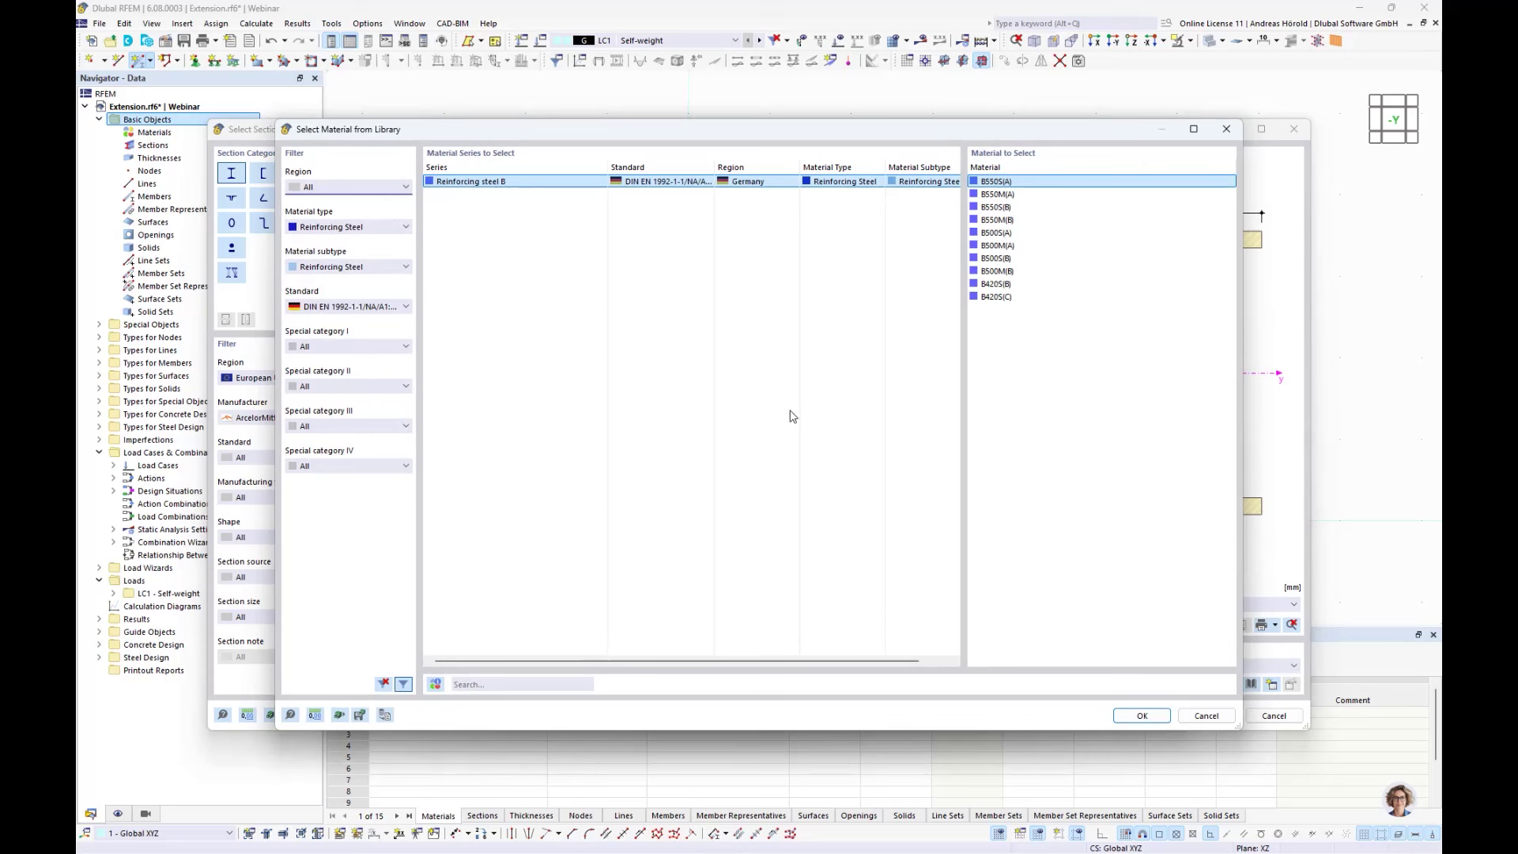
click(349, 187)
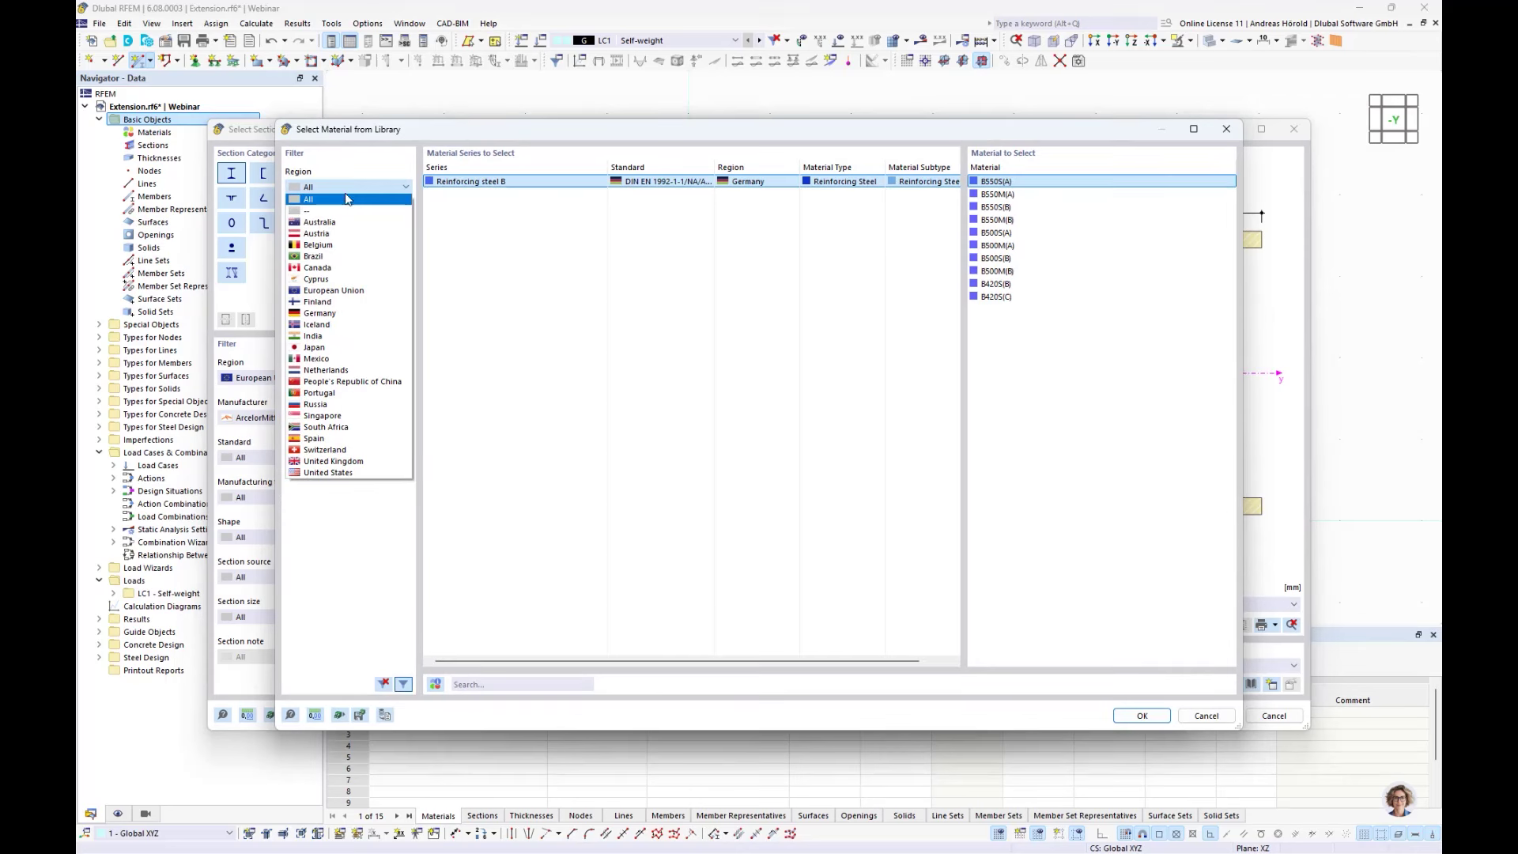
click(353, 291)
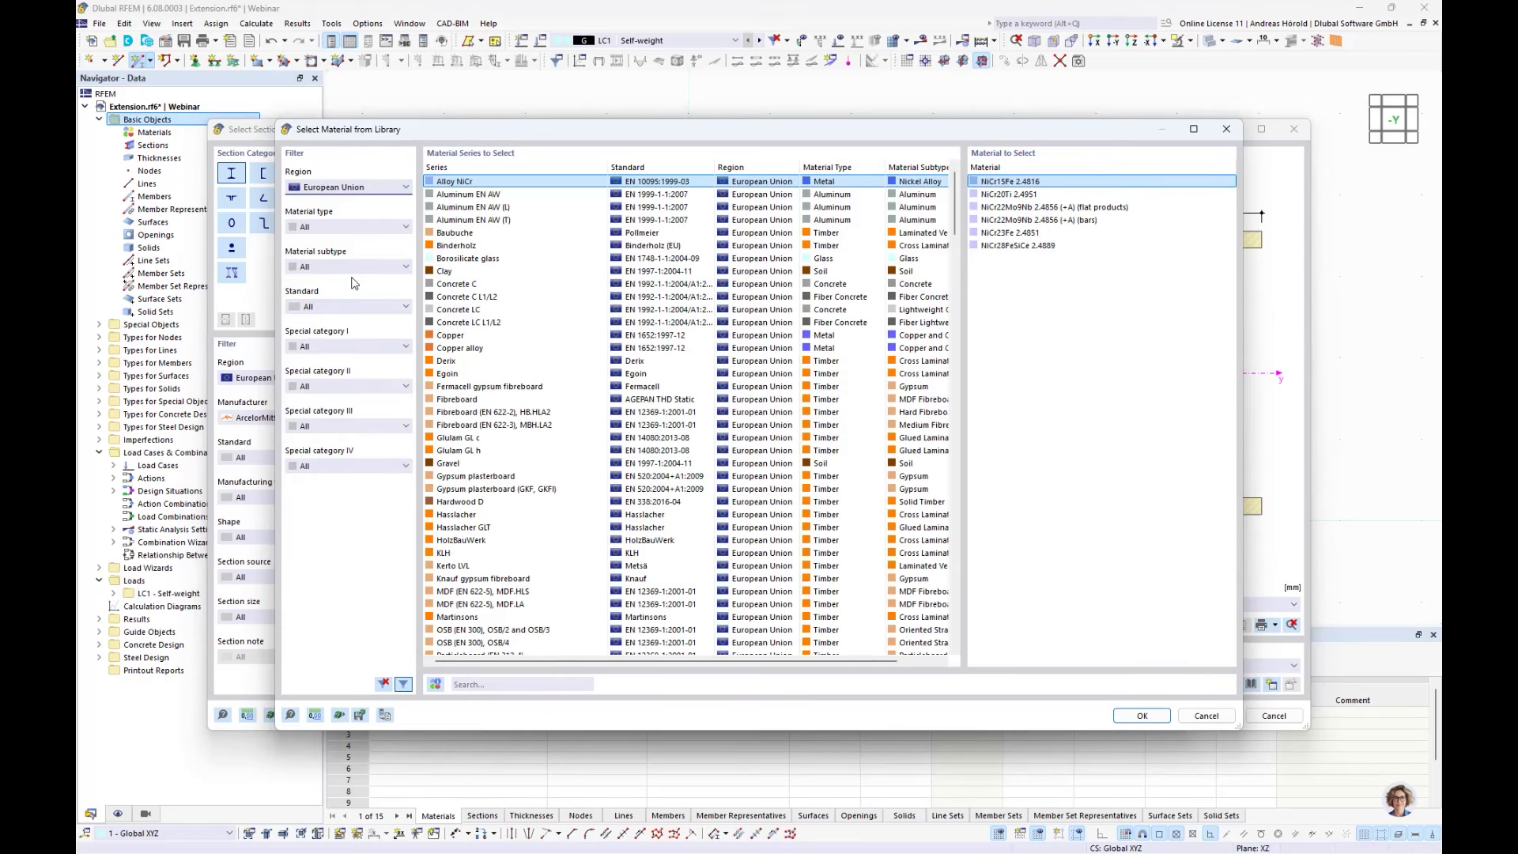
click(353, 227)
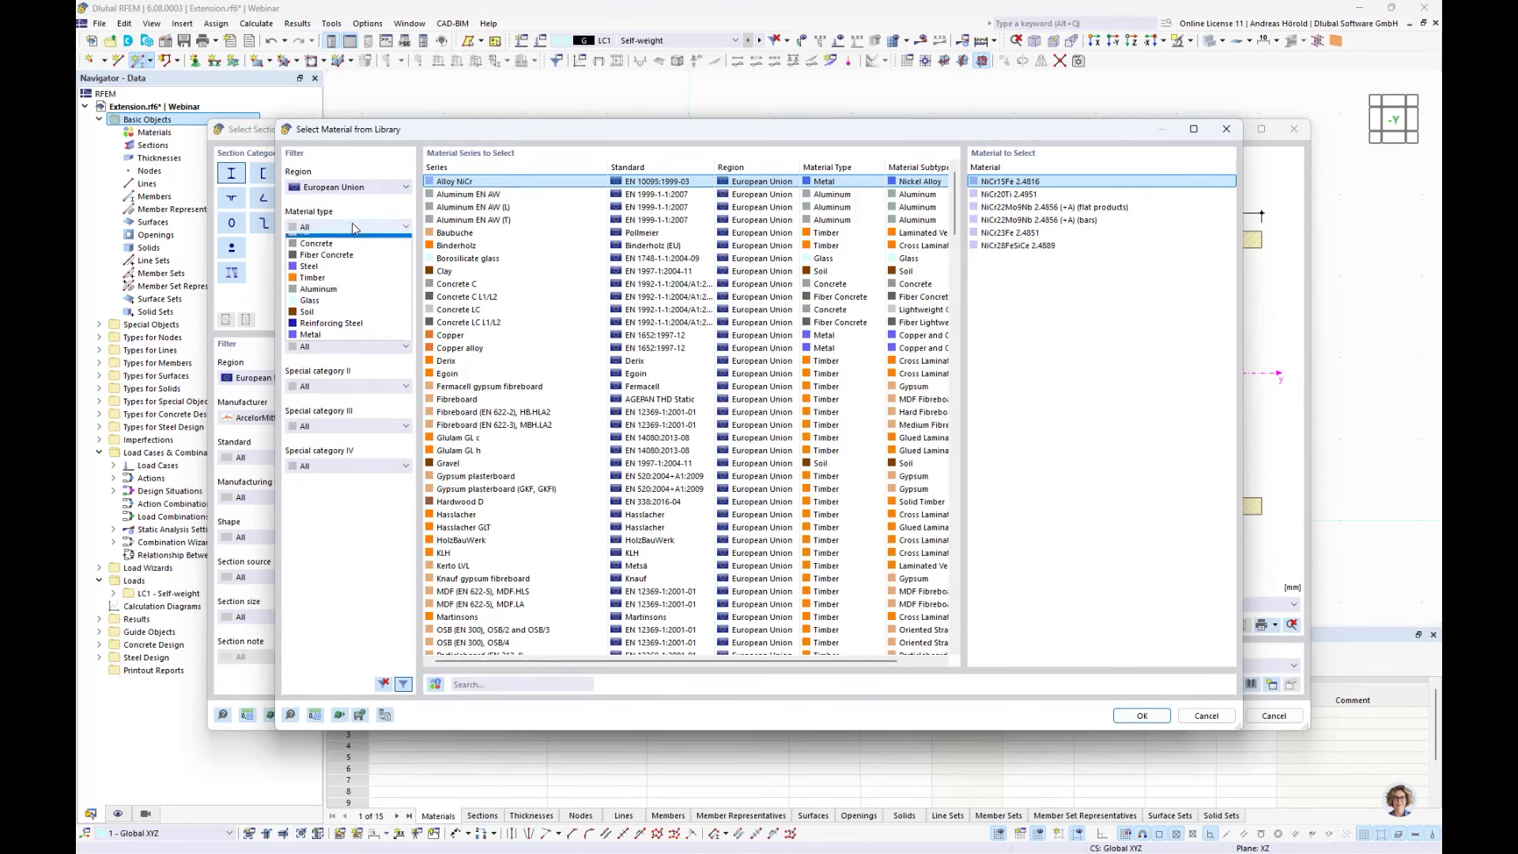
click(353, 273)
click(353, 266)
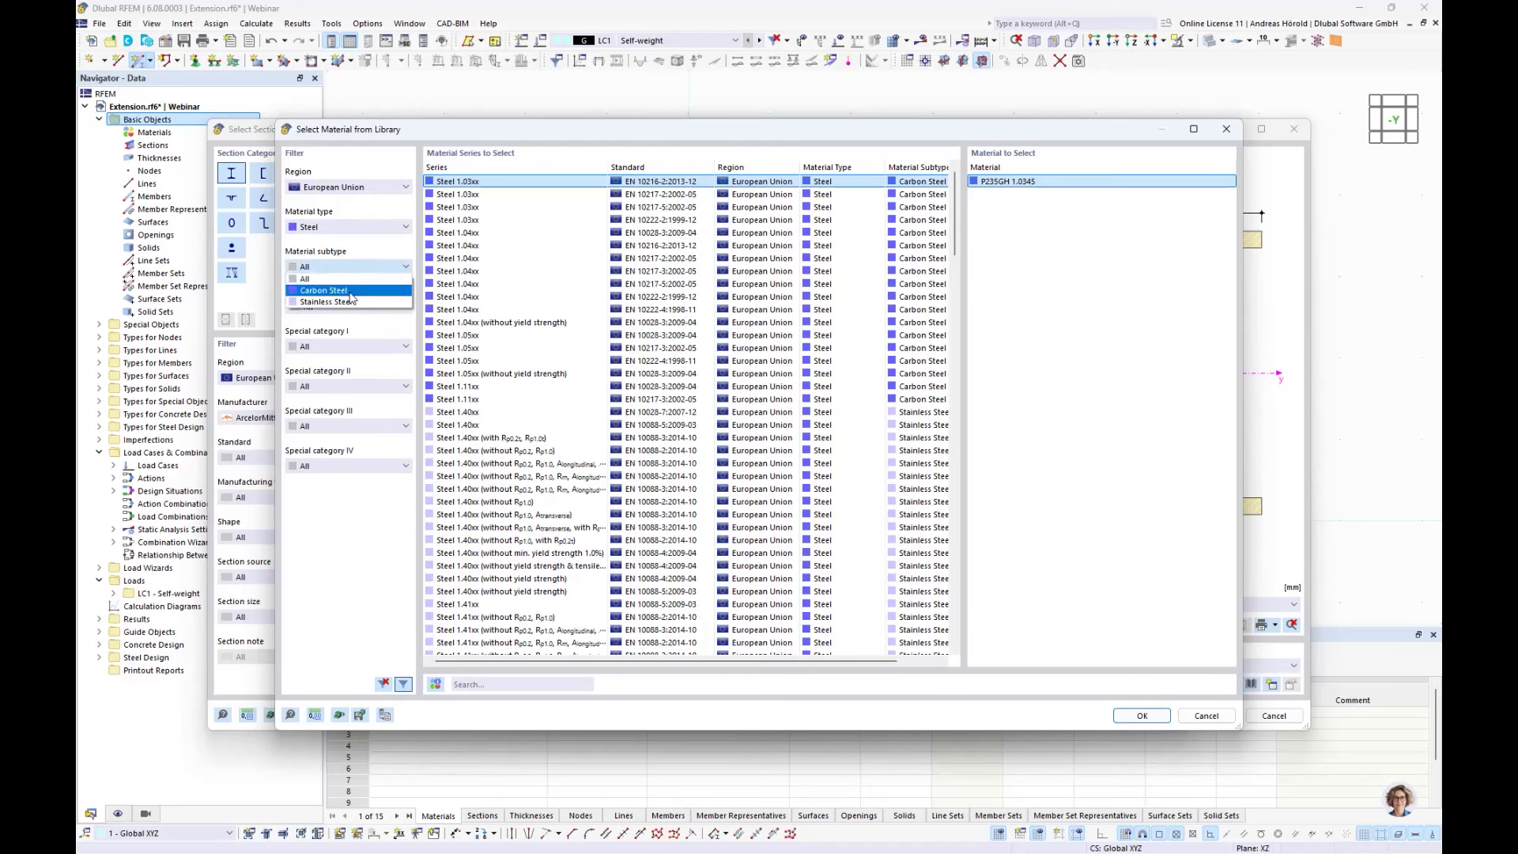
click(350, 292)
scroll(515, 364, down, 10)
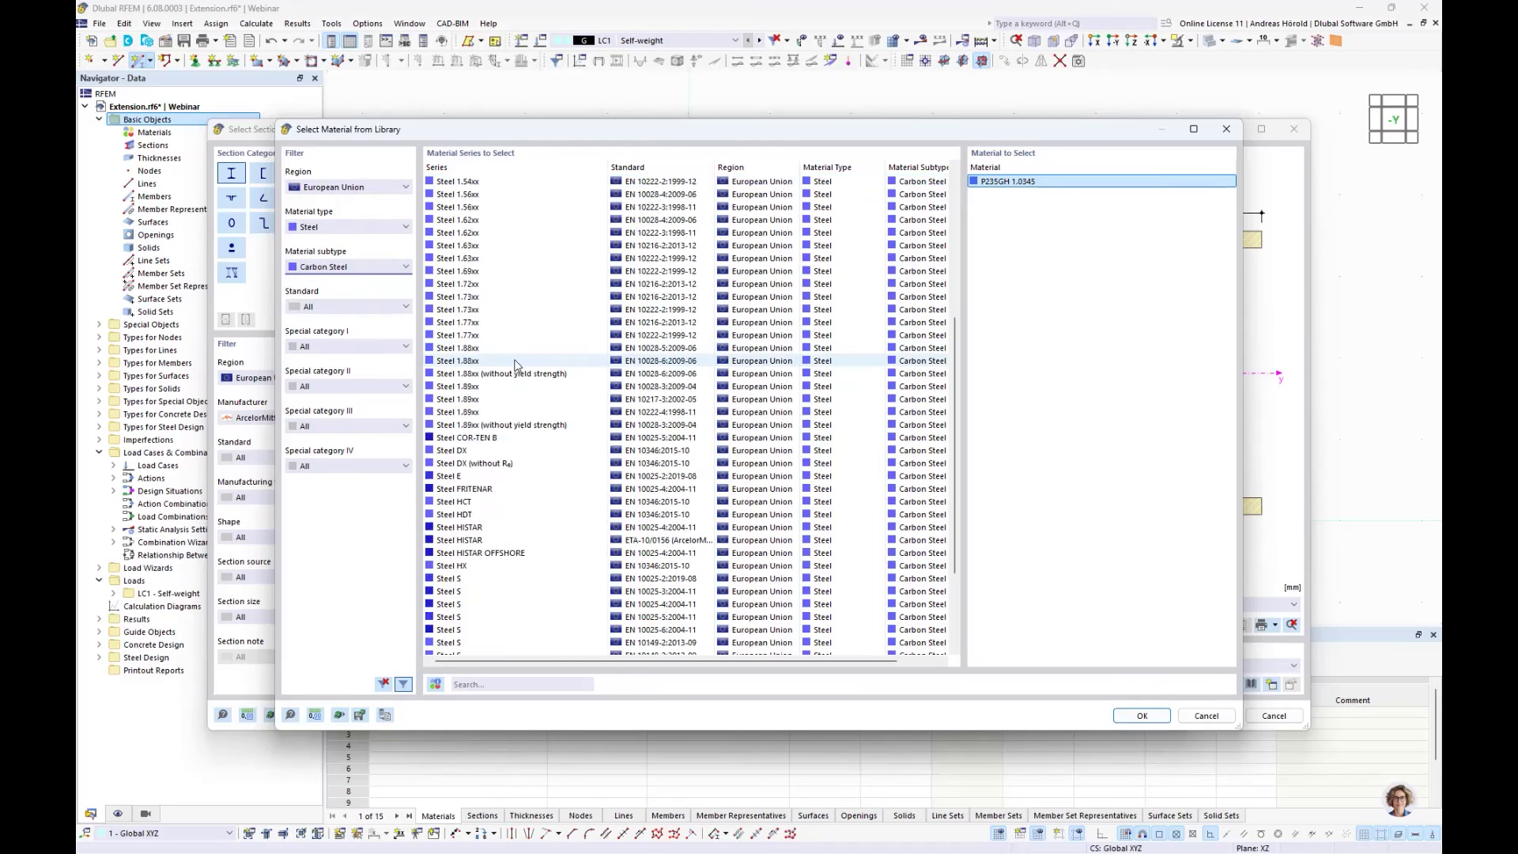
scroll(526, 340, down, 3)
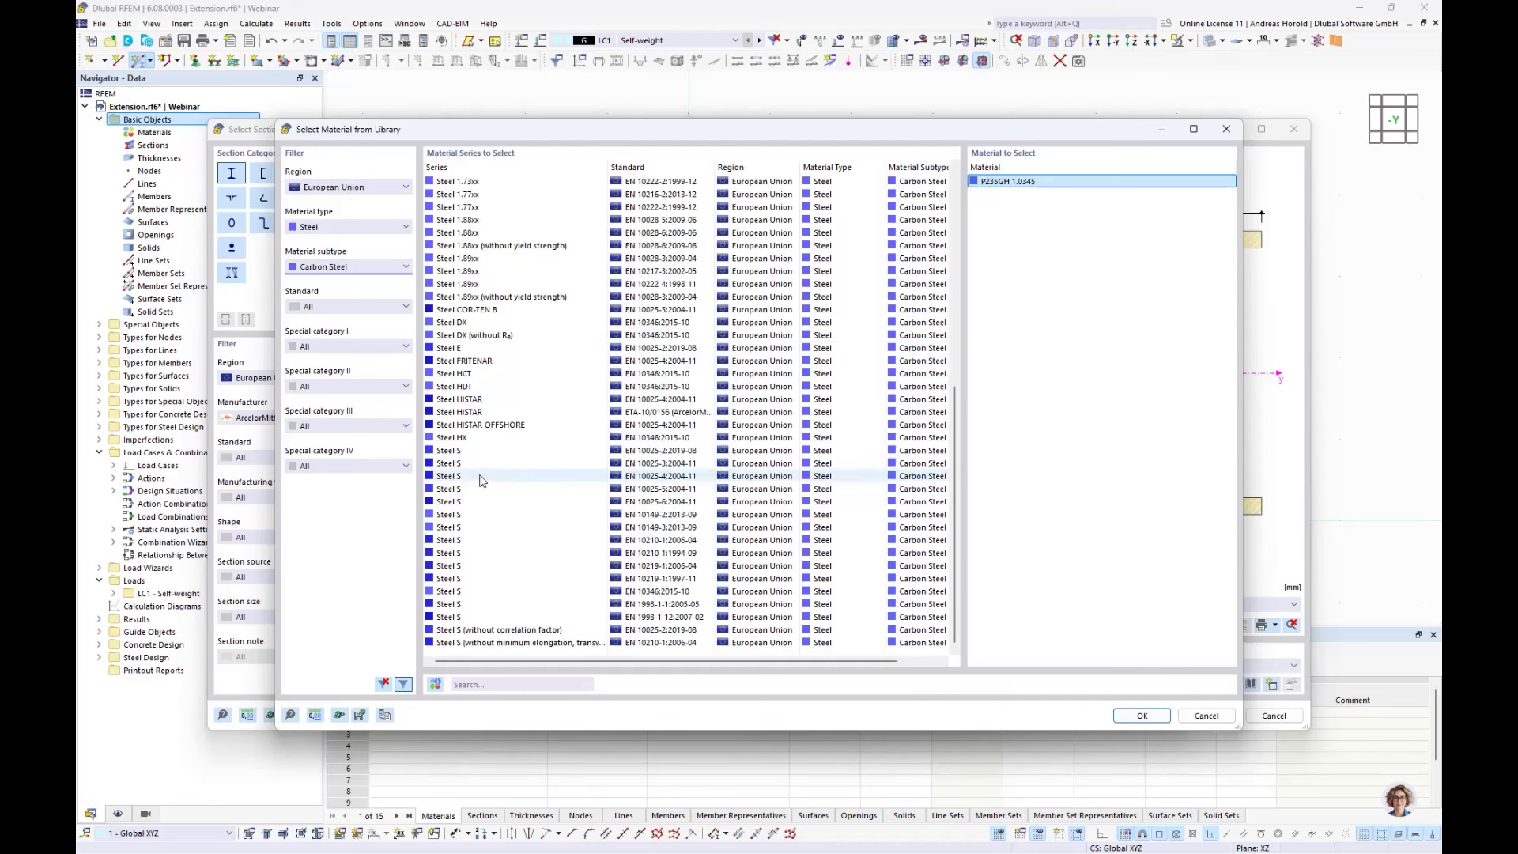
click(475, 450)
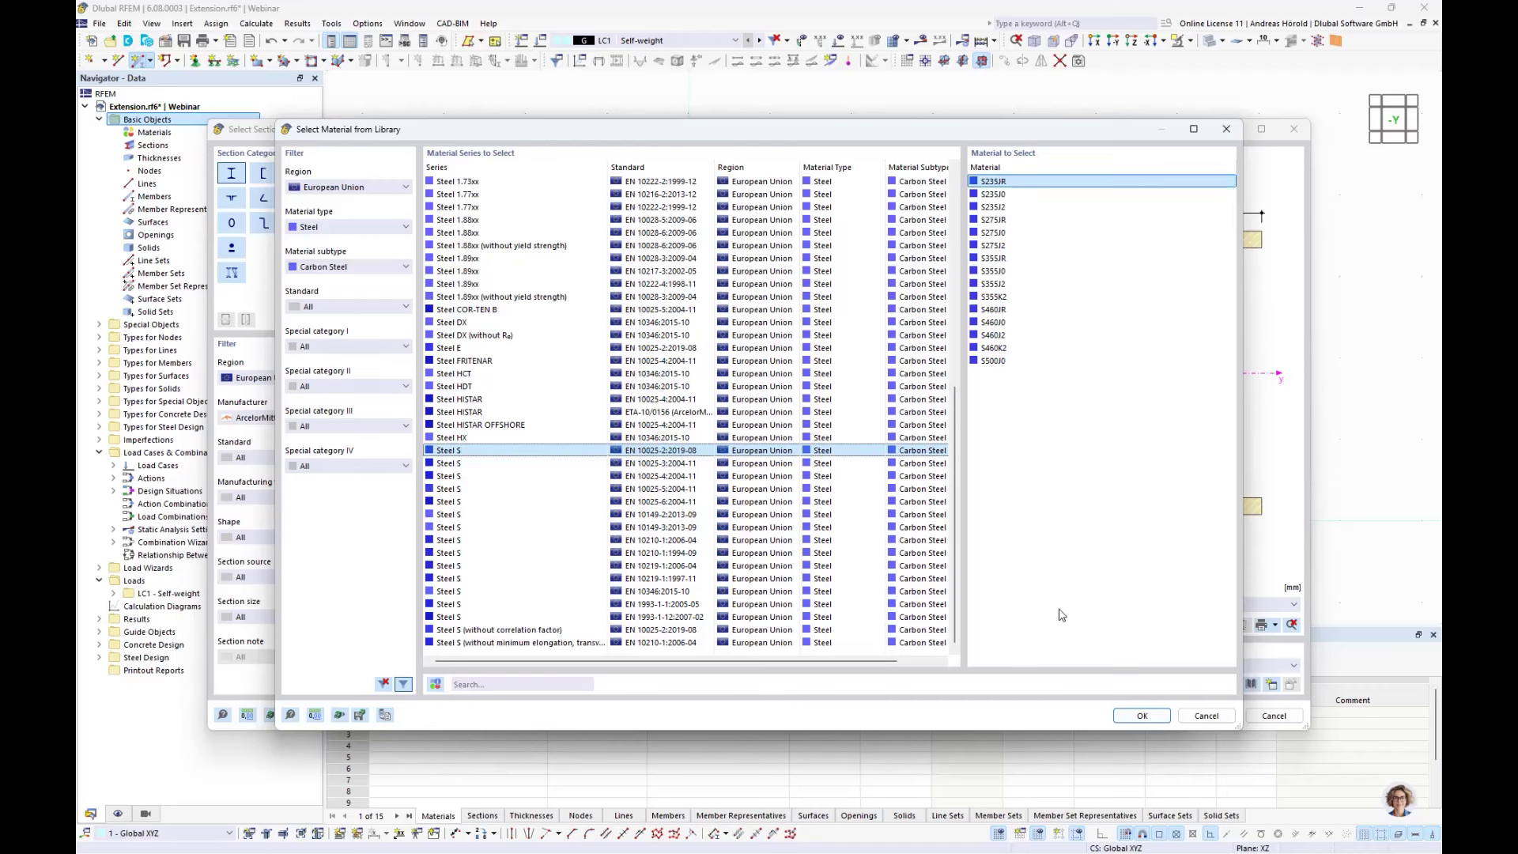
click(1136, 717)
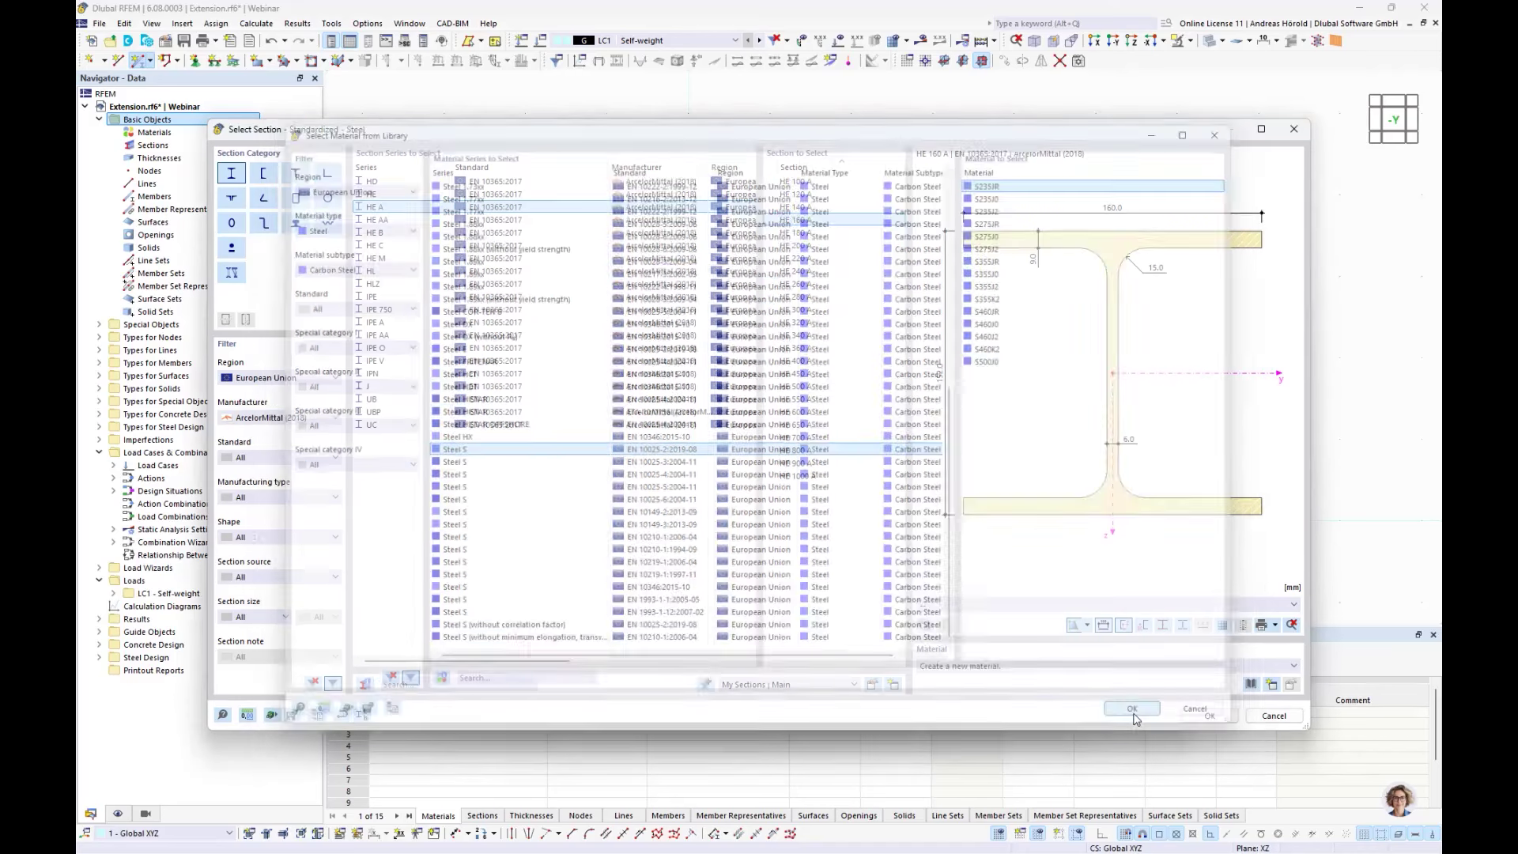
click(1207, 716)
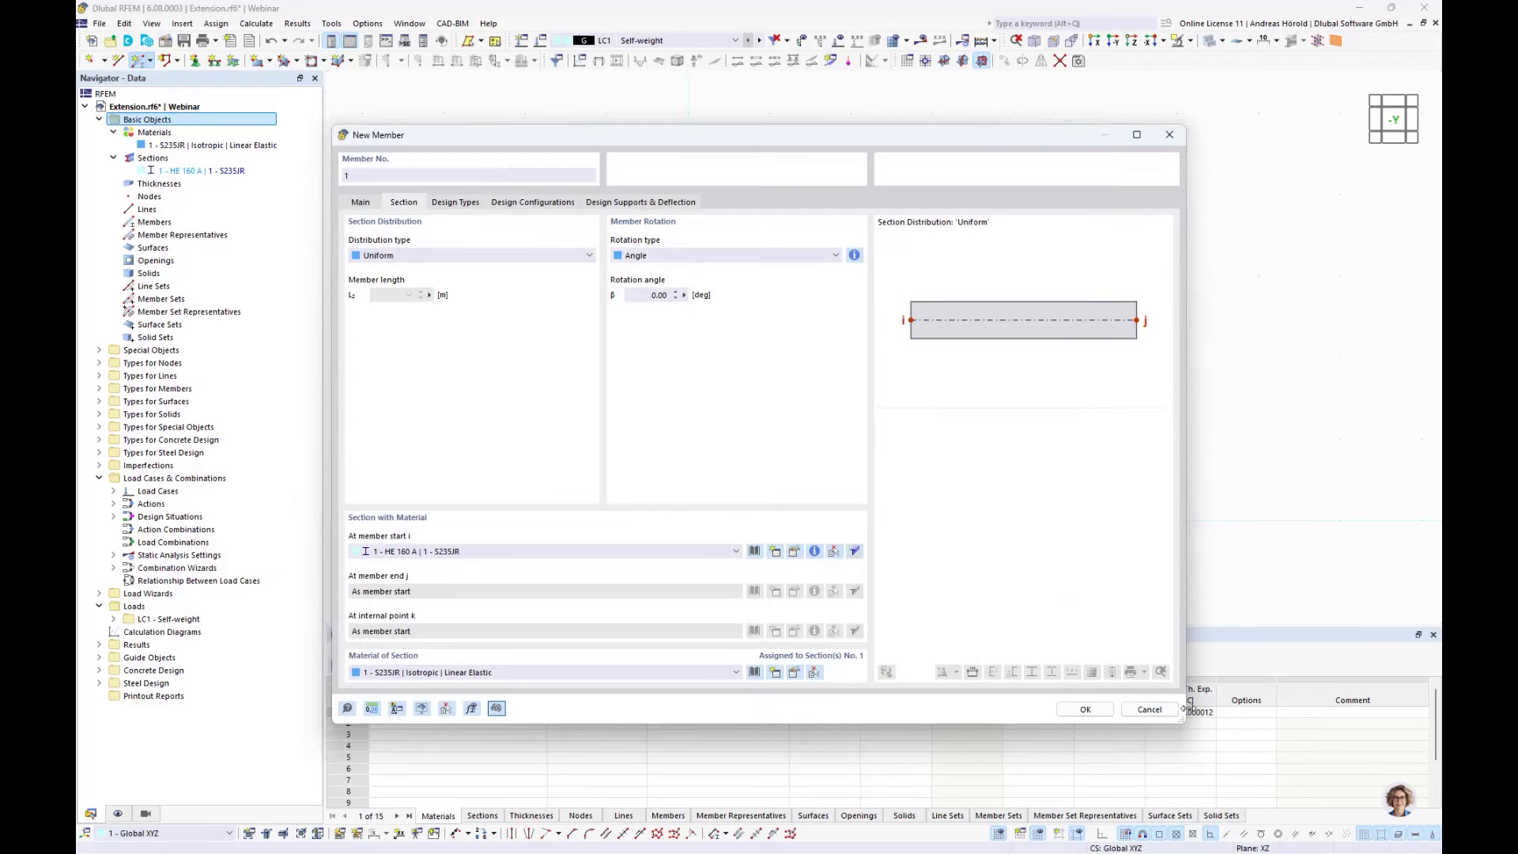
- Draw a vertical 3 m column member from the origin up to X 0, Y 0, Z -3 m
click(1084, 707)
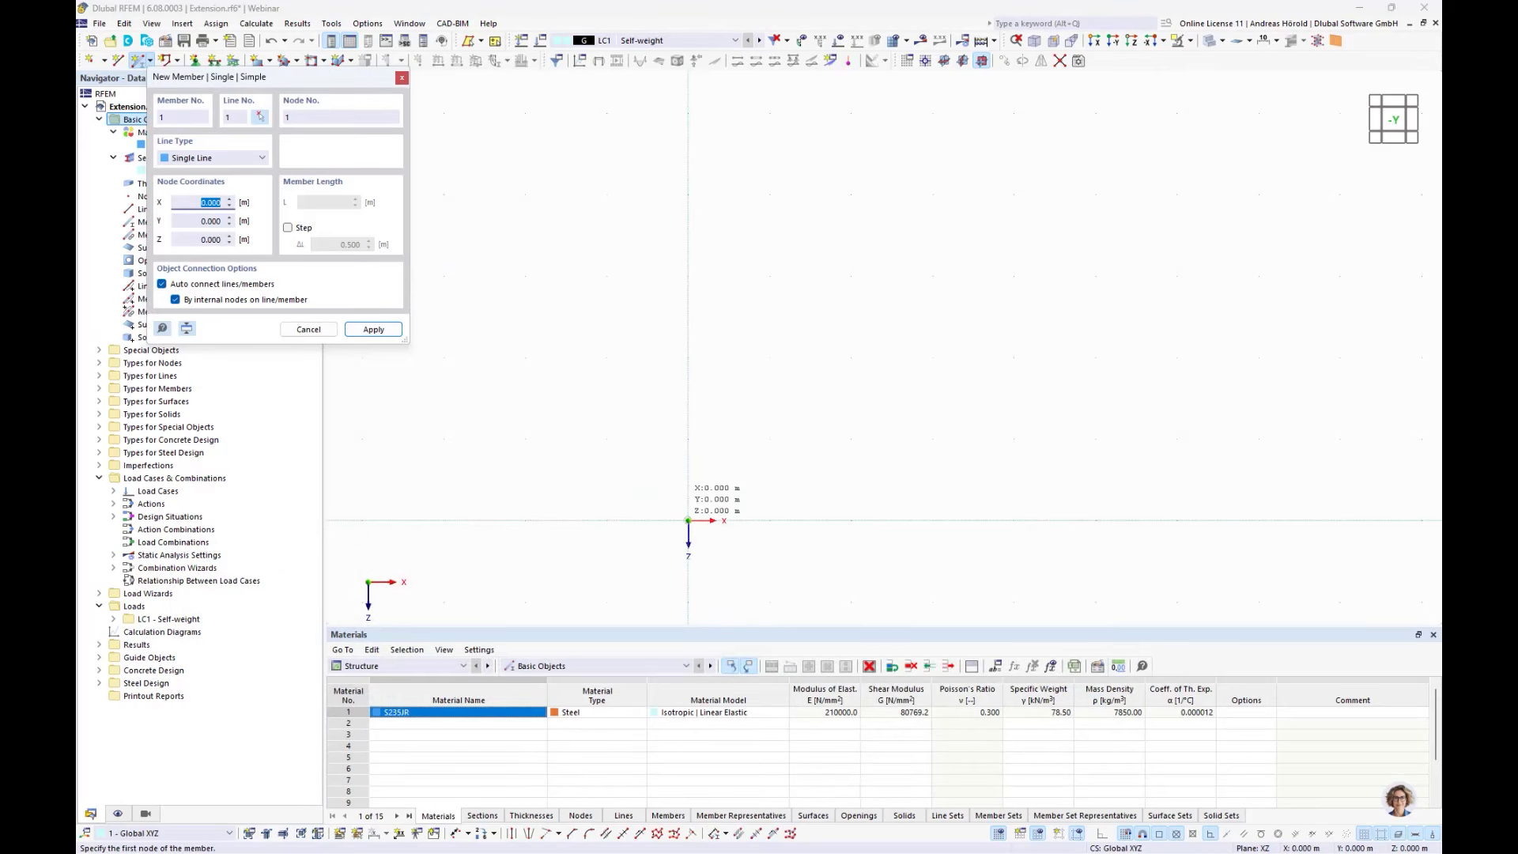
click(688, 520)
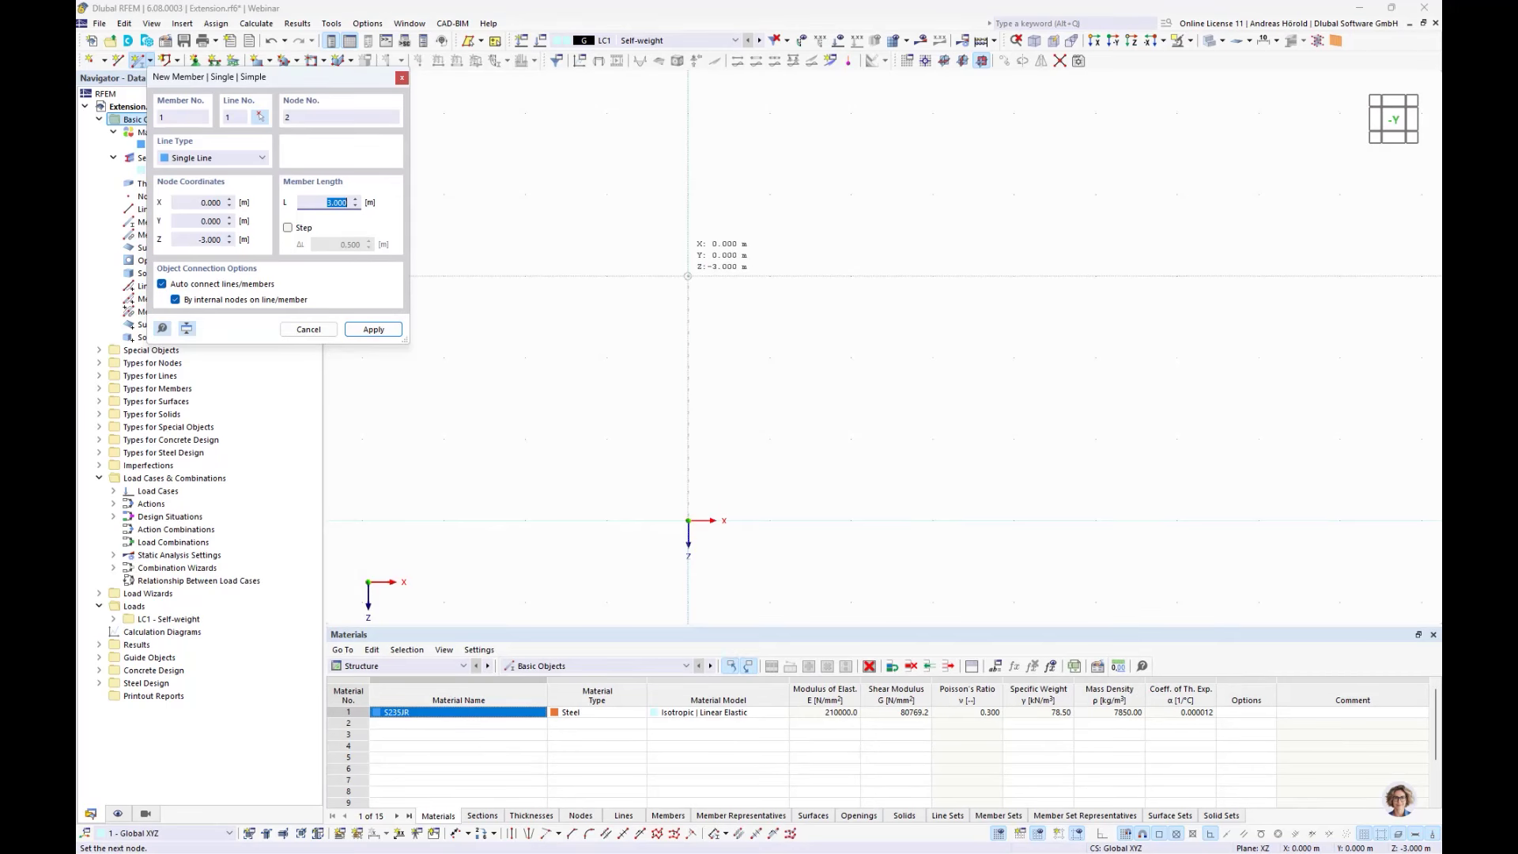
click(688, 276)
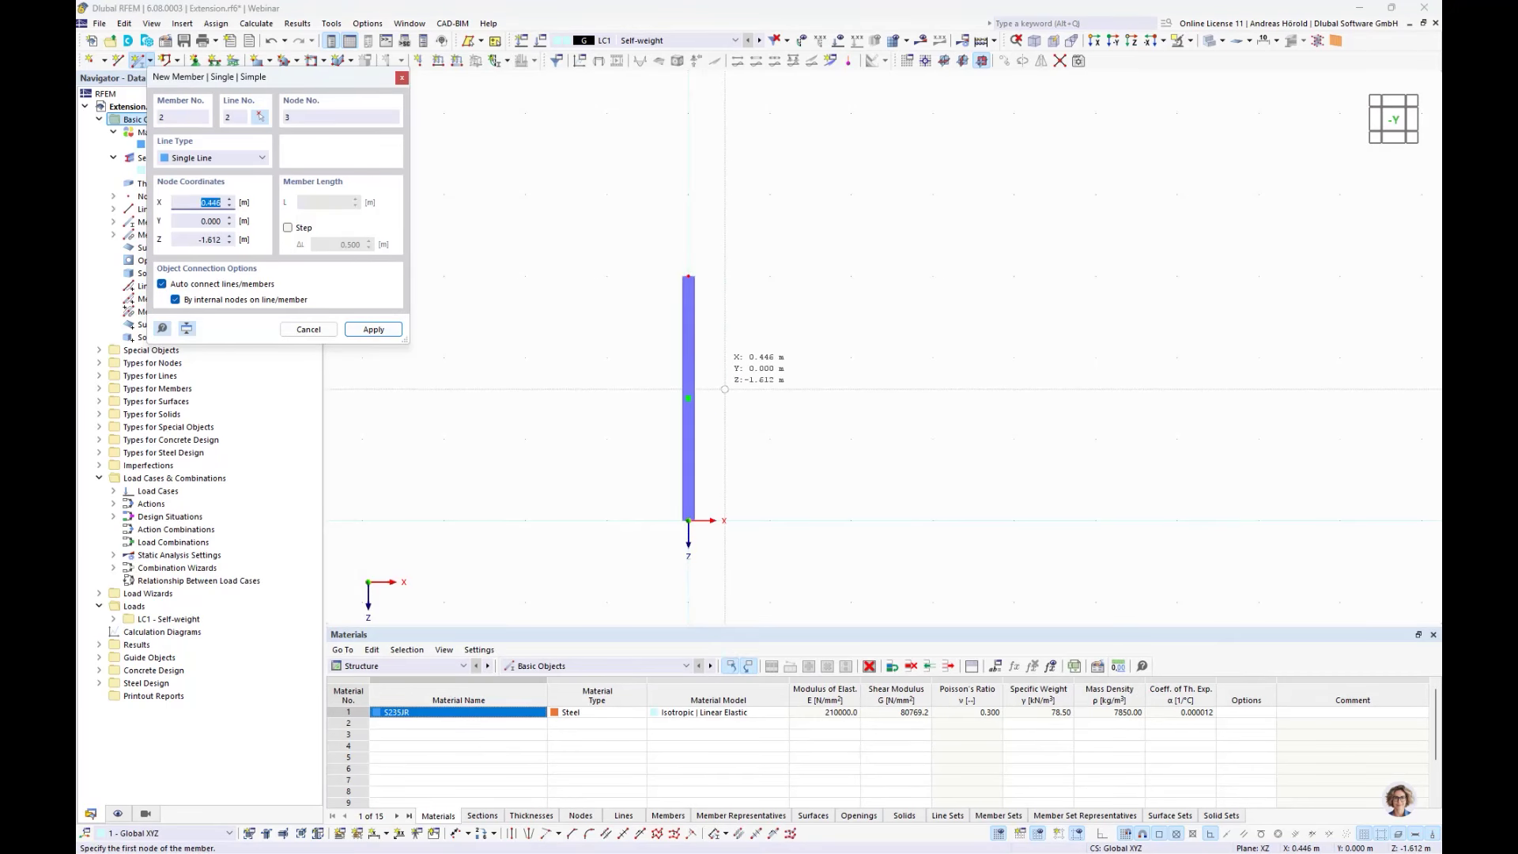
key(Escape)
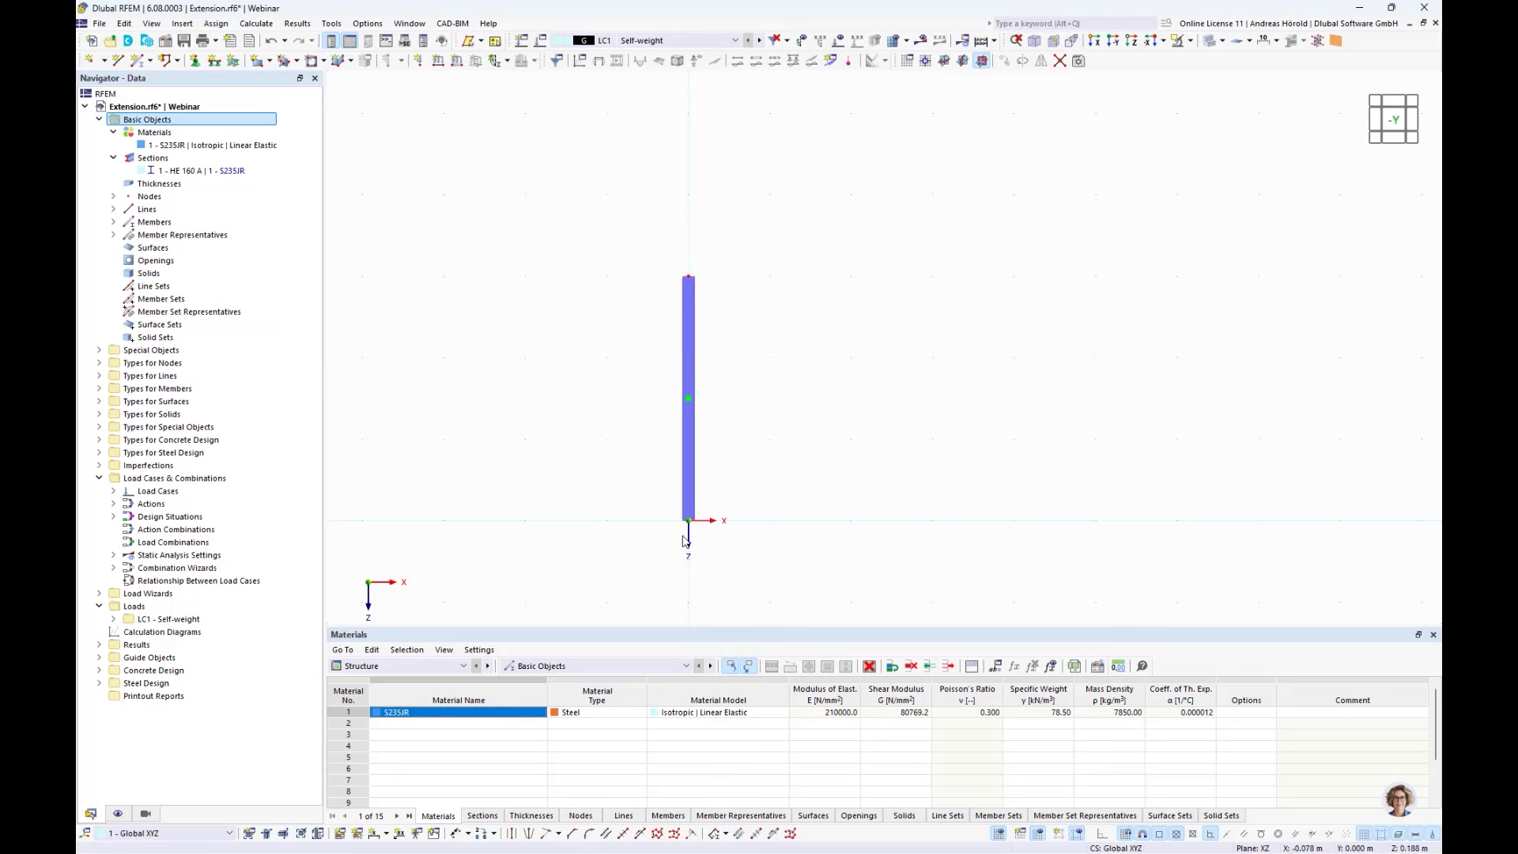
- Check the support conditions of the Hinged nodal support and assign it to the column's base node
click(195, 61)
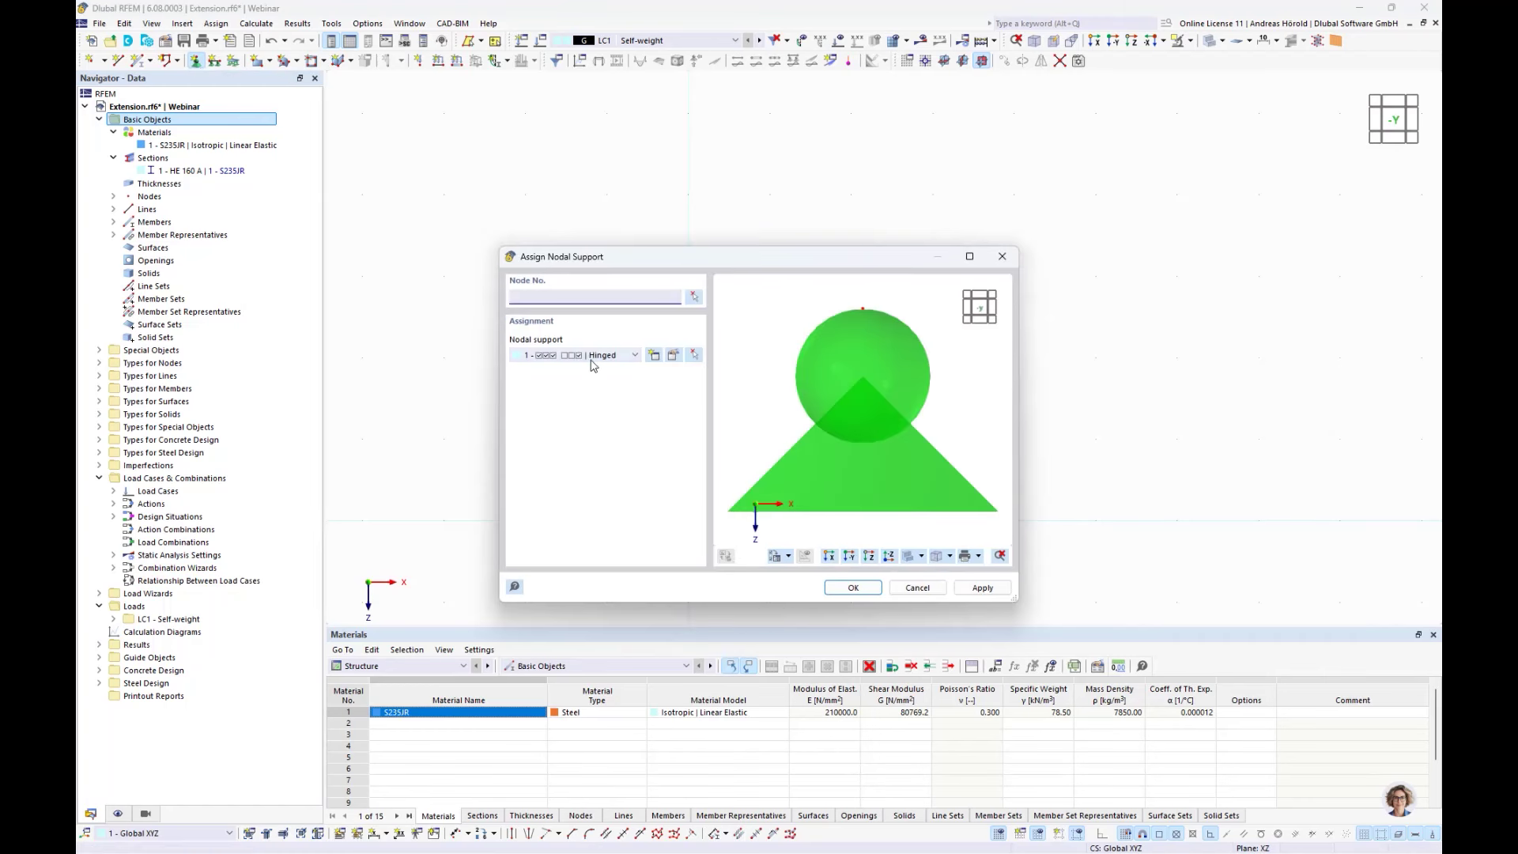
click(673, 356)
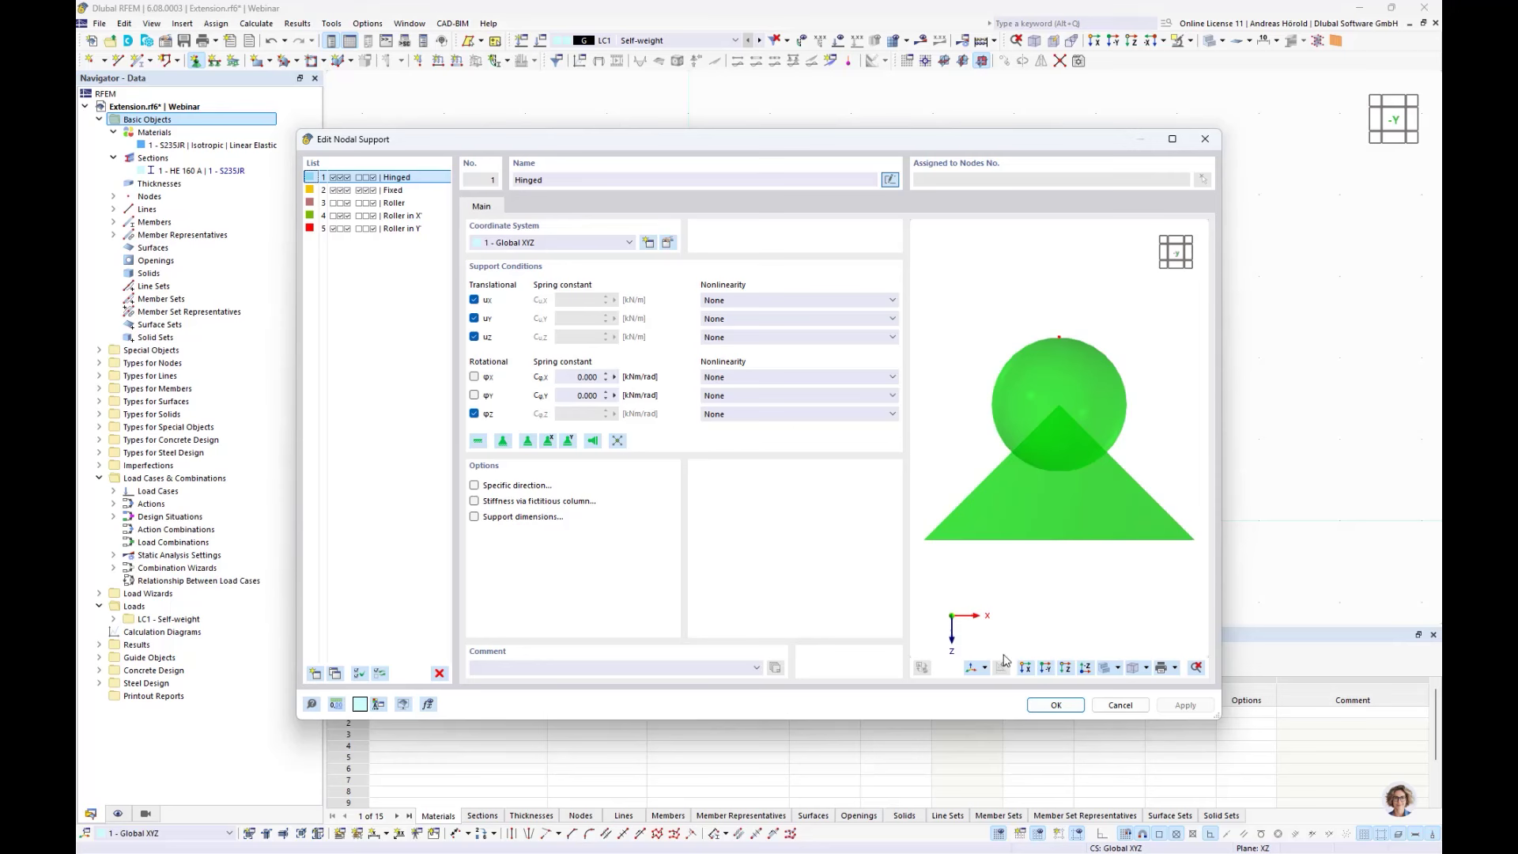
click(1052, 705)
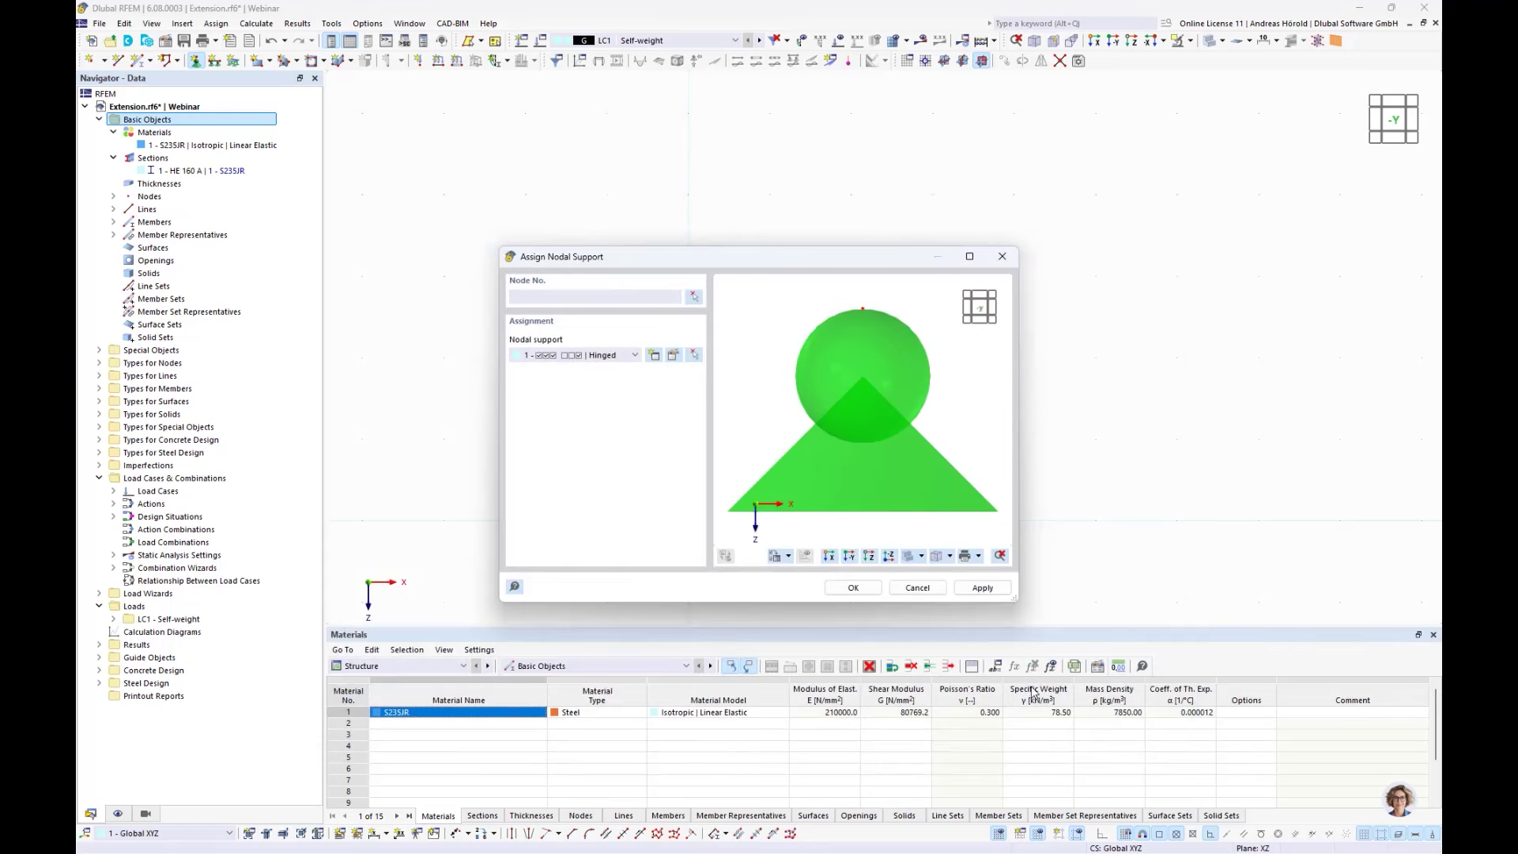
click(849, 588)
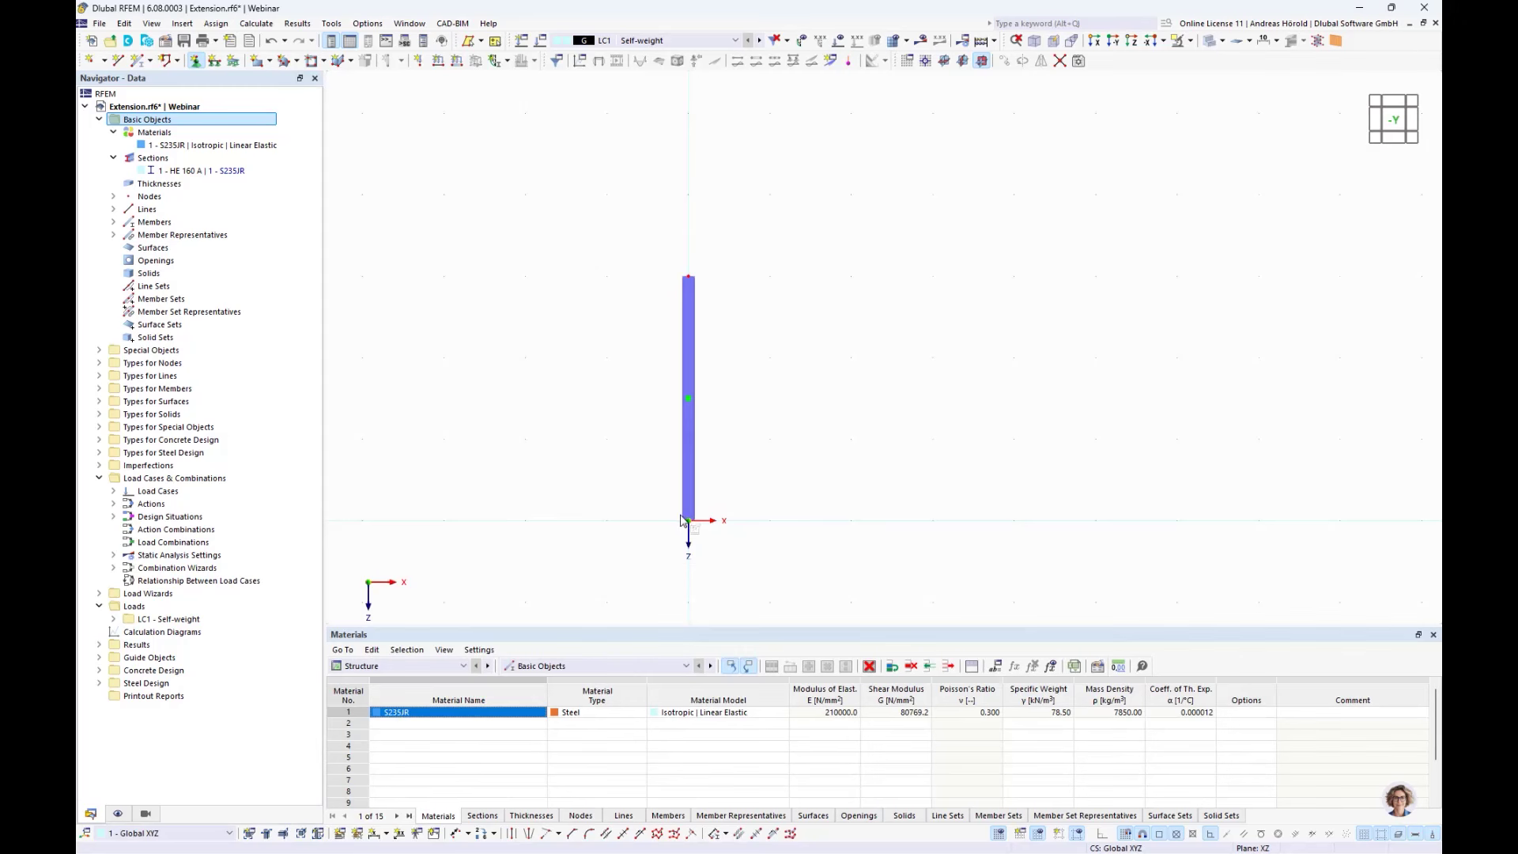
key(Escape)
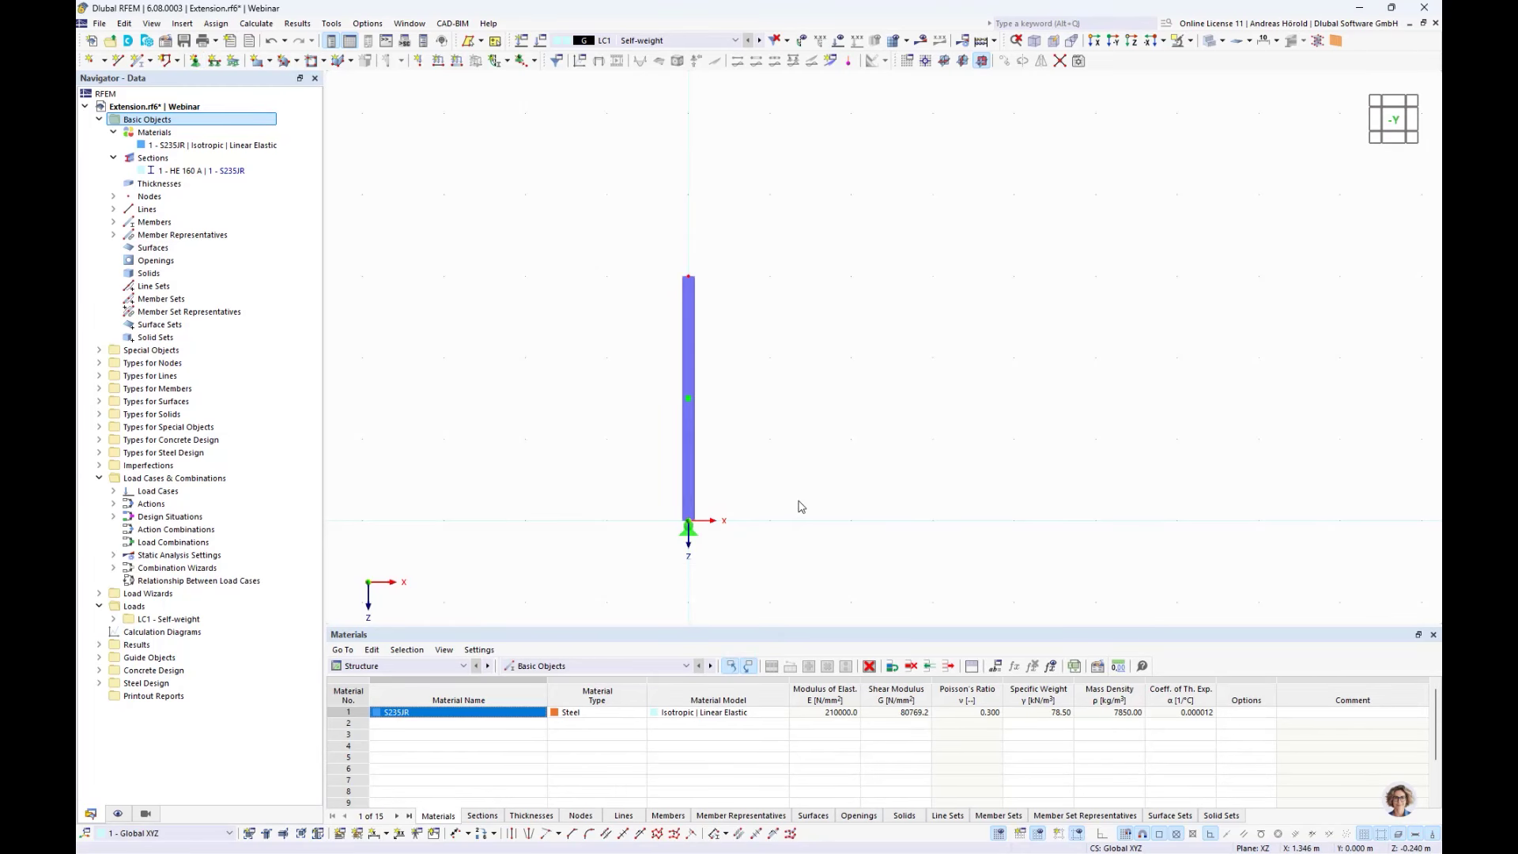
- Copy the column with its hinged support twice along the X-axis, spacing the columns about 5 m apart
middle_drag(800, 503, 670, 521)
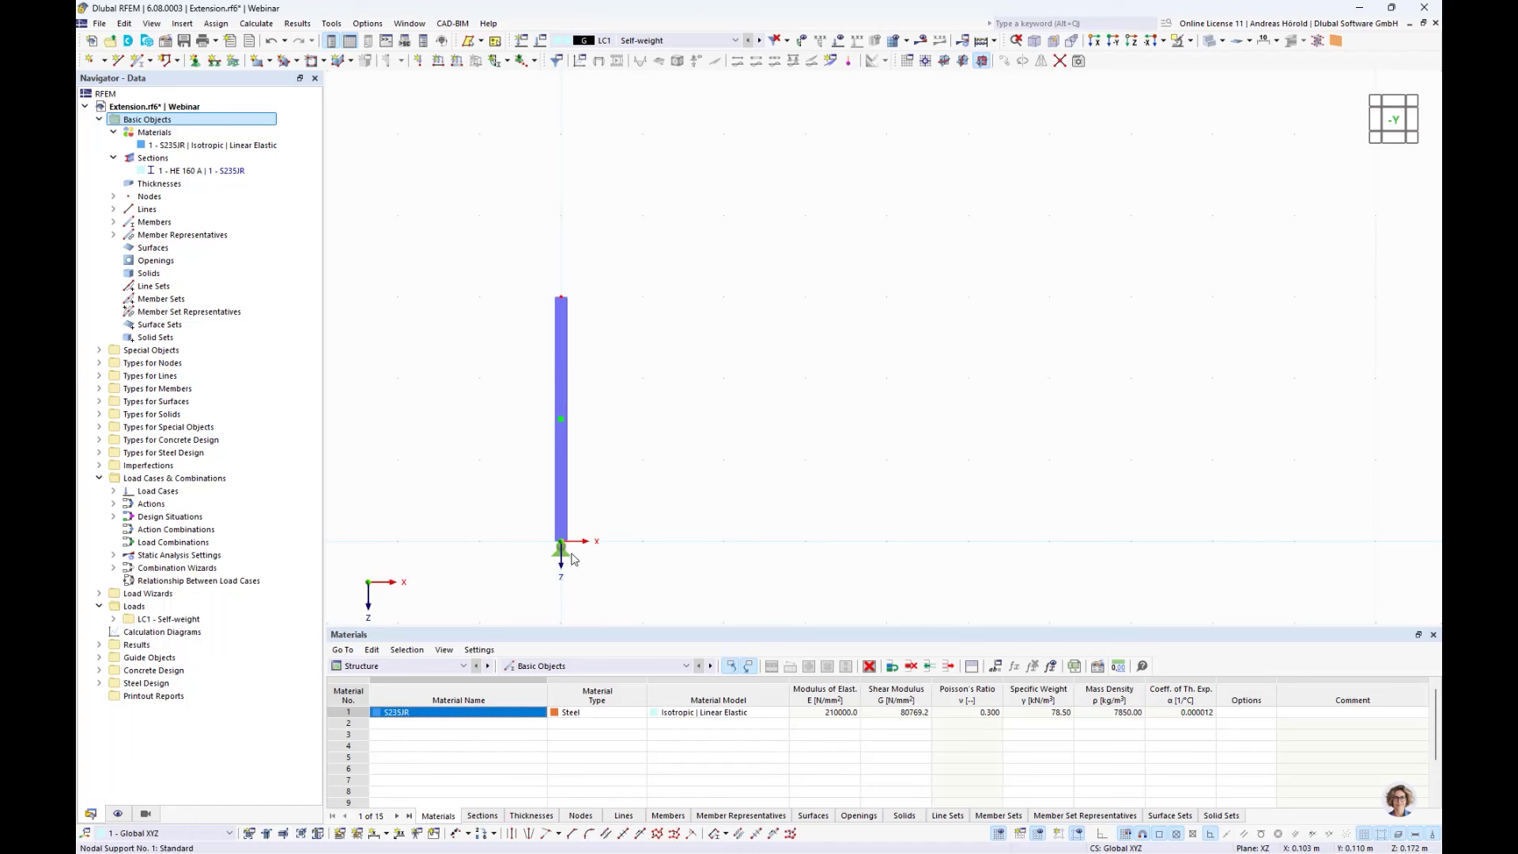
drag(517, 586, 655, 269)
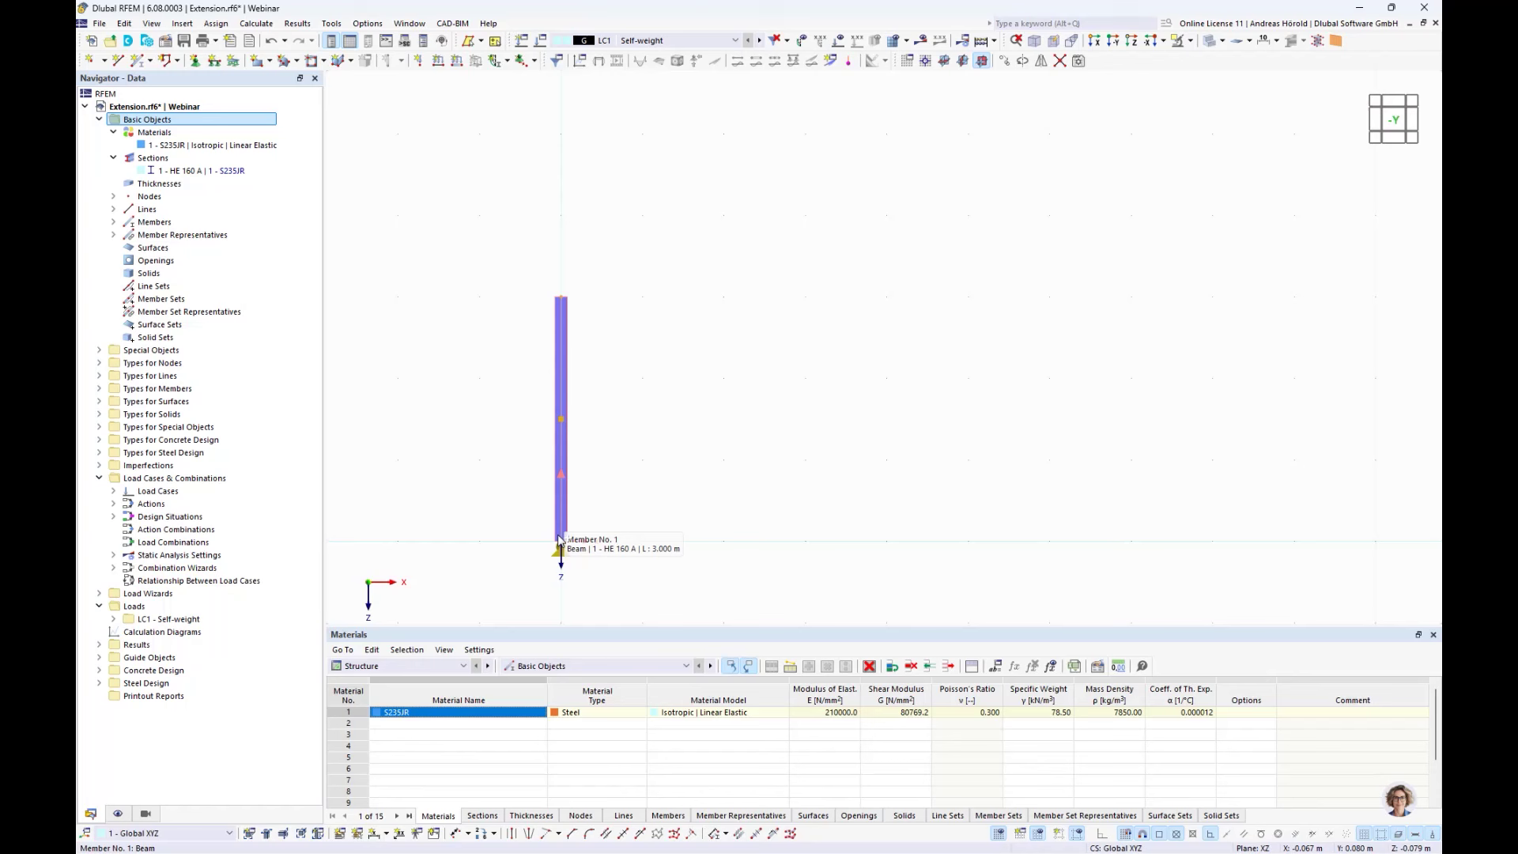
ctrl+drag(559, 542, 1379, 548)
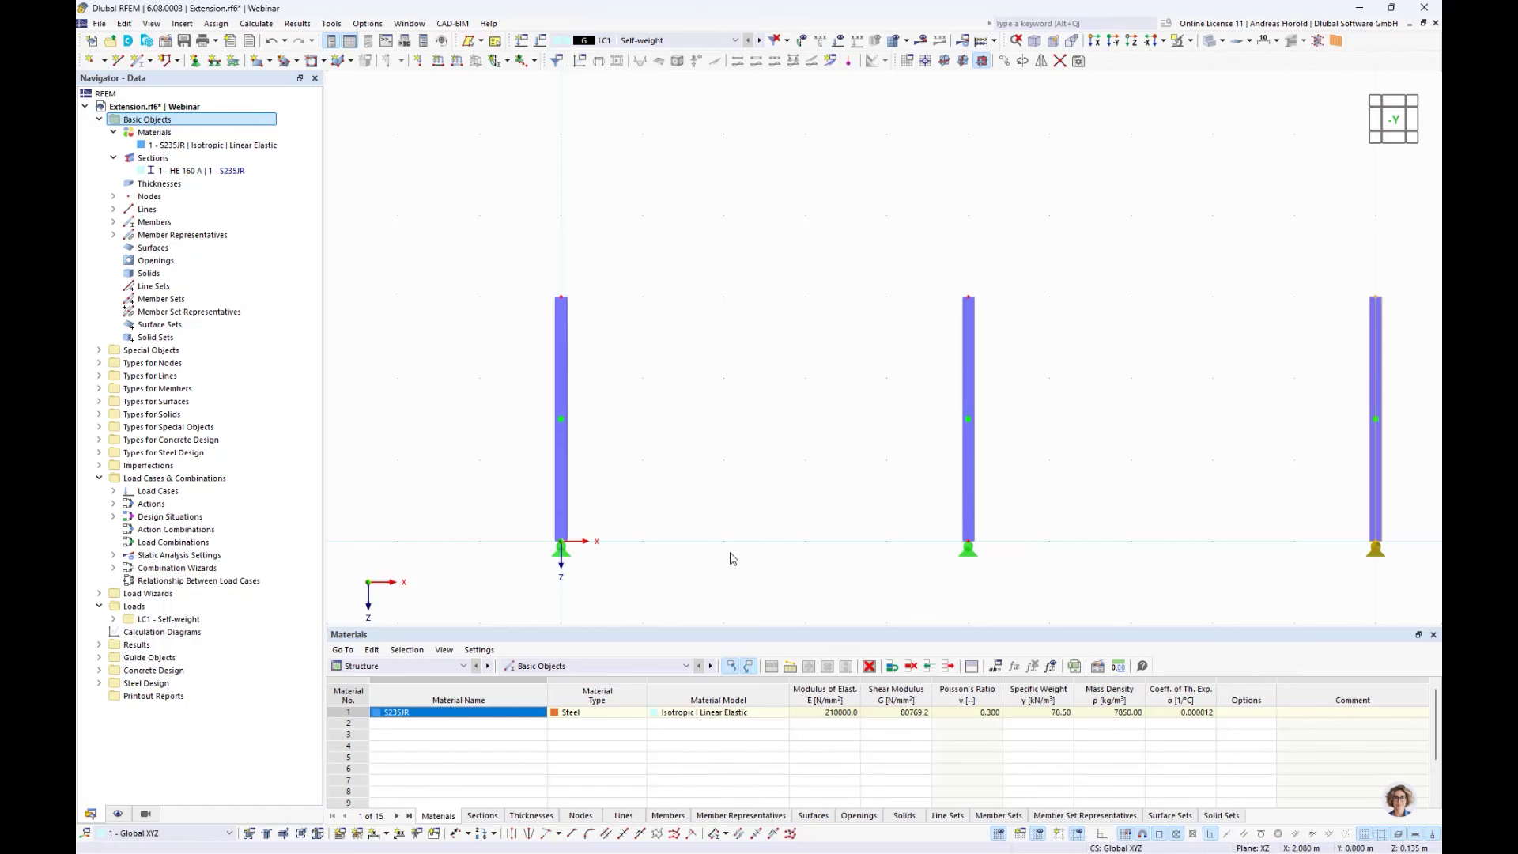
- Define a new beam member with the European Union standardized I-section HE 200 B from the section library
scroll(590, 535, down, 2)
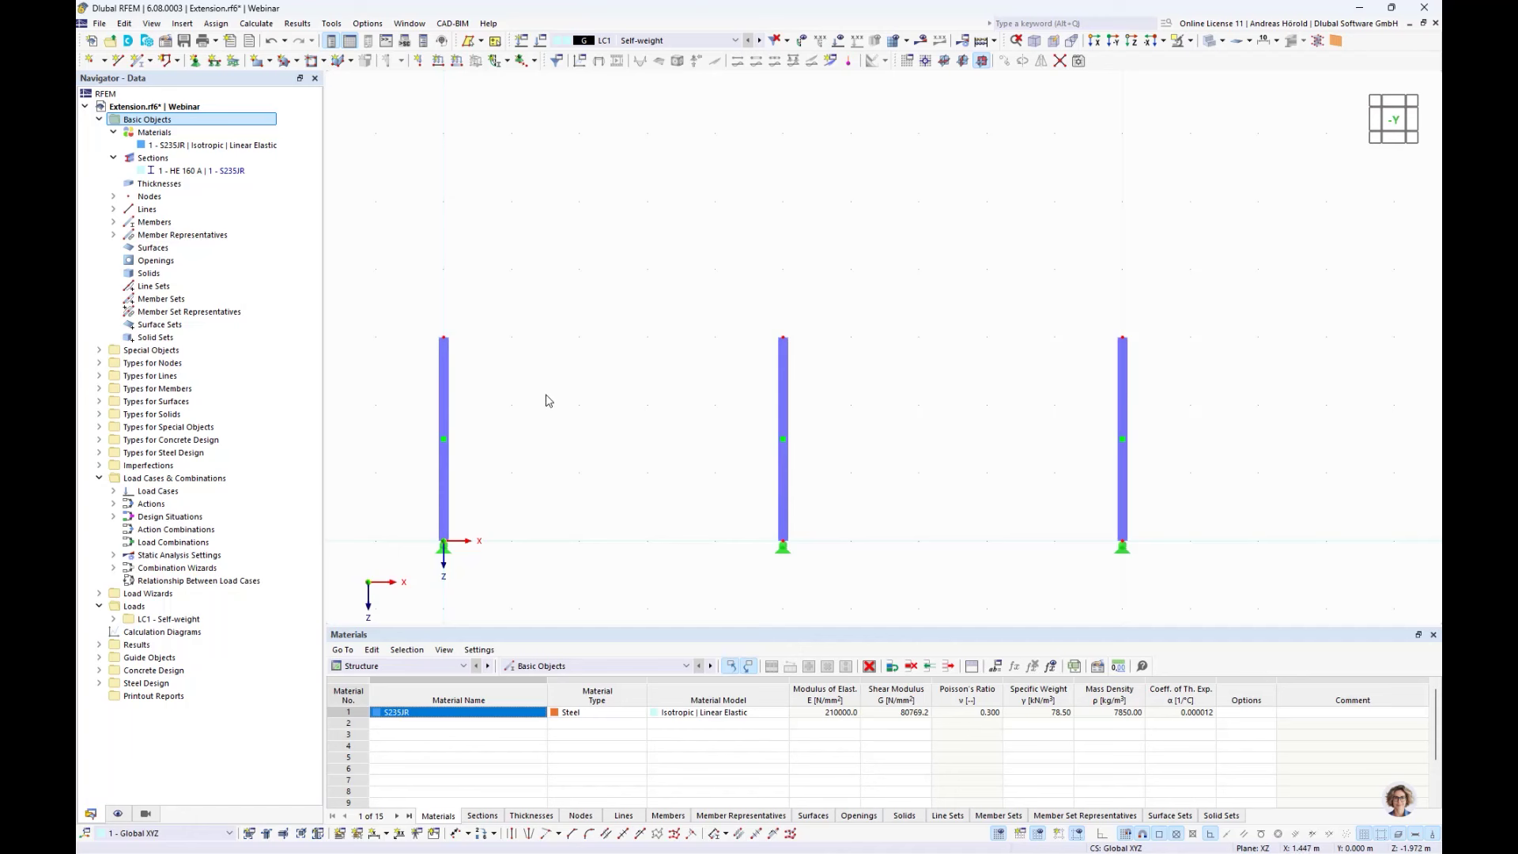
click(137, 61)
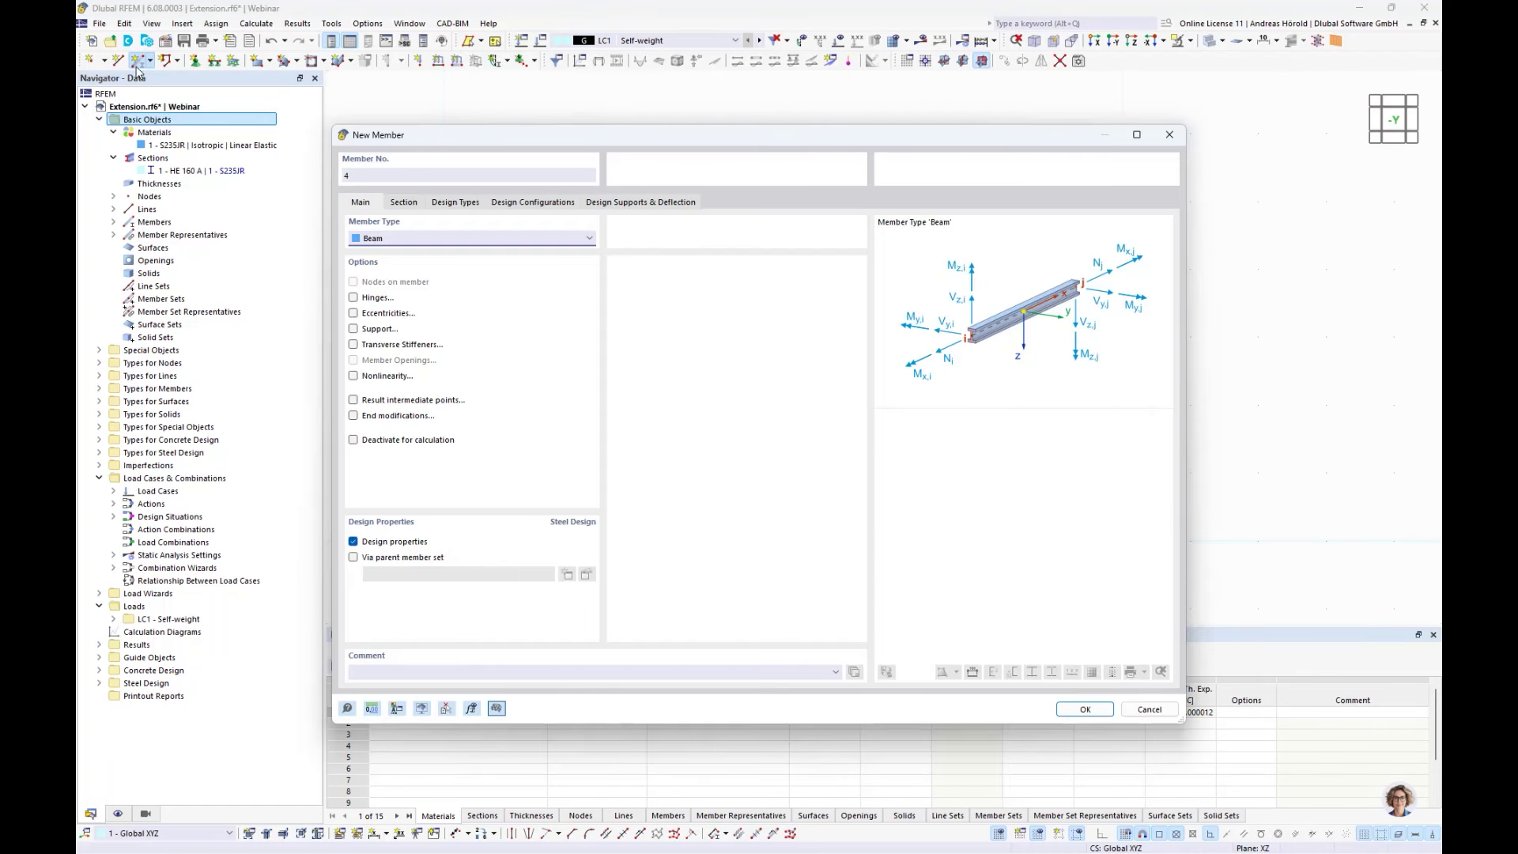
click(403, 203)
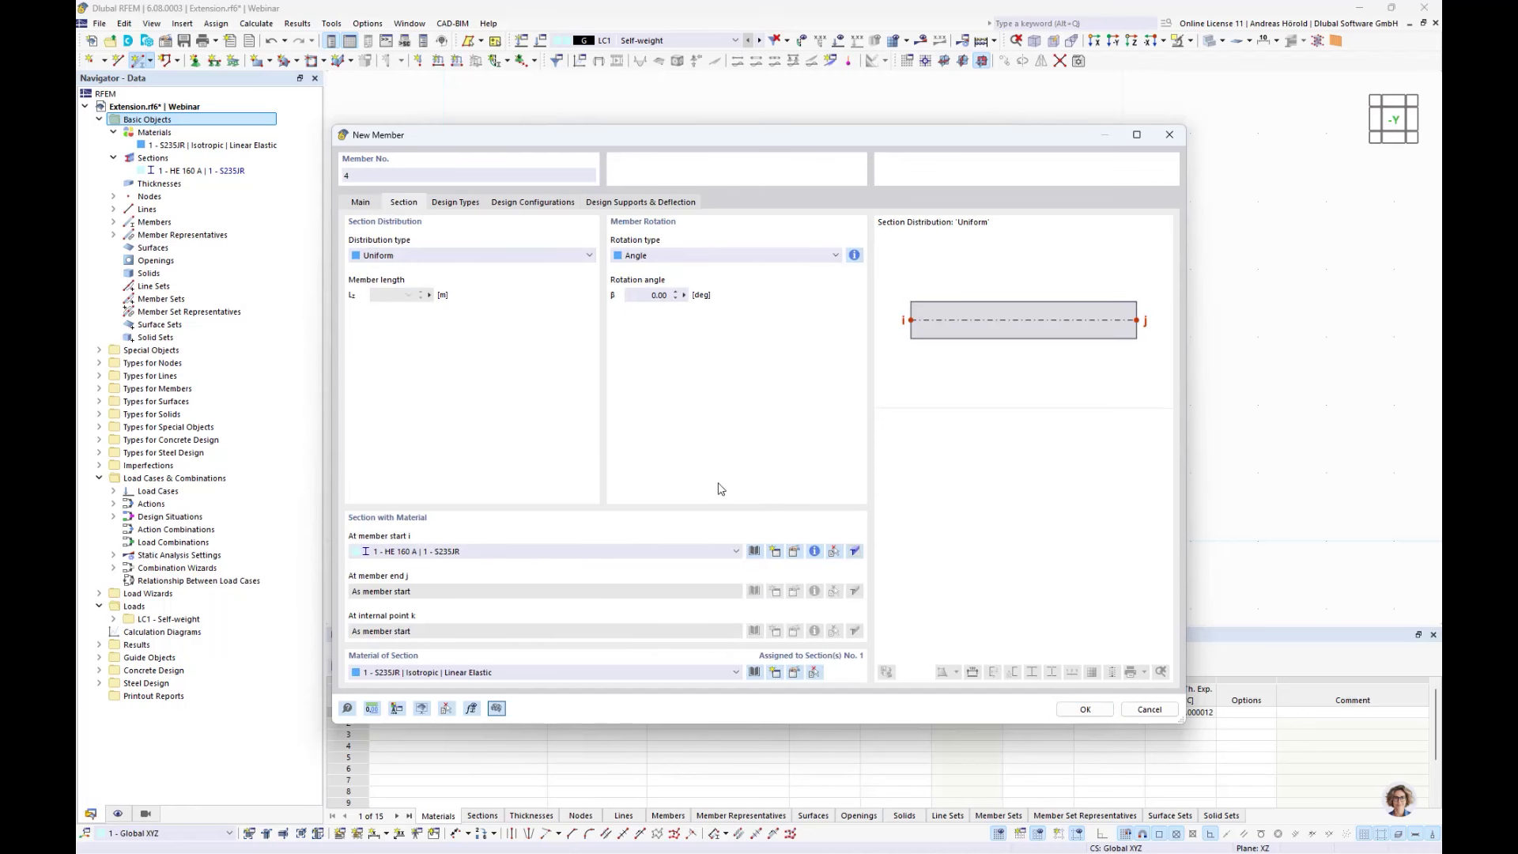
click(754, 551)
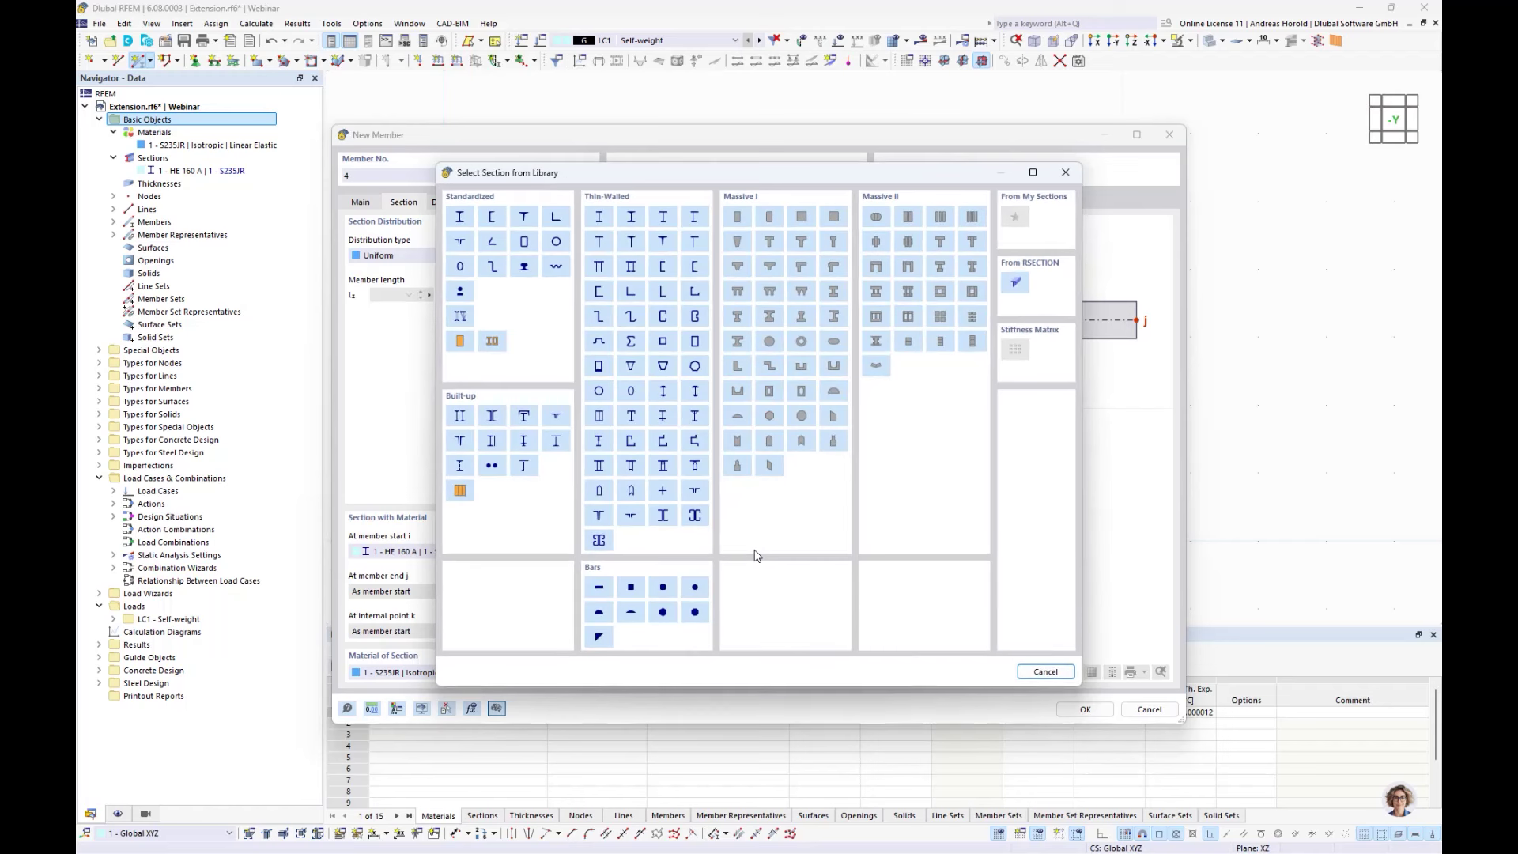
click(460, 217)
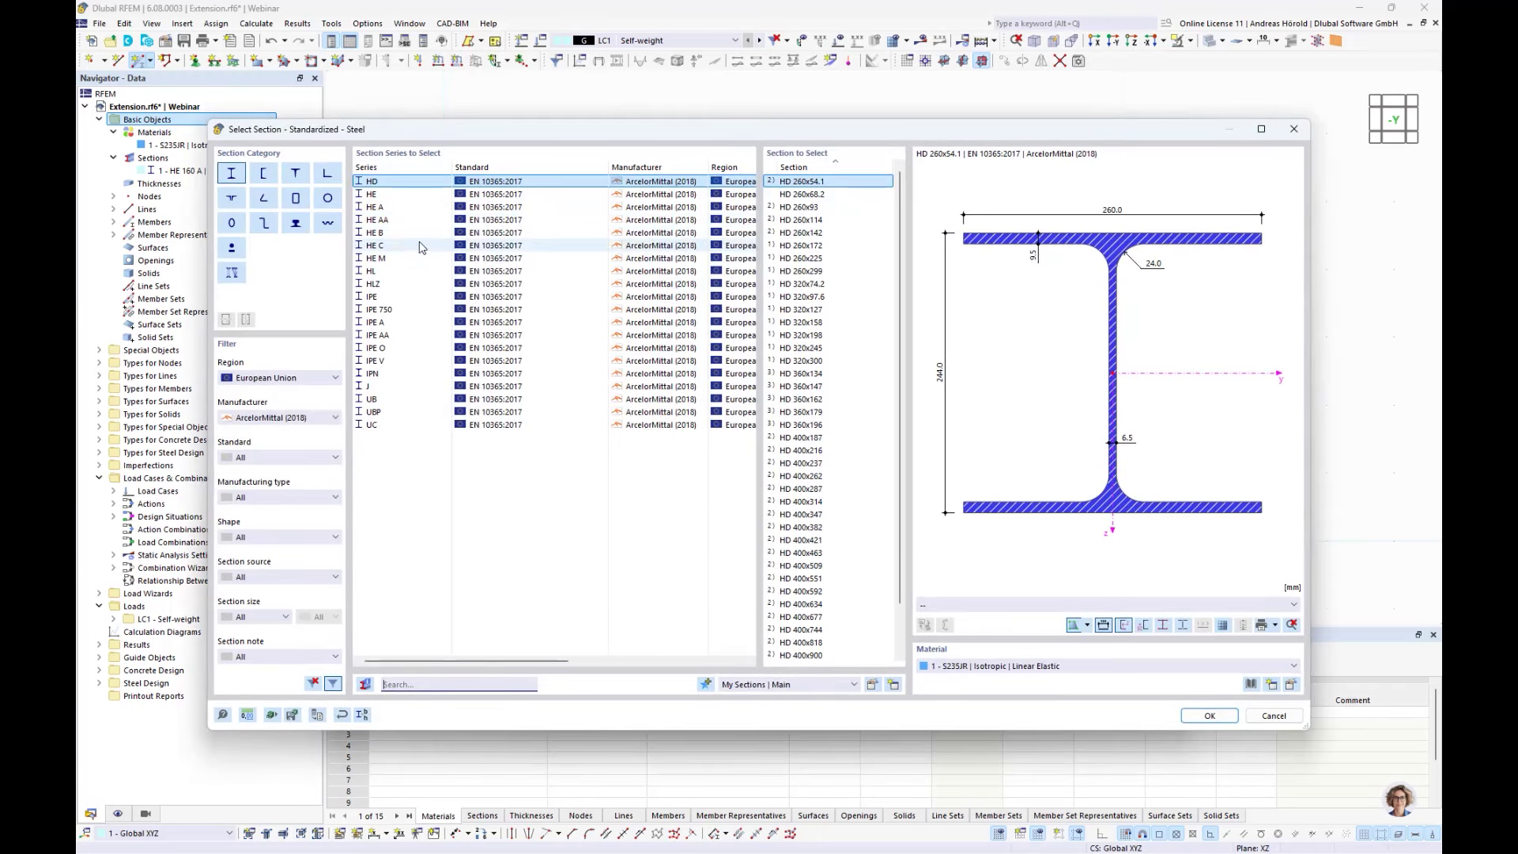
click(384, 234)
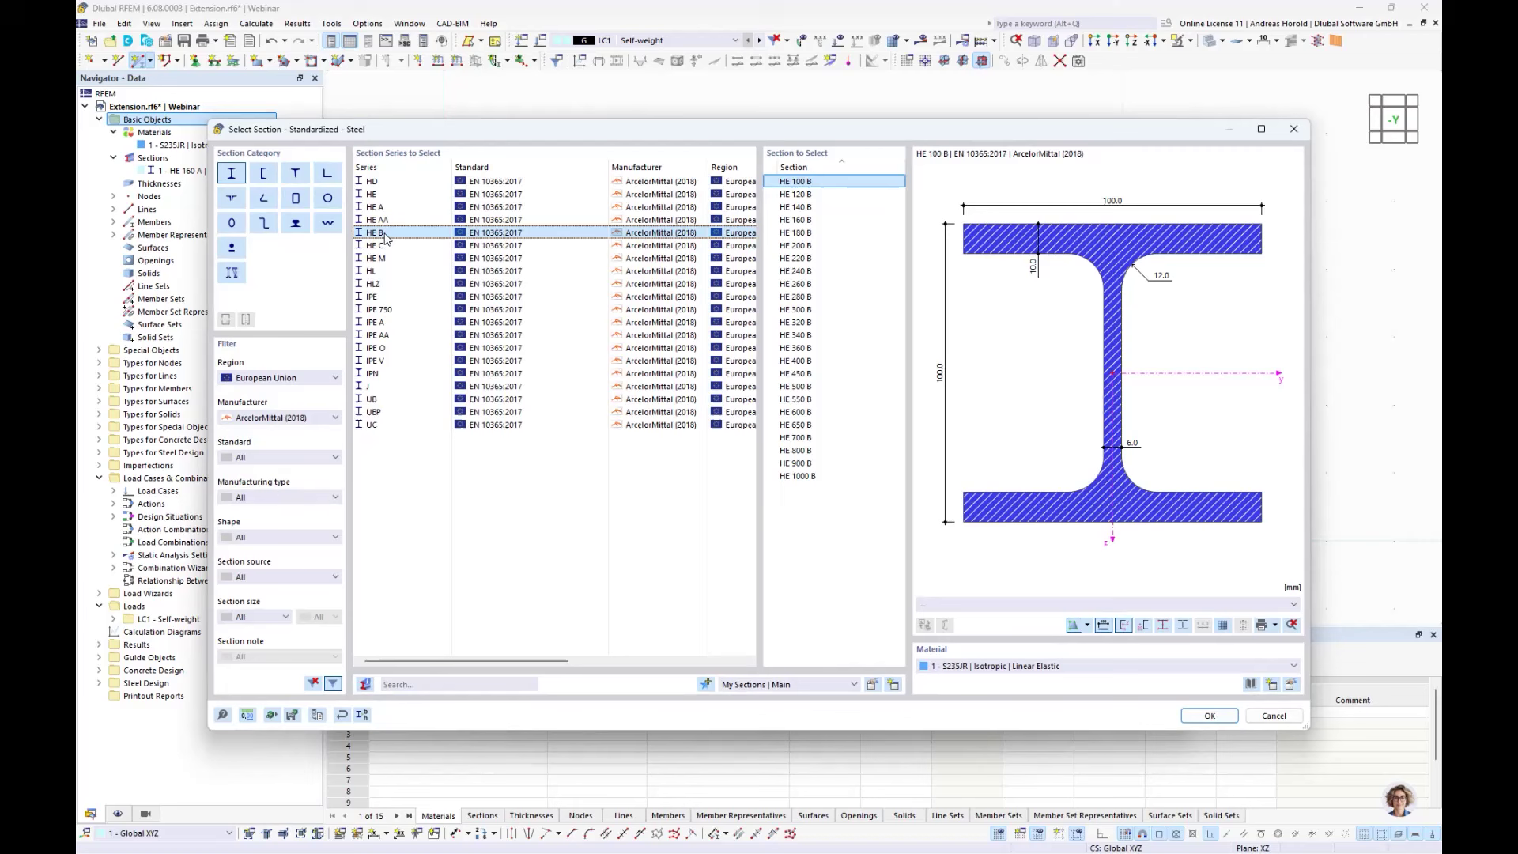
click(803, 245)
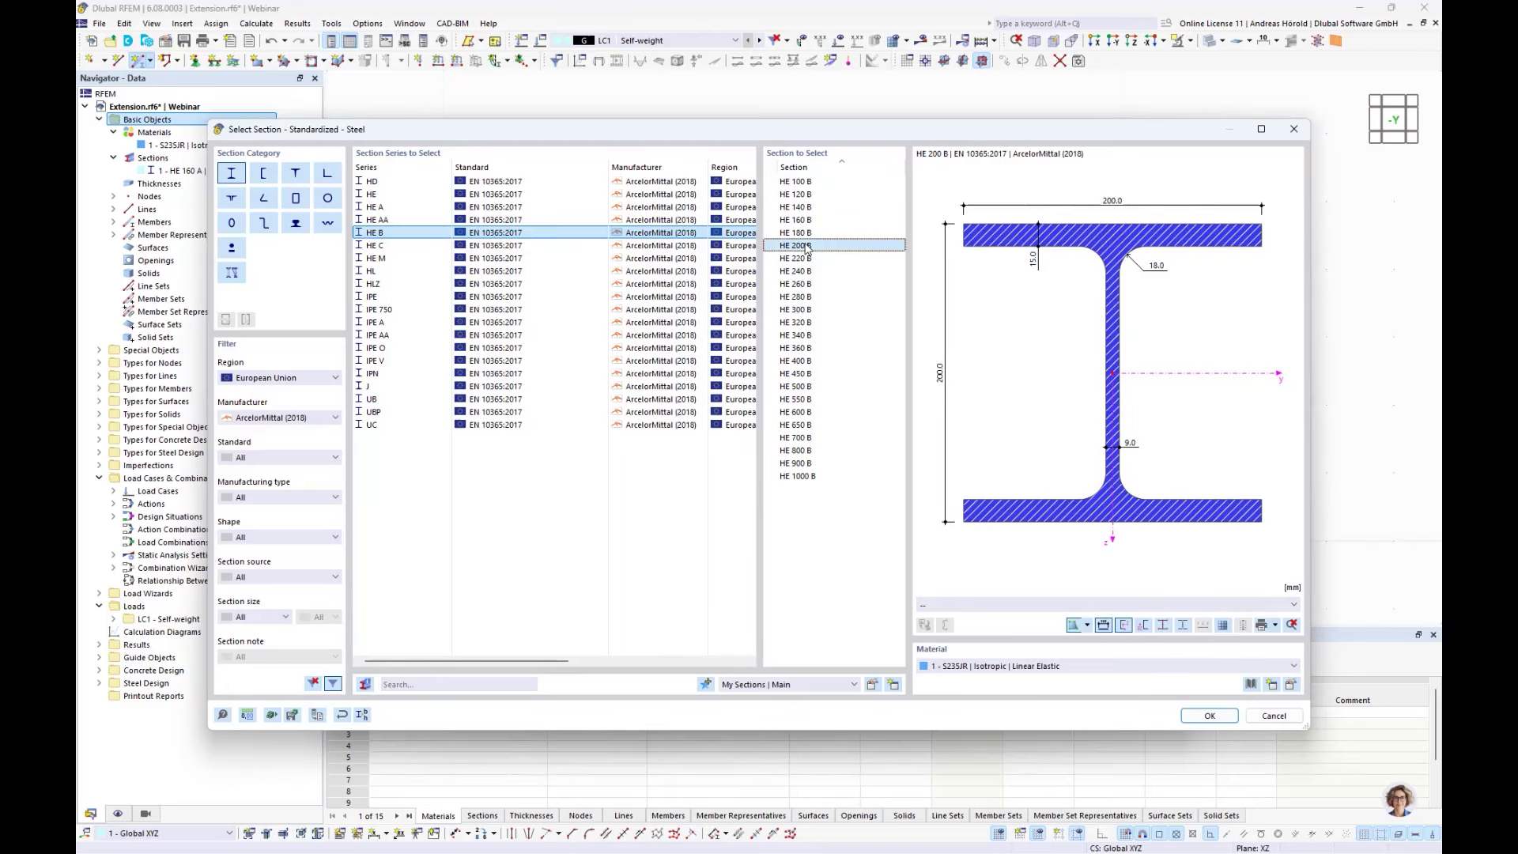
click(1210, 715)
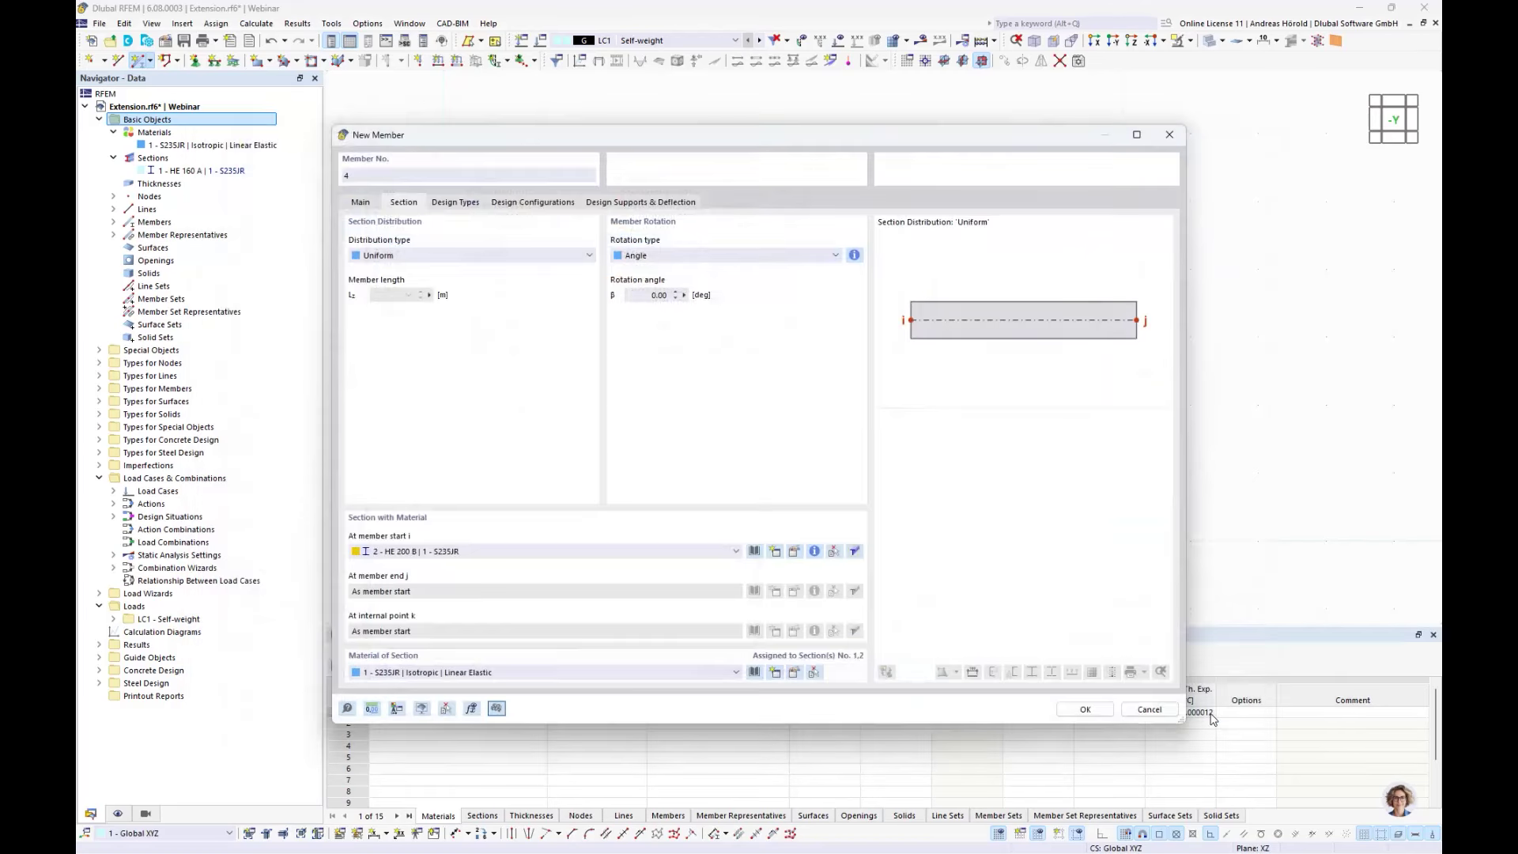
click(1079, 709)
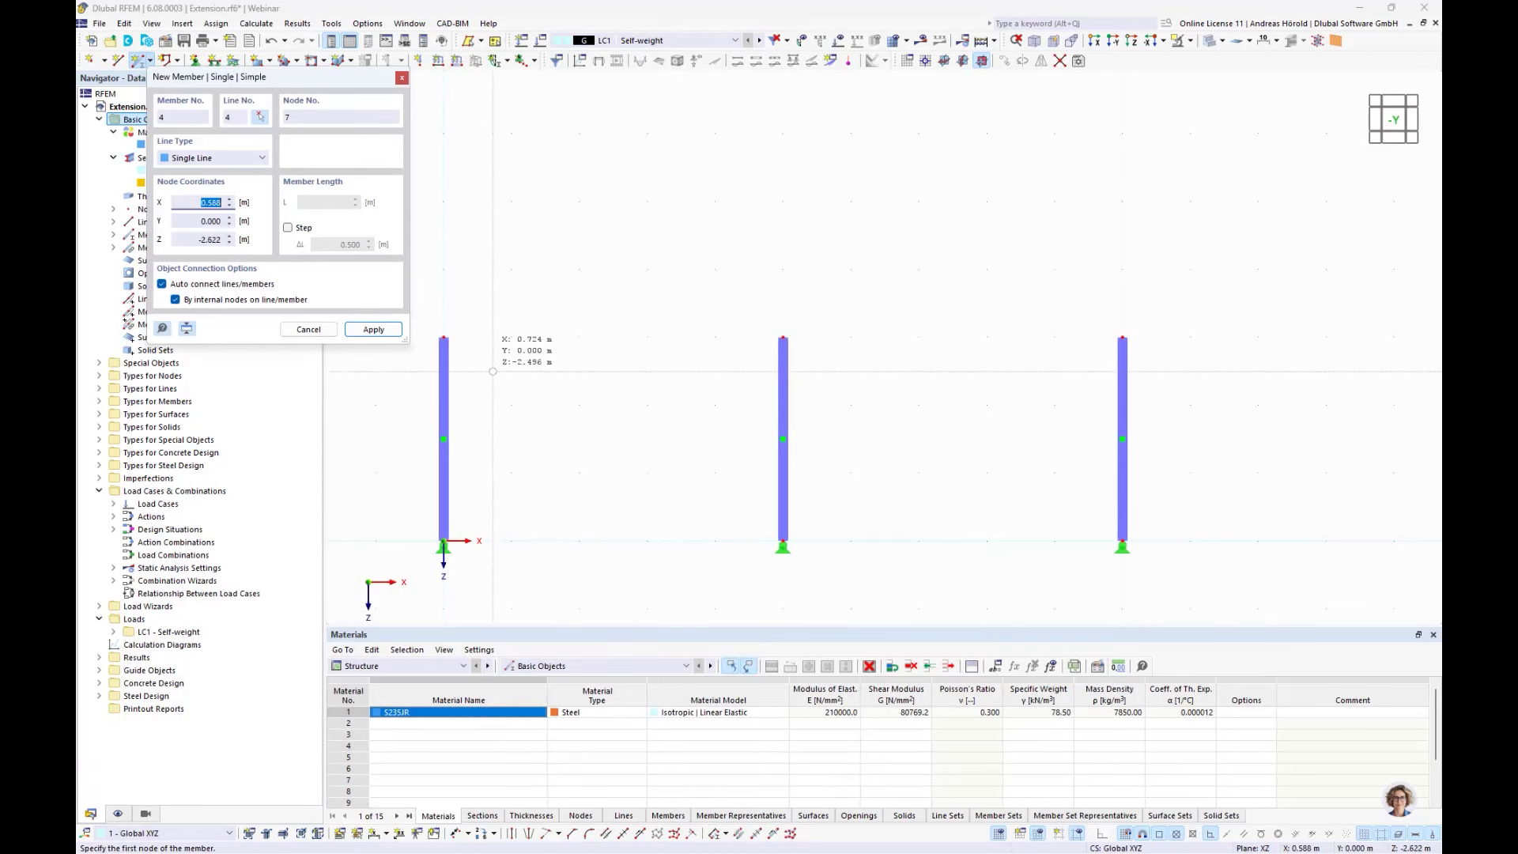
- Draw two HE 200 B beam members along the column tops, from the first column to the middle and on to the last
click(443, 337)
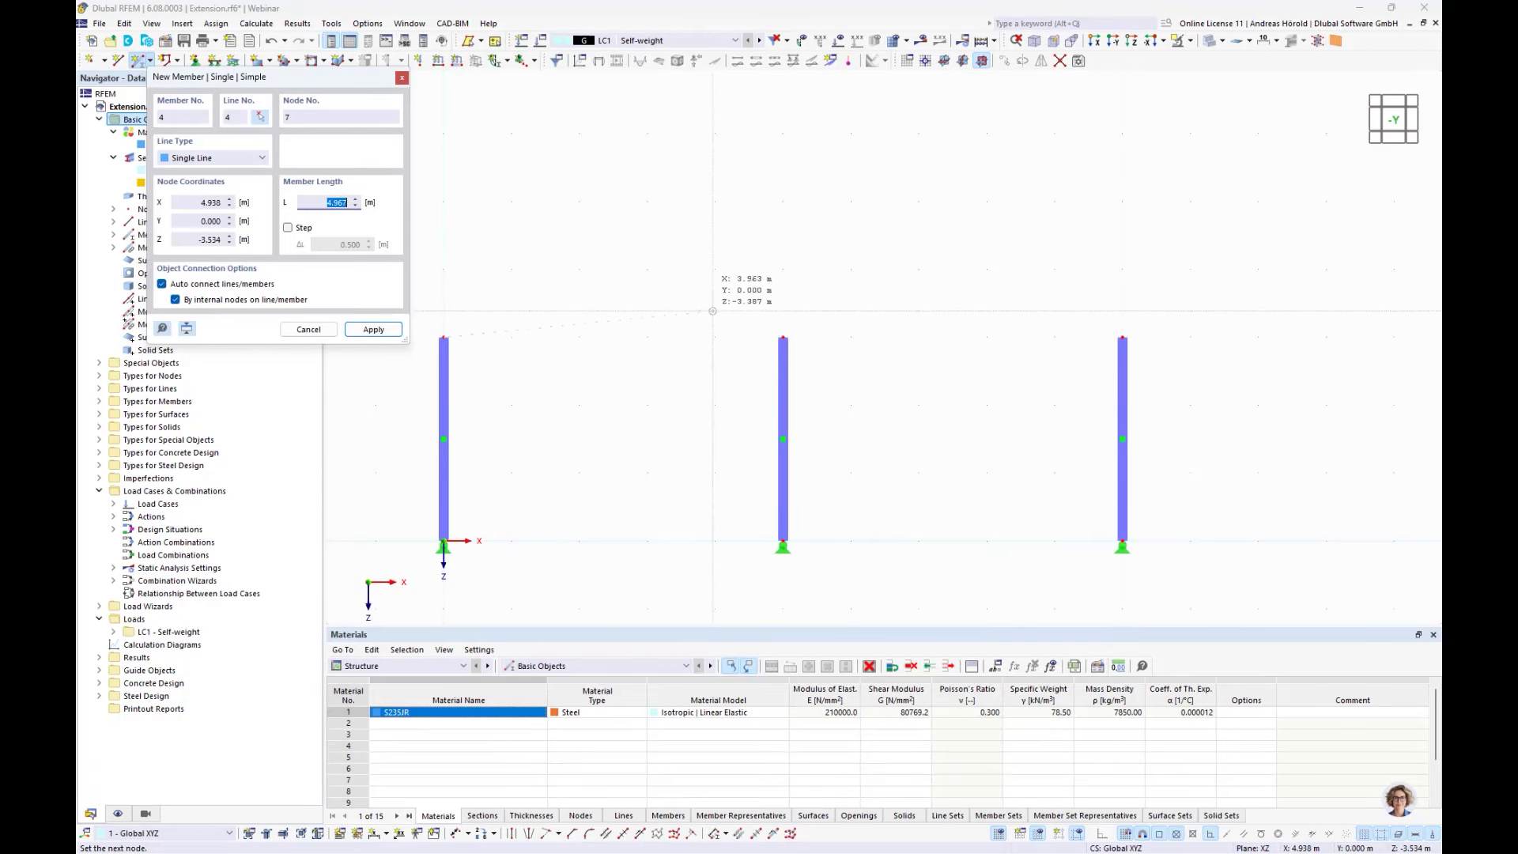
click(783, 336)
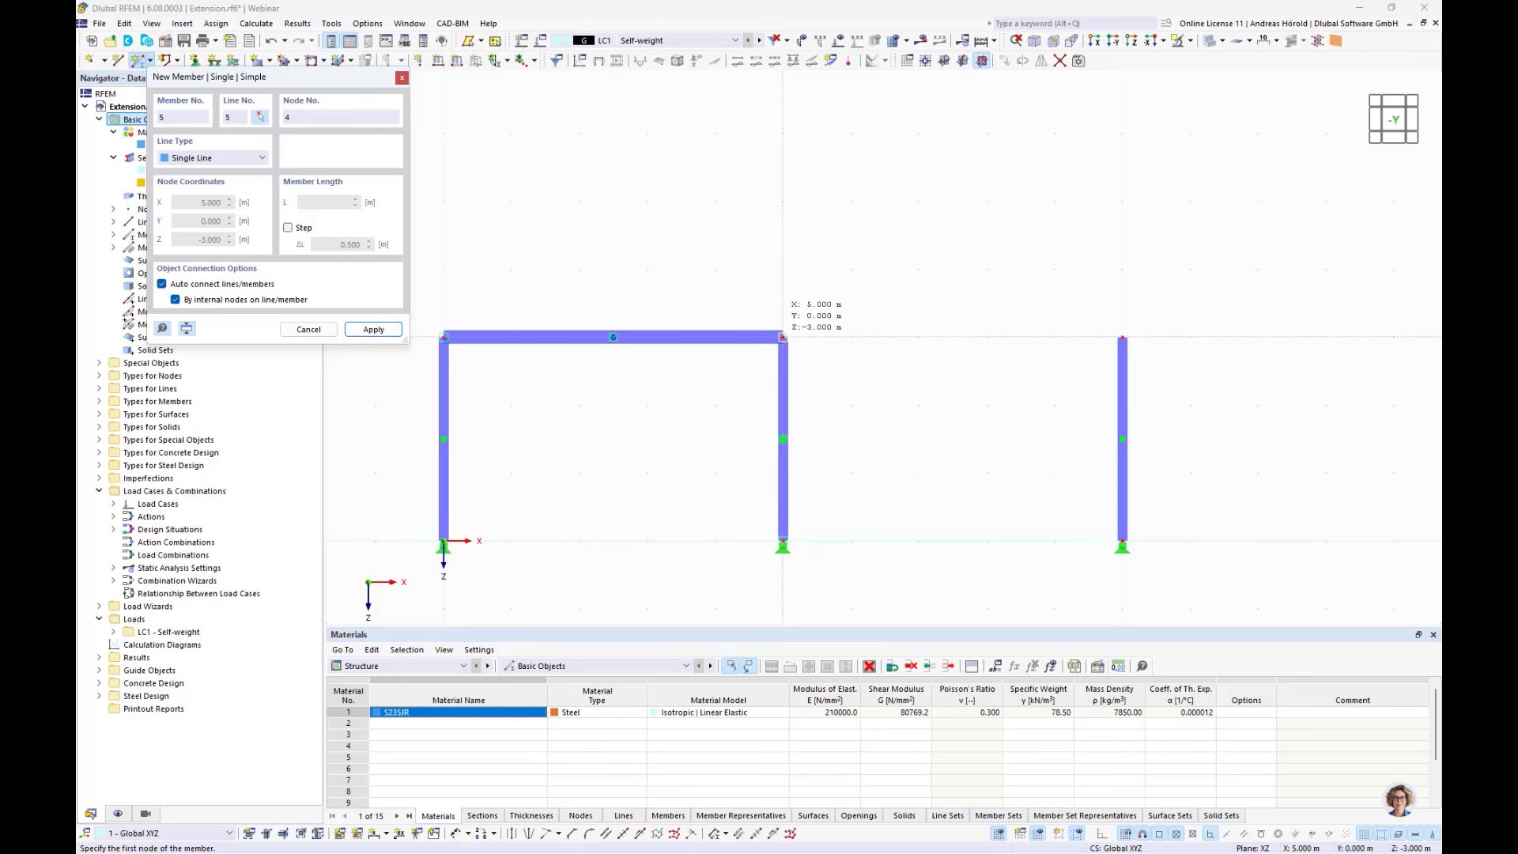
click(782, 337)
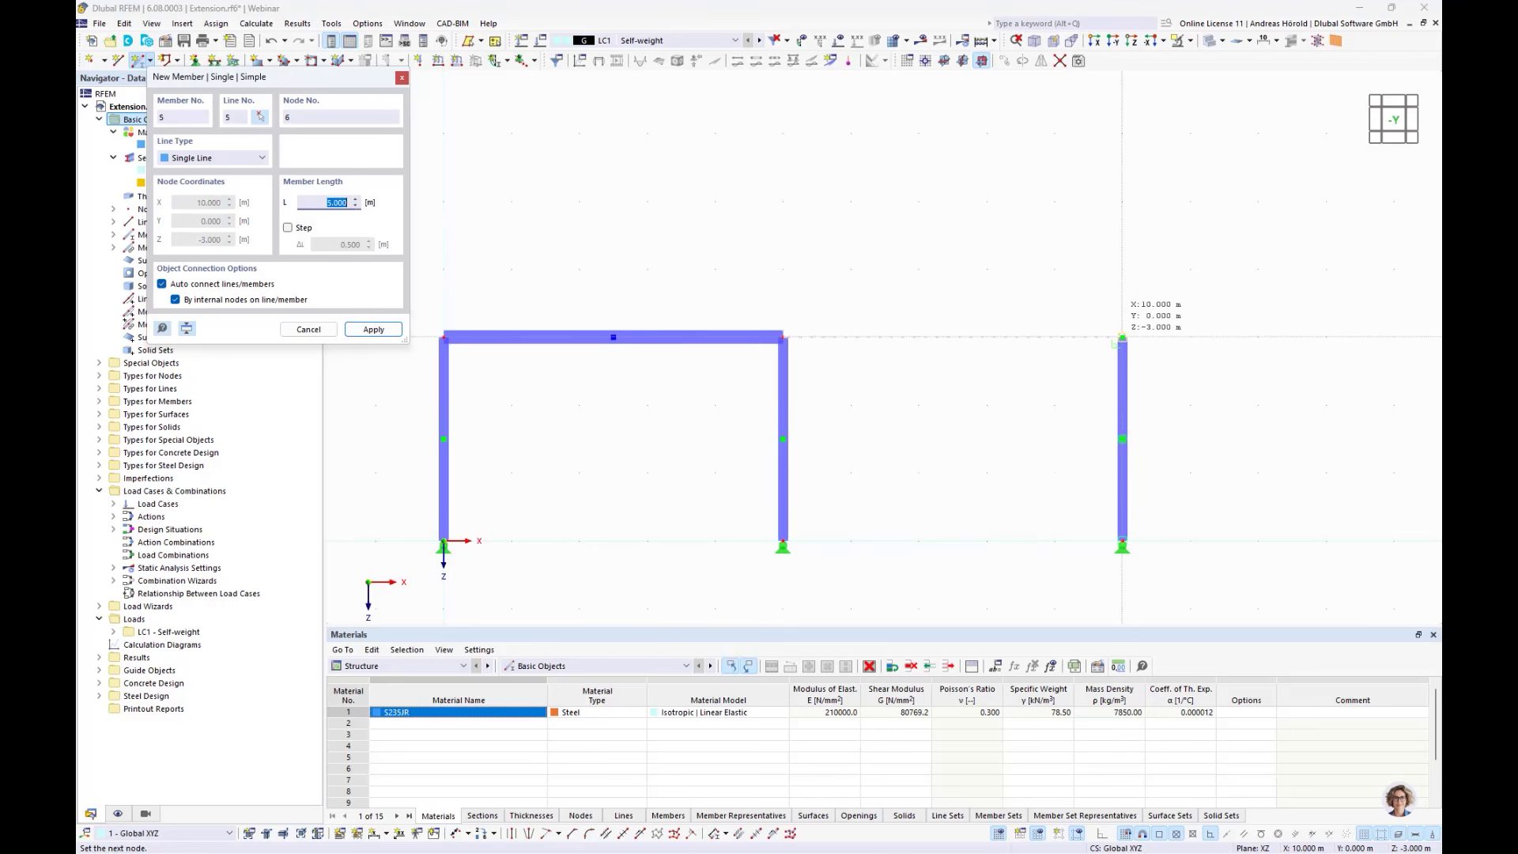
click(1121, 337)
key(Escape)
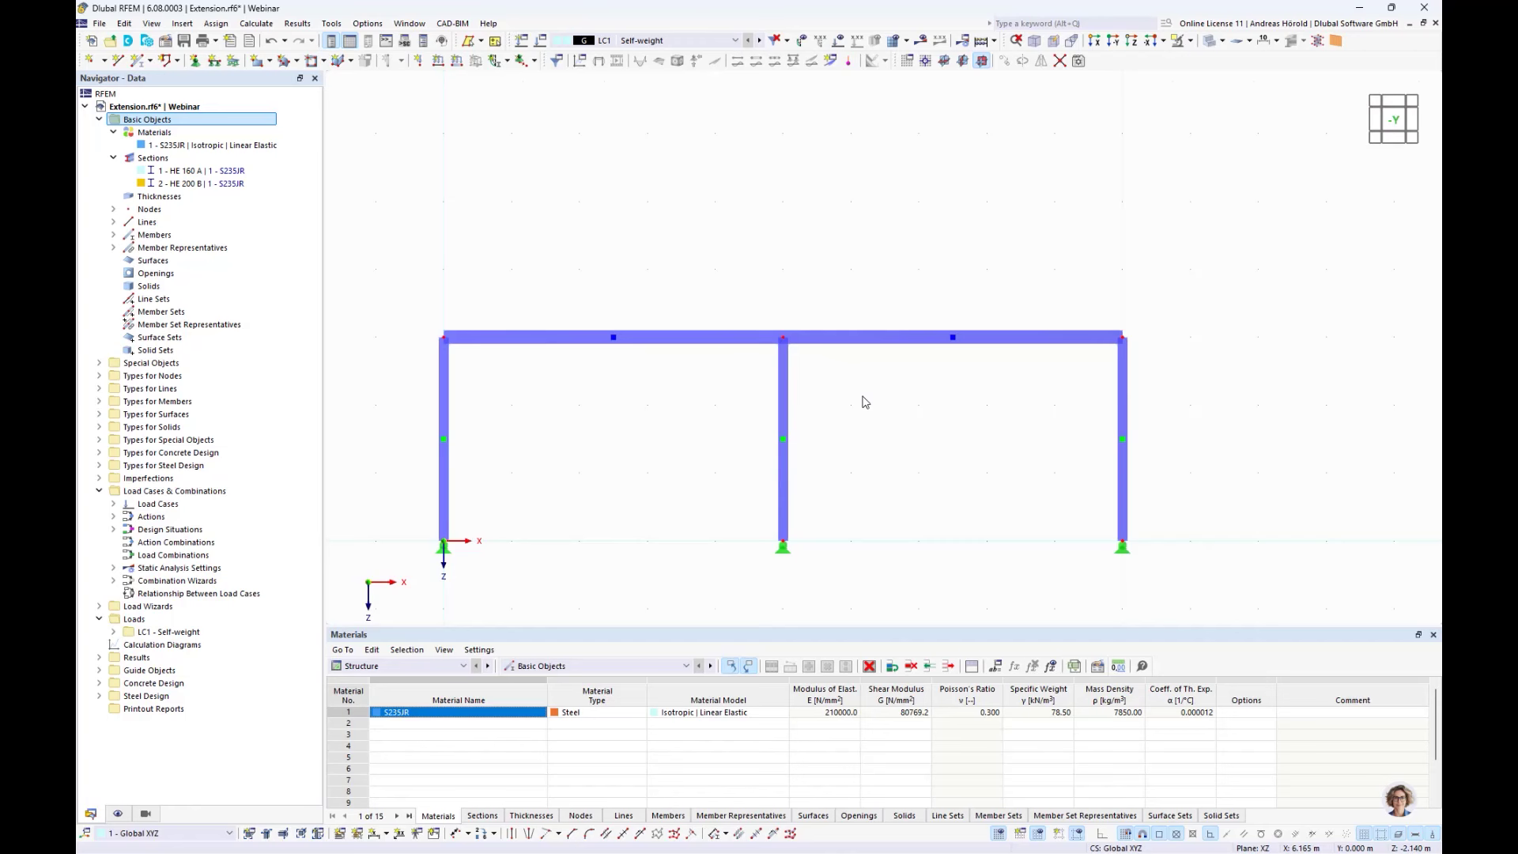
- Copy the top node of the column at the origin once by -0.2 m in the Z-direction
scroll(865, 402, up, 2)
middle_drag(875, 383, 965, 356)
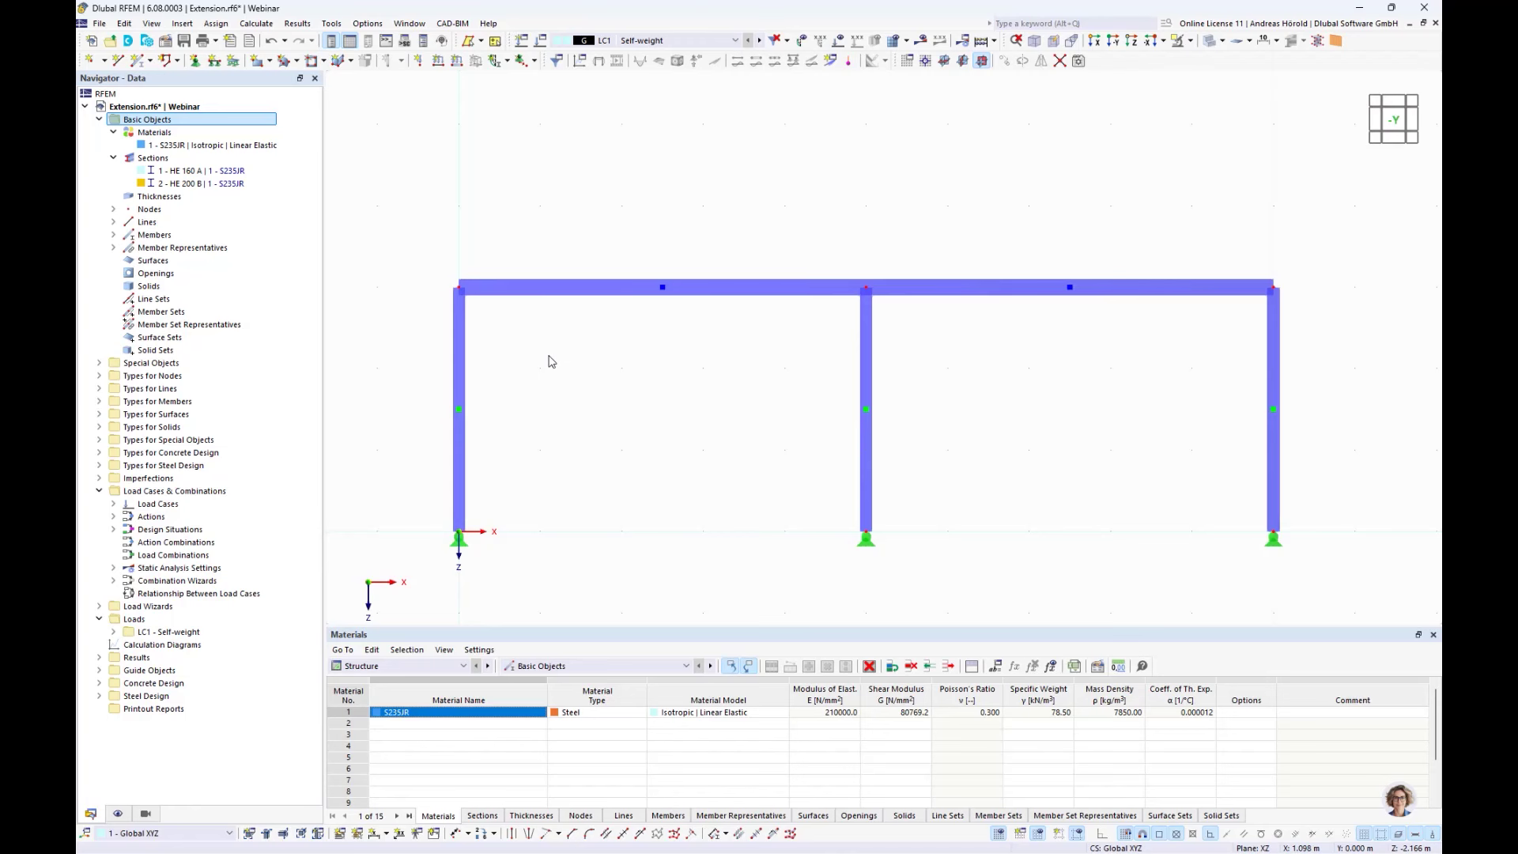
ctrl+middle_drag(549, 359, 733, 374)
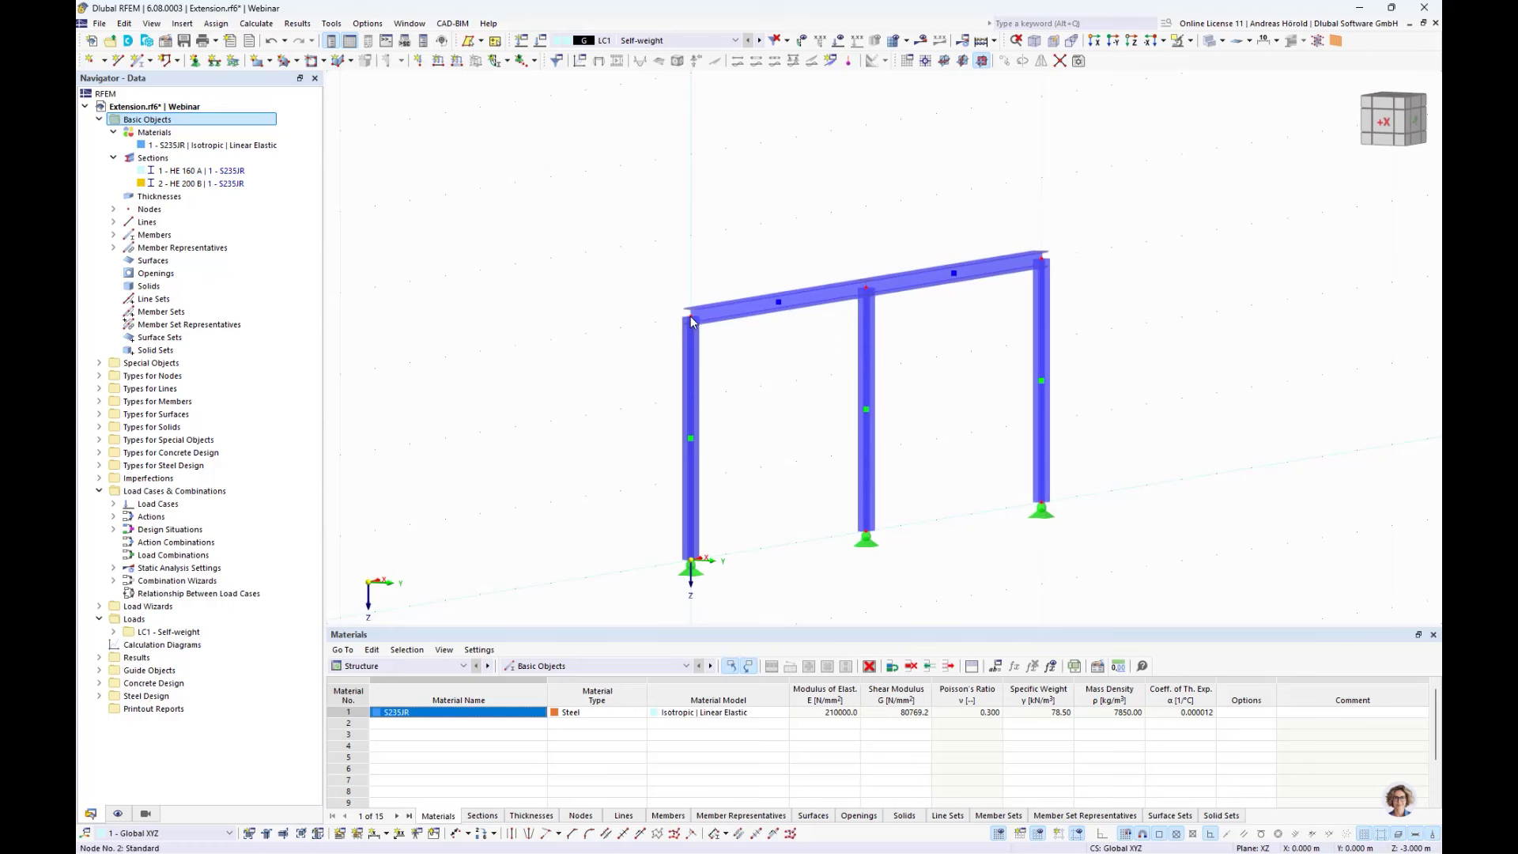
mouse_move(691, 321)
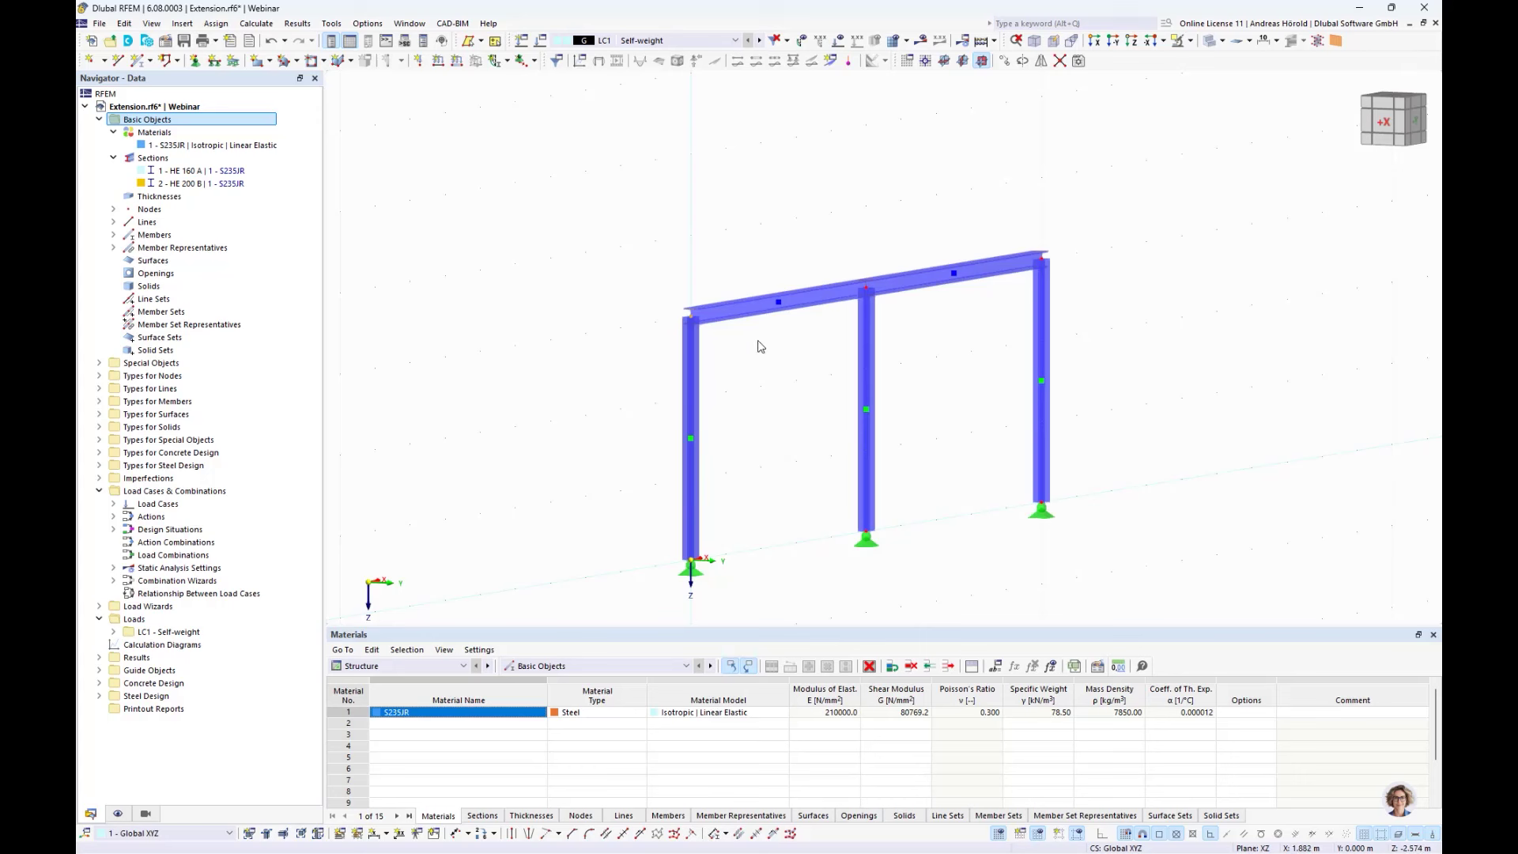
click(1004, 62)
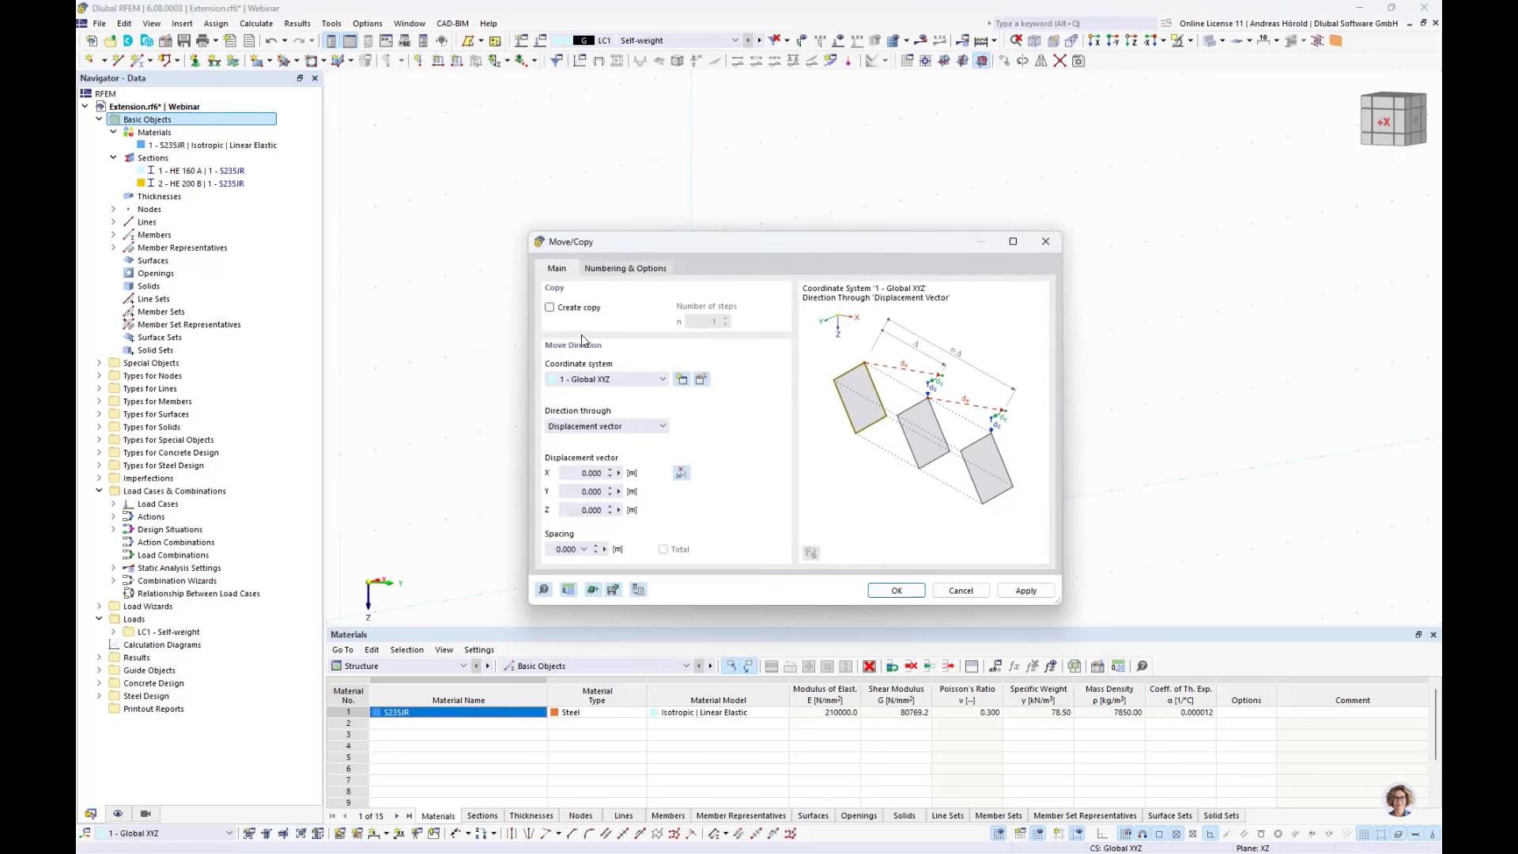
click(549, 307)
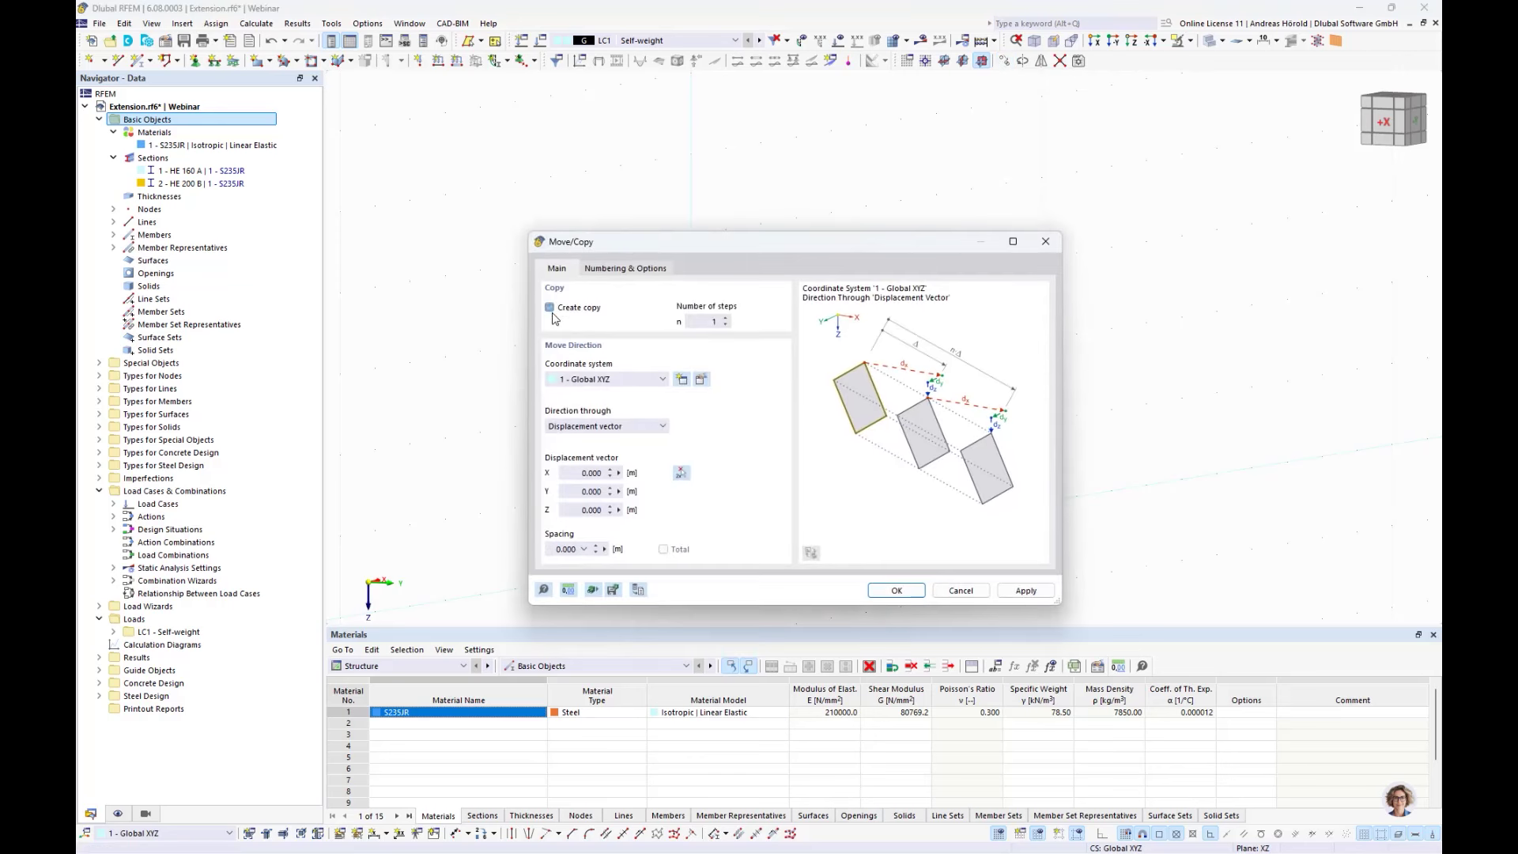
click(564, 513)
text(-2)
click(896, 591)
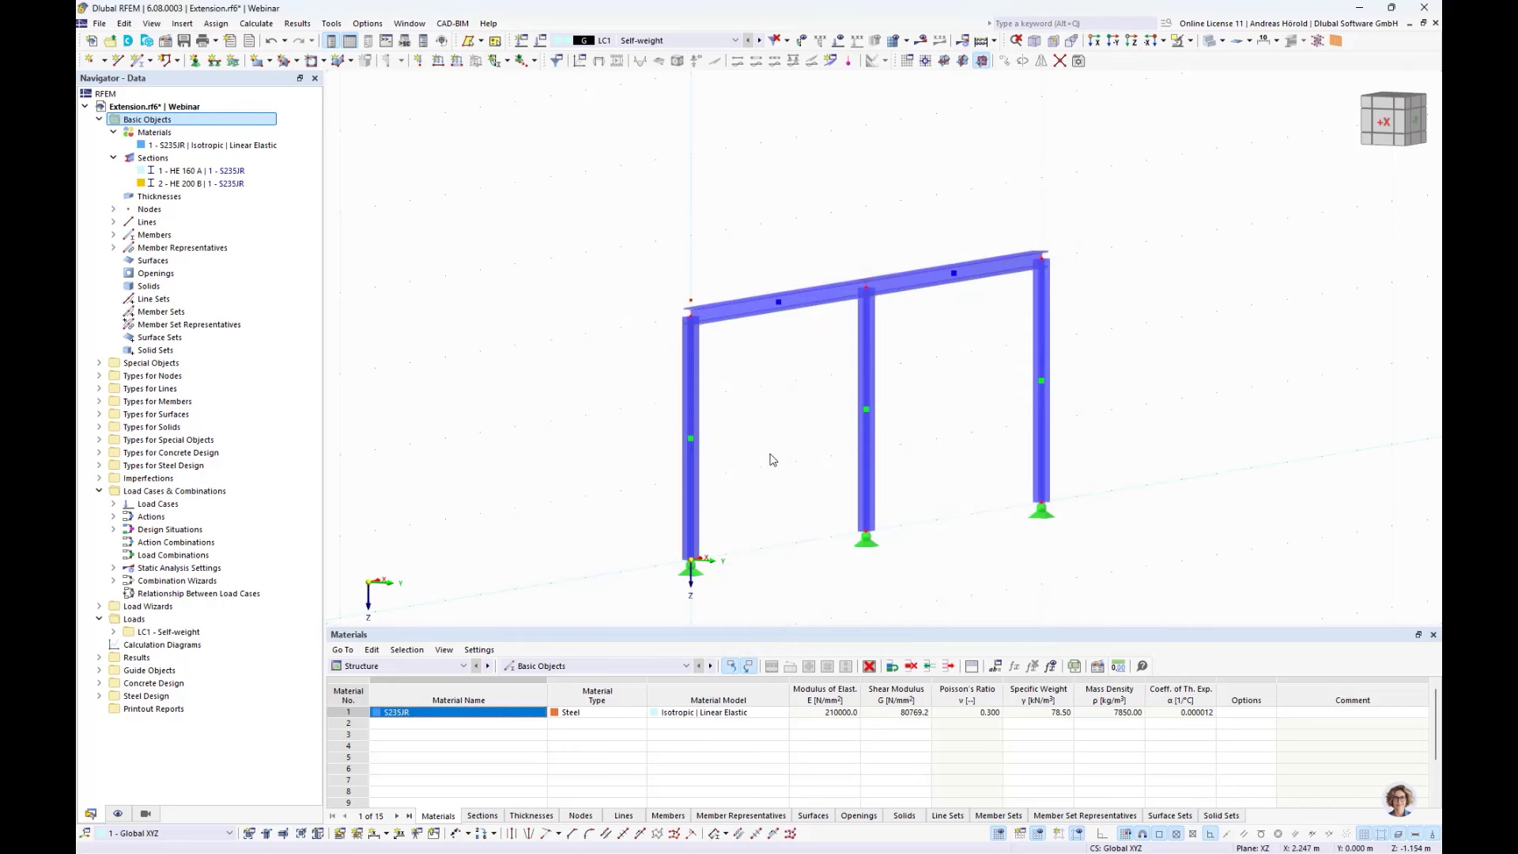
- Switch the work plane to XY and set its origin at the copied node above the first column
click(945, 62)
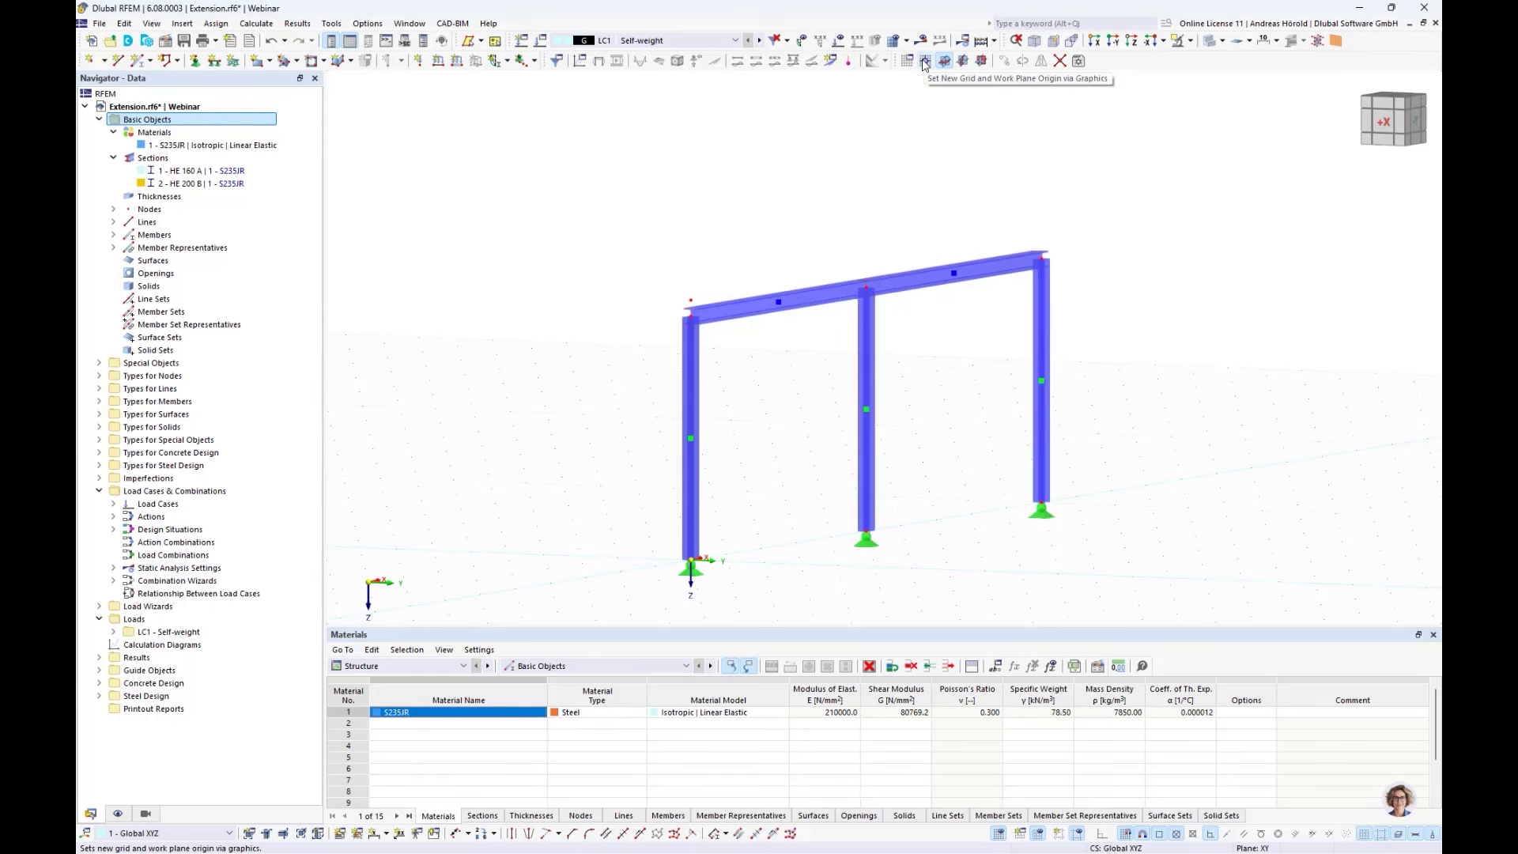
click(924, 62)
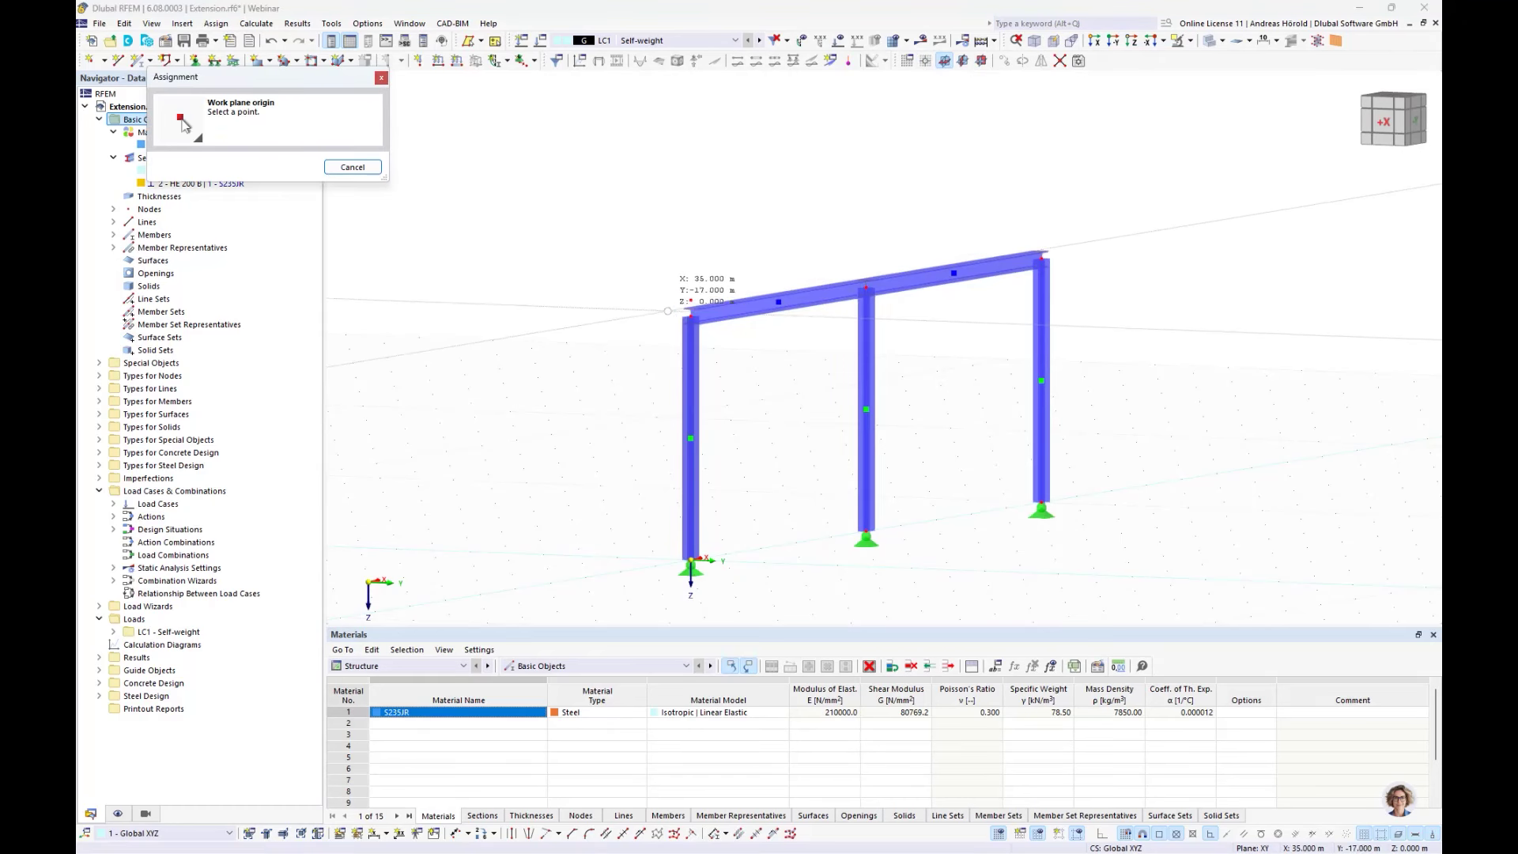
click(683, 299)
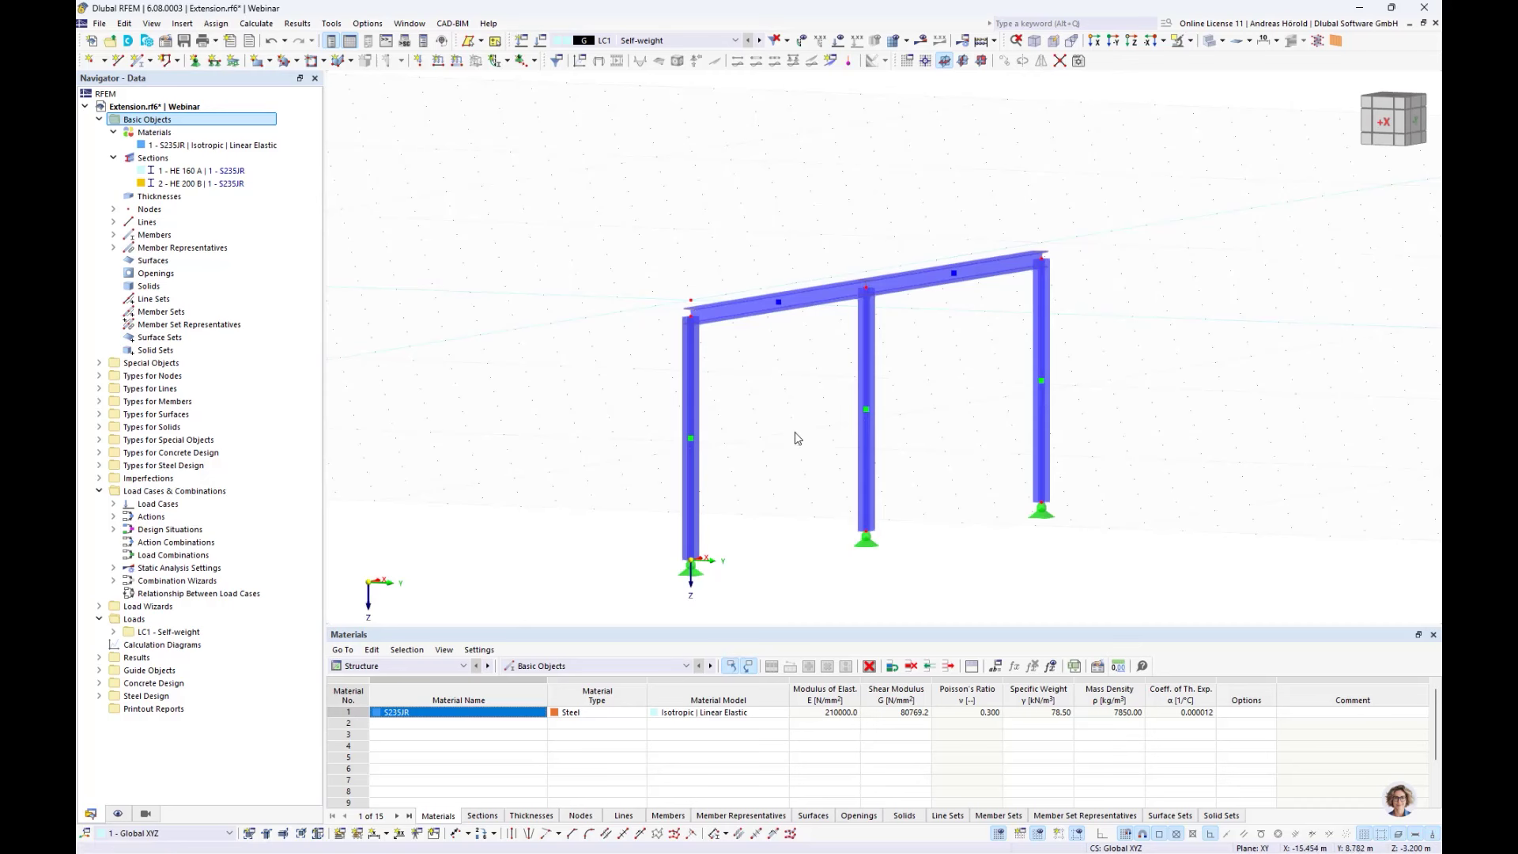
- For a new rectangular surface of Standard stiffness type, create a uniform 200 mm thickness with European Union concrete C25/30 from the material library
mouse_move(794, 437)
ctrl+middle_down()
mouse_move(893, 427)
mouse_move(807, 428)
ctrl+middle_up()
ctrl+right_drag(807, 429, 803, 434)
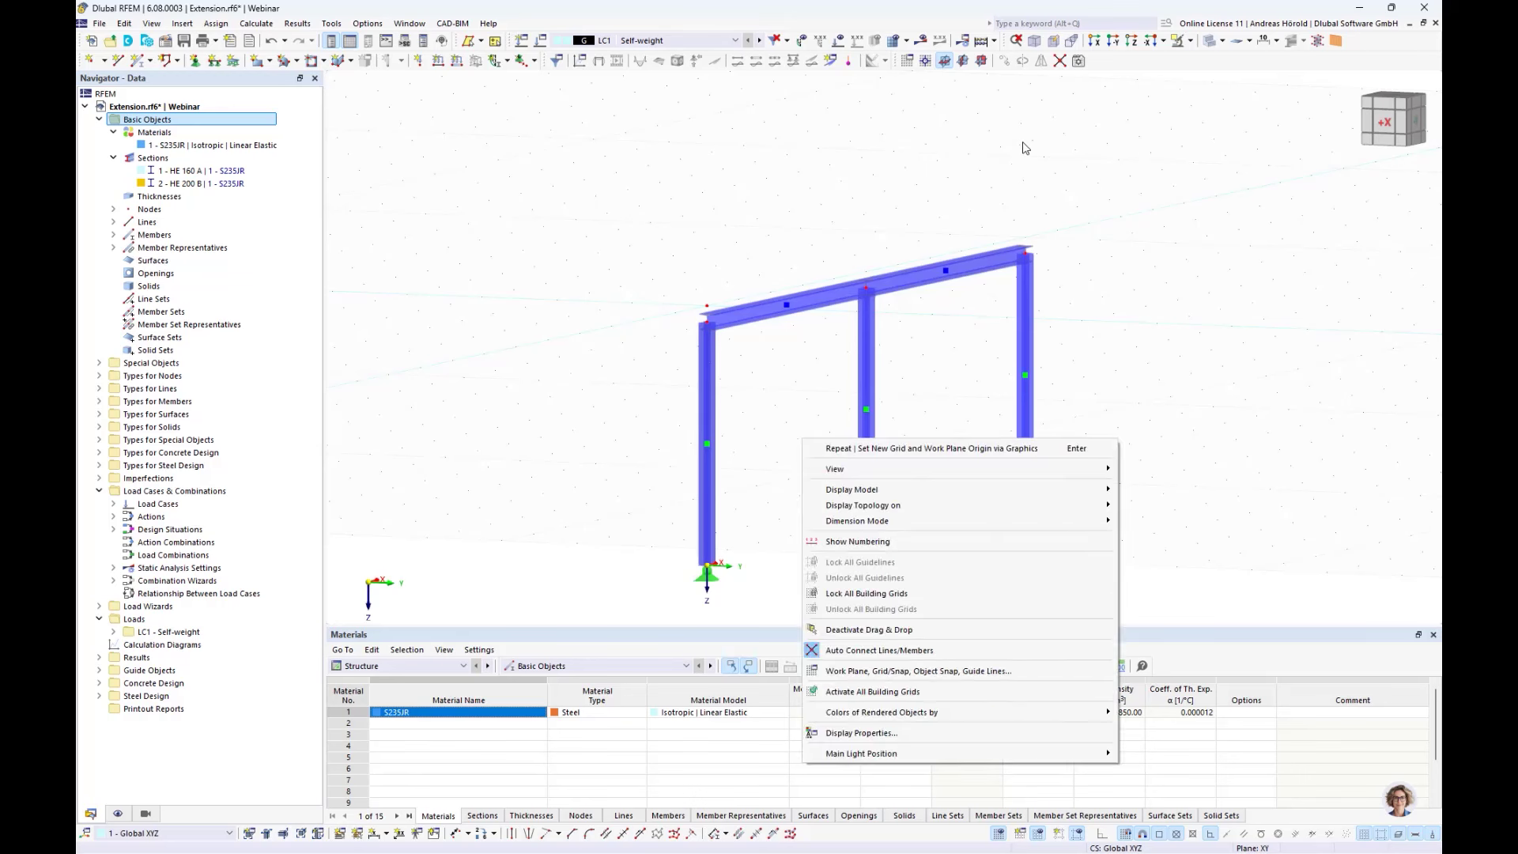
click(1088, 96)
click(1131, 40)
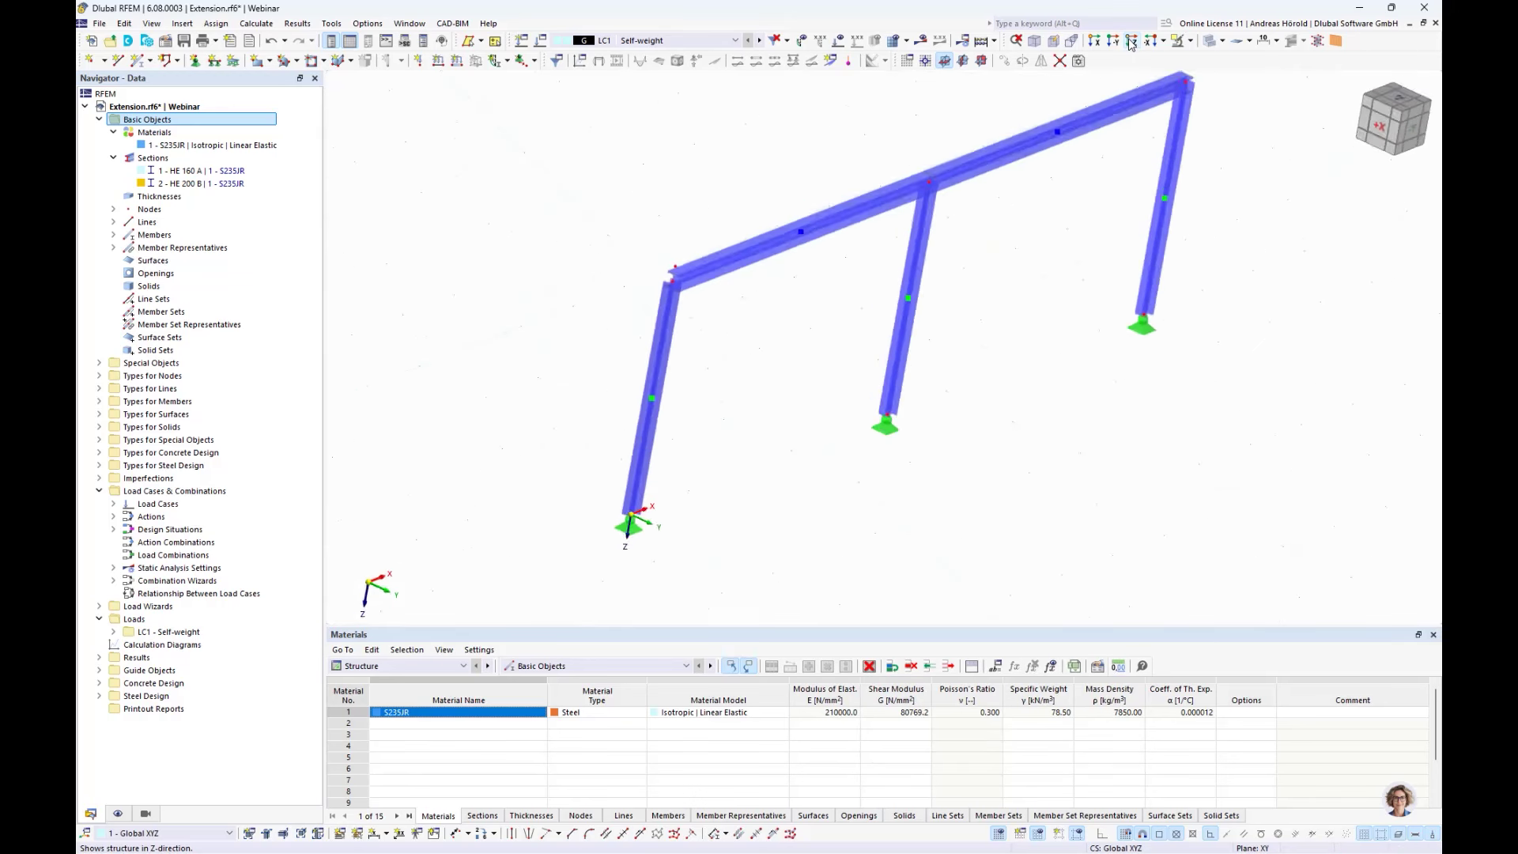
scroll(696, 545, down, 2)
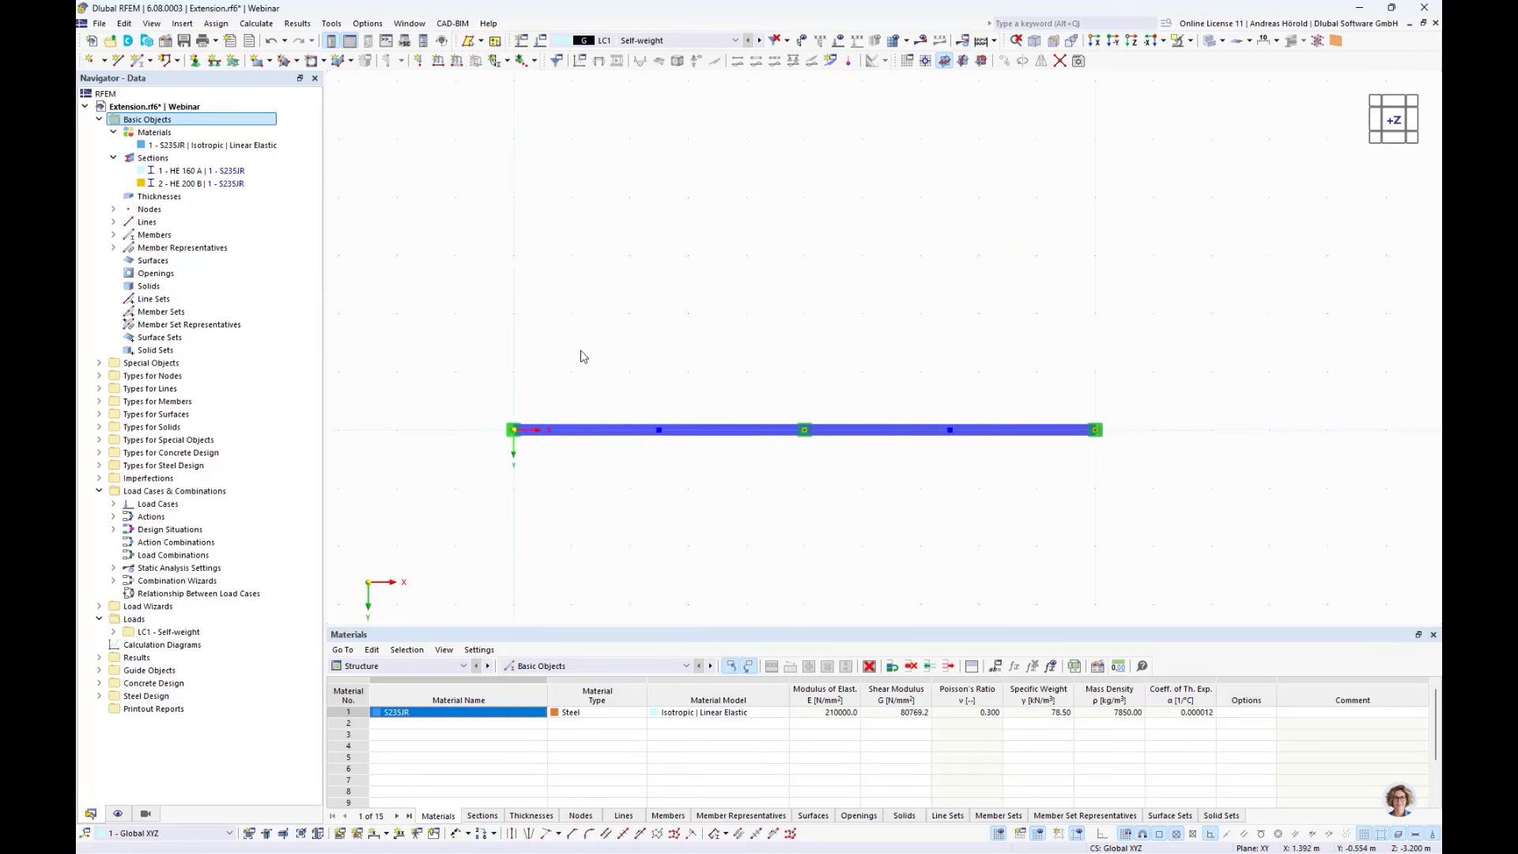
click(257, 63)
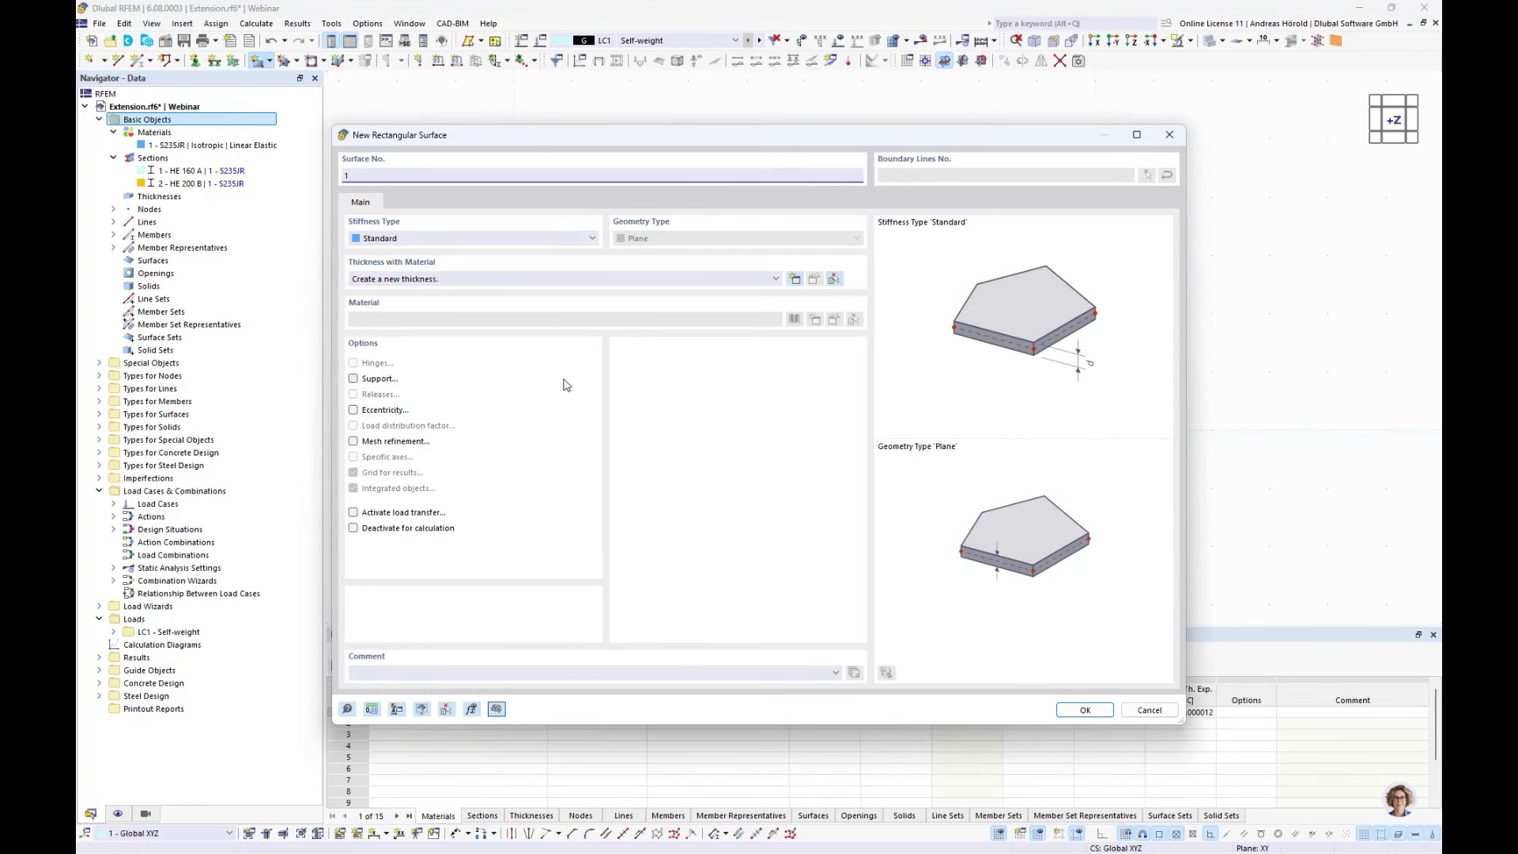
click(442, 237)
click(443, 237)
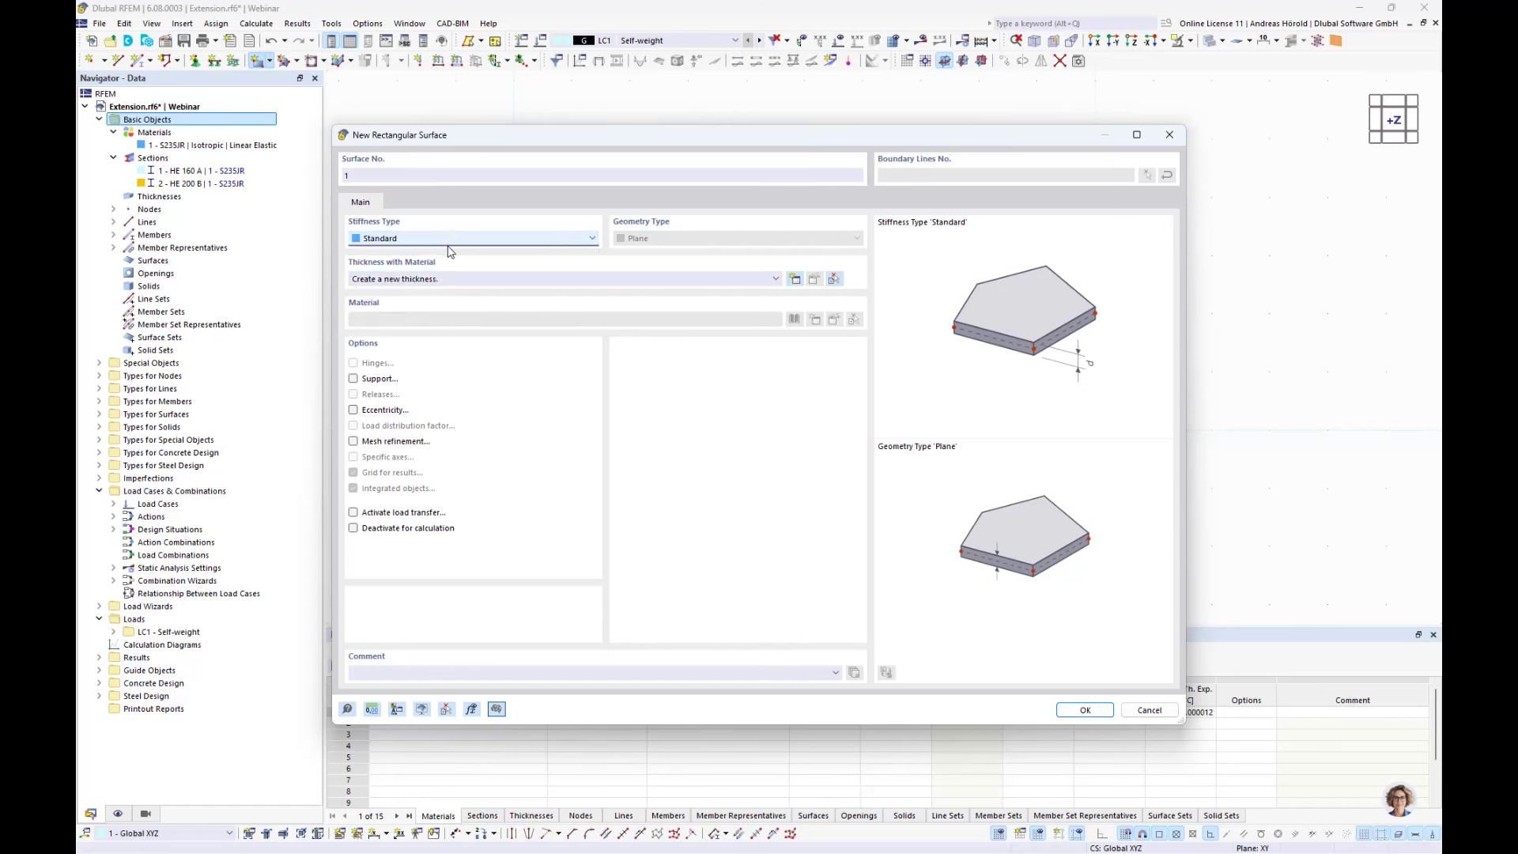
click(795, 281)
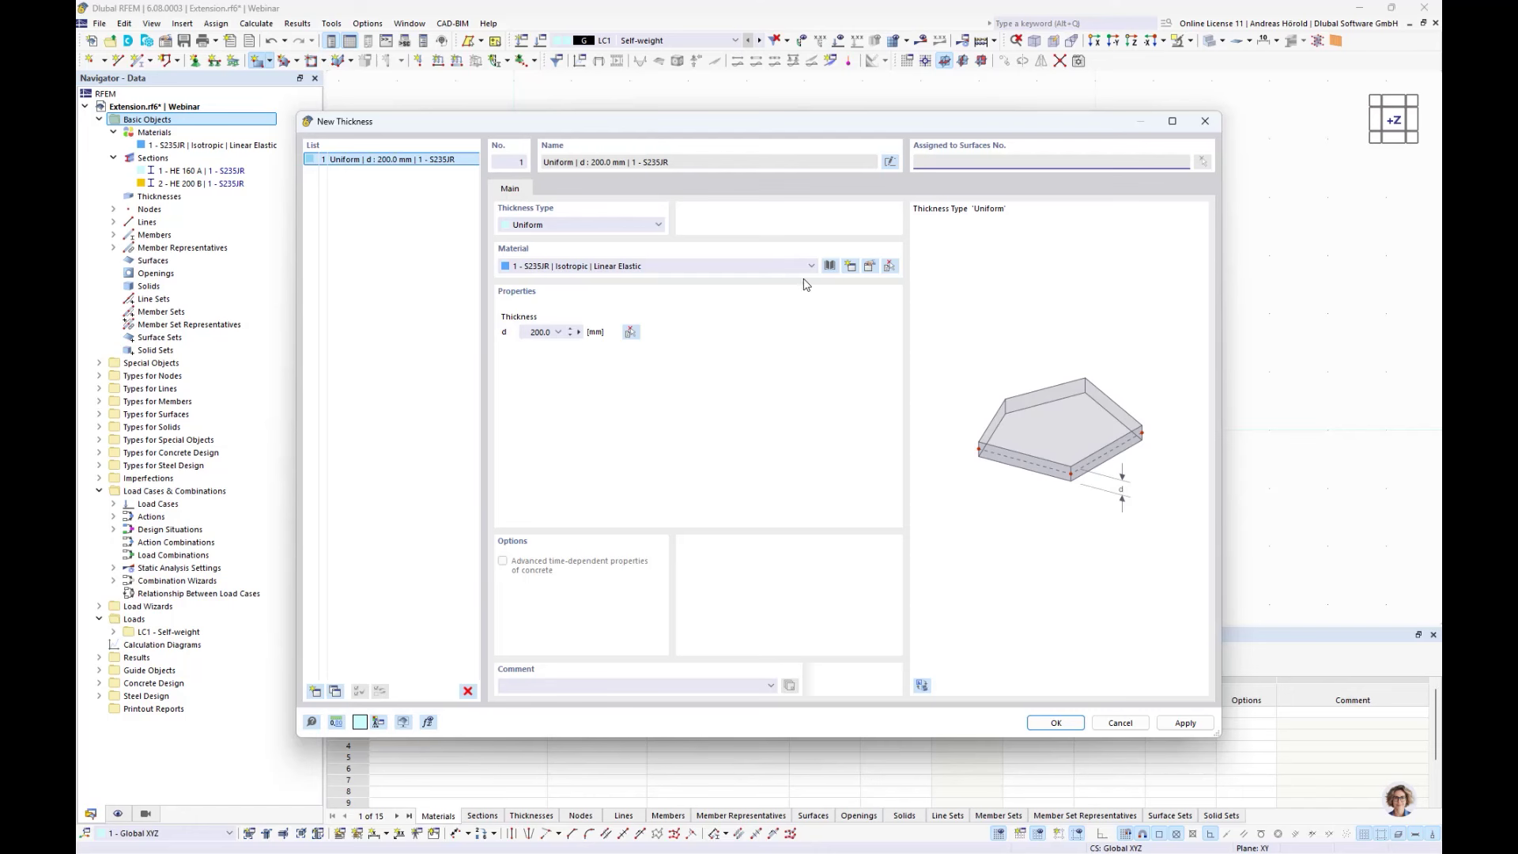
click(829, 266)
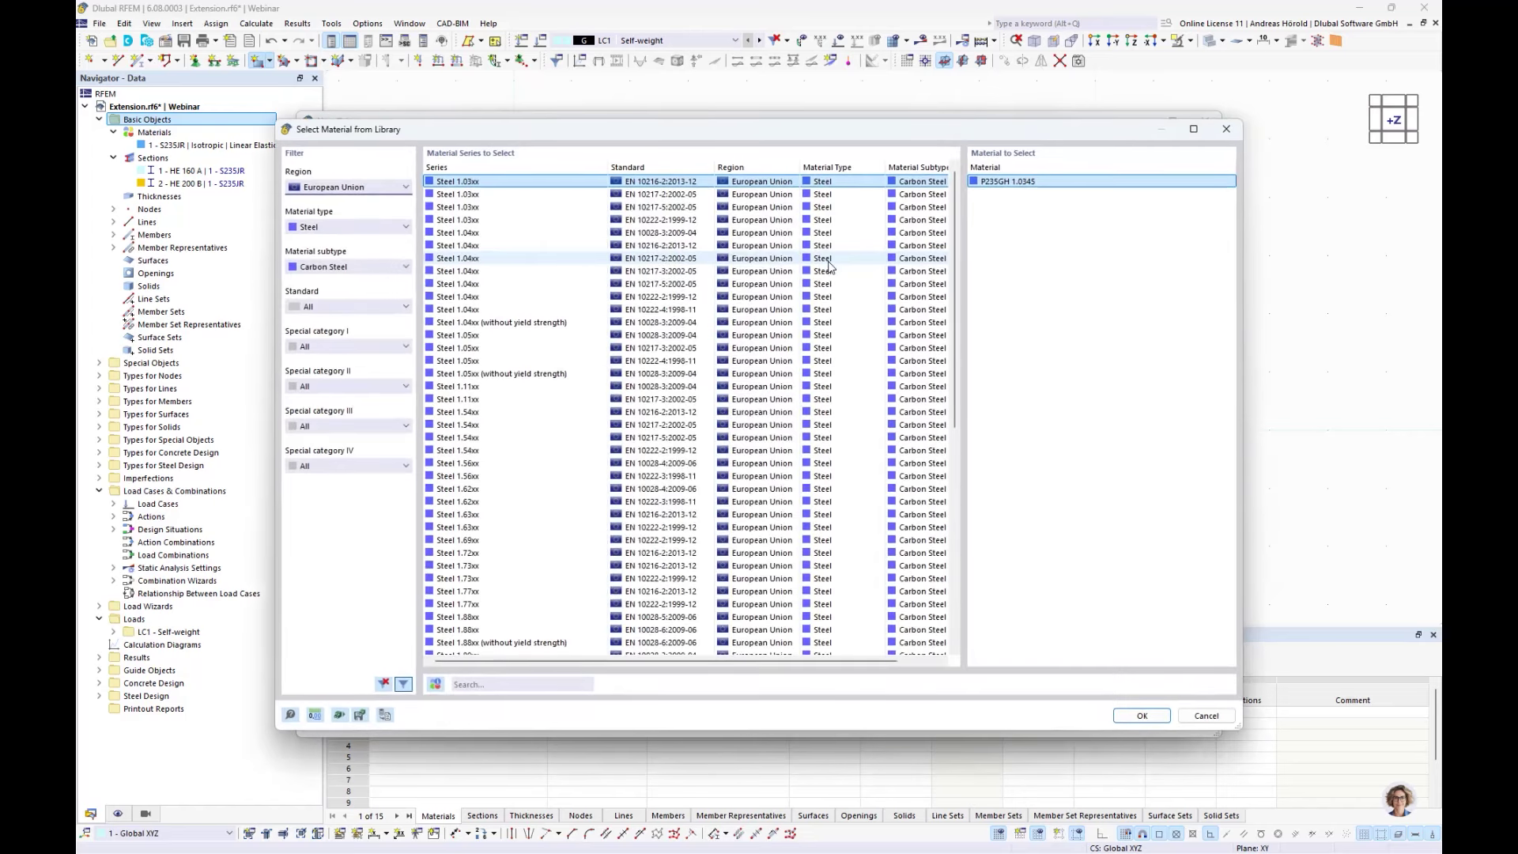
click(342, 228)
click(345, 254)
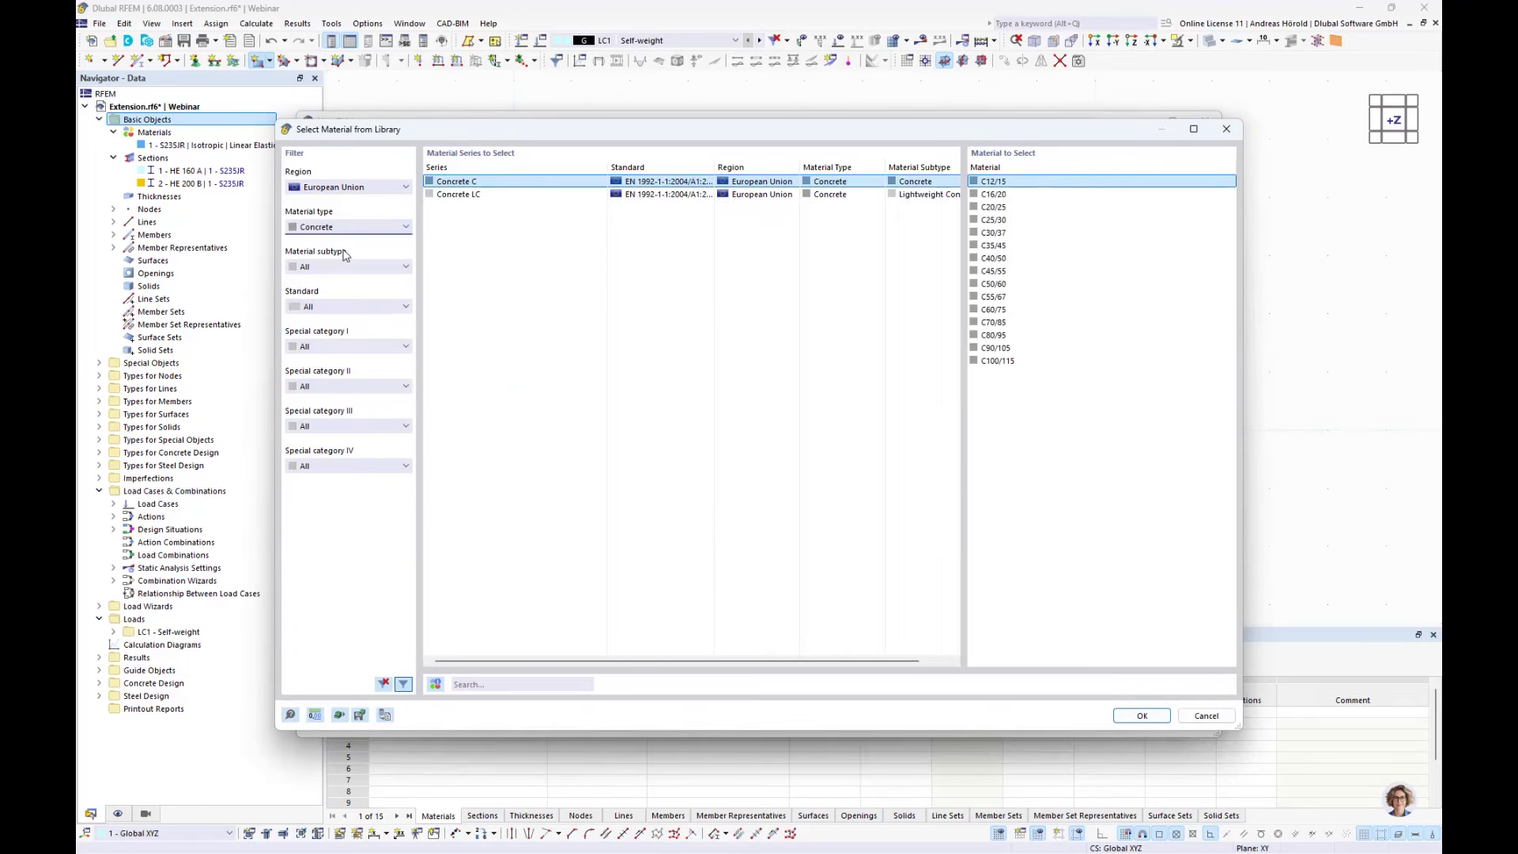
click(996, 221)
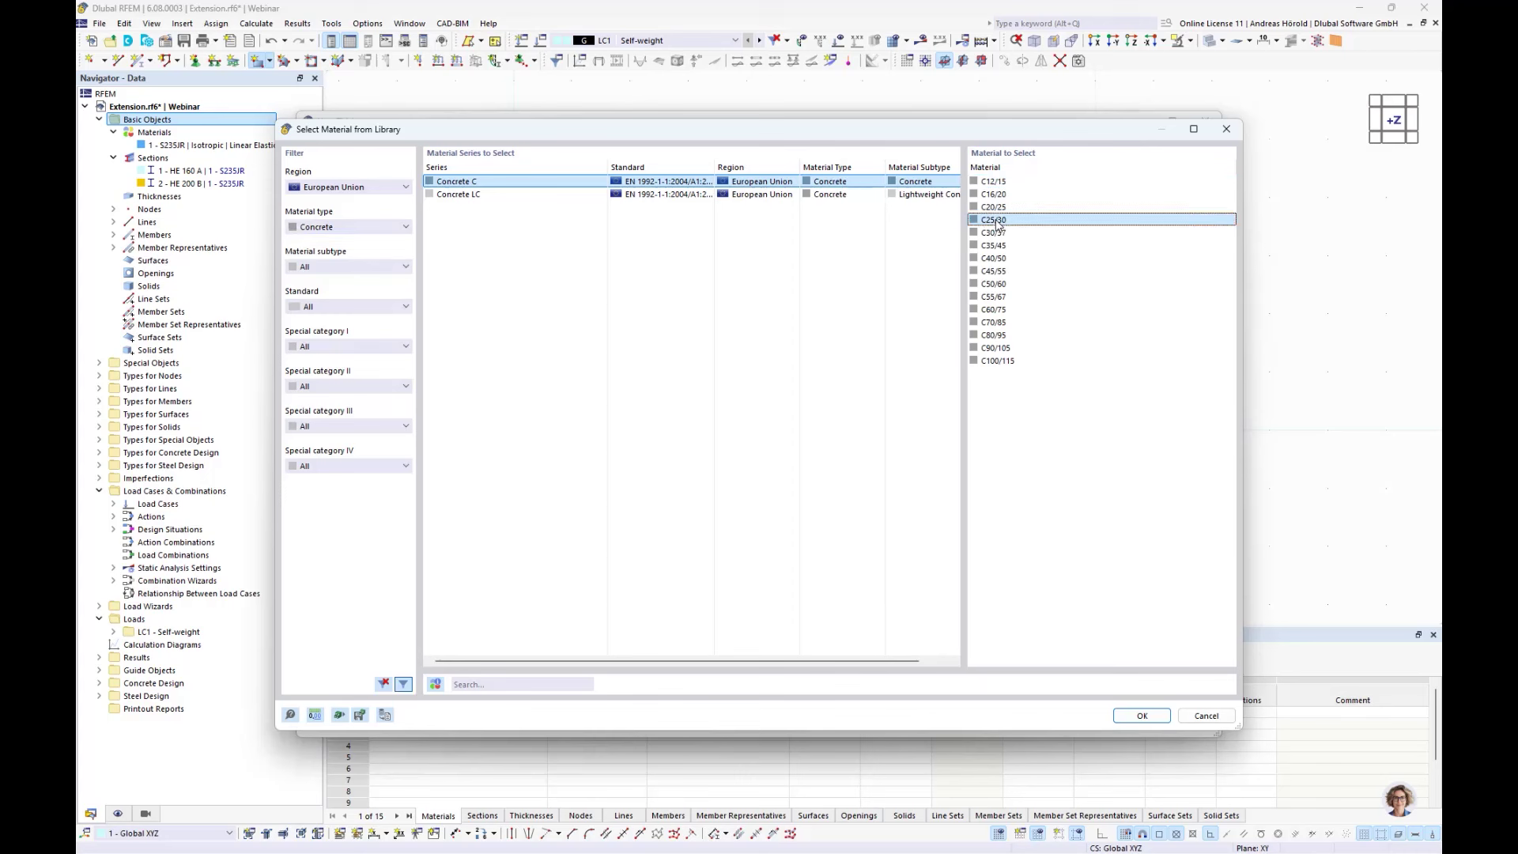
click(1143, 716)
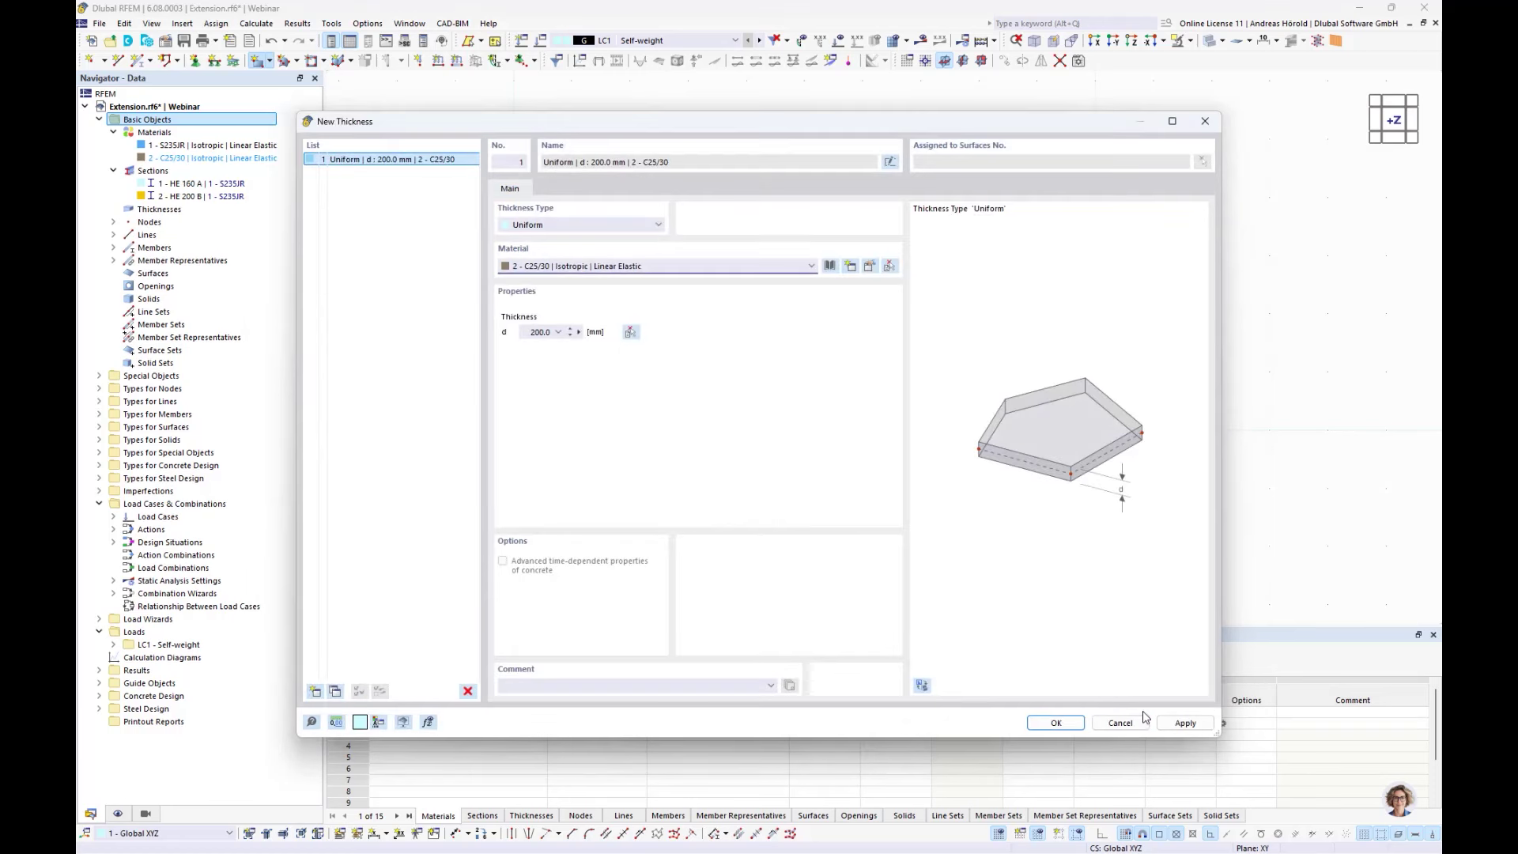
click(1055, 723)
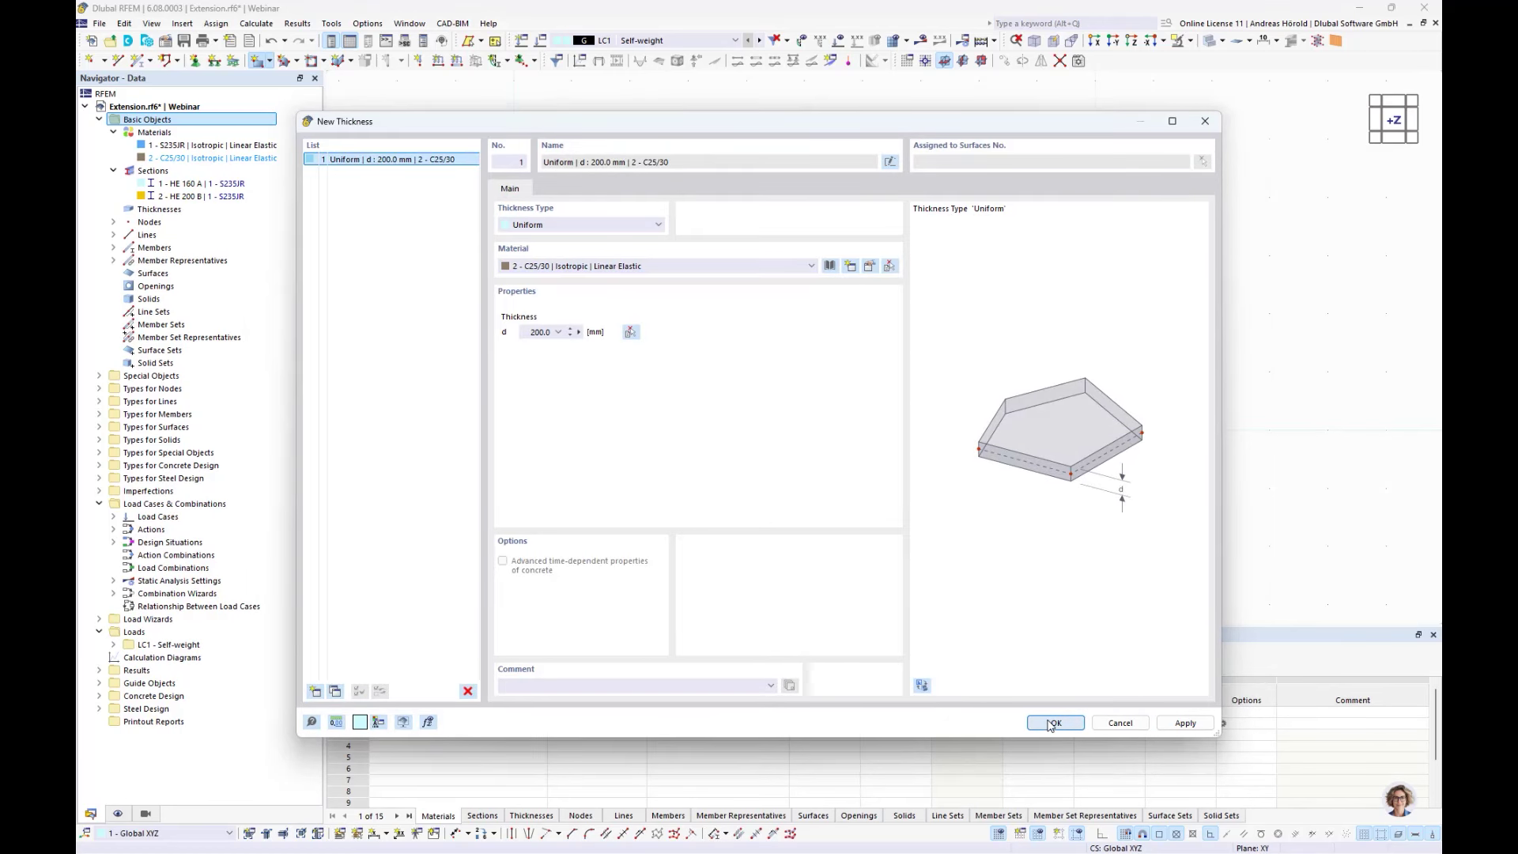
- Draw the 200 mm concrete slab as a rectangle from the node above the first column, 10 m along X and extending toward negative Y
click(1082, 709)
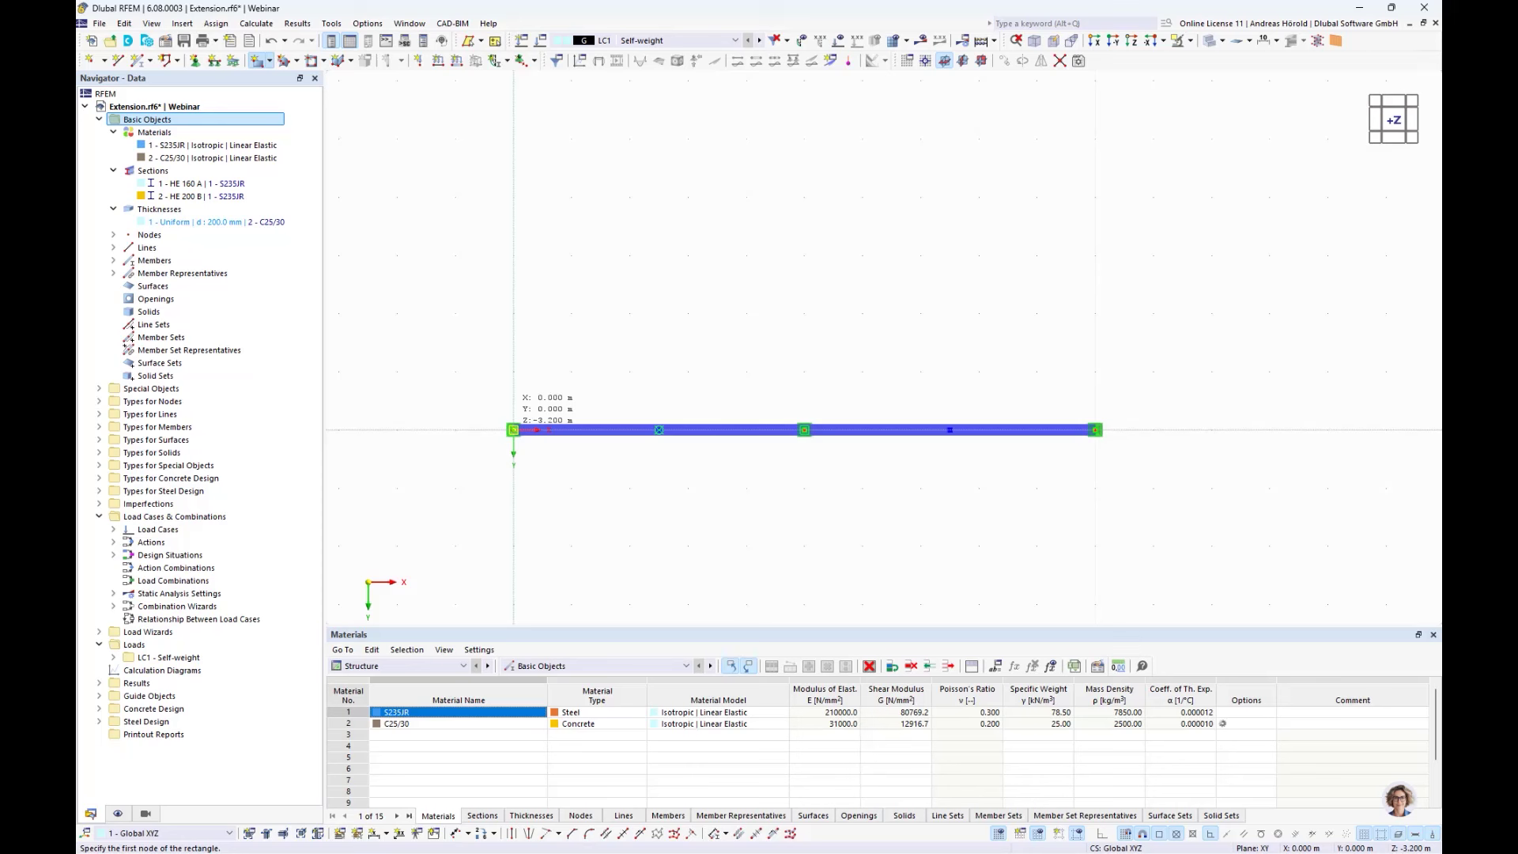
click(513, 429)
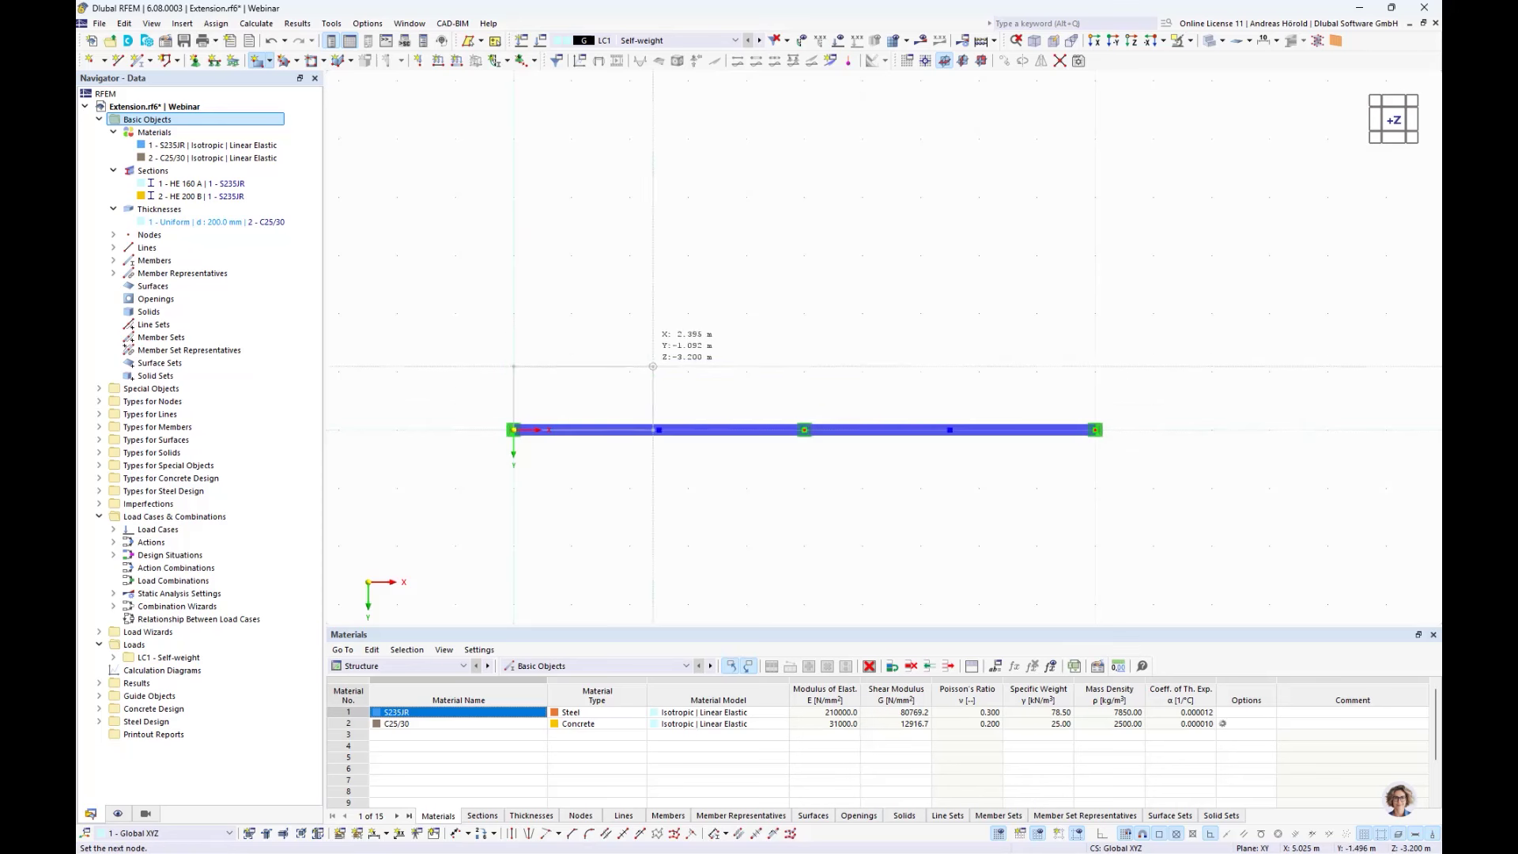
click(1095, 197)
key(F7)
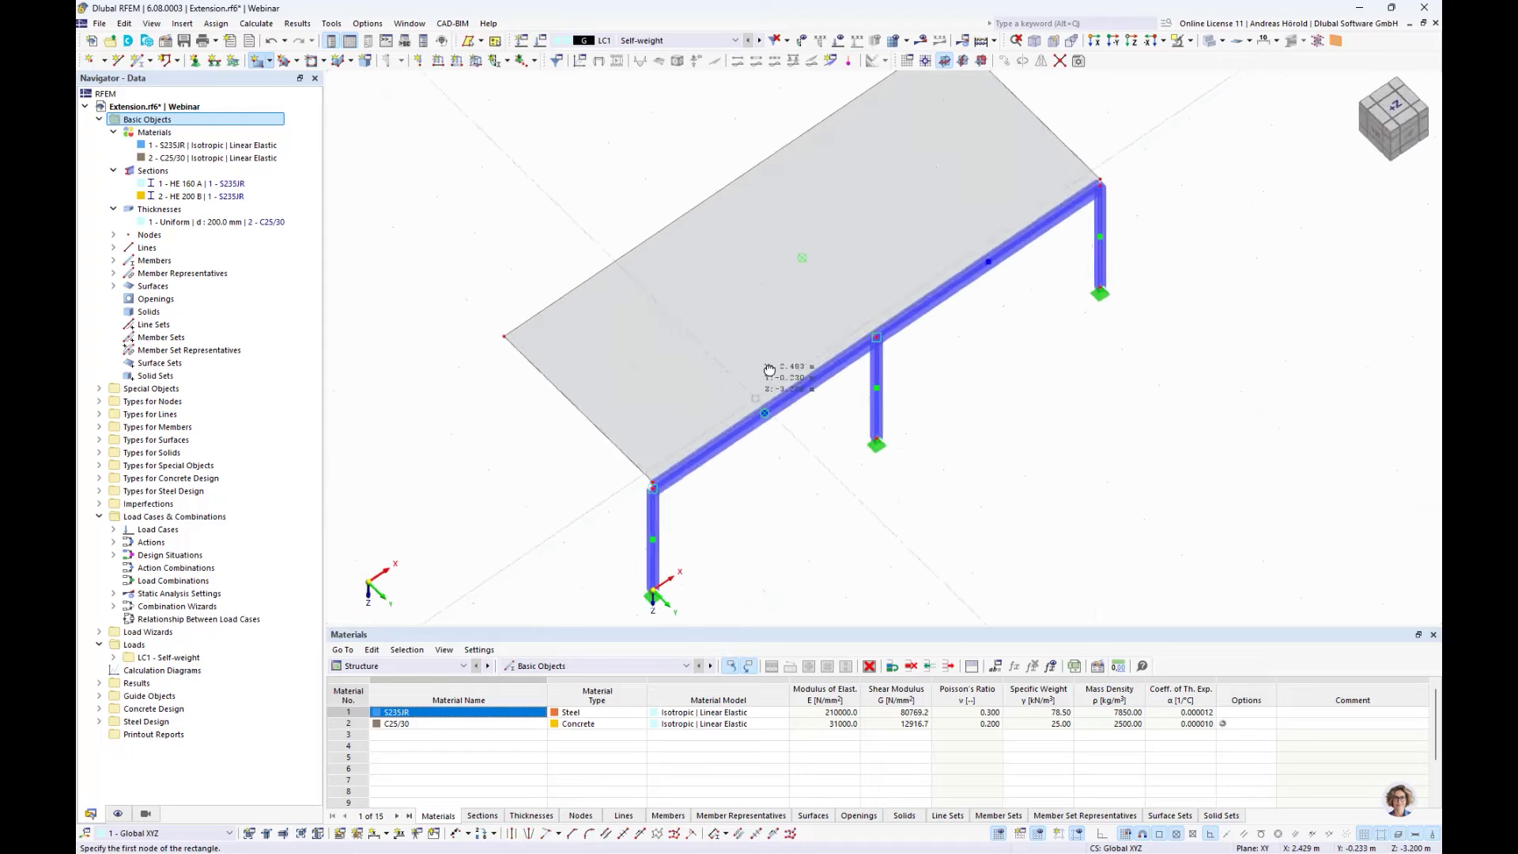
key(F5)
key(Escape)
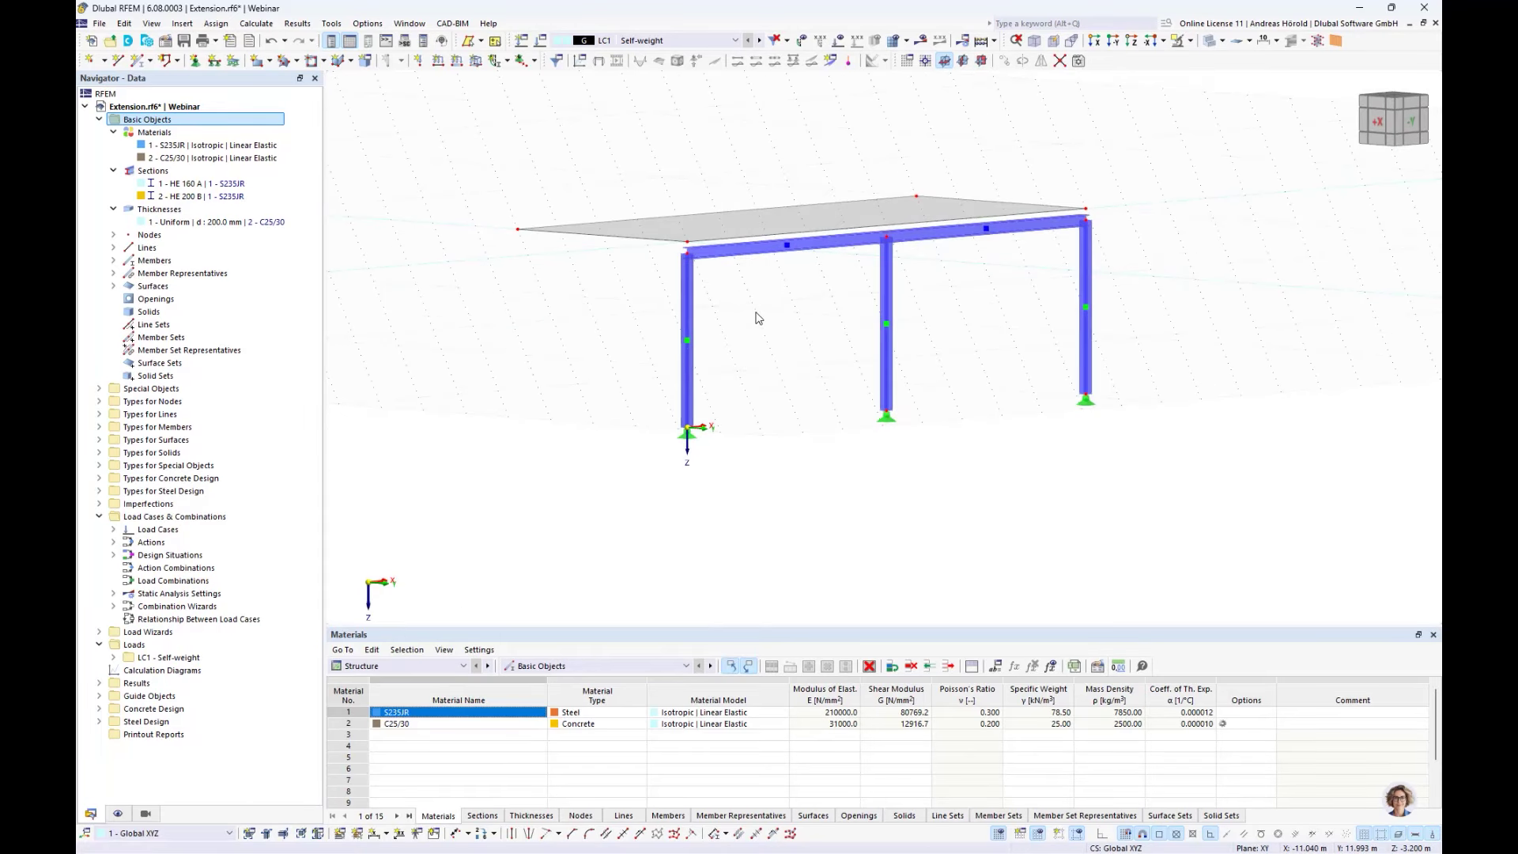
scroll(755, 317, up, 3)
middle_drag(752, 314, 741, 399)
scroll(723, 425, down, 2)
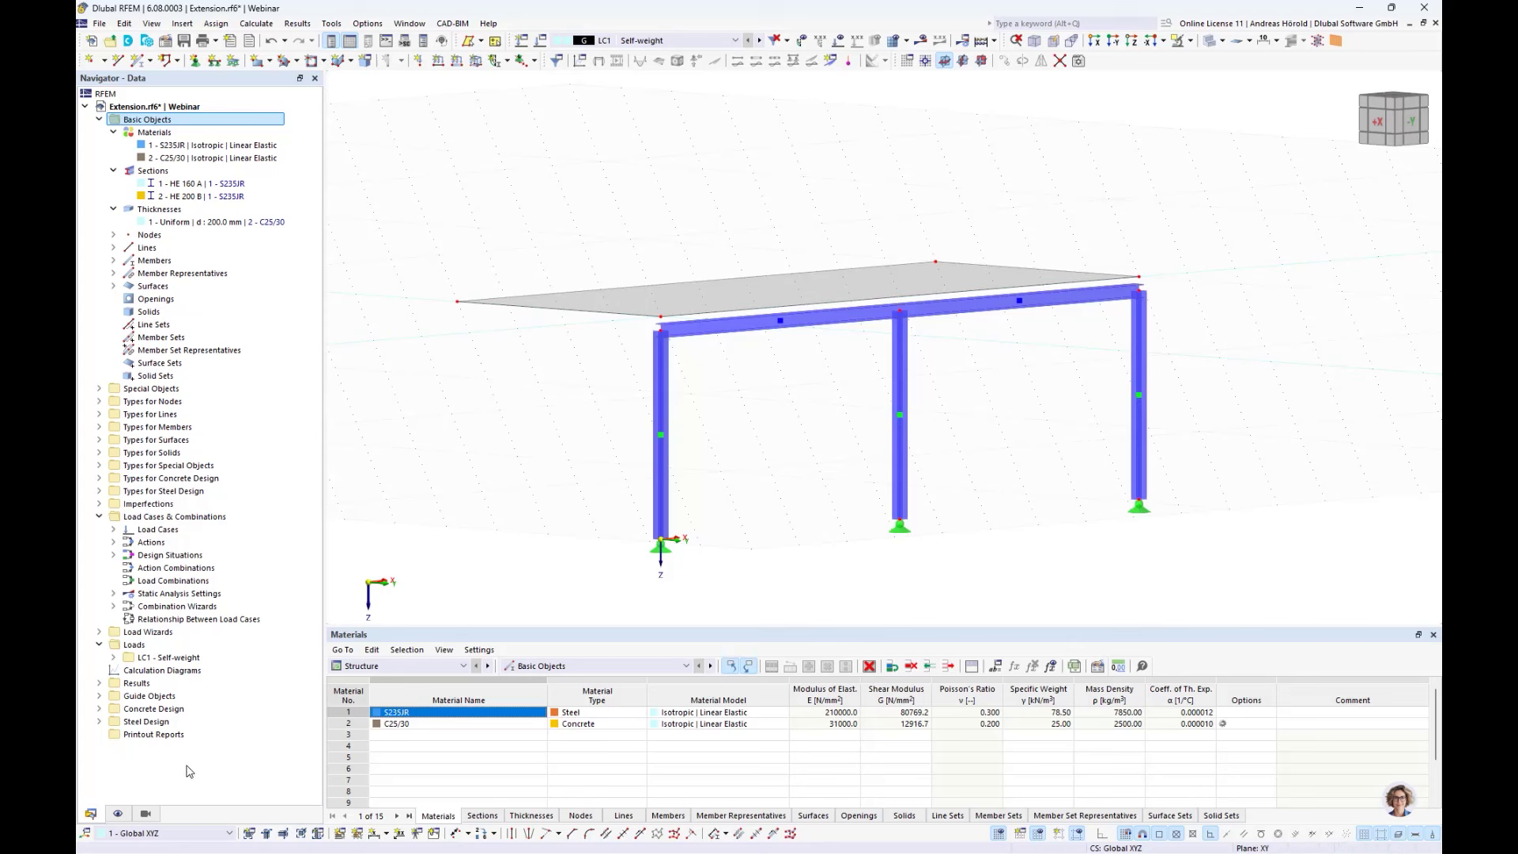
- Render the surfaces as filled including thickness and inspect how the slab edge sits on the beam and first column
click(118, 814)
click(118, 816)
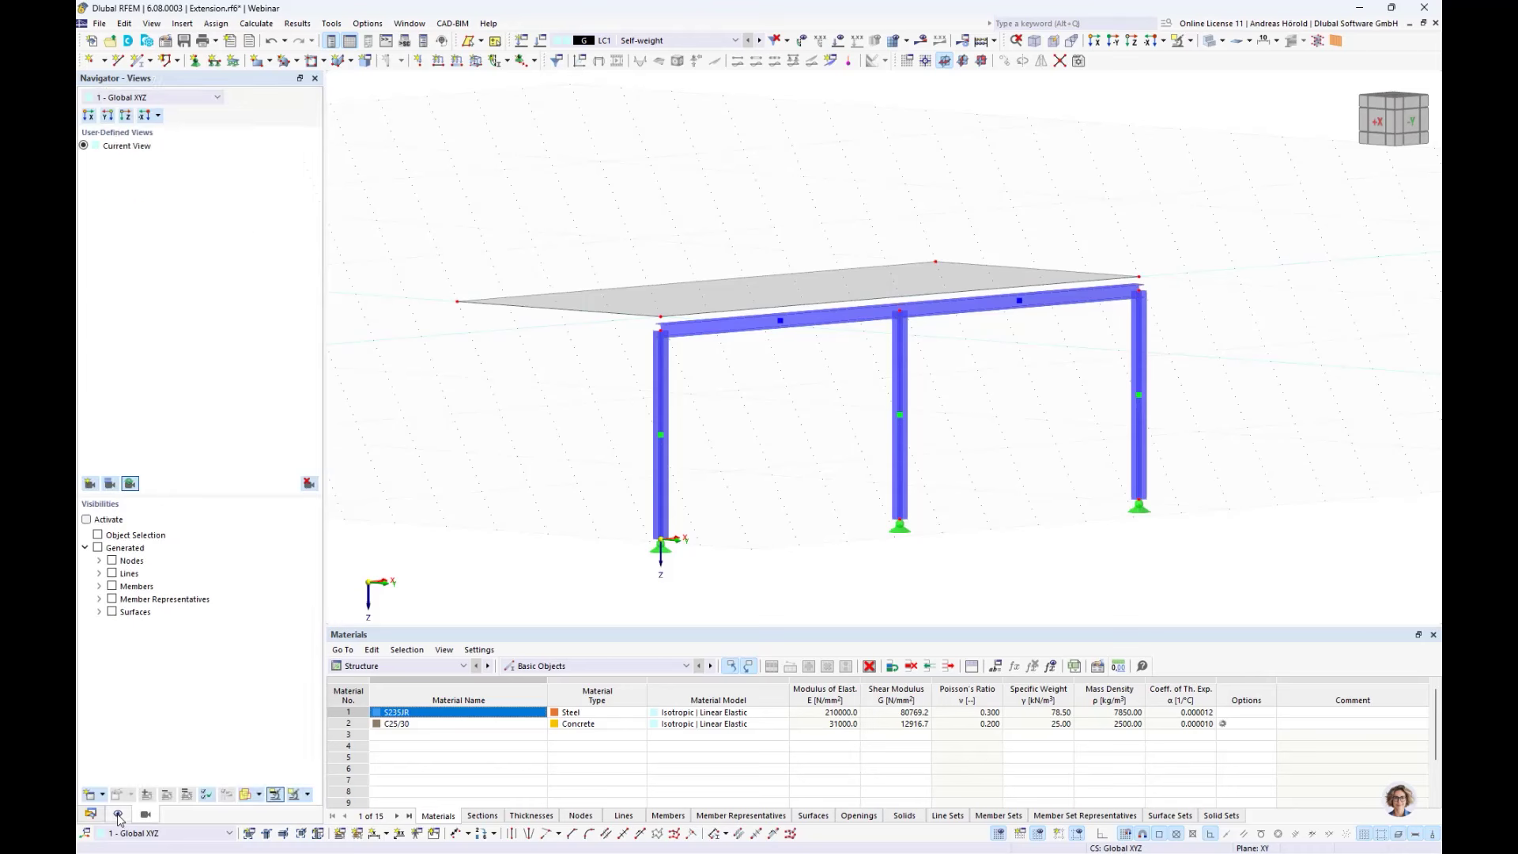
click(117, 814)
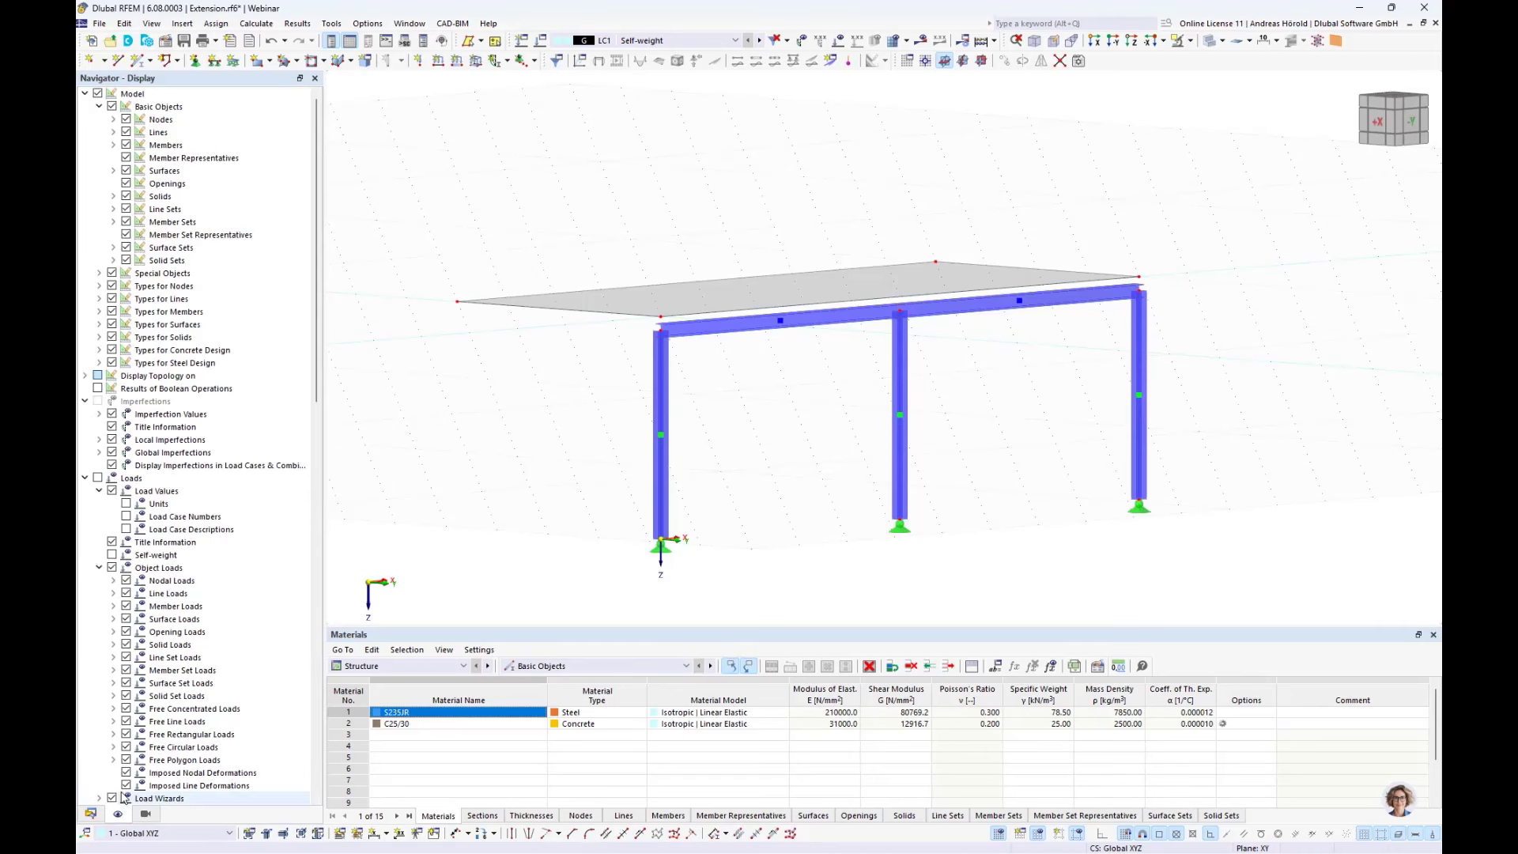
scroll(195, 654, down, 10)
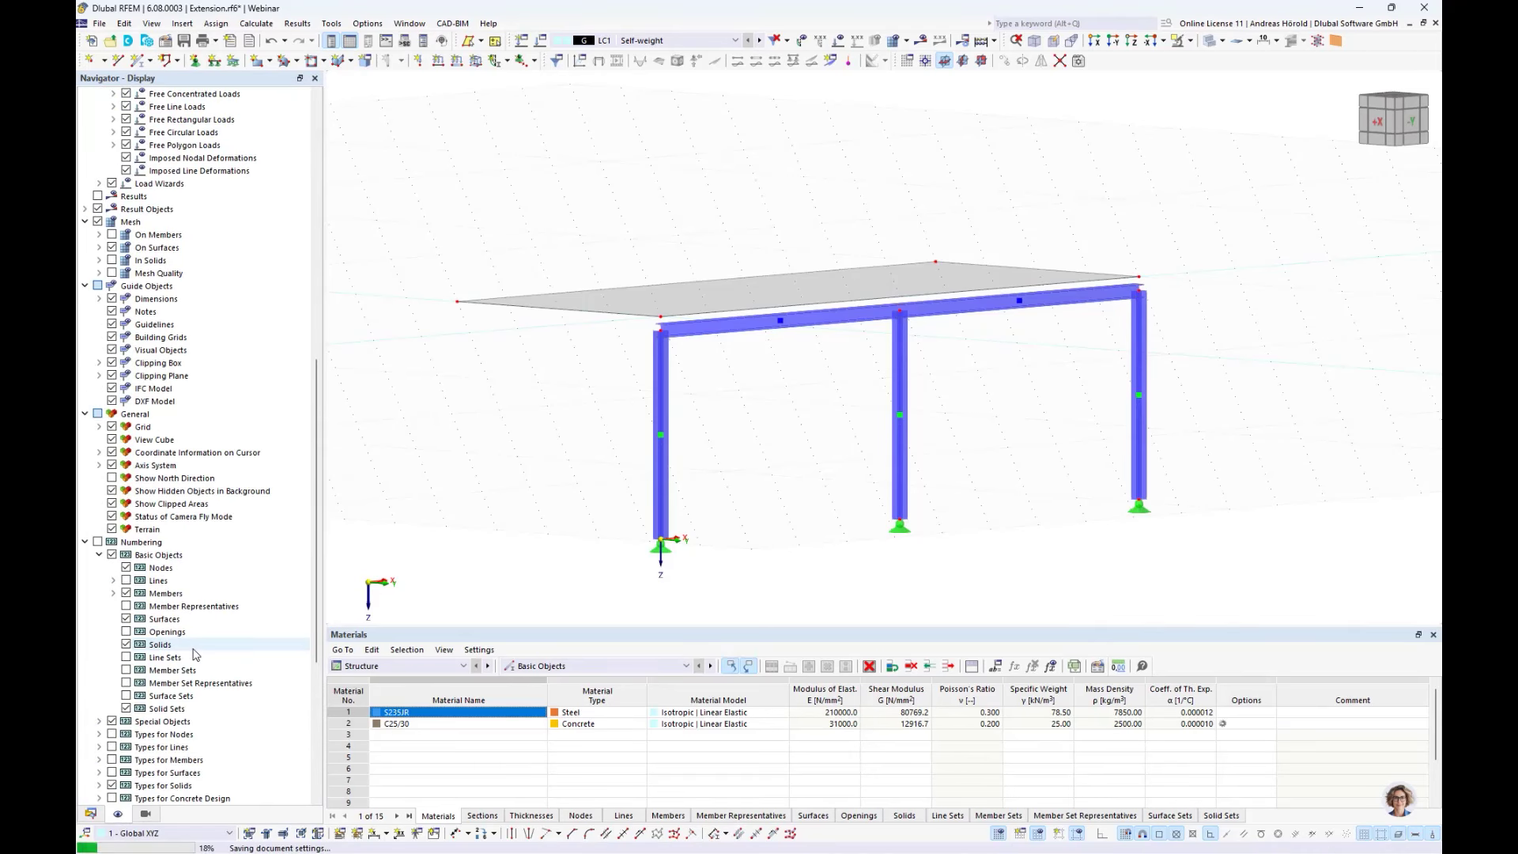
scroll(149, 736, down, 8)
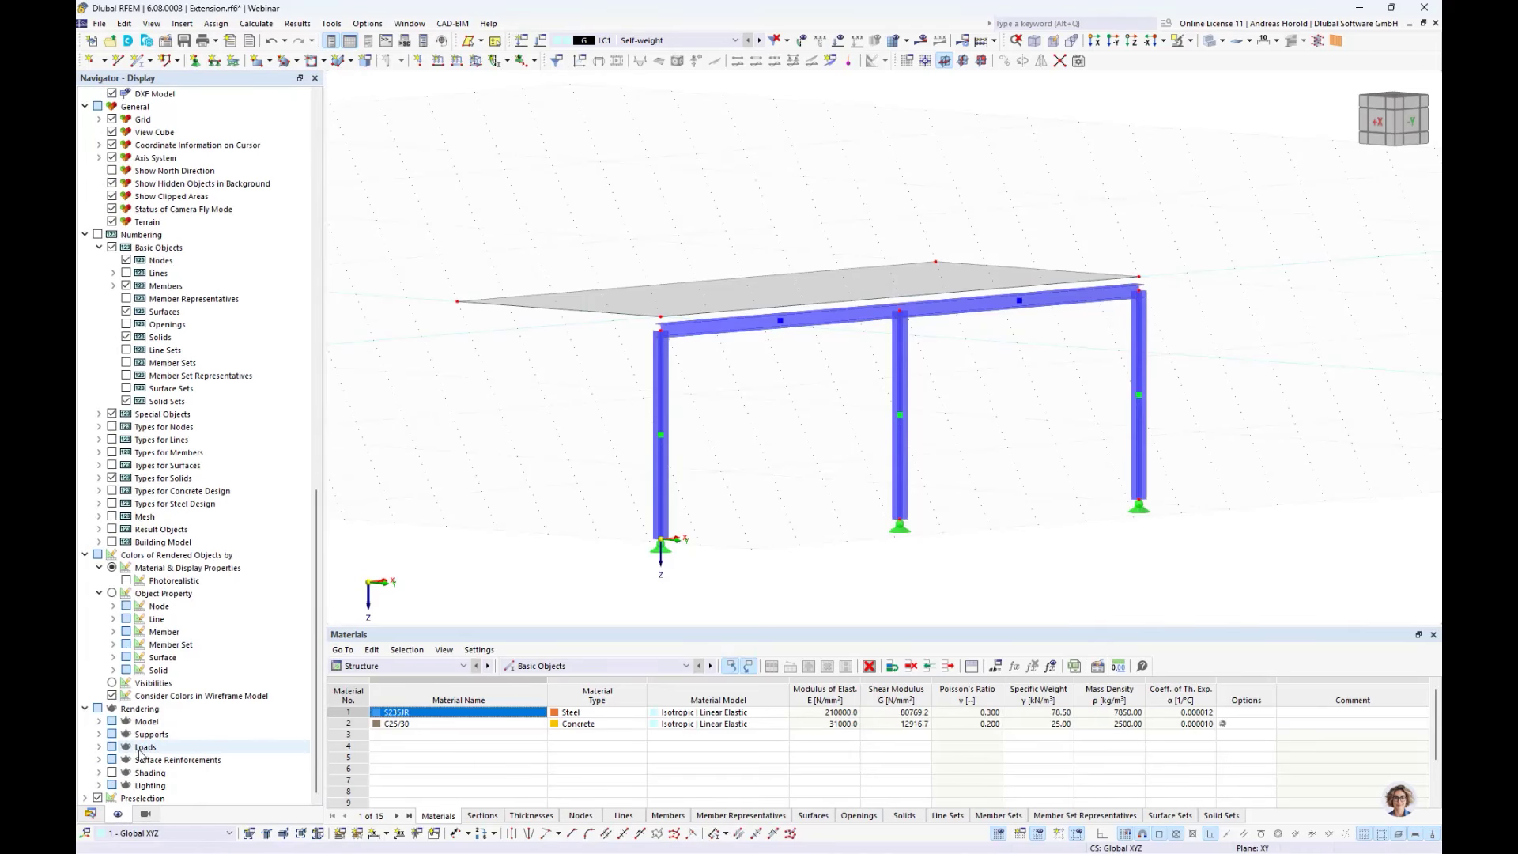
click(99, 722)
click(114, 747)
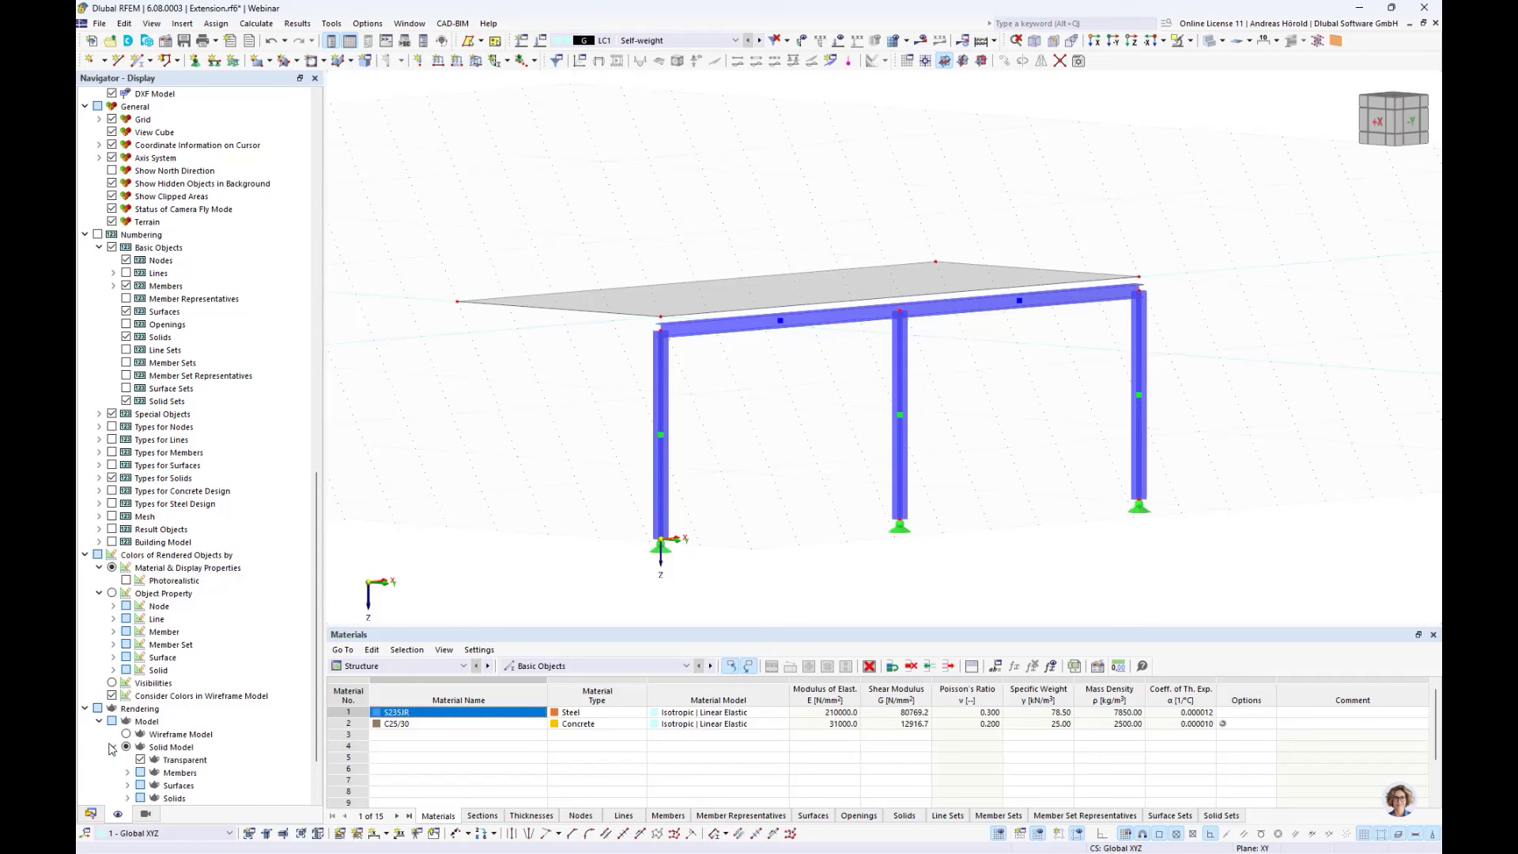
scroll(111, 749, down, 2)
click(127, 708)
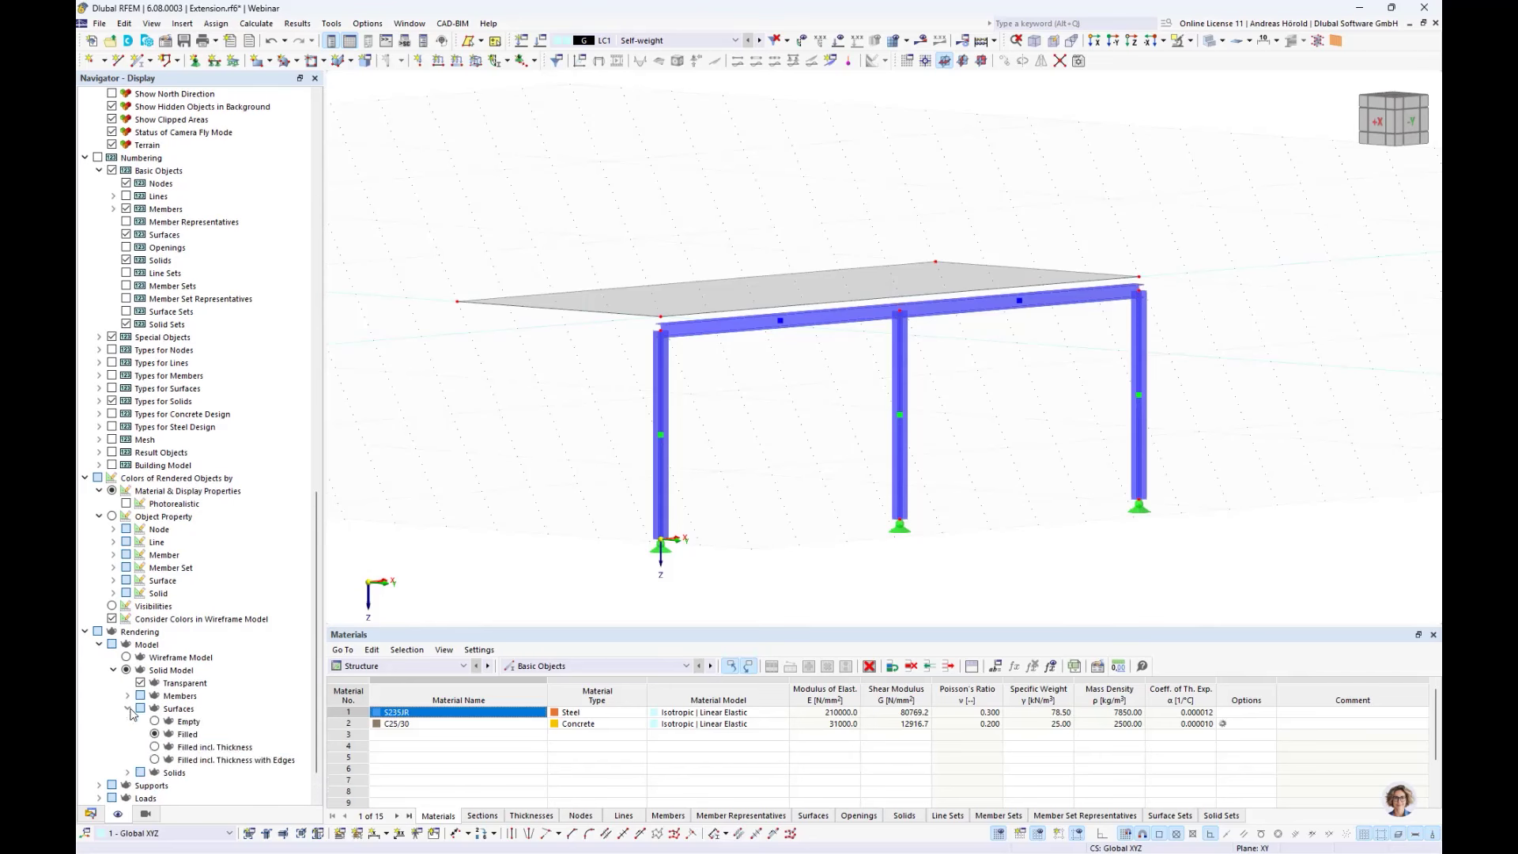
click(175, 747)
scroll(672, 326, up, 1)
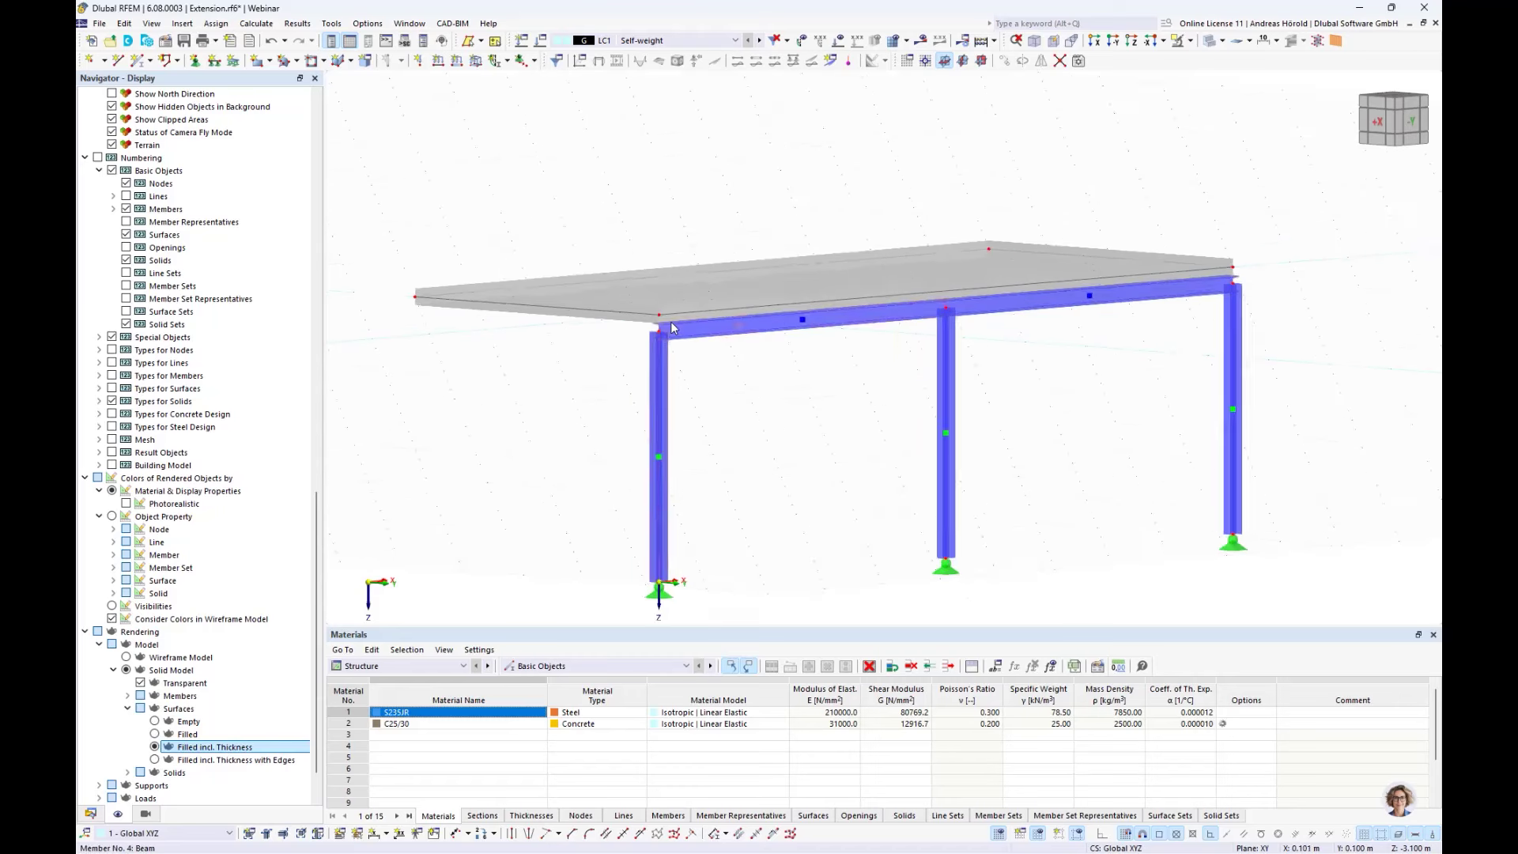
scroll(670, 321, up, 5)
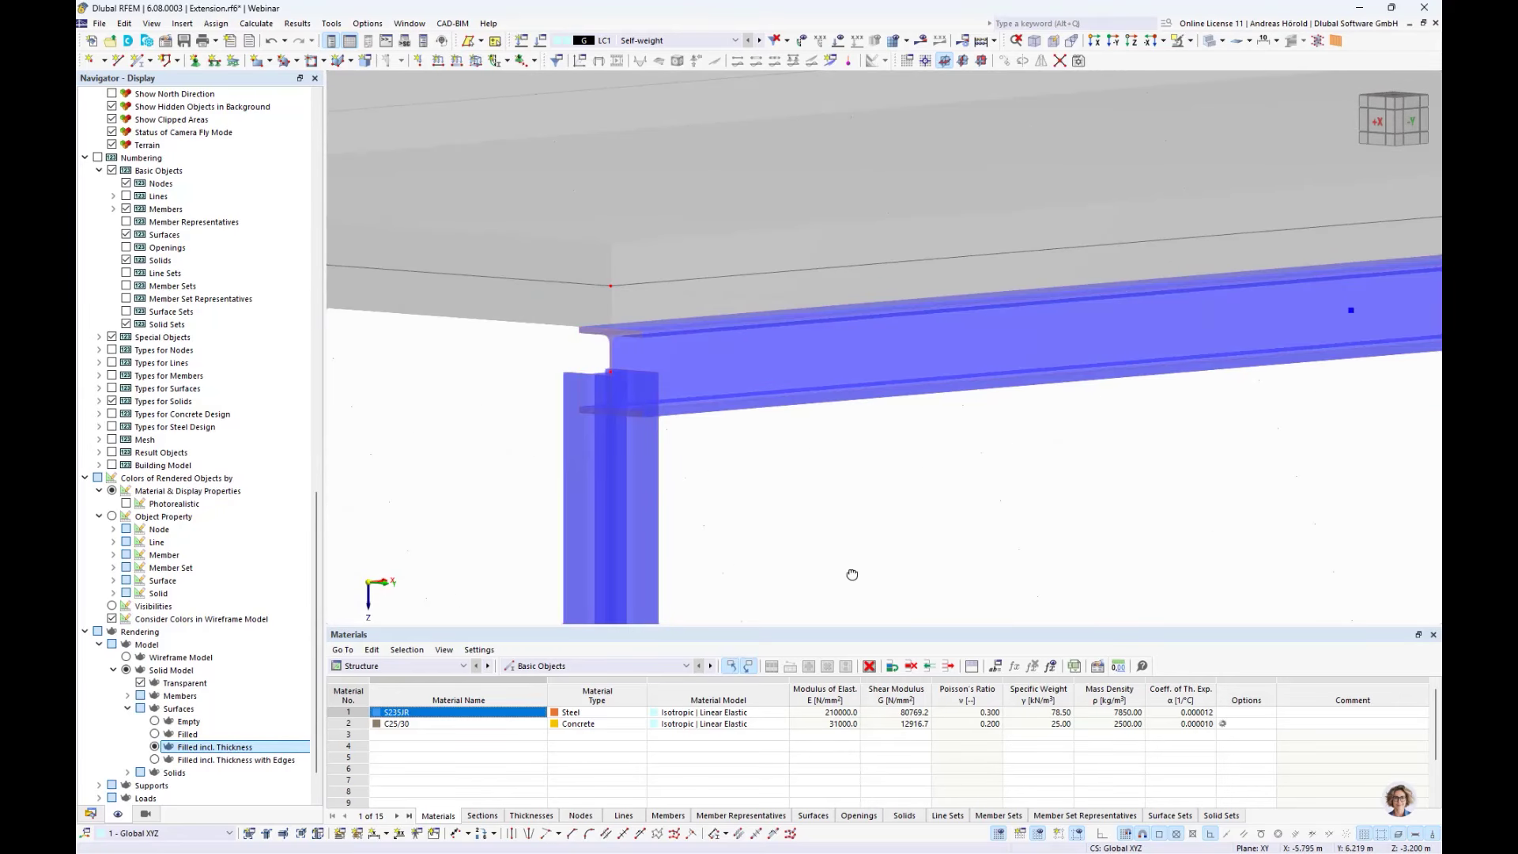
middle_drag(852, 574, 853, 566)
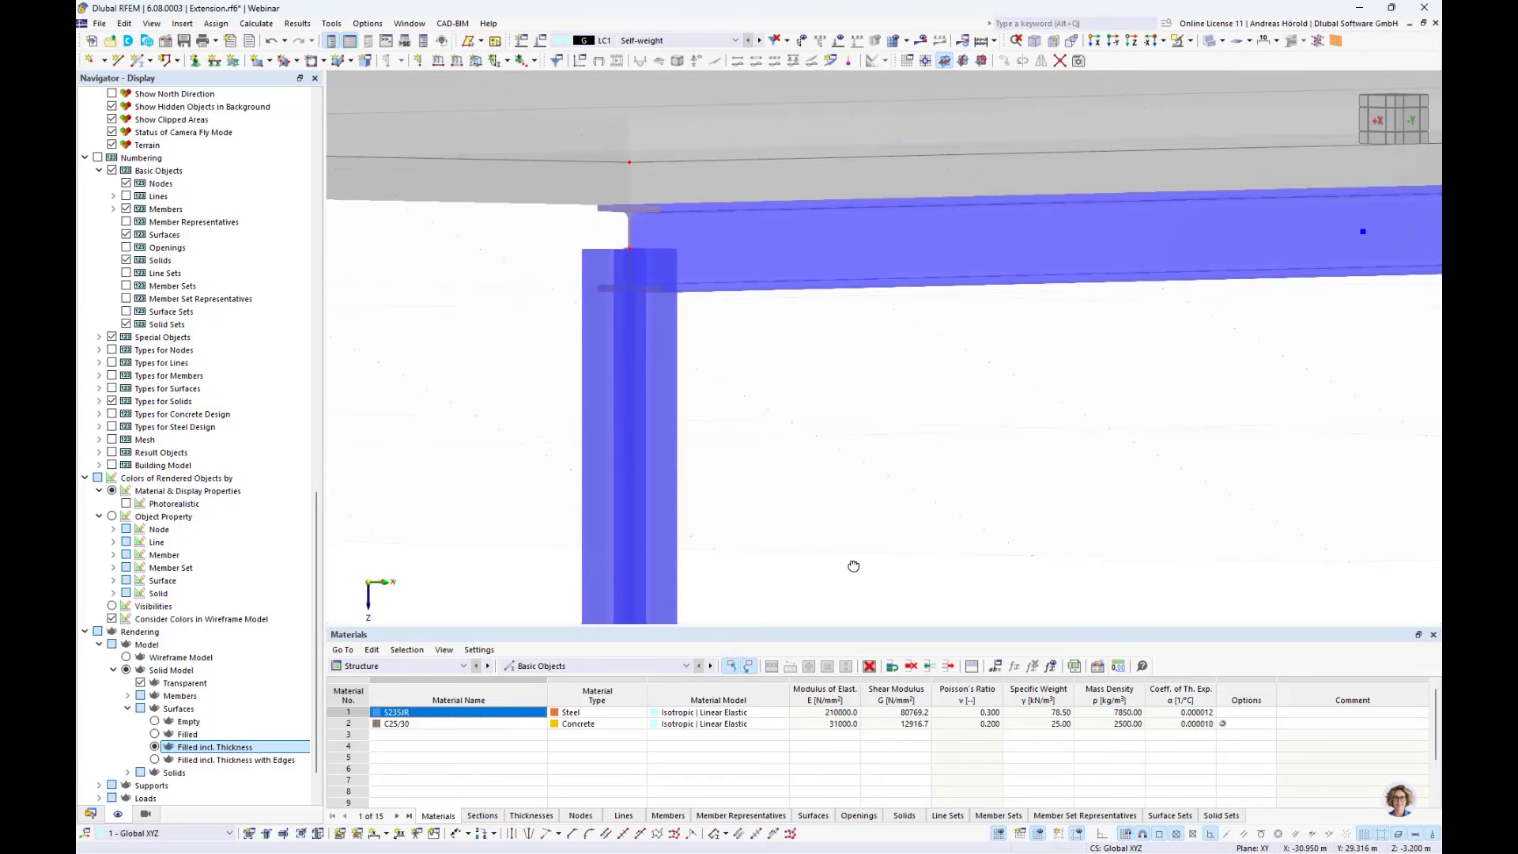
scroll(853, 566, down, 3)
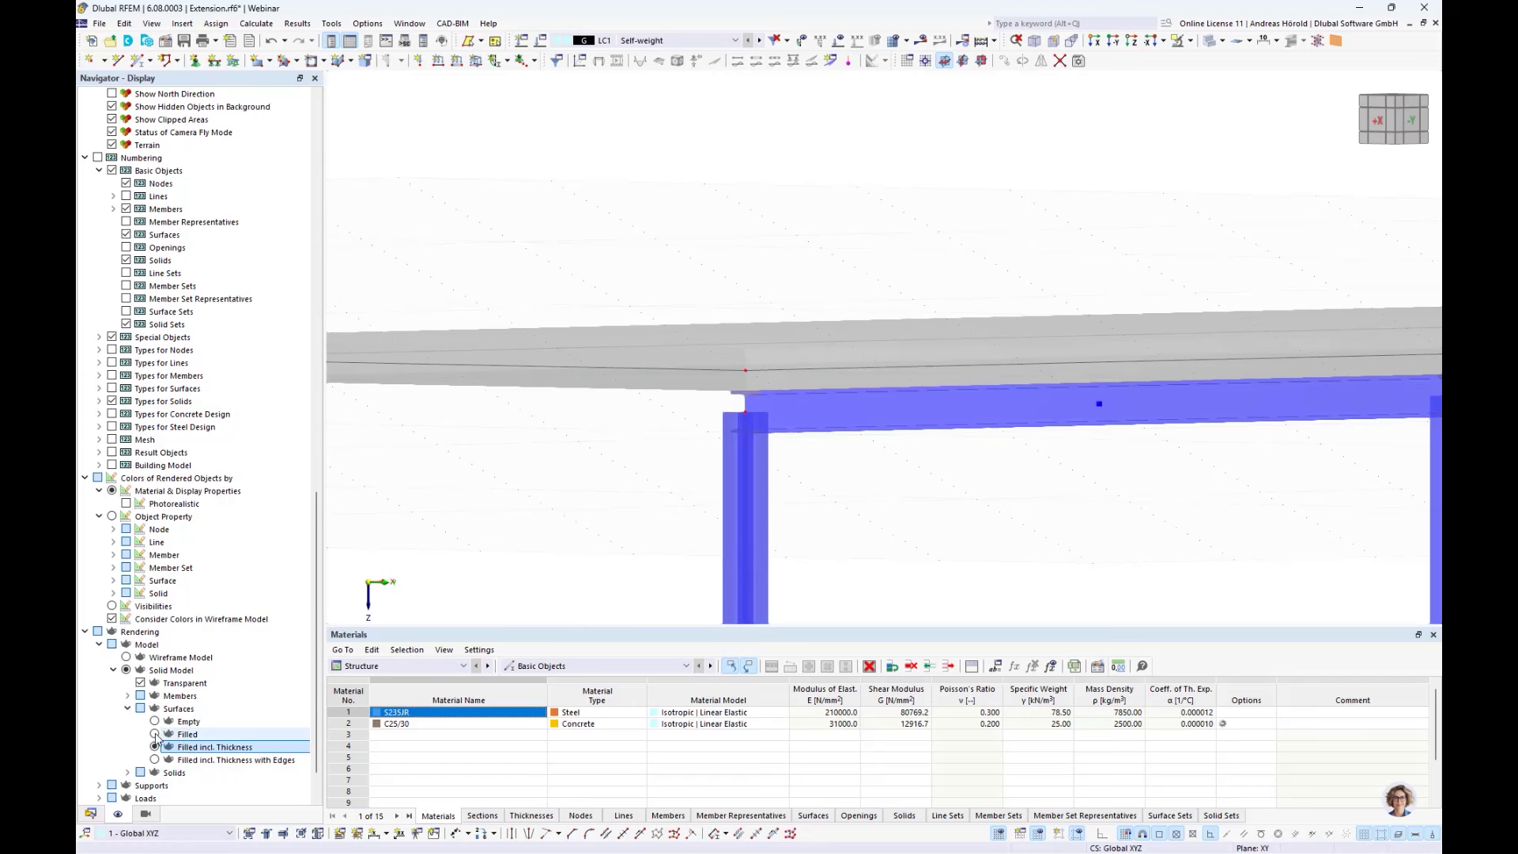
- Set the surface rendering back to Filled and bring the slab edge and both beams into view
click(155, 734)
scroll(997, 461, down, 1)
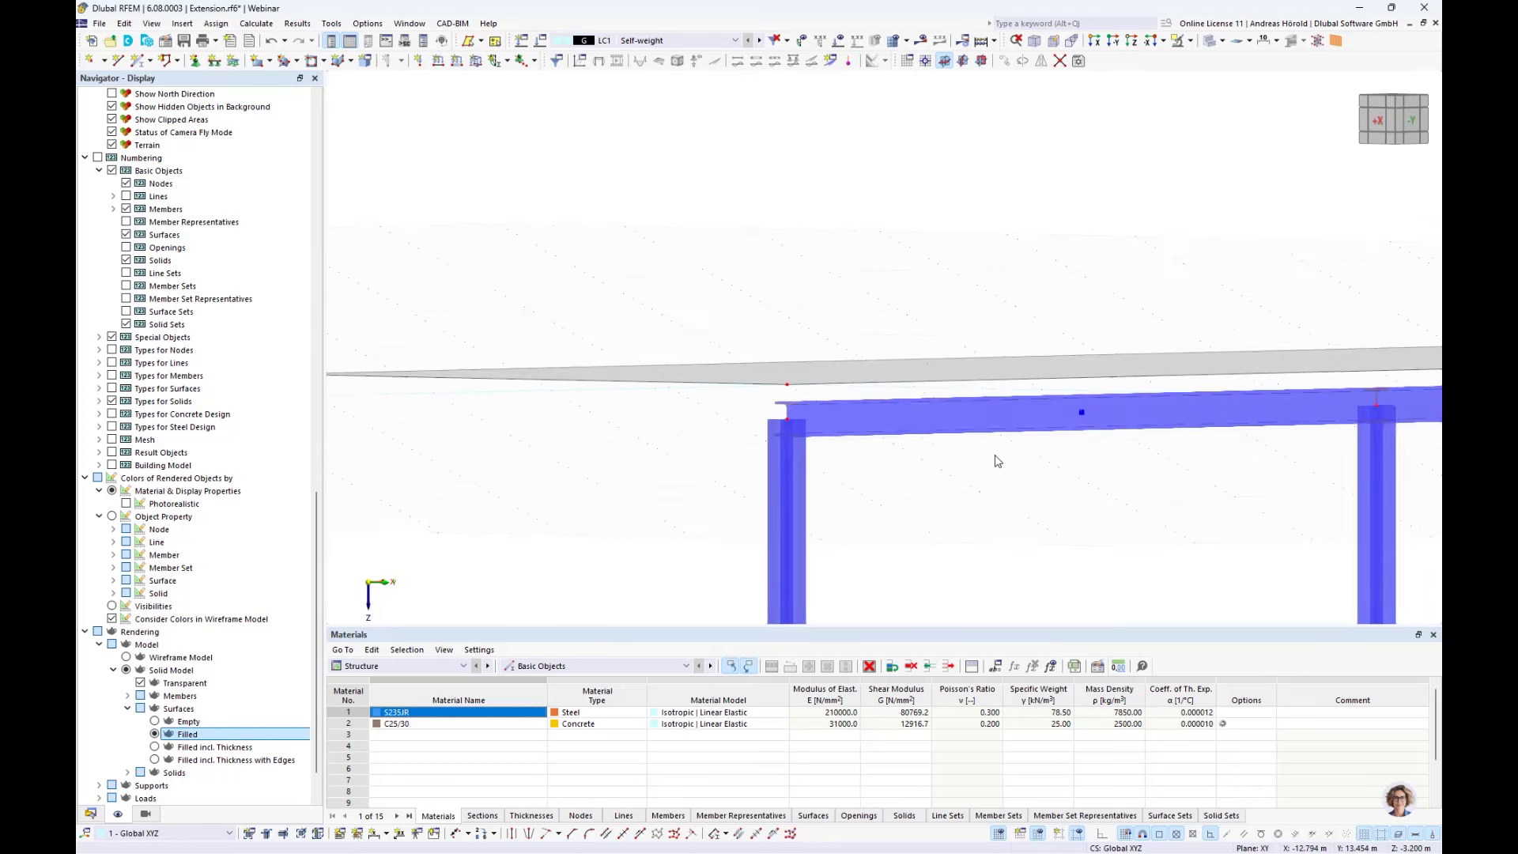
scroll(998, 461, down, 1)
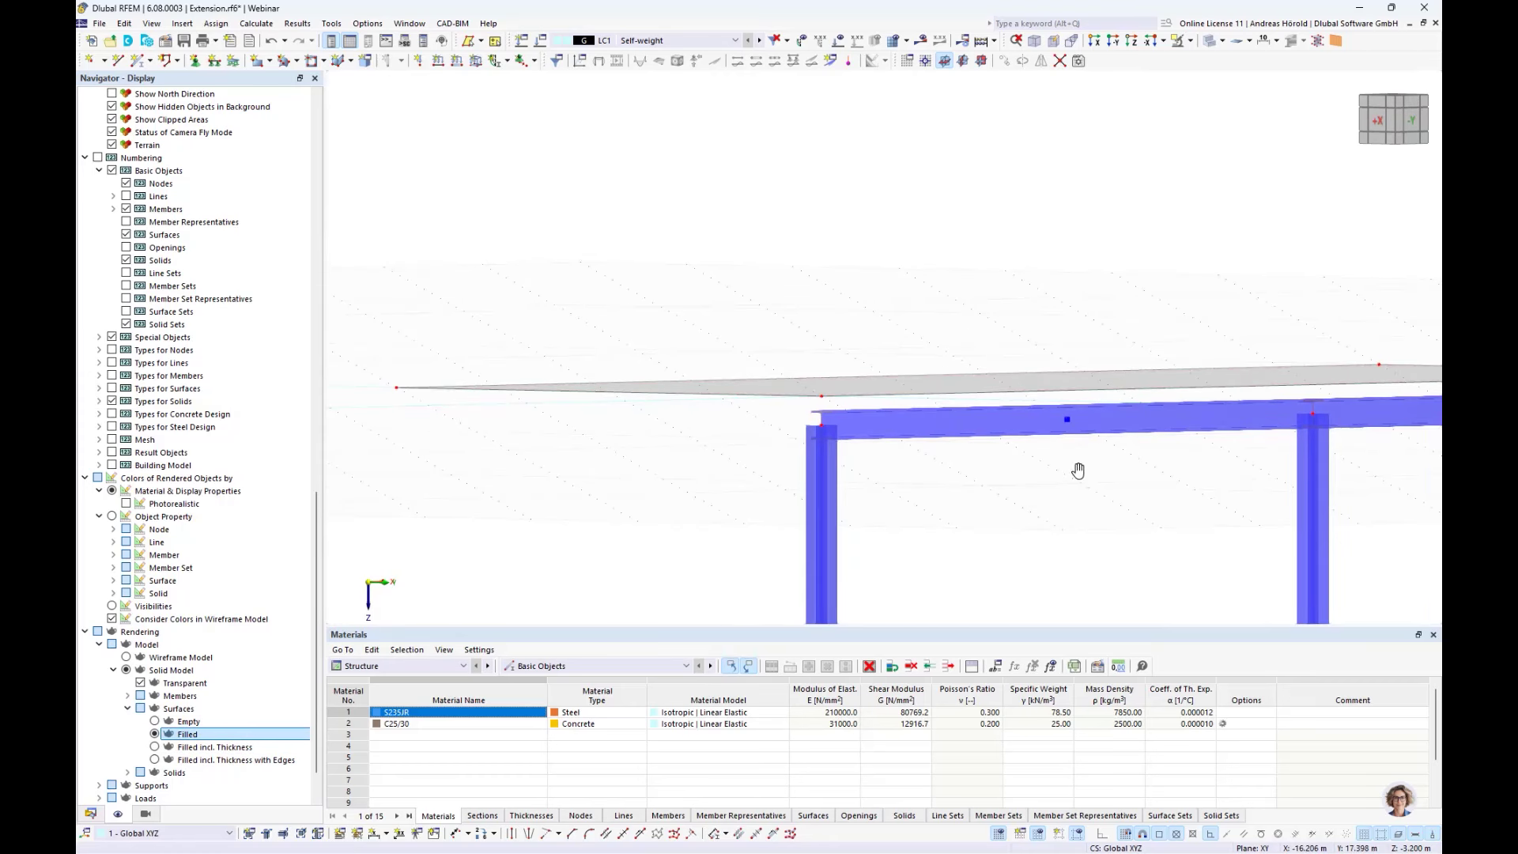
ctrl+middle_drag(1077, 471, 892, 461)
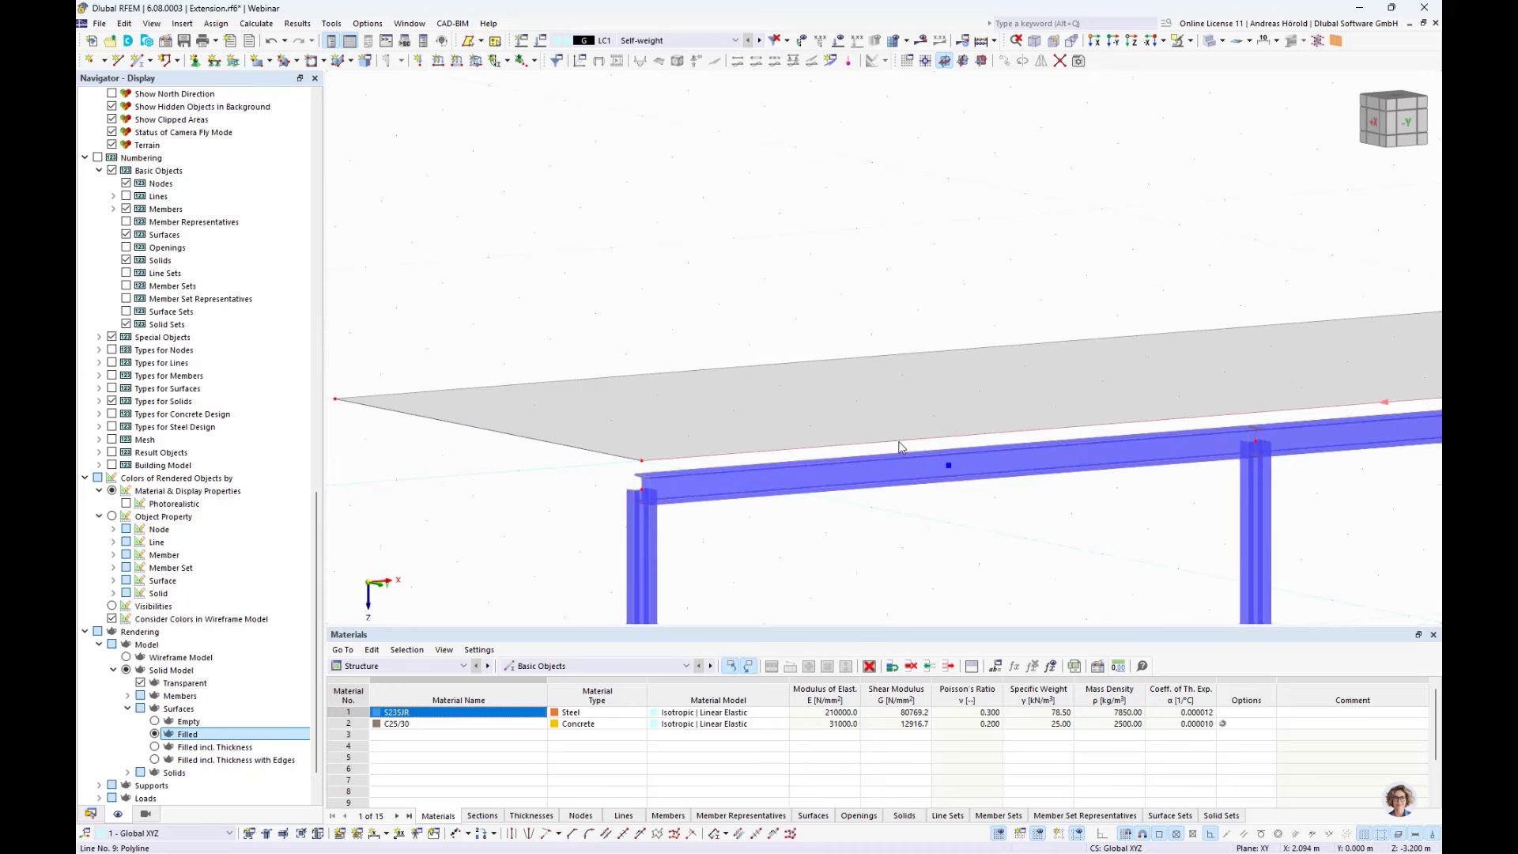
scroll(954, 514, down, 1)
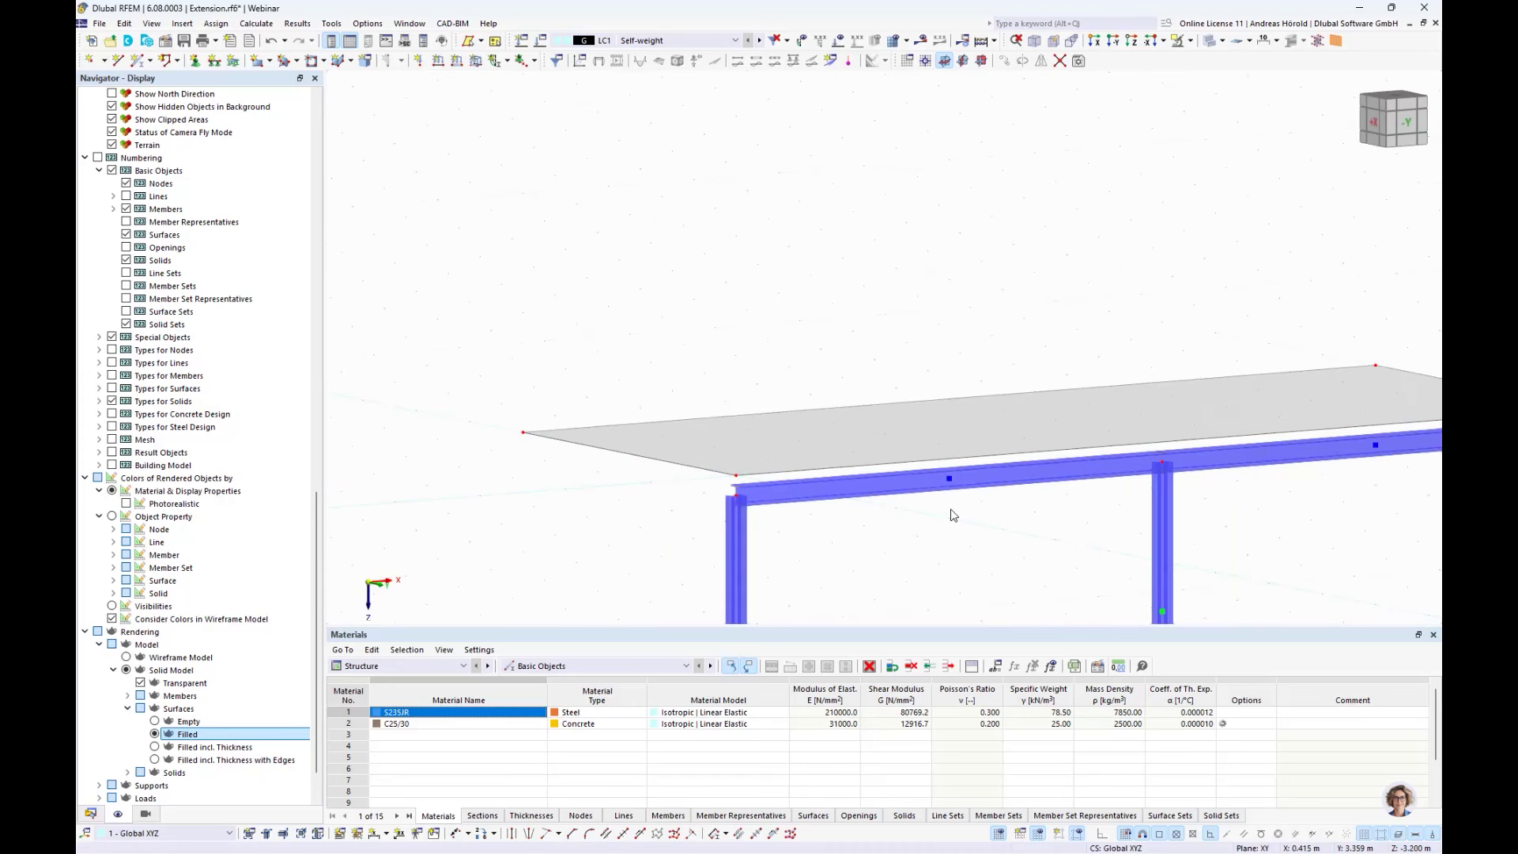
scroll(953, 515, down, 1)
middle_drag(948, 508, 803, 400)
scroll(814, 427, up, 2)
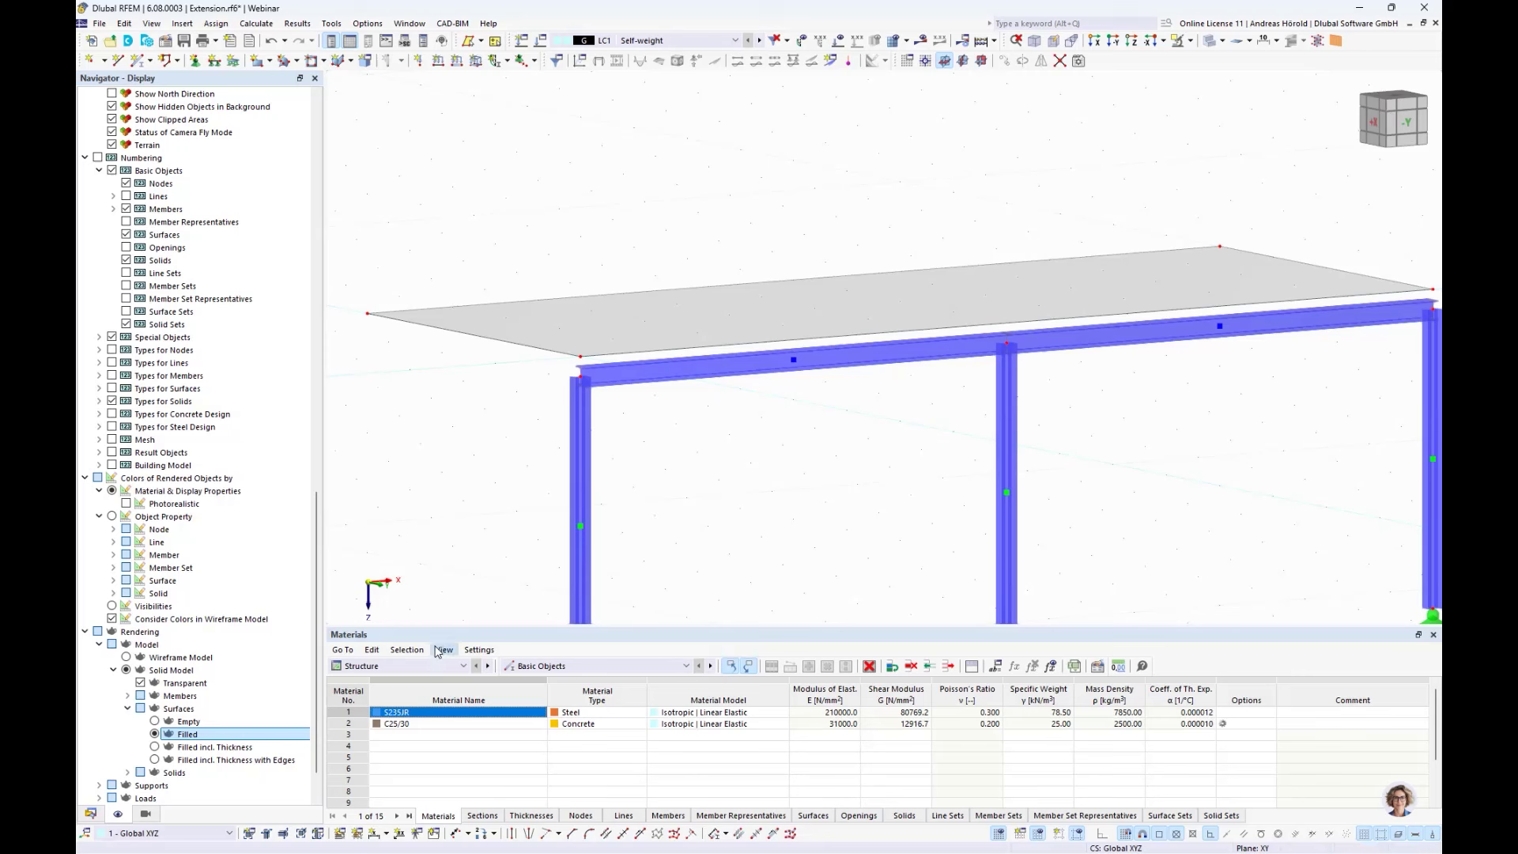
- Define a new line-to-line rigid link between the slab's edge line above the beams and the line of the first beam
click(92, 816)
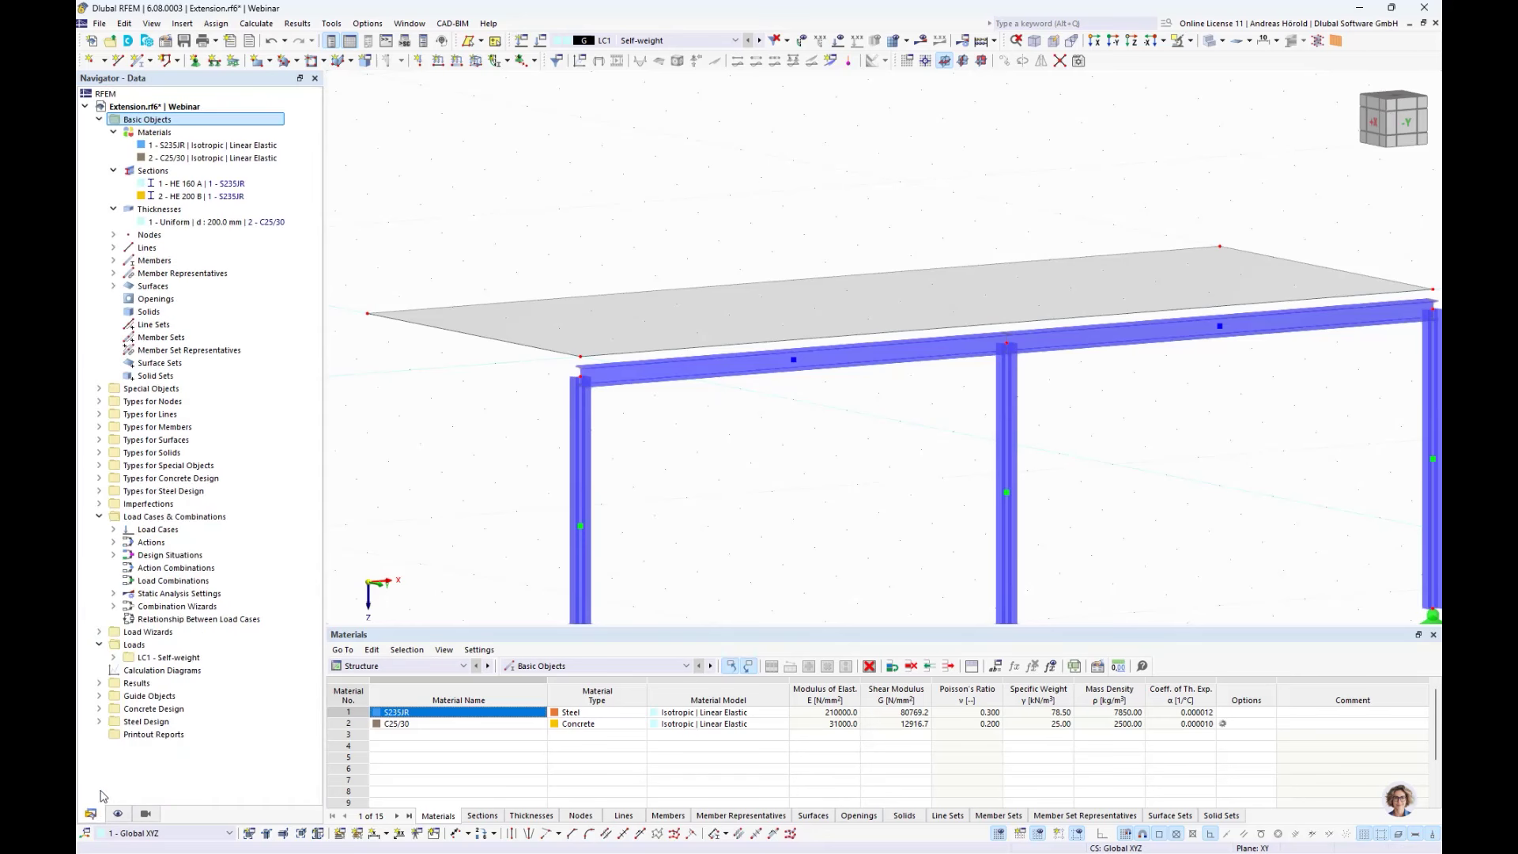
click(98, 388)
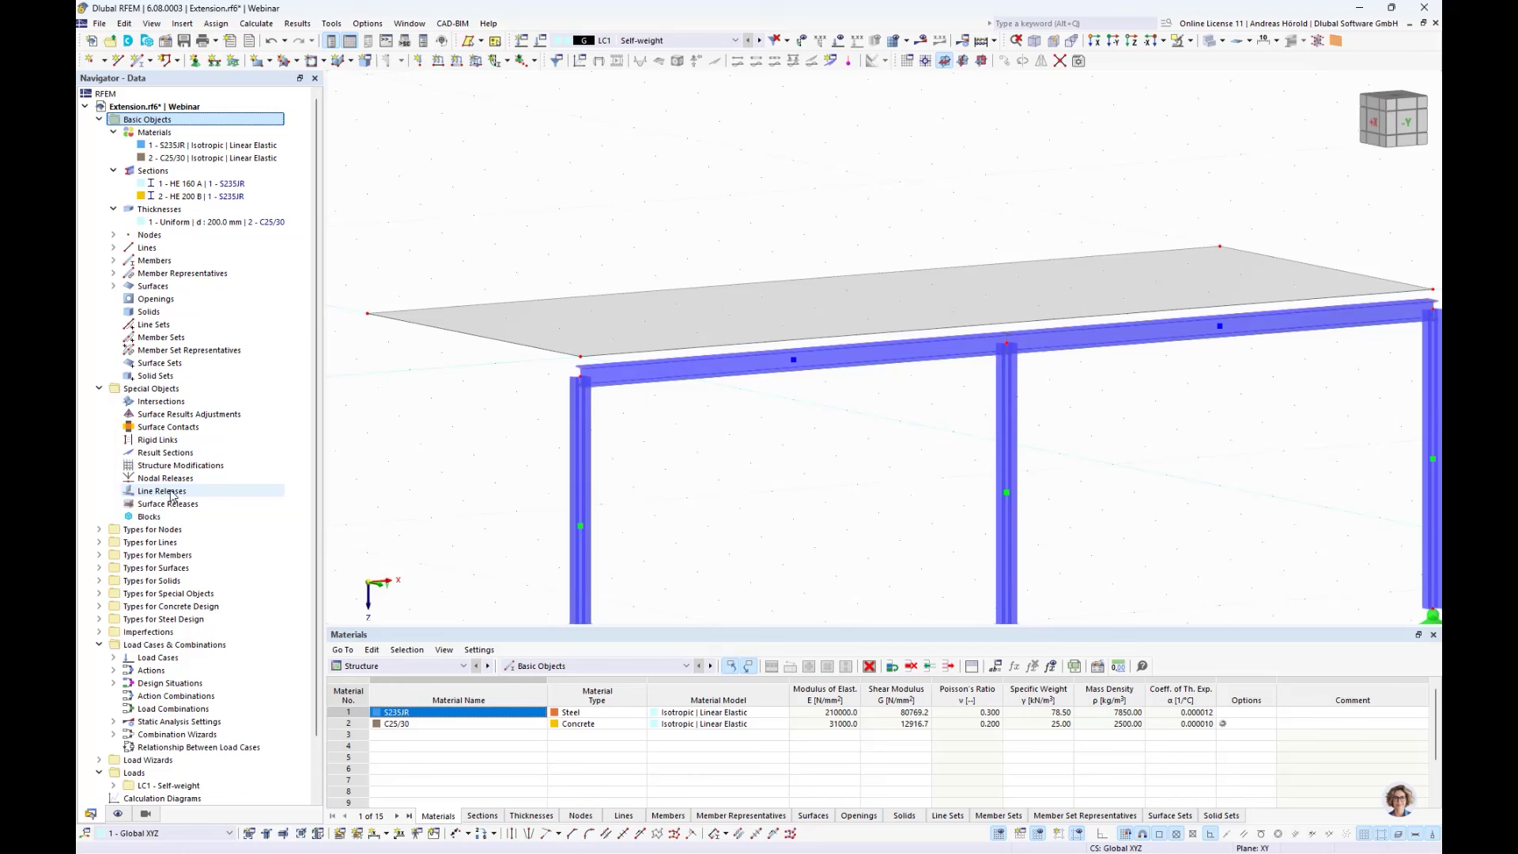
right_click(156, 441)
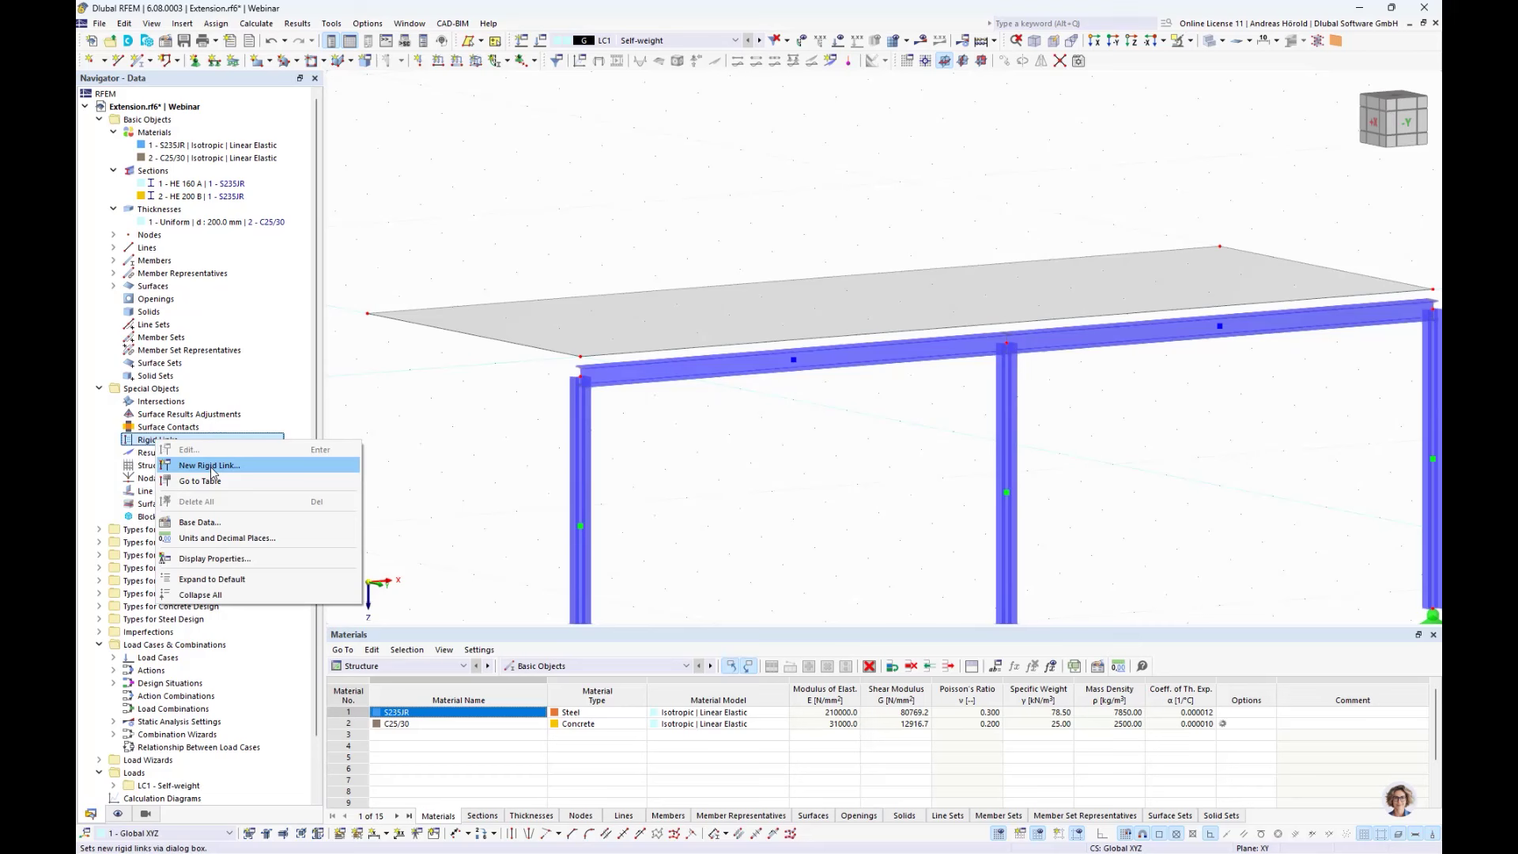
click(209, 465)
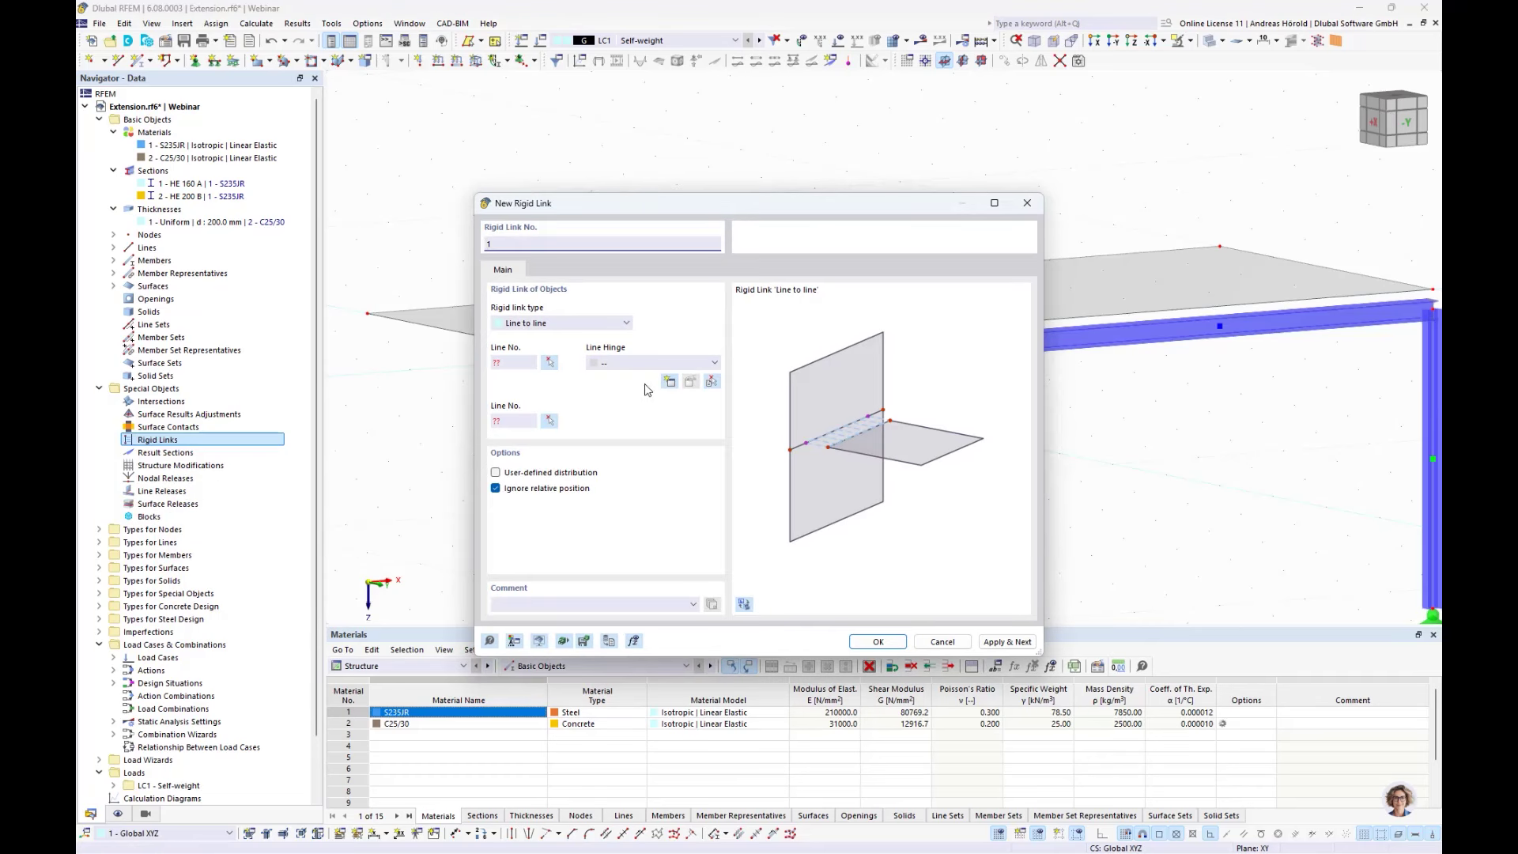
click(549, 362)
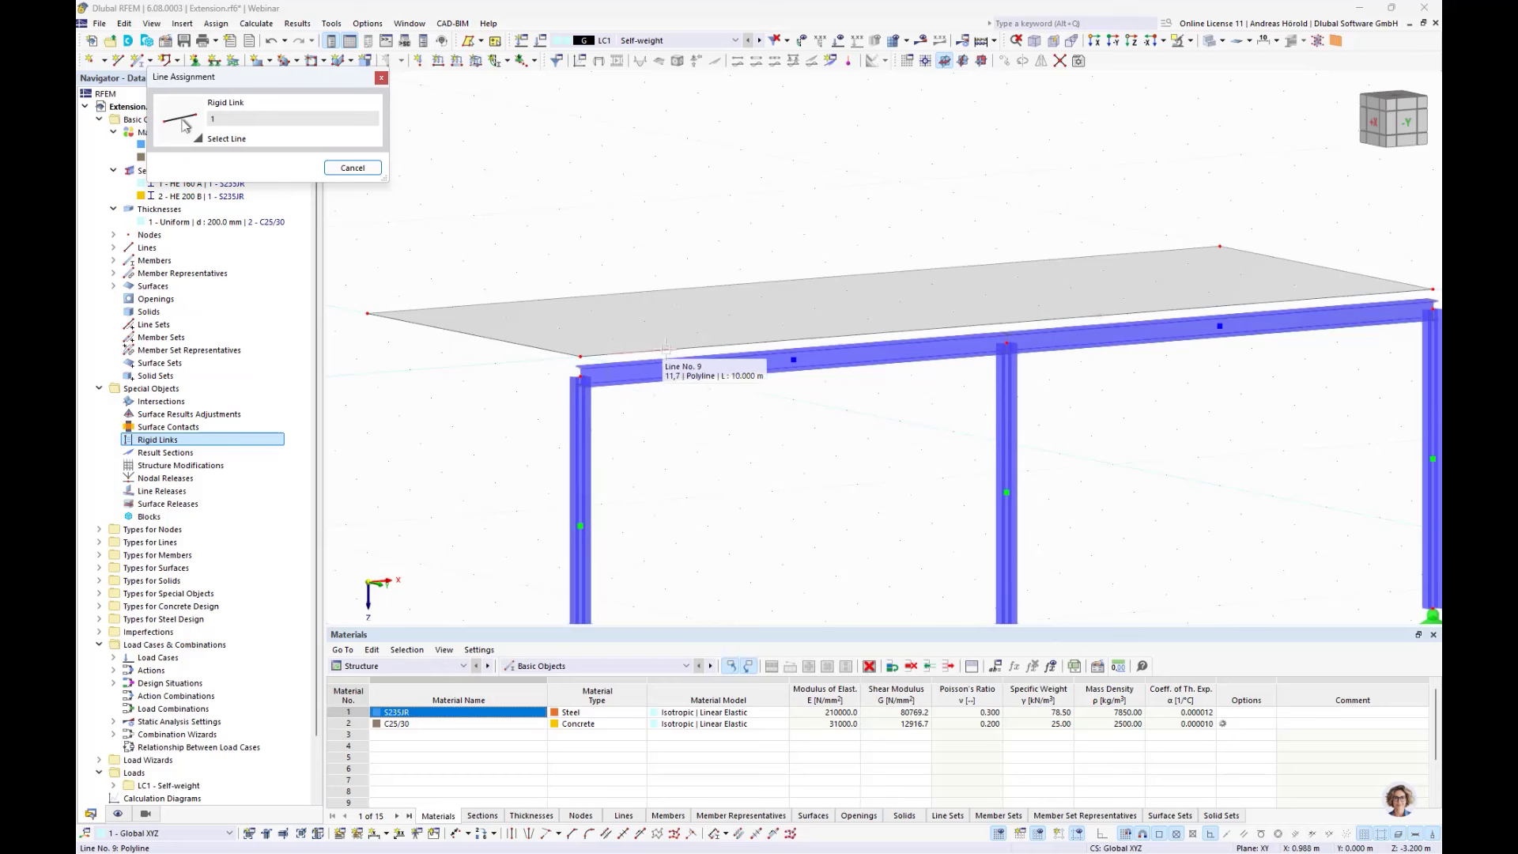
click(667, 348)
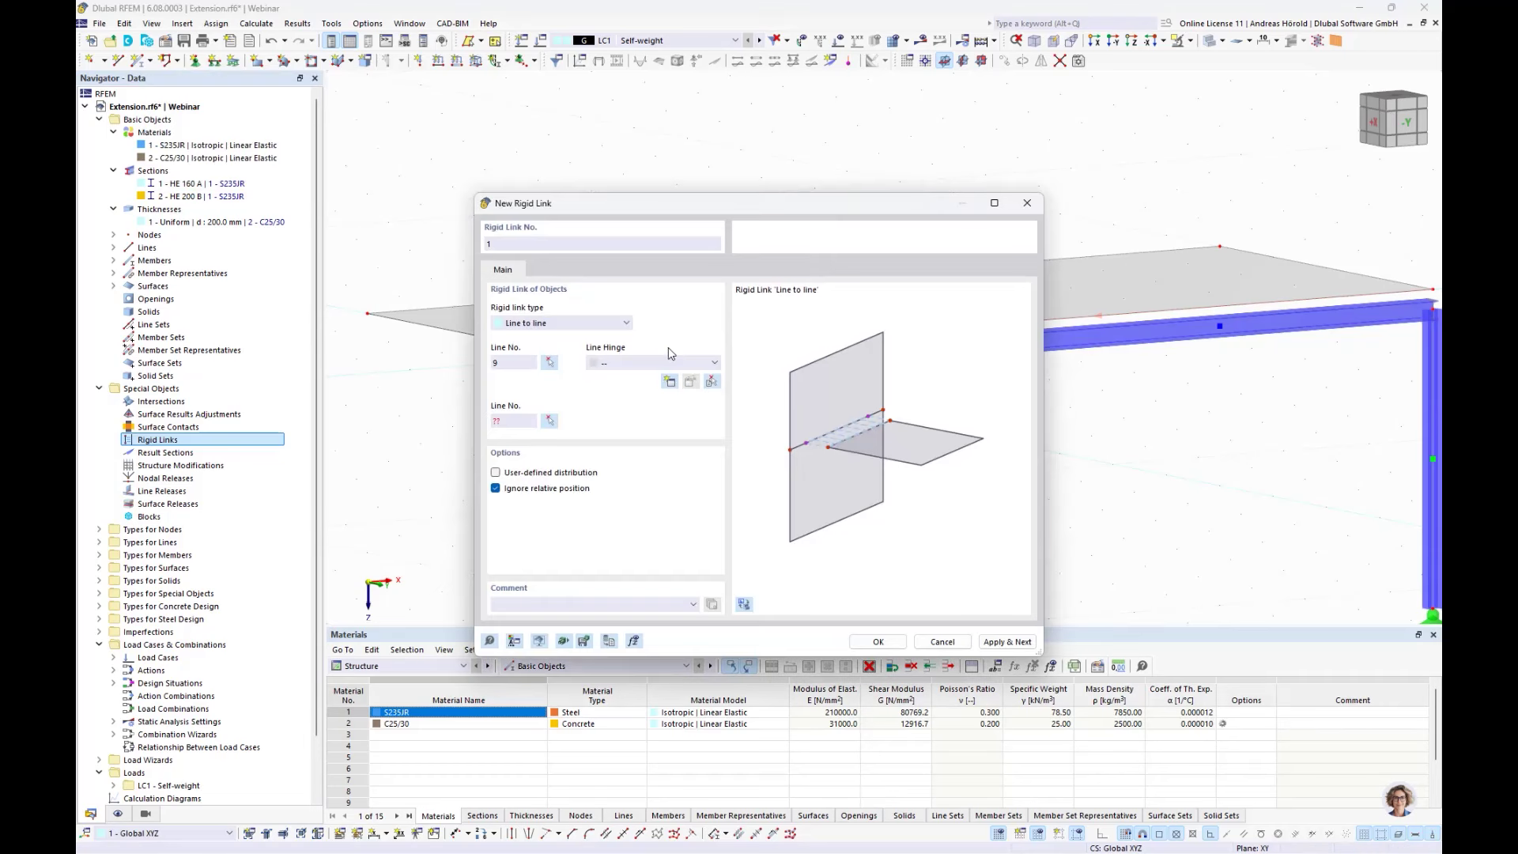
click(553, 427)
click(740, 366)
- Create a line hinge for the rigid link with the ux translational spring set to 0.001 kN/m², and accept the link
click(669, 383)
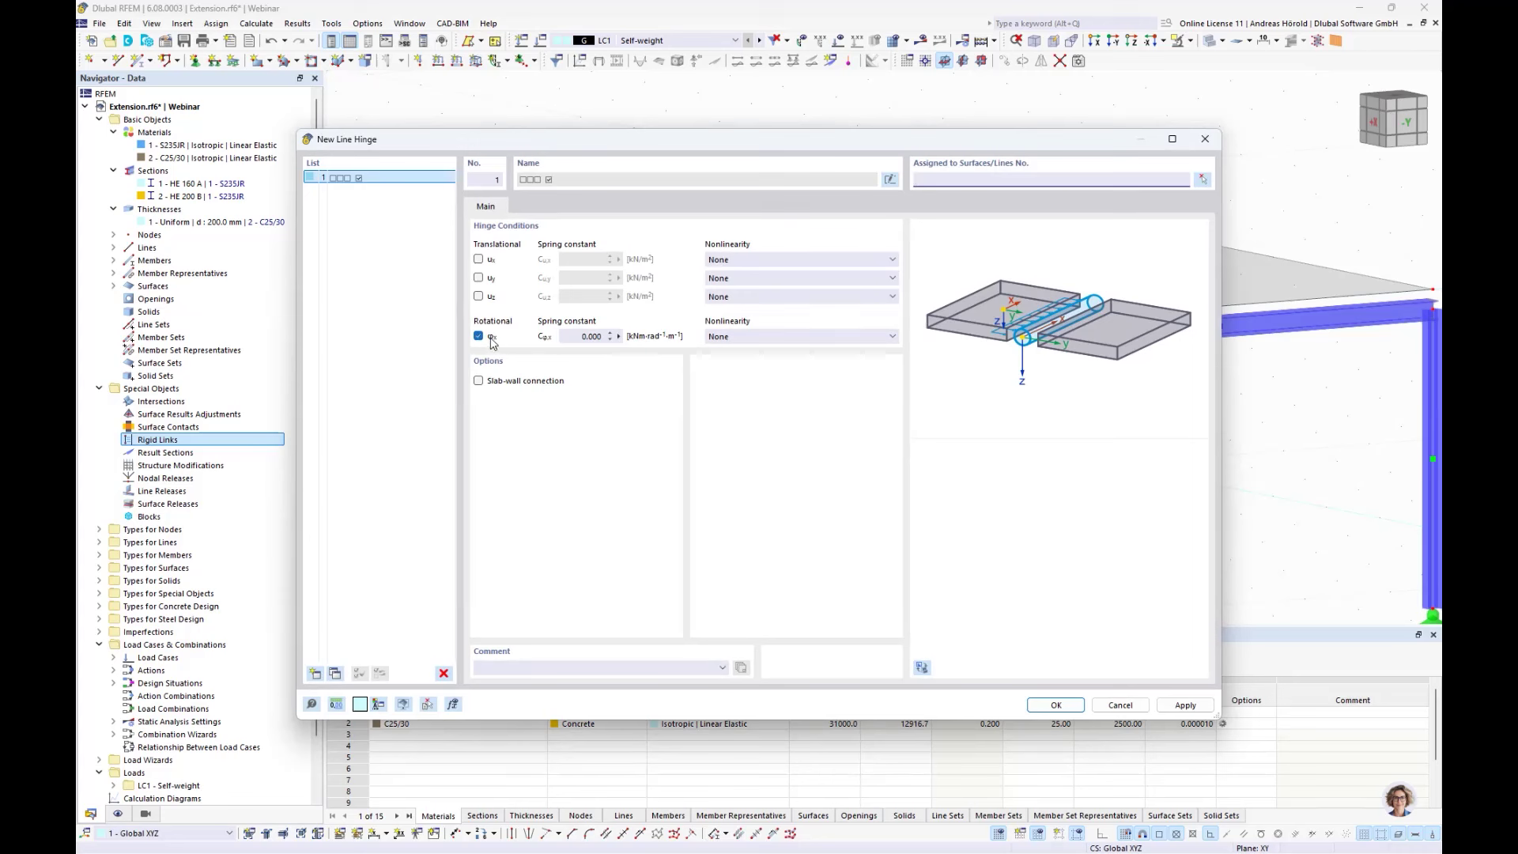
click(478, 259)
drag(597, 260, 615, 262)
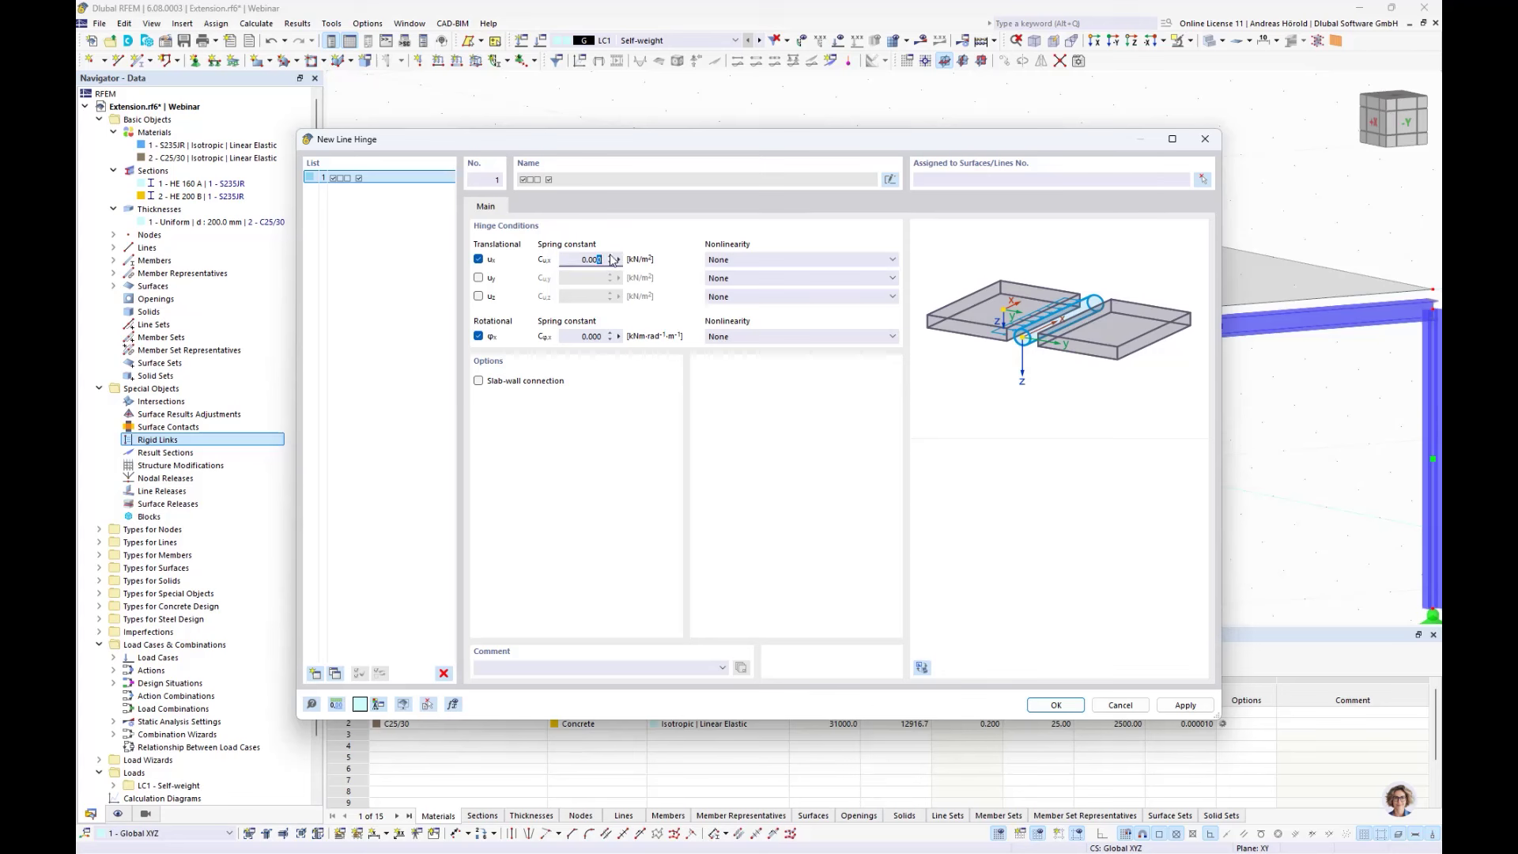
text(1)
click(1055, 705)
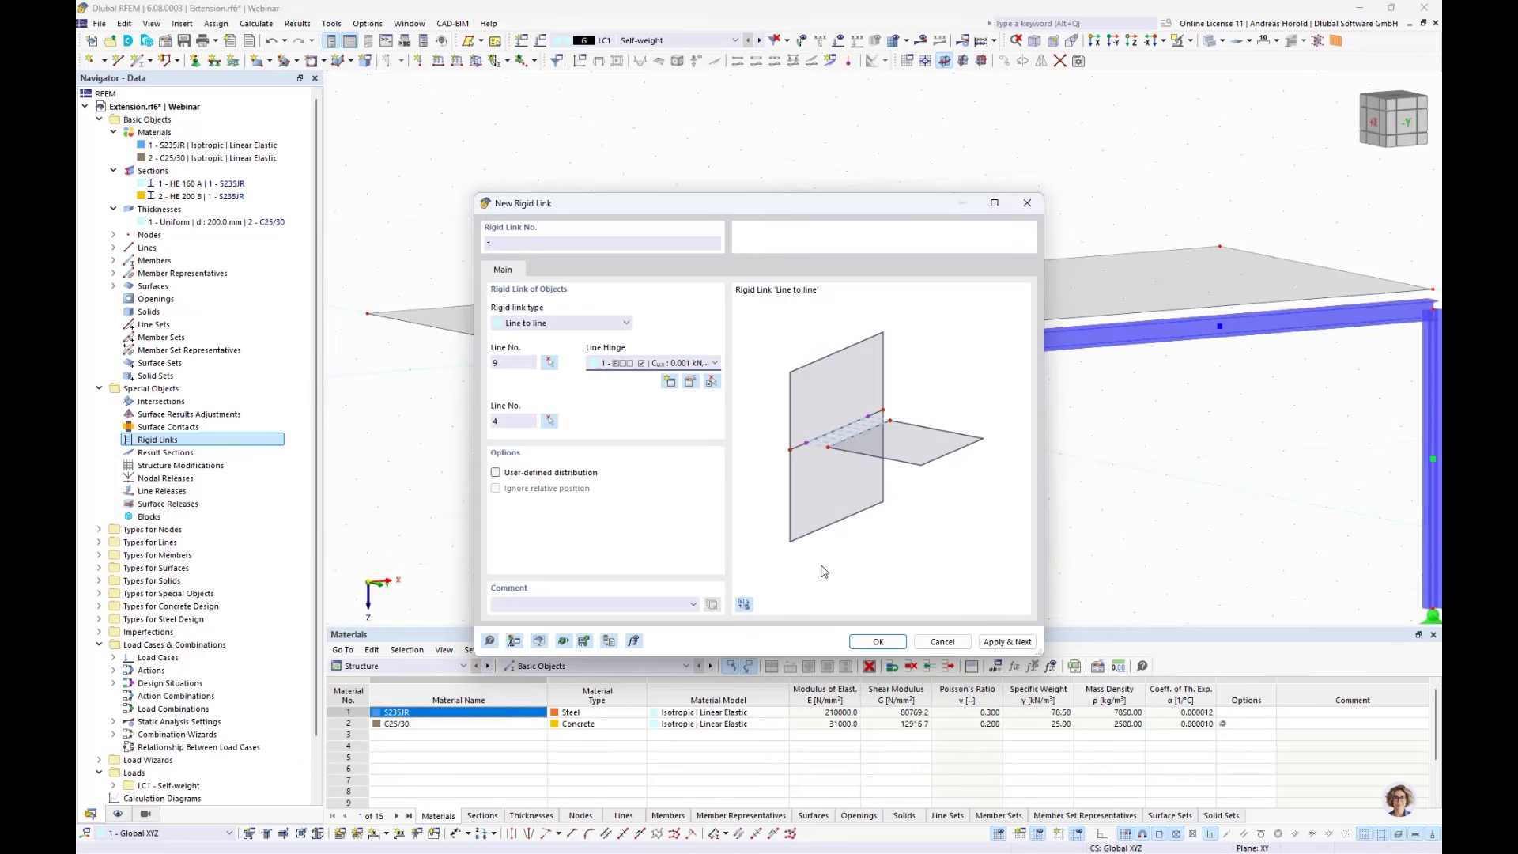
click(880, 642)
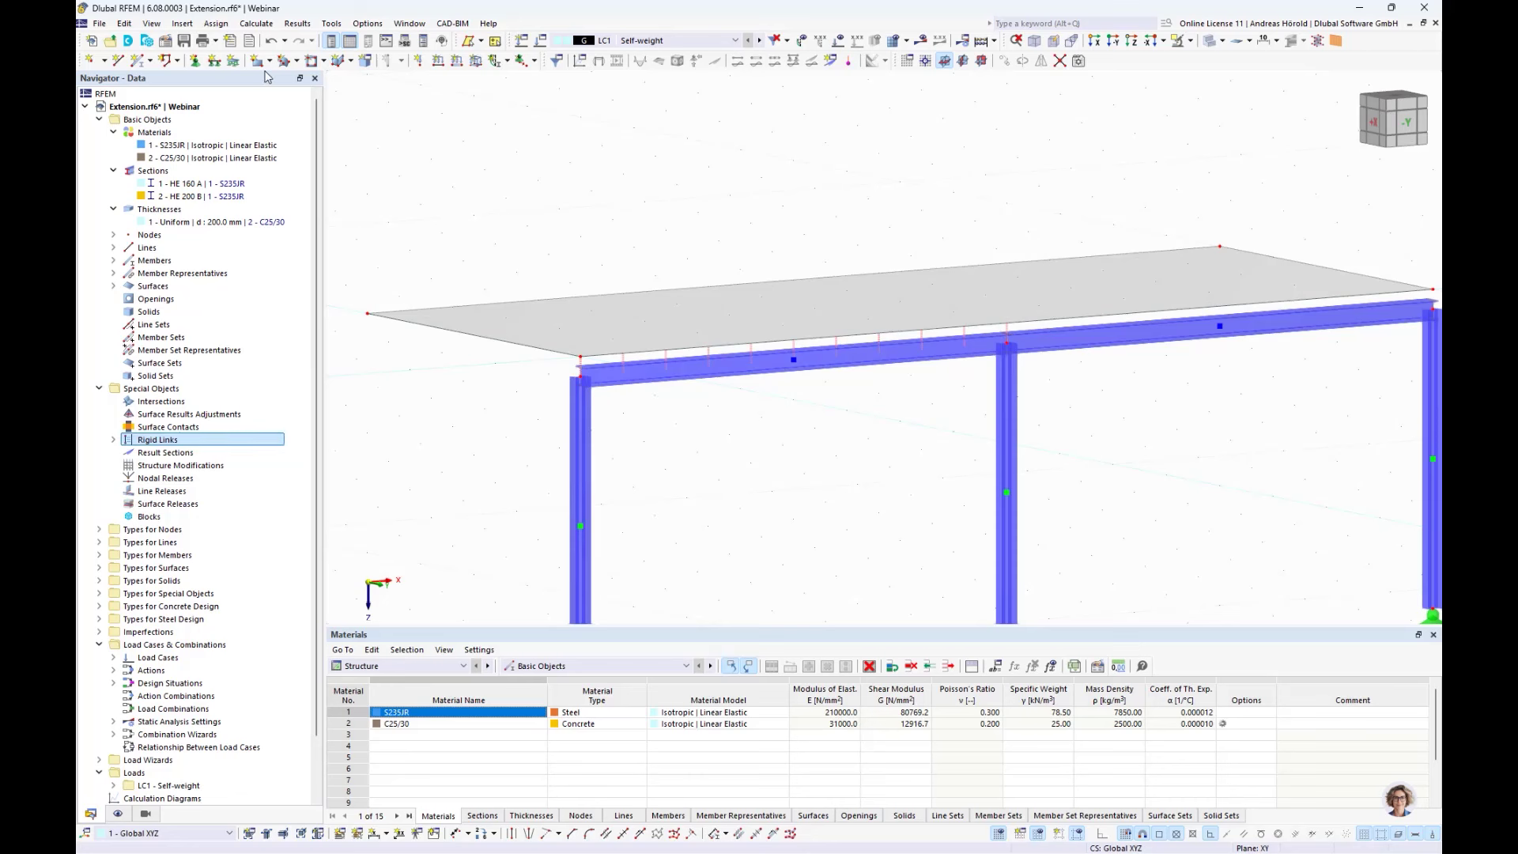
- Define a new line-to-line rigid link between the slab's edge line above the beams and the line of the second beam
click(181, 24)
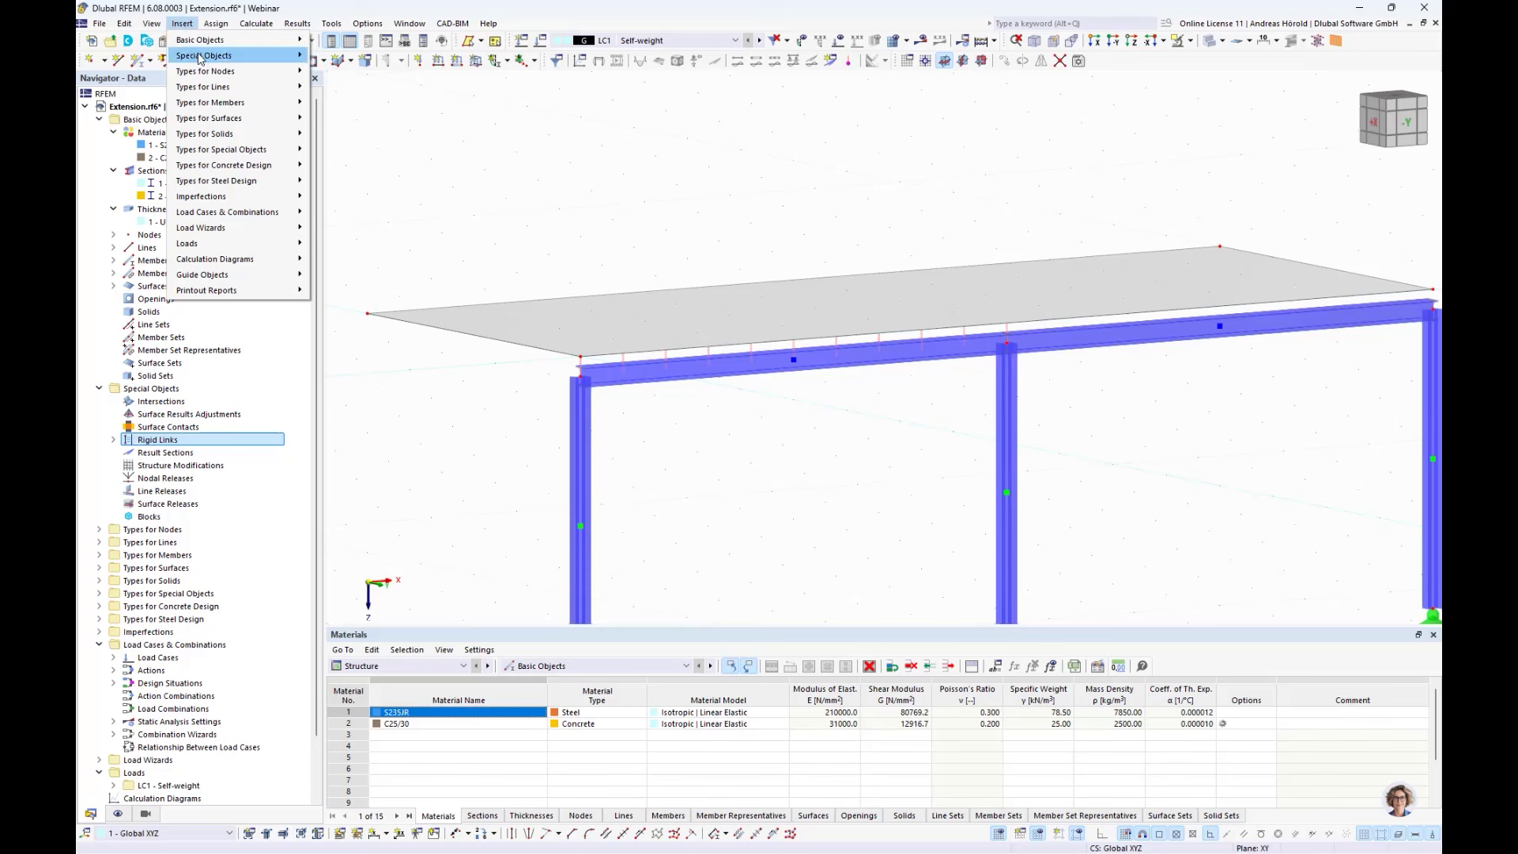
mouse_move(227, 57)
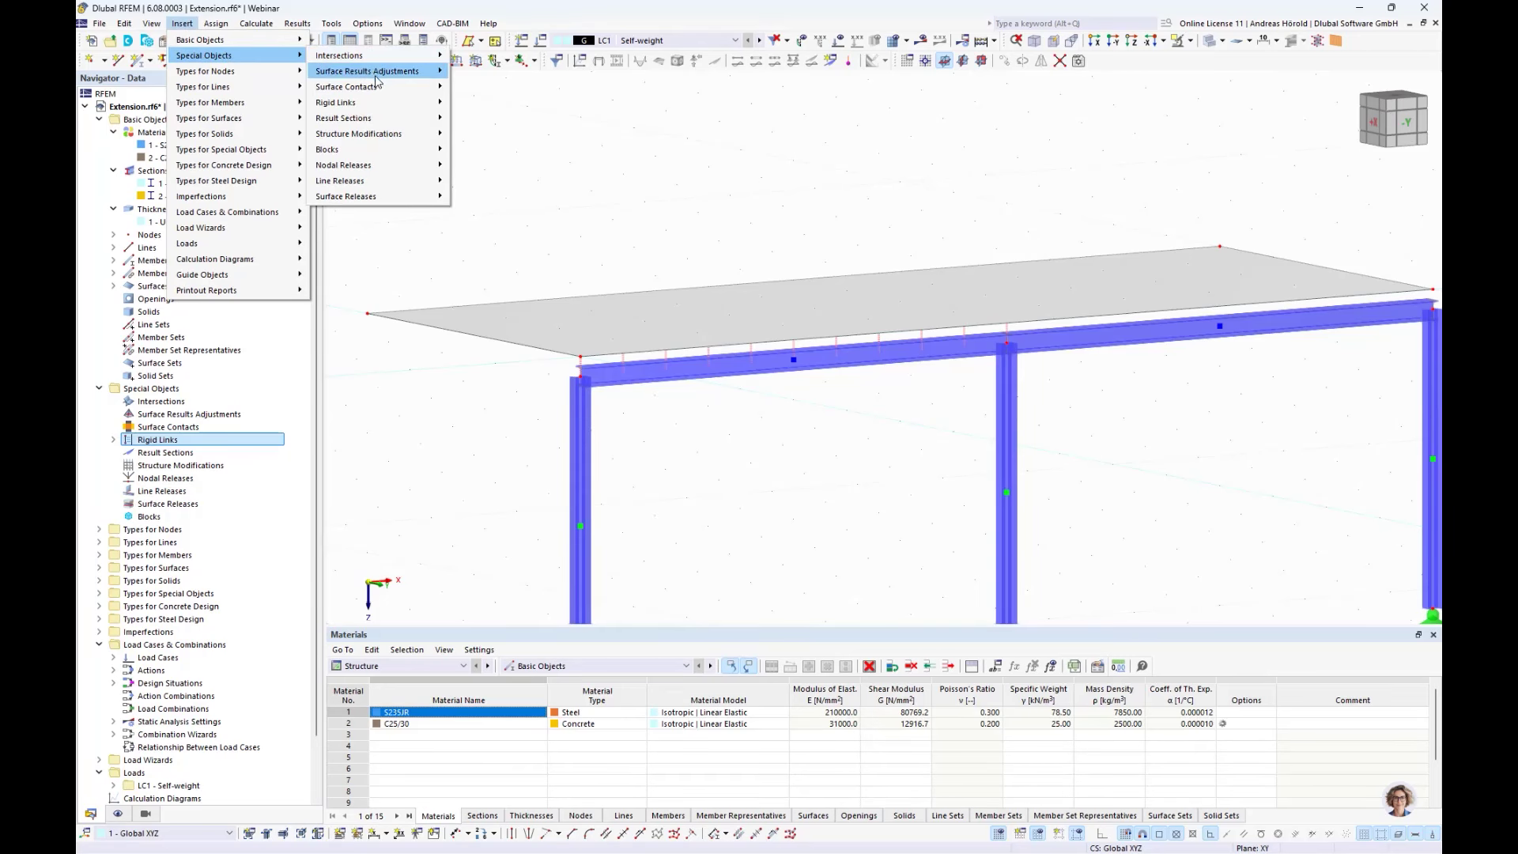
mouse_move(382, 104)
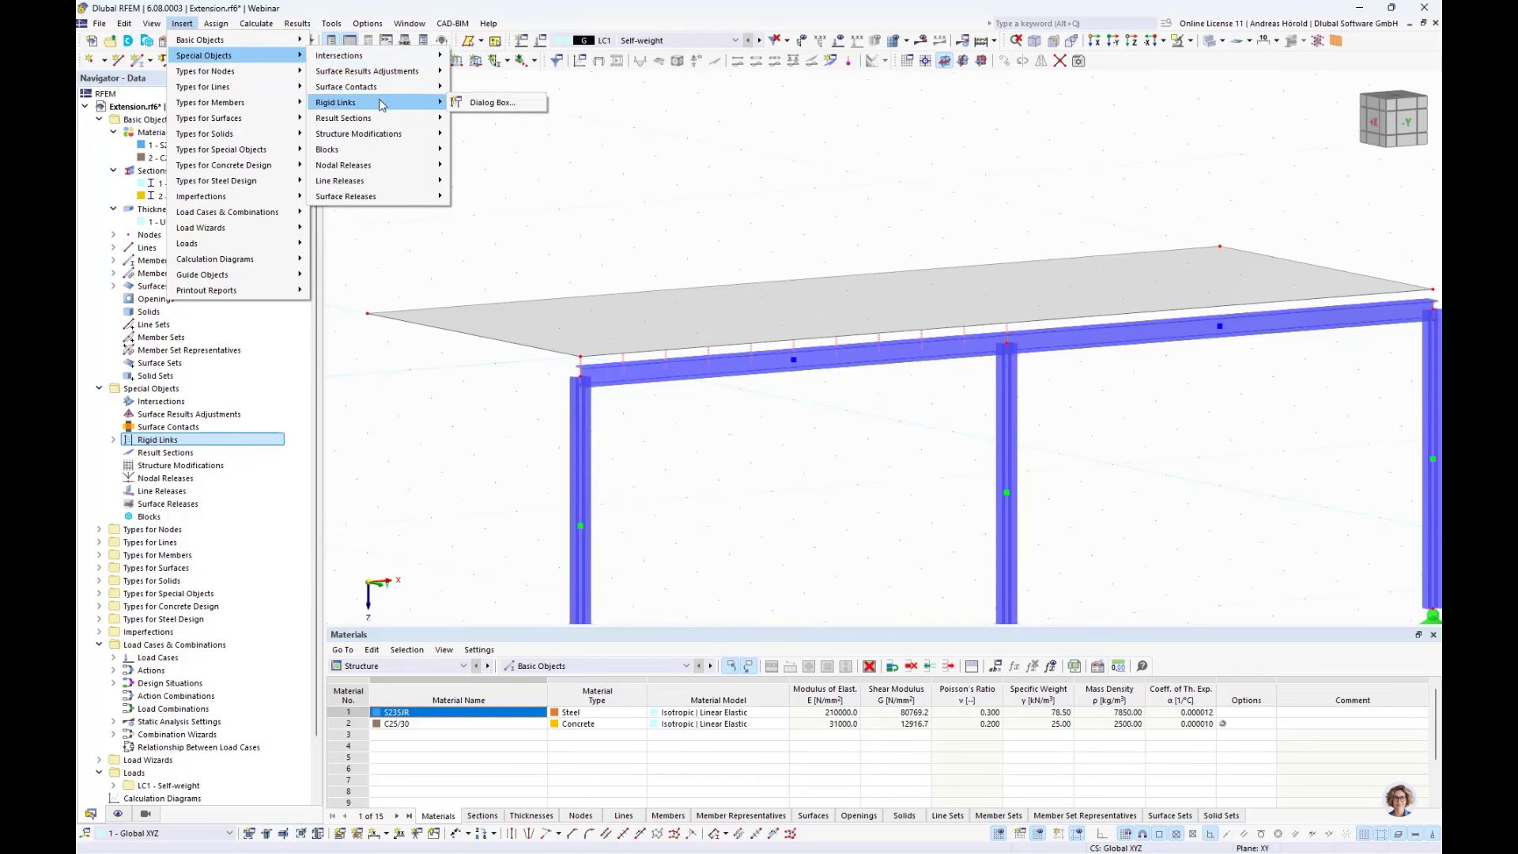
click(492, 104)
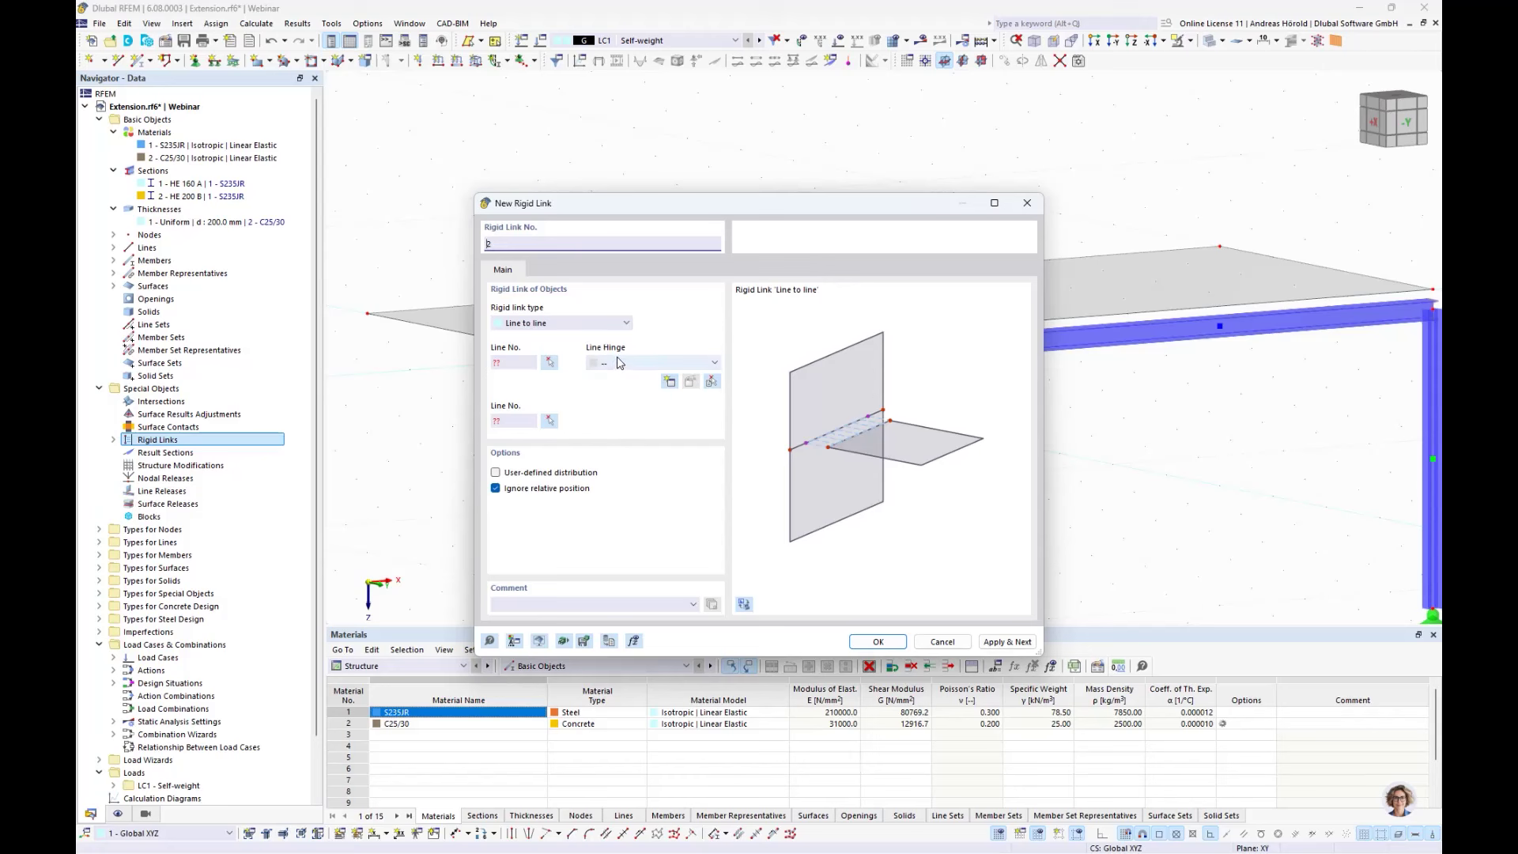
click(550, 362)
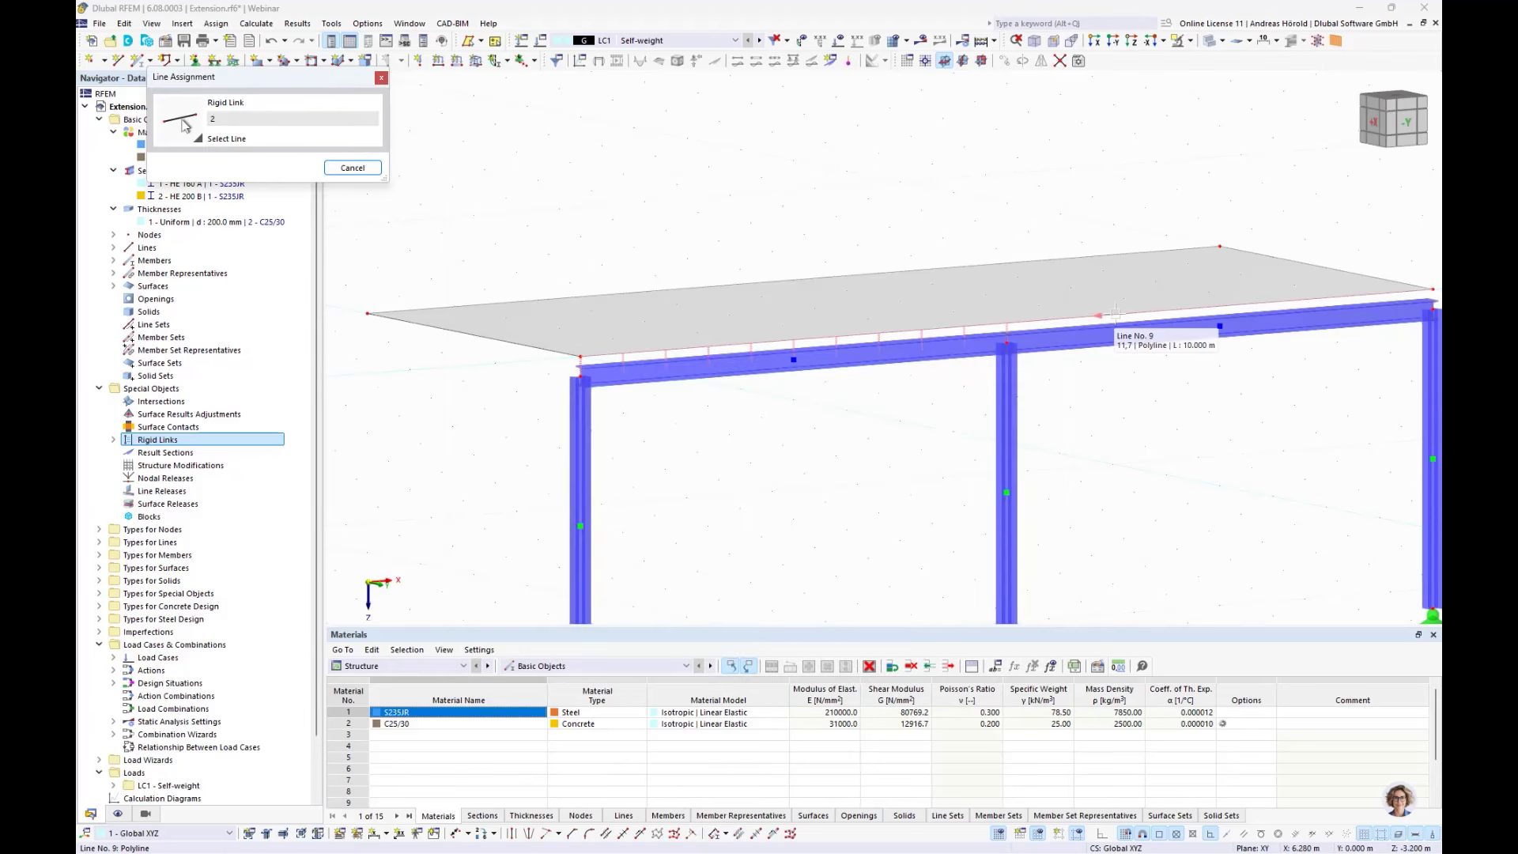
click(1114, 314)
click(552, 419)
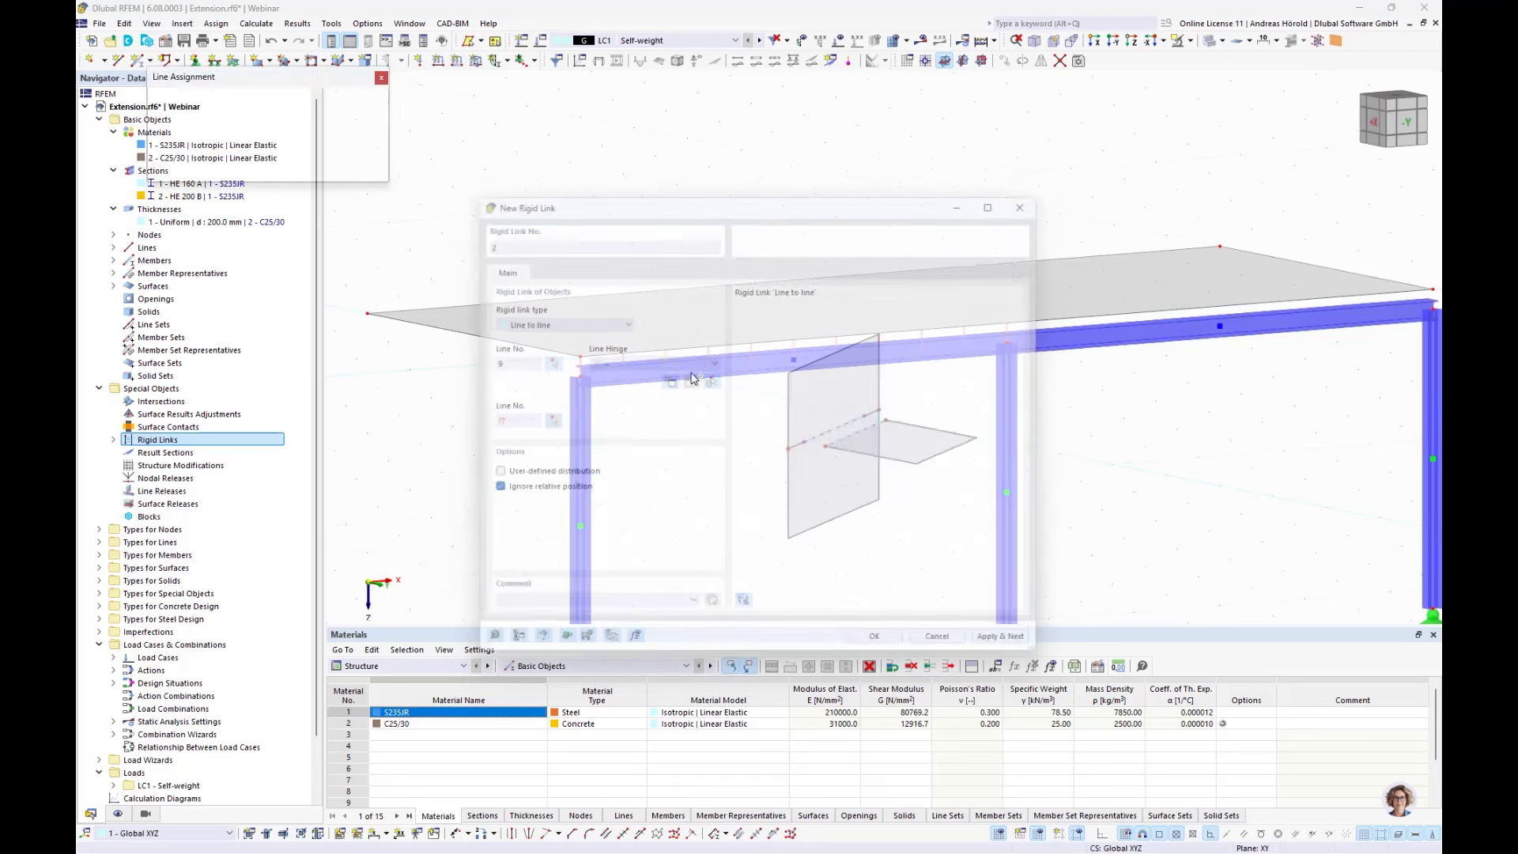
click(1051, 345)
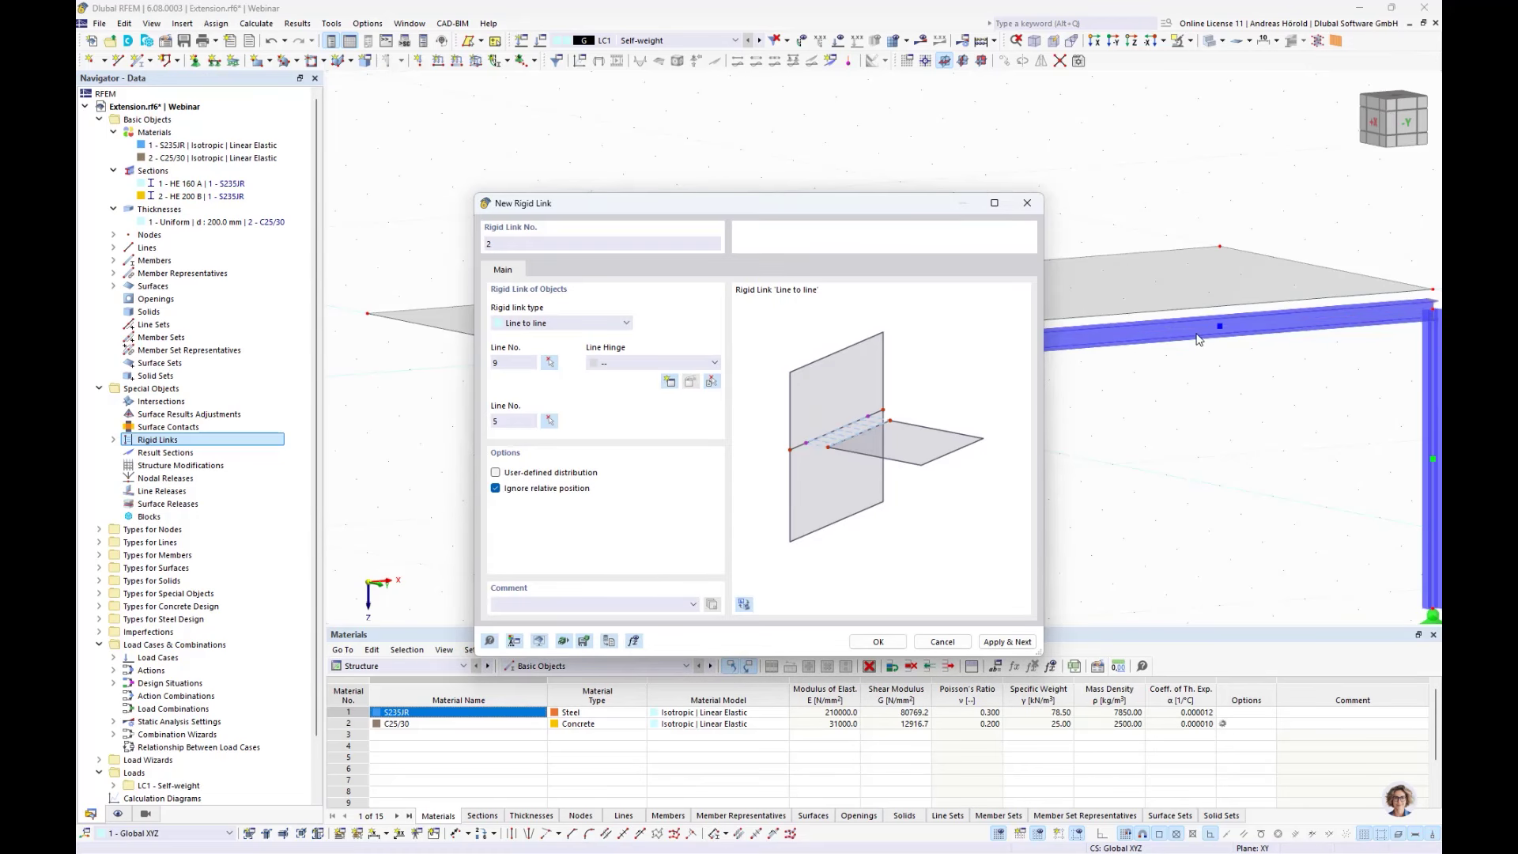
- Assign the existing 0.001 kN/m² line hinge to the second beam's rigid link and accept the link
click(686, 363)
click(648, 382)
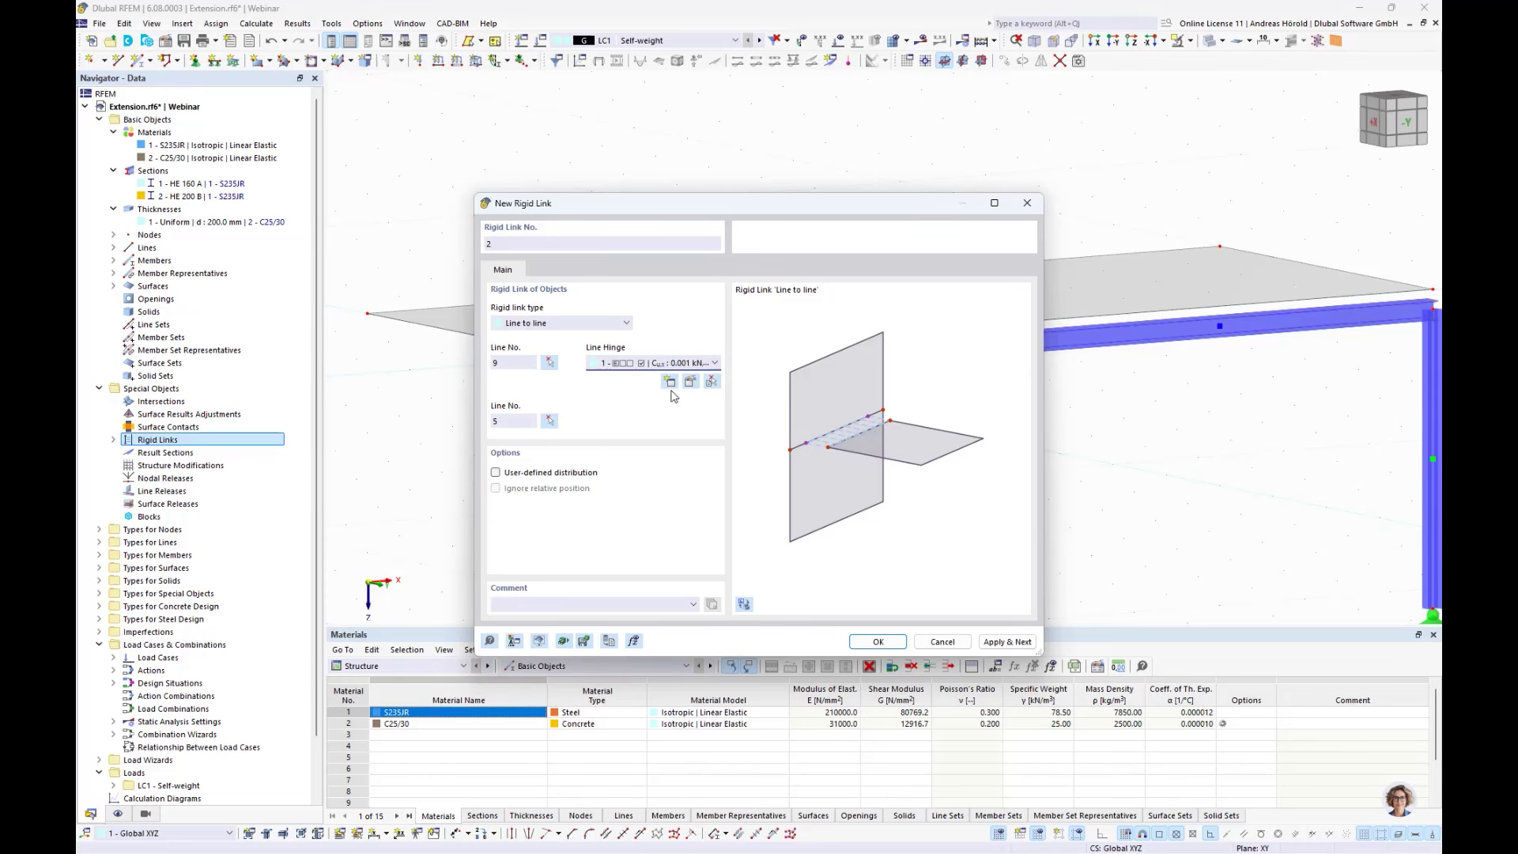
click(874, 641)
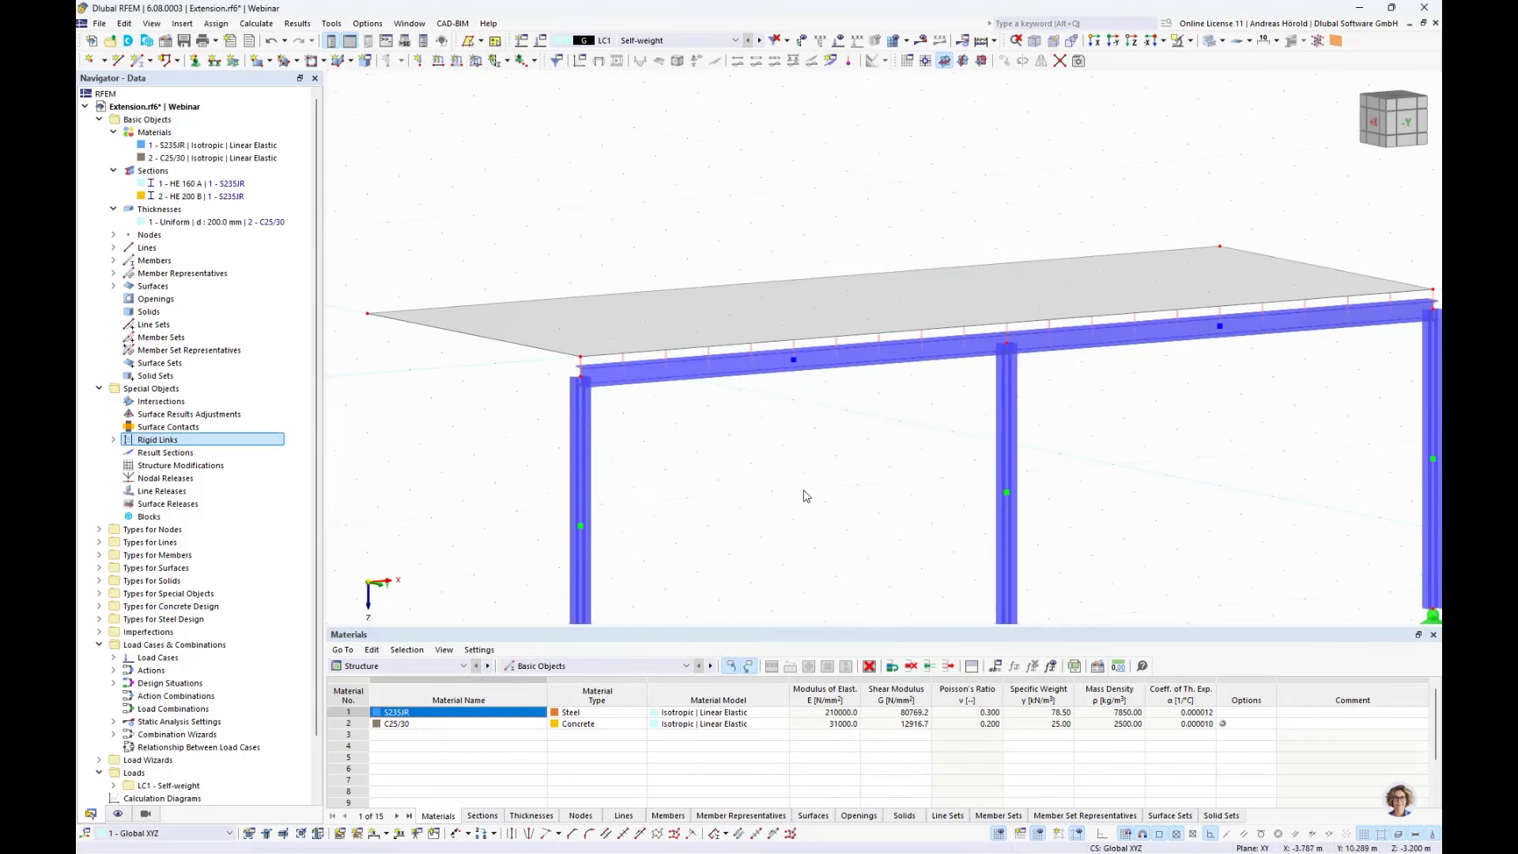
- Assign a hinged line support to the slab's long edge opposite the beams
scroll(805, 495, down, 5)
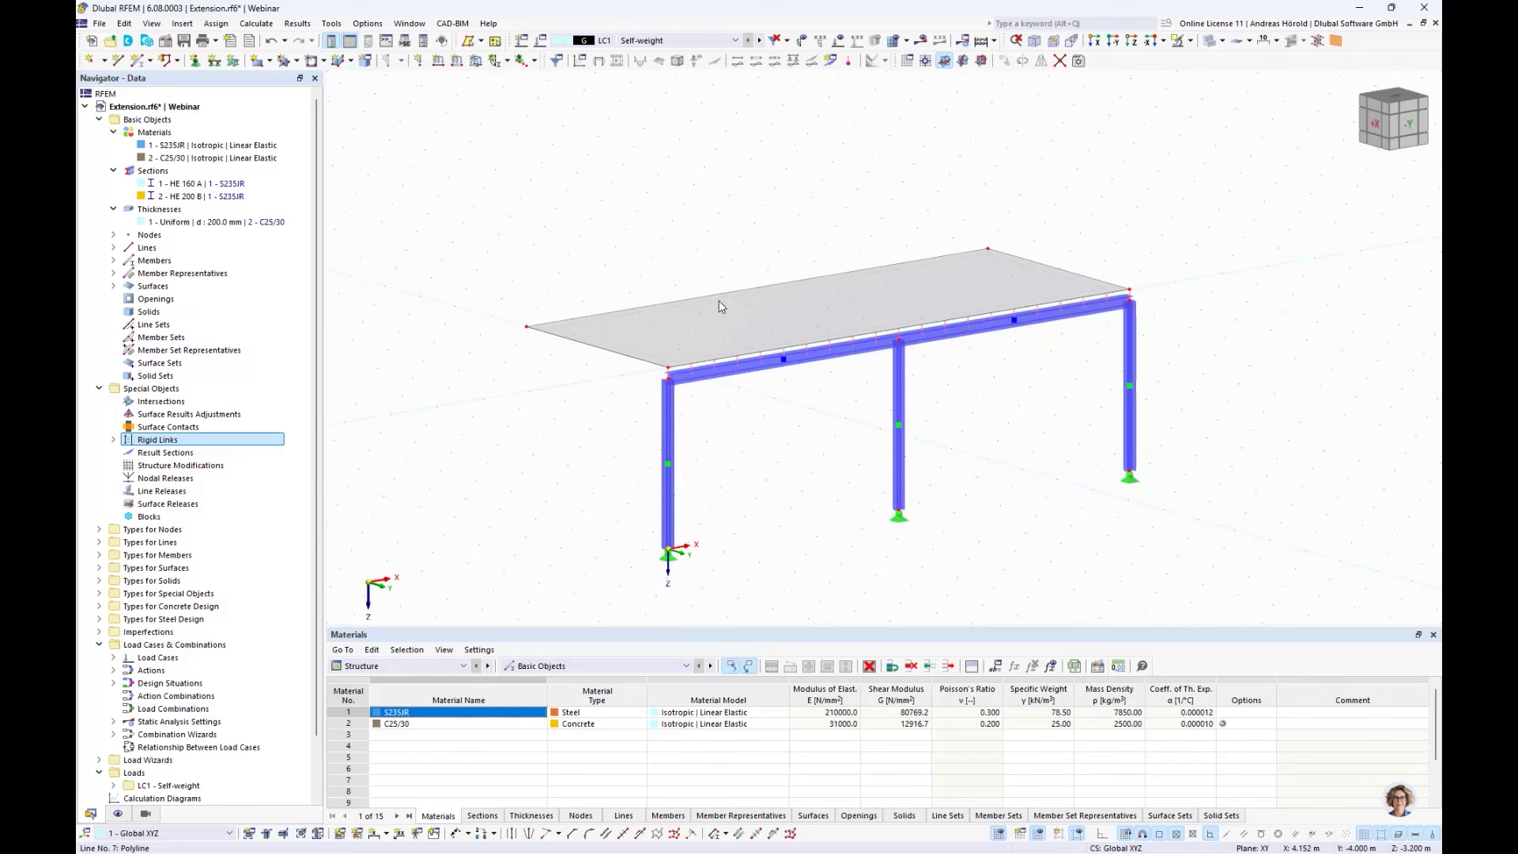
click(213, 63)
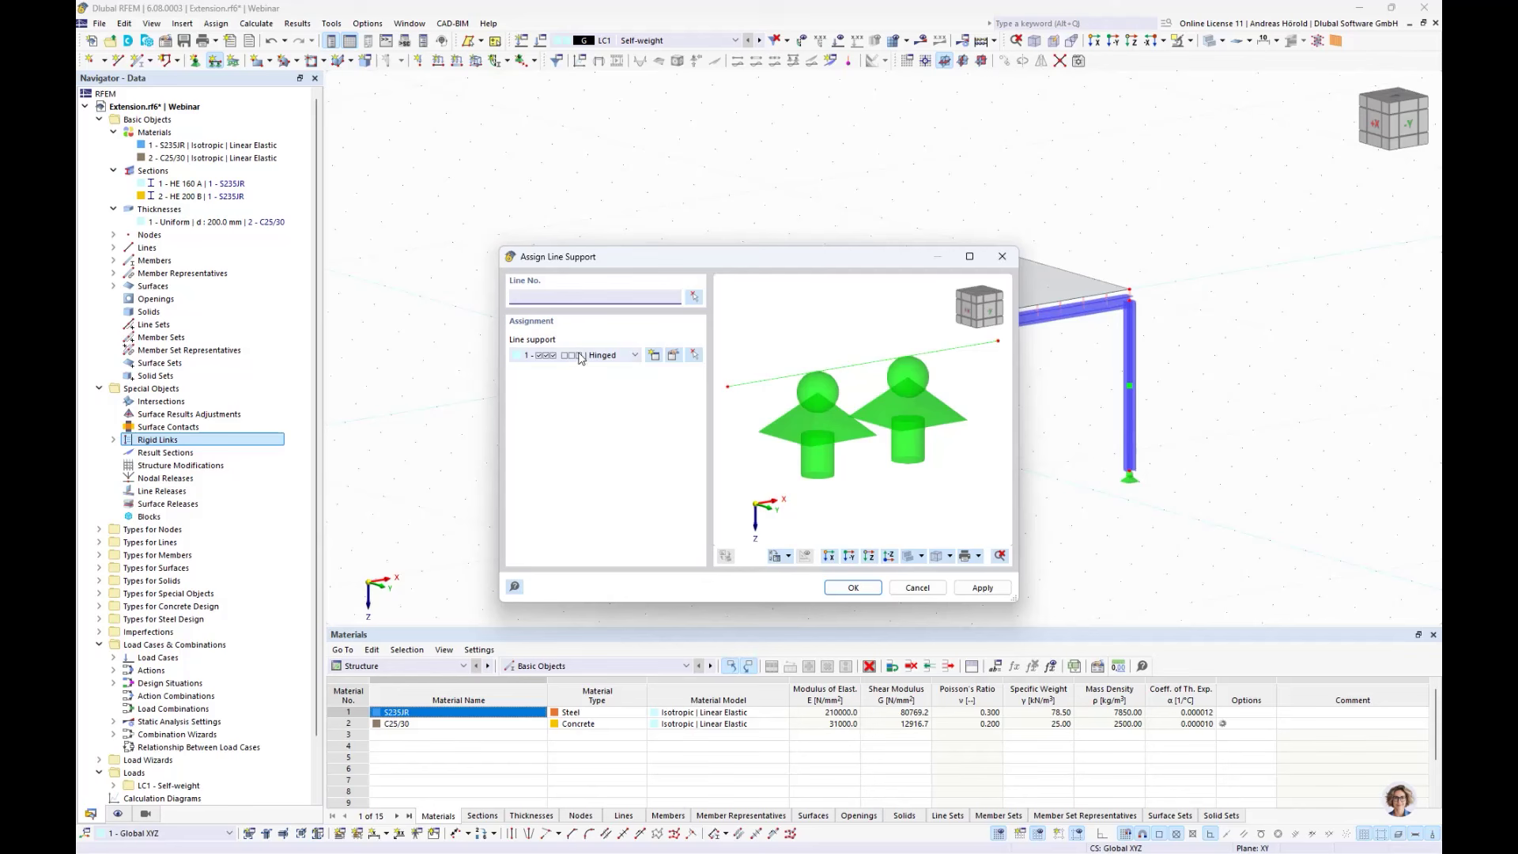
click(849, 585)
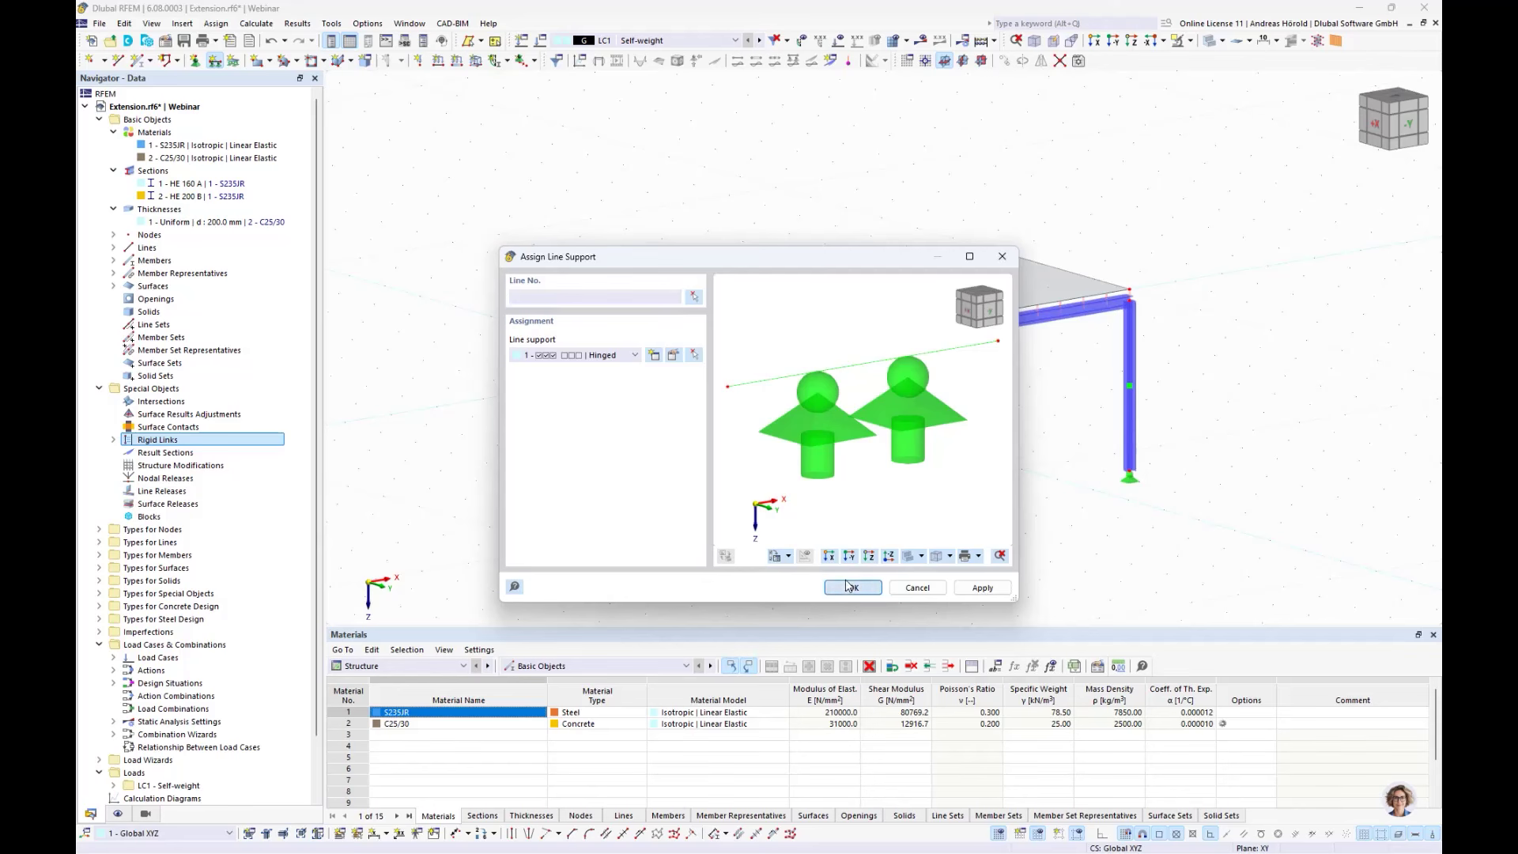
click(713, 292)
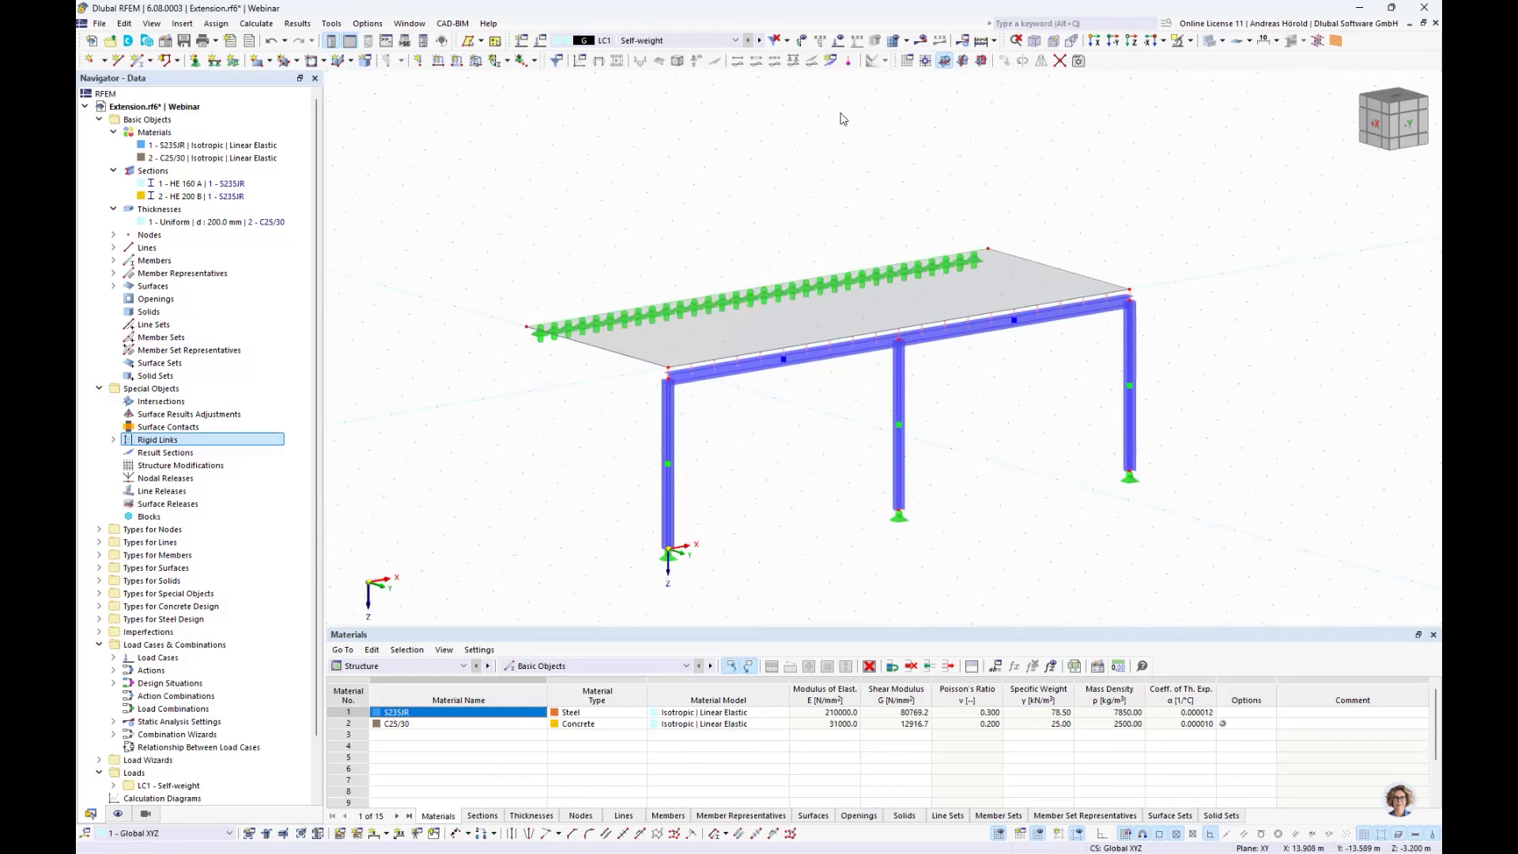
- Show the LC1 self-weight results, inspect the slab's basic internal forces for the moment my, and hide the results
click(920, 42)
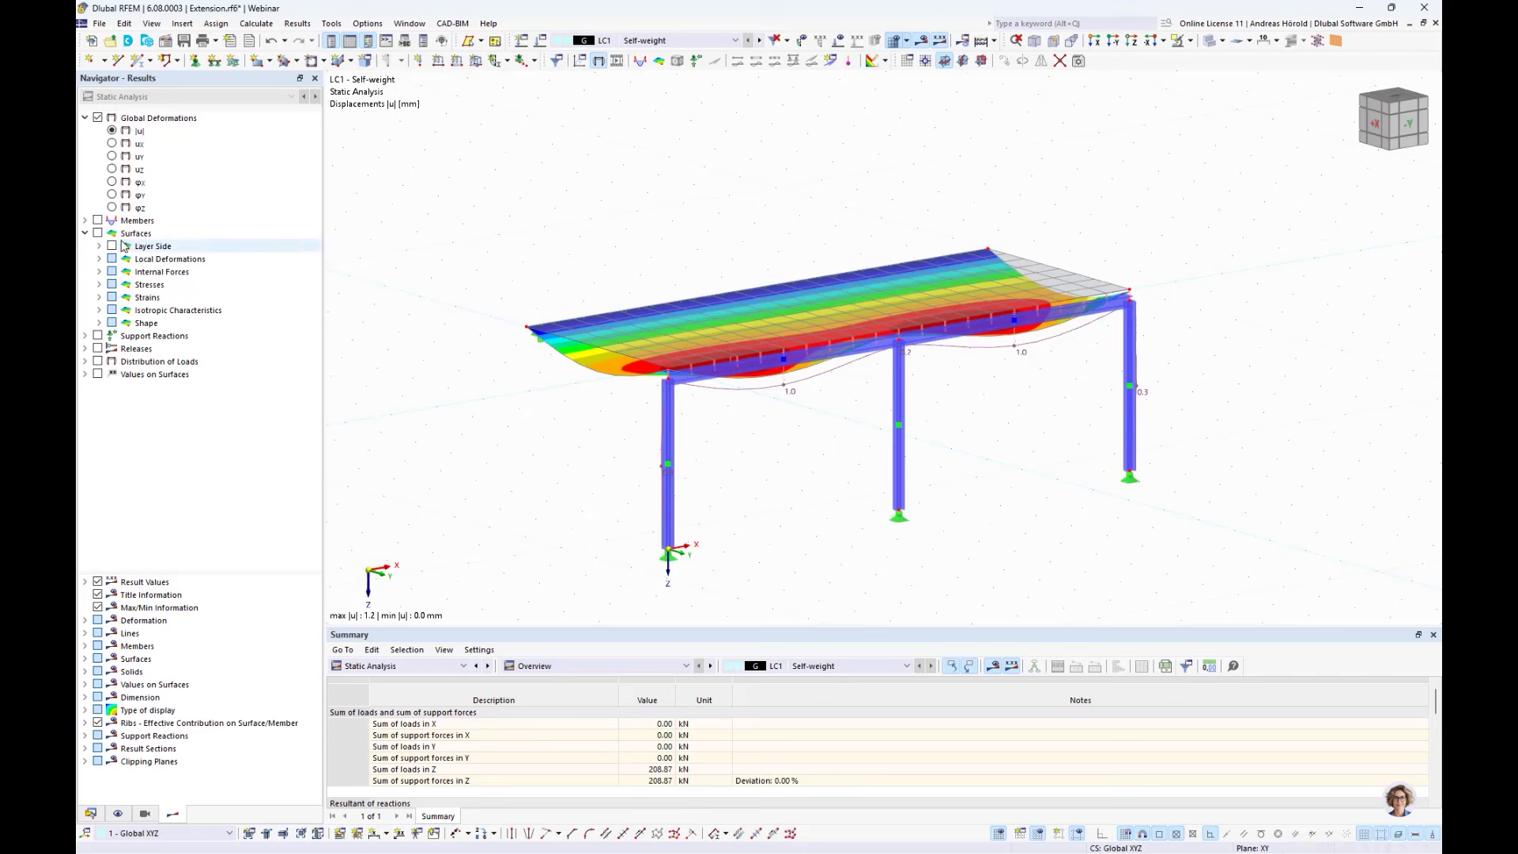
click(98, 233)
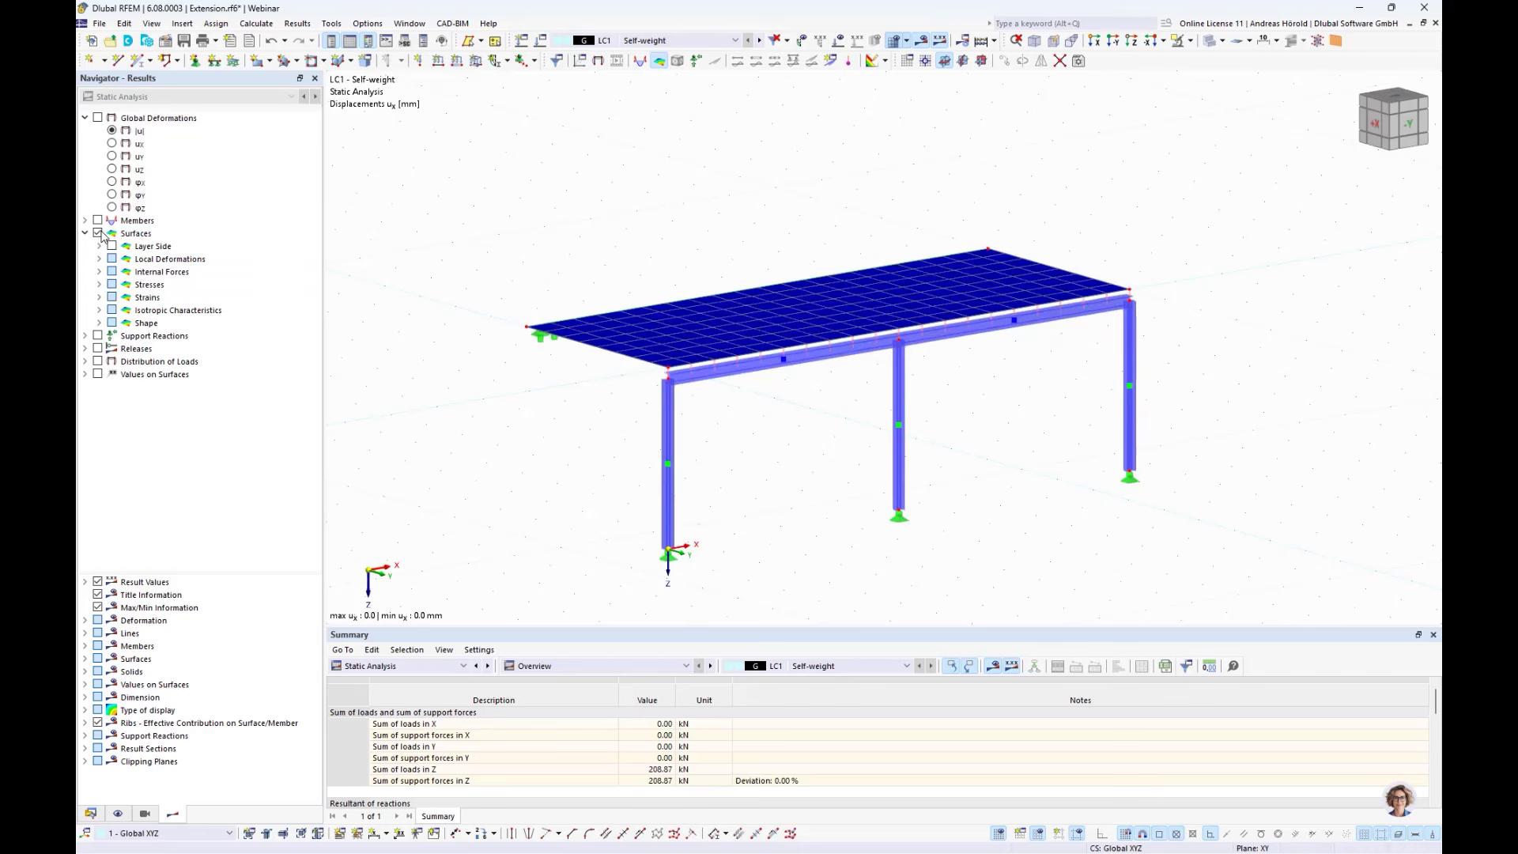
click(98, 271)
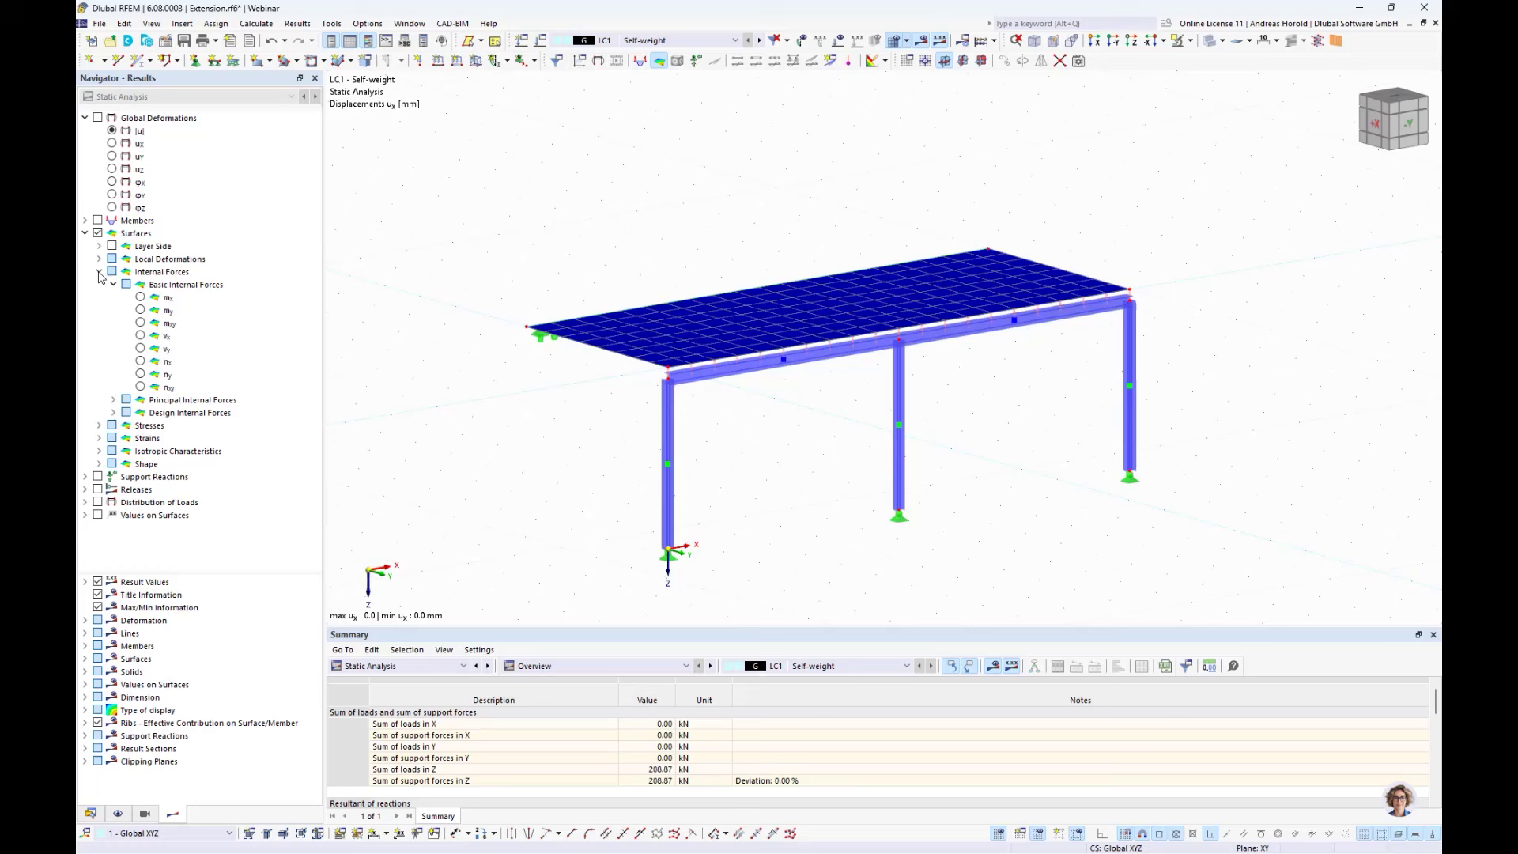
click(140, 310)
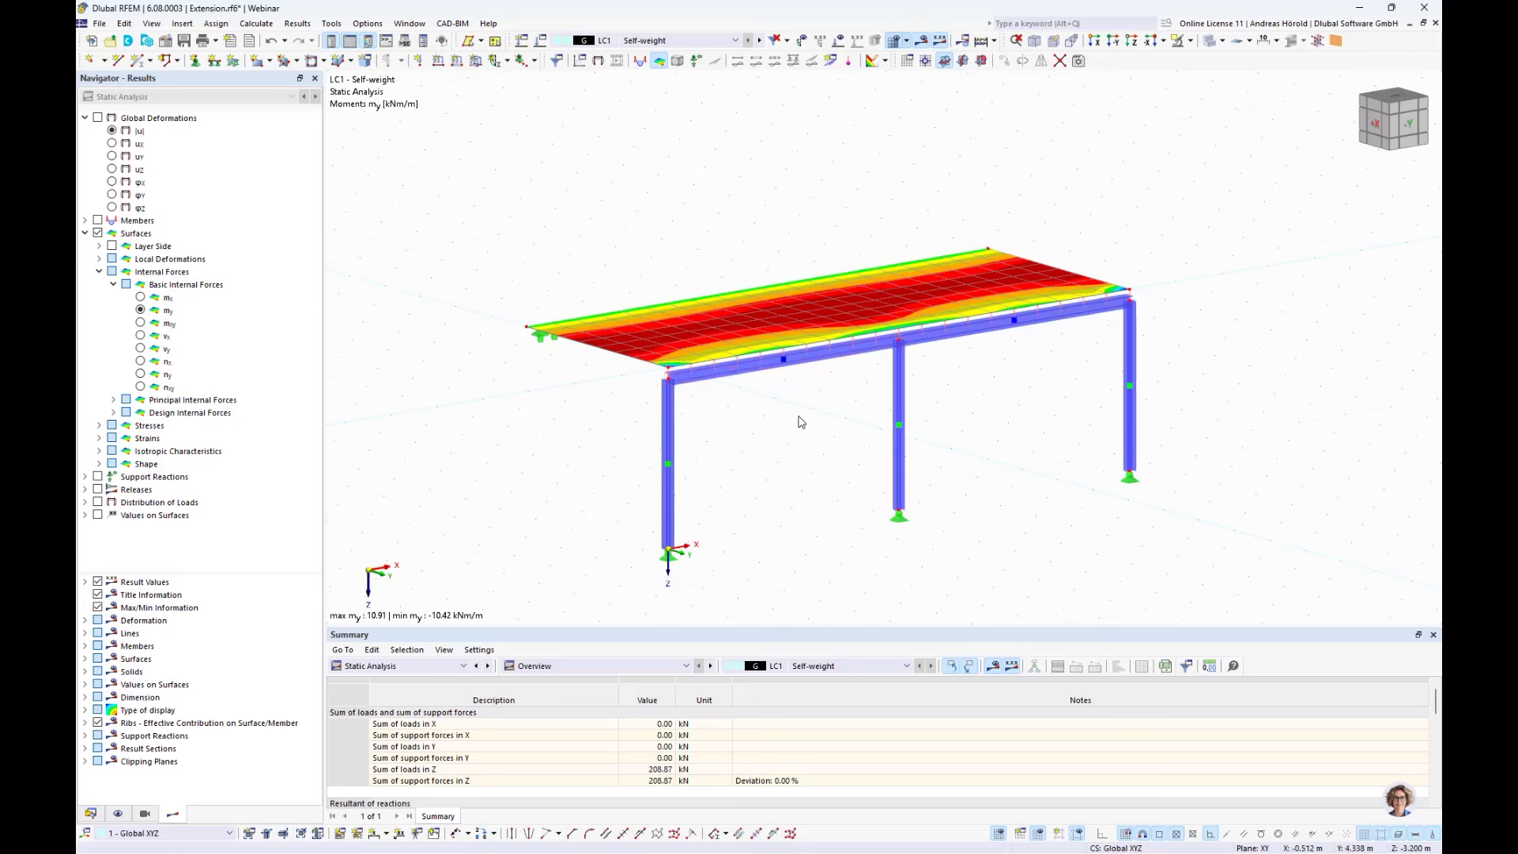
ctrl+middle_drag(798, 421, 813, 508)
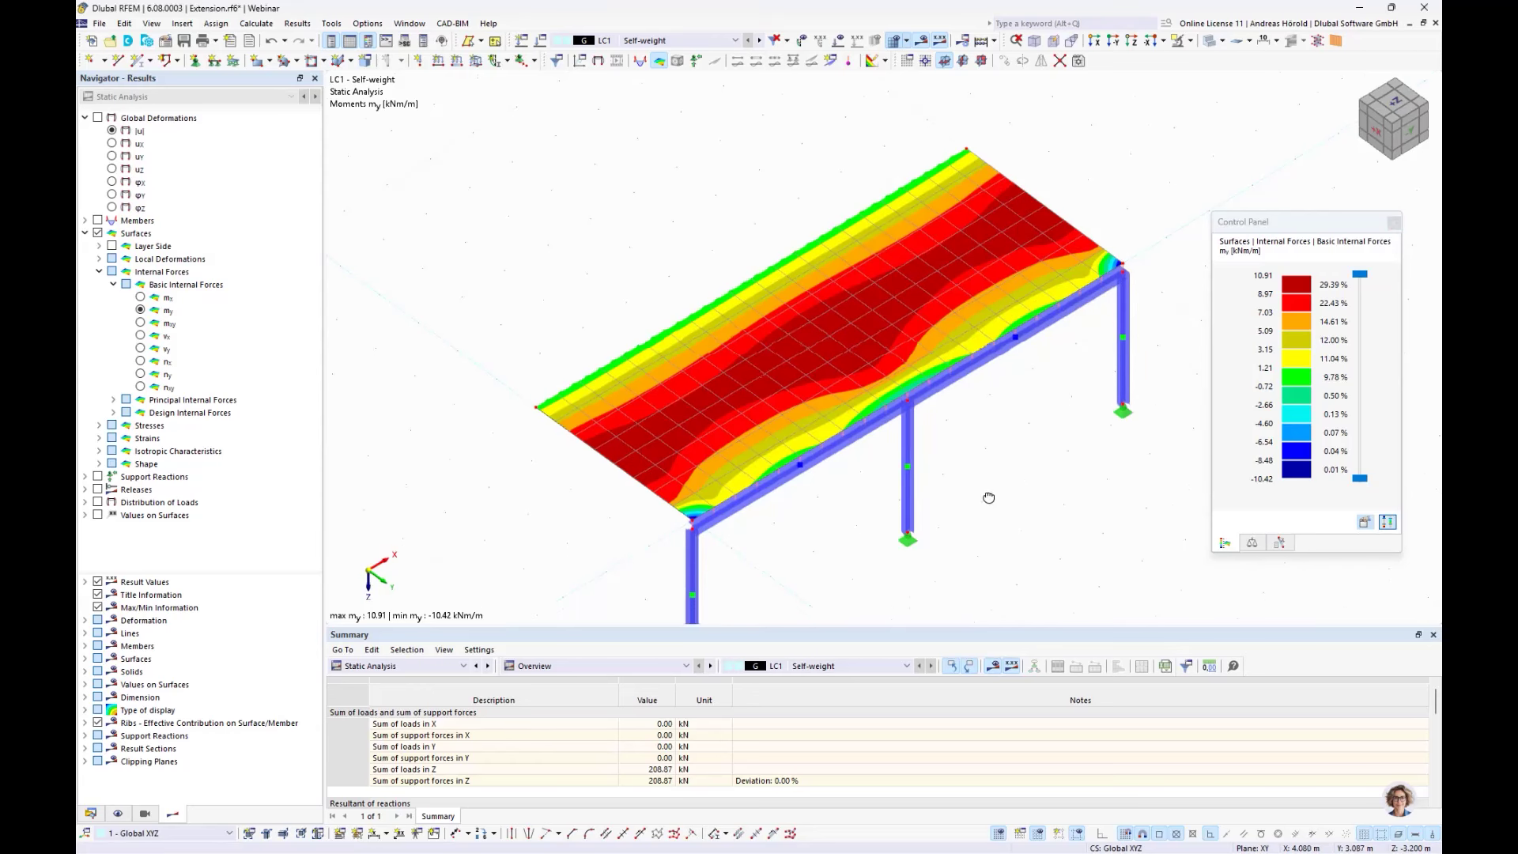
ctrl+middle_drag(986, 498, 933, 156)
click(922, 41)
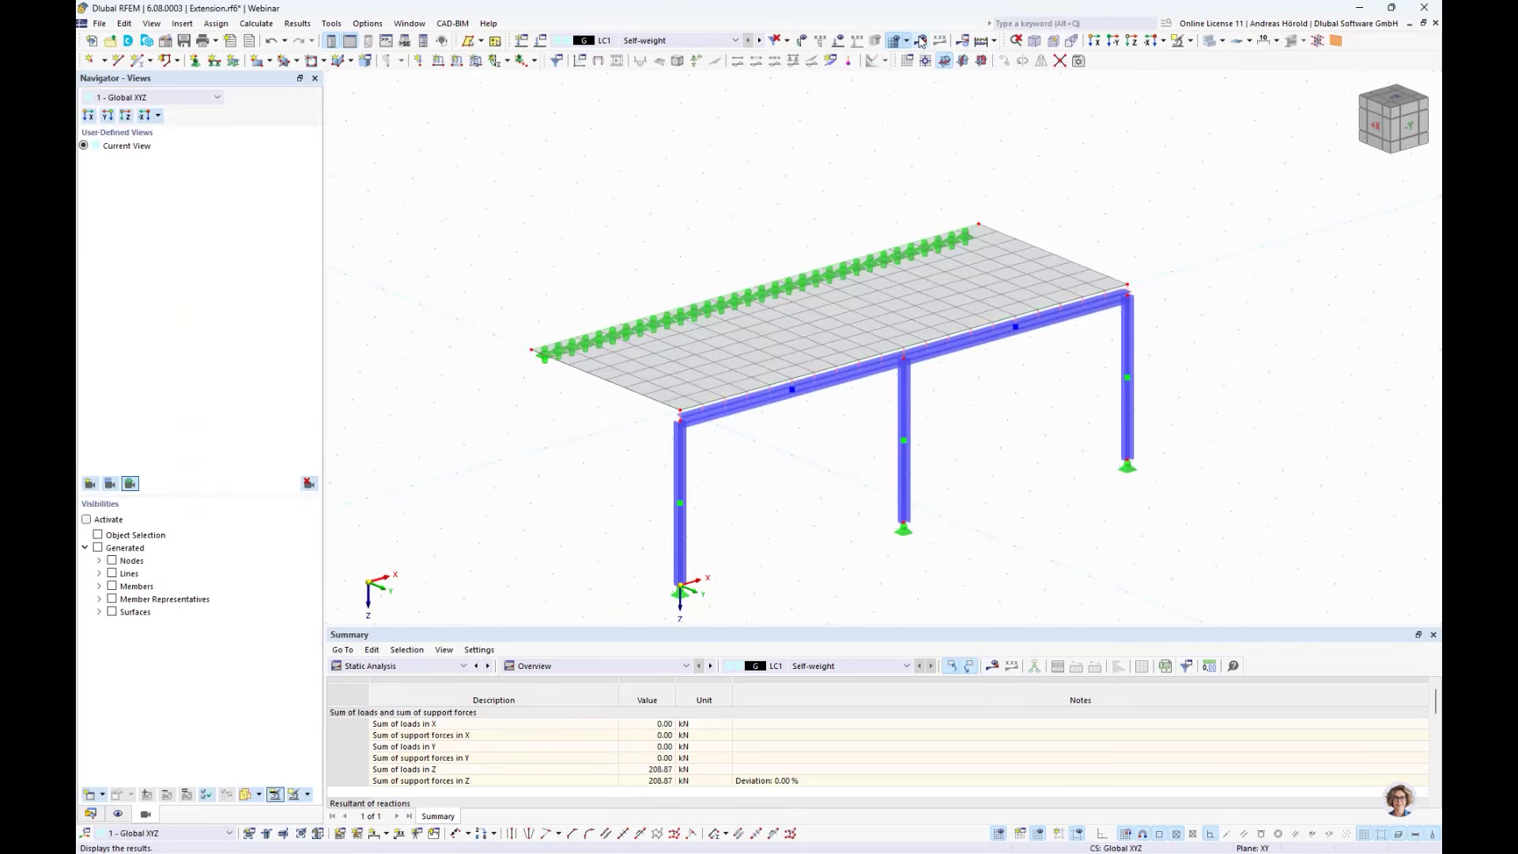
- Create a rectangular surface with Load Transfer stiffness closing the end wall from the first column's base at the origin to the slab's supported corner
middle_drag(1017, 537, 999, 484)
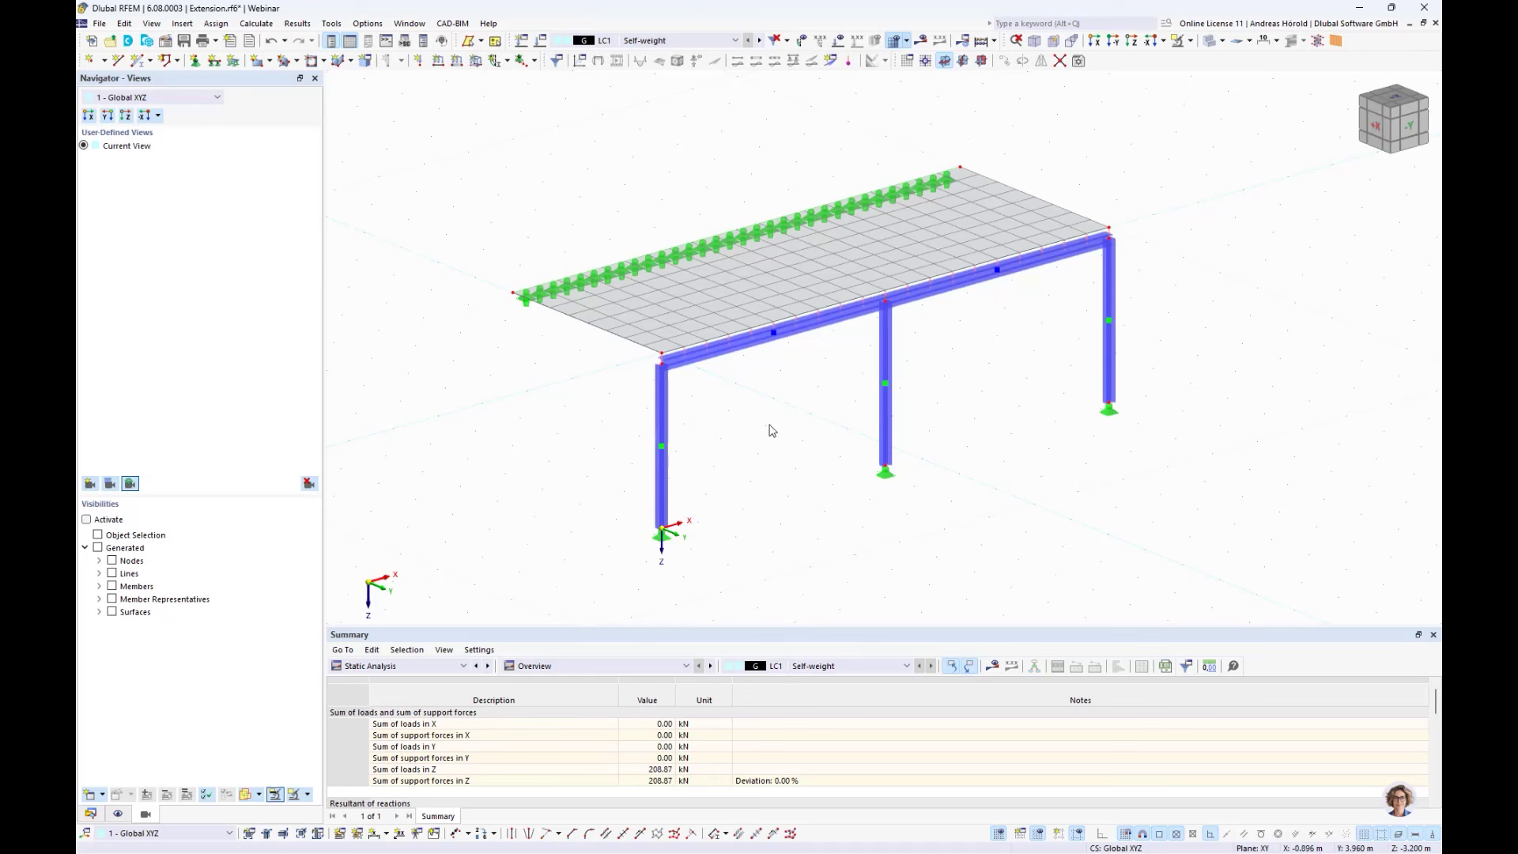
click(258, 64)
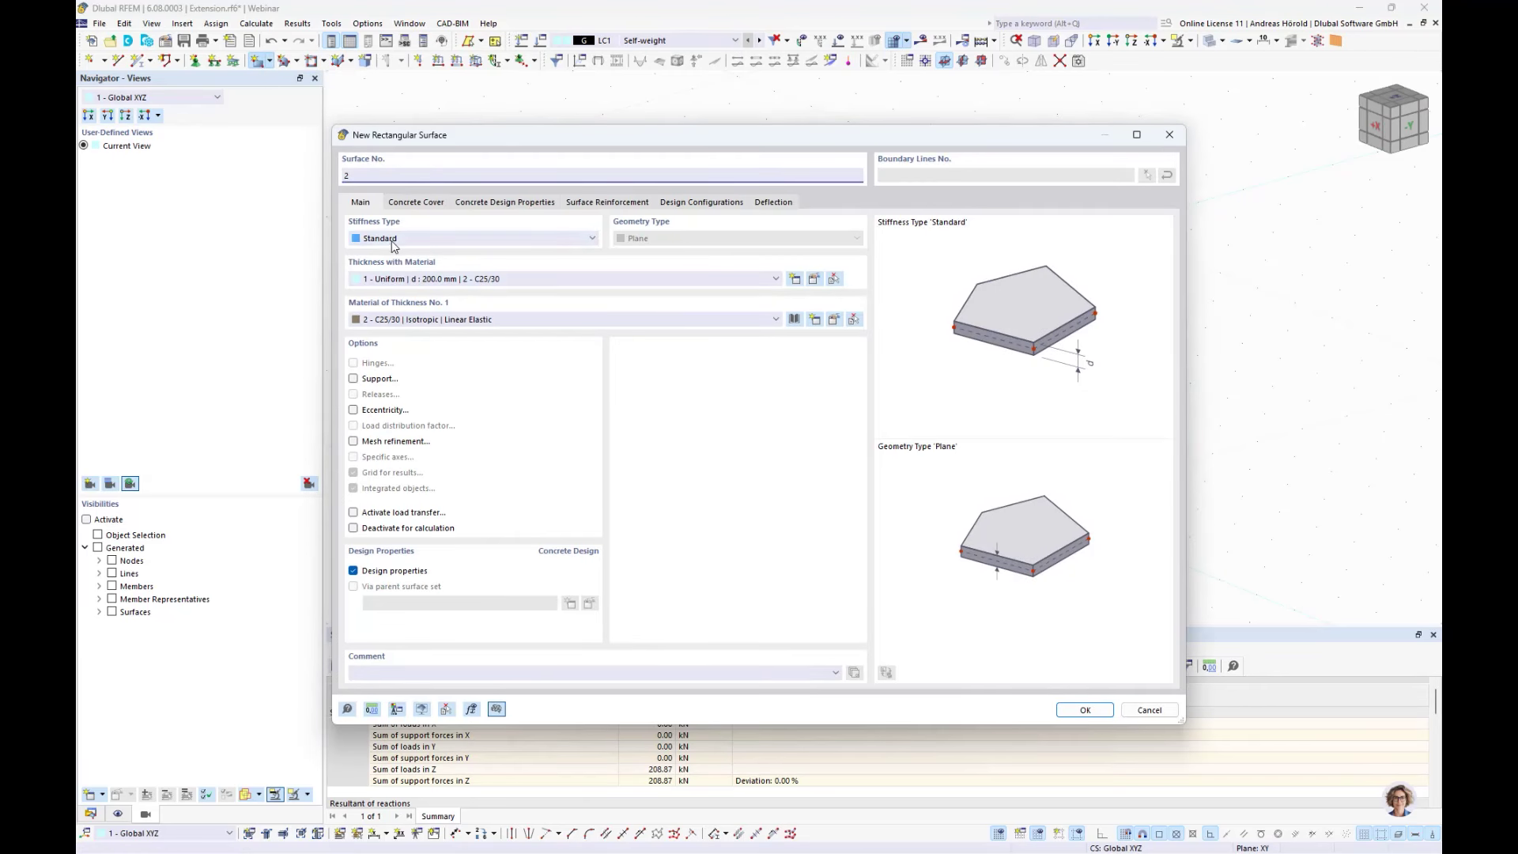
click(415, 239)
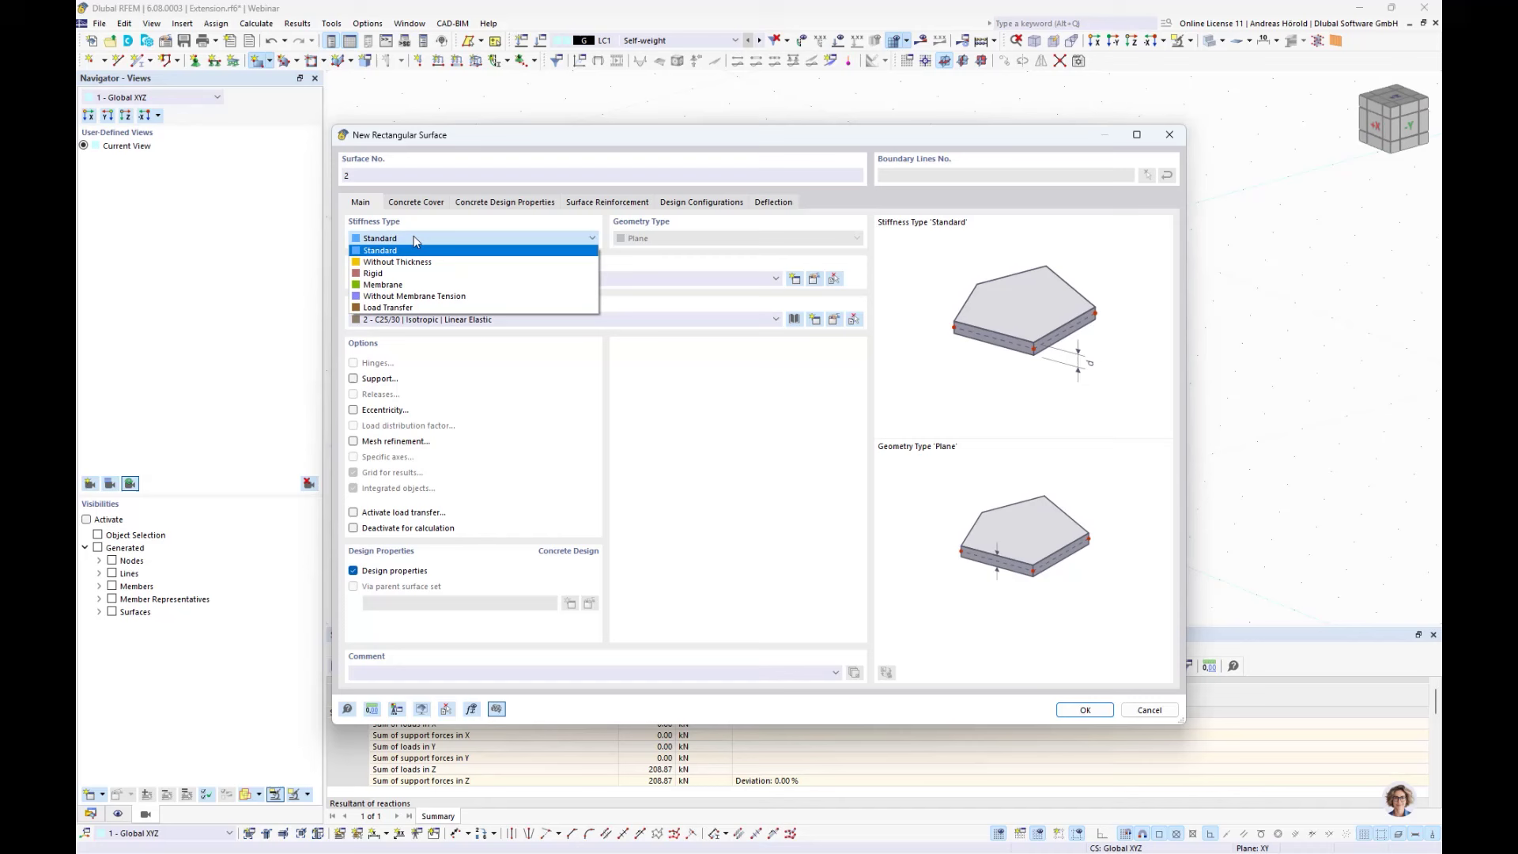
click(423, 307)
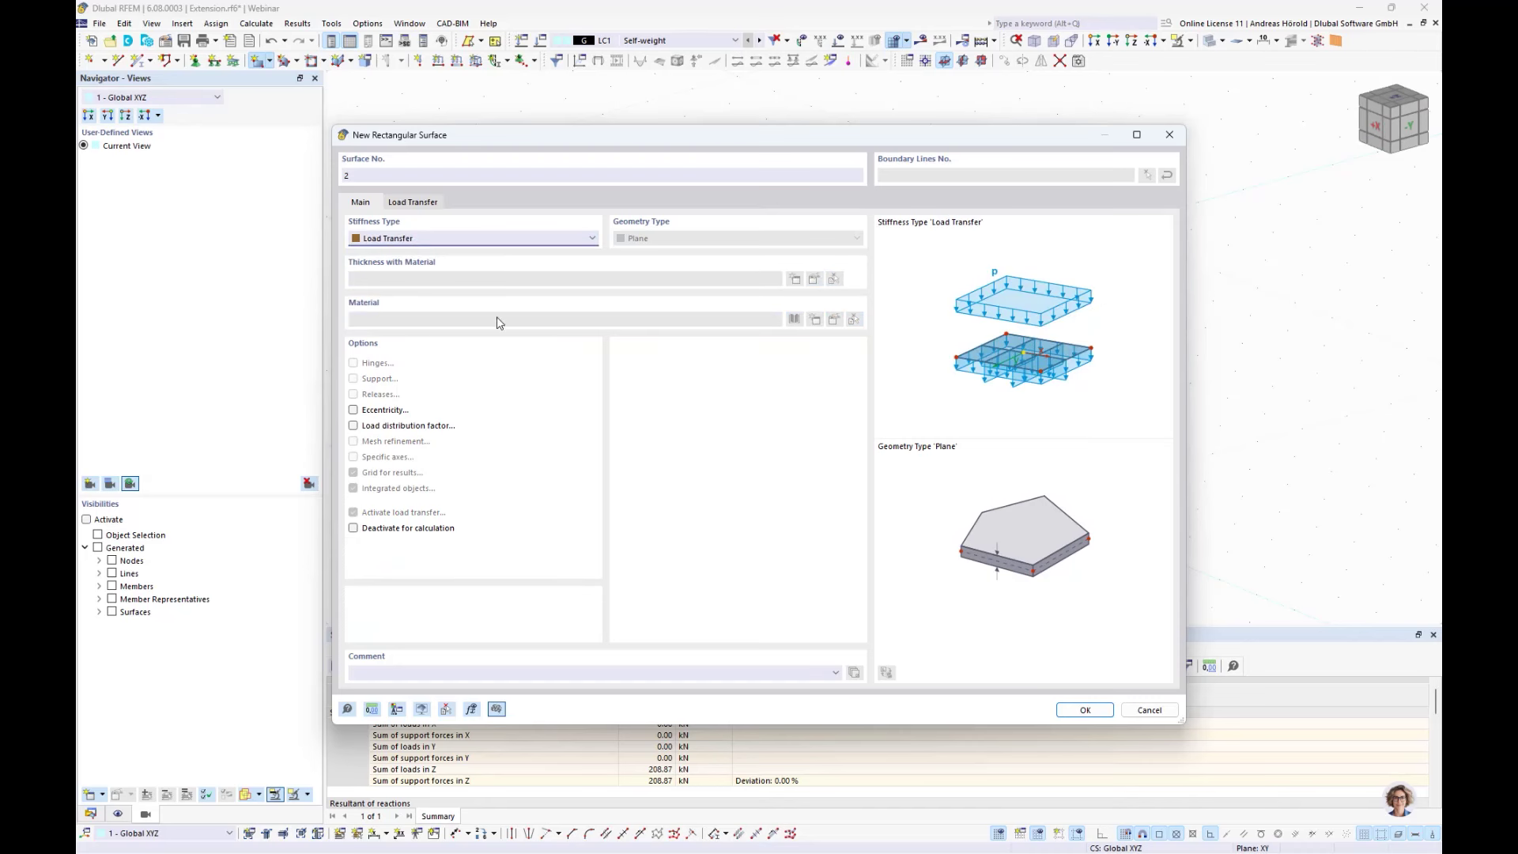
click(1080, 709)
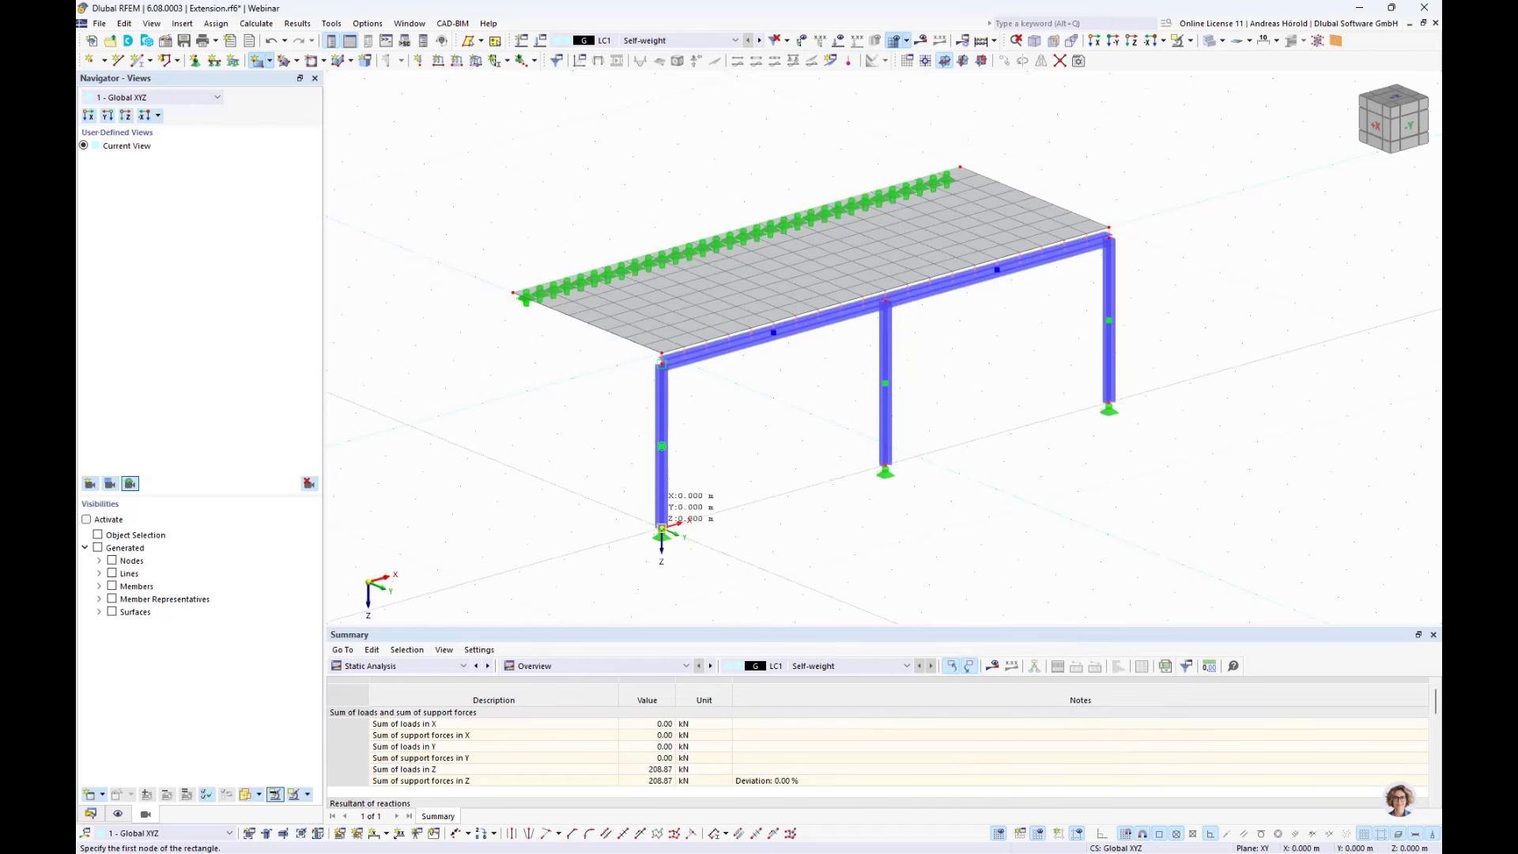
click(662, 527)
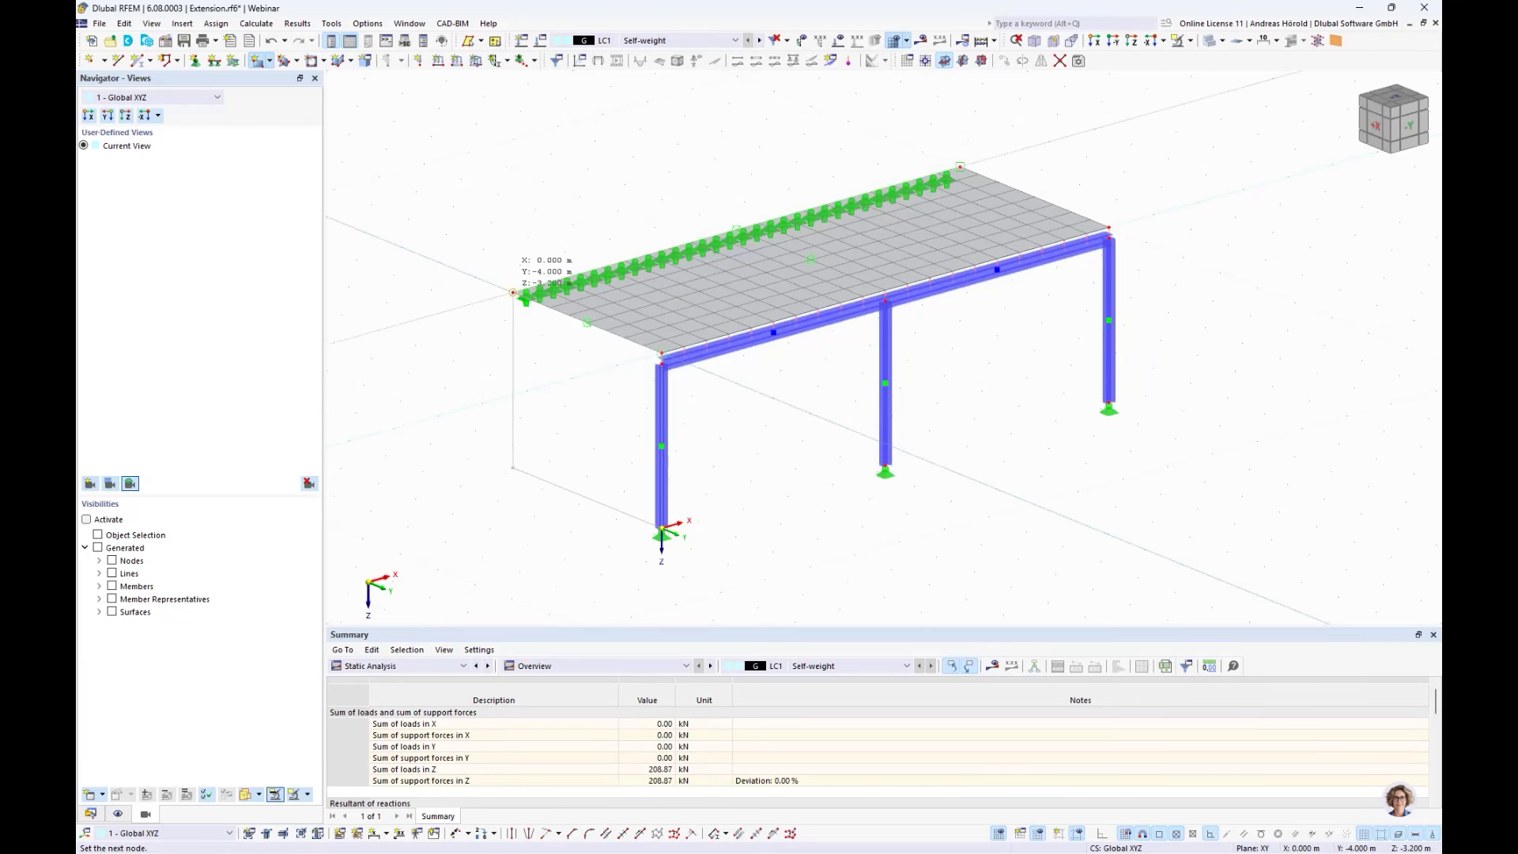
click(513, 293)
click(816, 493)
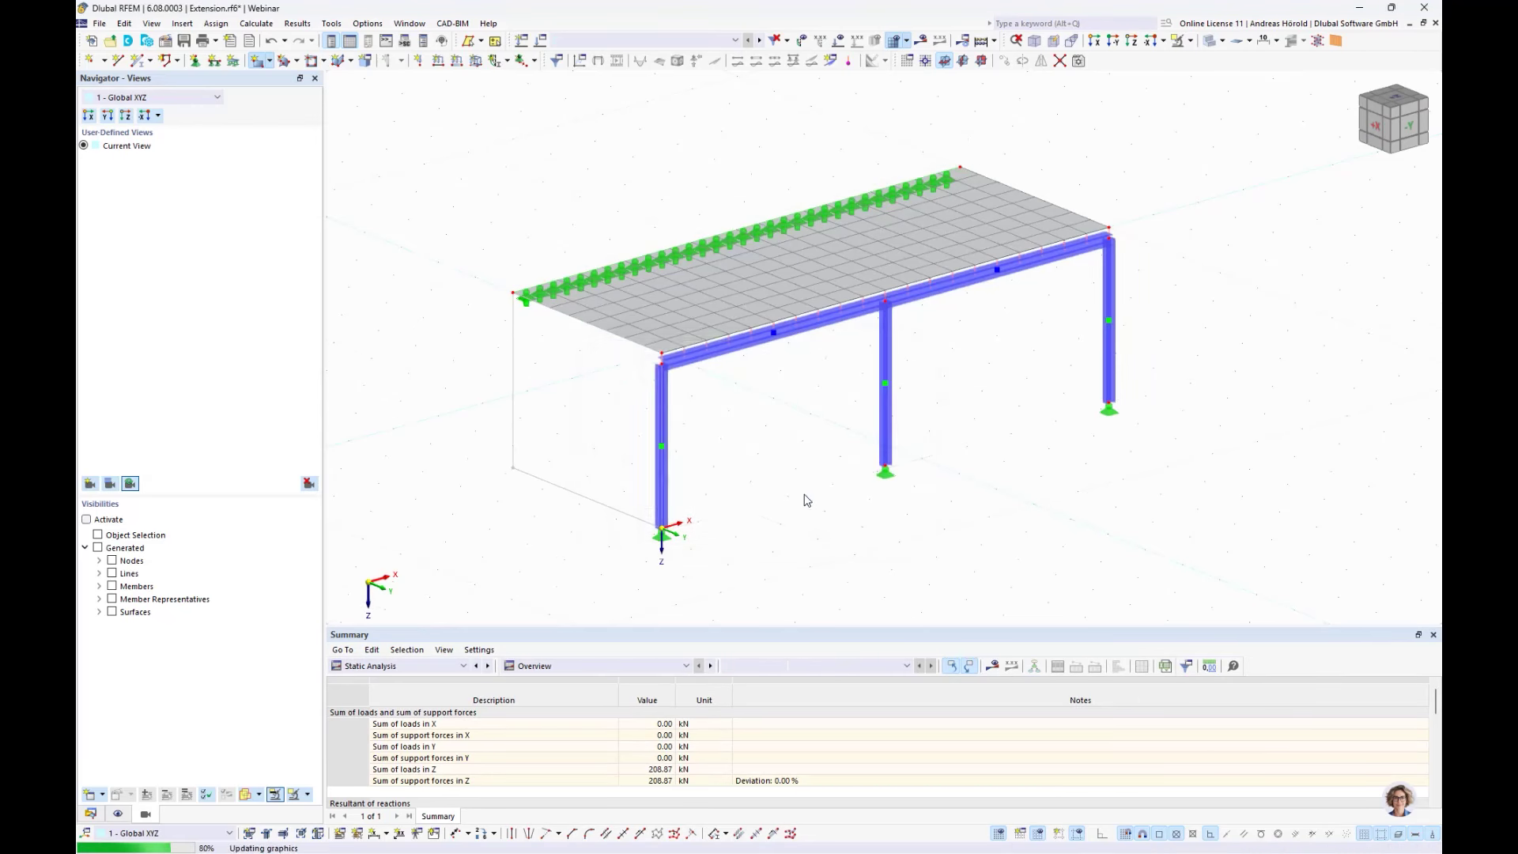
- Add two more load transfer surfaces, one across the front column row and one closing the opposite end beside the last column
click(662, 527)
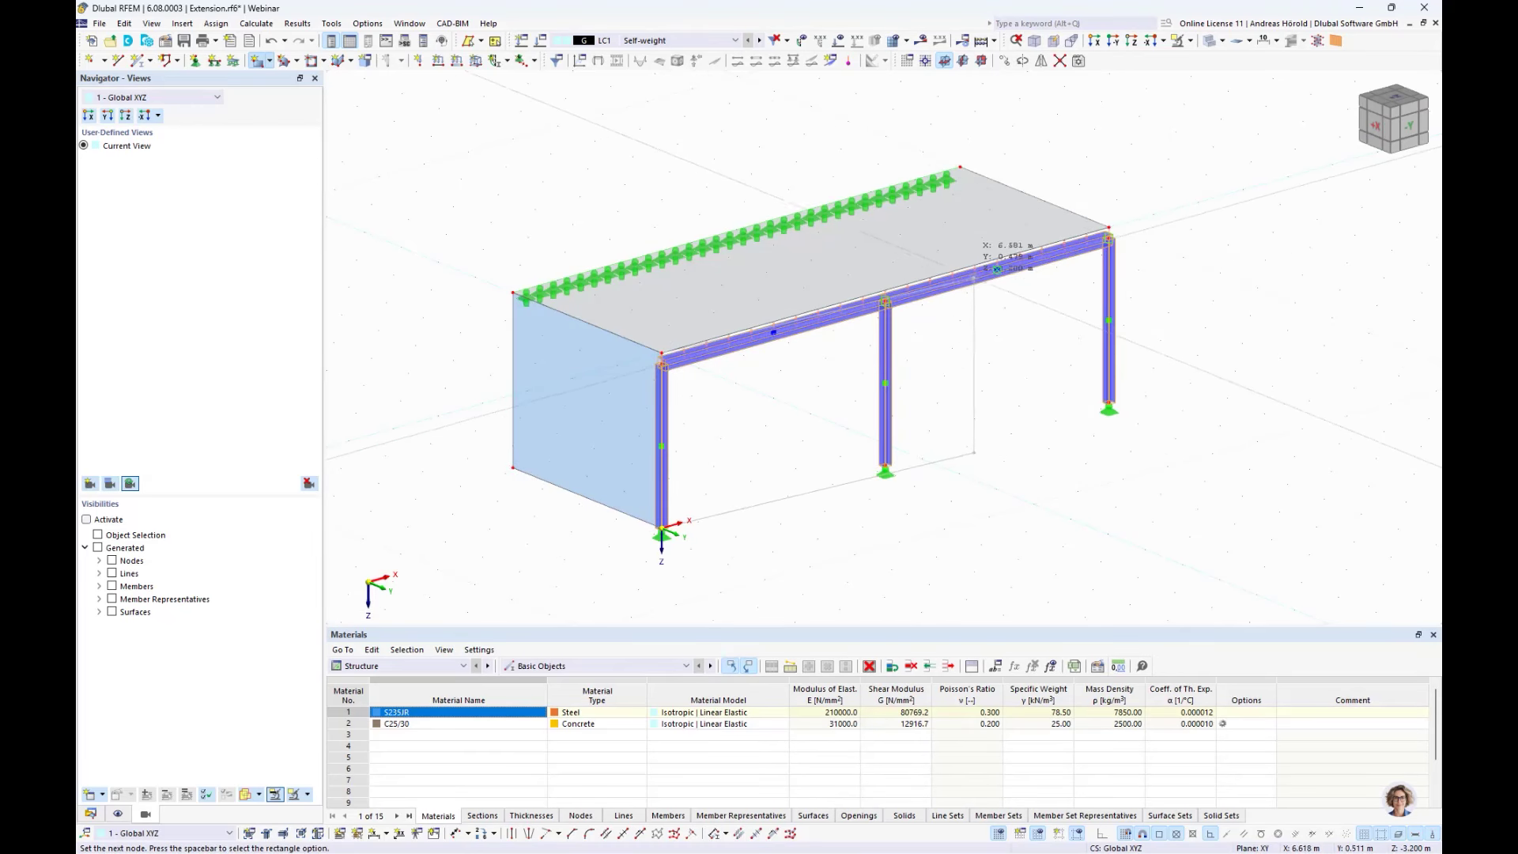
click(1107, 235)
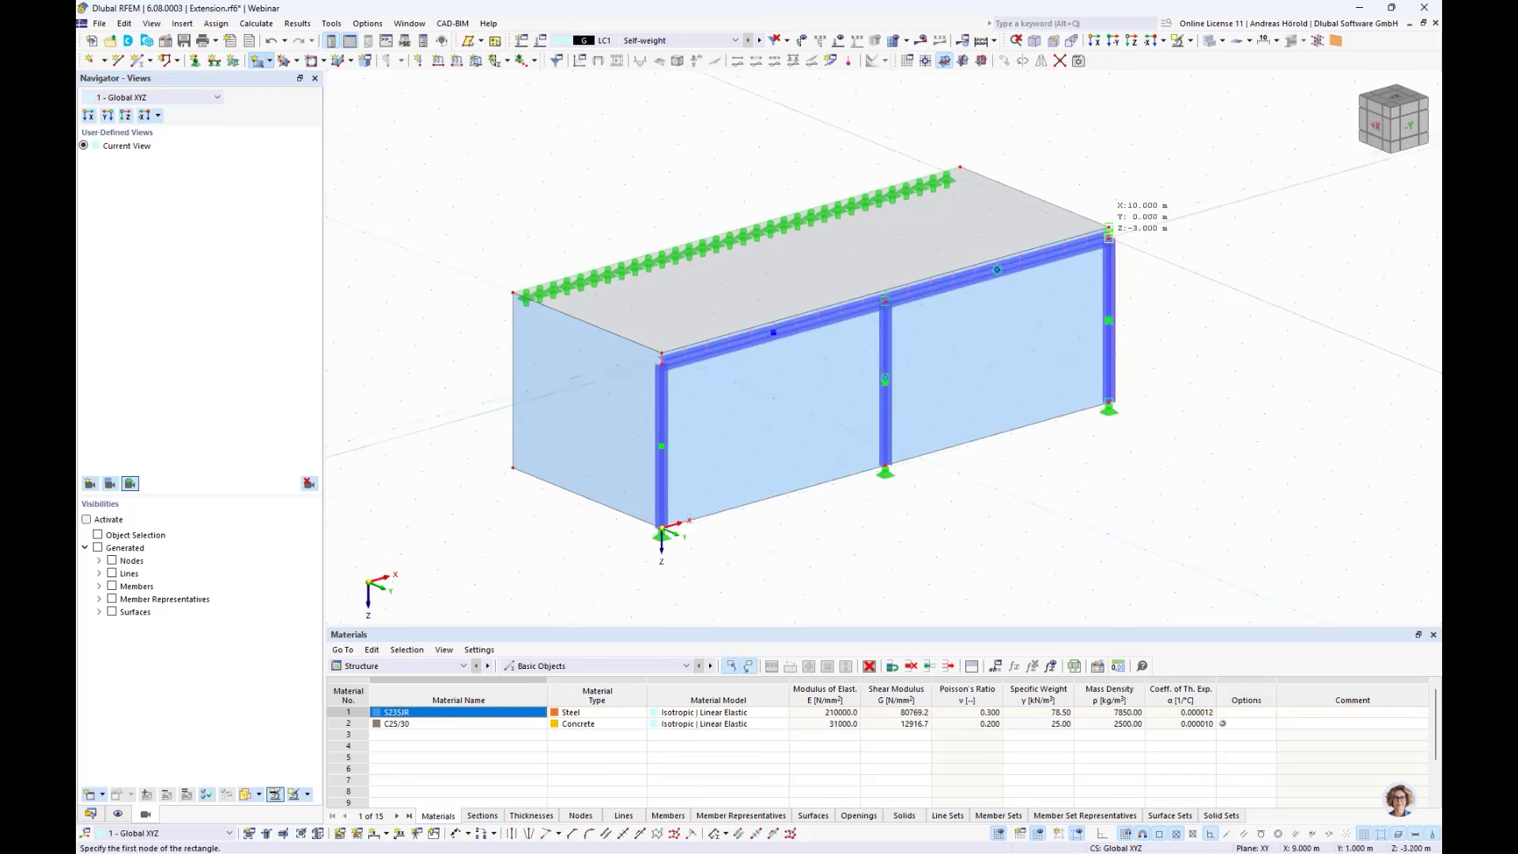
ctrl+middle_drag(1130, 387, 783, 387)
click(751, 526)
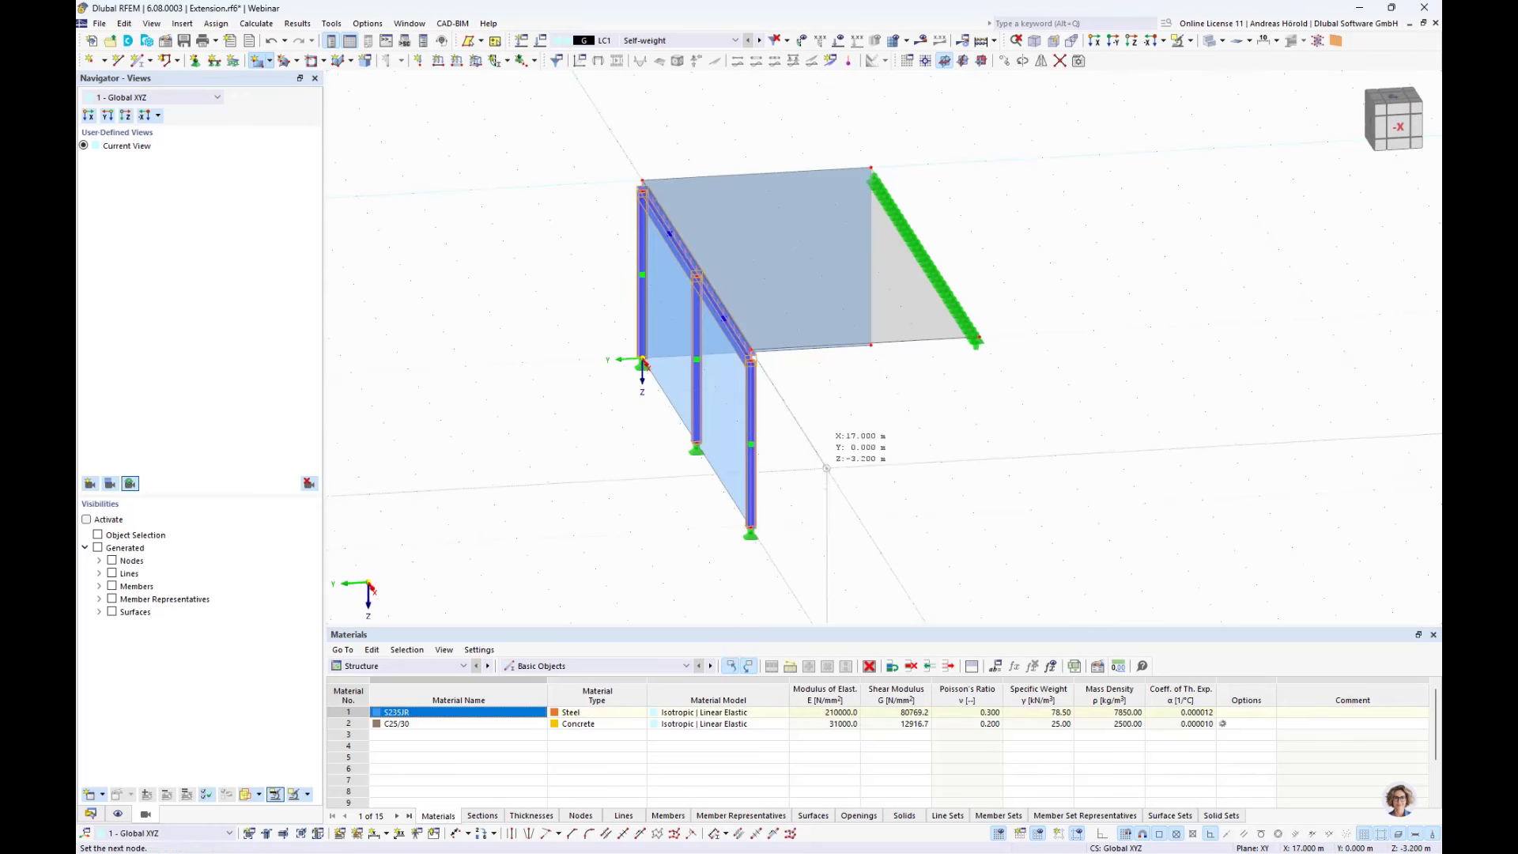
click(978, 339)
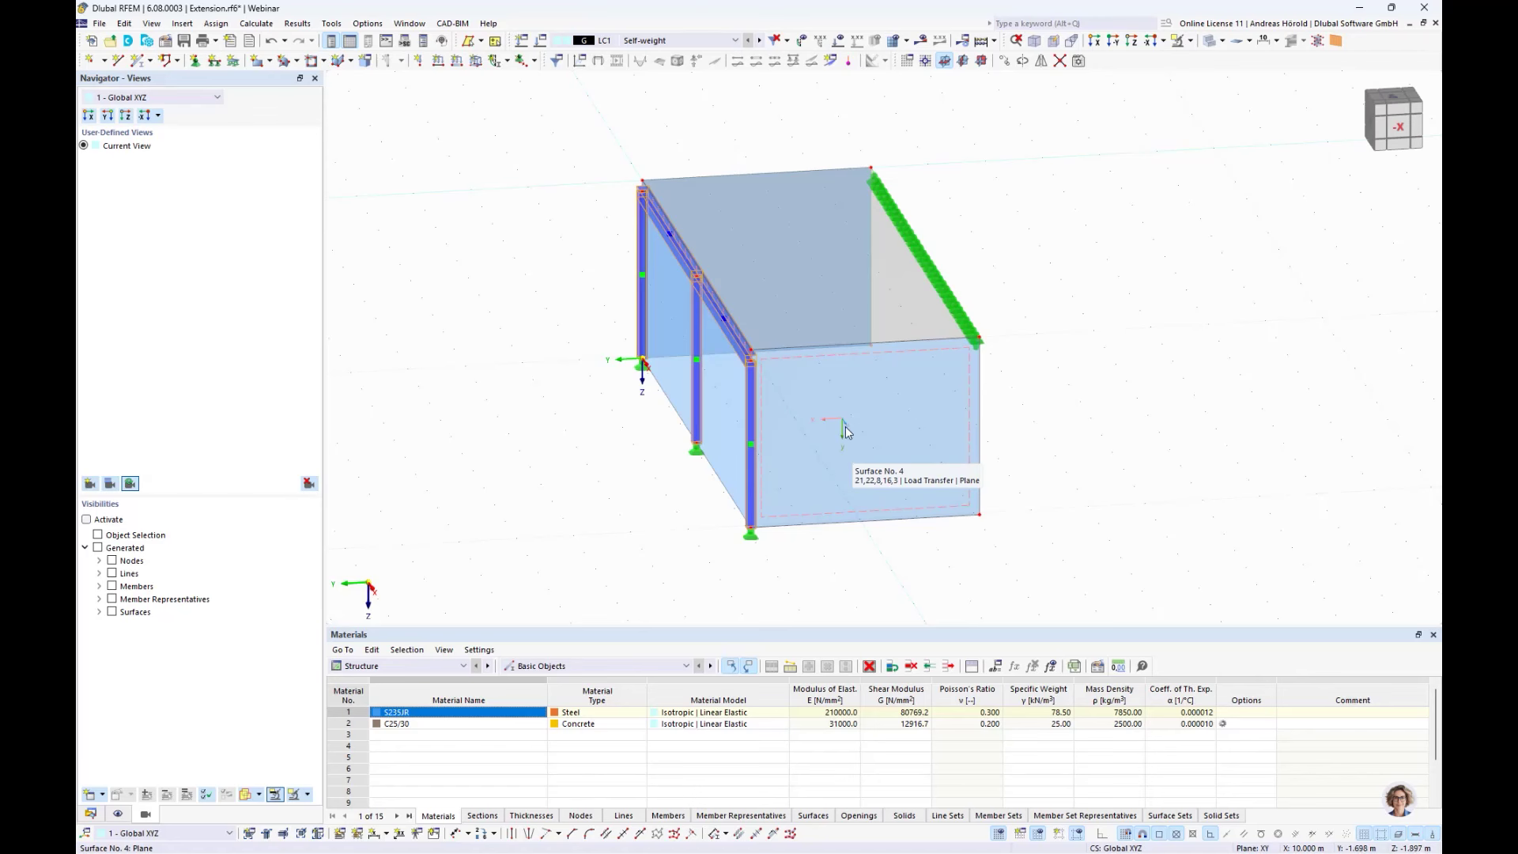
- Set the load transfer direction of all three load transfer wall surfaces to y | Stripes in one joint edit
scroll(845, 444, up, 3)
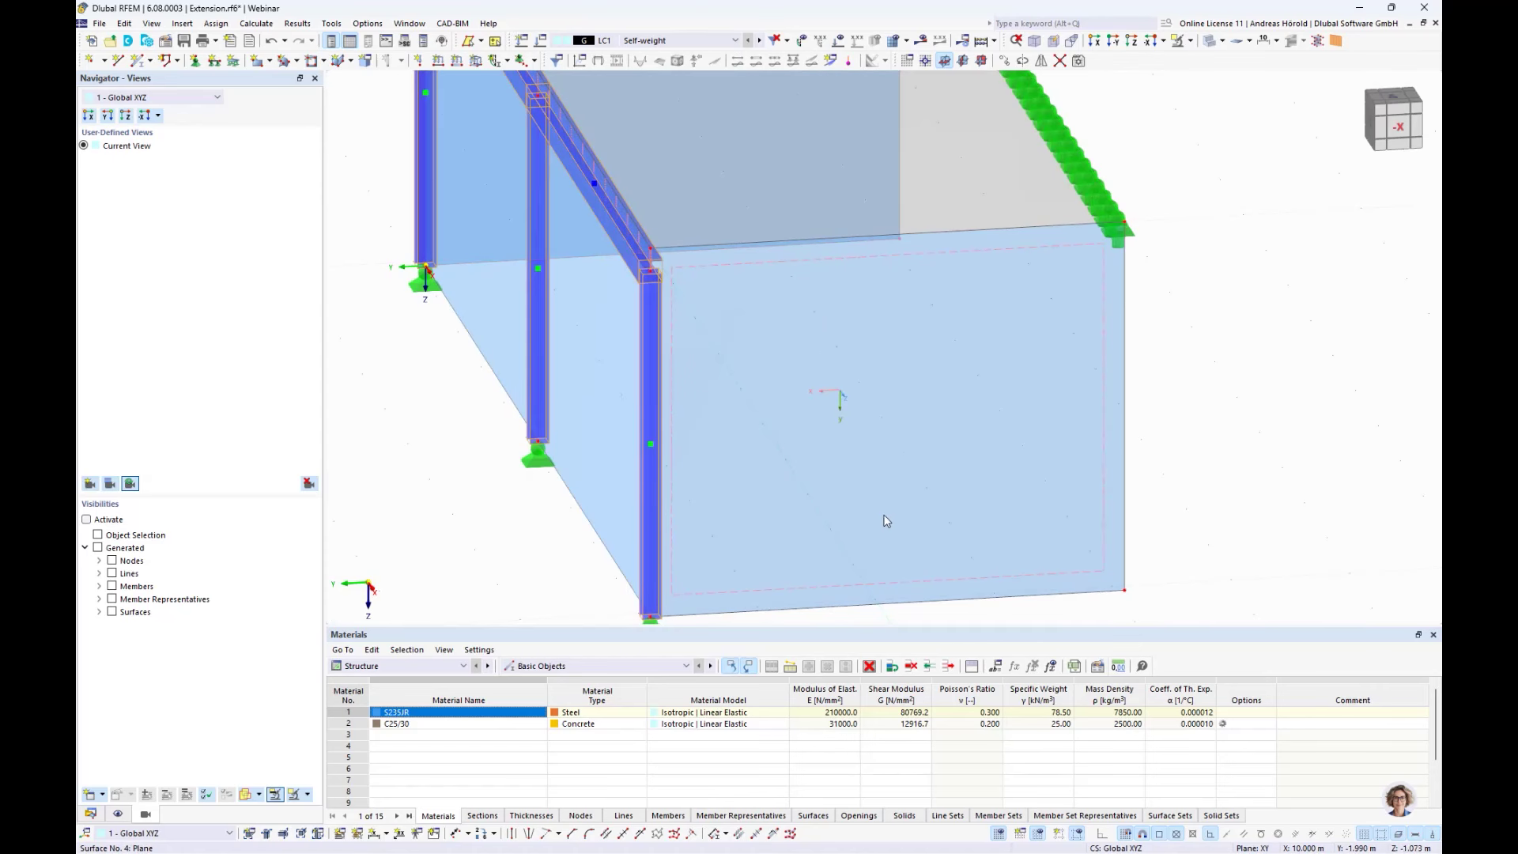
scroll(884, 476, down, 5)
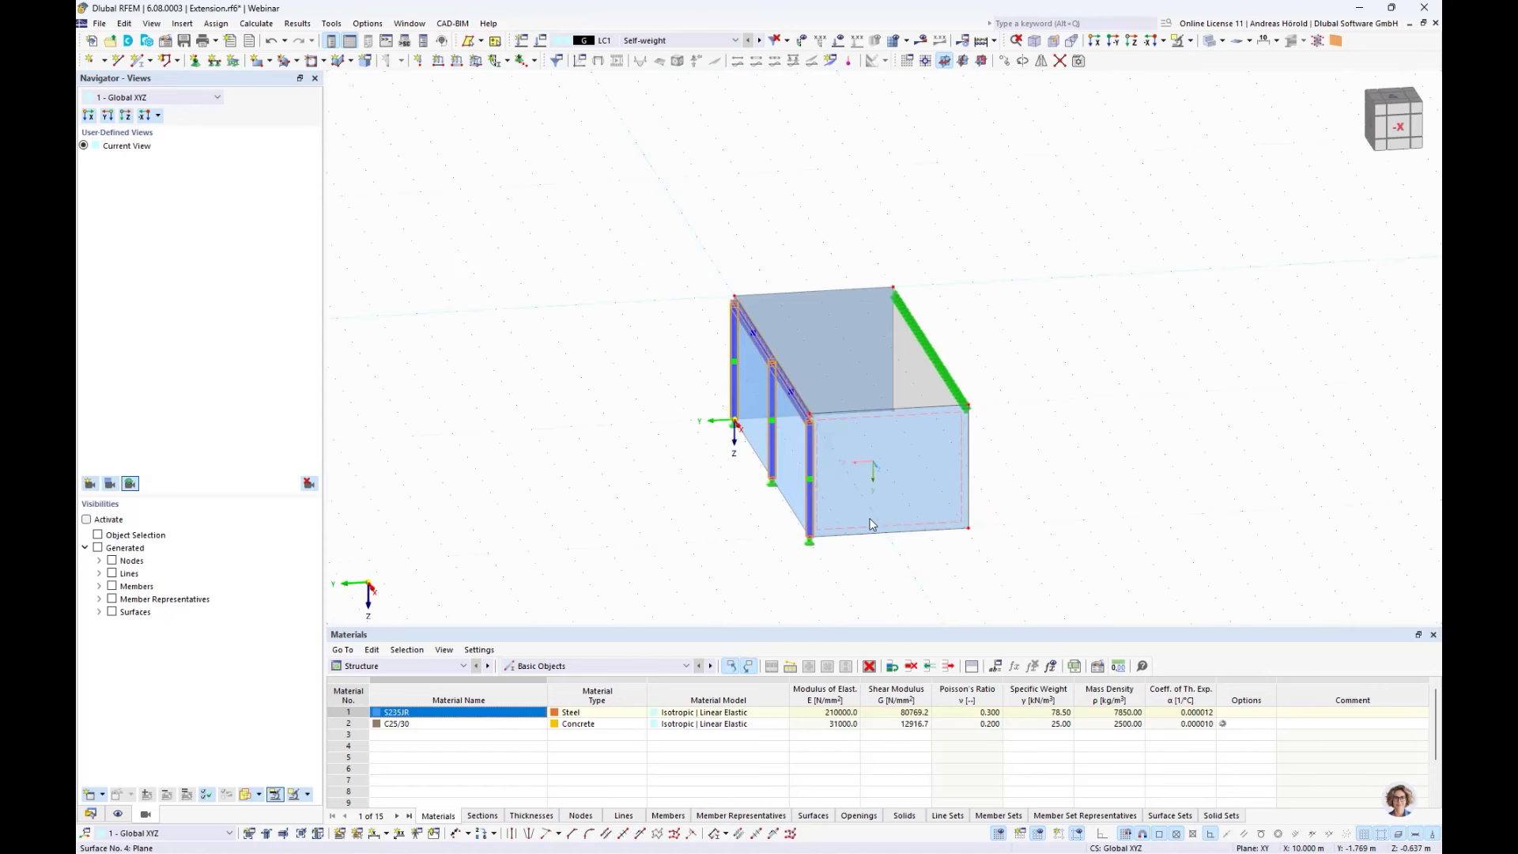
ctrl+middle_drag(870, 517, 982, 486)
click(997, 428)
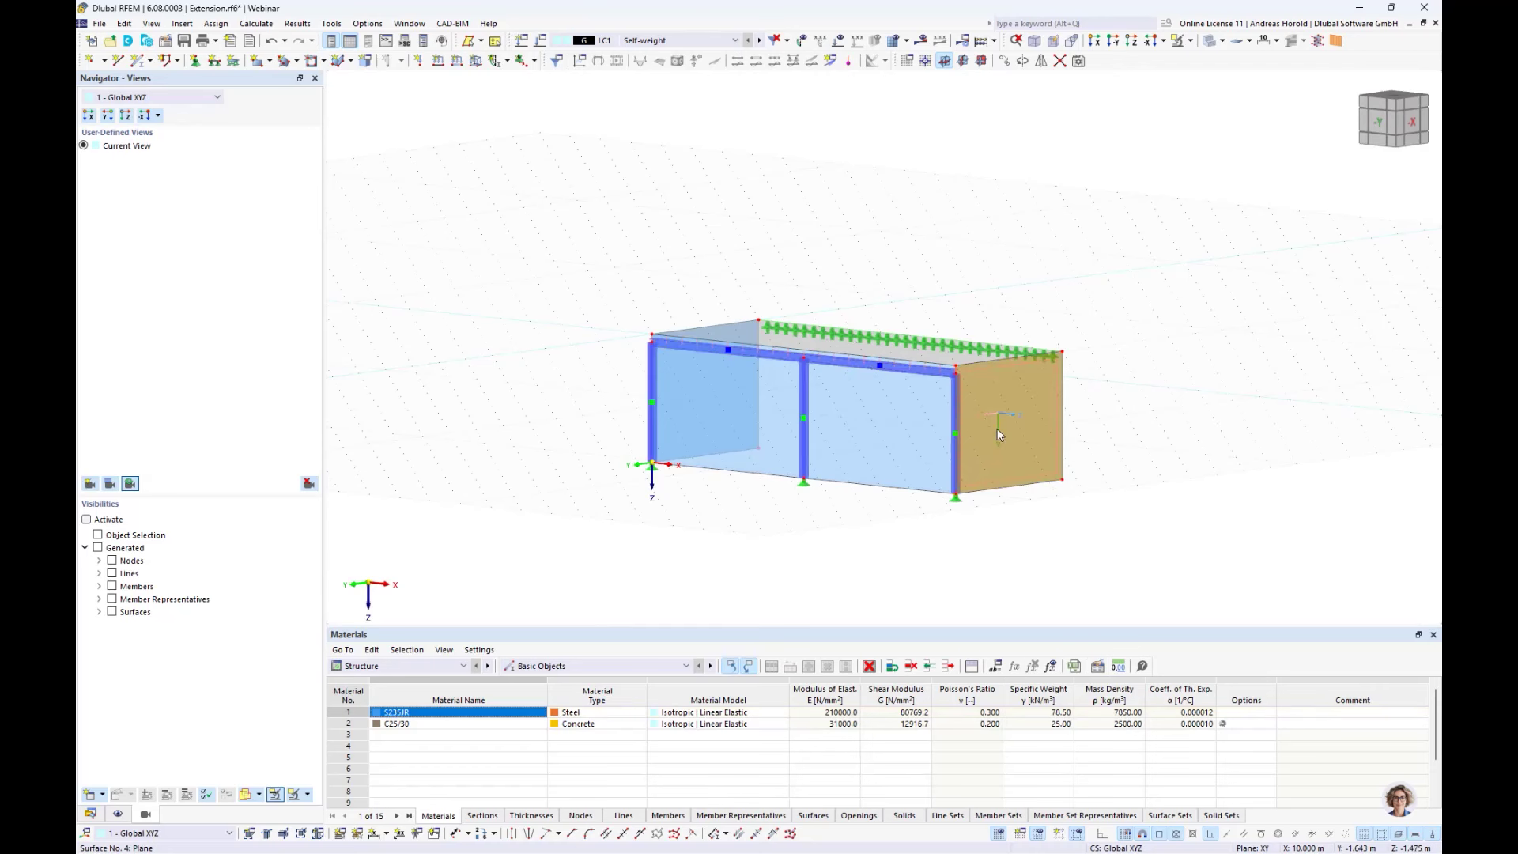
click(849, 455)
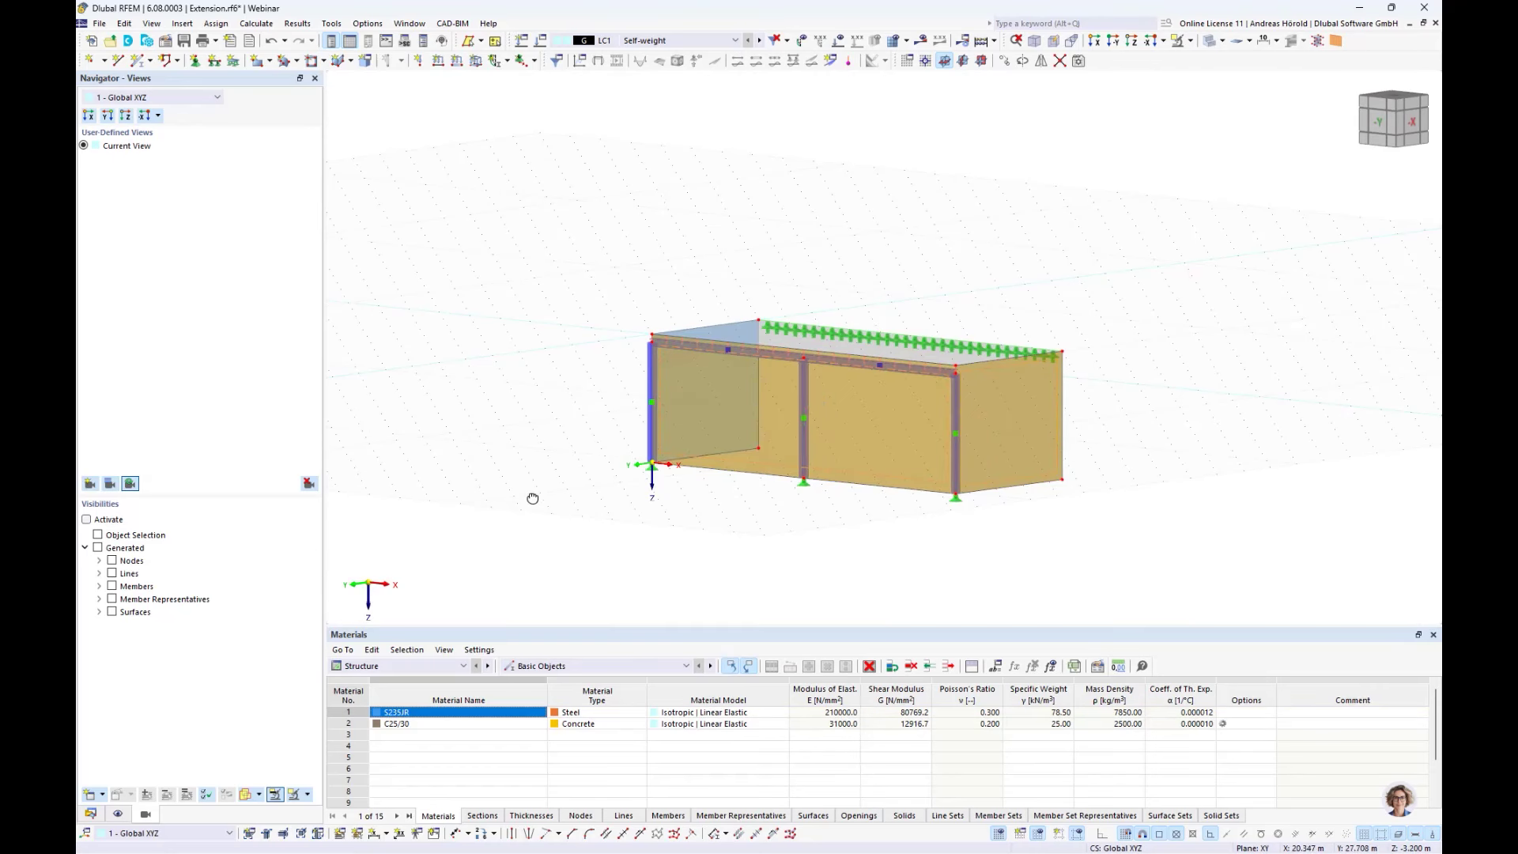
key(ctrl+2)
ctrl+middle_drag(813, 508, 898, 491)
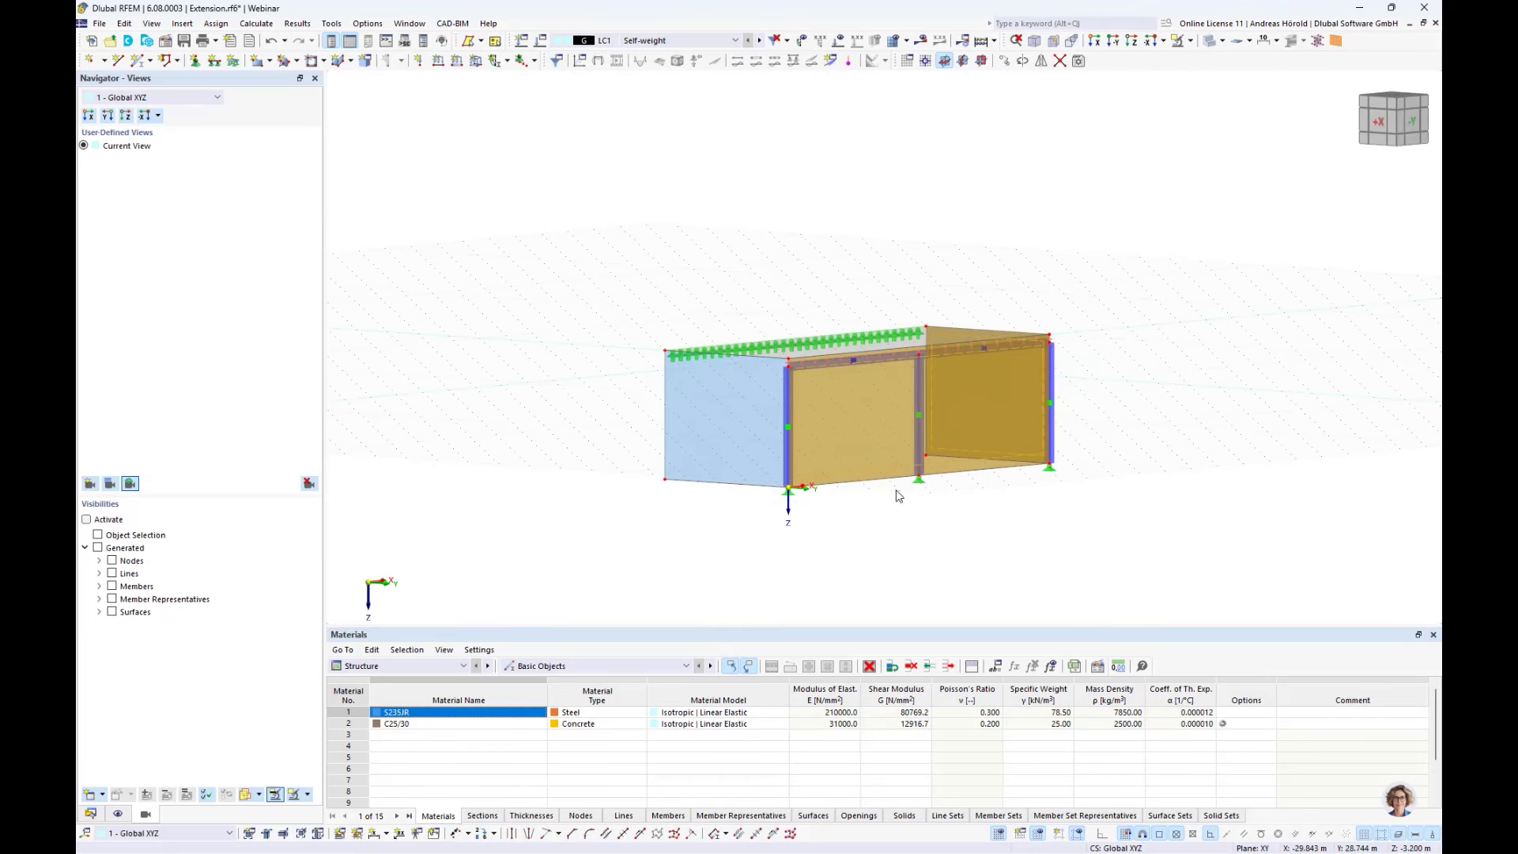
double_click(720, 423)
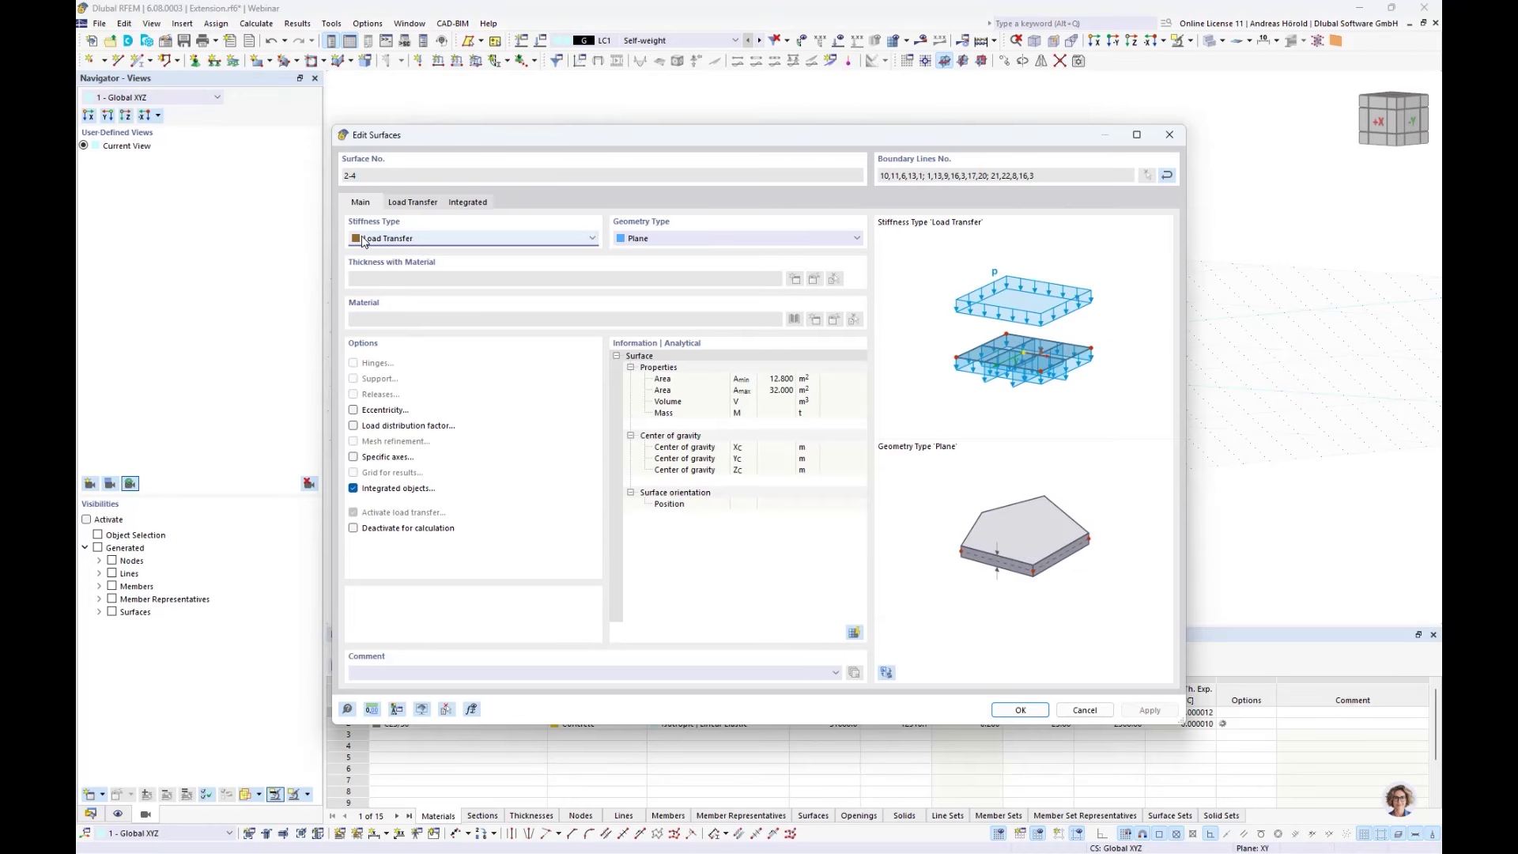
click(414, 204)
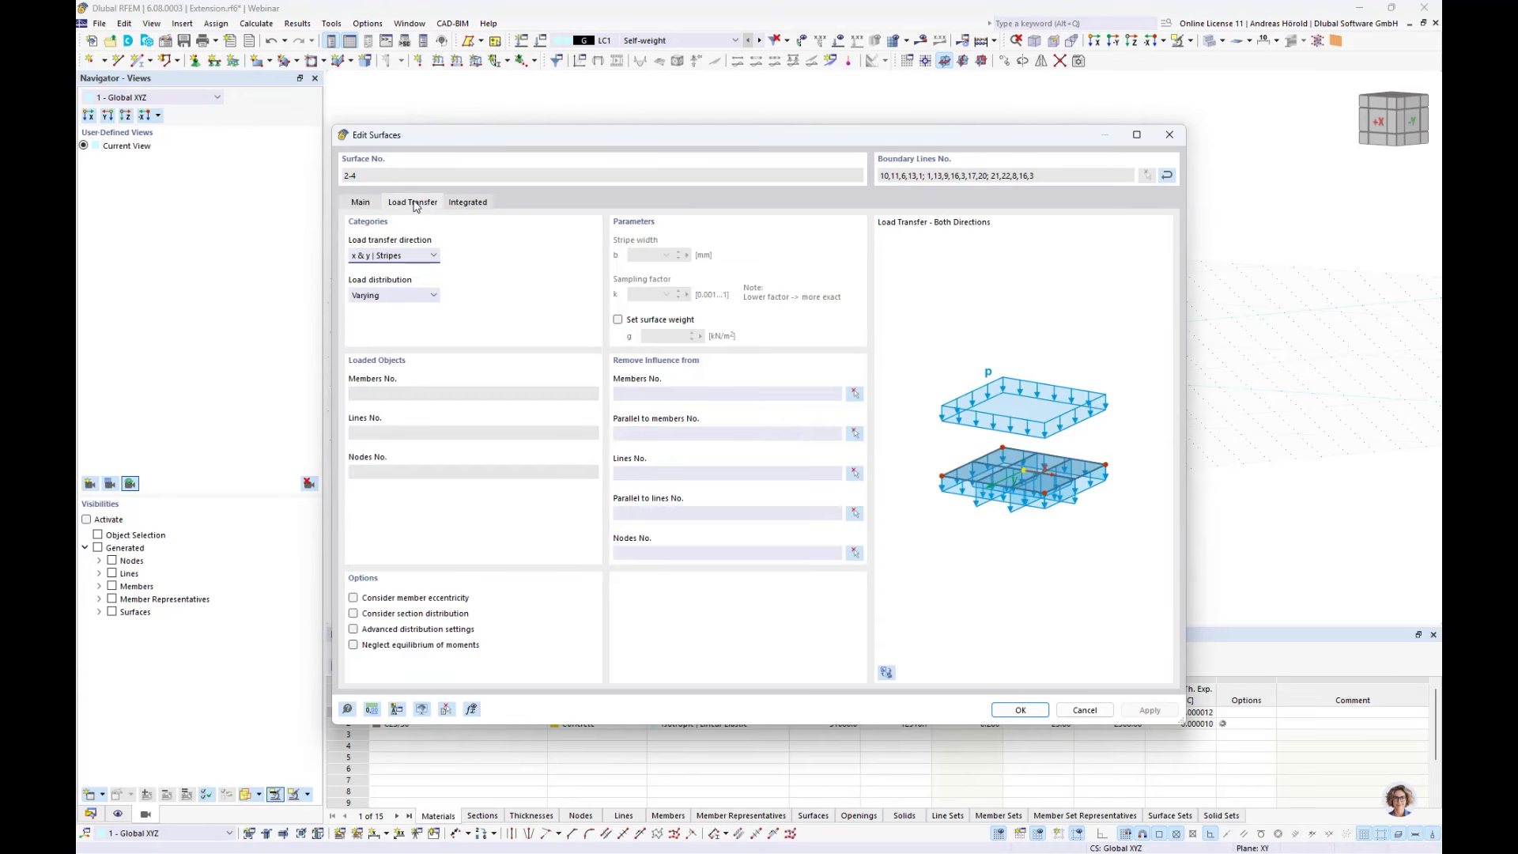
click(389, 257)
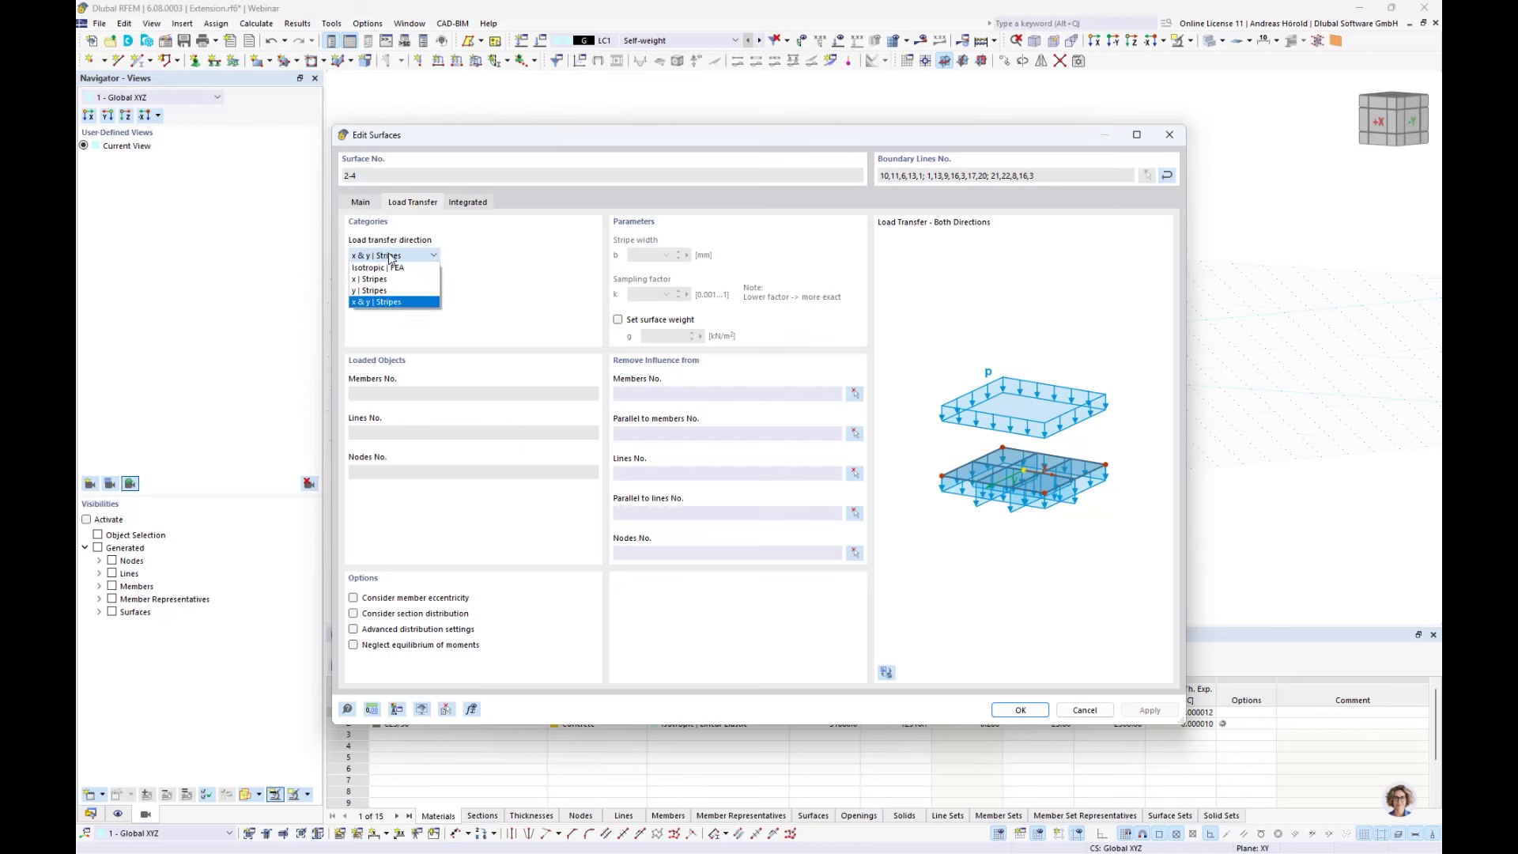
click(387, 293)
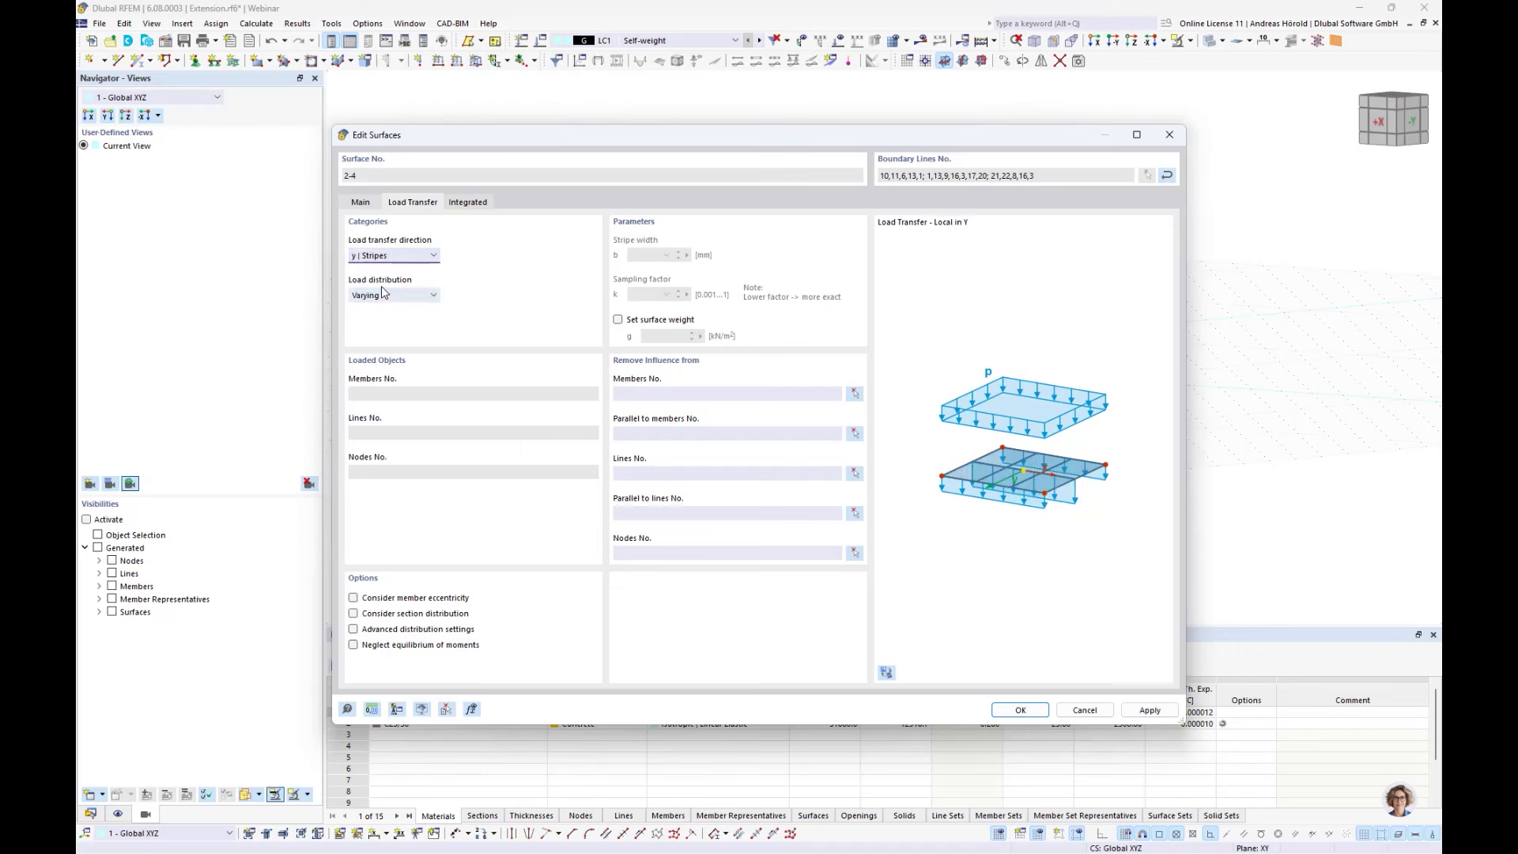
click(395, 256)
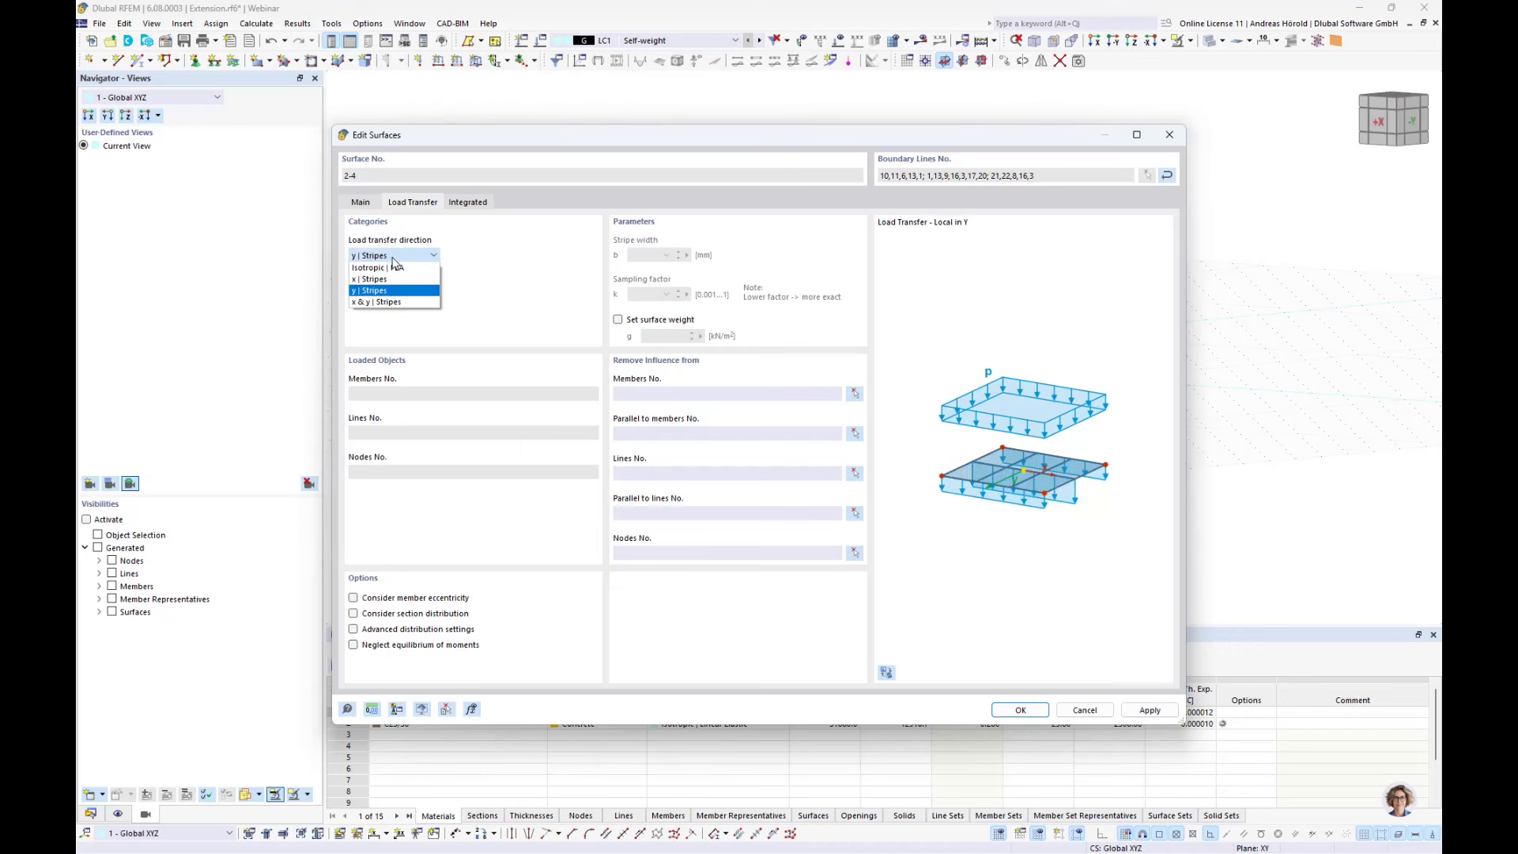
click(399, 304)
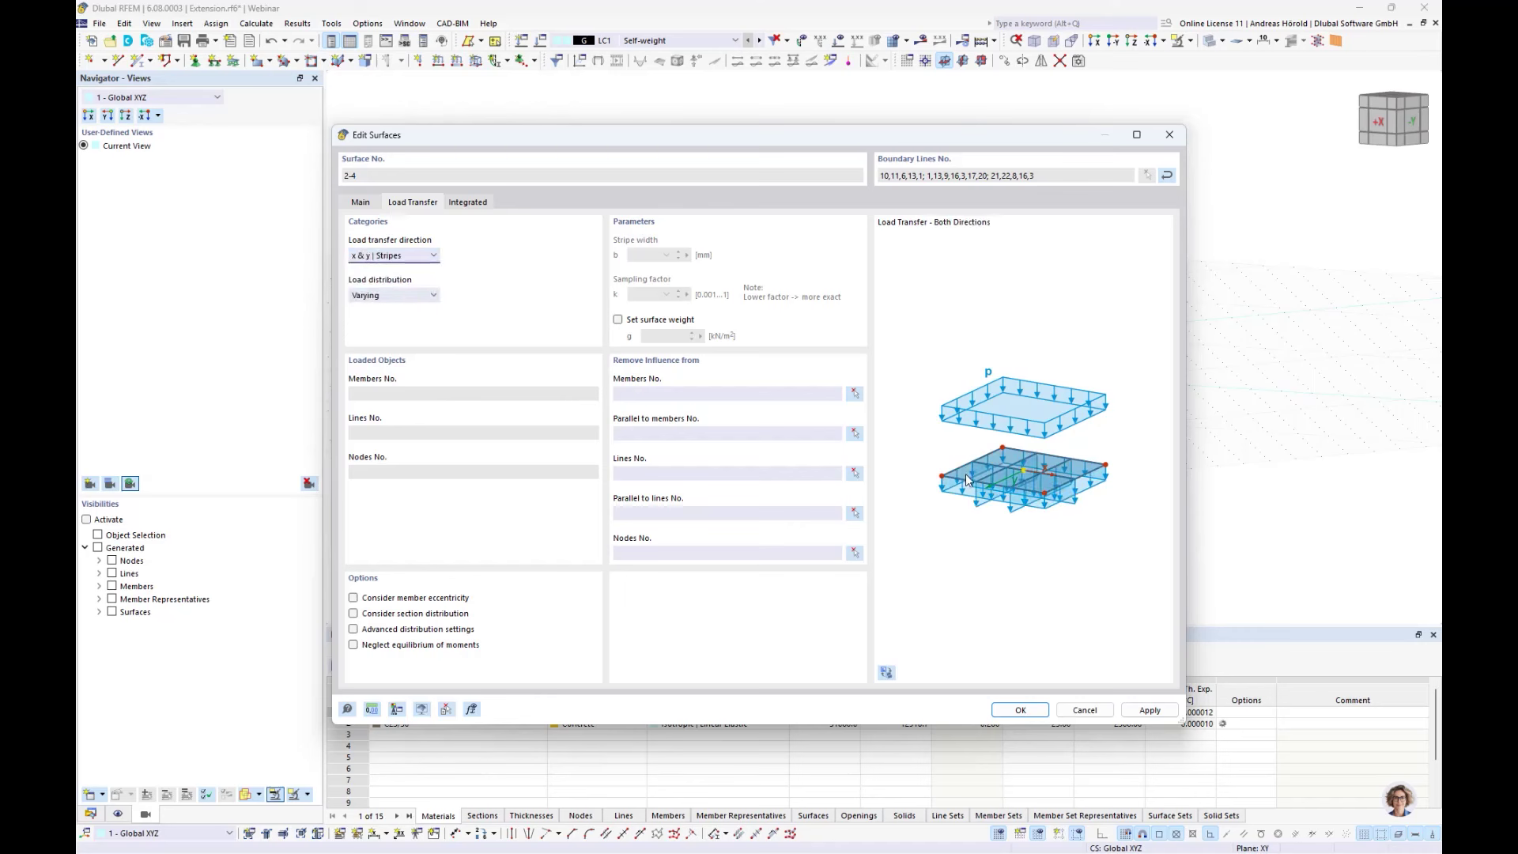
click(394, 257)
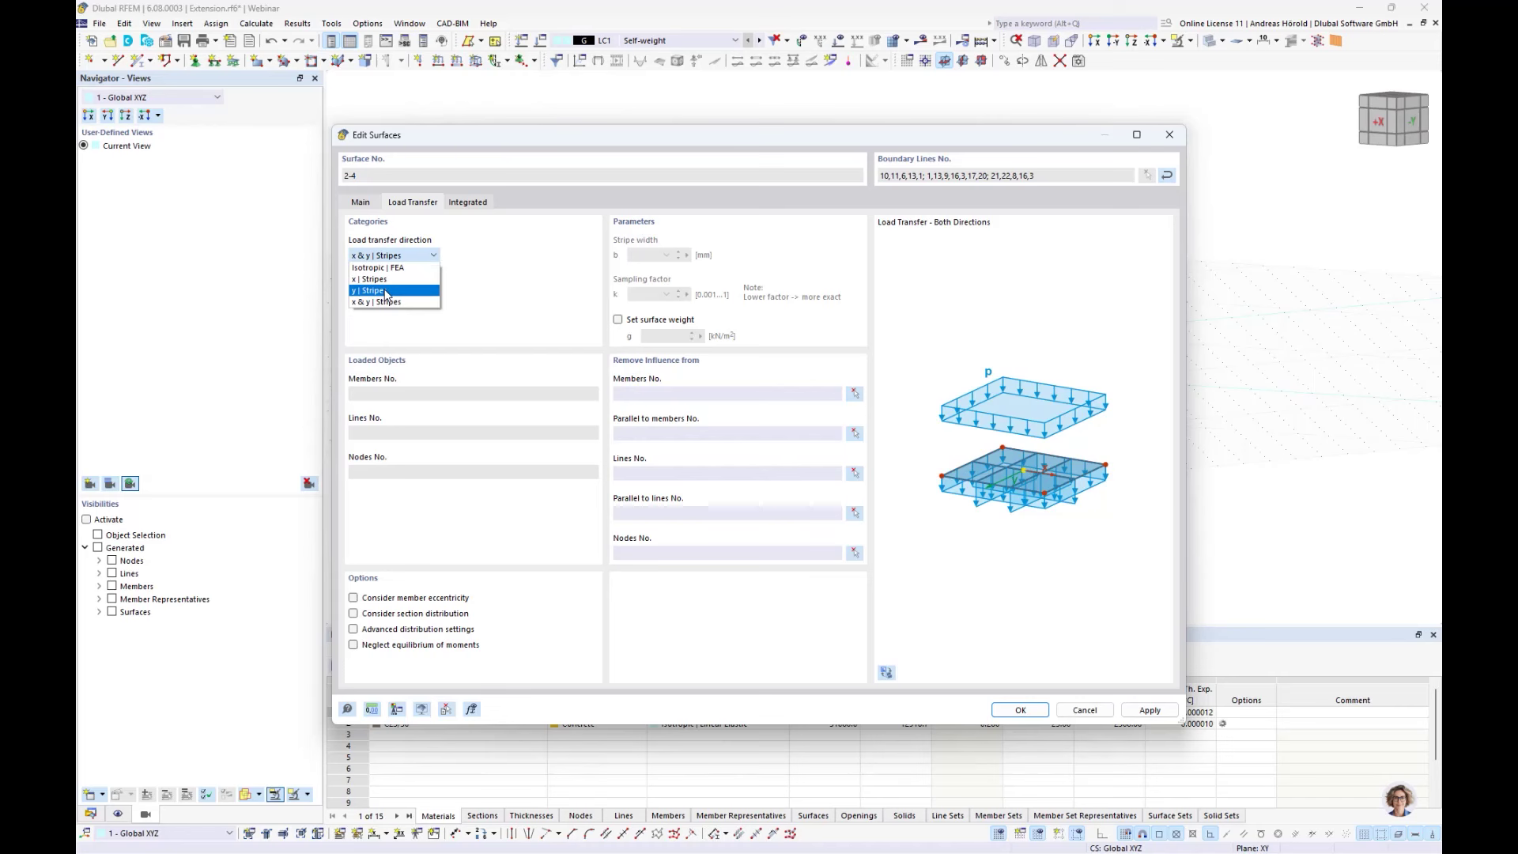
click(387, 291)
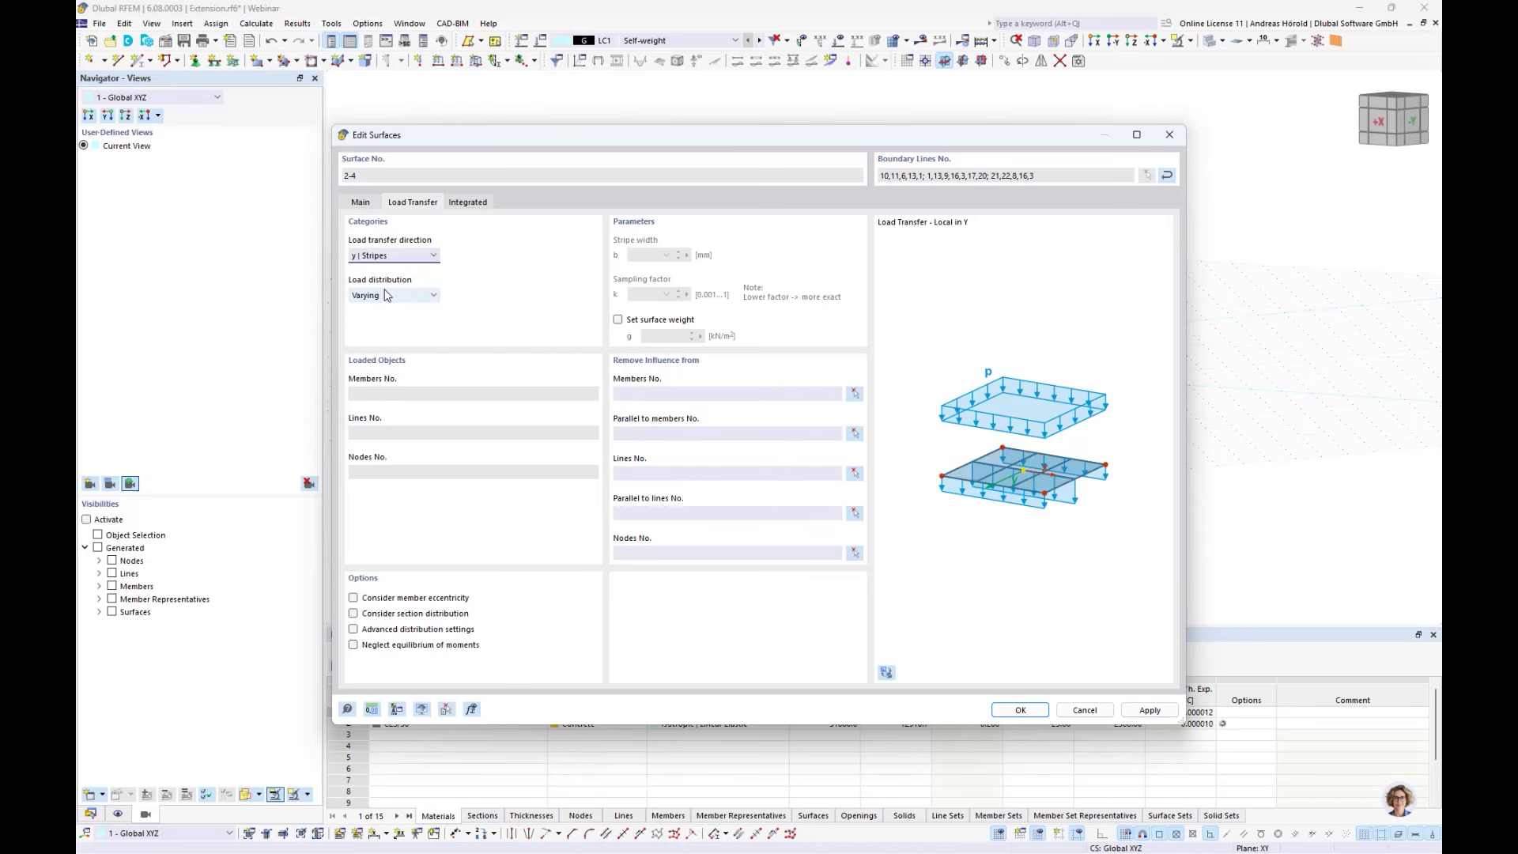
click(1020, 711)
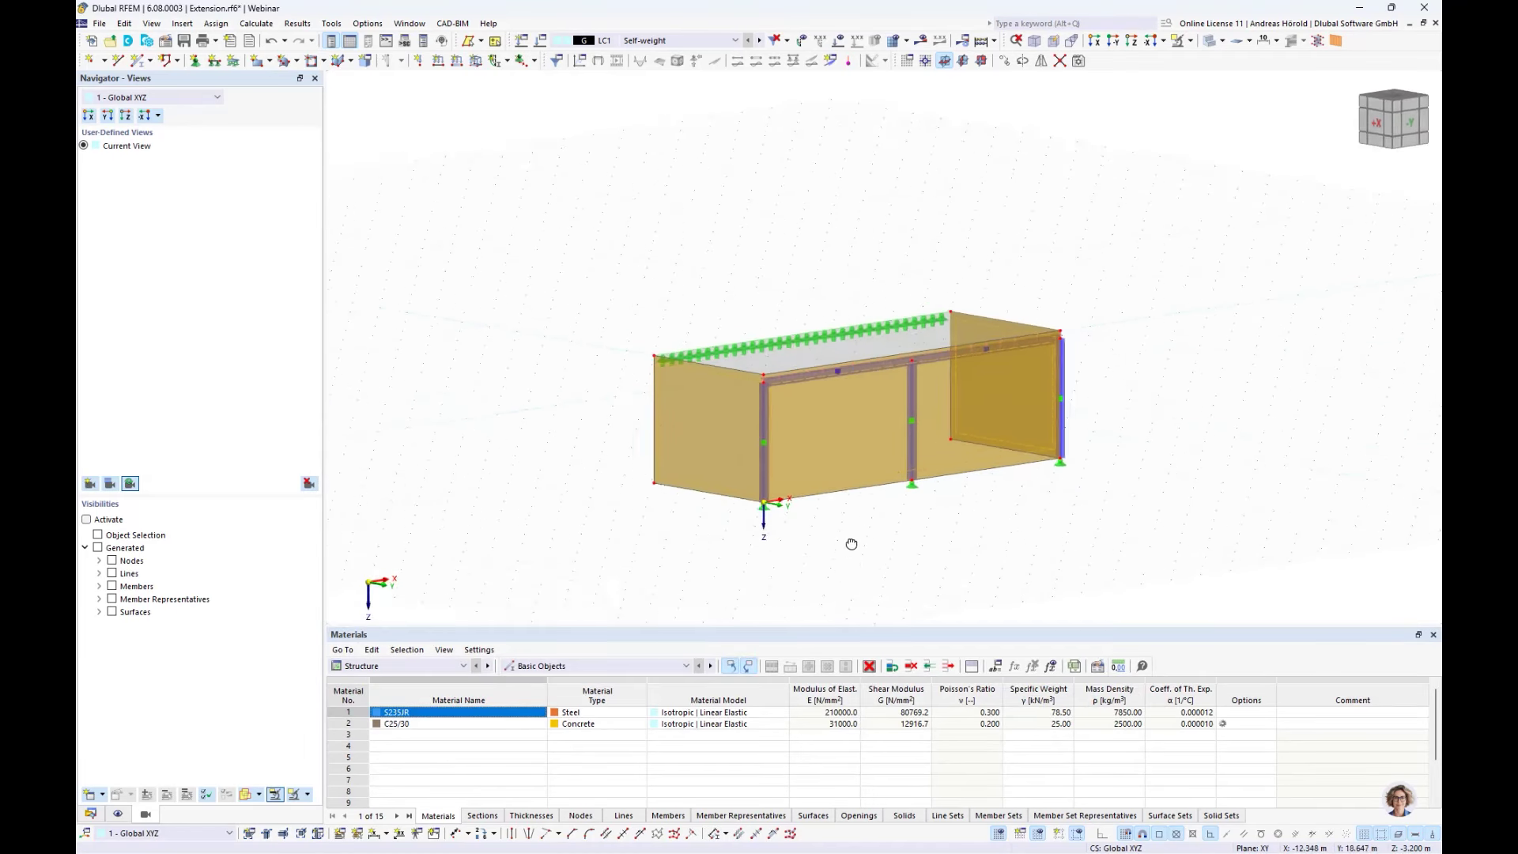
- Assign the hinged line support to the base lines of both end walls and to both front wall base lines between the columns
mouse_move(851, 543)
ctrl+middle_down()
mouse_move(776, 559)
mouse_move(874, 552)
ctrl+middle_up()
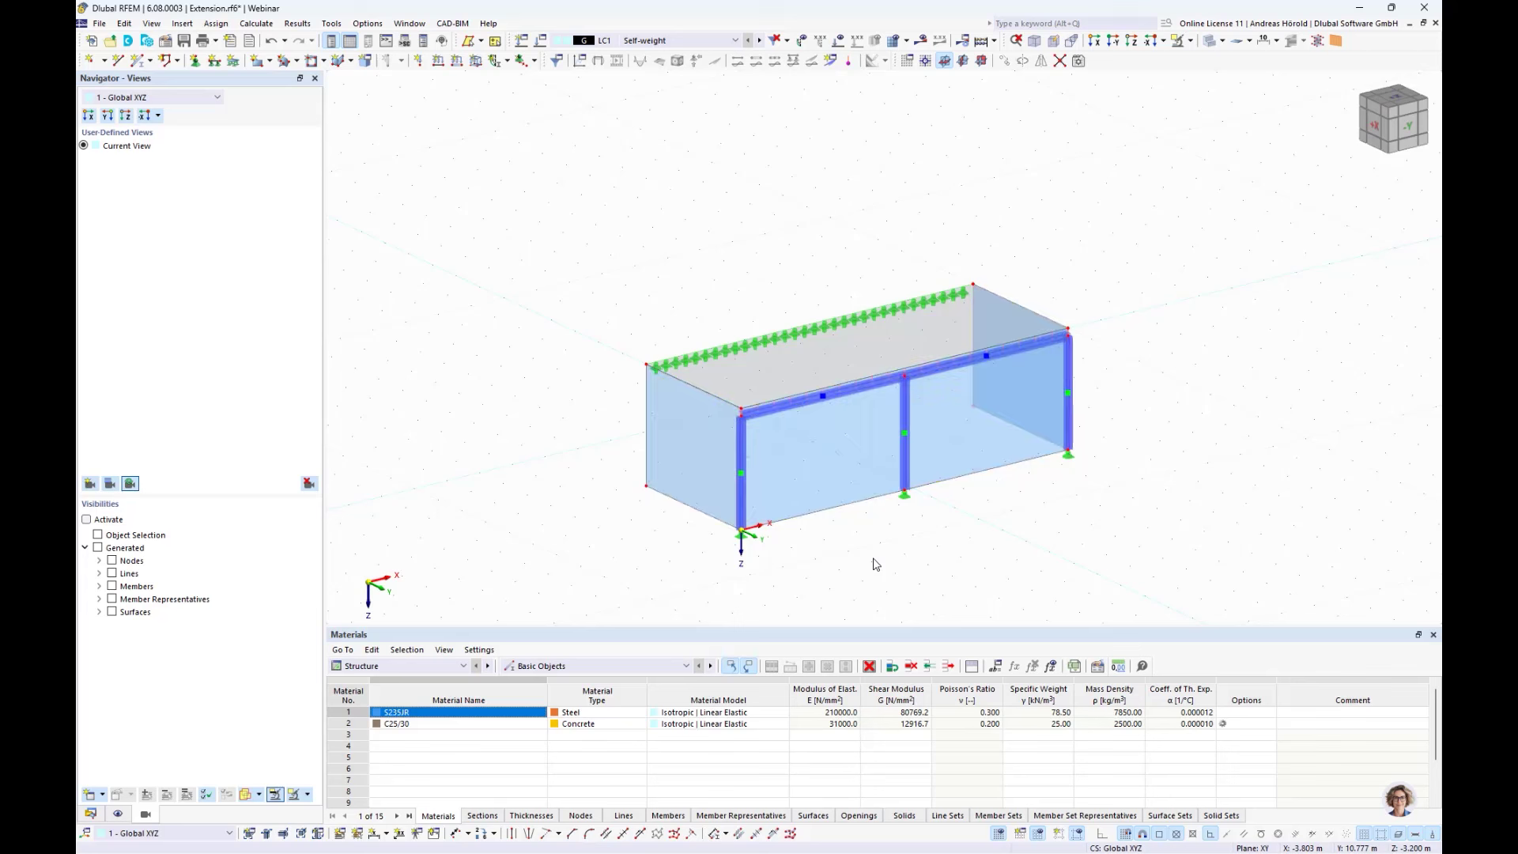
click(213, 61)
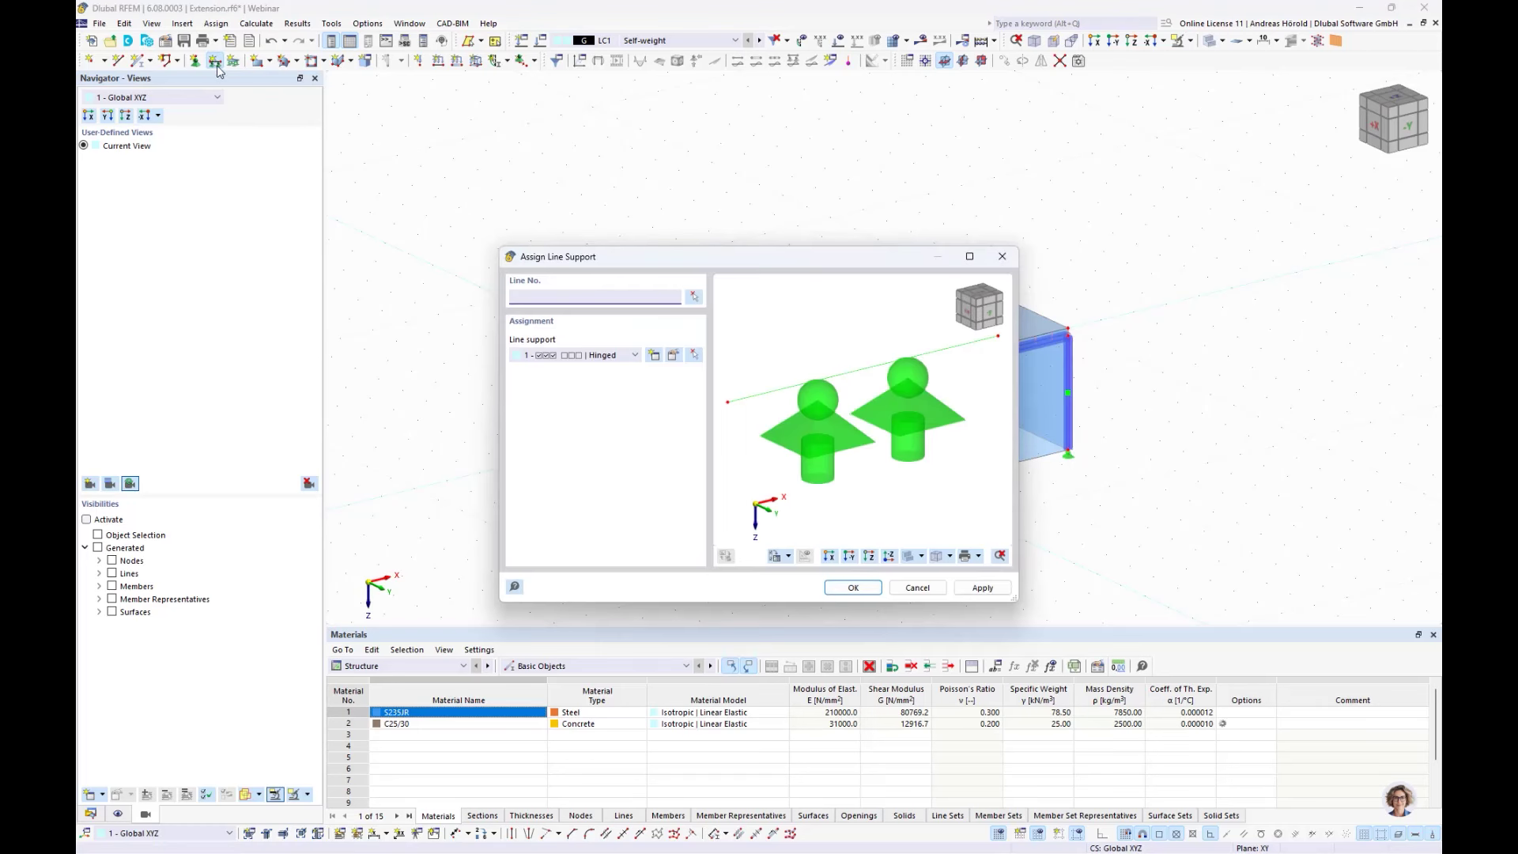
click(854, 588)
click(721, 521)
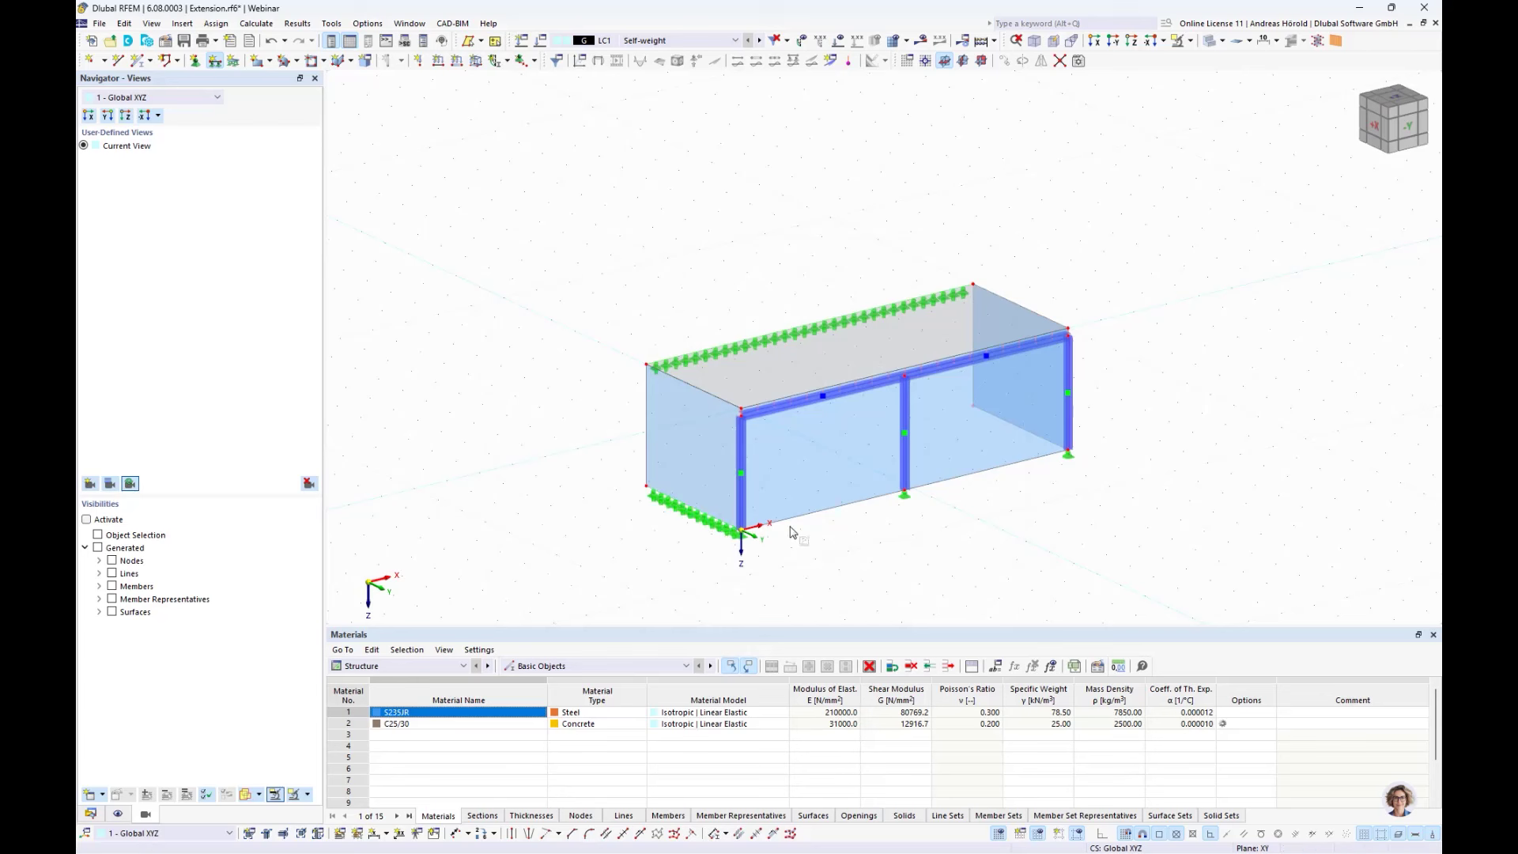
click(806, 518)
click(977, 473)
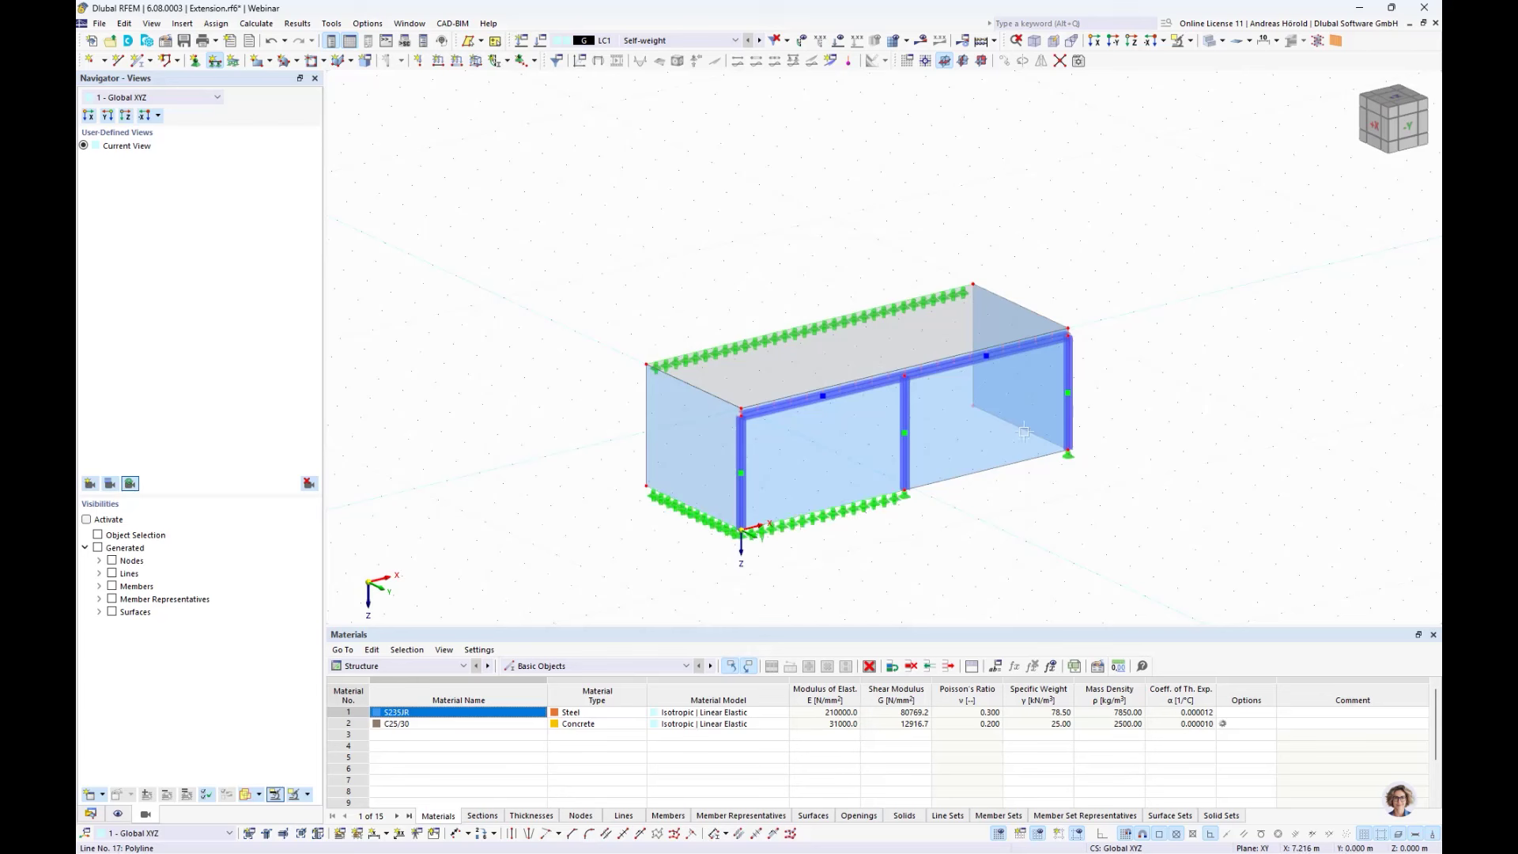
click(1035, 436)
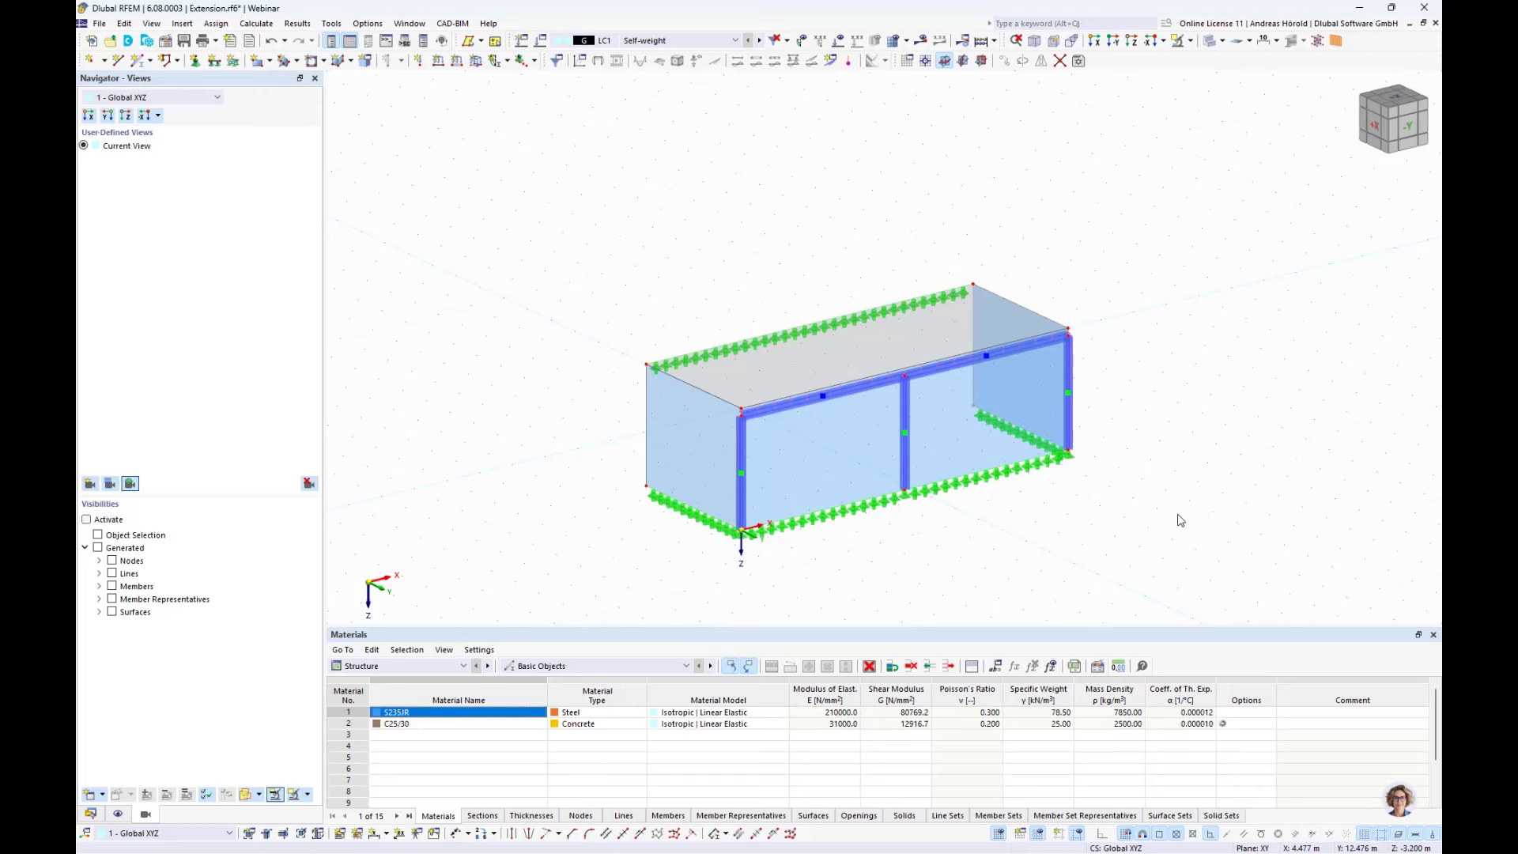
- Apply a uniform force surface load of 0.5 kN/m² in global direction ZA to the roof slab in LC1 Self-weight
scroll(982, 543, up, 3)
middle_drag(982, 542, 1033, 526)
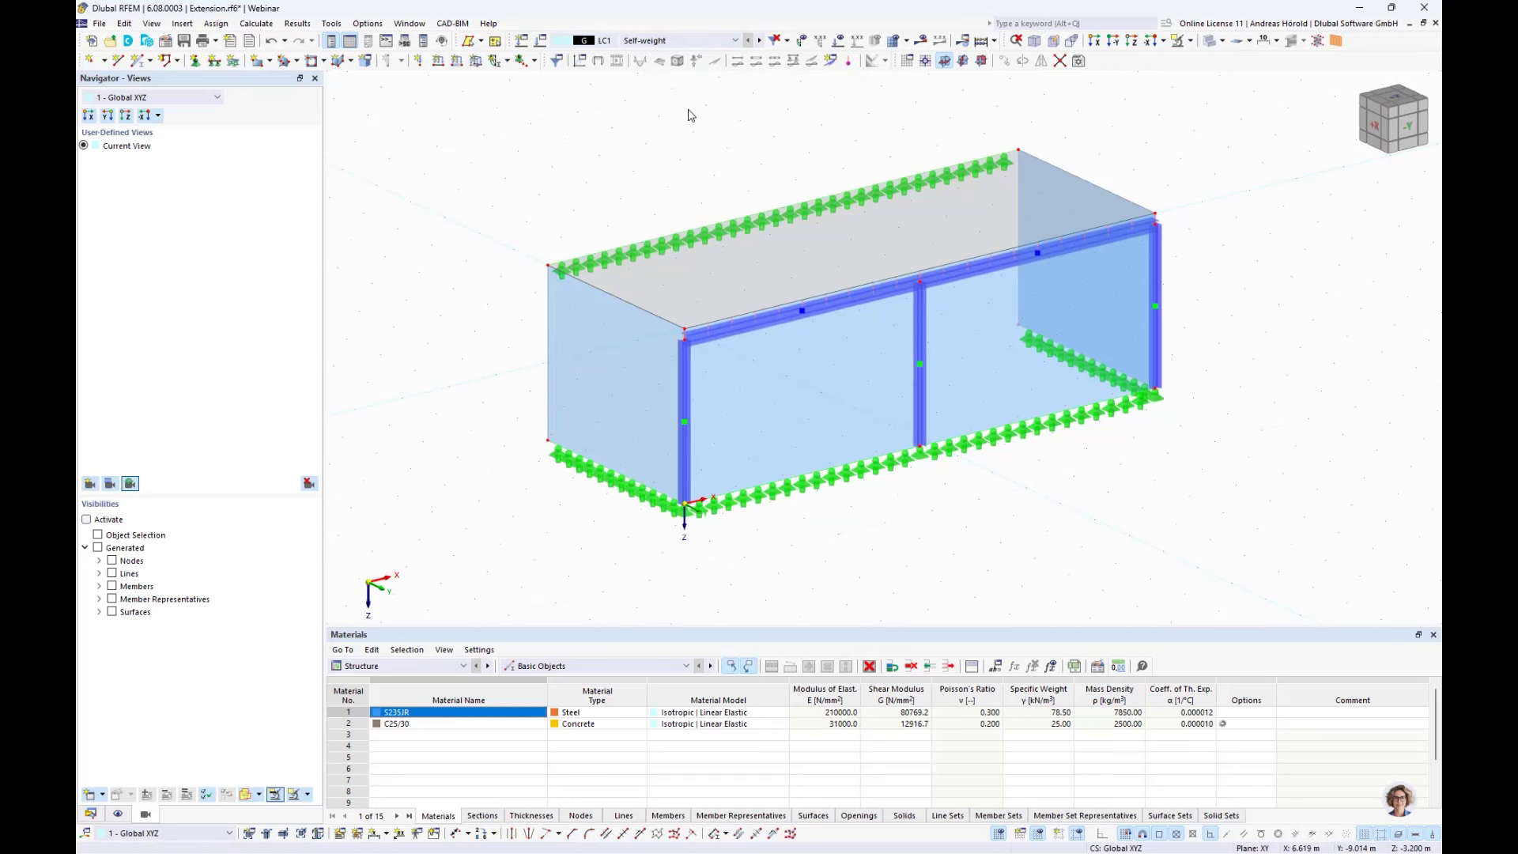
scroll(690, 117, up, 1)
middle_drag(662, 112, 628, 89)
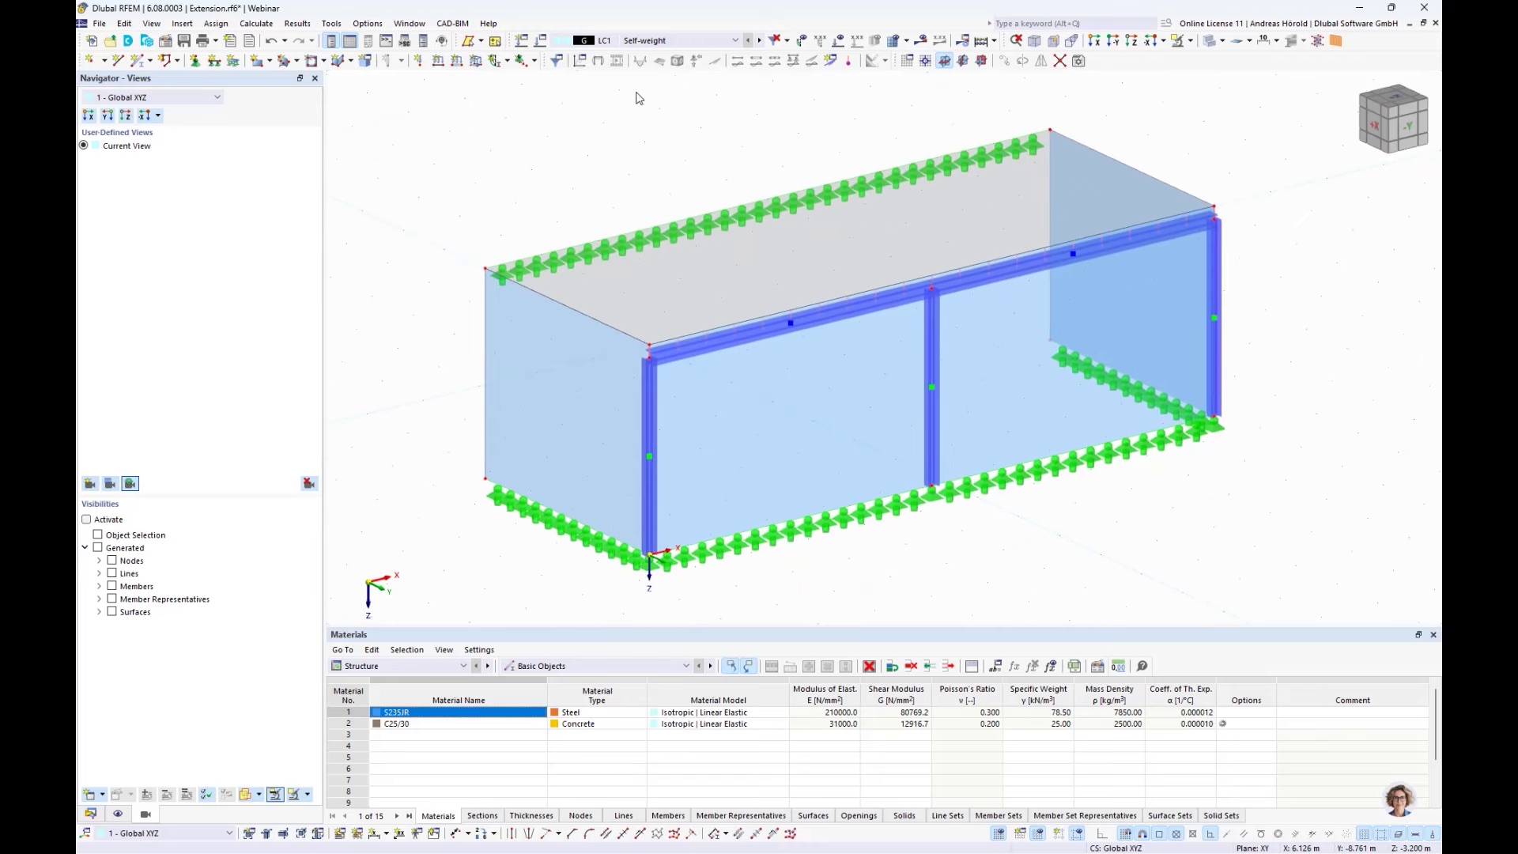
click(477, 62)
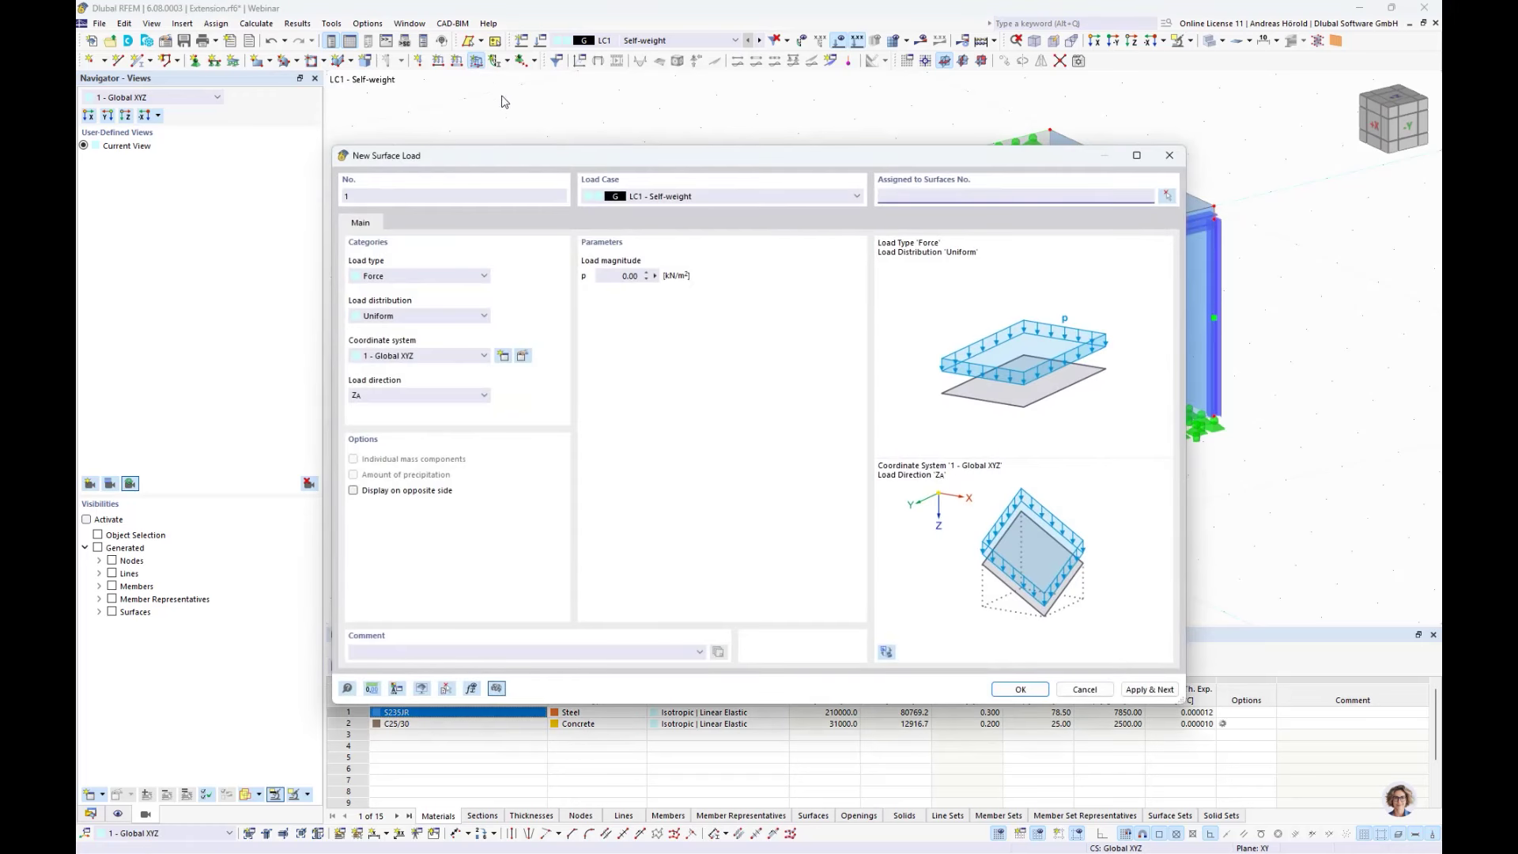
click(423, 279)
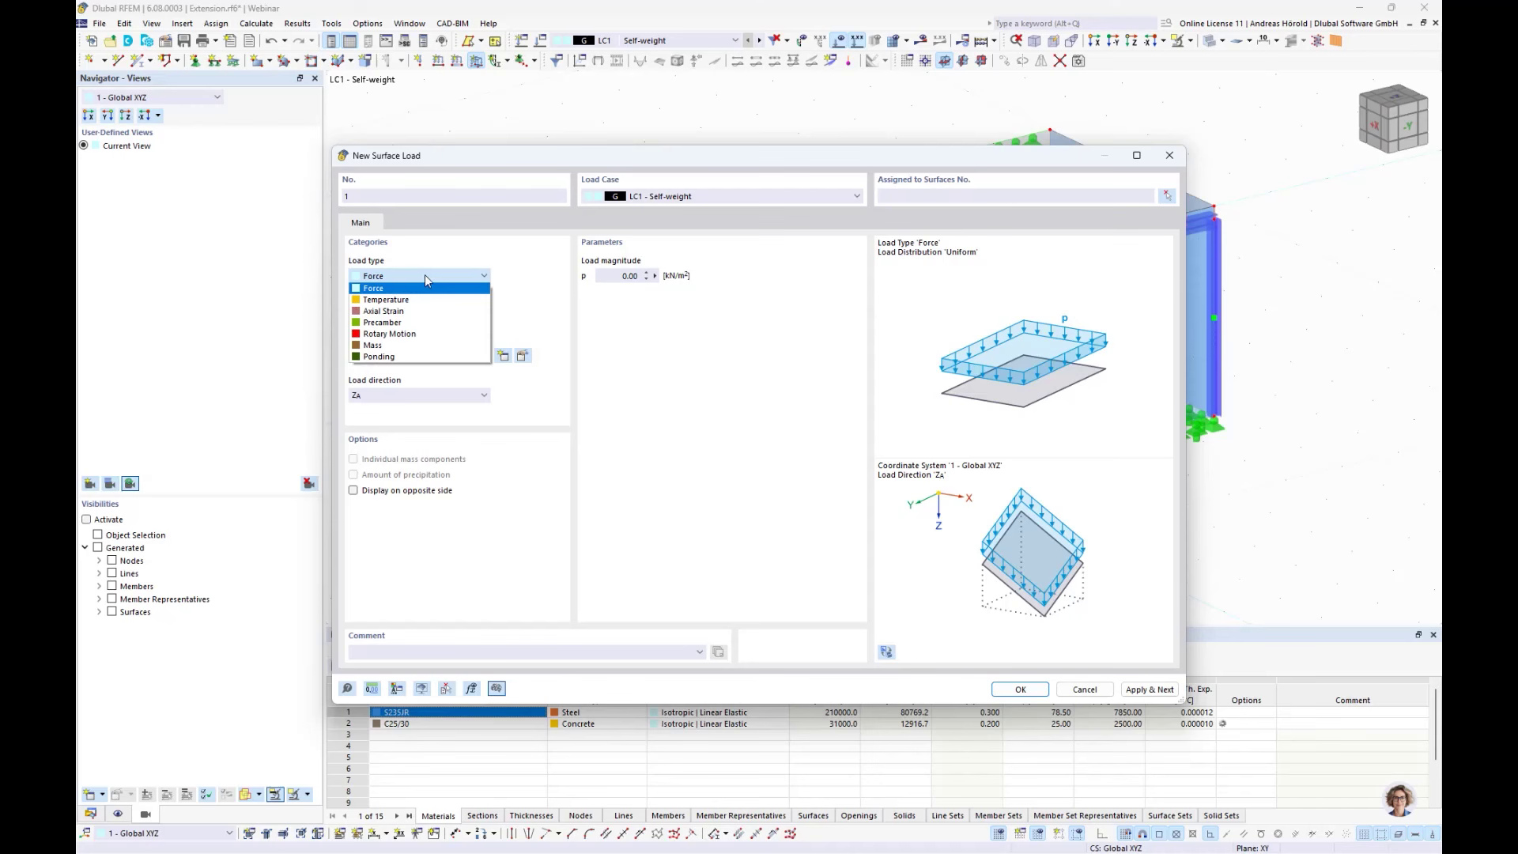
click(424, 276)
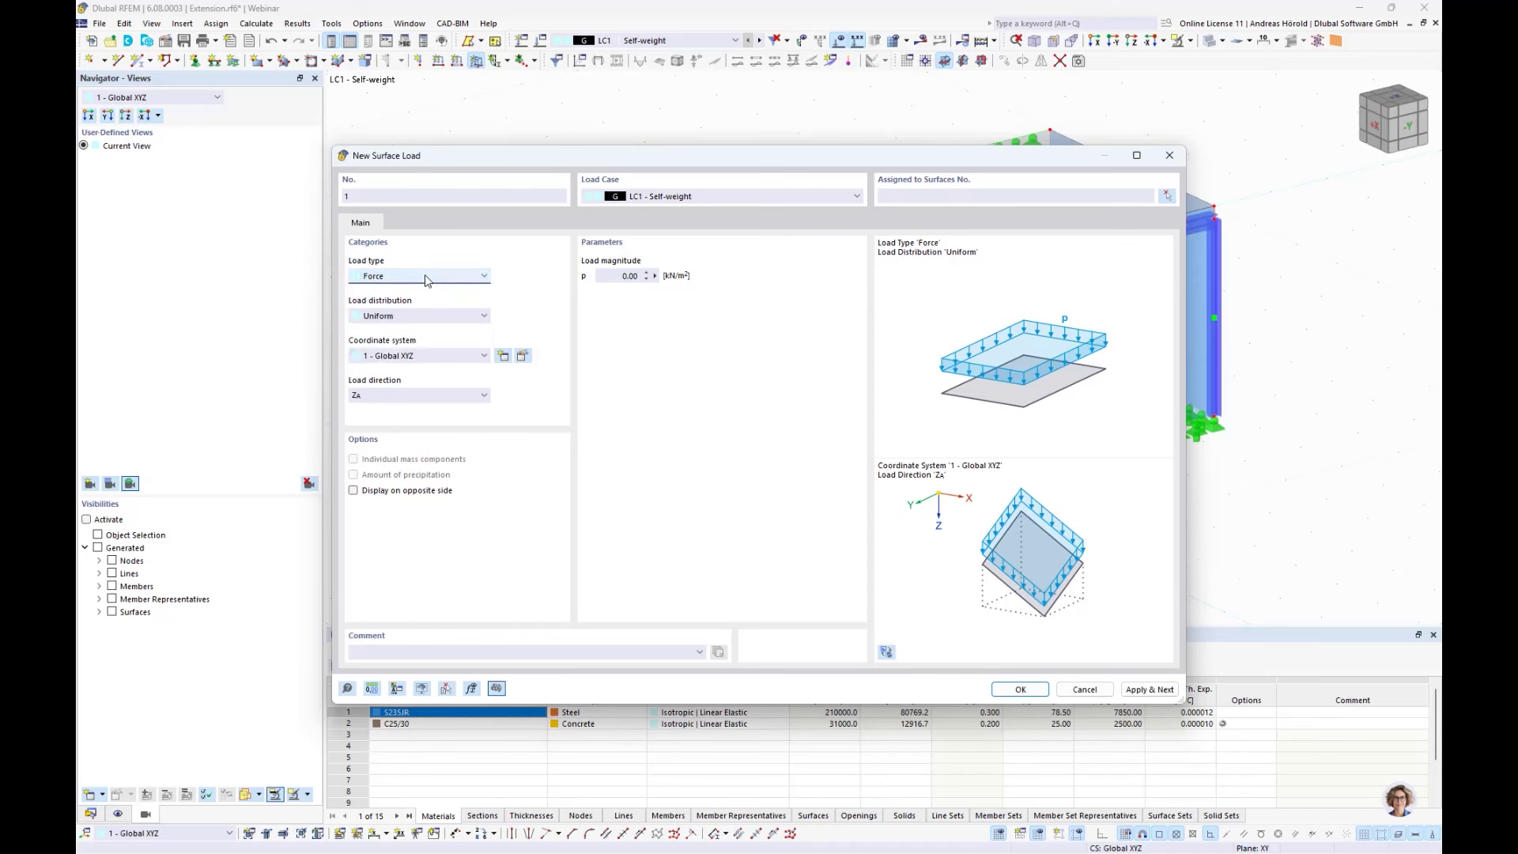
click(439, 318)
click(438, 317)
click(629, 276)
text(0,5)
click(1021, 690)
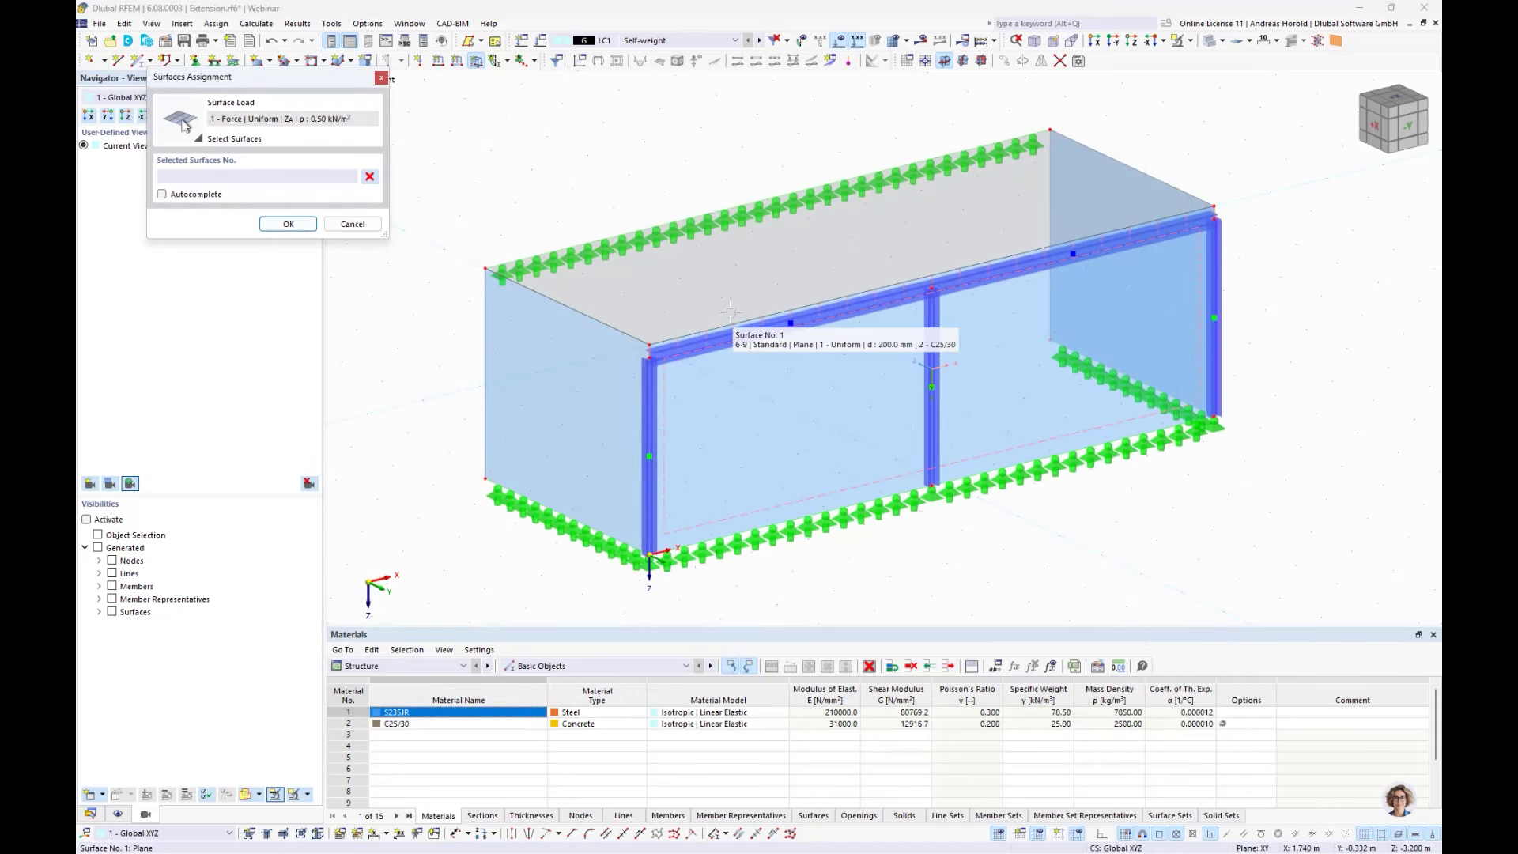
click(727, 291)
click(287, 224)
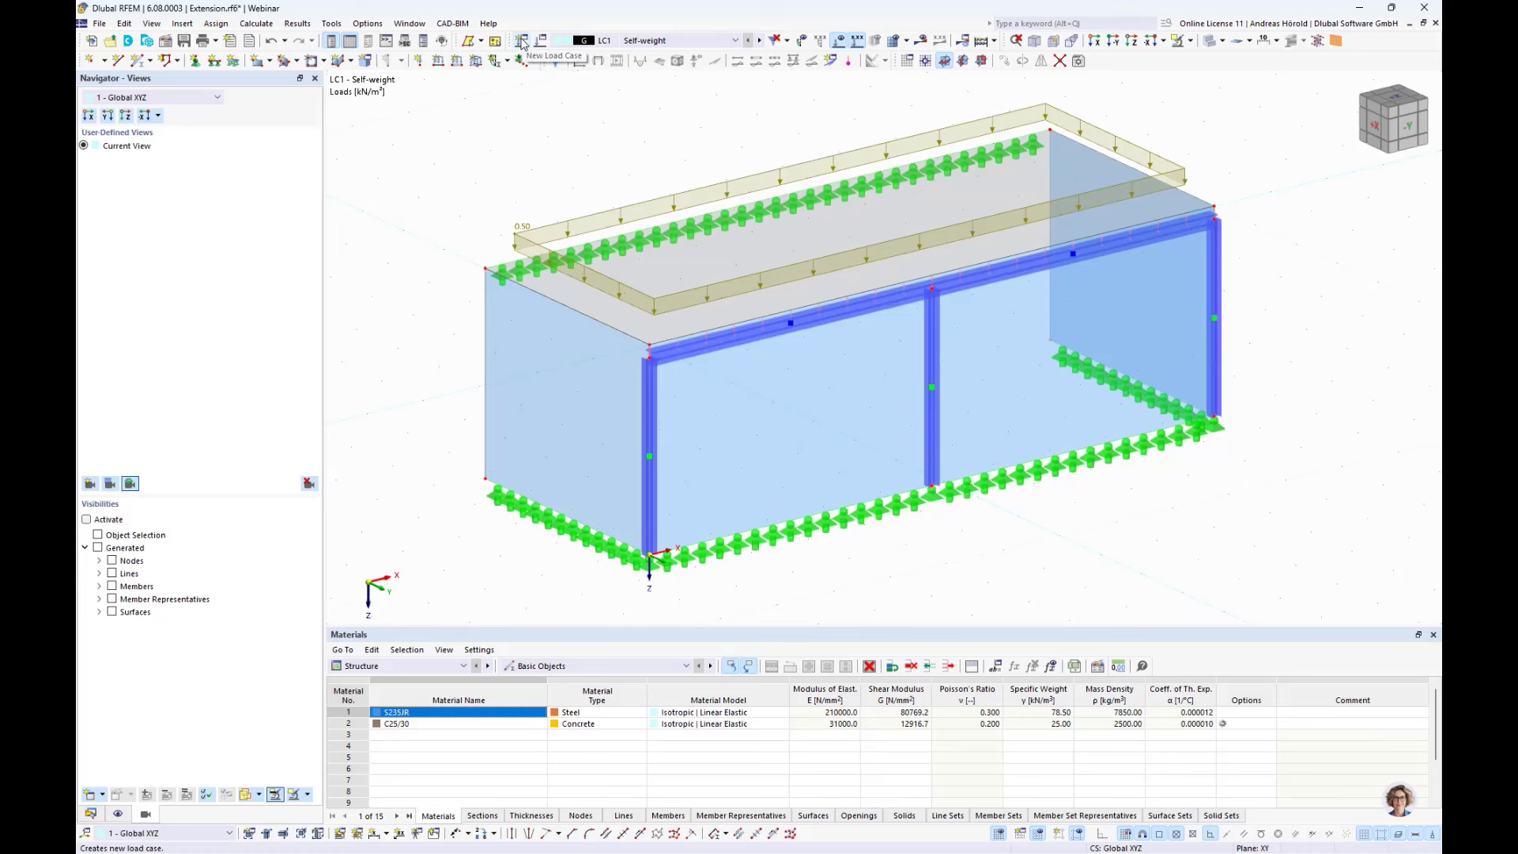
- Start a new snow load wizard with the Flat/Monopitch roof type
click(182, 24)
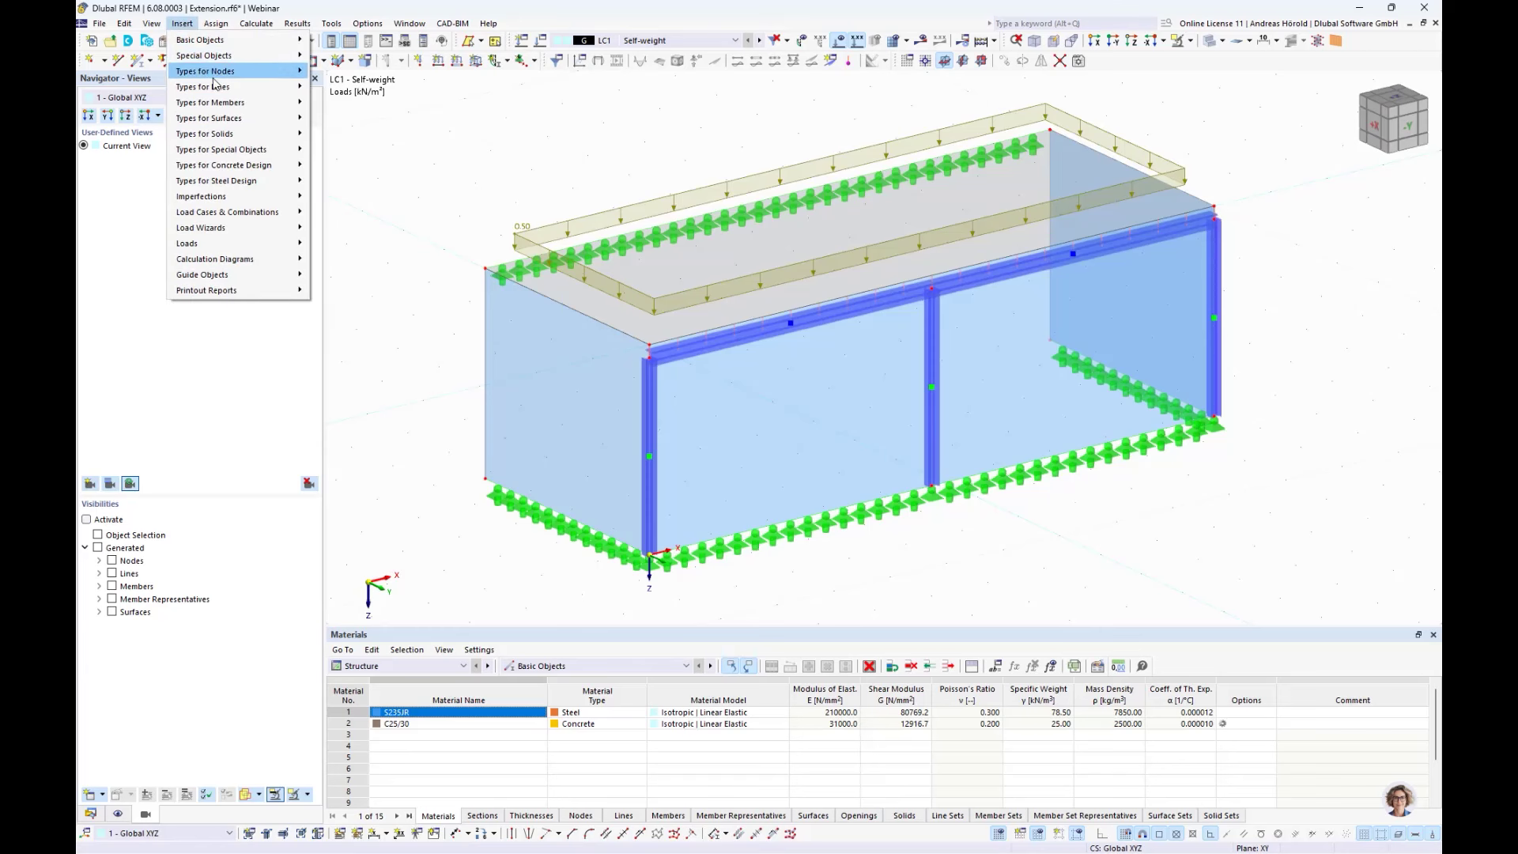
mouse_move(276, 232)
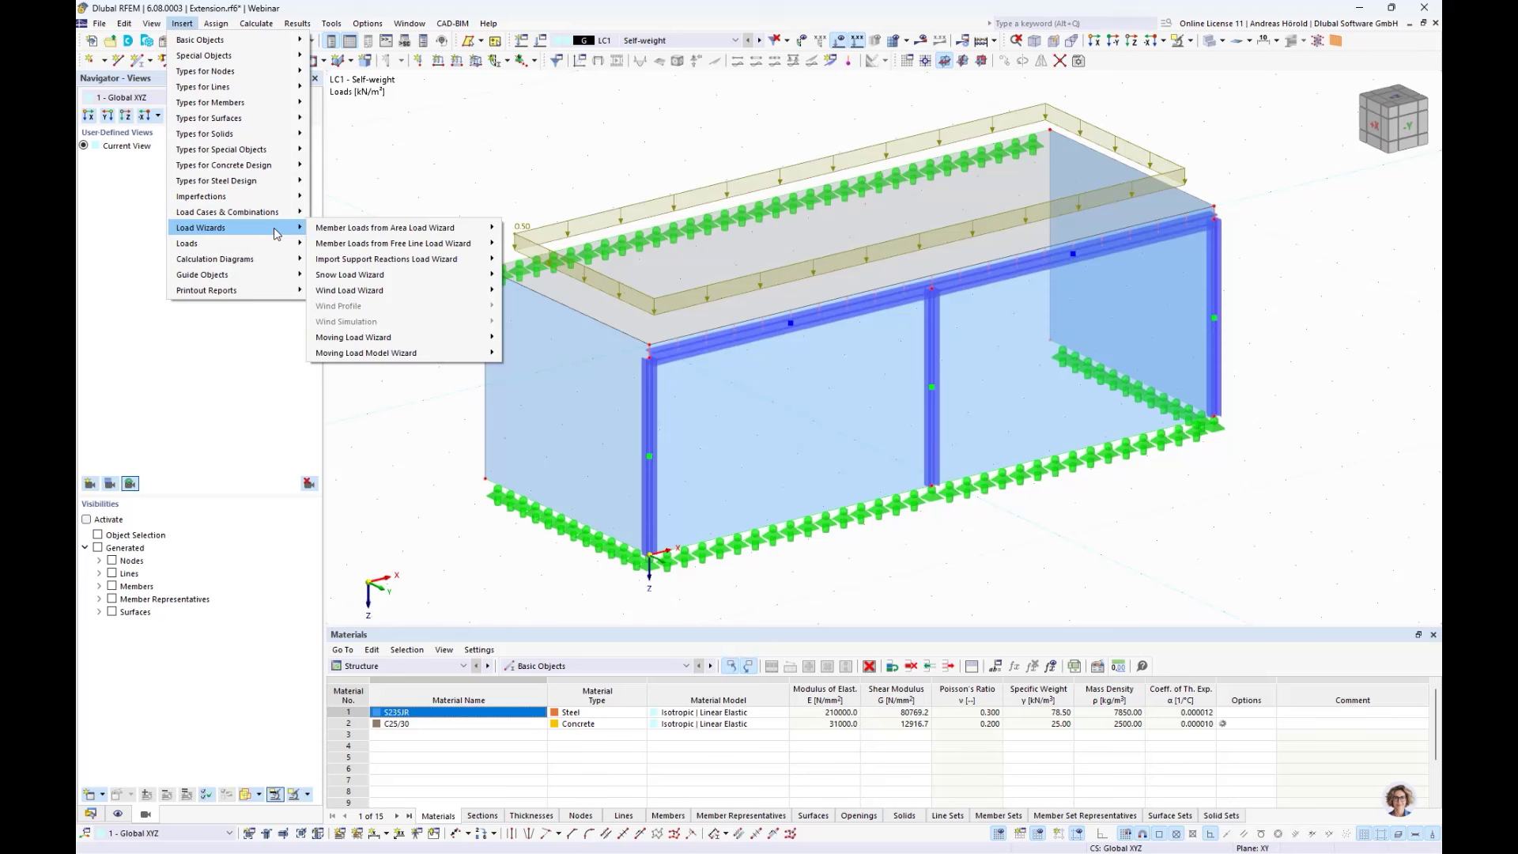
mouse_move(377, 234)
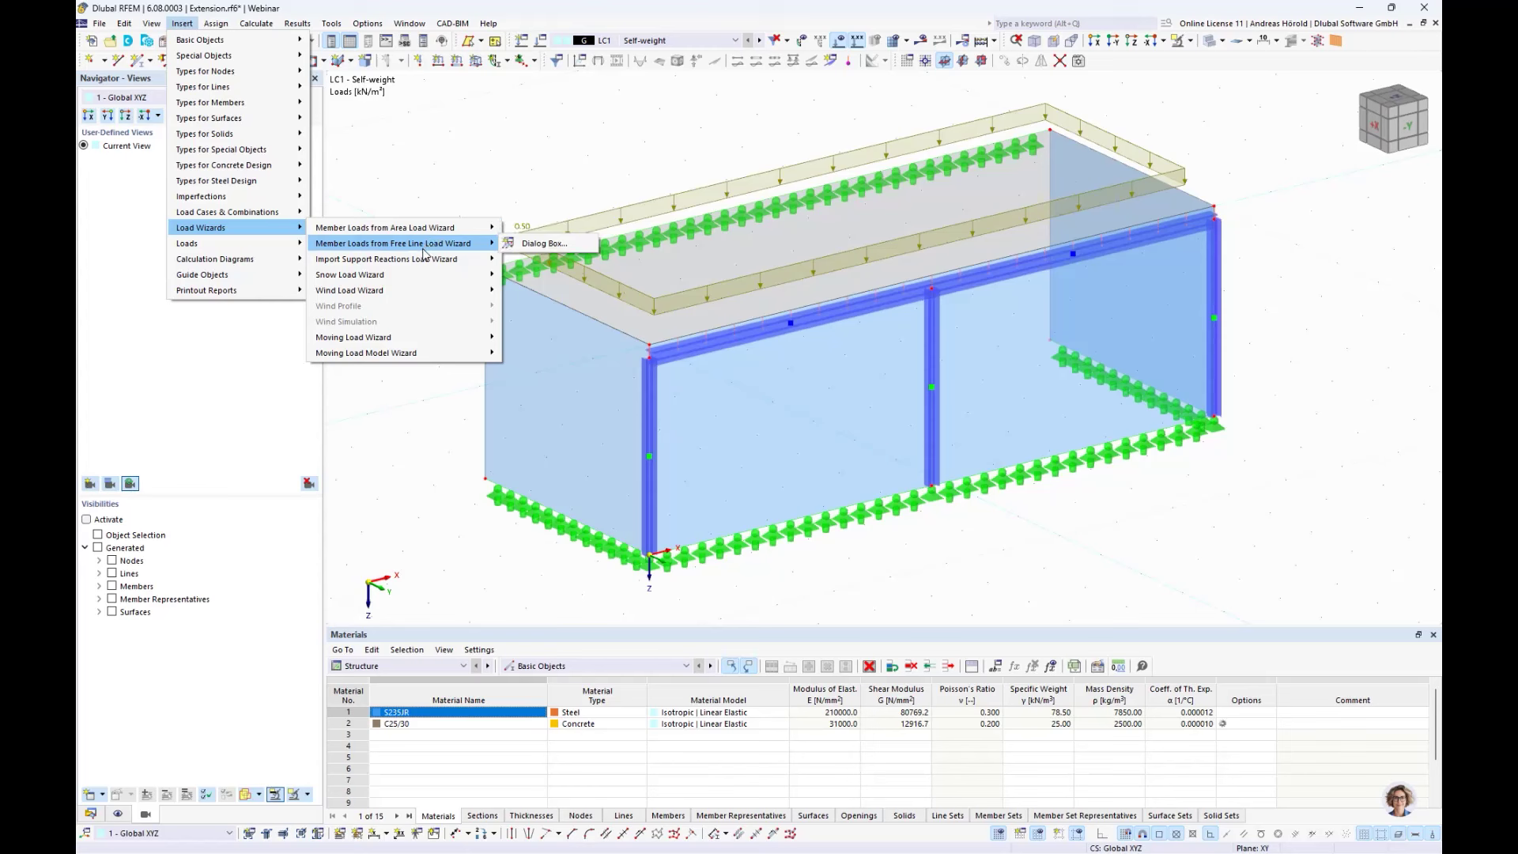
mouse_move(400, 266)
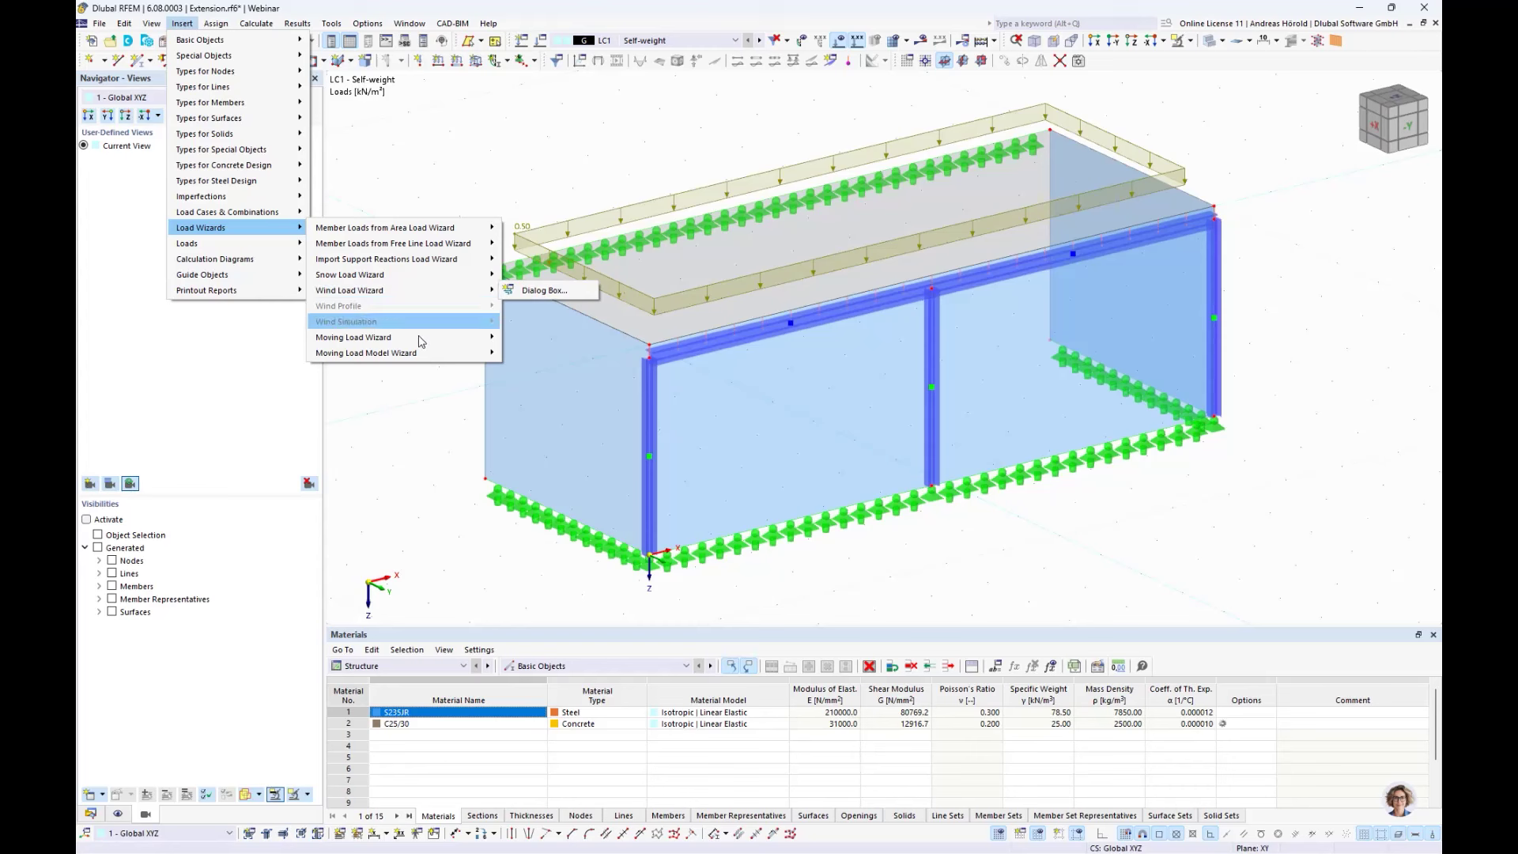
mouse_move(425, 339)
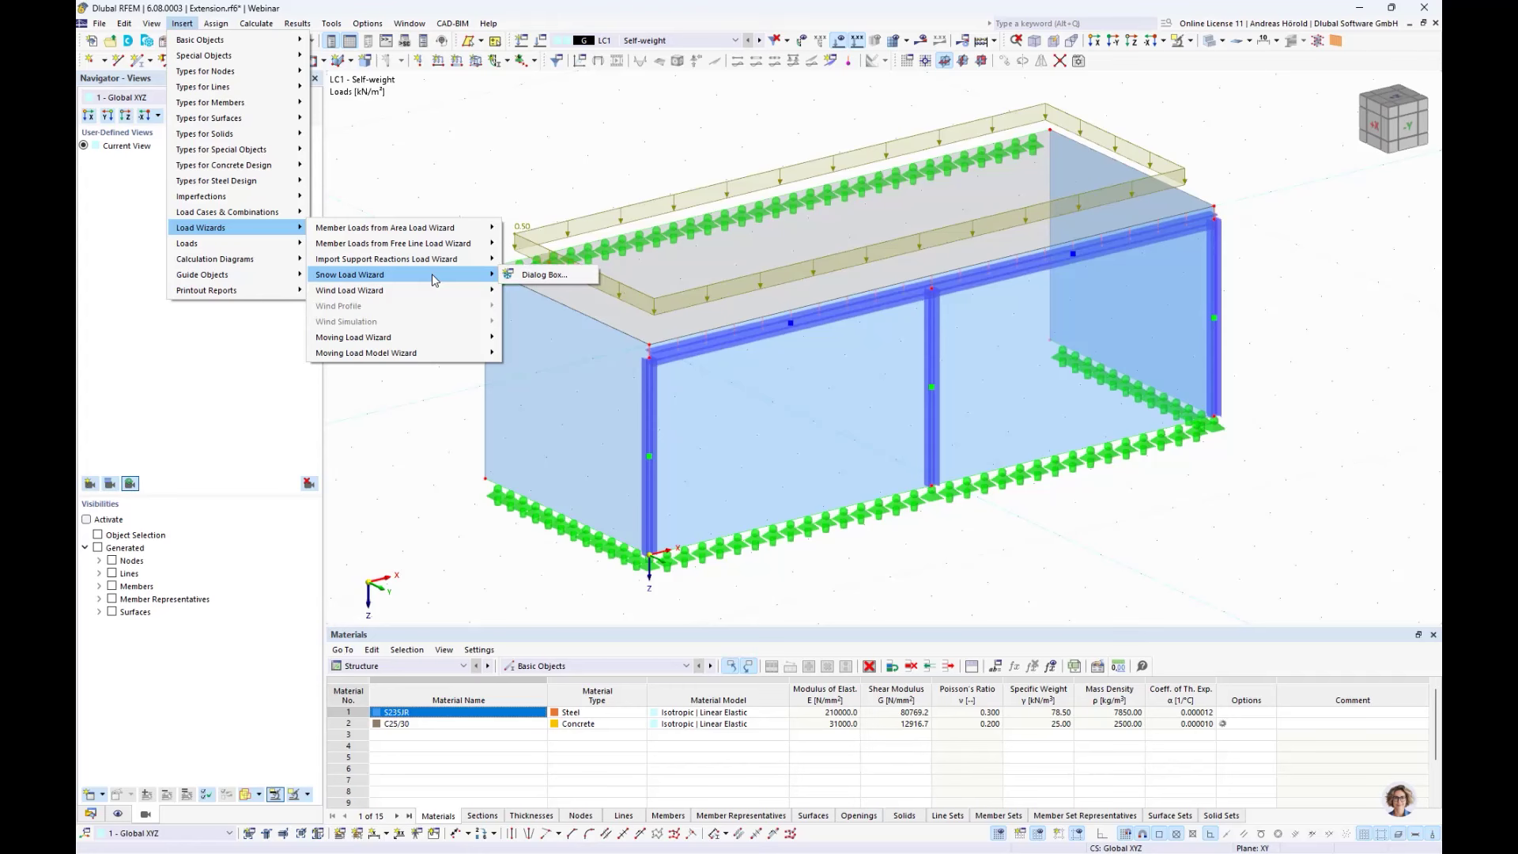
click(546, 277)
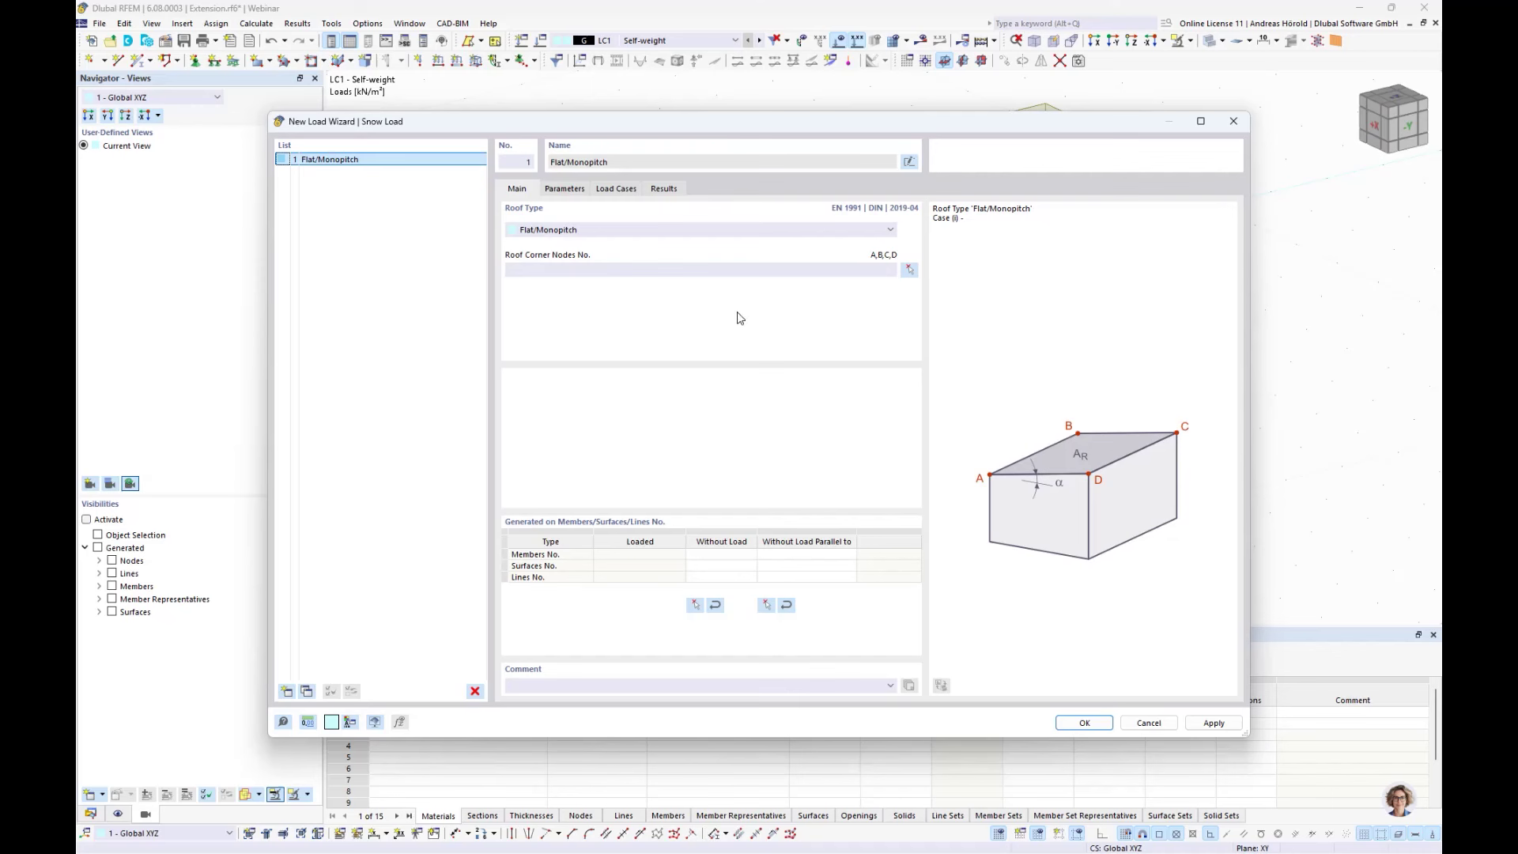
click(661, 230)
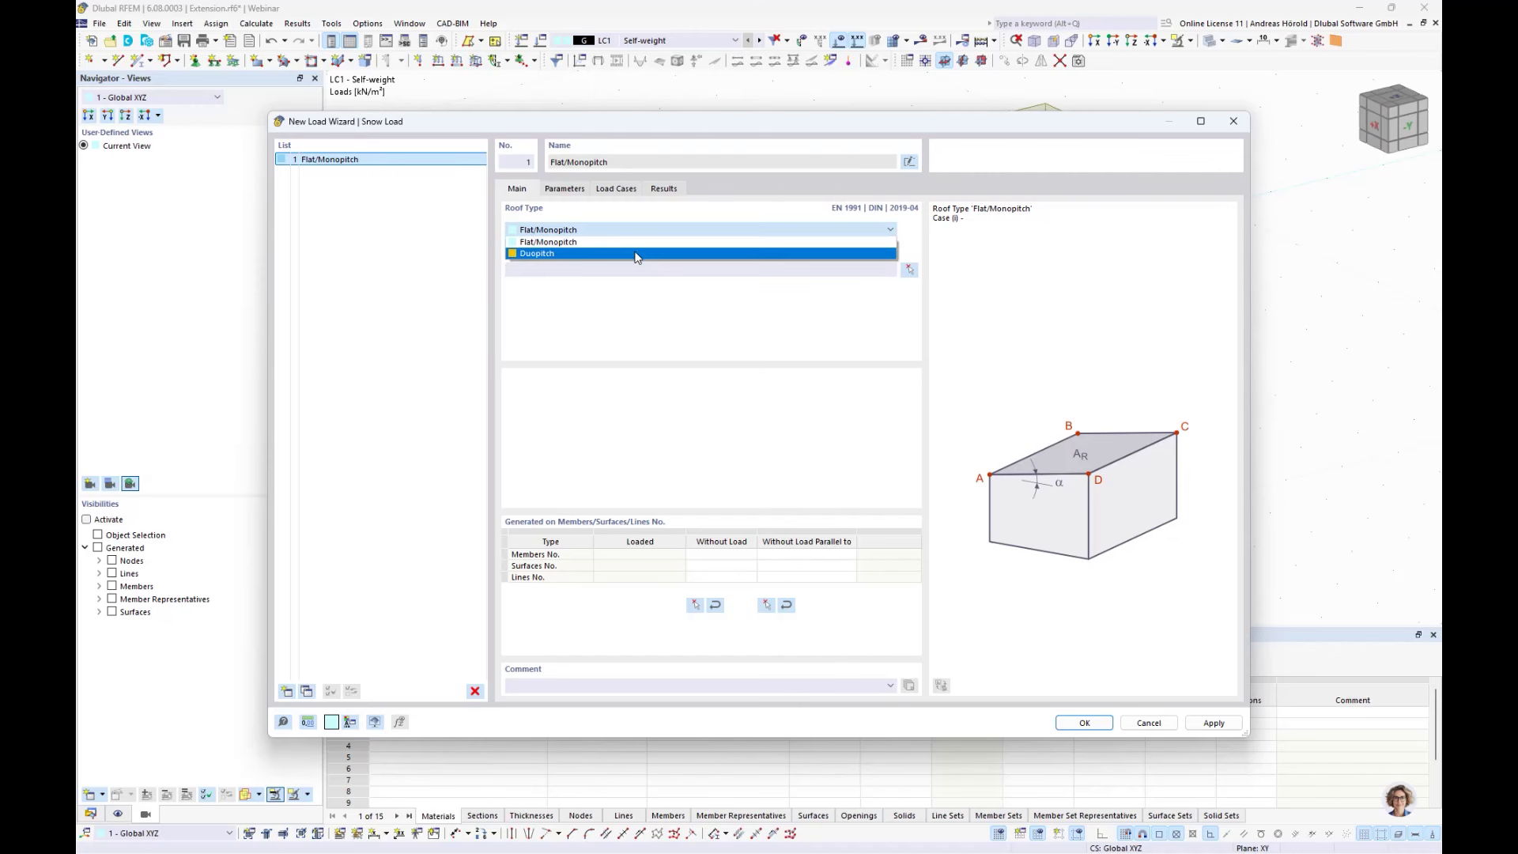
click(641, 242)
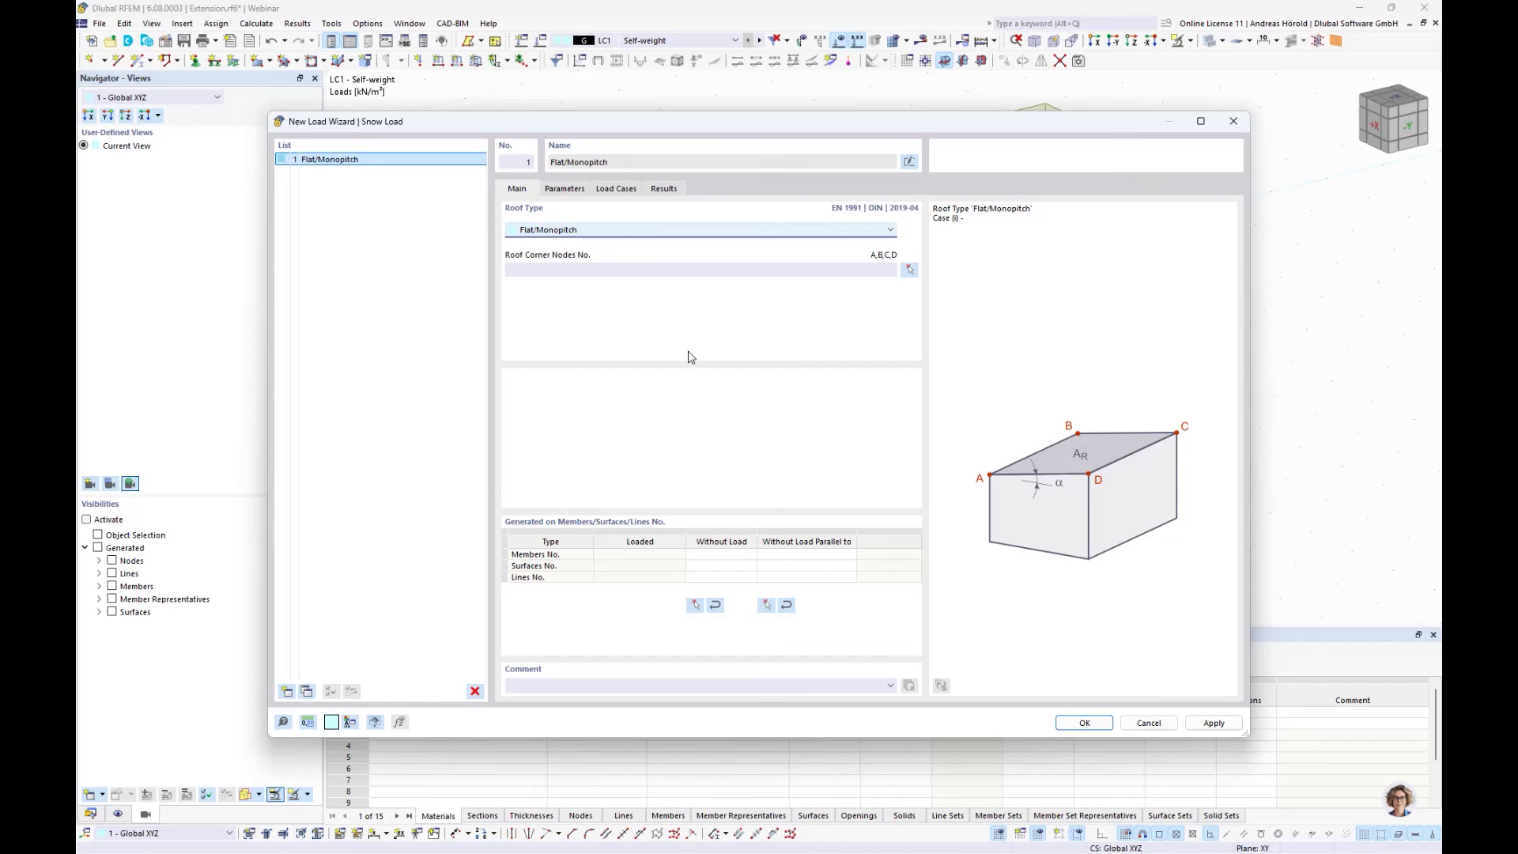
- Assign the slab's four corner nodes 9, 10, 11 and 7 as the snow load wizard's roof corners
click(909, 270)
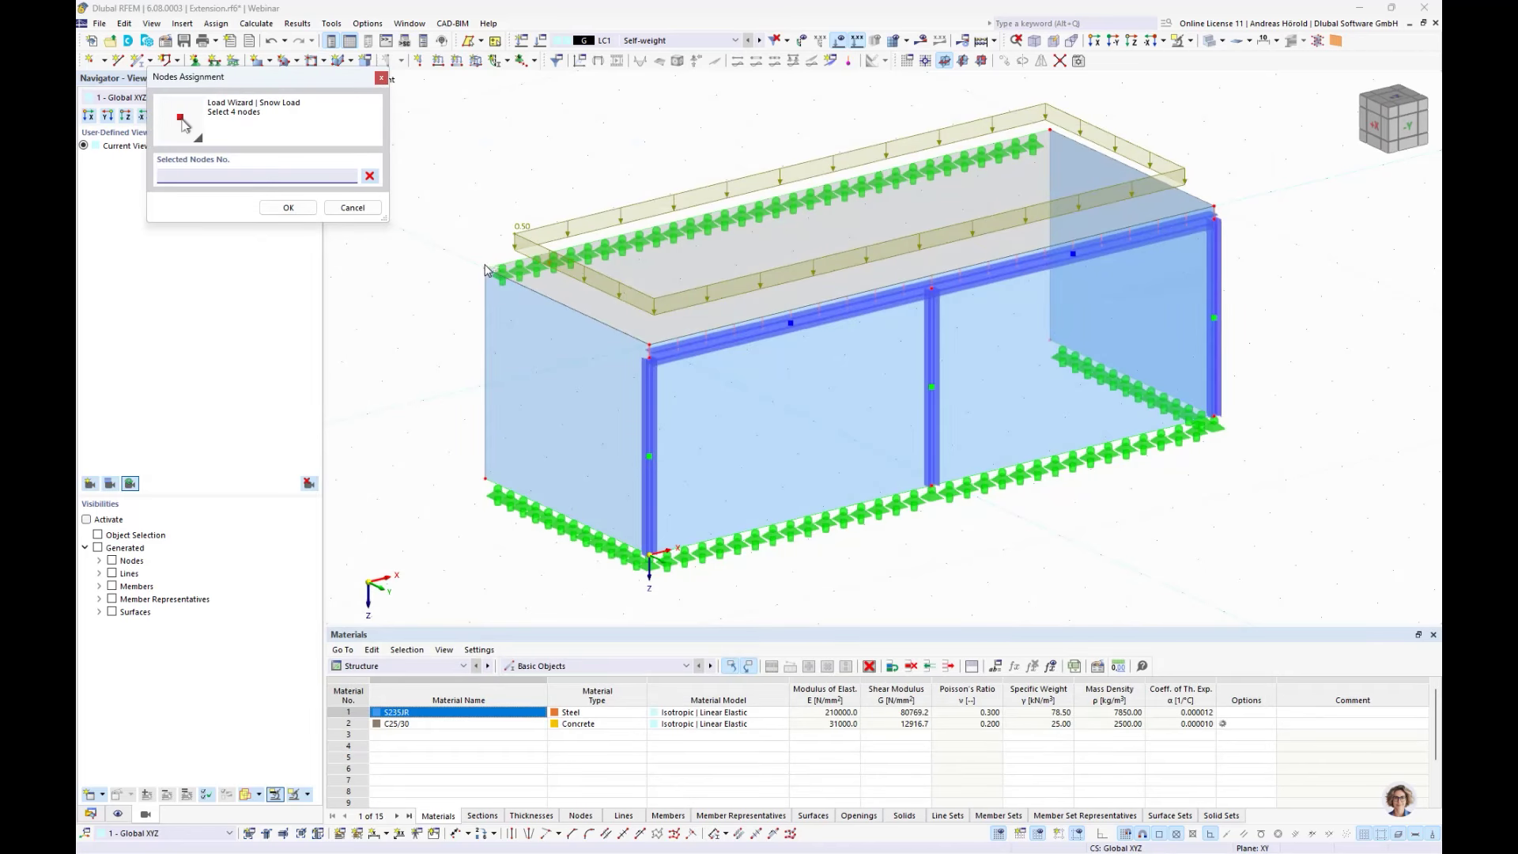
click(485, 269)
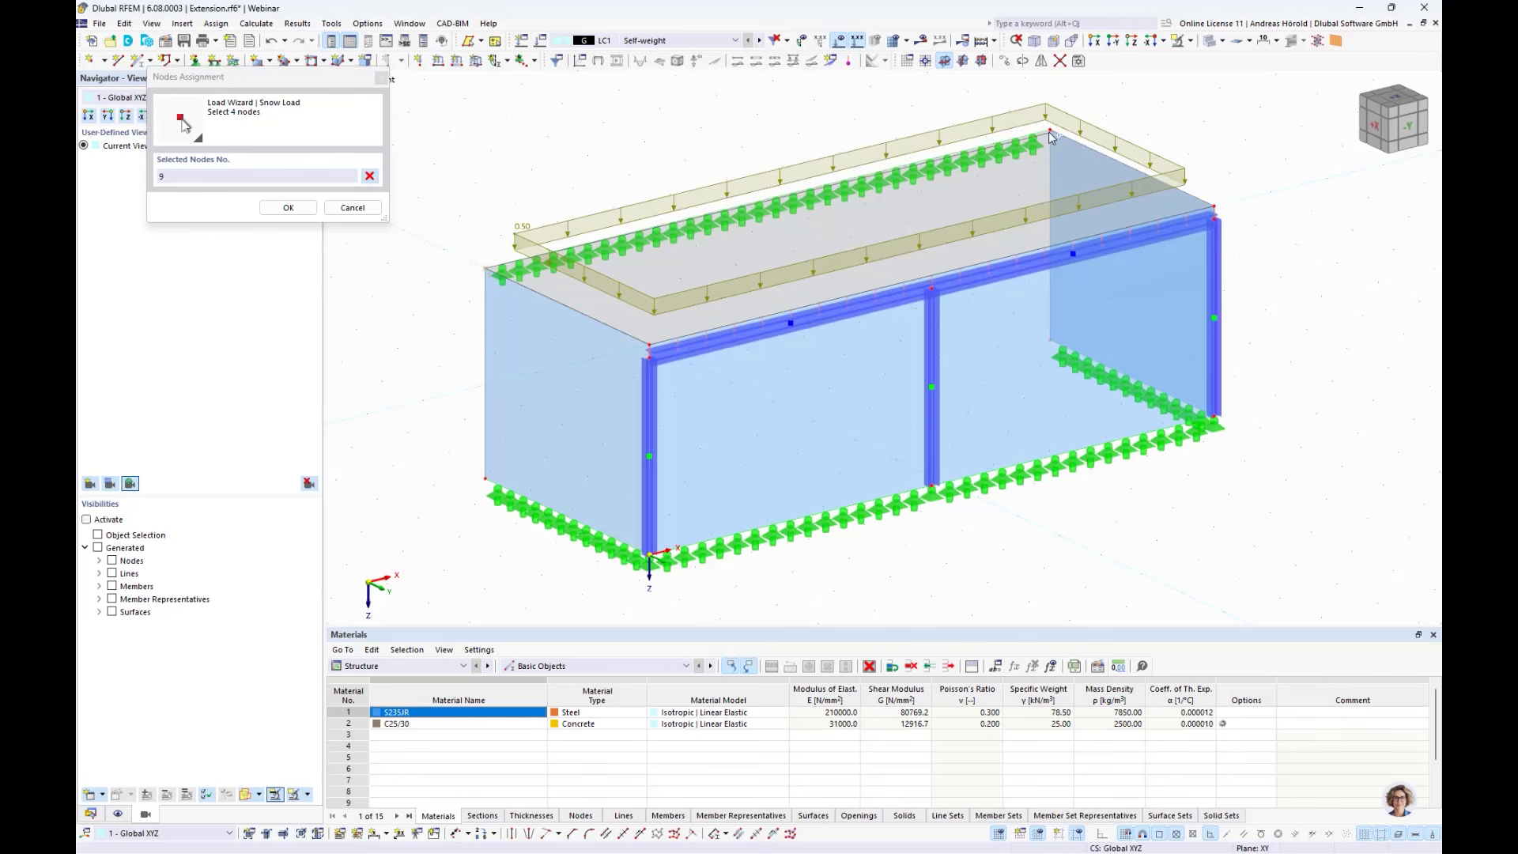
click(1215, 209)
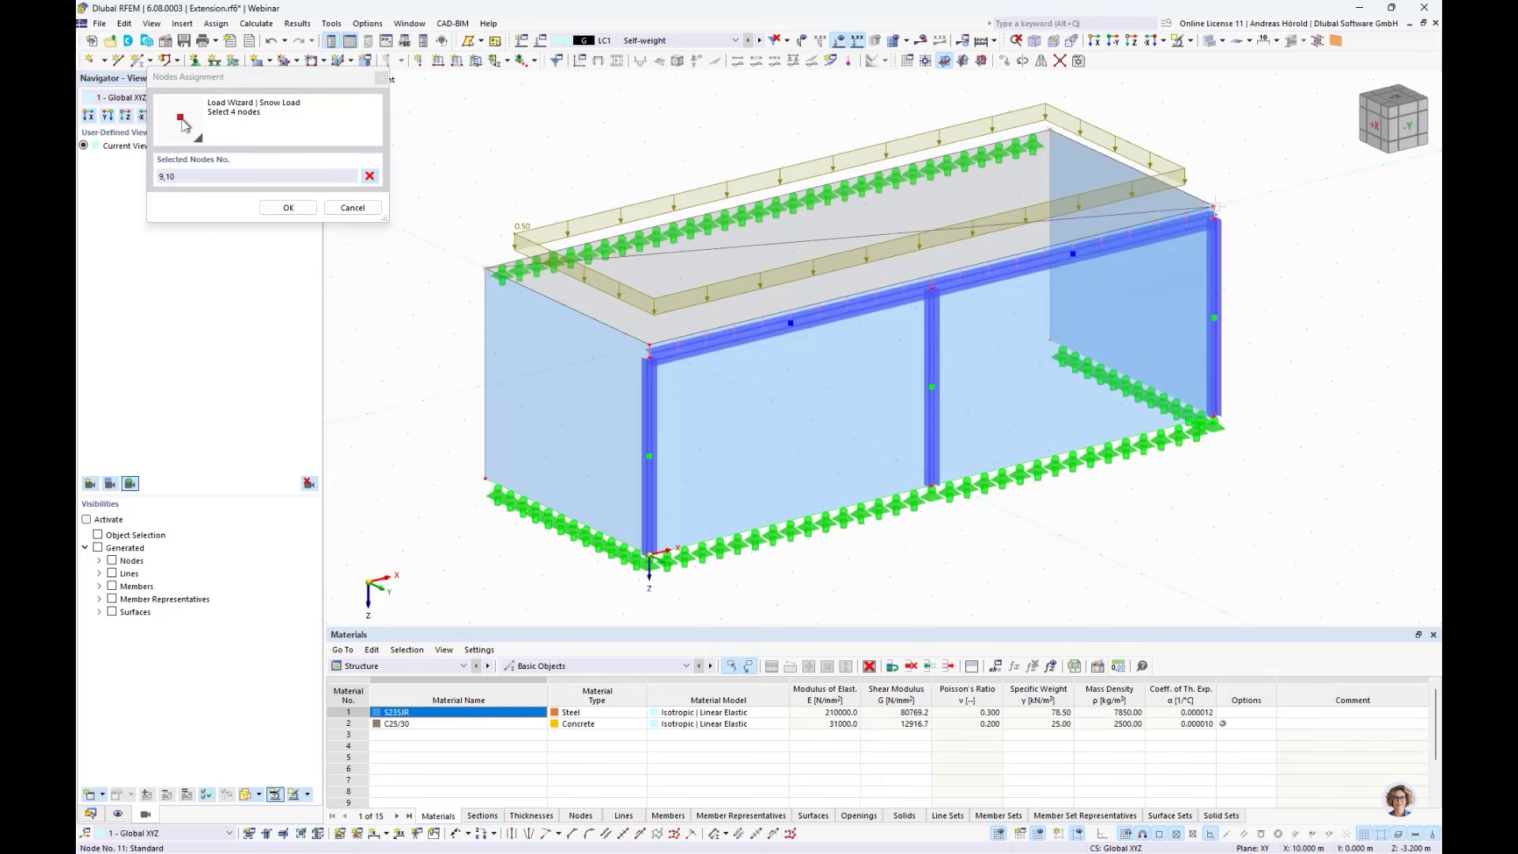
click(655, 346)
click(650, 347)
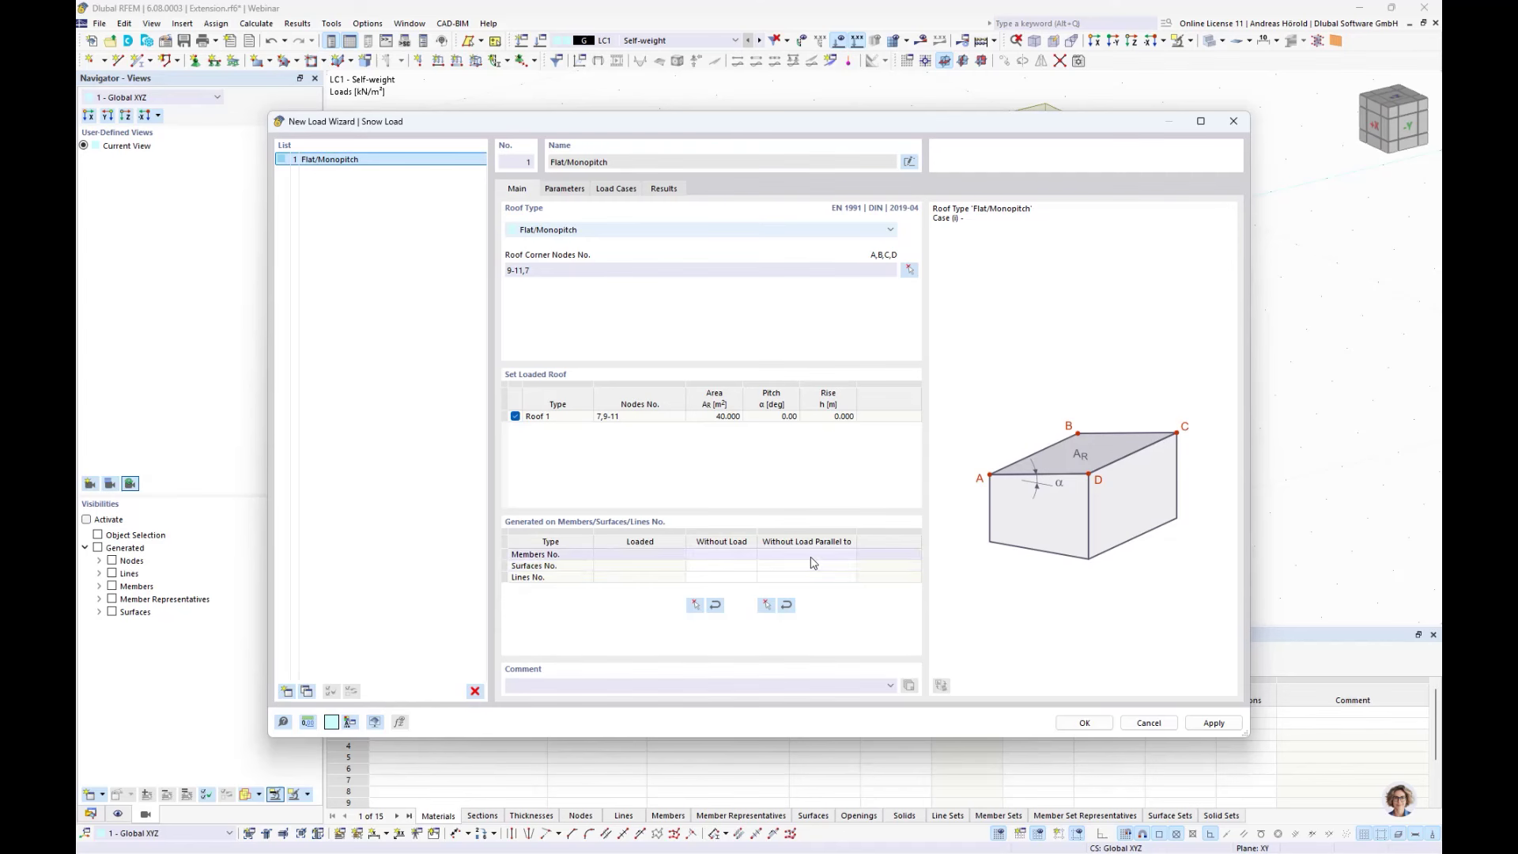
- Review the snow load parameters and create a new load case for Case (i)
click(559, 190)
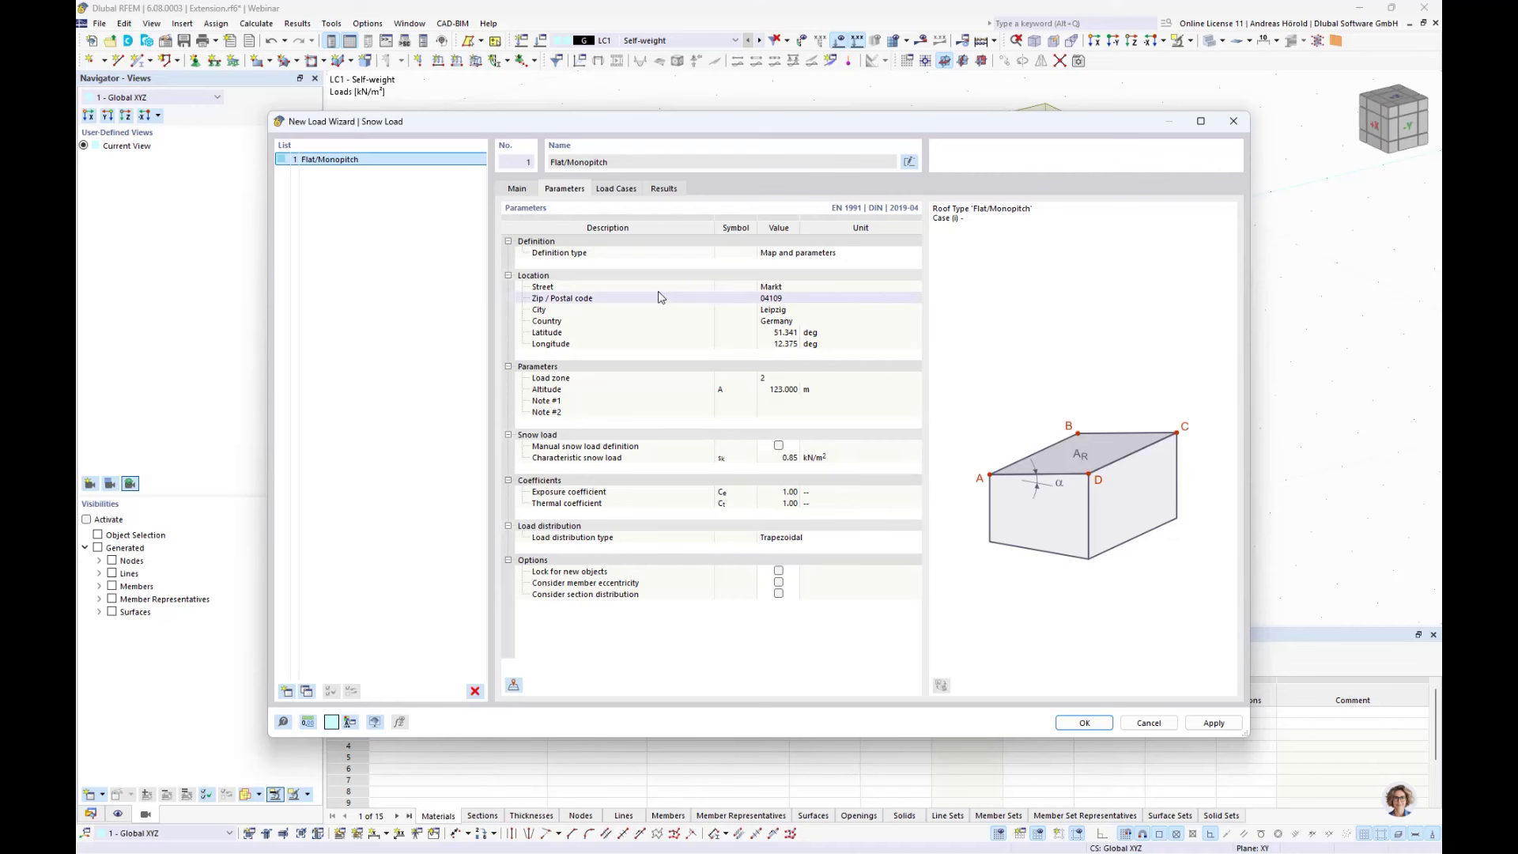
click(611, 190)
click(544, 242)
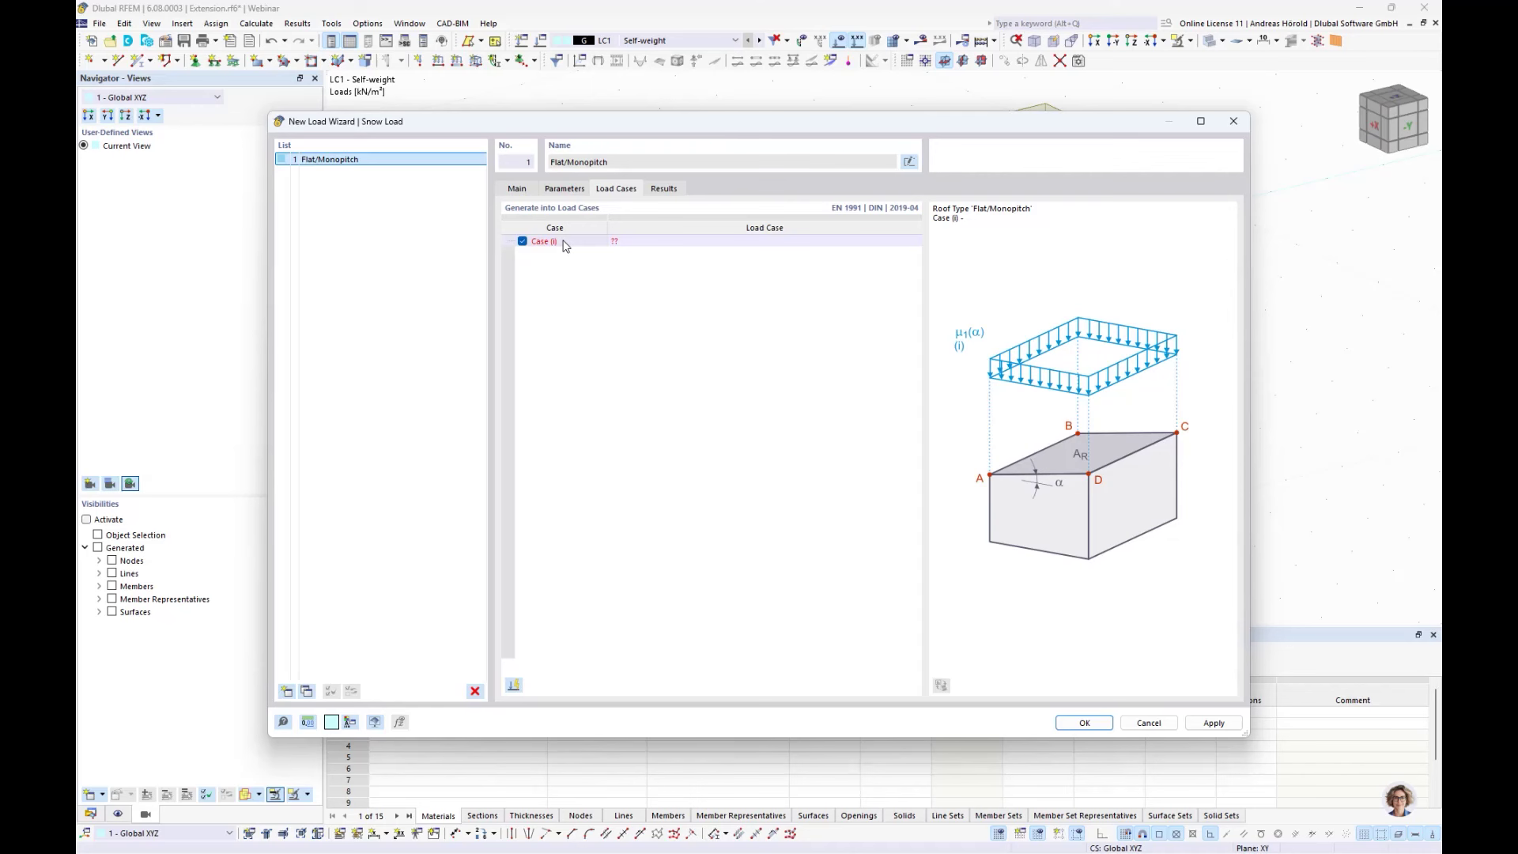
click(512, 685)
double_click(757, 241)
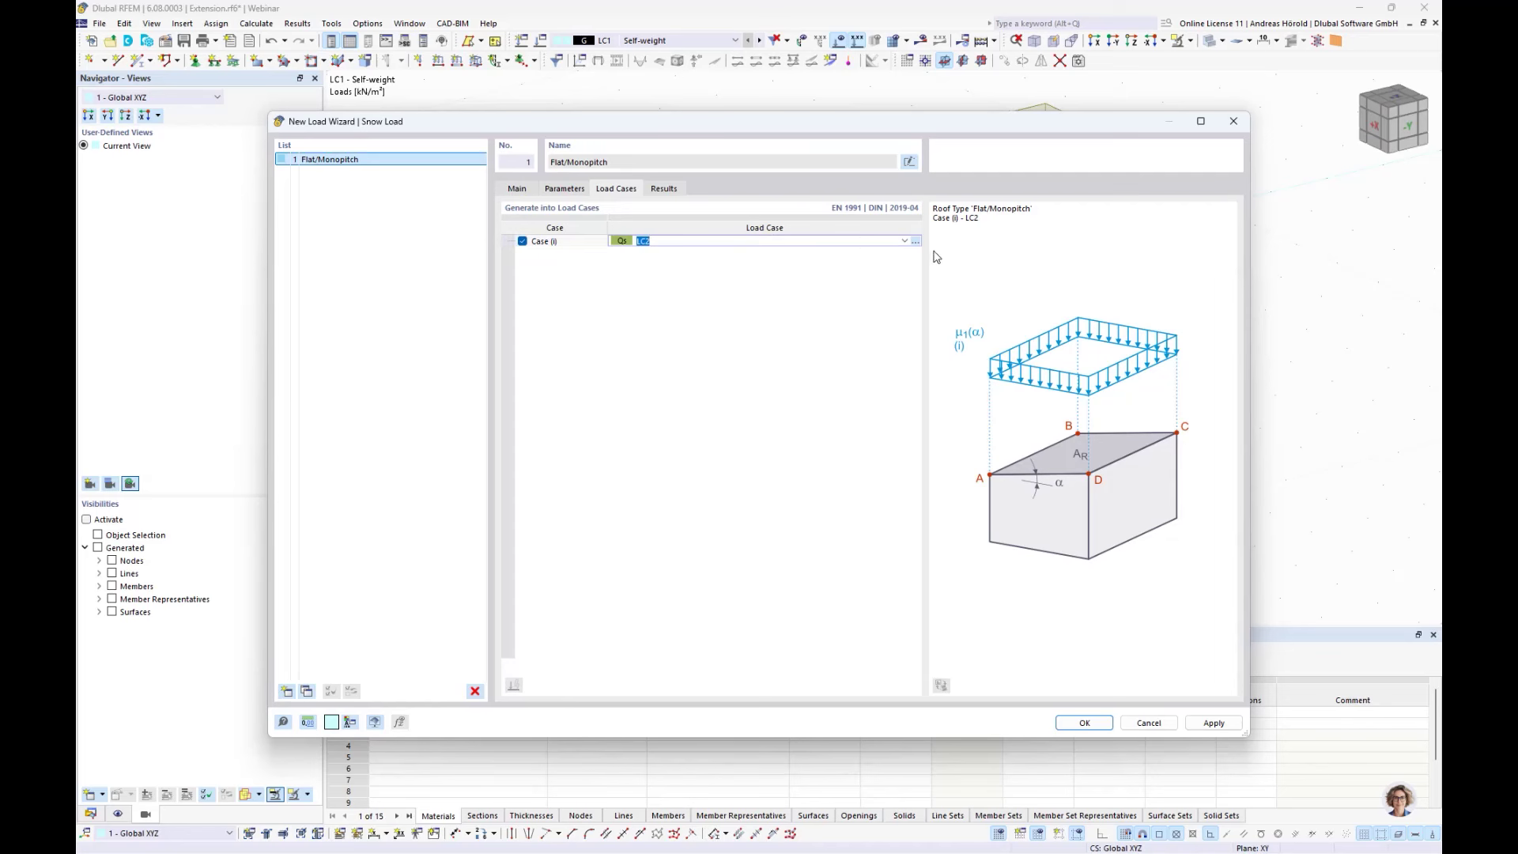
- Rename the Case (i) load case as Snow and generate the snow load on the roof
click(915, 241)
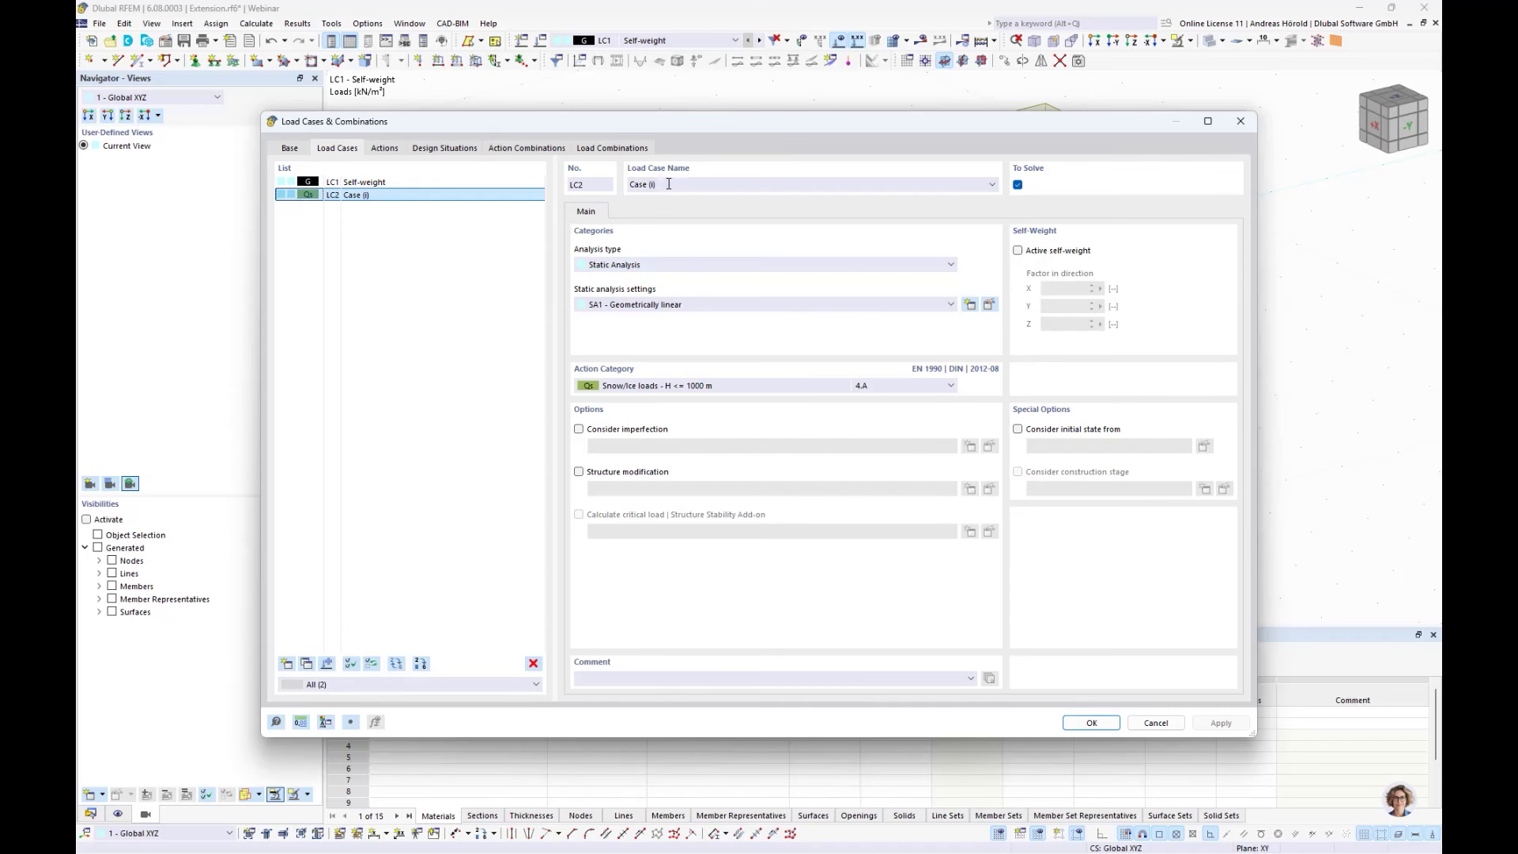
drag(668, 184, 626, 184)
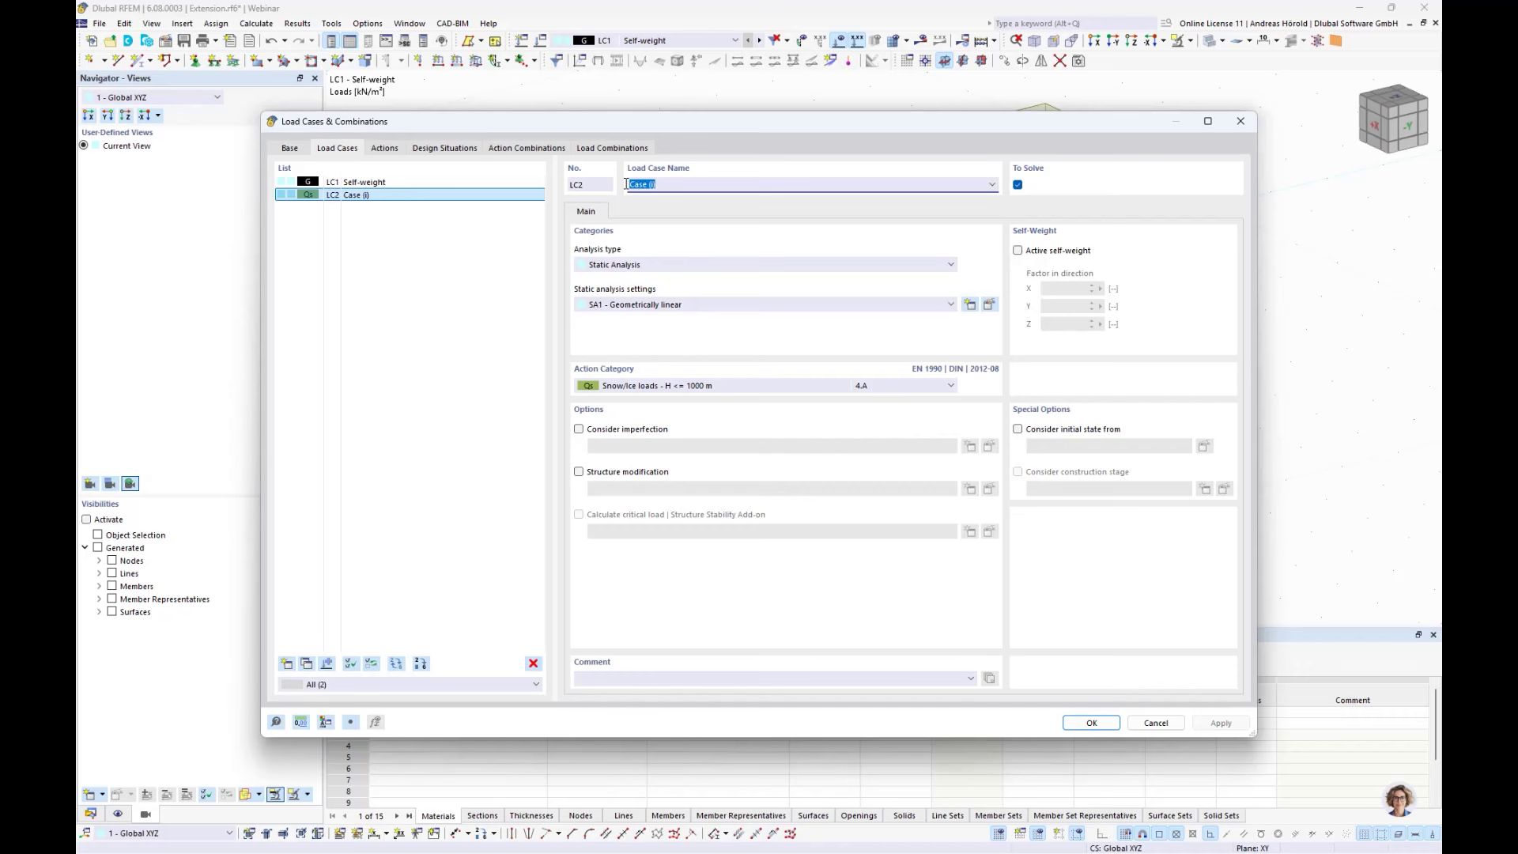
text(Snow)
click(1087, 723)
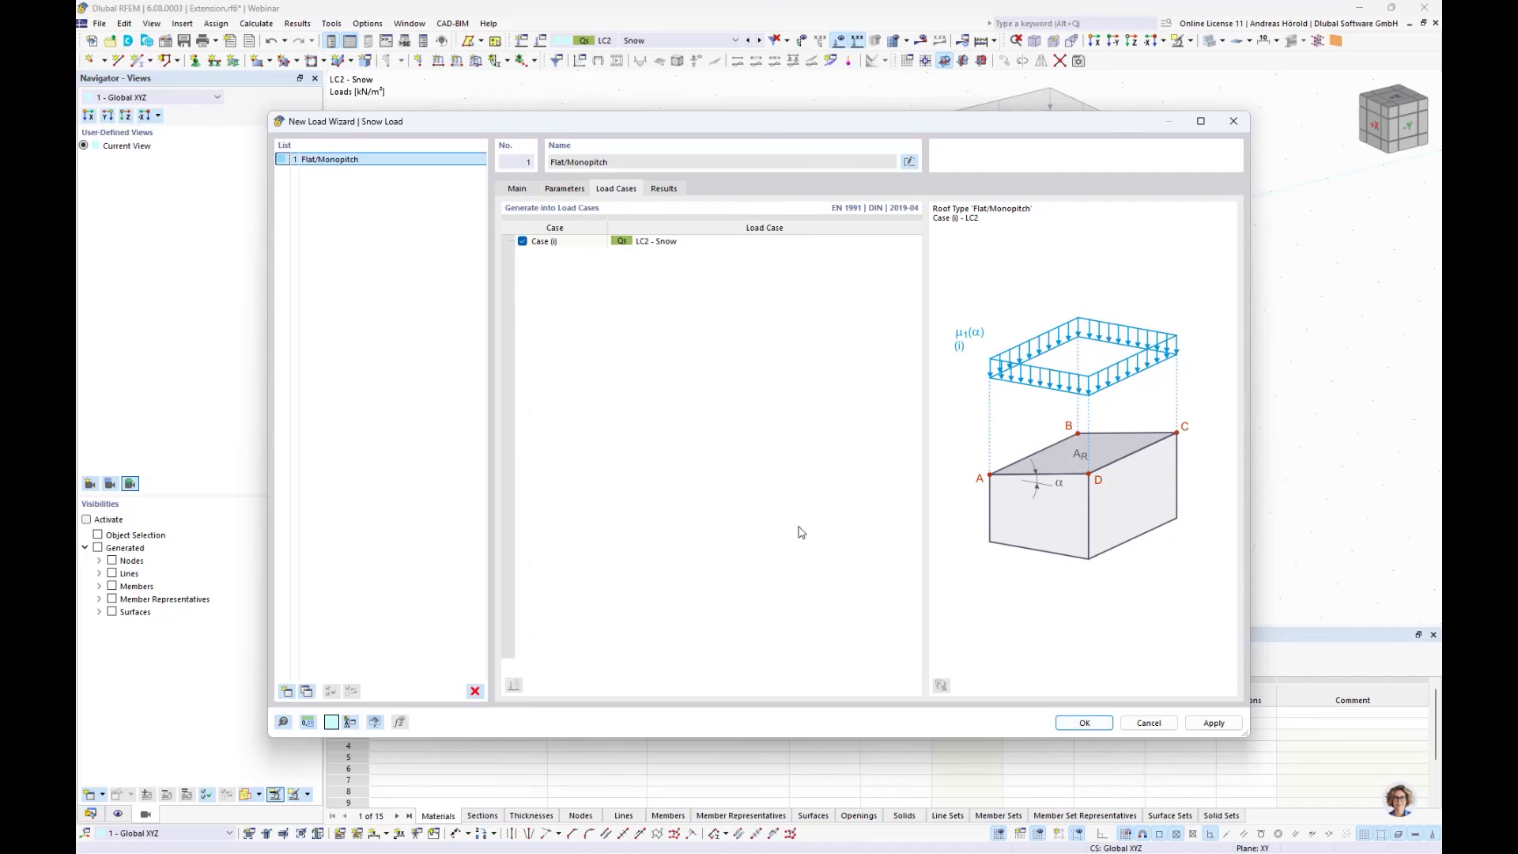
click(1084, 723)
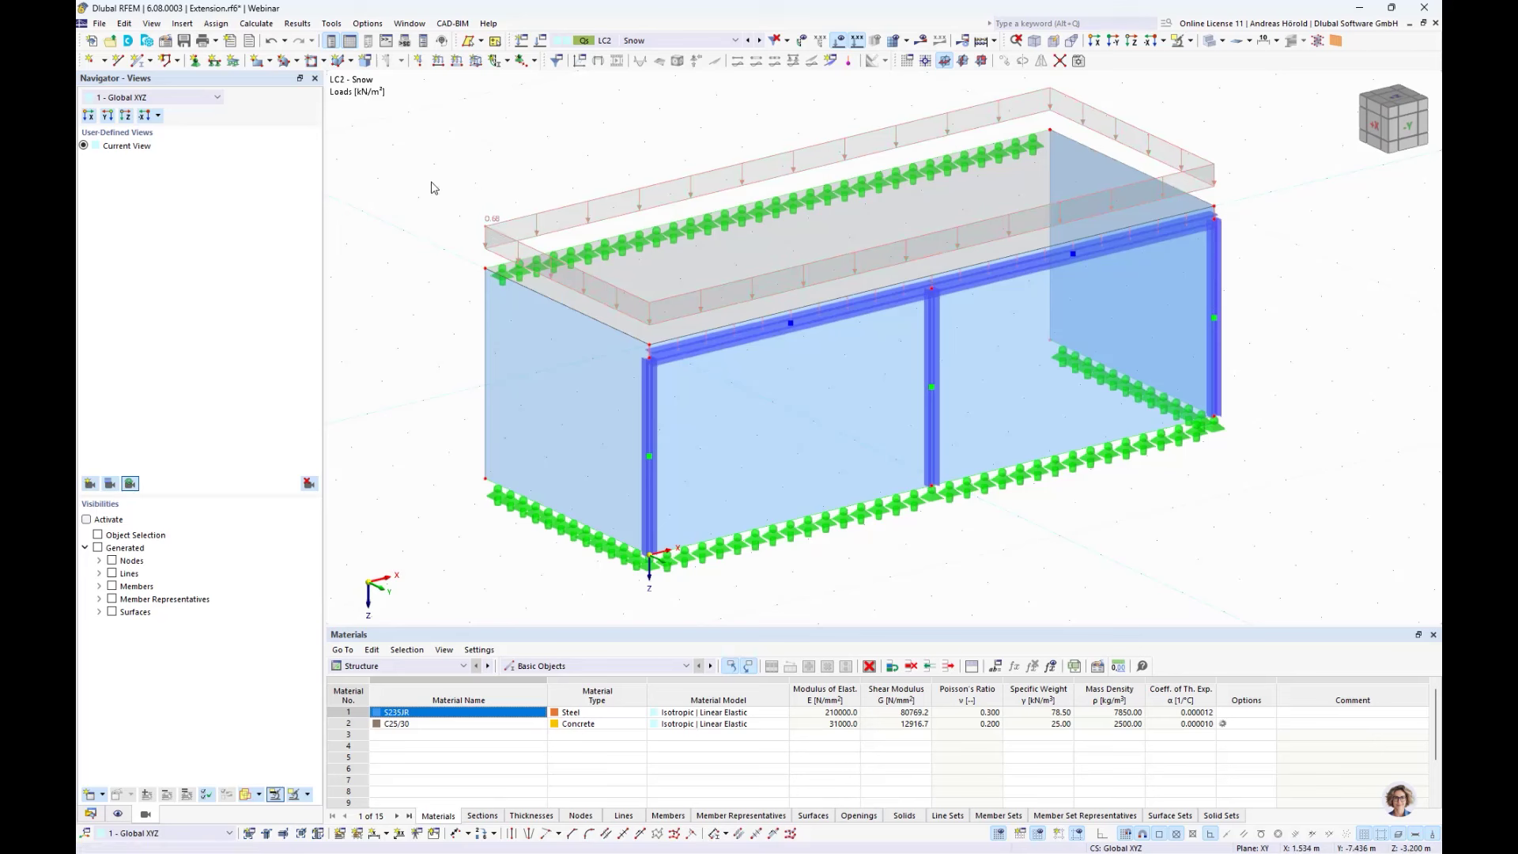
- Start a new wind load wizard with the type Vertical walls with flat/monopitch roof
click(183, 24)
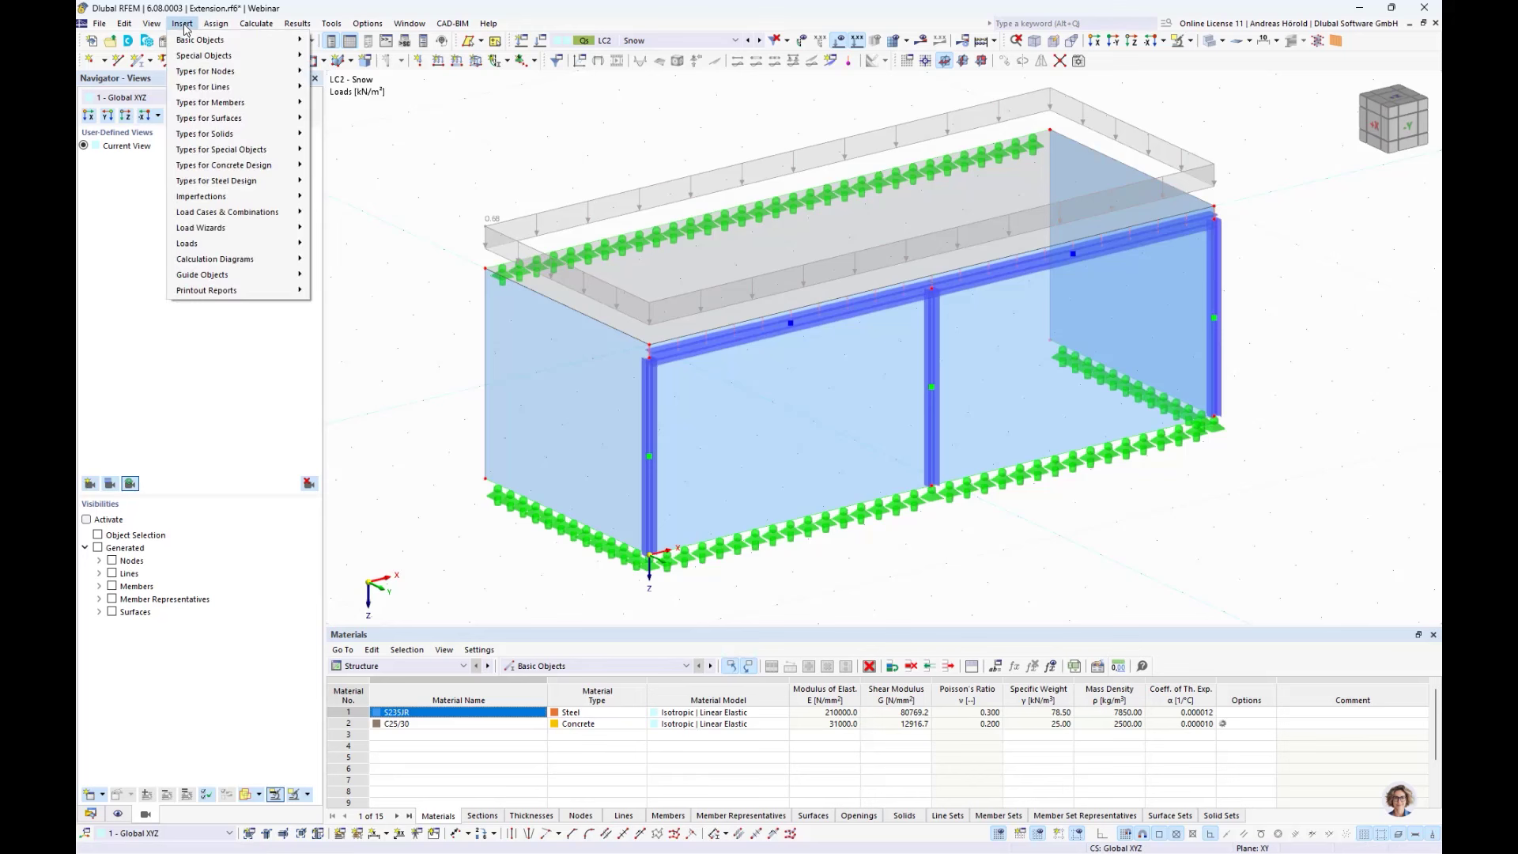
mouse_move(242, 227)
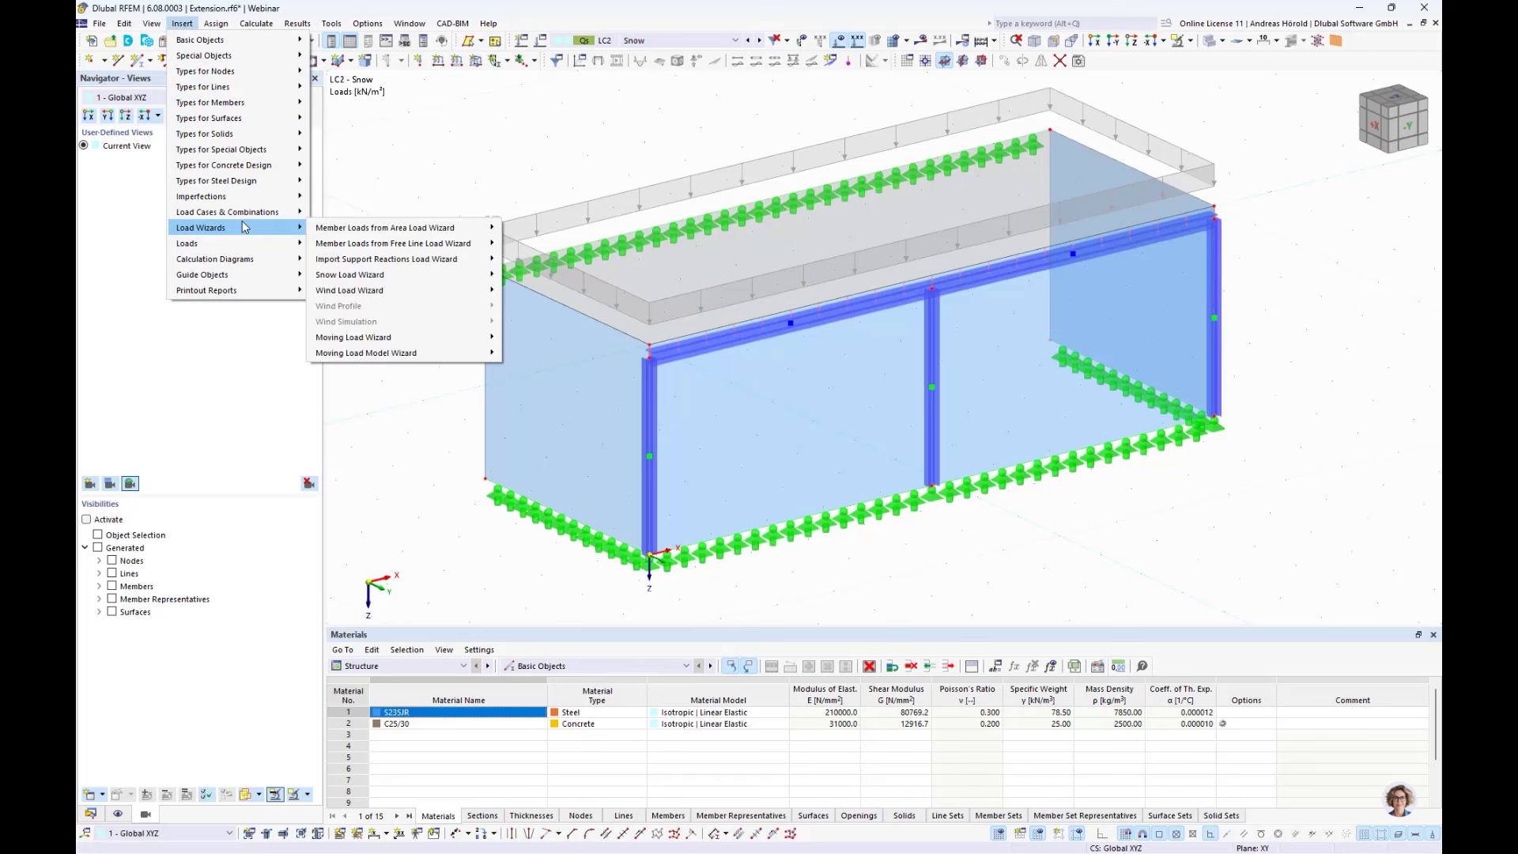
mouse_move(410, 289)
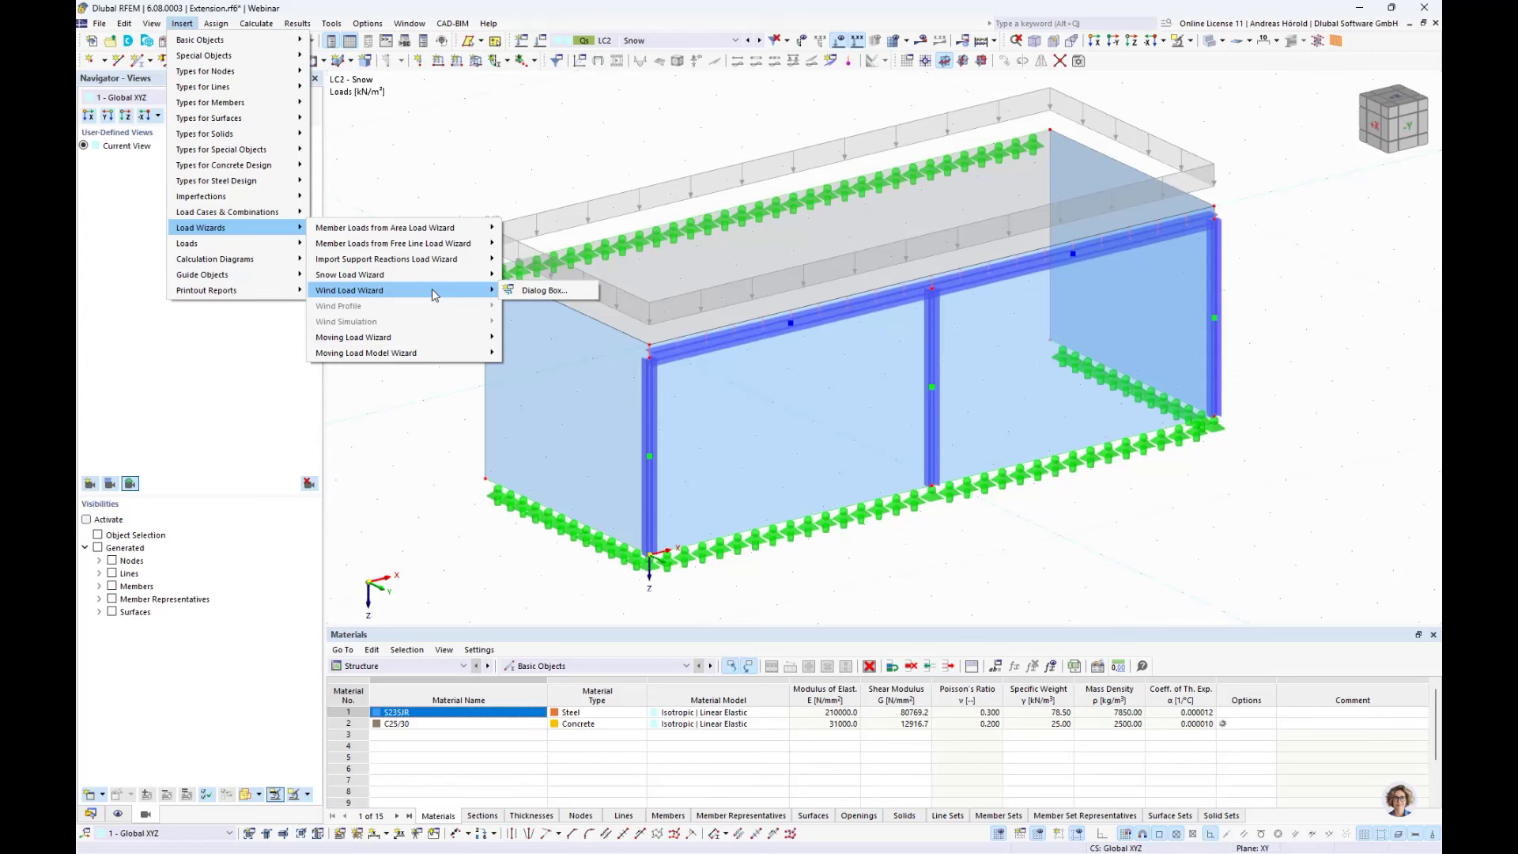
click(544, 291)
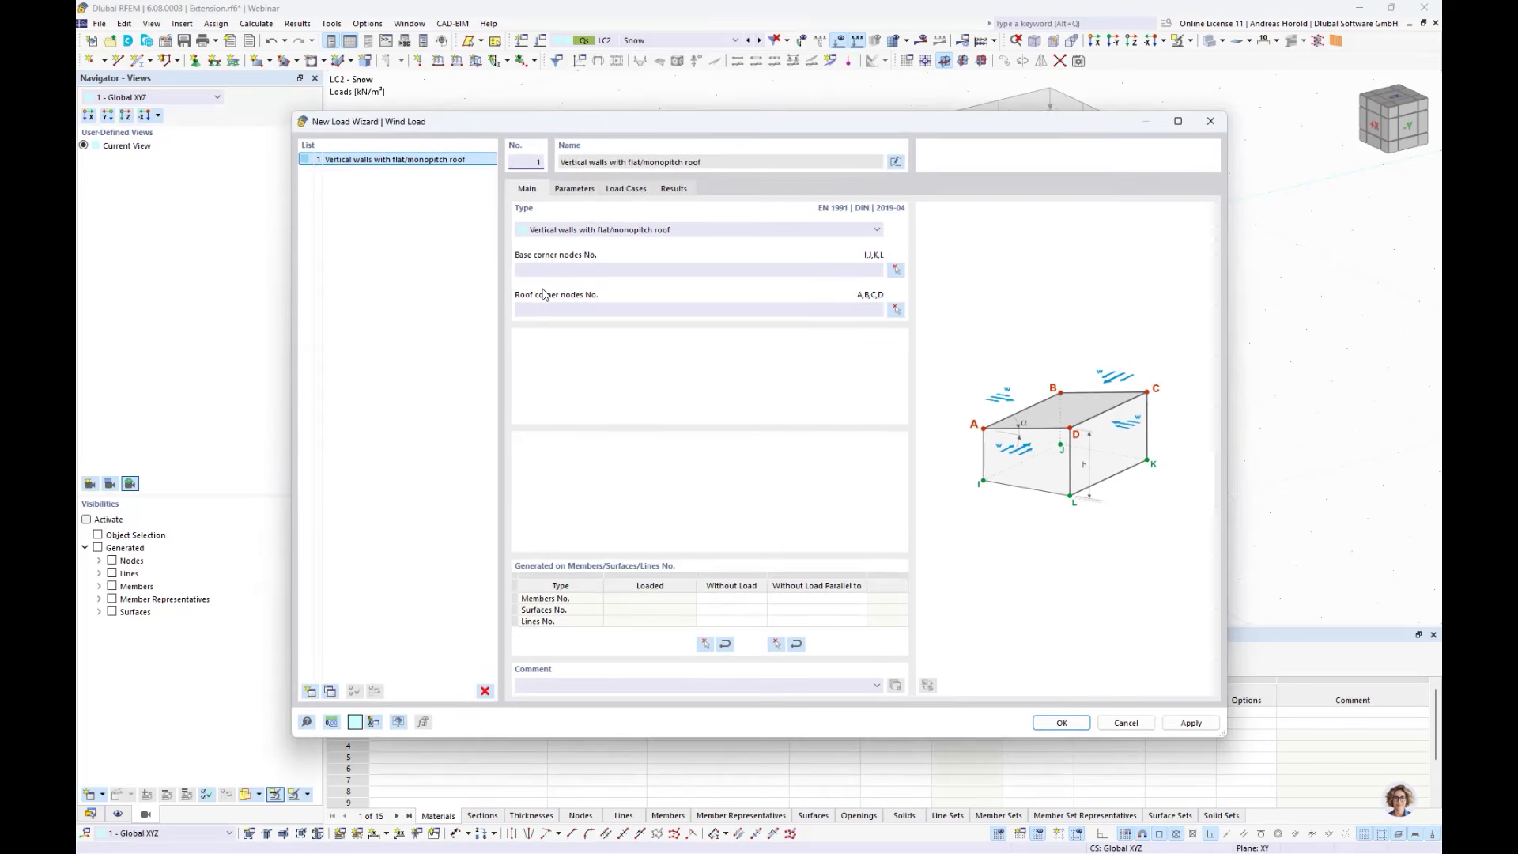
click(675, 229)
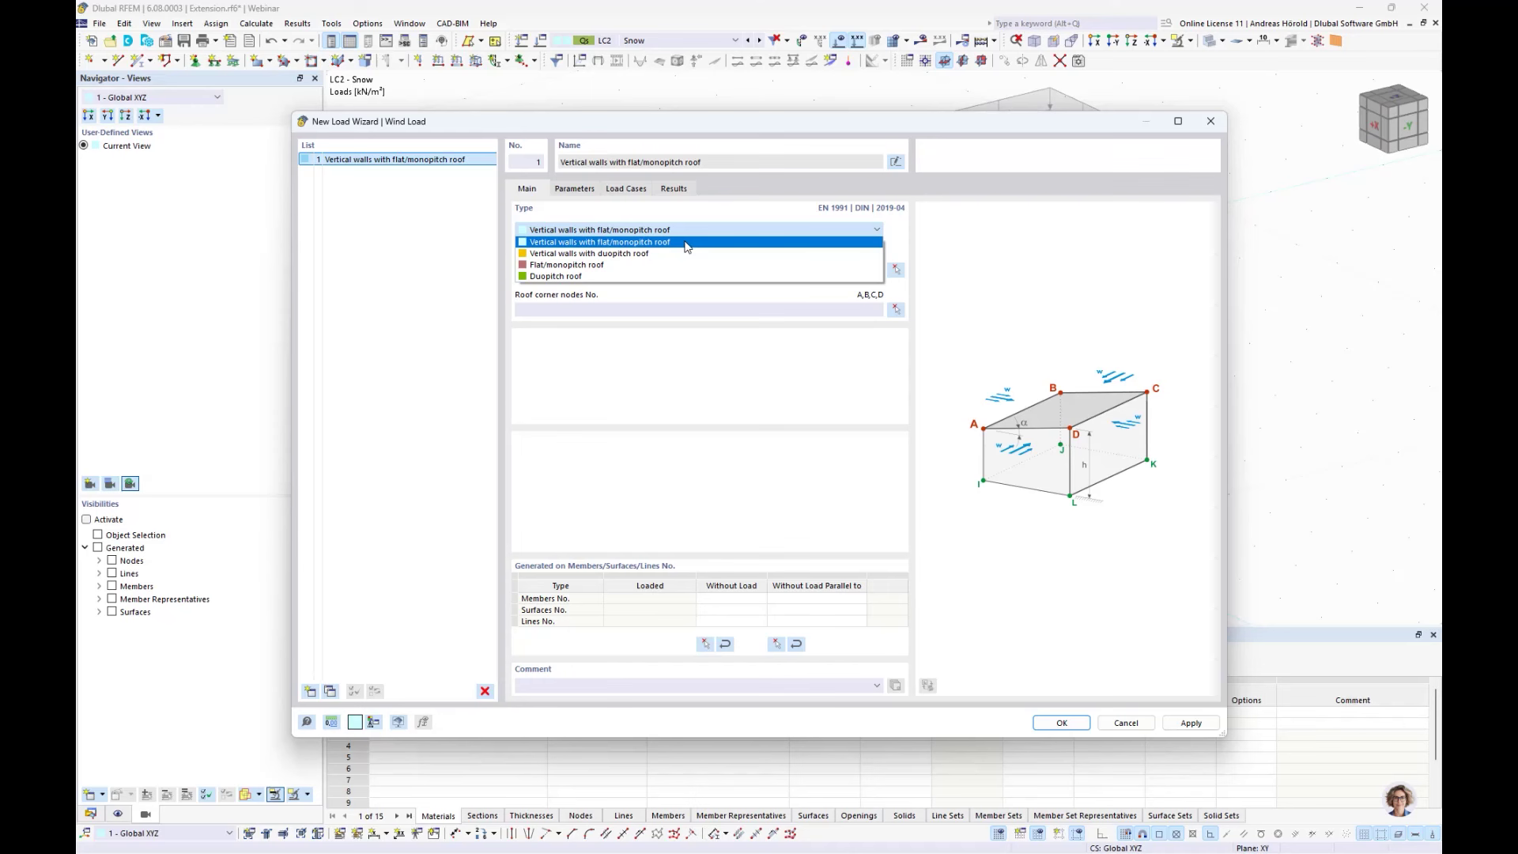
click(684, 246)
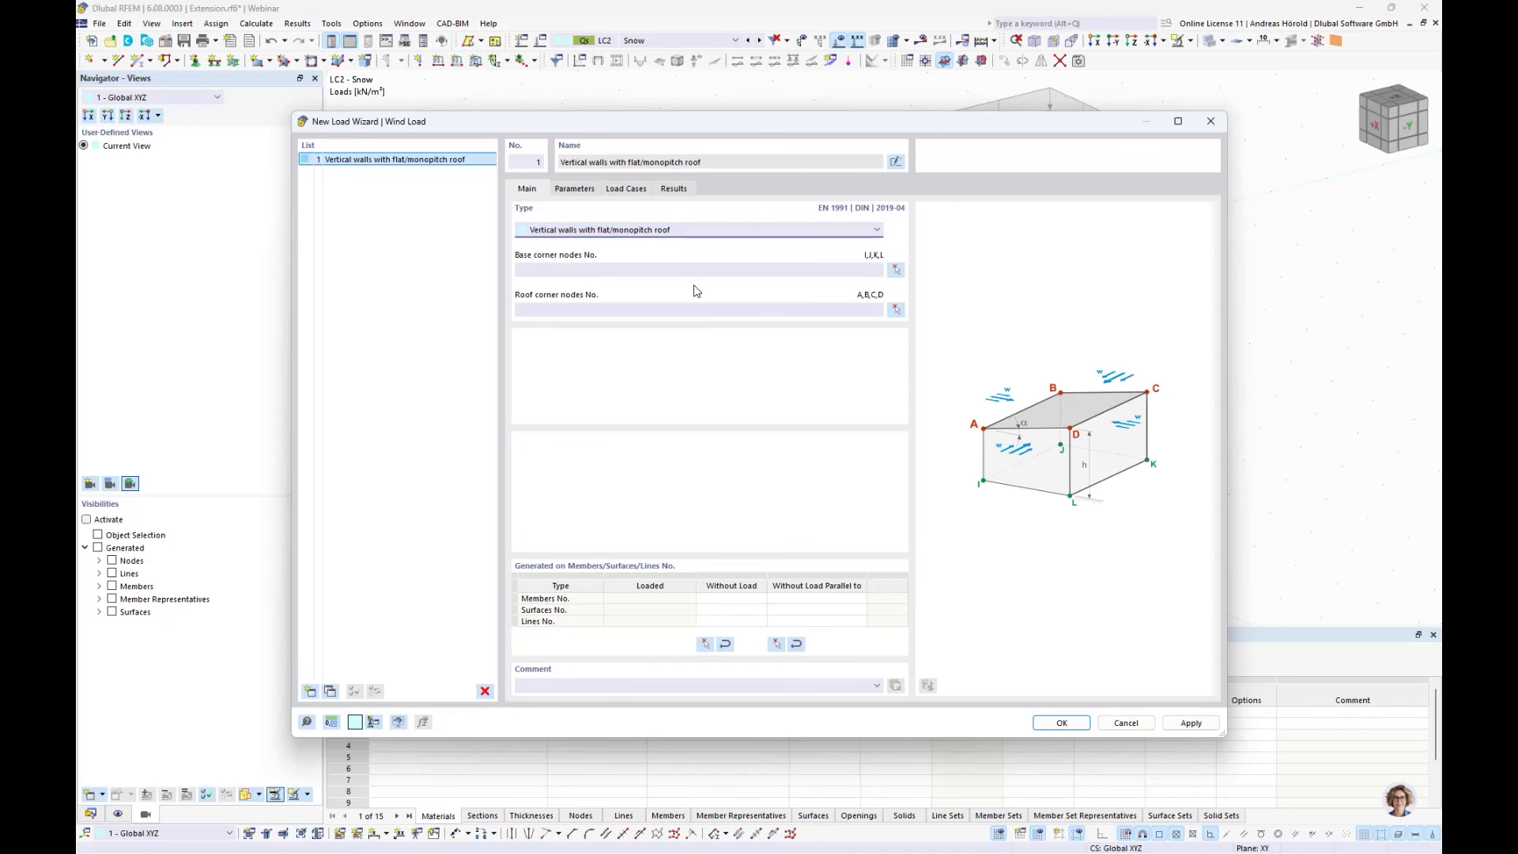
- Assign the building's four bottom nodes 13, 21, 5 and 1 as the wind load wizard's base corners
click(896, 269)
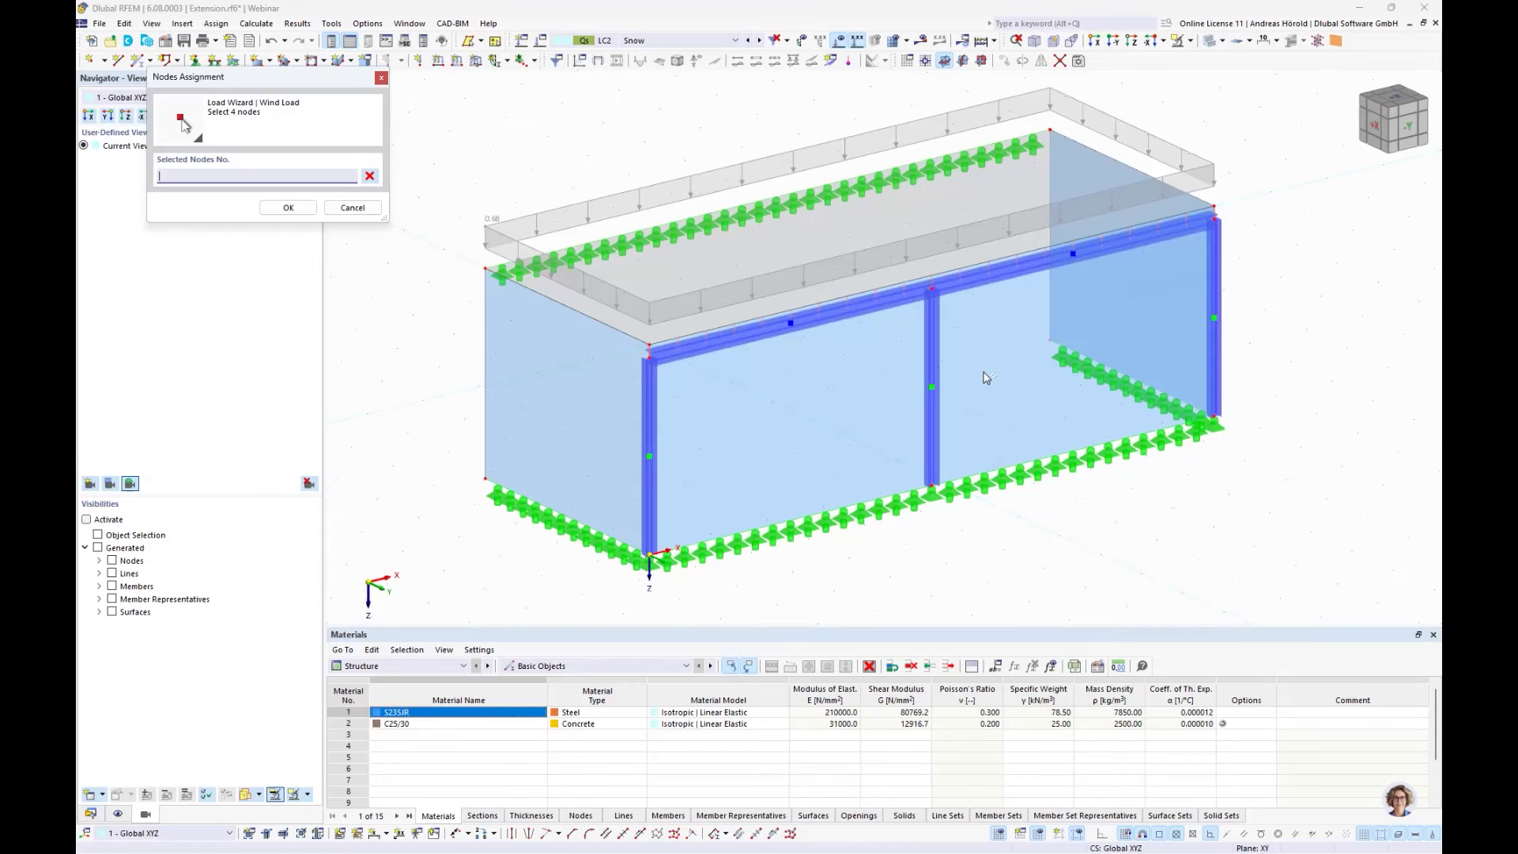
click(485, 479)
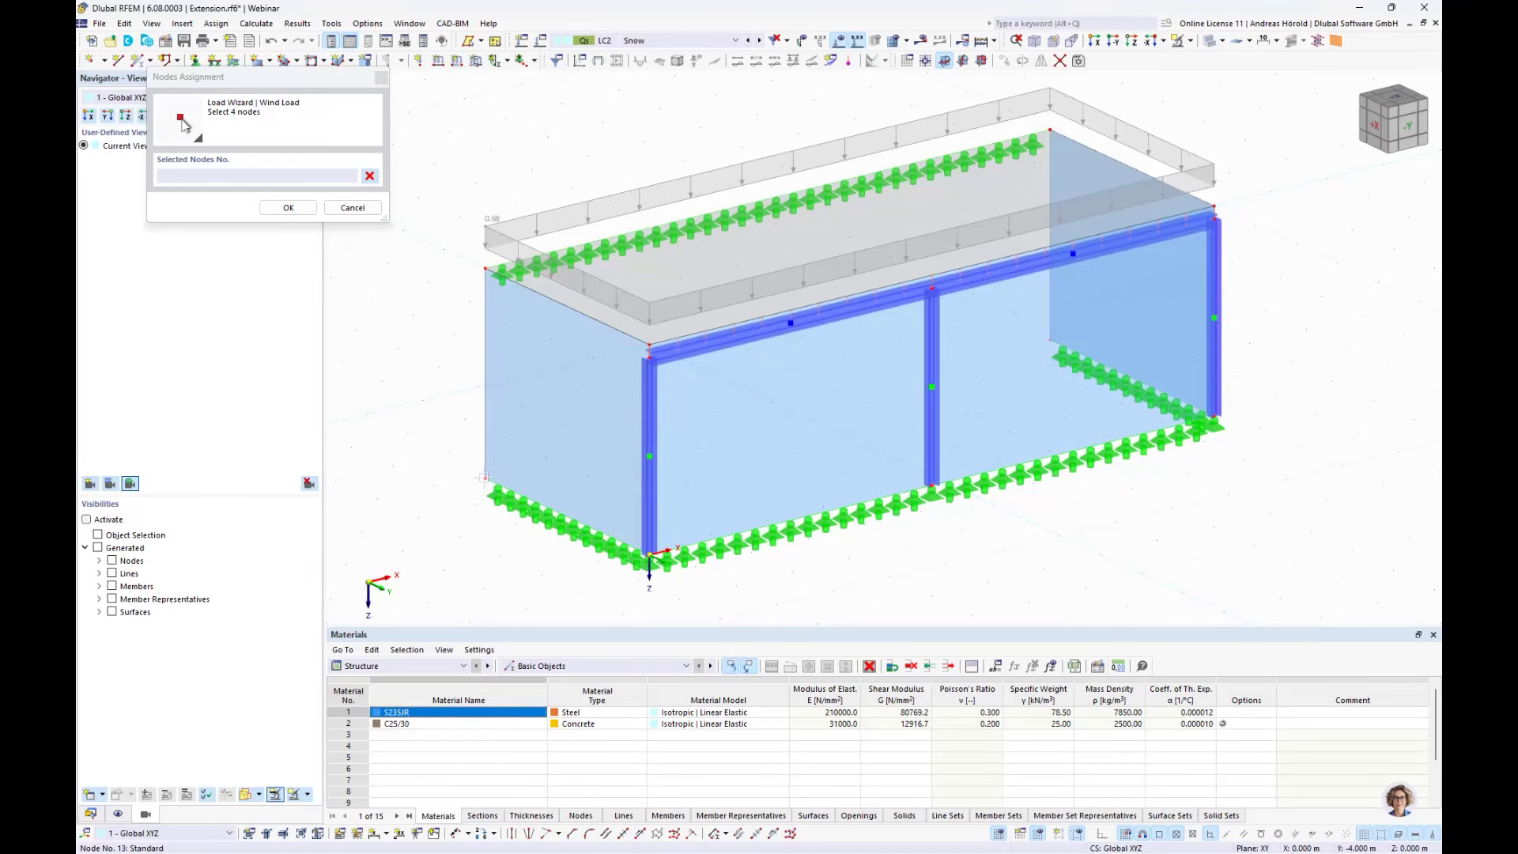
click(1052, 341)
click(1215, 414)
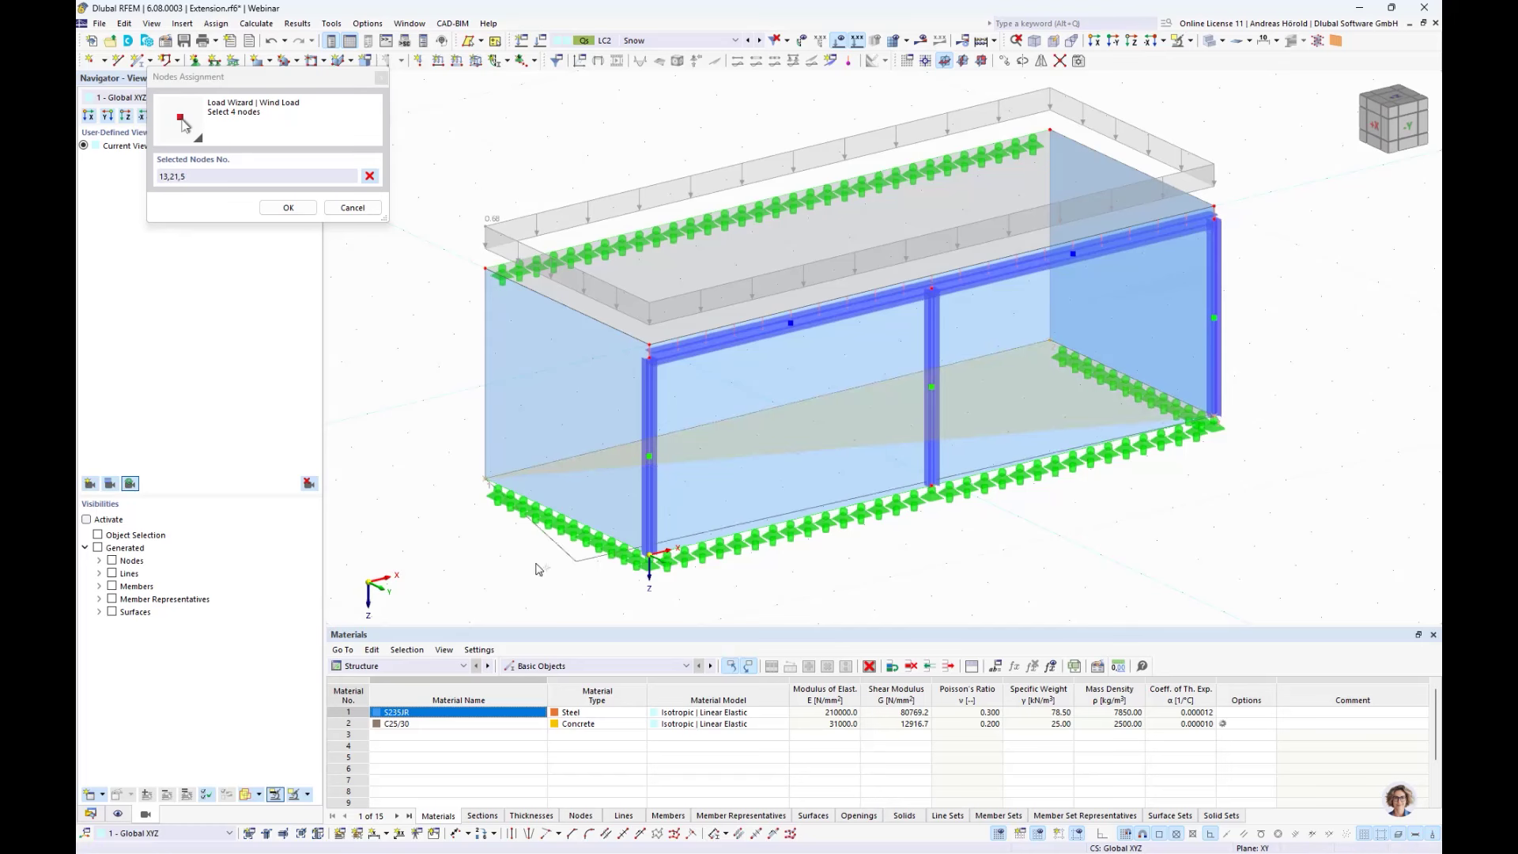
click(649, 552)
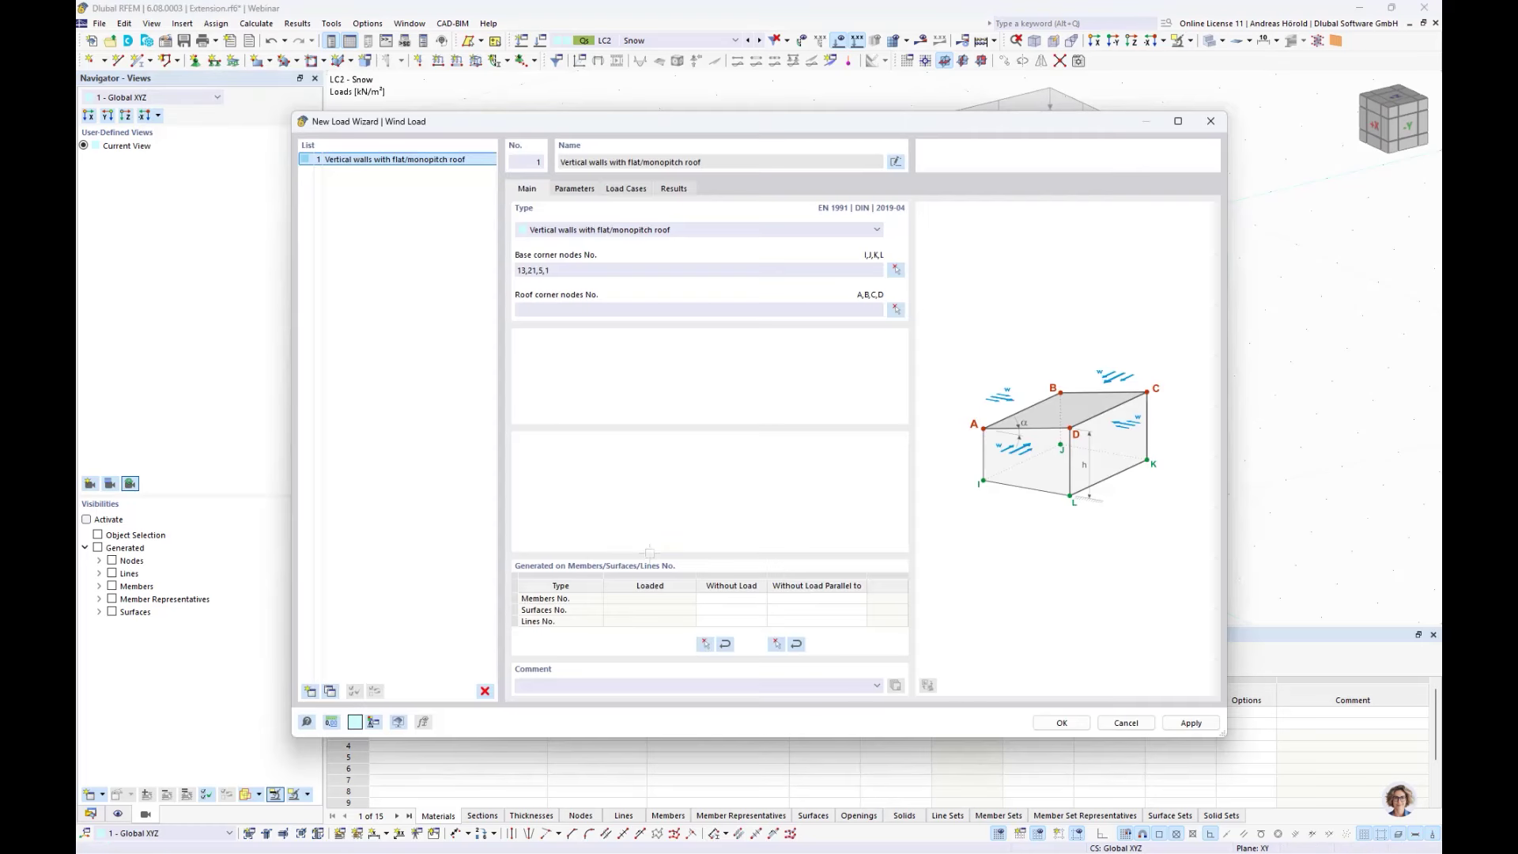
- Assign the slab corner nodes 9, 10, 11 and 7 as the wind load's roof corners and move the dialog clear of the model
click(895, 310)
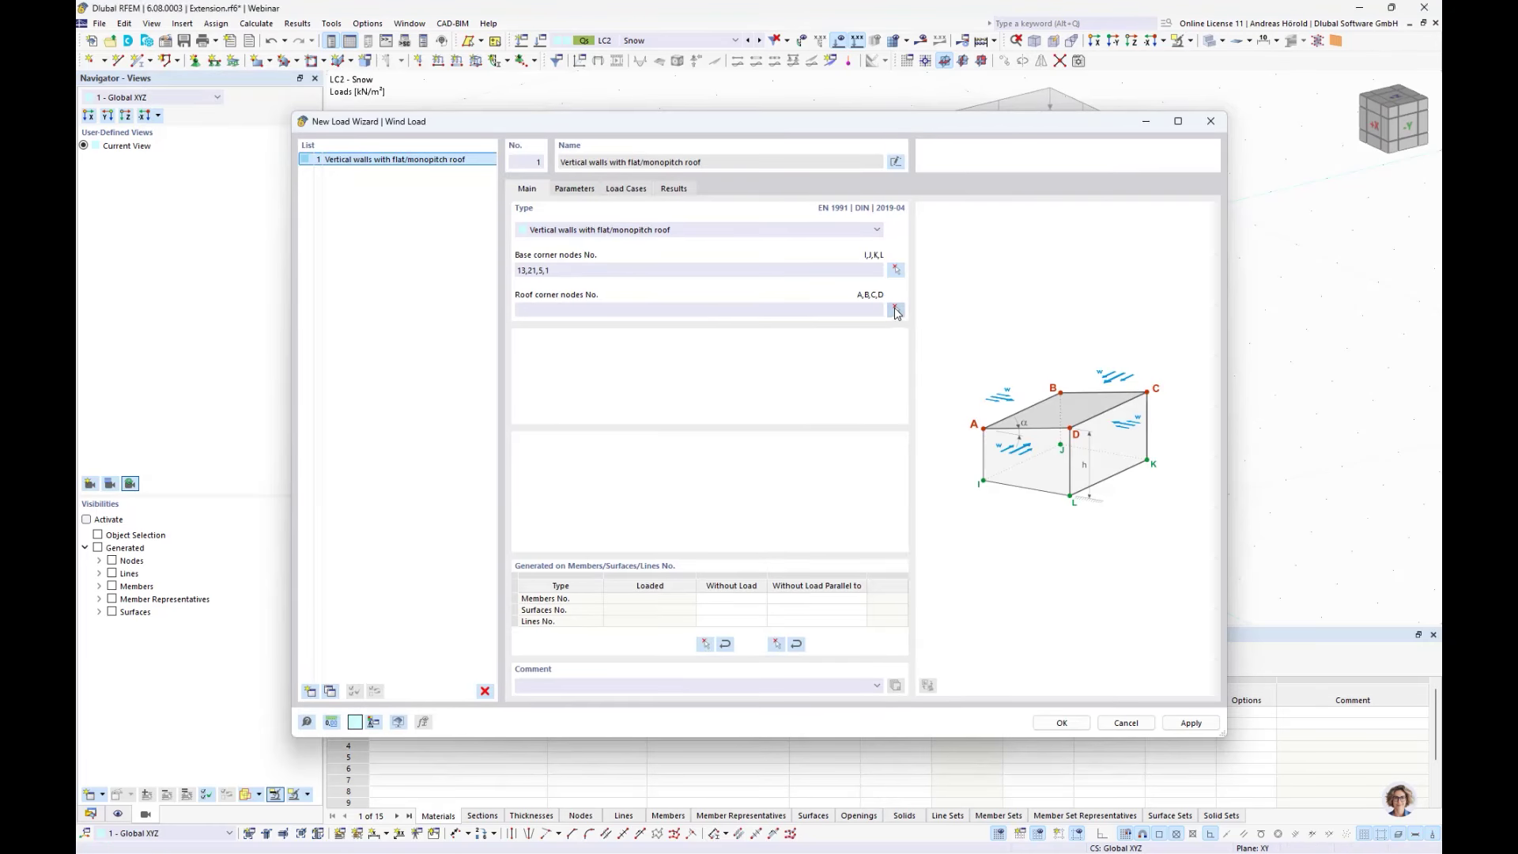
click(485, 268)
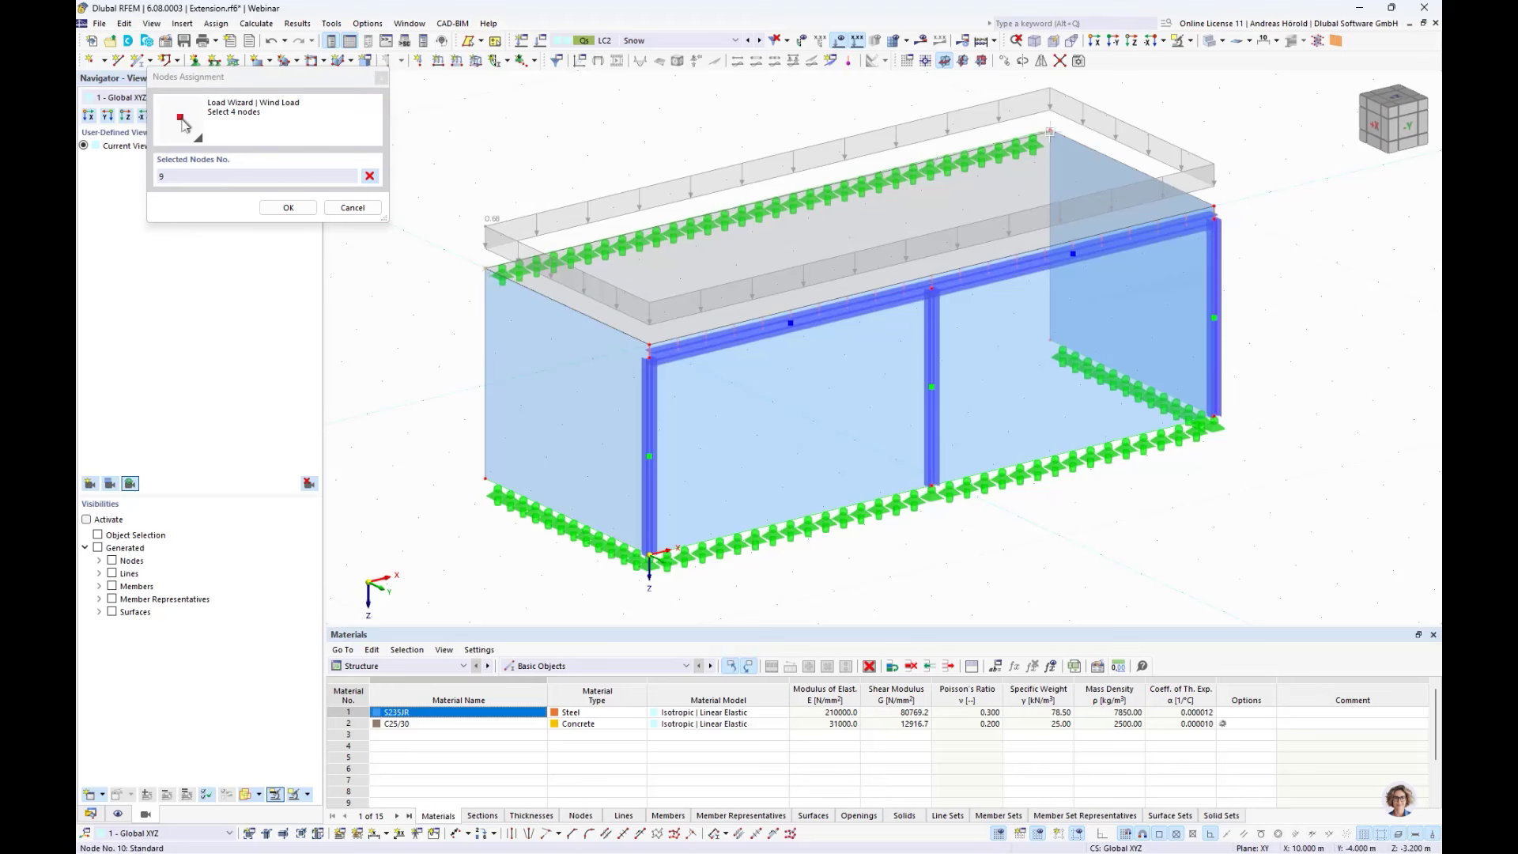
click(1049, 128)
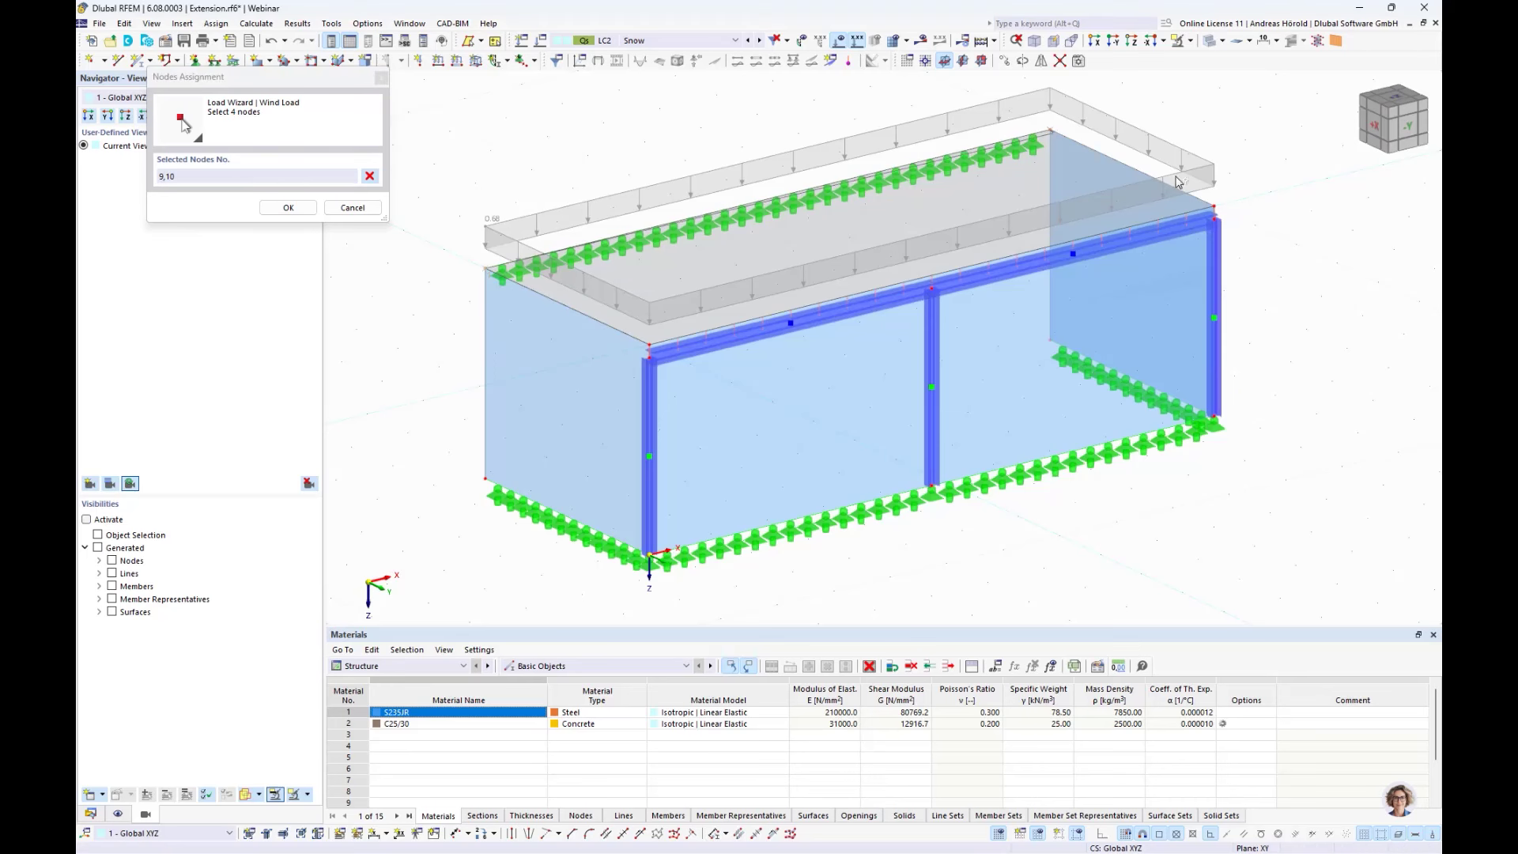
click(1211, 207)
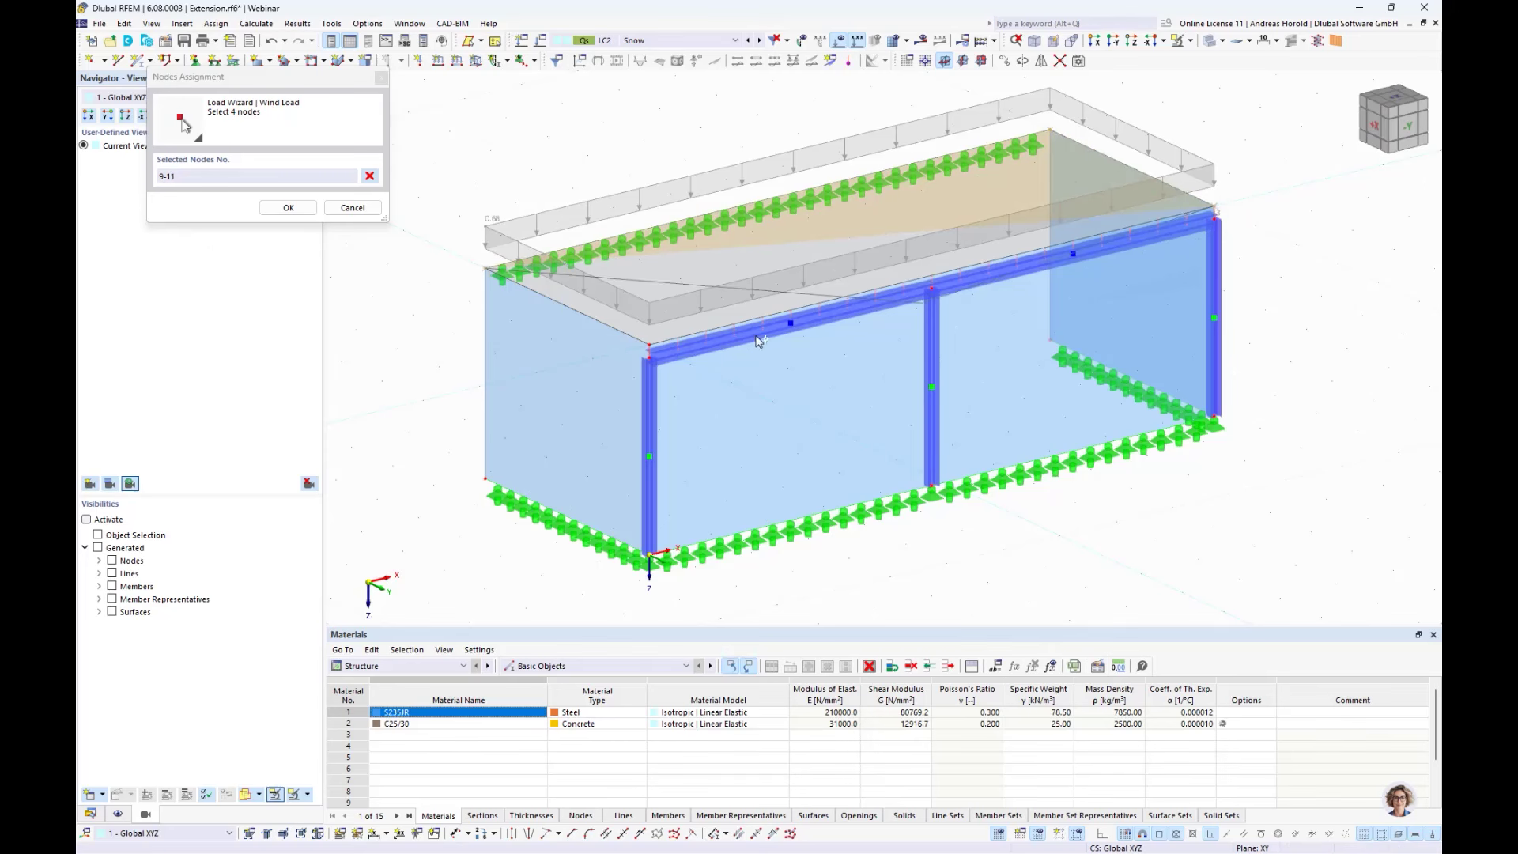
click(653, 346)
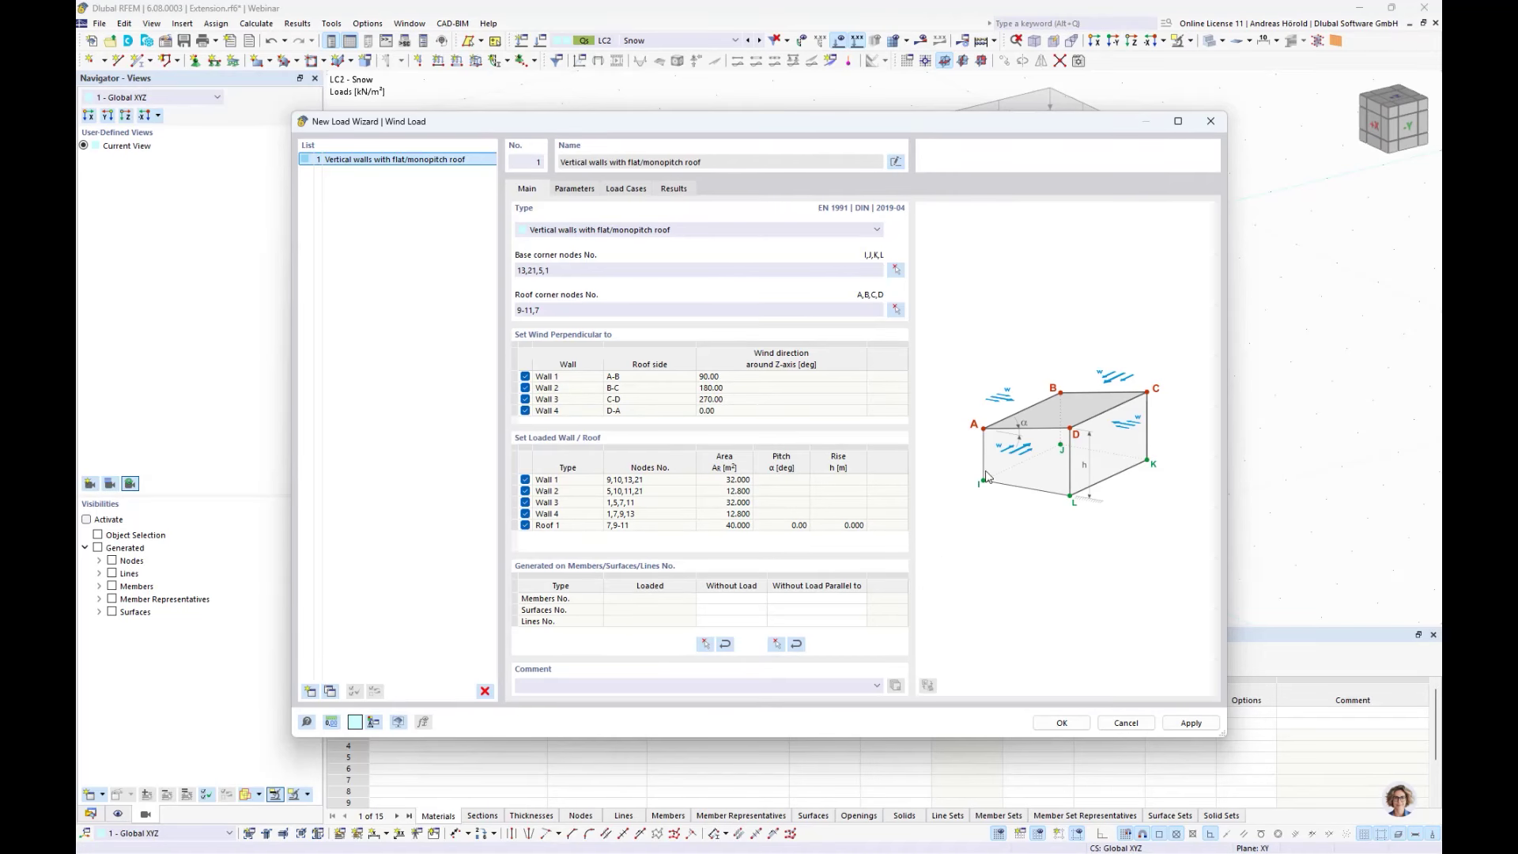
drag(702, 121, 1100, 369)
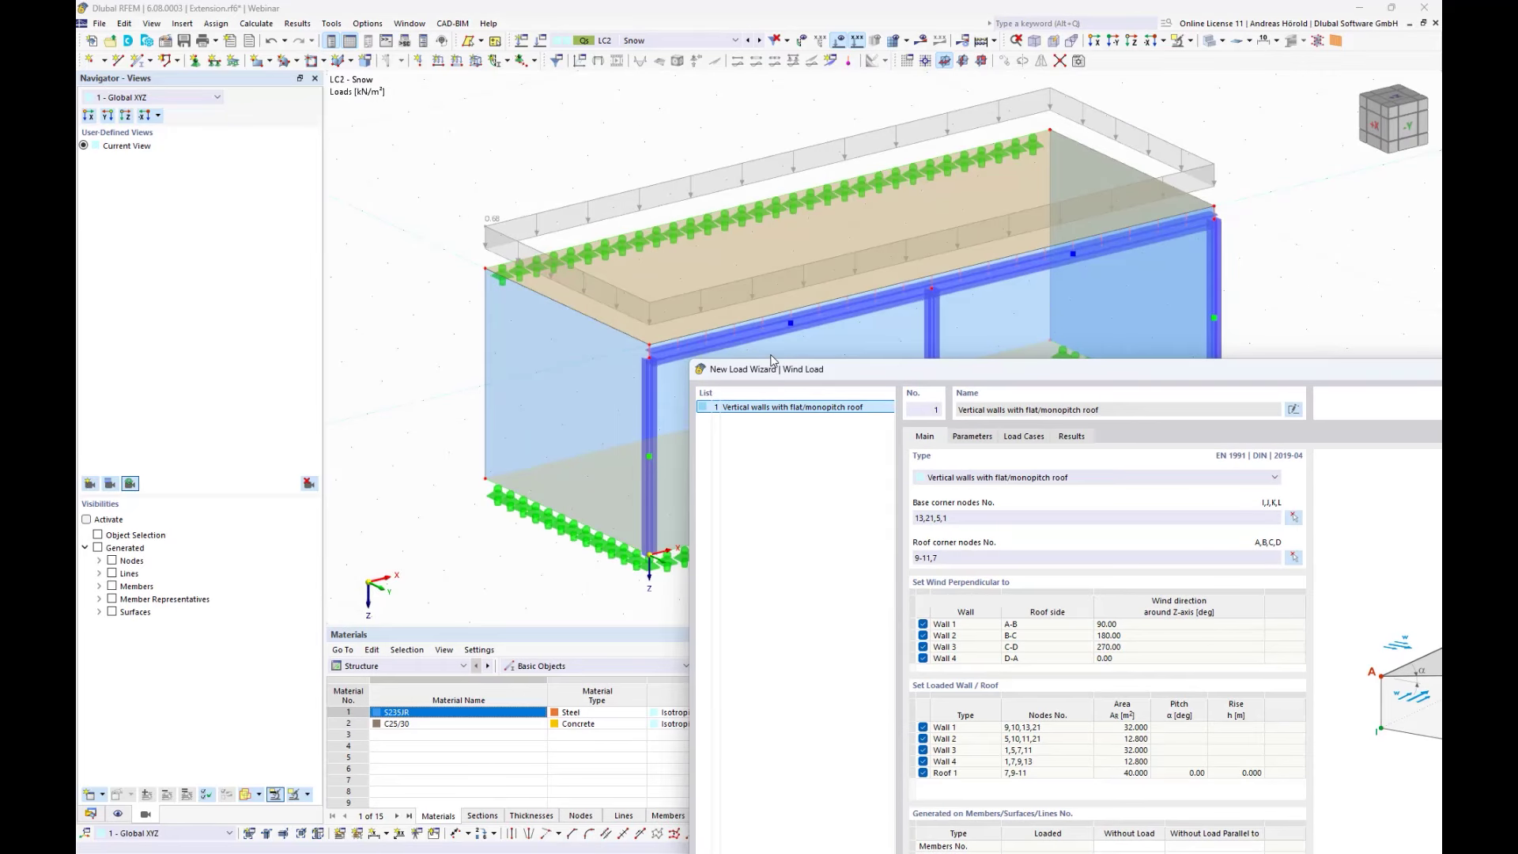
- Limit the wind direction to perpendicular to Wall 4 and exclude Wall 1 from the loaded walls in the wind load wizard
drag(1222, 368, 826, 162)
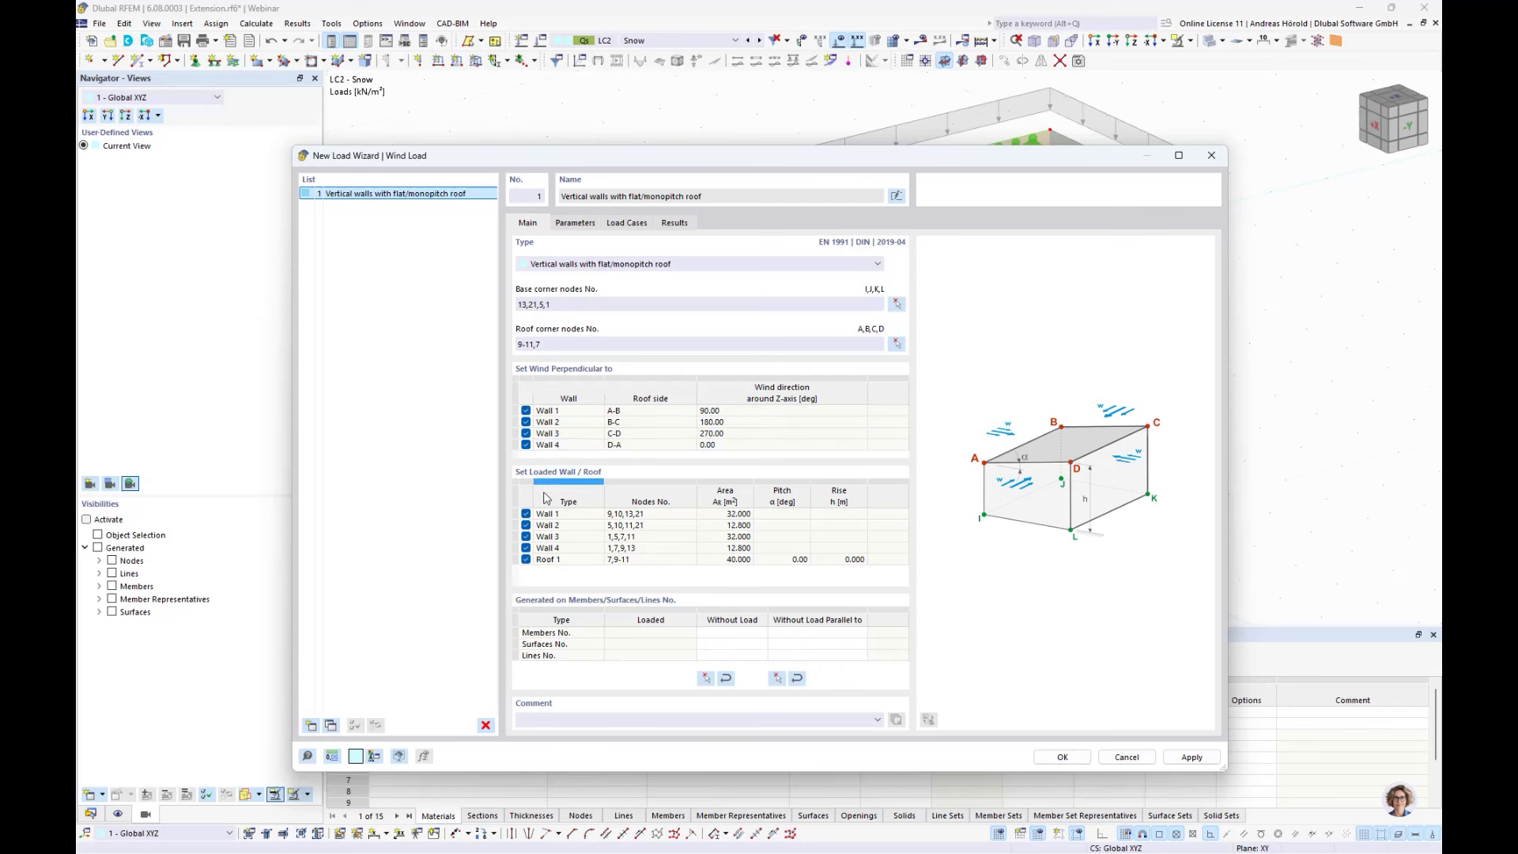
click(526, 410)
click(525, 422)
click(526, 433)
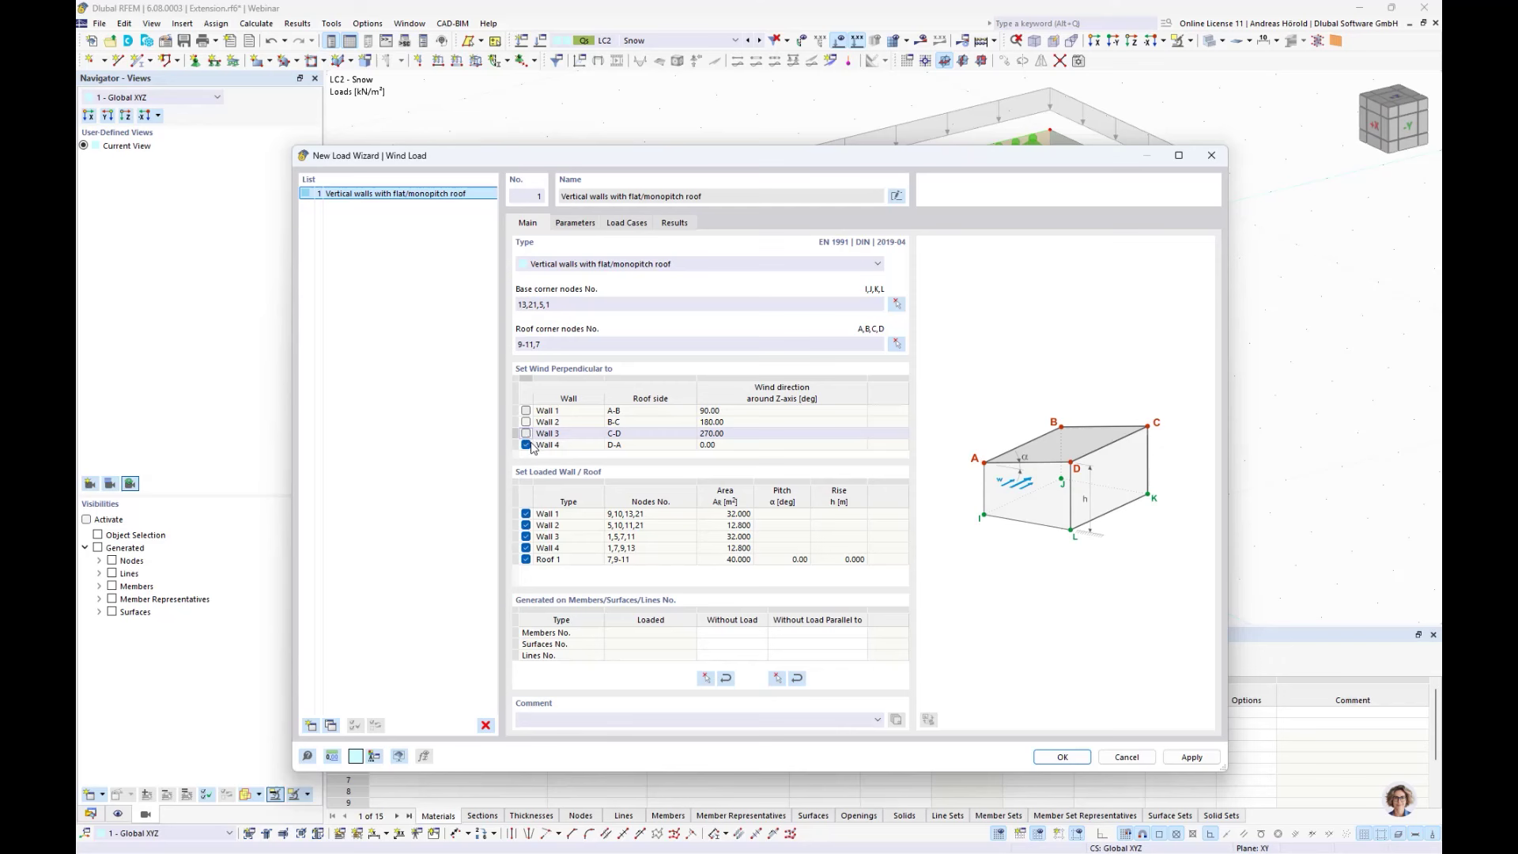
click(526, 513)
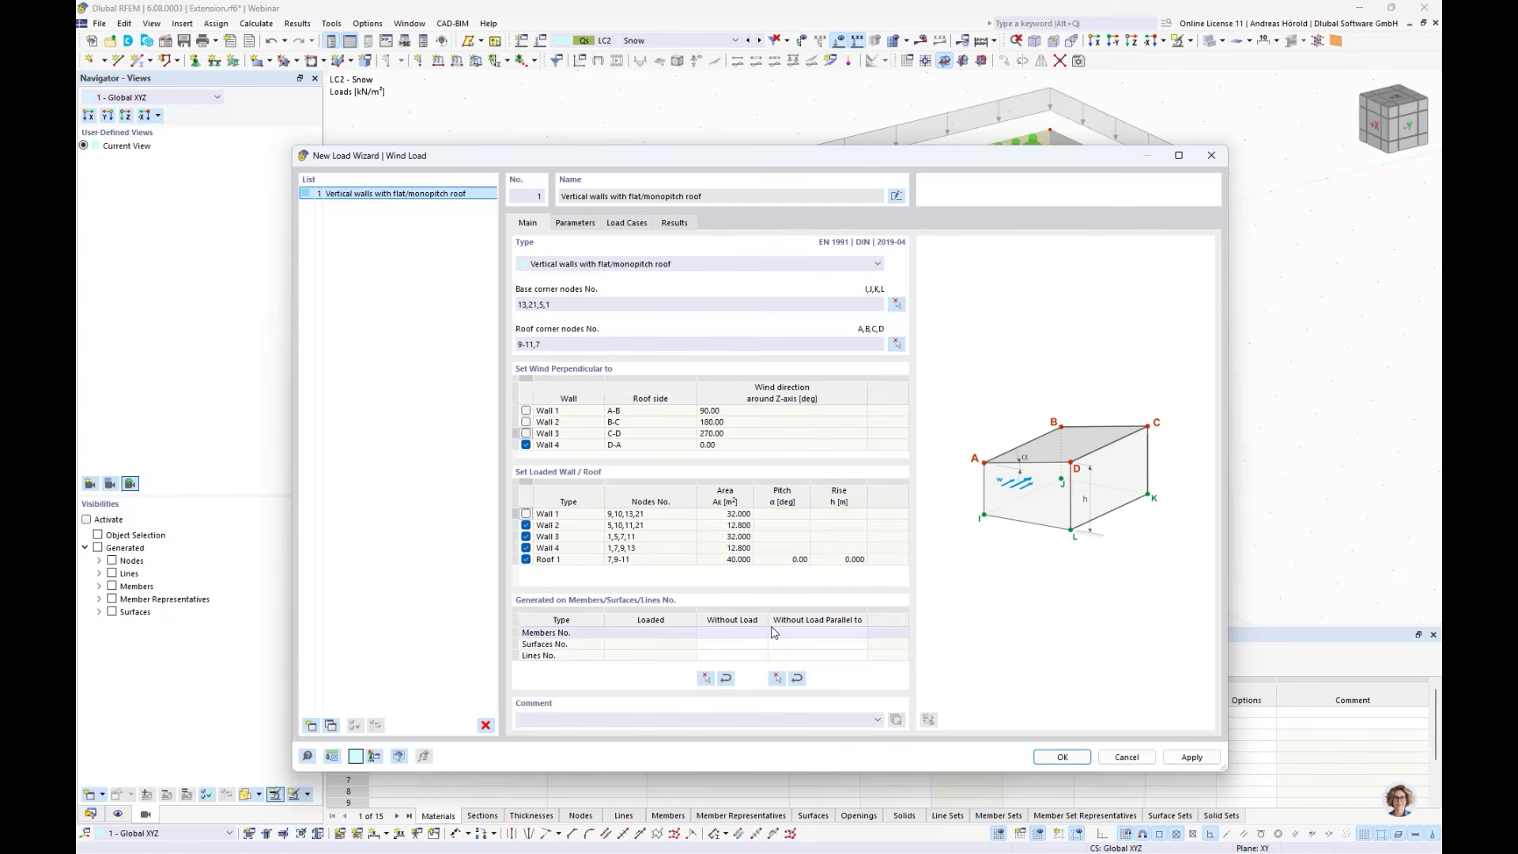
- Create new load cases for wind cases w+ and w-, generate the wind loads and display both load cases in the model
click(574, 224)
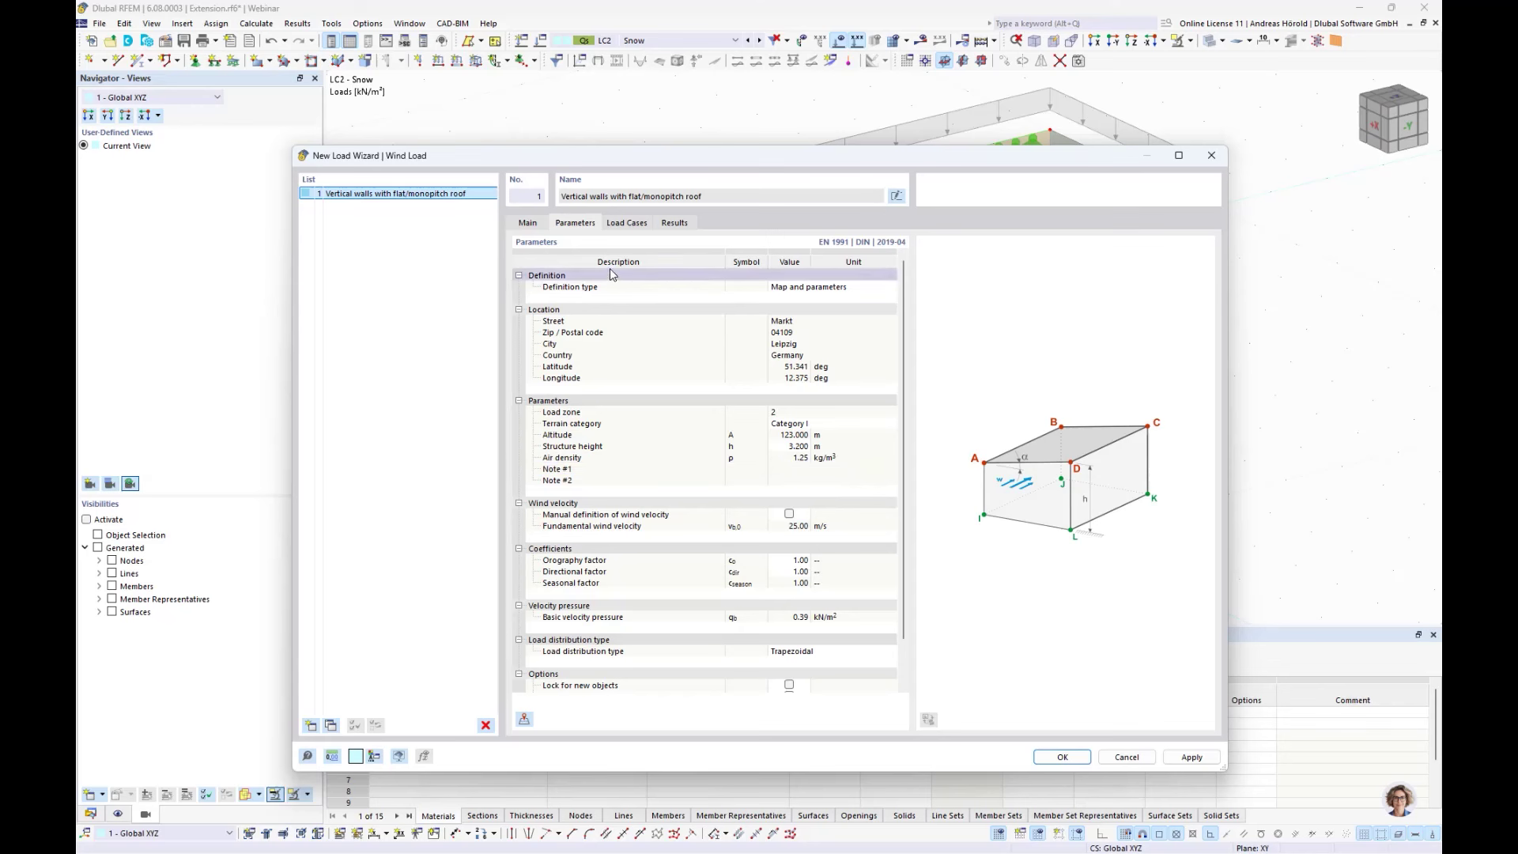
click(623, 224)
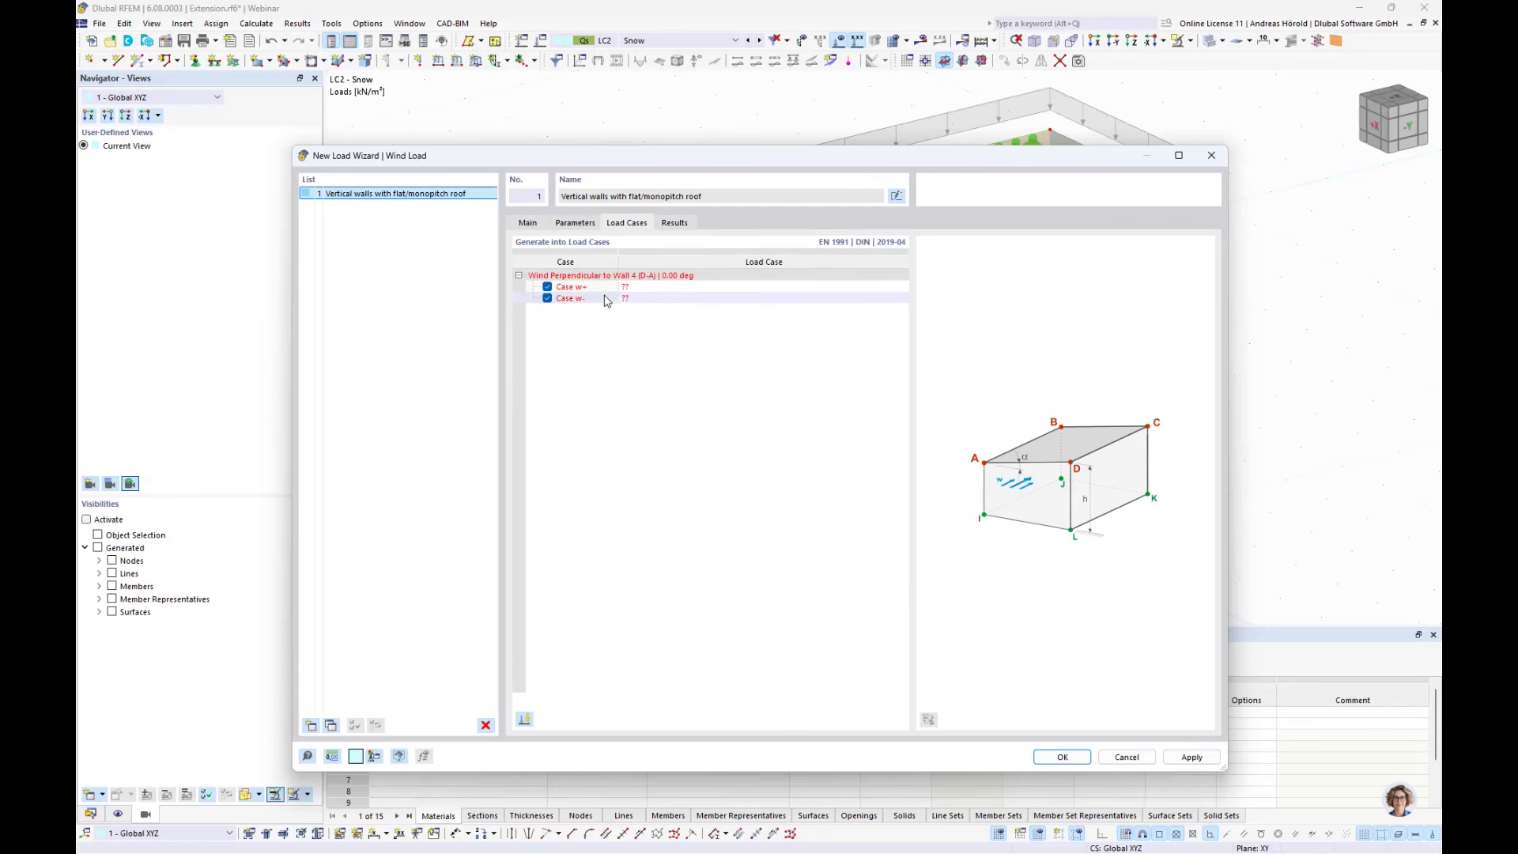
click(524, 720)
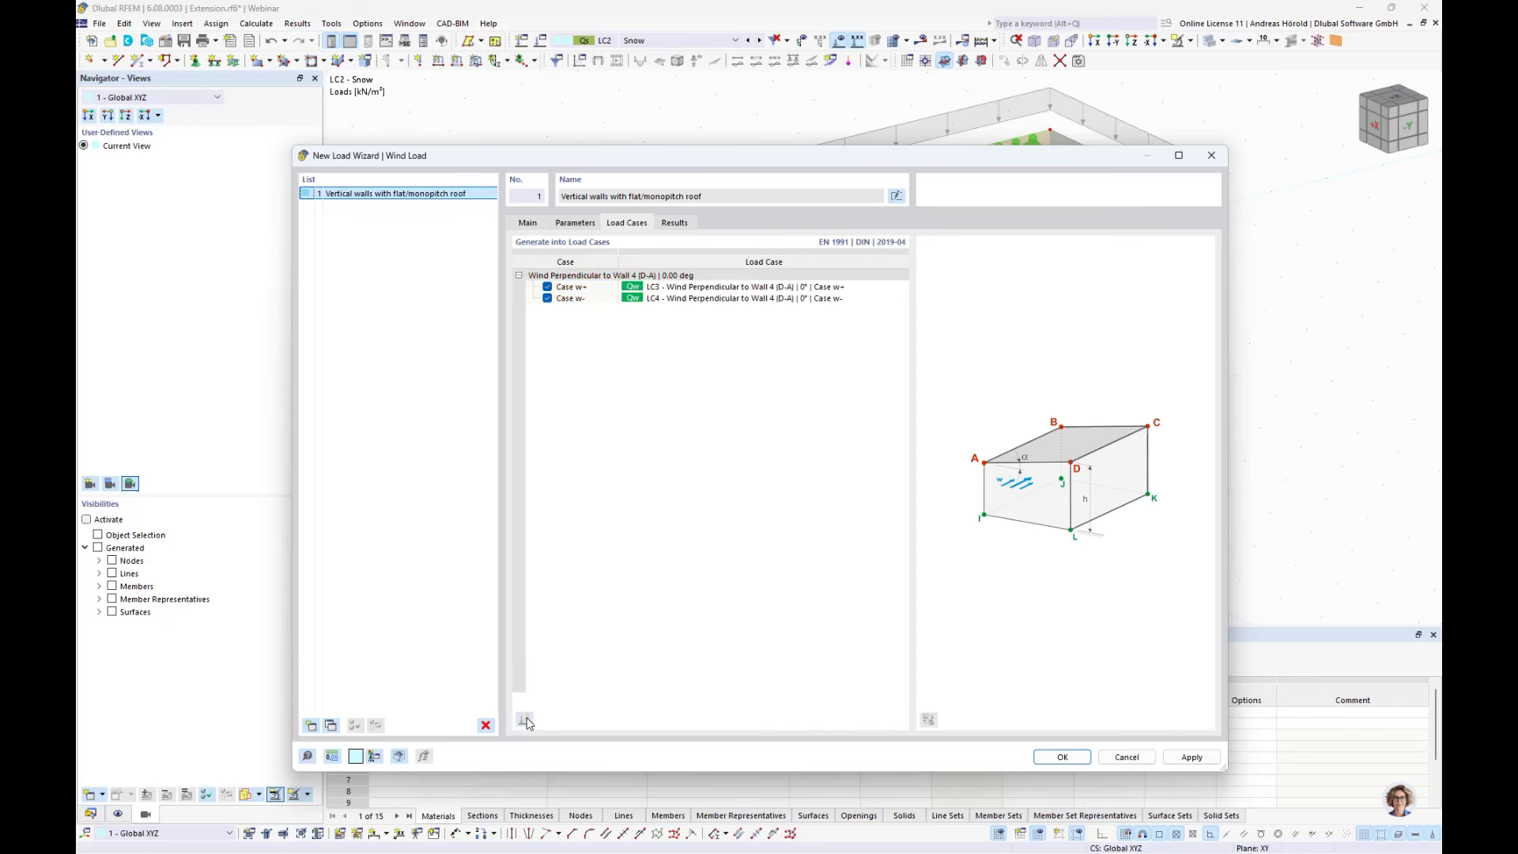
click(1062, 757)
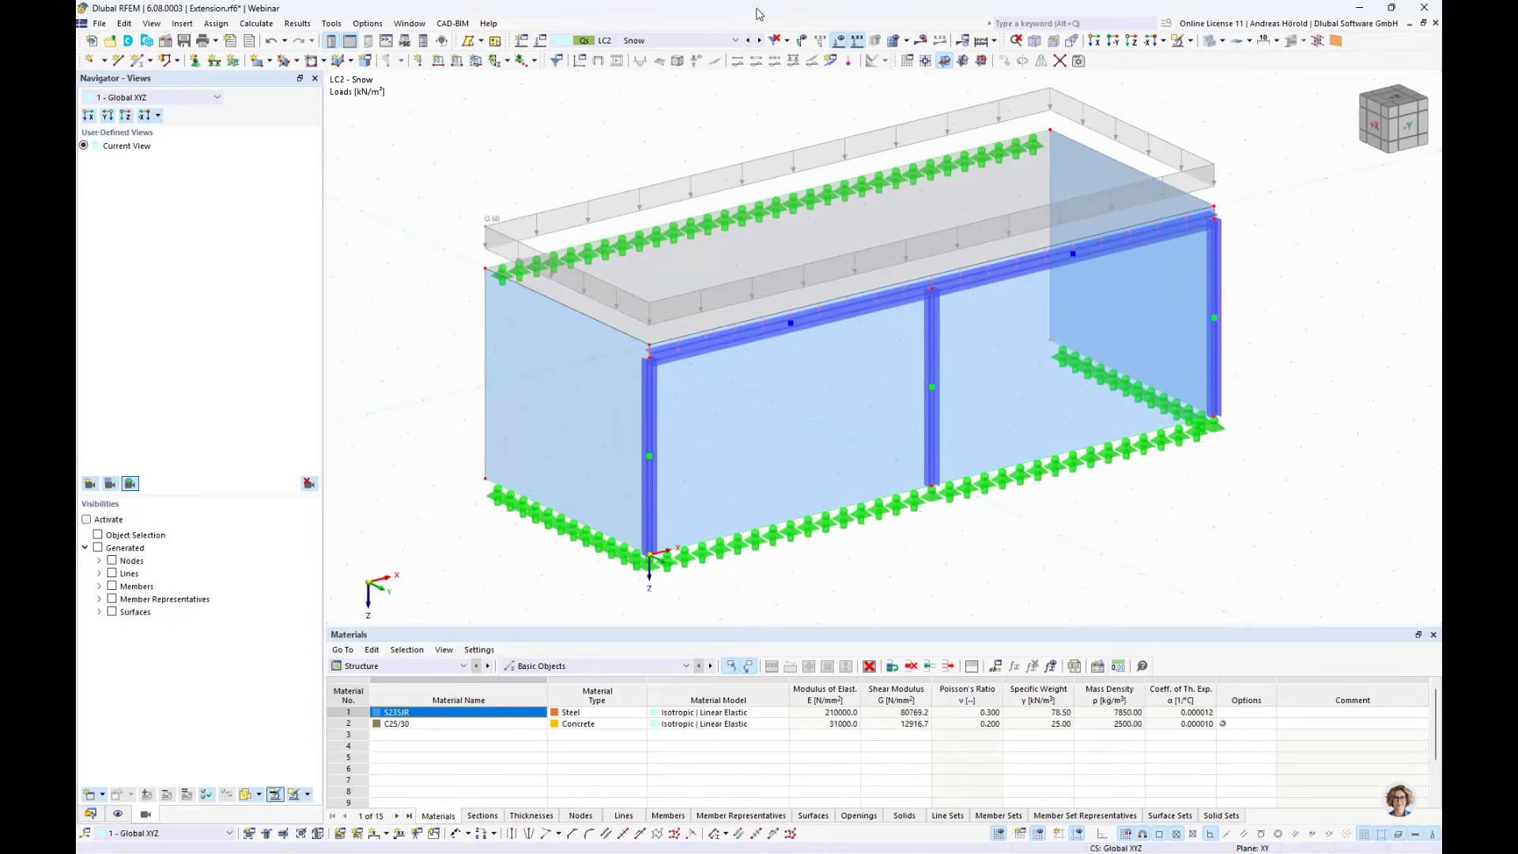
click(759, 40)
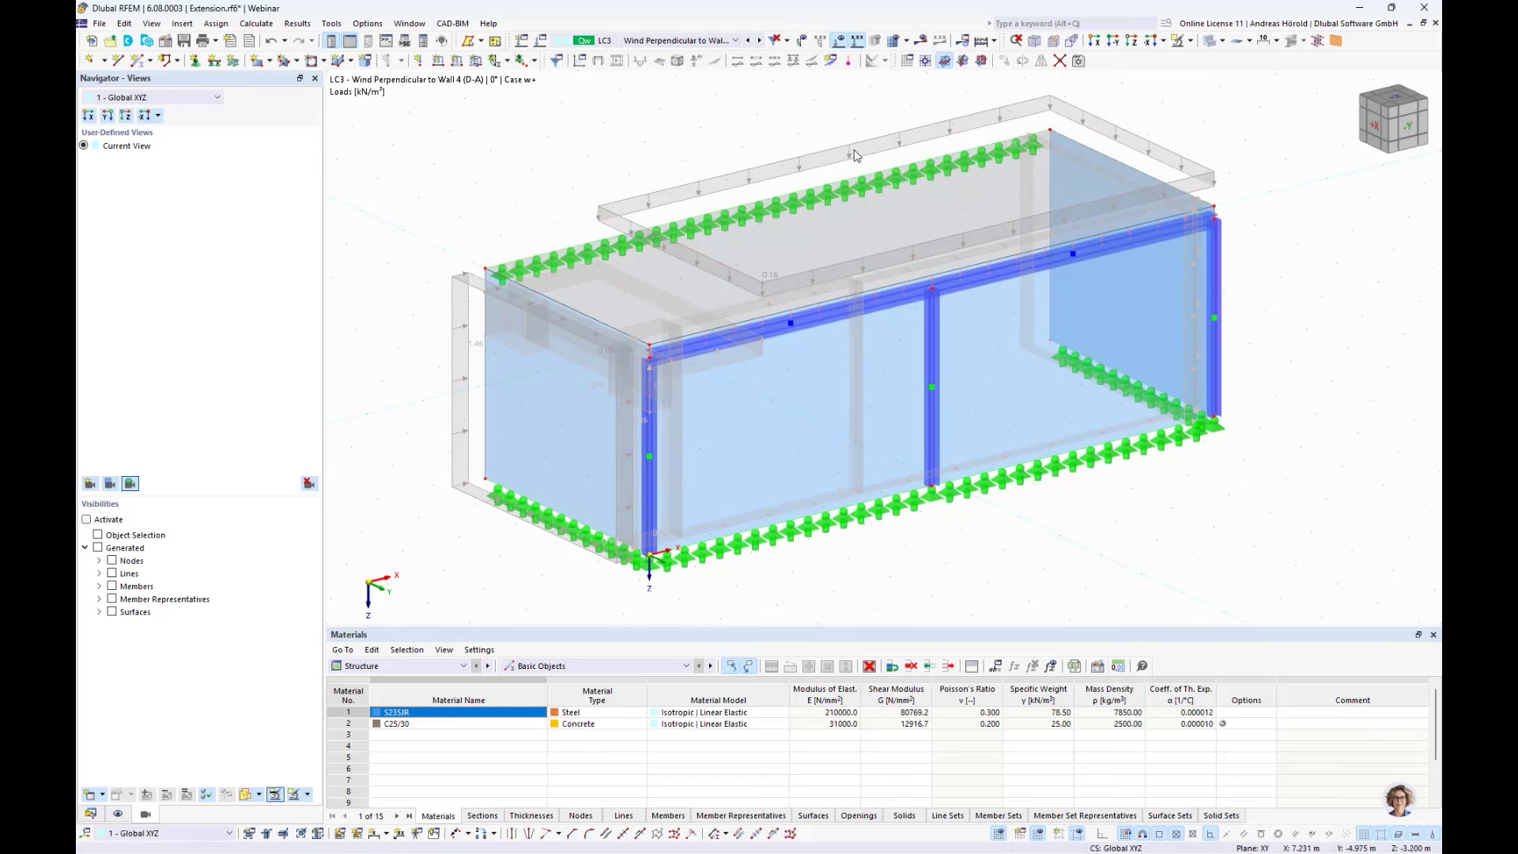
click(758, 40)
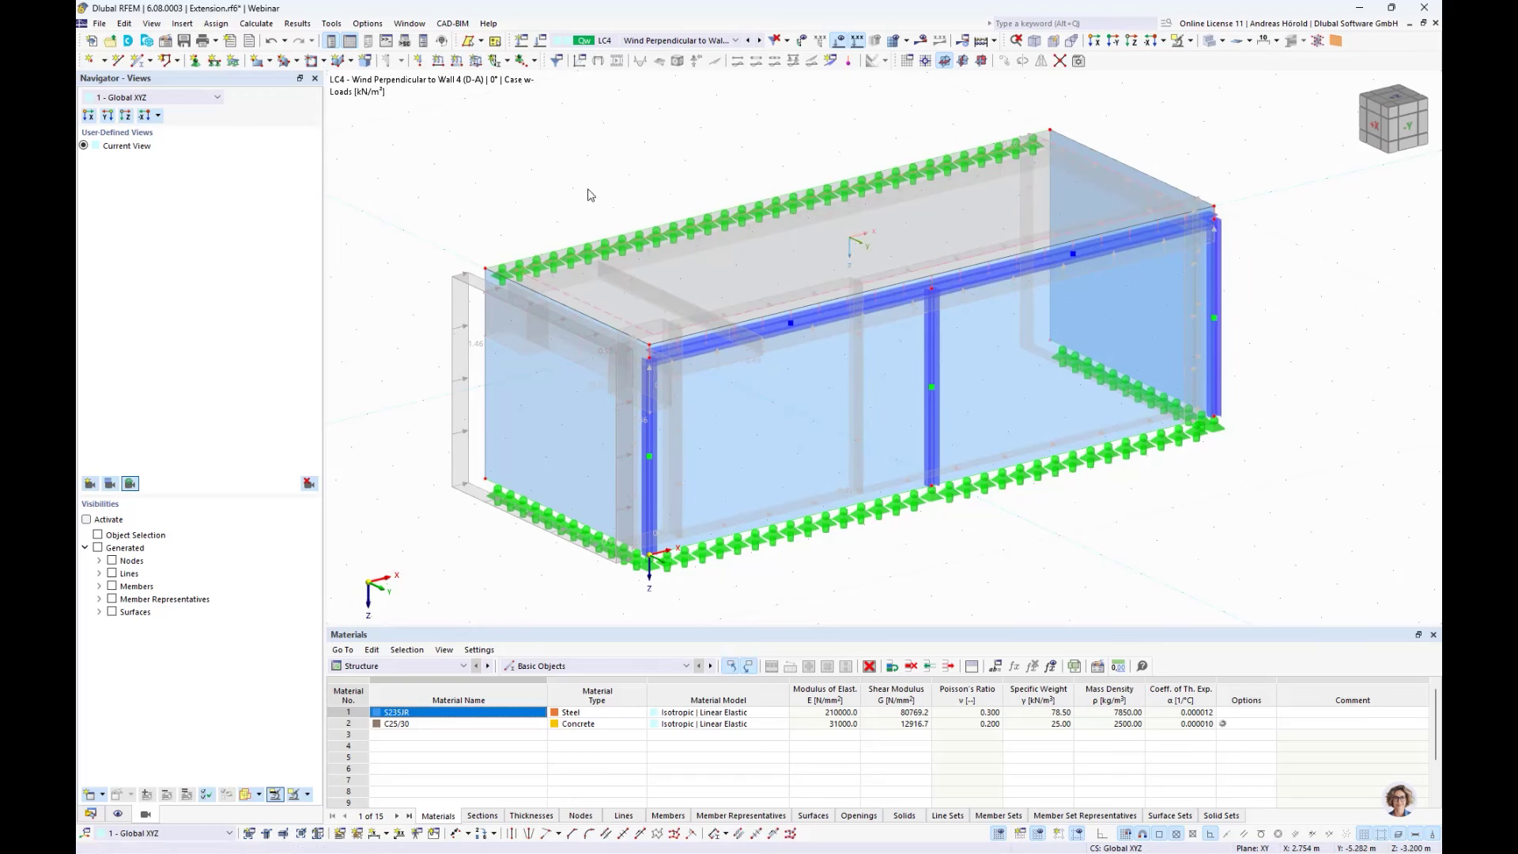
scroll(649, 204, down, 1)
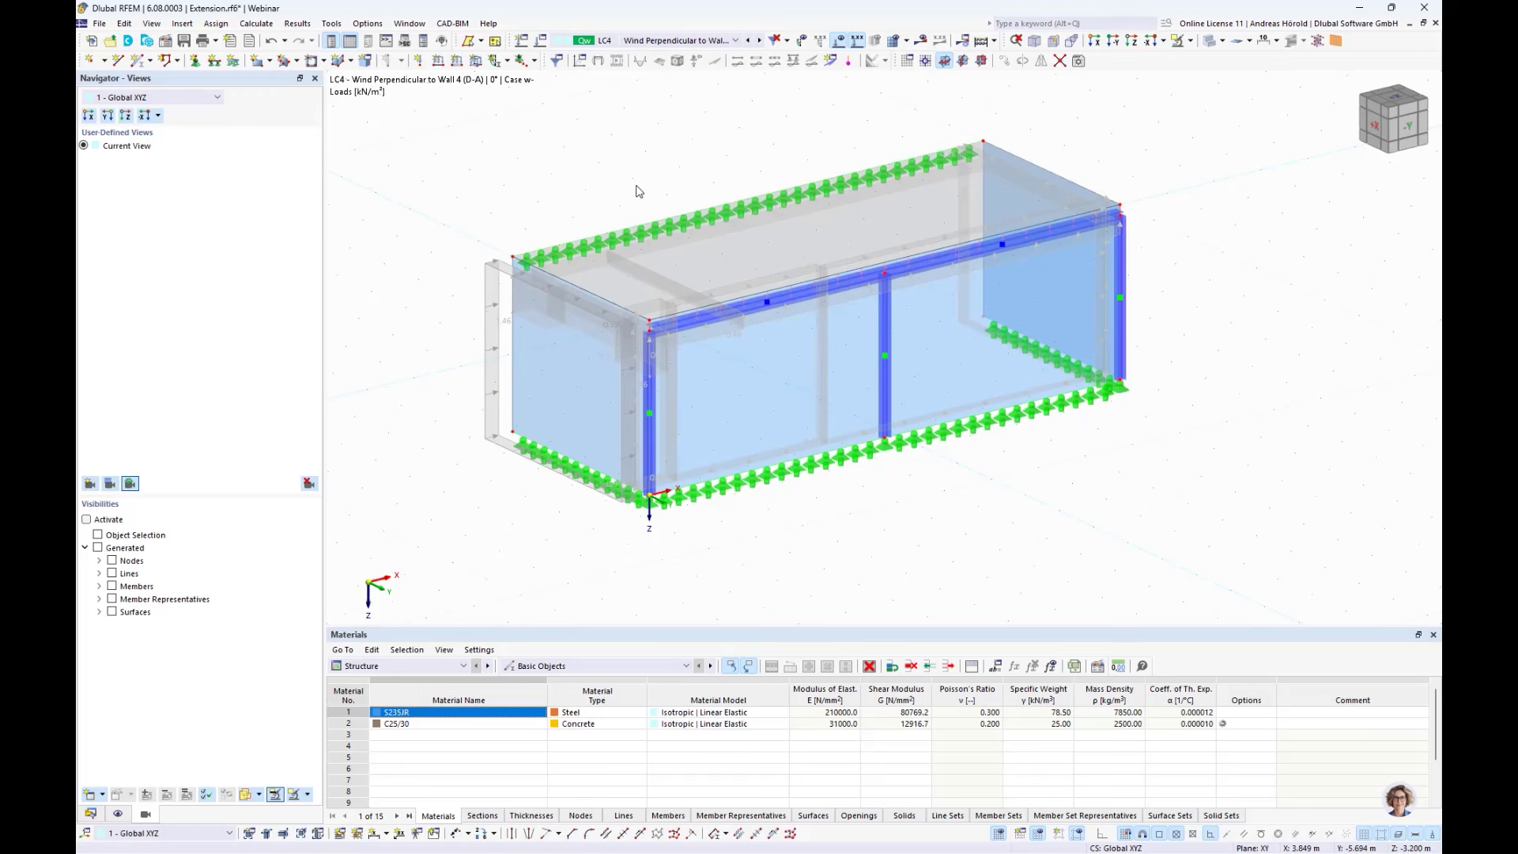
- Create a new load case named Construction load with the action category Imposed loads - category A: domestic, residential areas
click(522, 42)
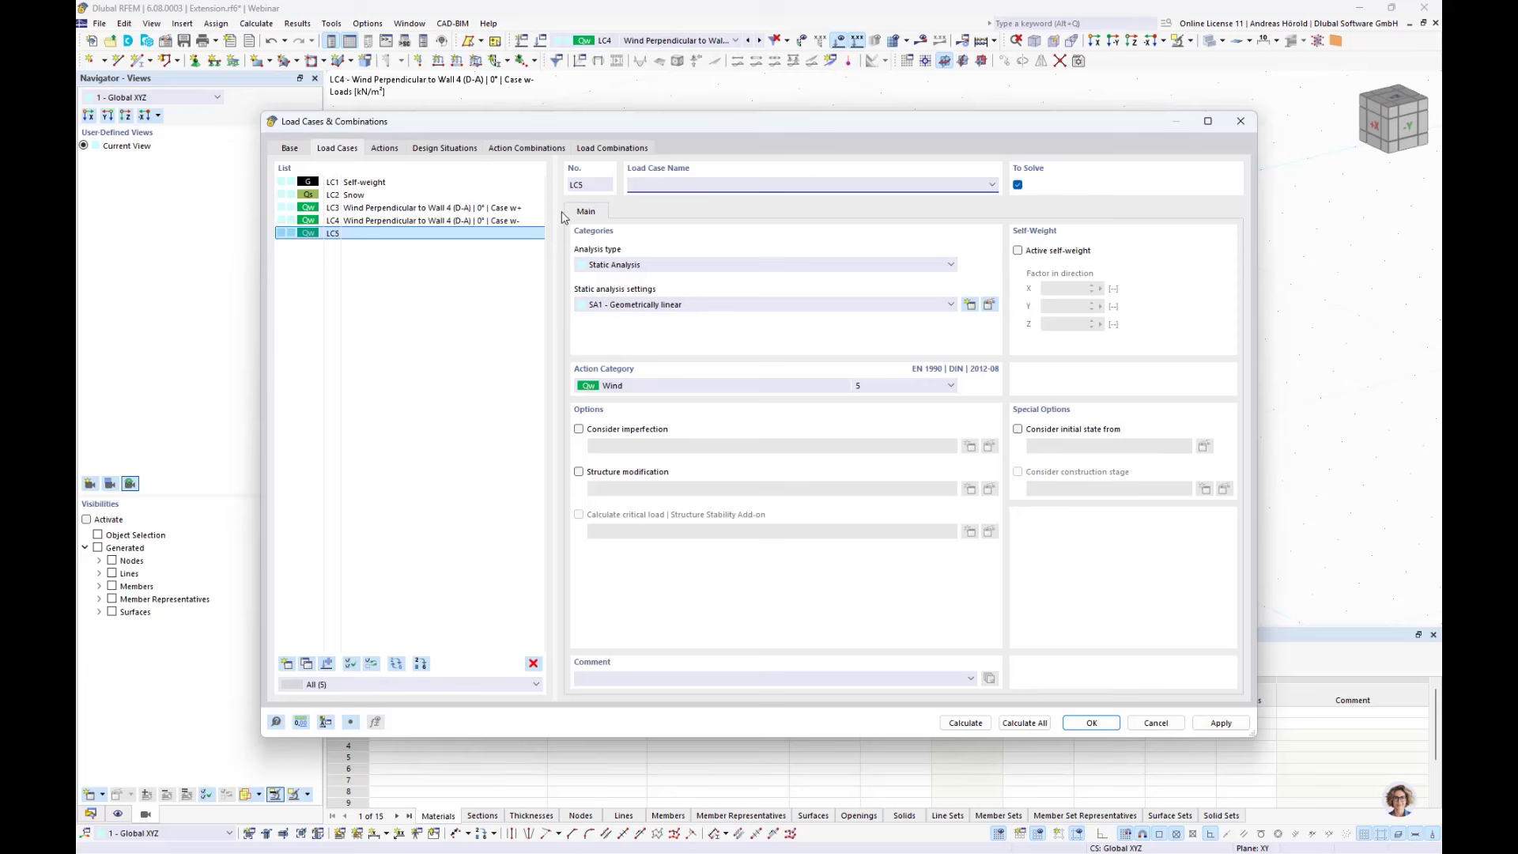
click(696, 390)
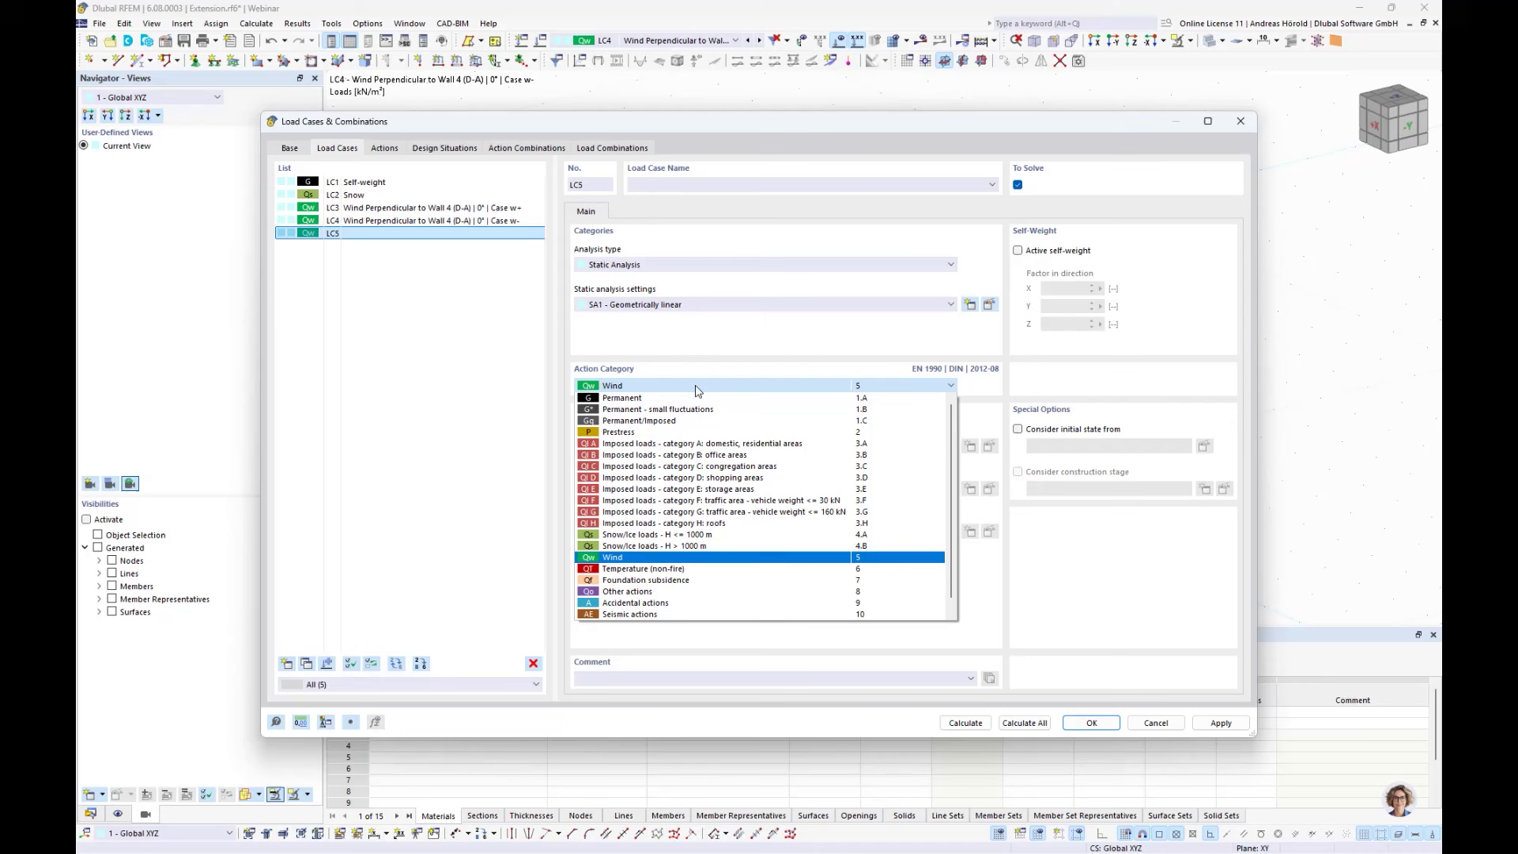
click(703, 444)
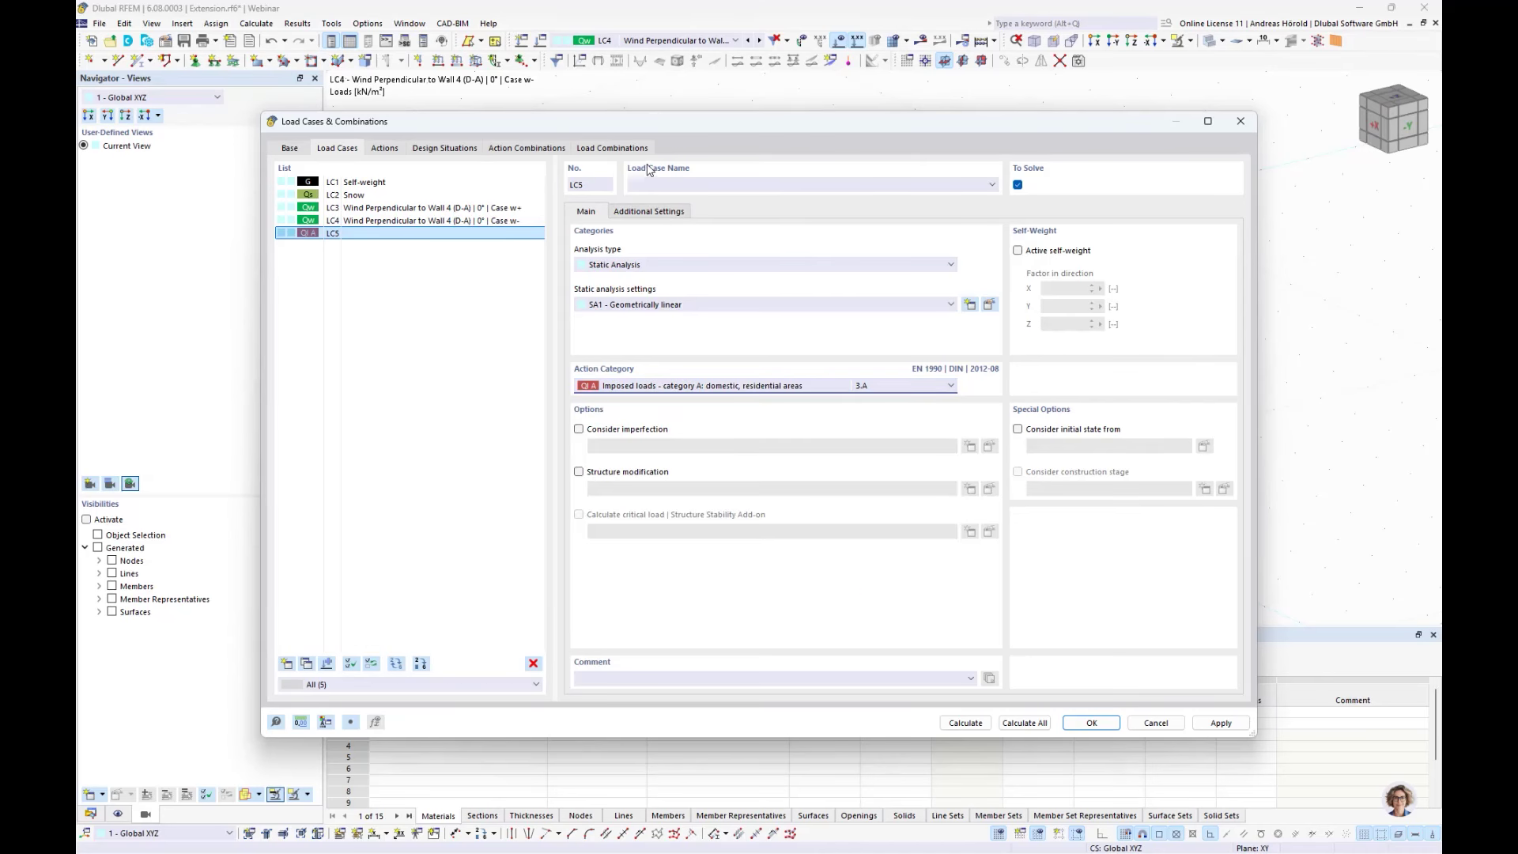
click(655, 187)
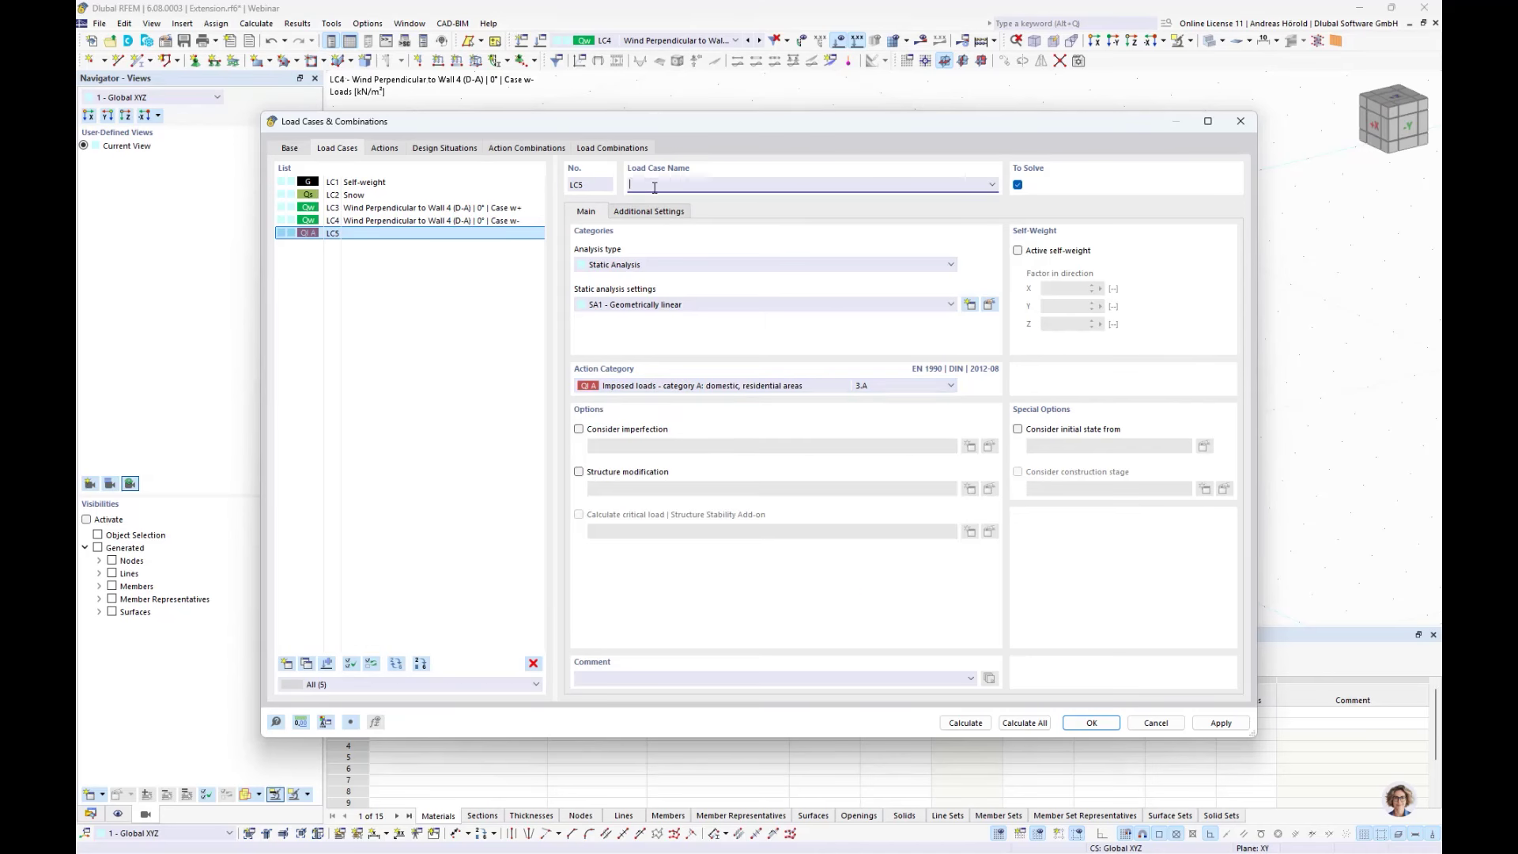
text(donstruction load)
click(1089, 724)
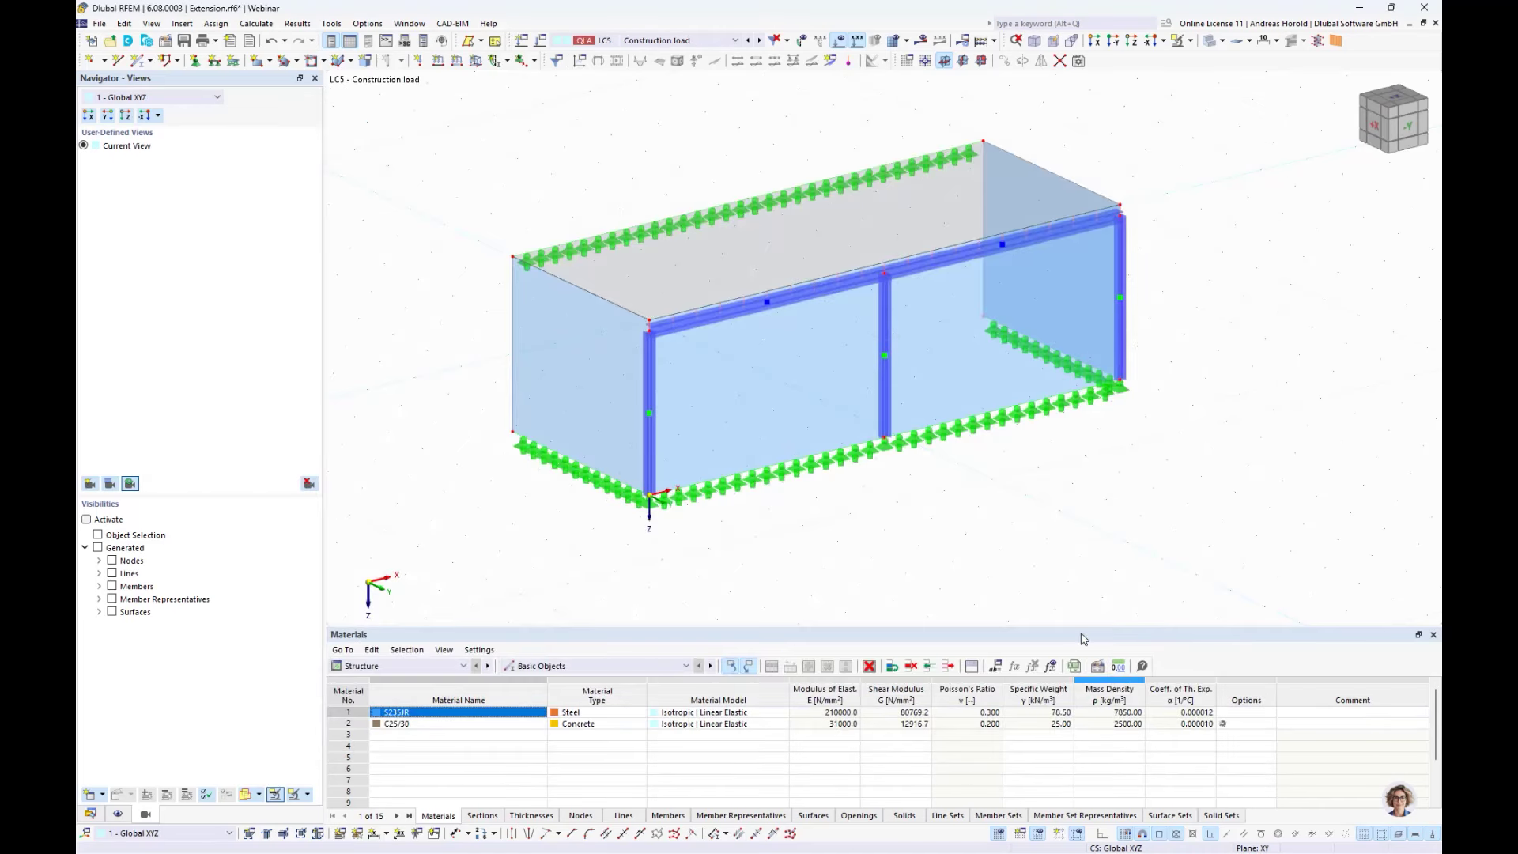
- Apply a uniform surface load of 1.00 kN/m² to the roof slab in the Construction load case
click(477, 62)
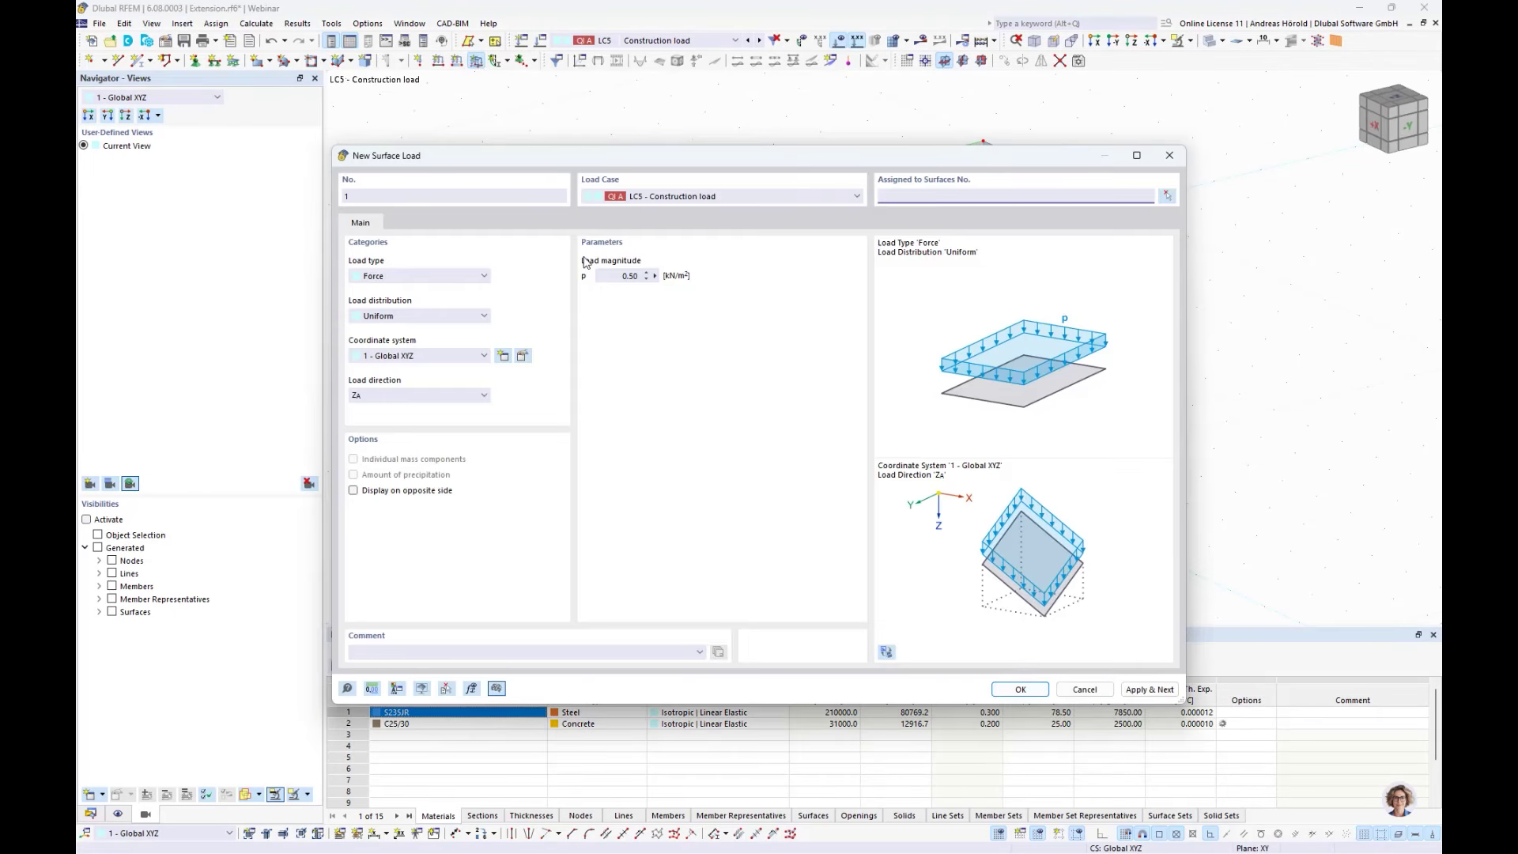
click(647, 276)
double_click(647, 276)
text(1)
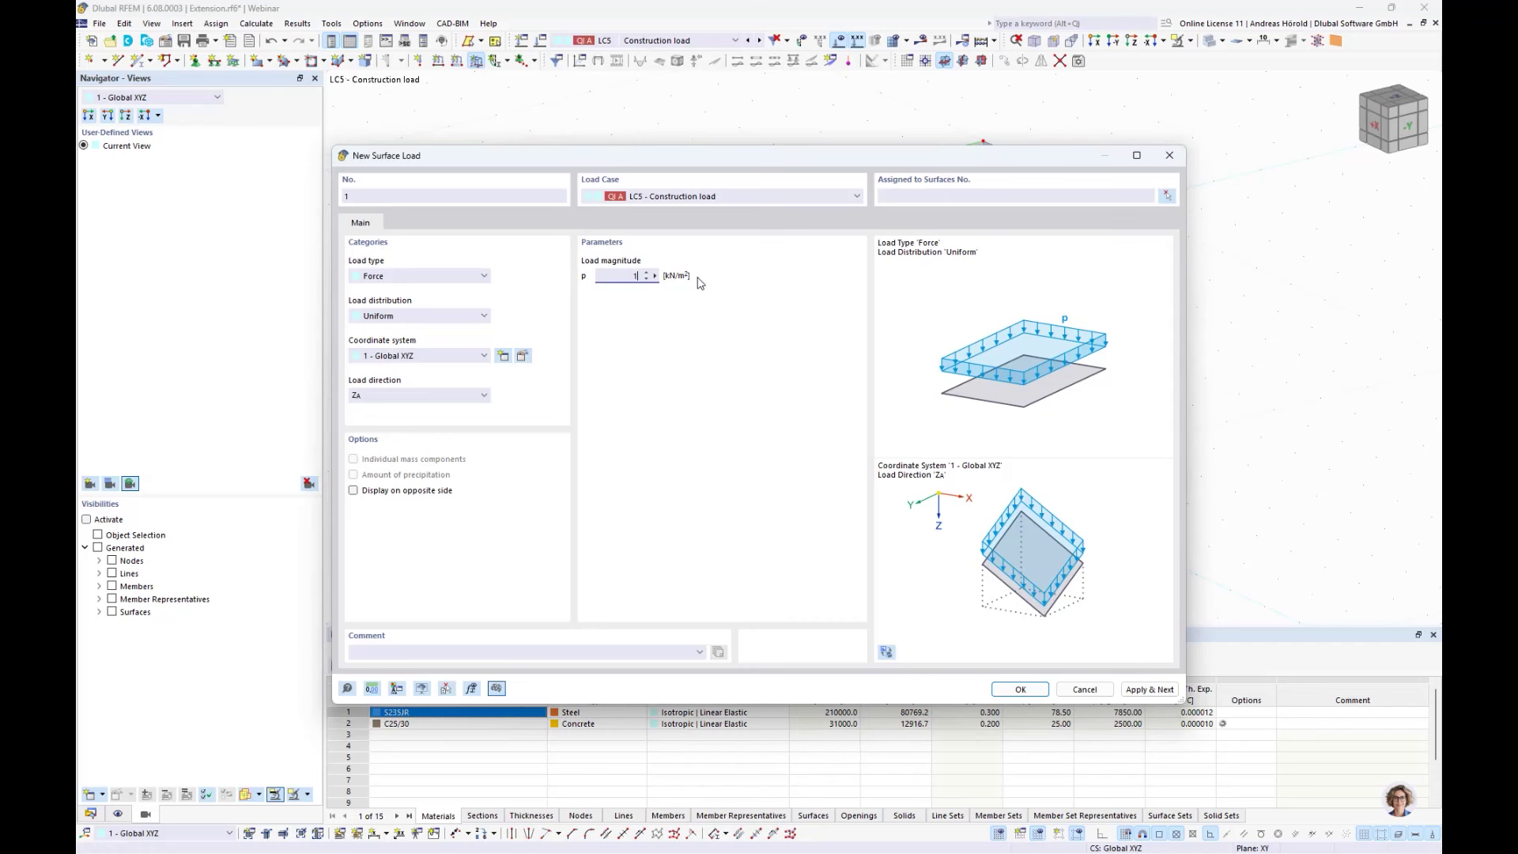
click(1017, 689)
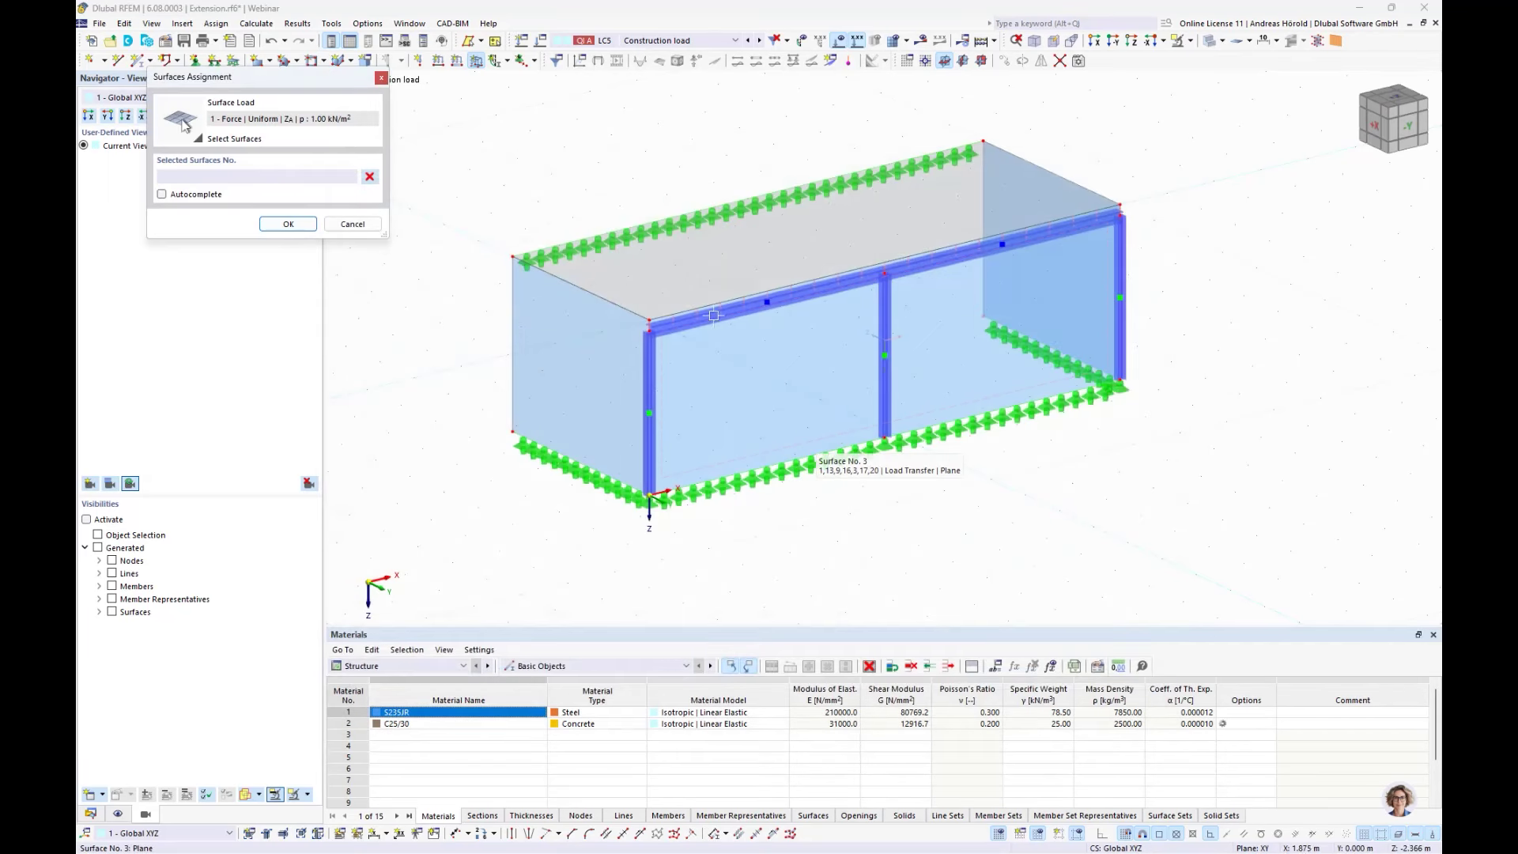
click(697, 281)
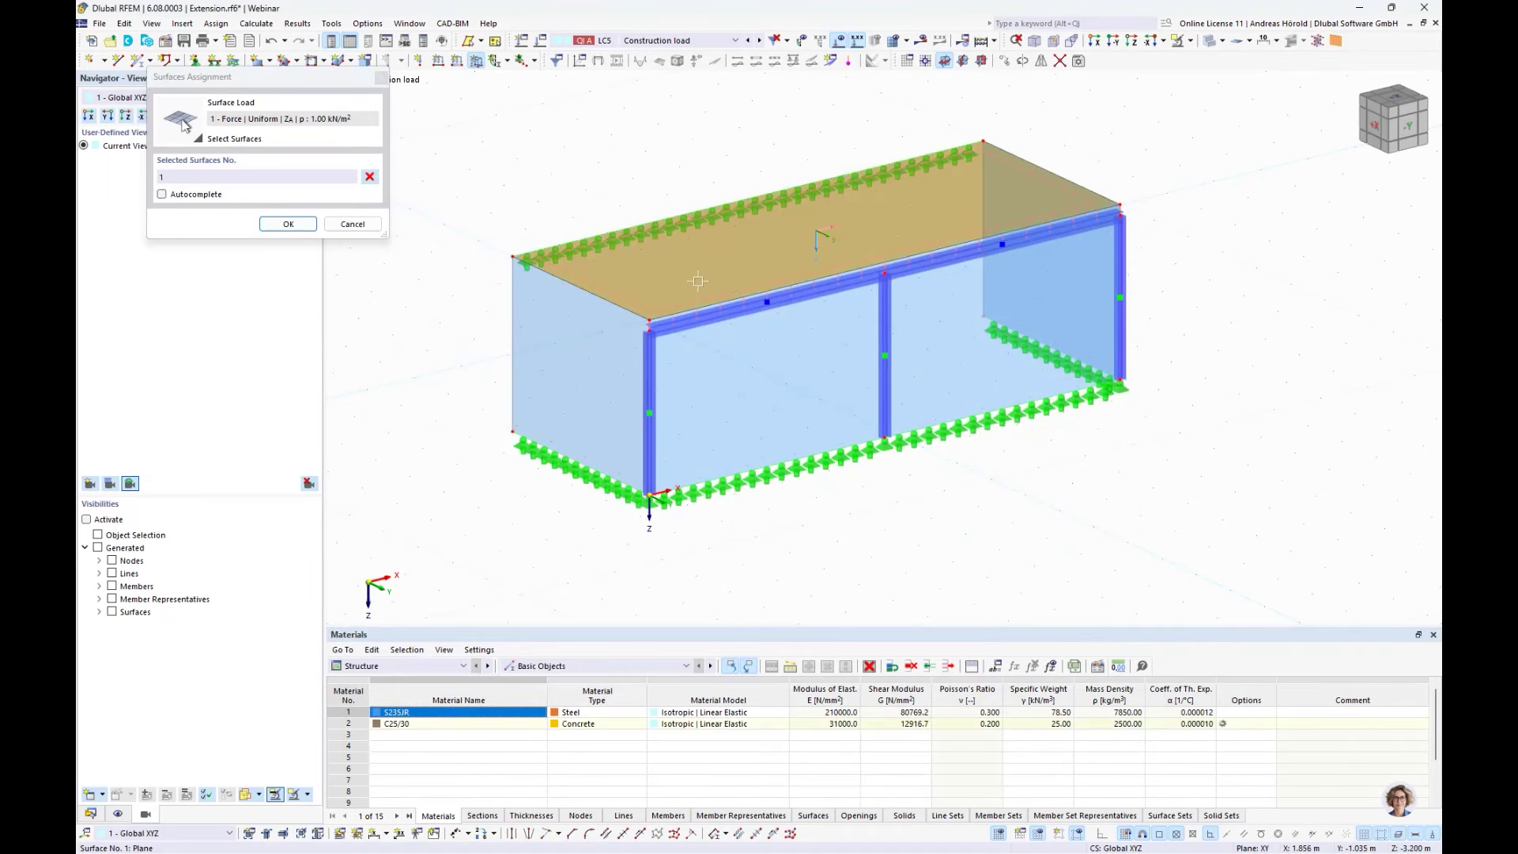
click(289, 224)
right_click(459, 357)
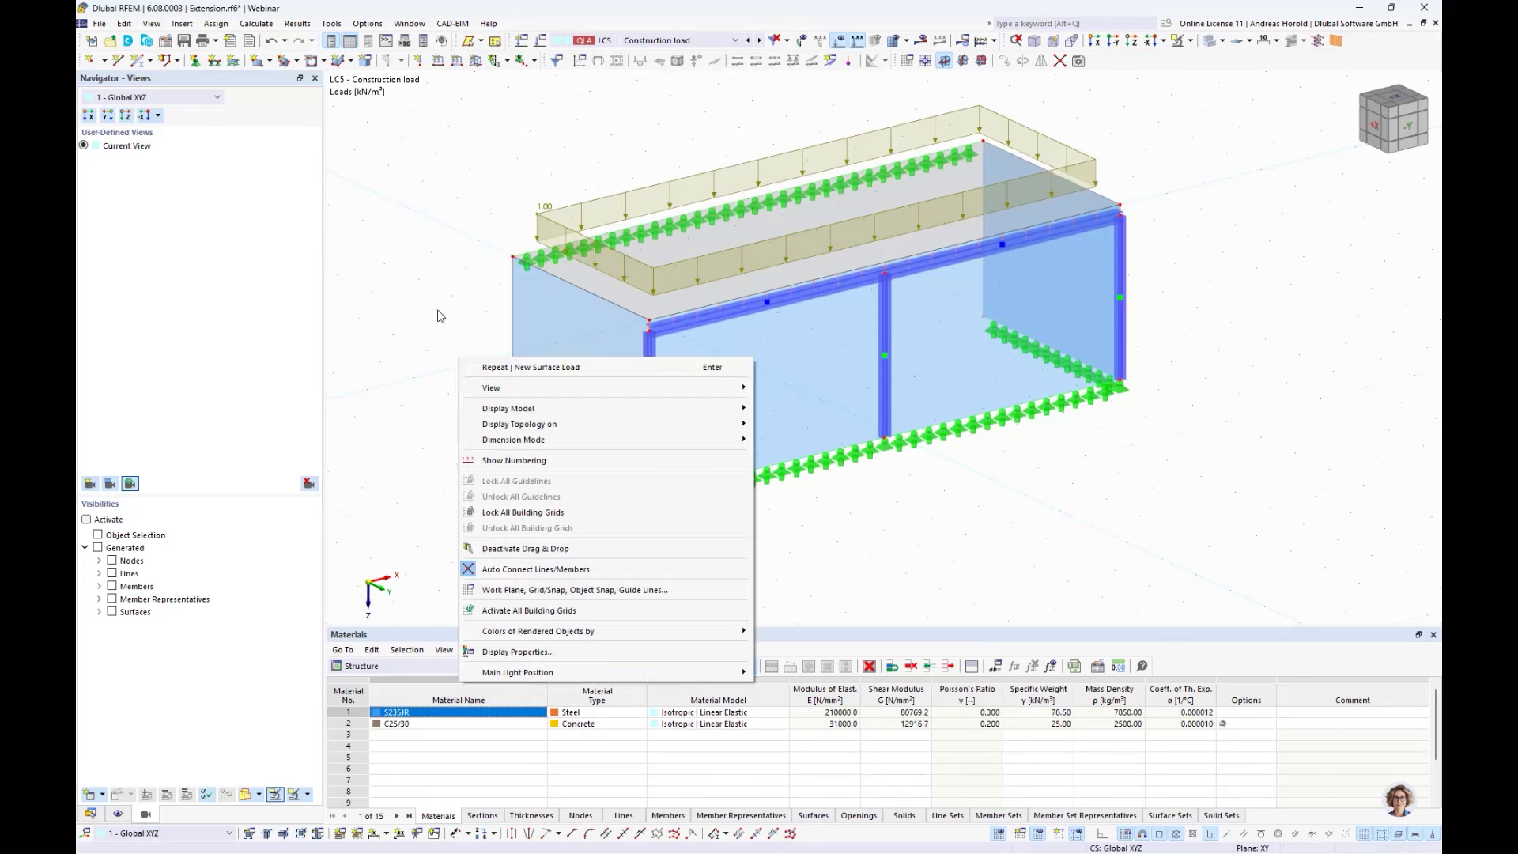
- Start a new member imperfection and create its local imperfection case named "Imp. +x"
key(Escape)
scroll(909, 527, up, 2)
middle_drag(922, 501, 965, 578)
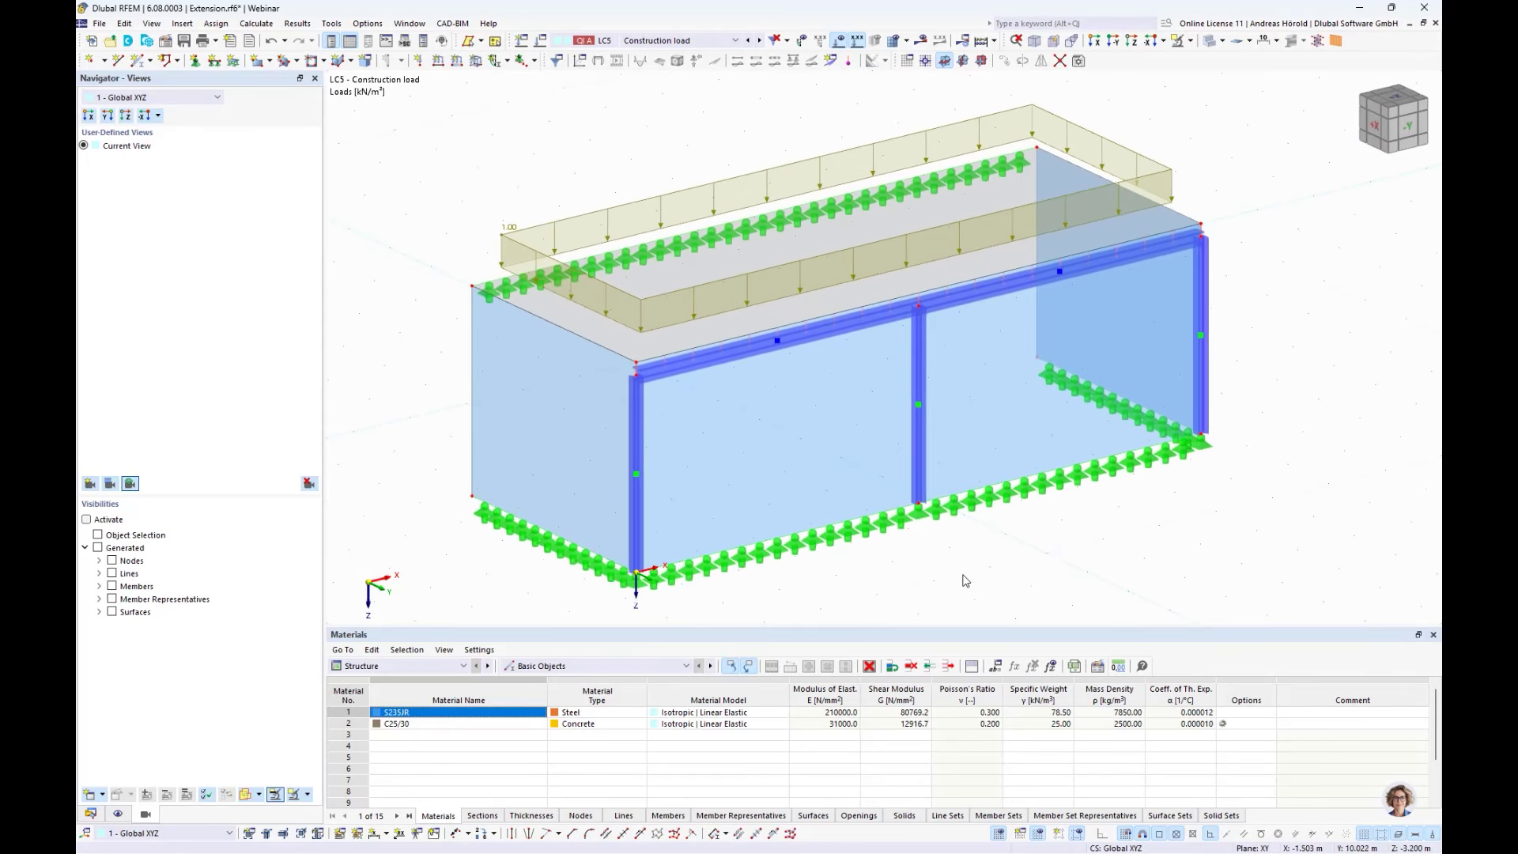
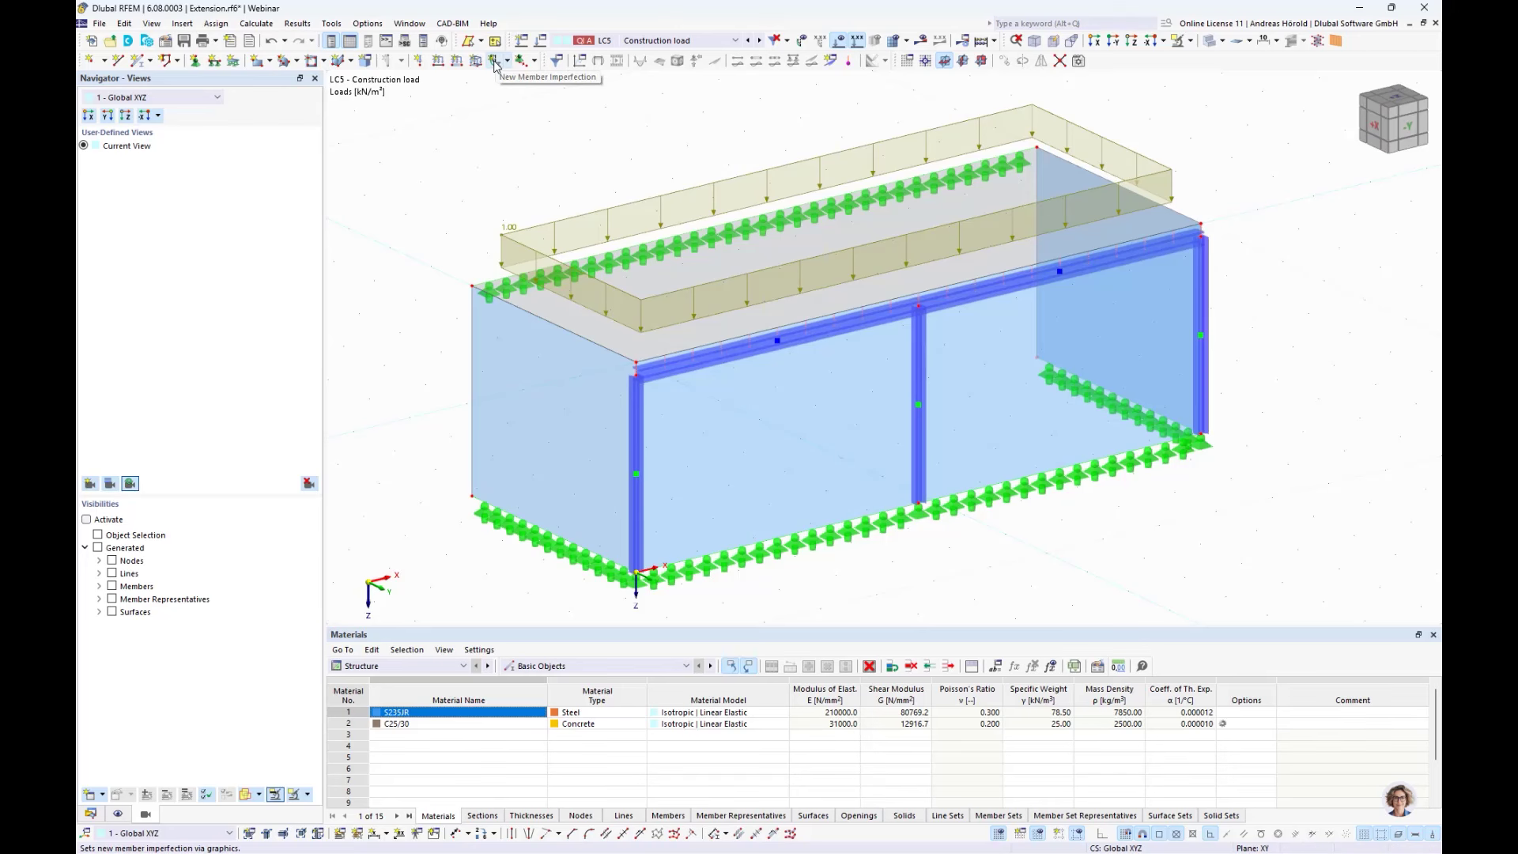
click(494, 61)
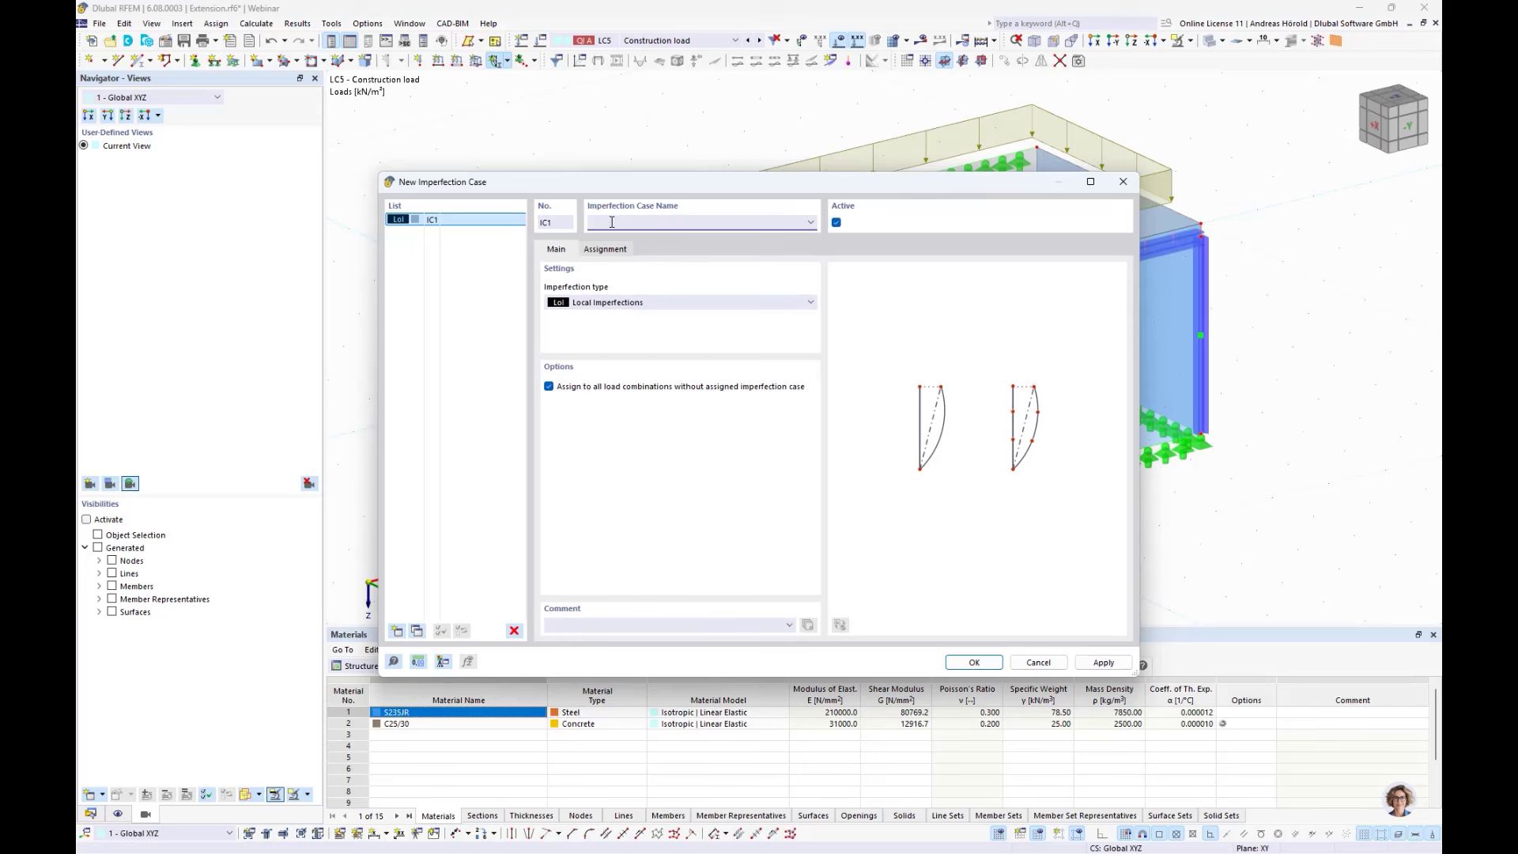
text(Imp. +x)
click(977, 662)
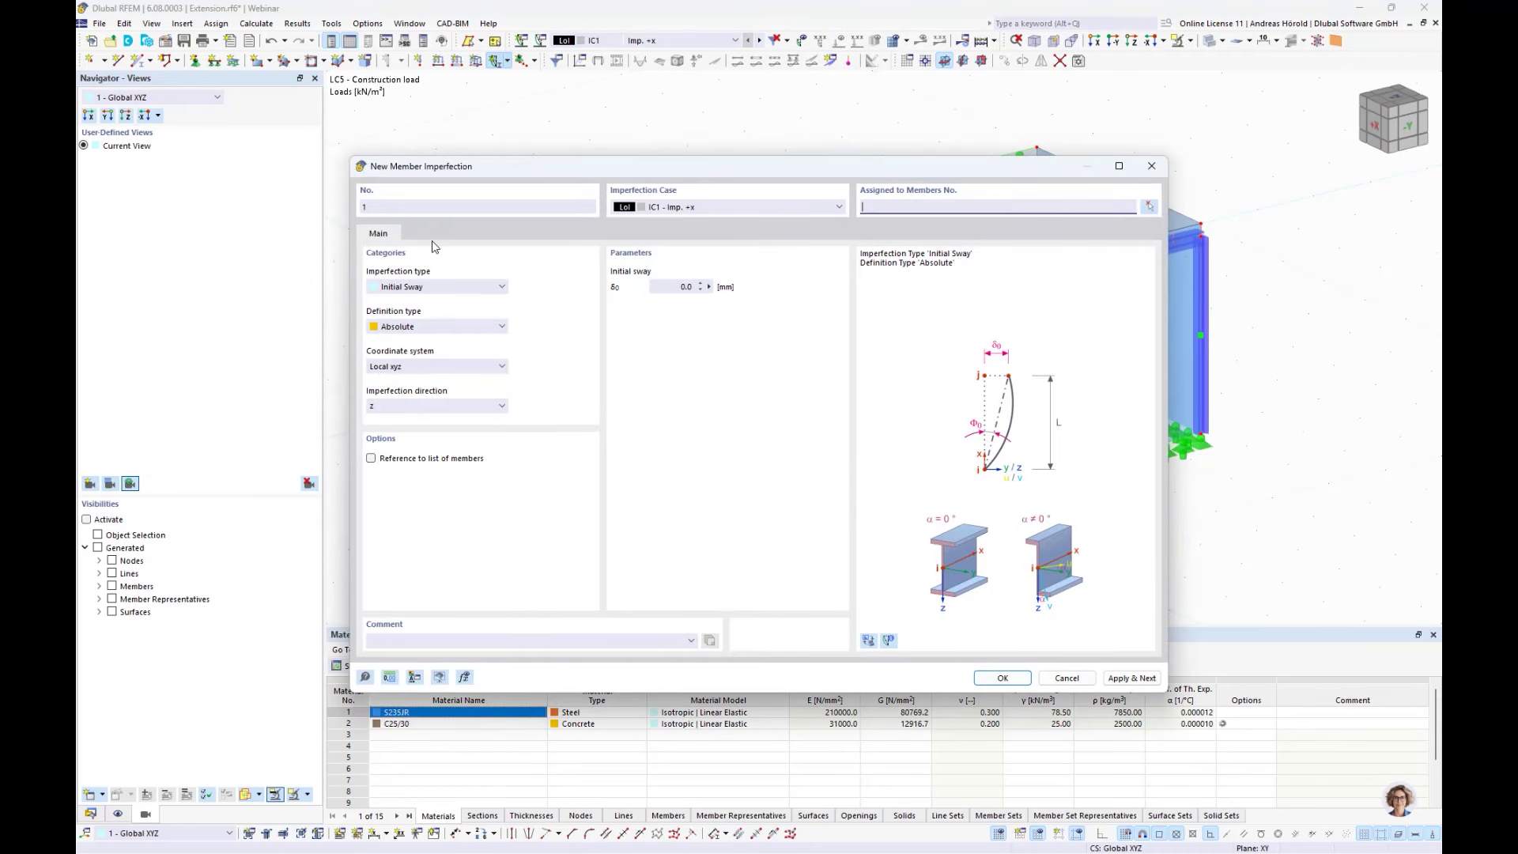
- Define the member imperfection as an initial sway according to EN 1993-1-1
click(448, 286)
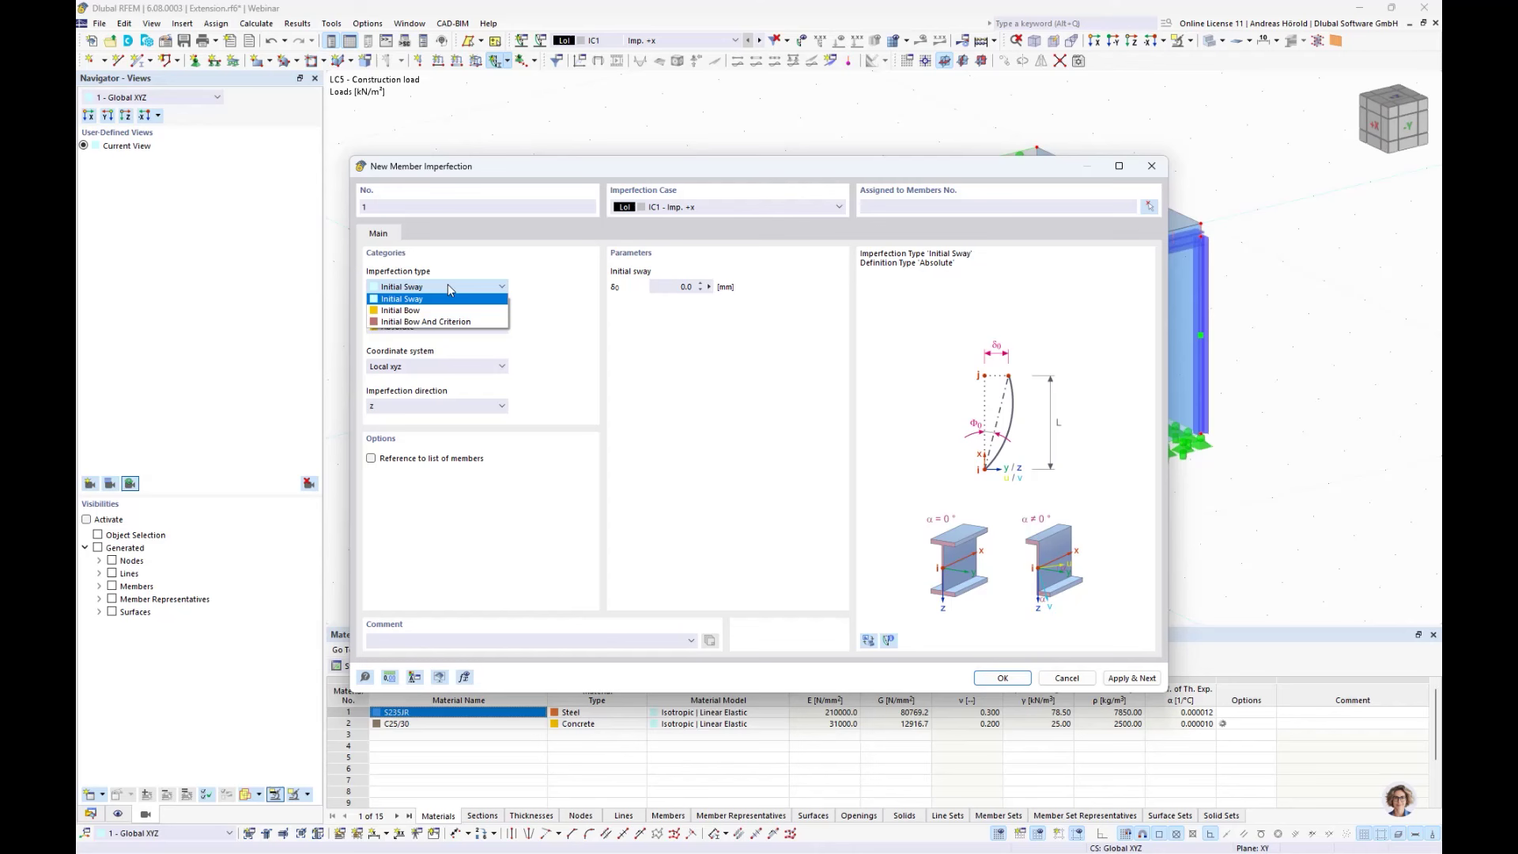
click(448, 286)
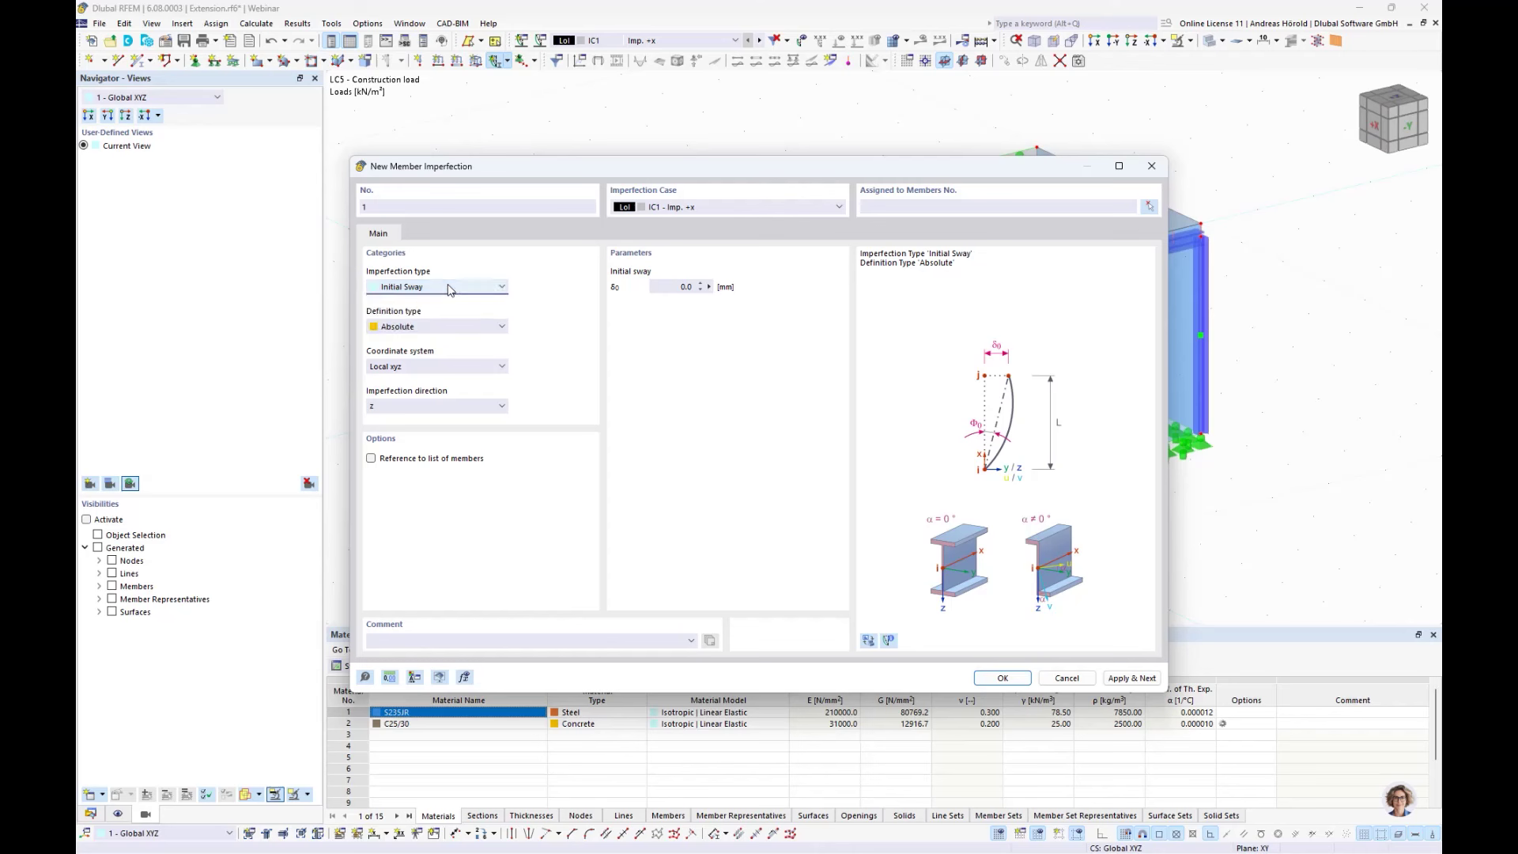
click(451, 328)
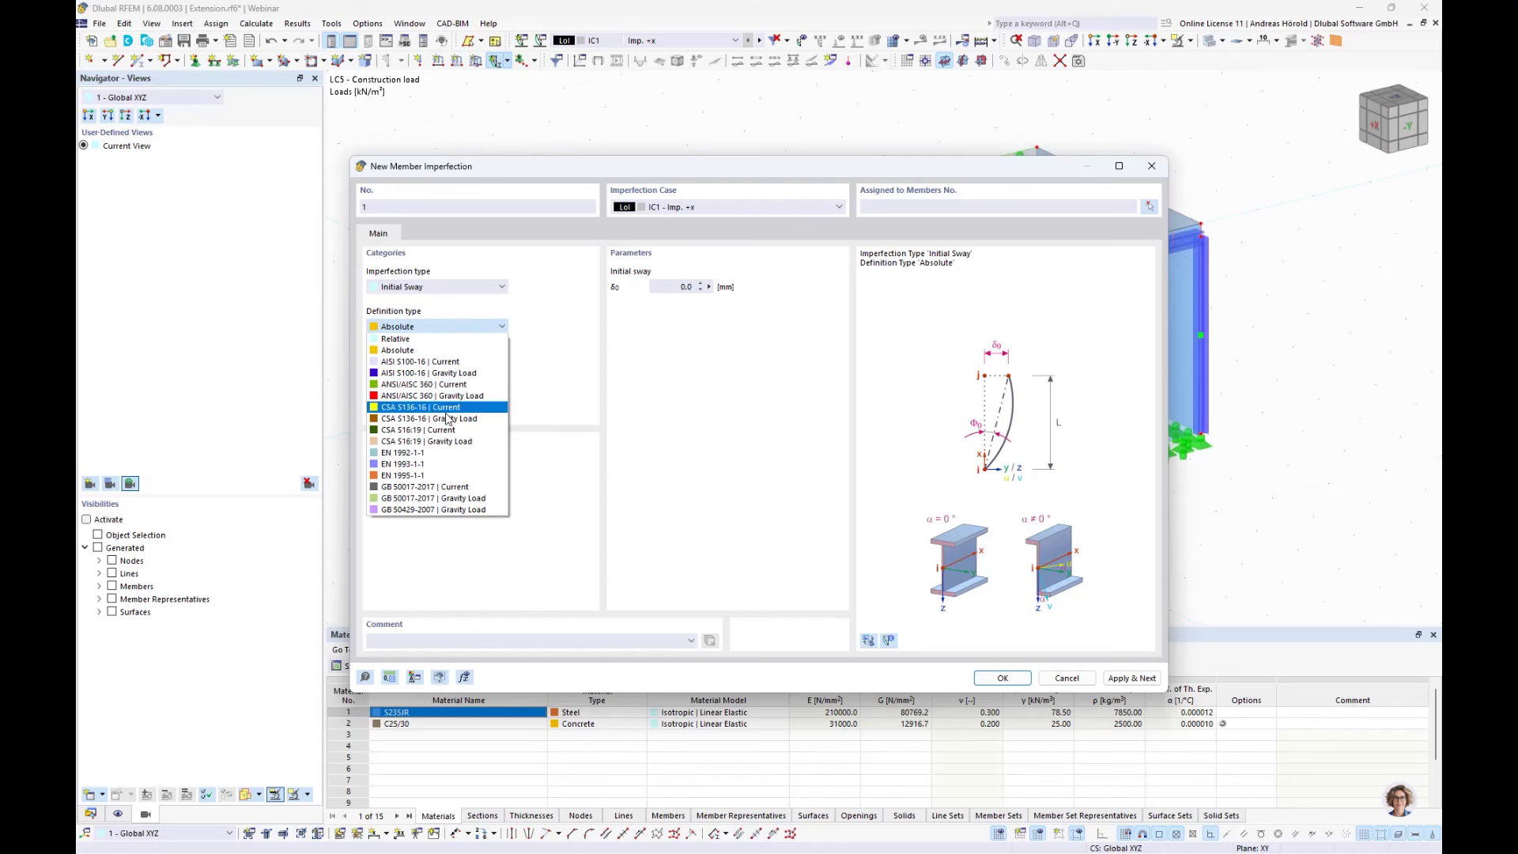
click(443, 464)
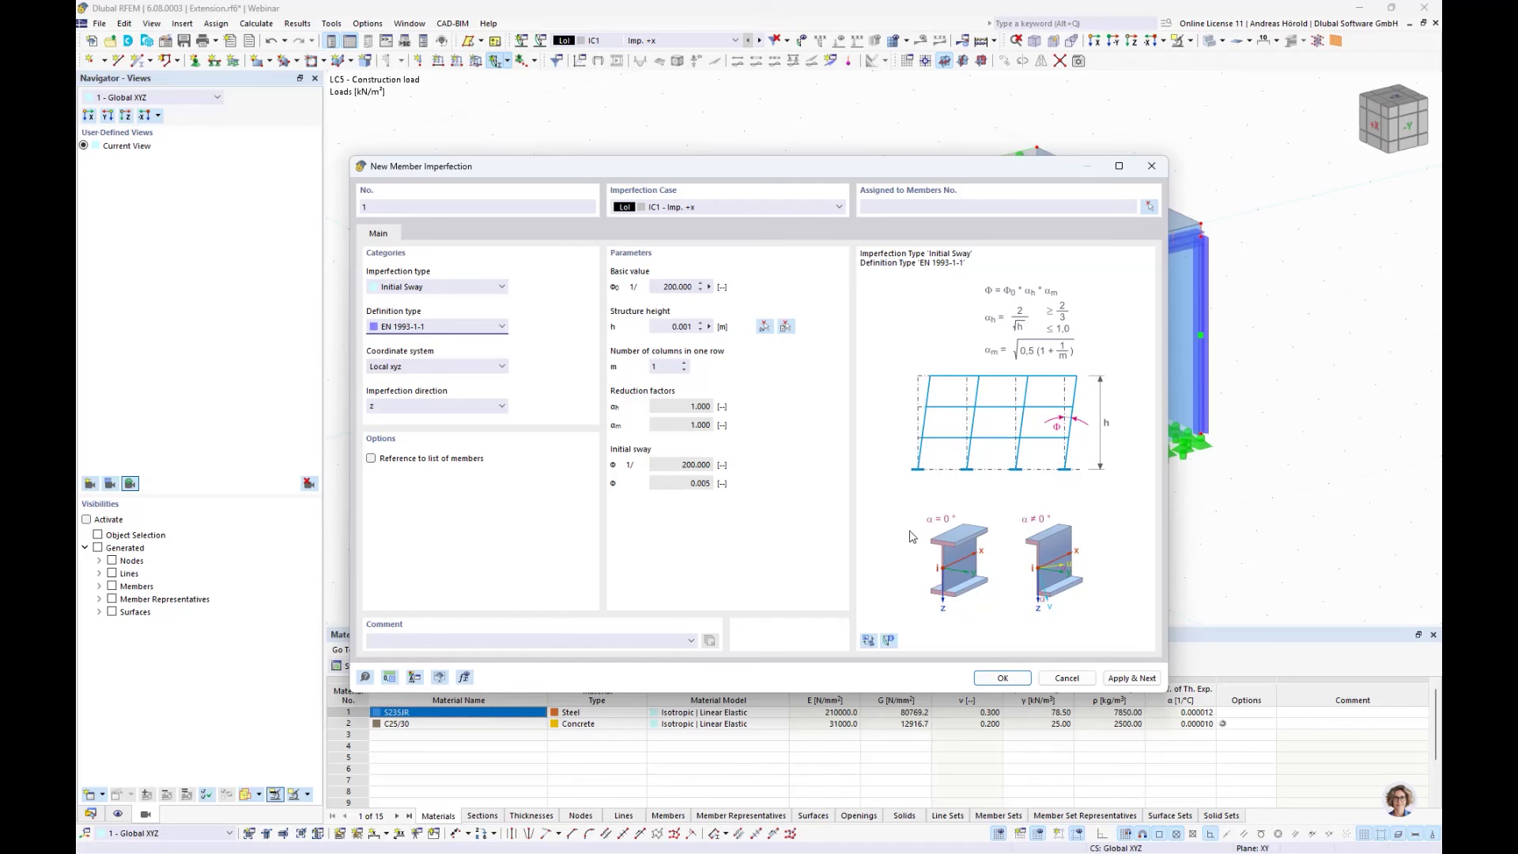
- Take the structure height by measuring the front corner column from base to top, and set 3 columns in one row
click(709, 327)
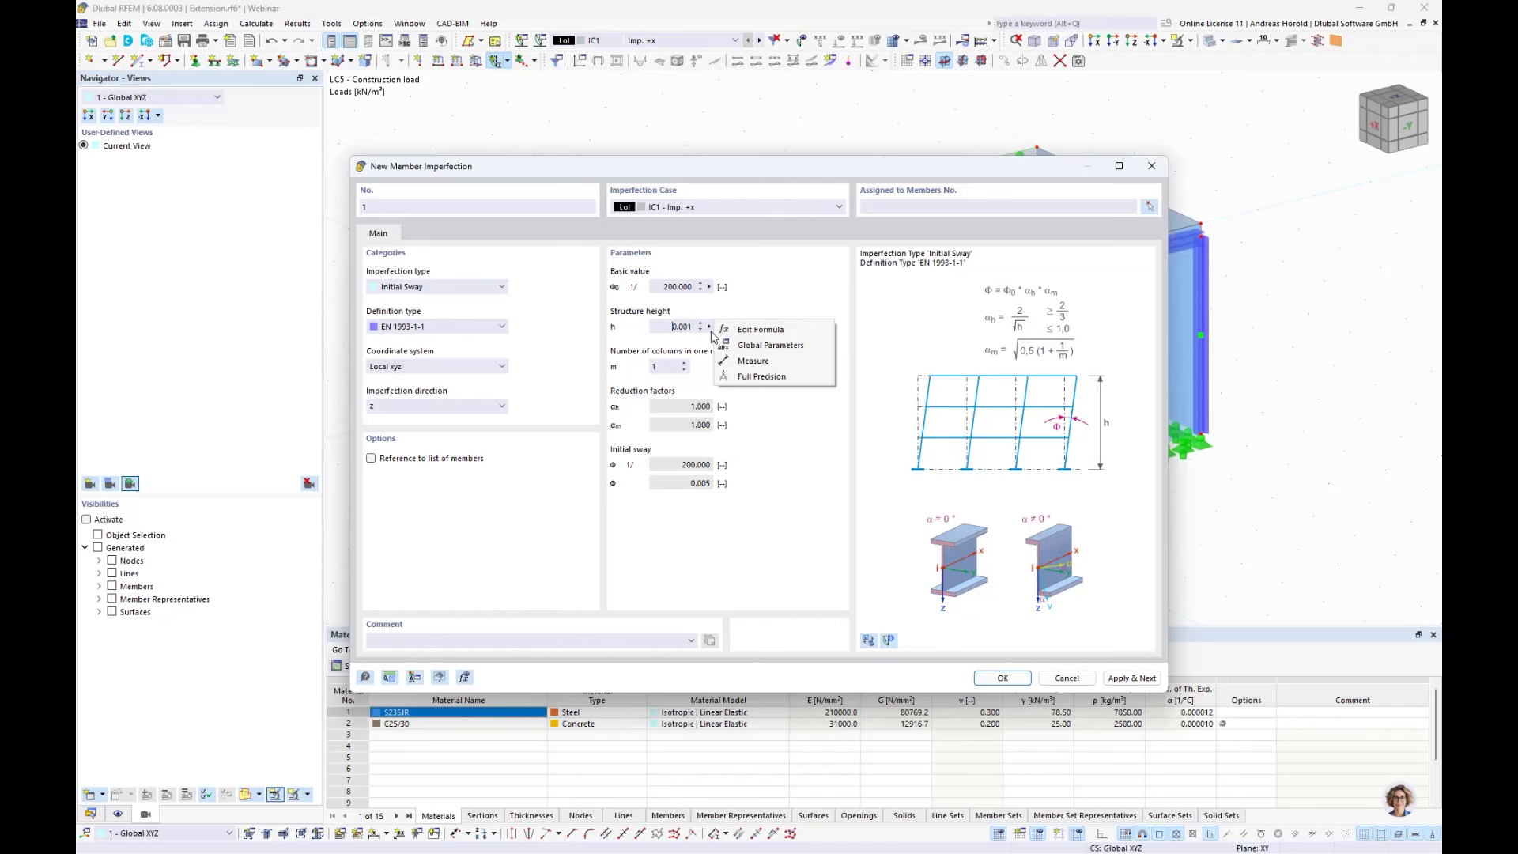
click(751, 362)
click(637, 569)
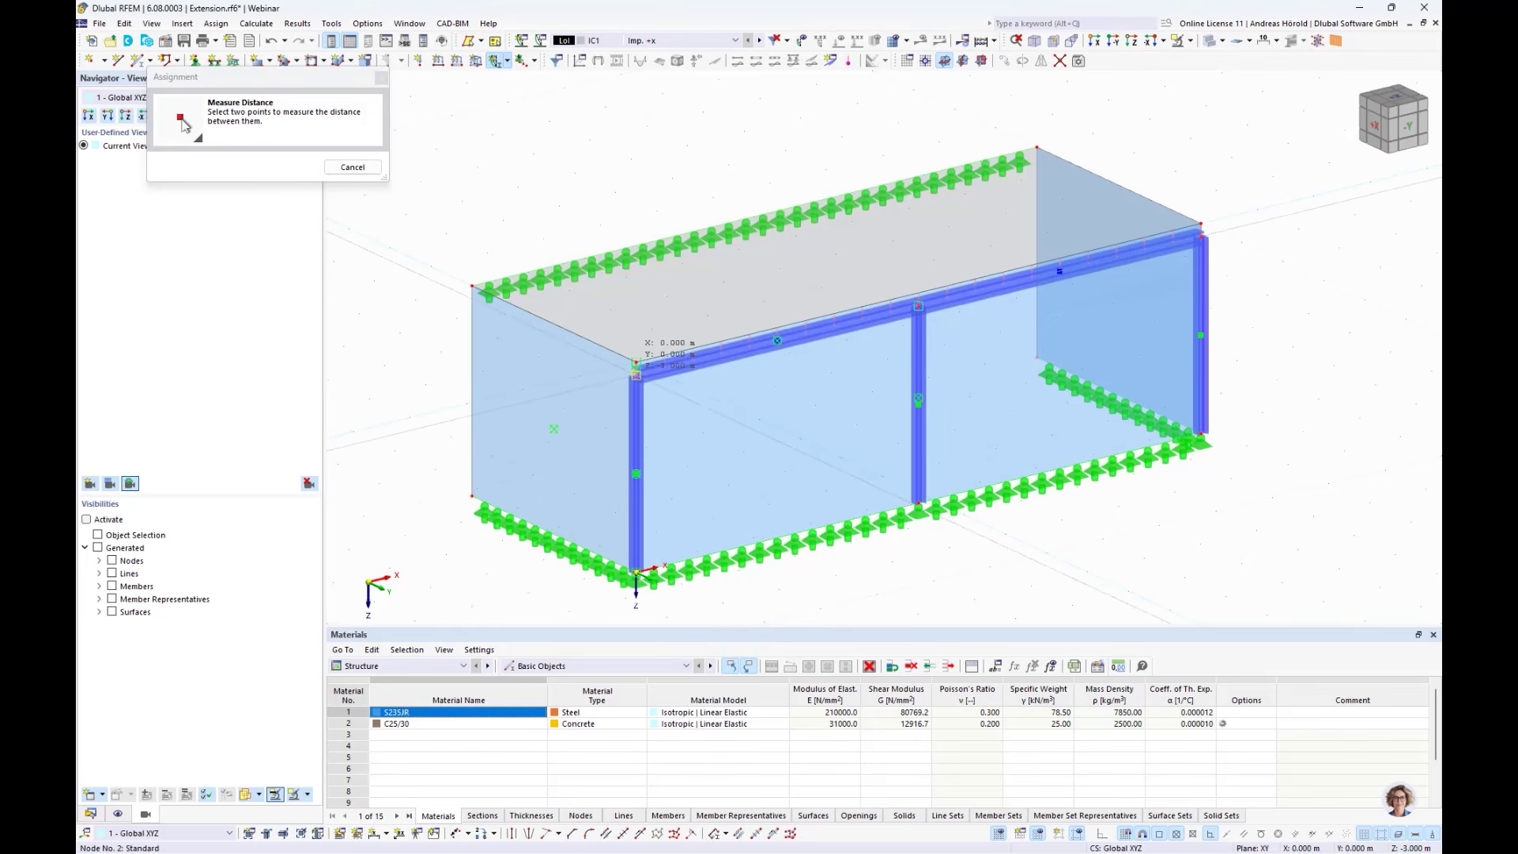
click(635, 366)
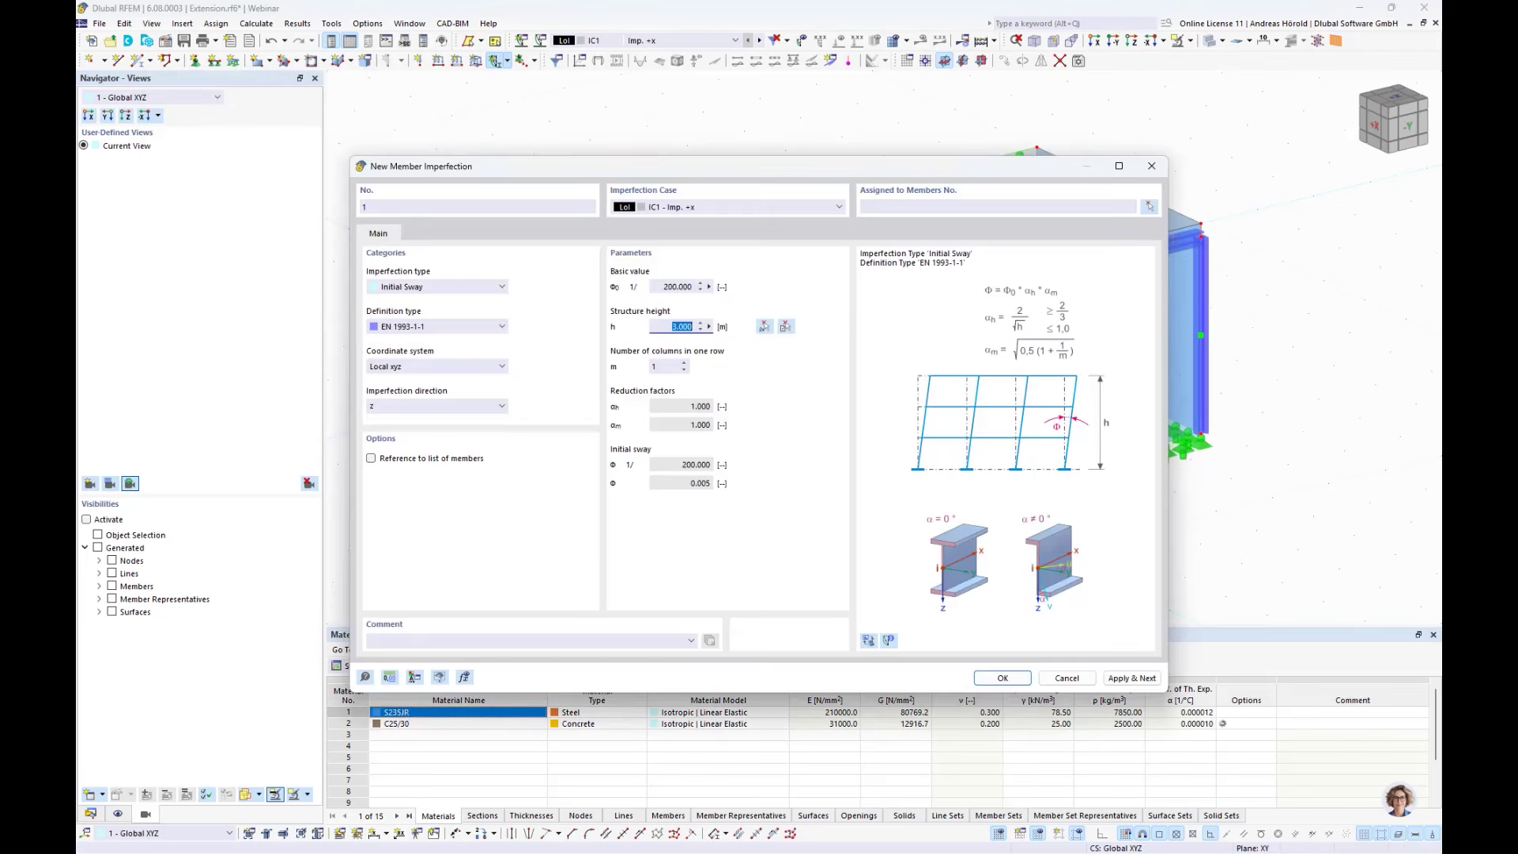
click(684, 363)
click(684, 362)
- Assign the initial sway imperfection to the three steel columns and display the imperfections in the model
click(999, 678)
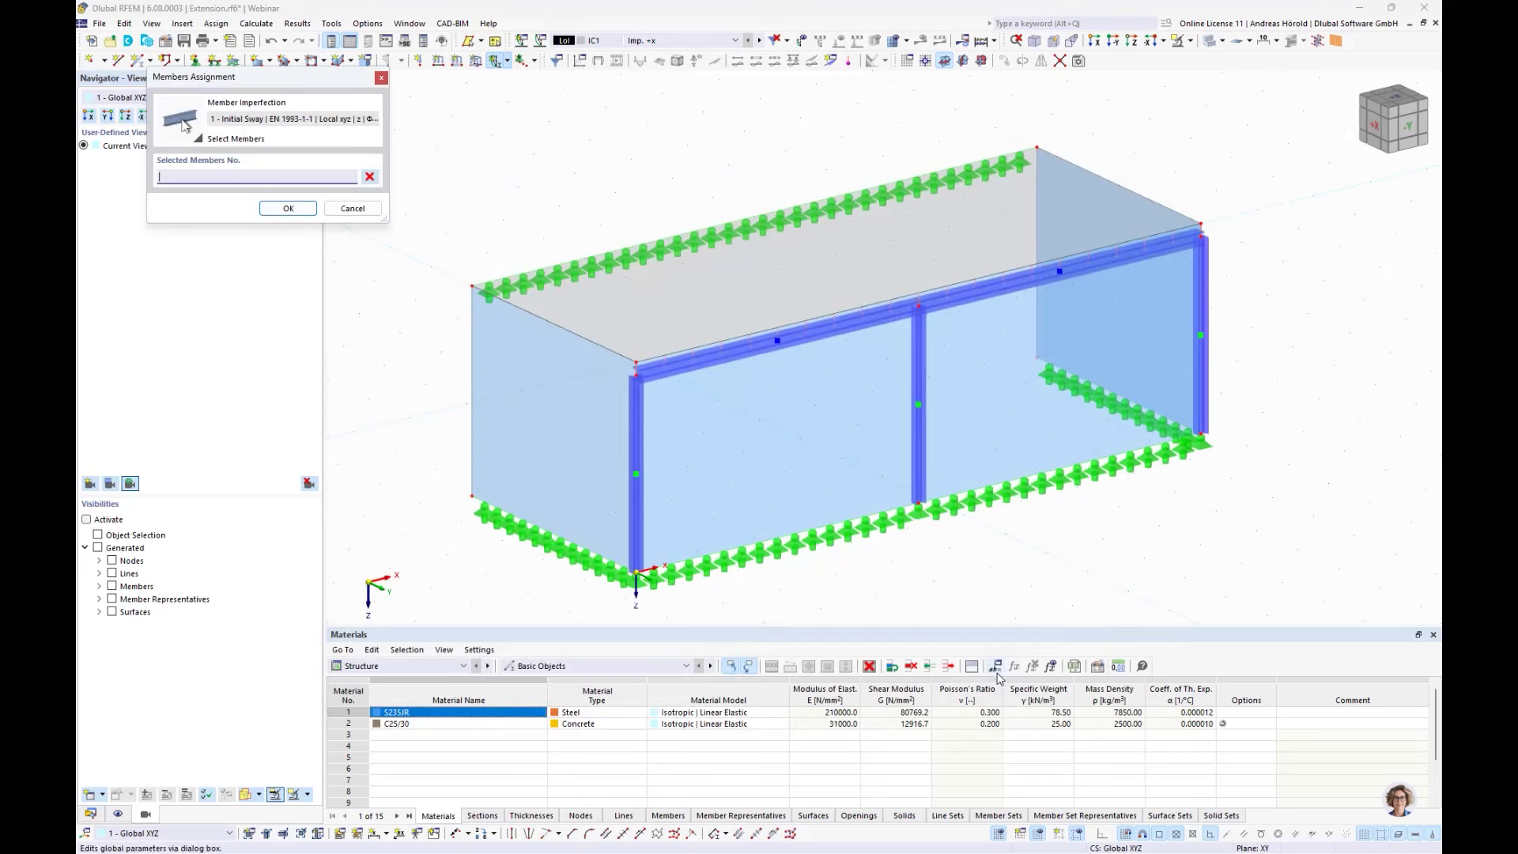
click(638, 474)
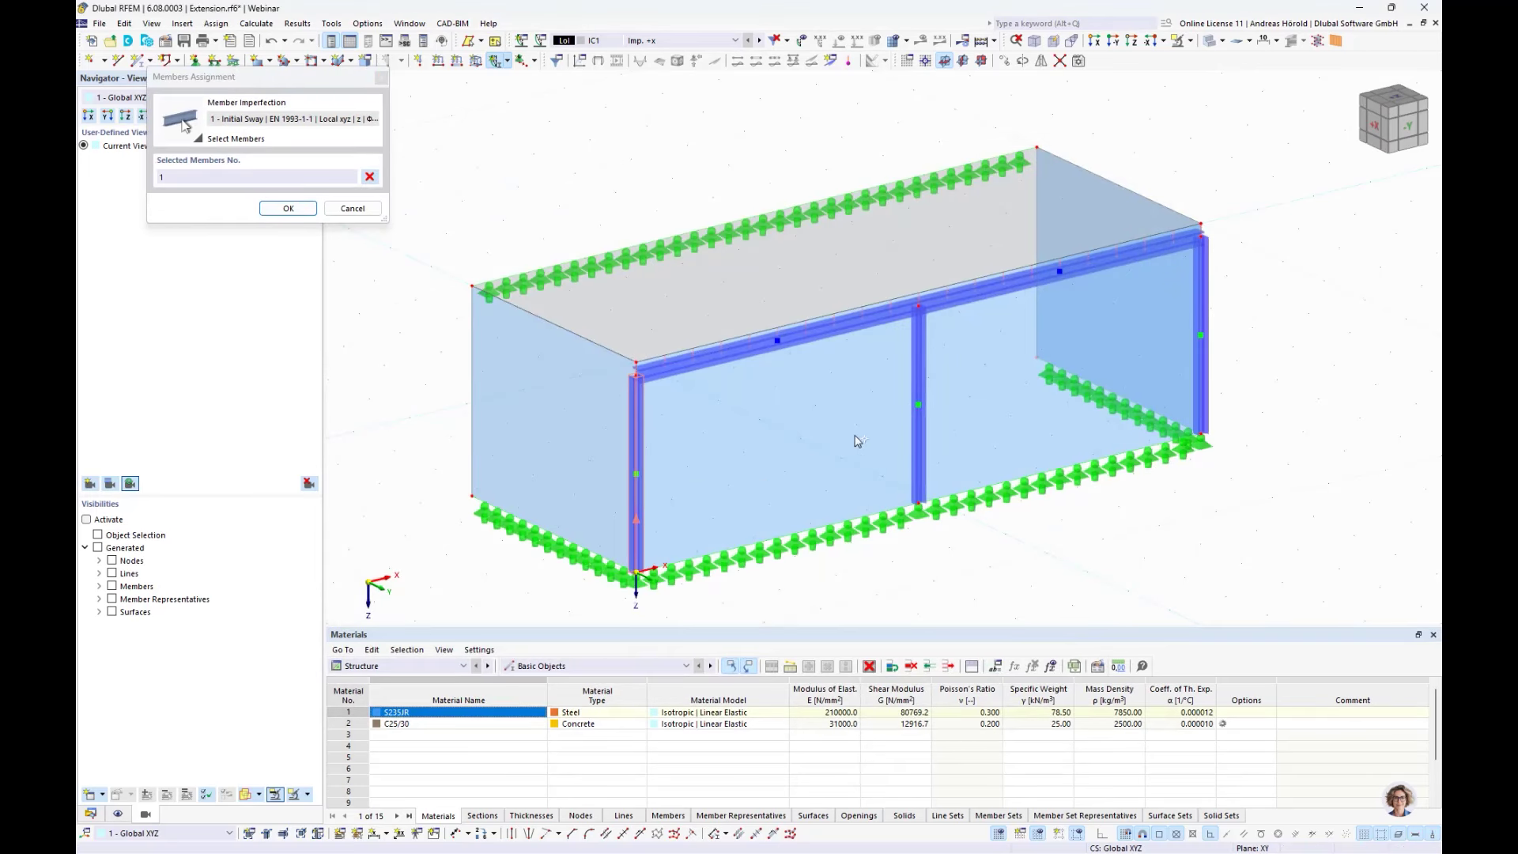
click(1196, 305)
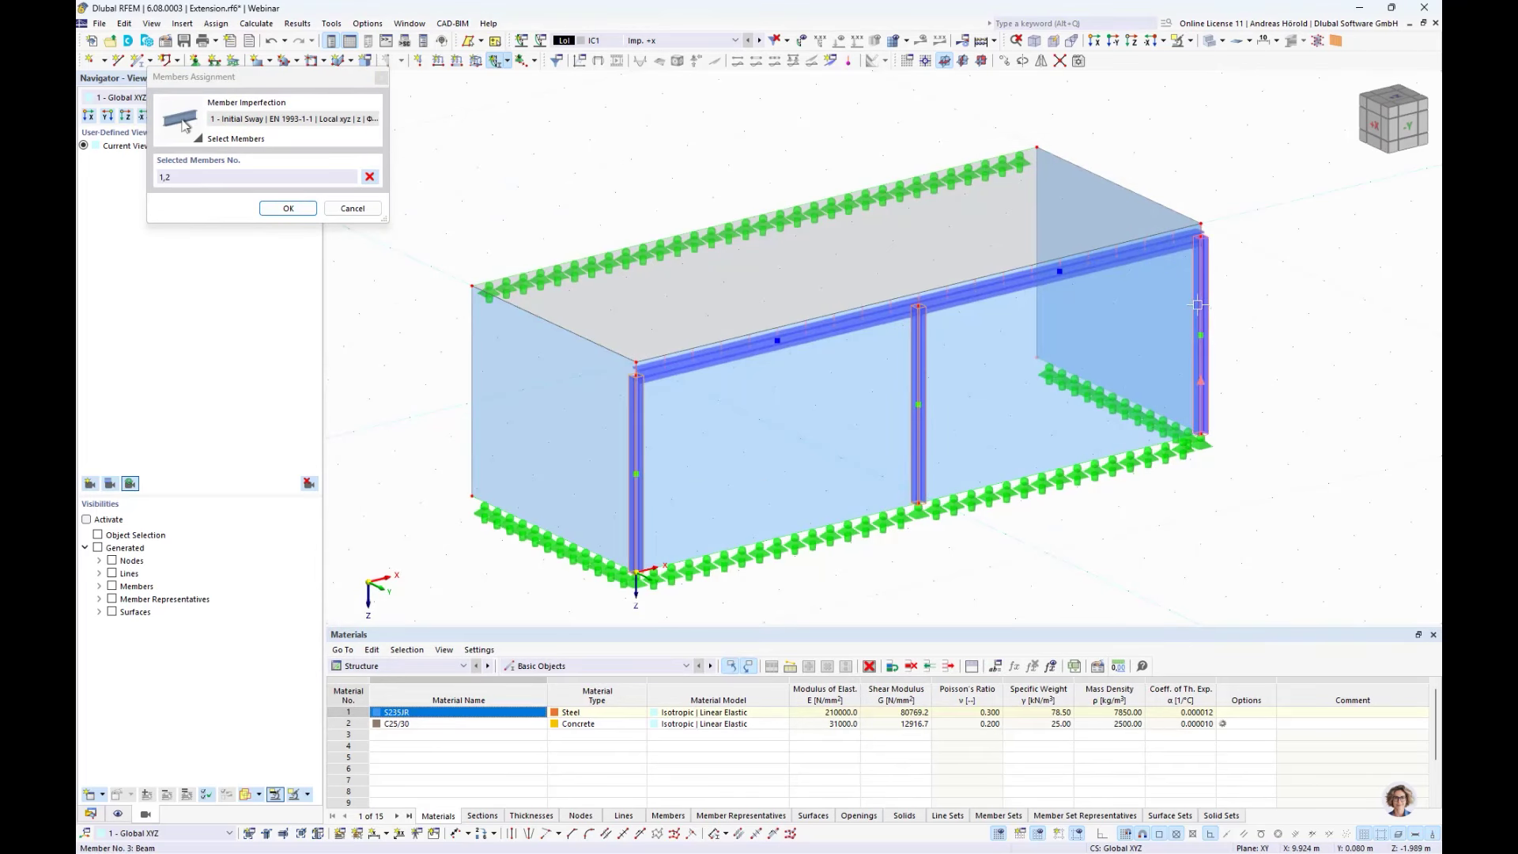
click(1197, 304)
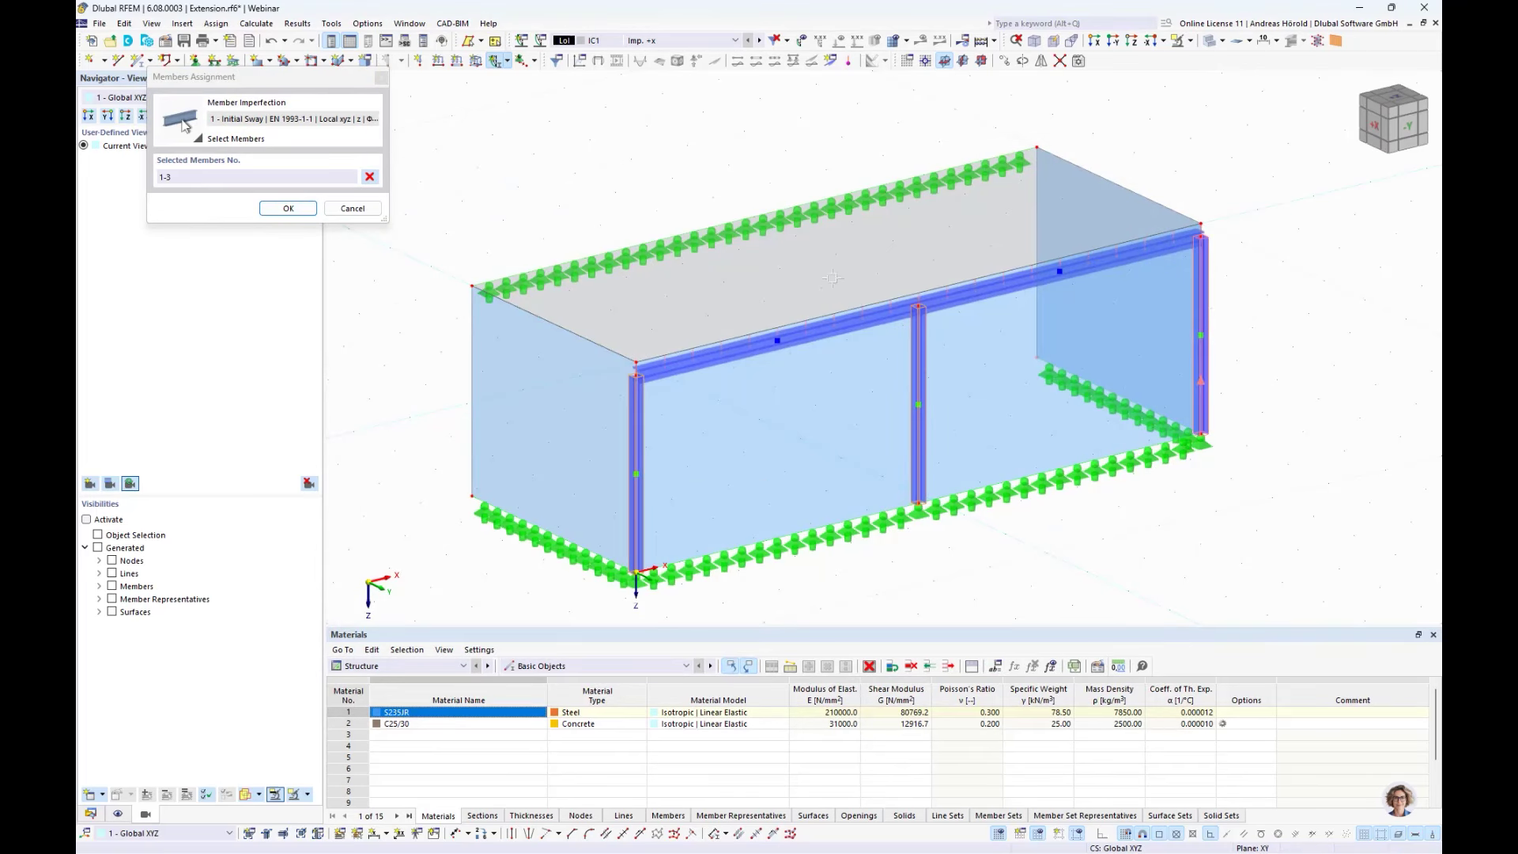
click(286, 209)
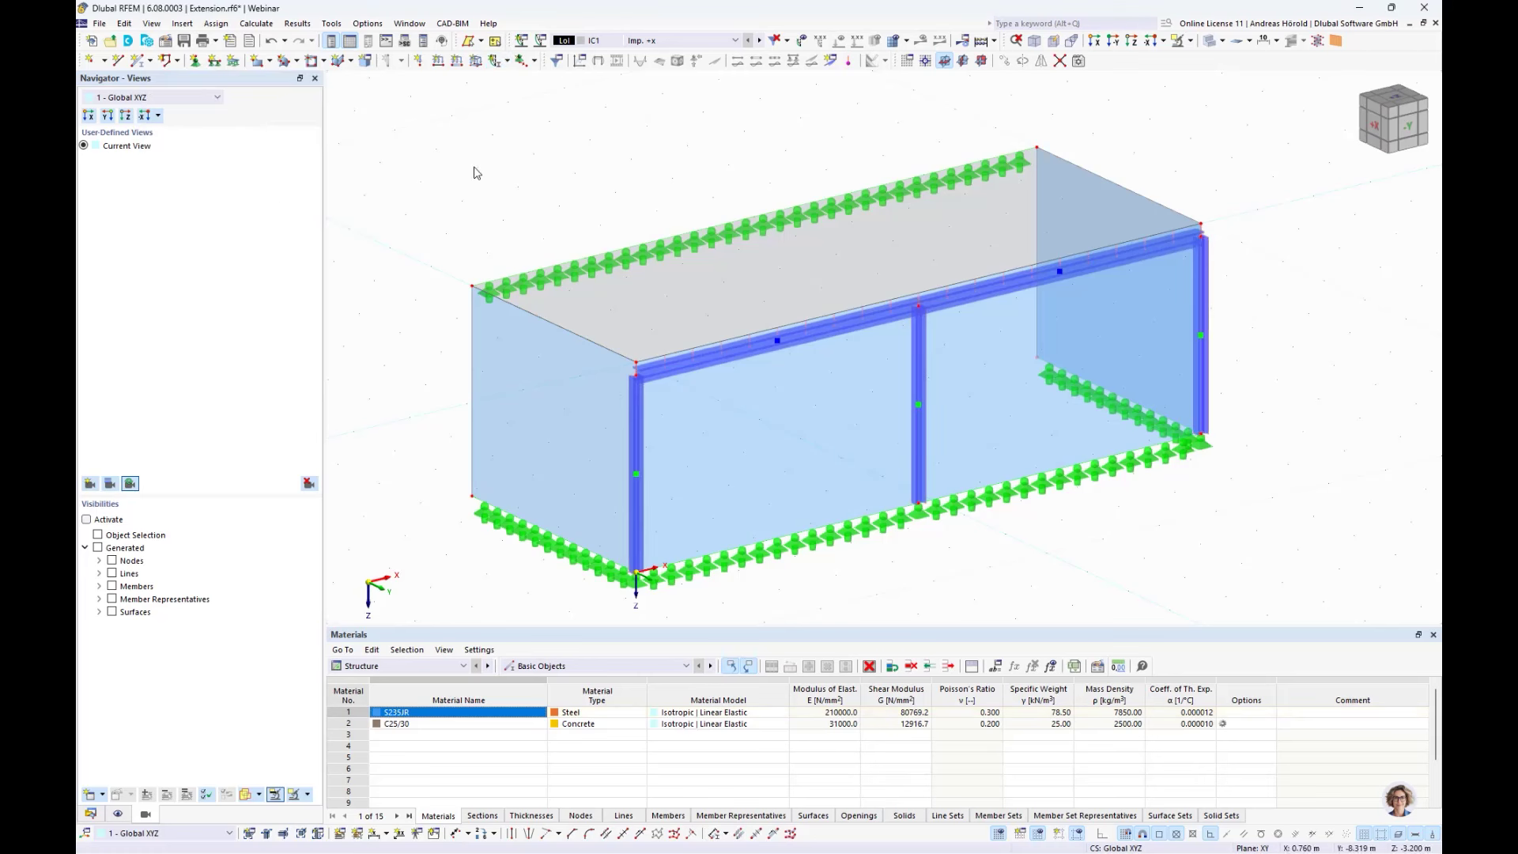
click(802, 41)
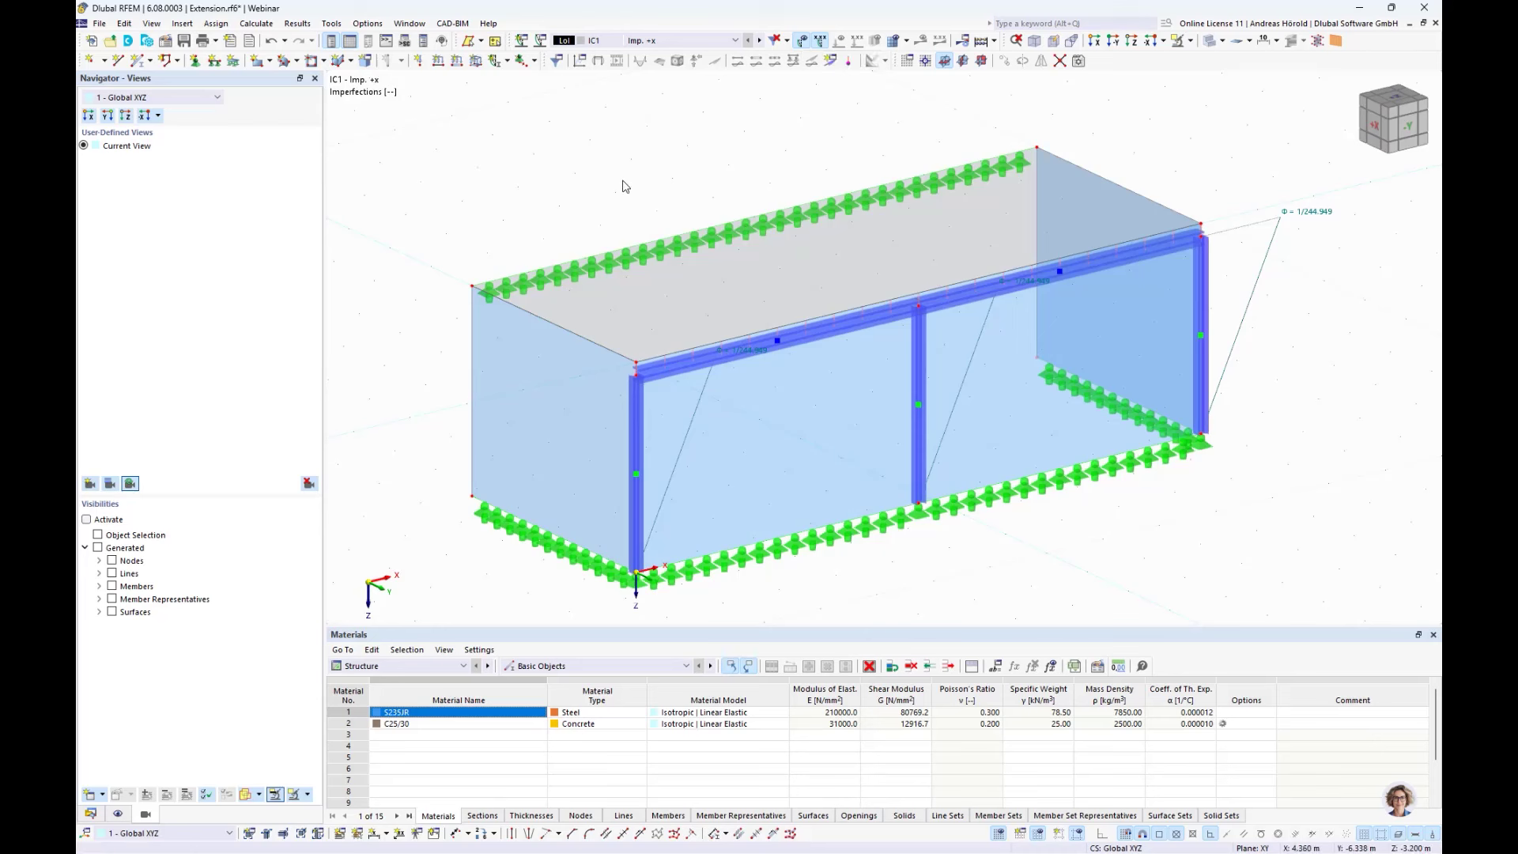
- Open the overall load cases and combinations settings and check the standard group used for the combination wizard
click(91, 815)
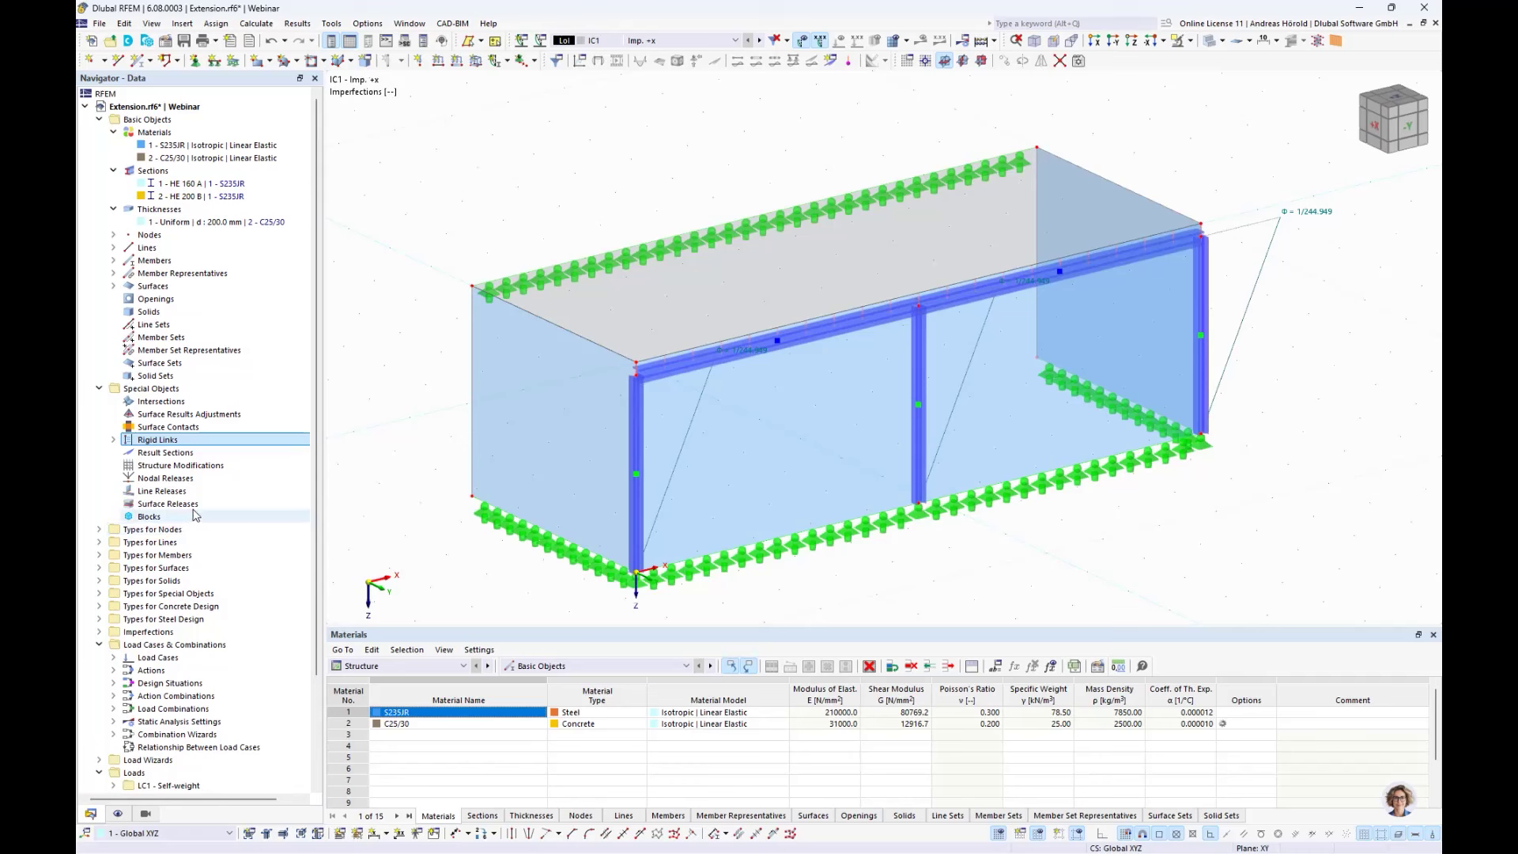
scroll(162, 545, down, 3)
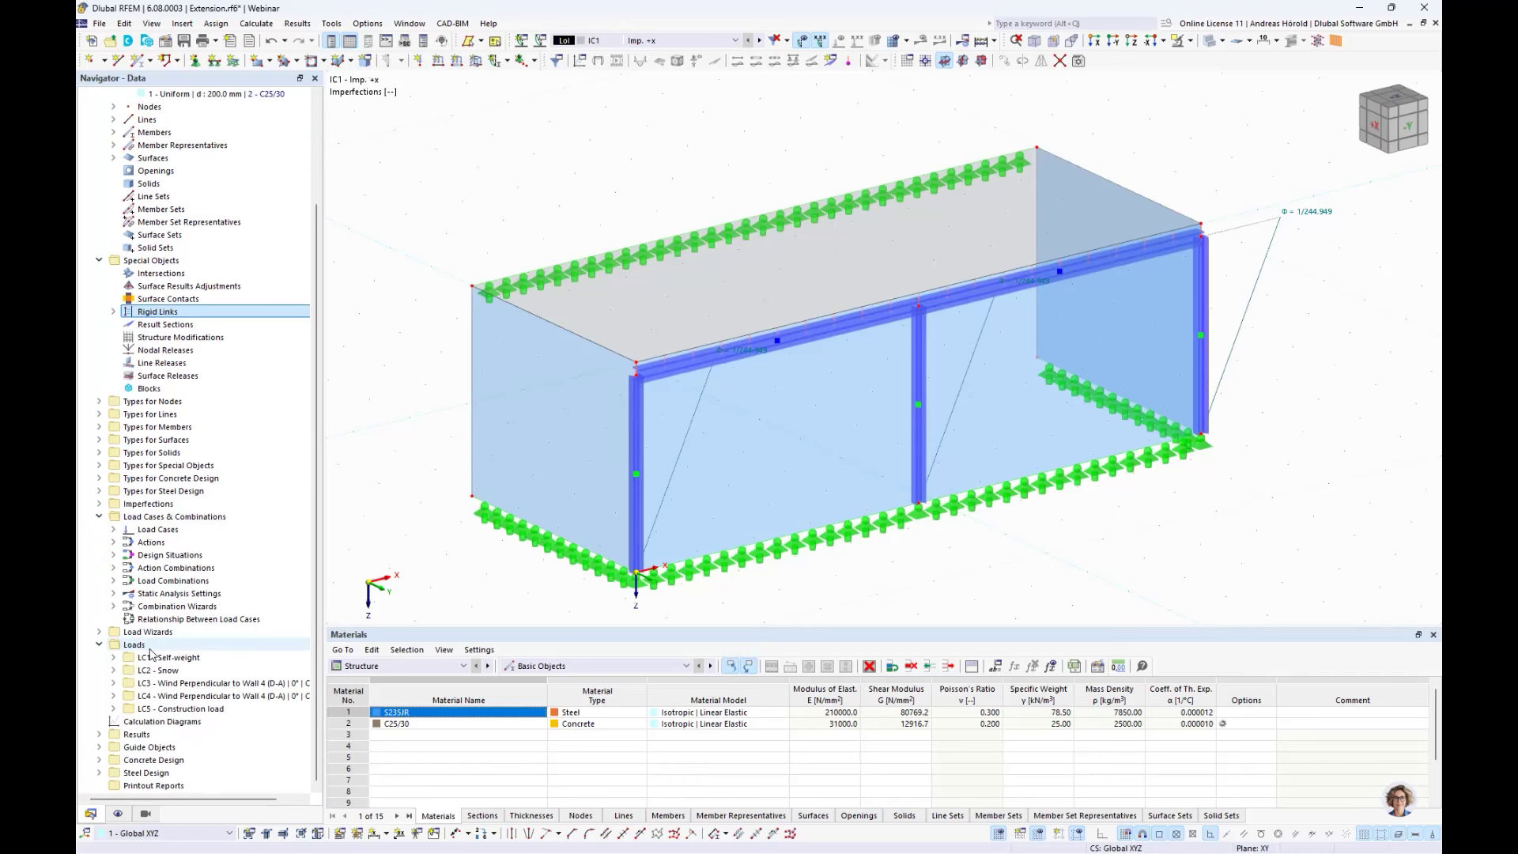
right_click(147, 520)
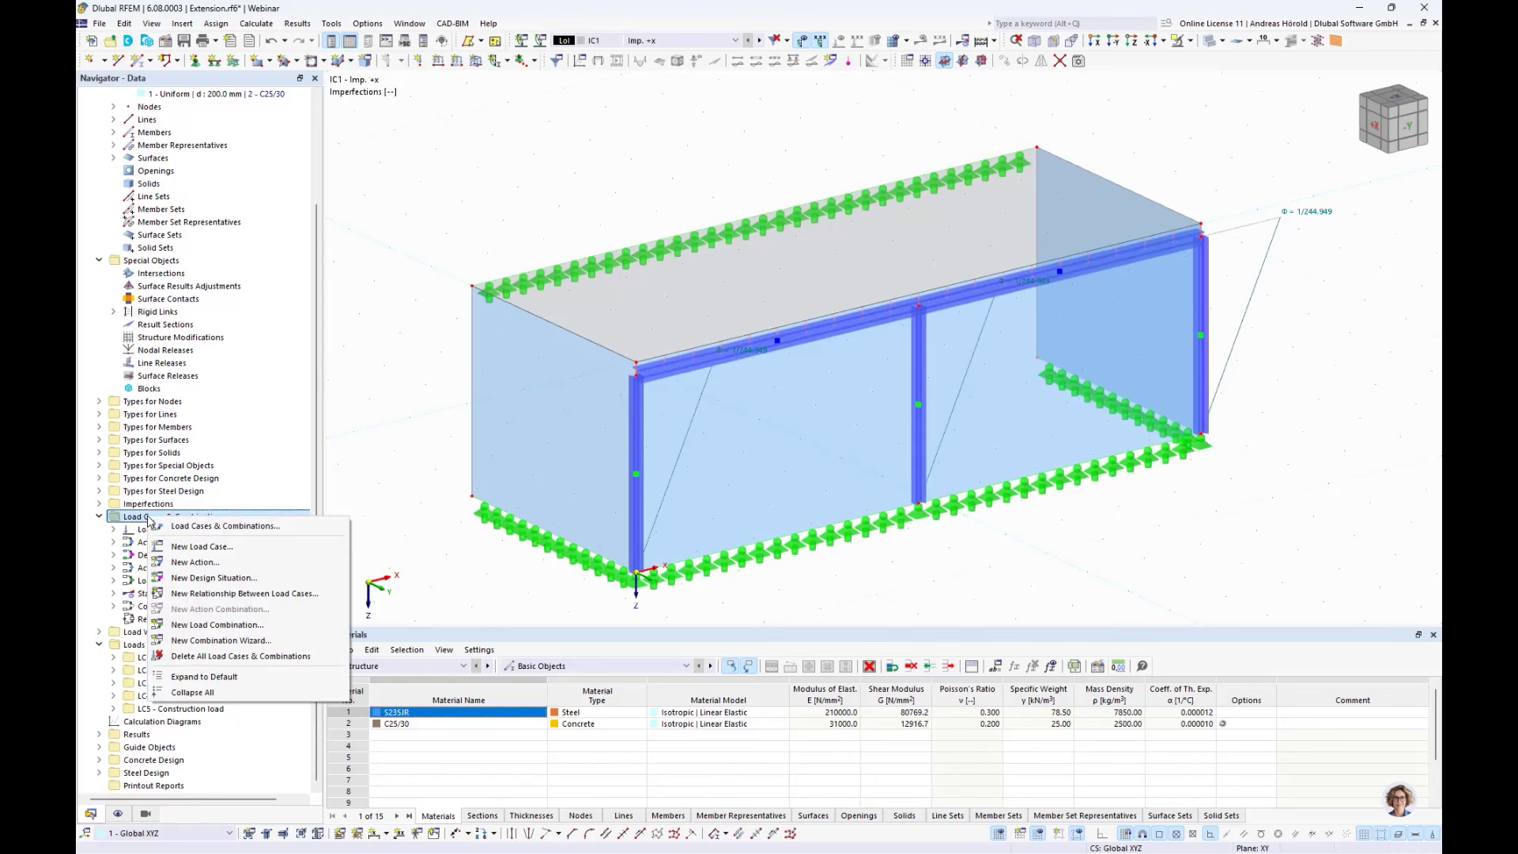
click(217, 526)
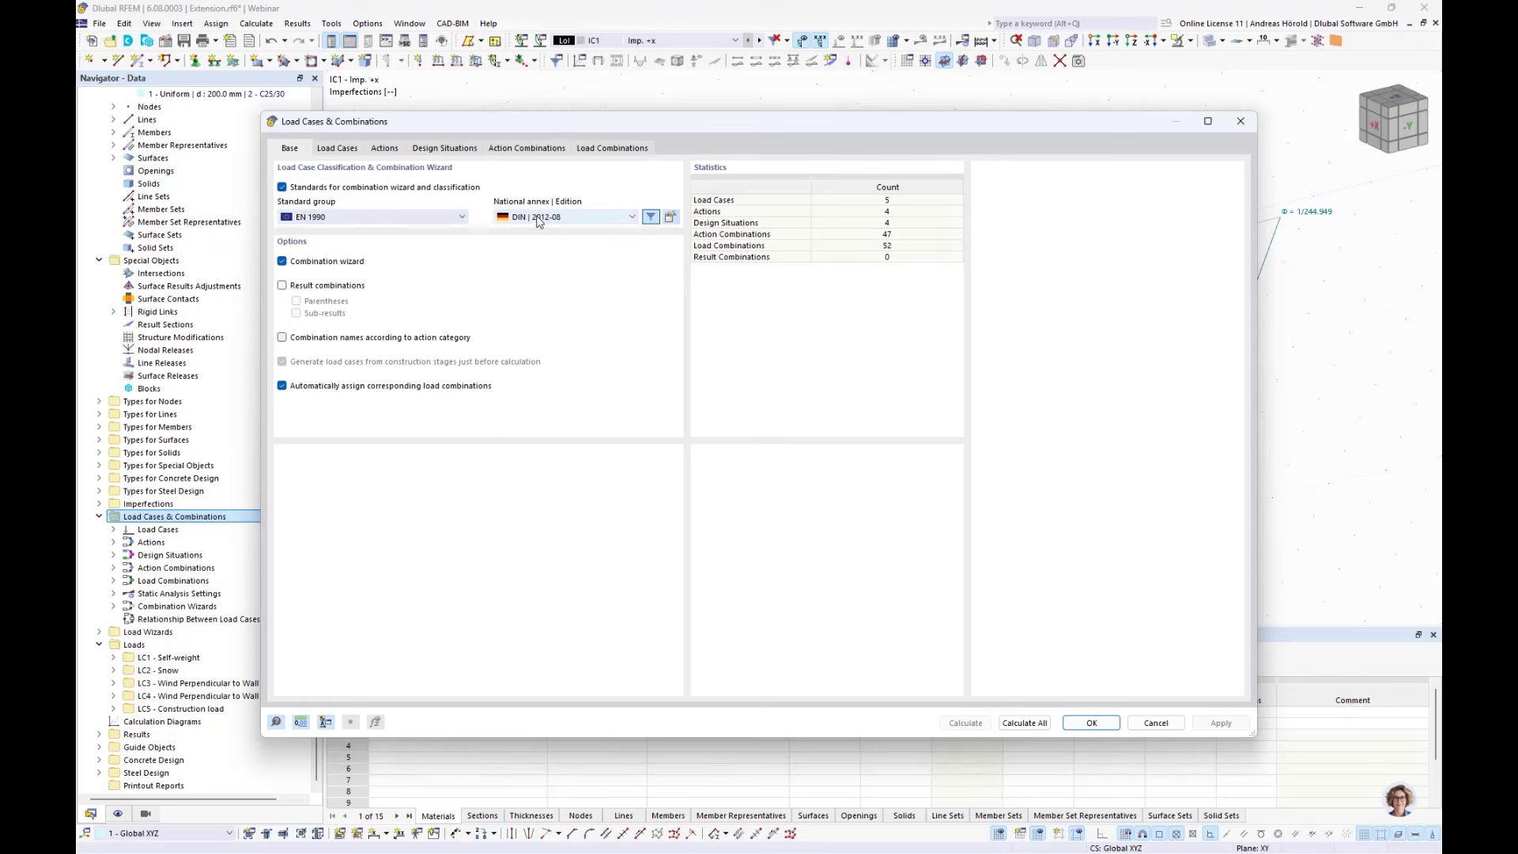
click(418, 214)
click(418, 213)
- Examine the ULS, SLS characteristic, frequent and quasi-permanent design situations, including which design add-ons they are activated for
click(435, 149)
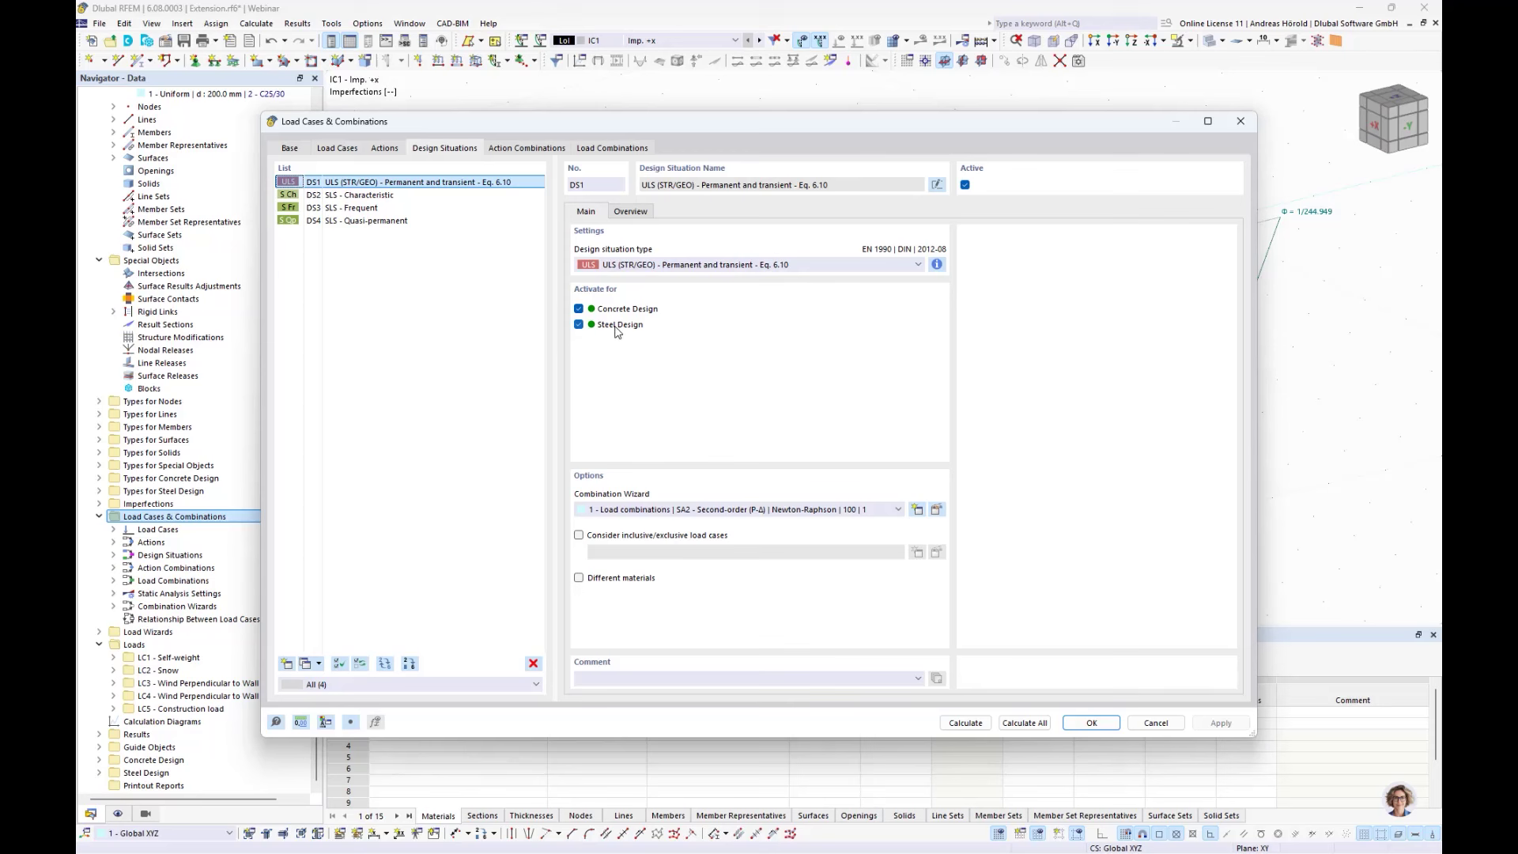
click(357, 195)
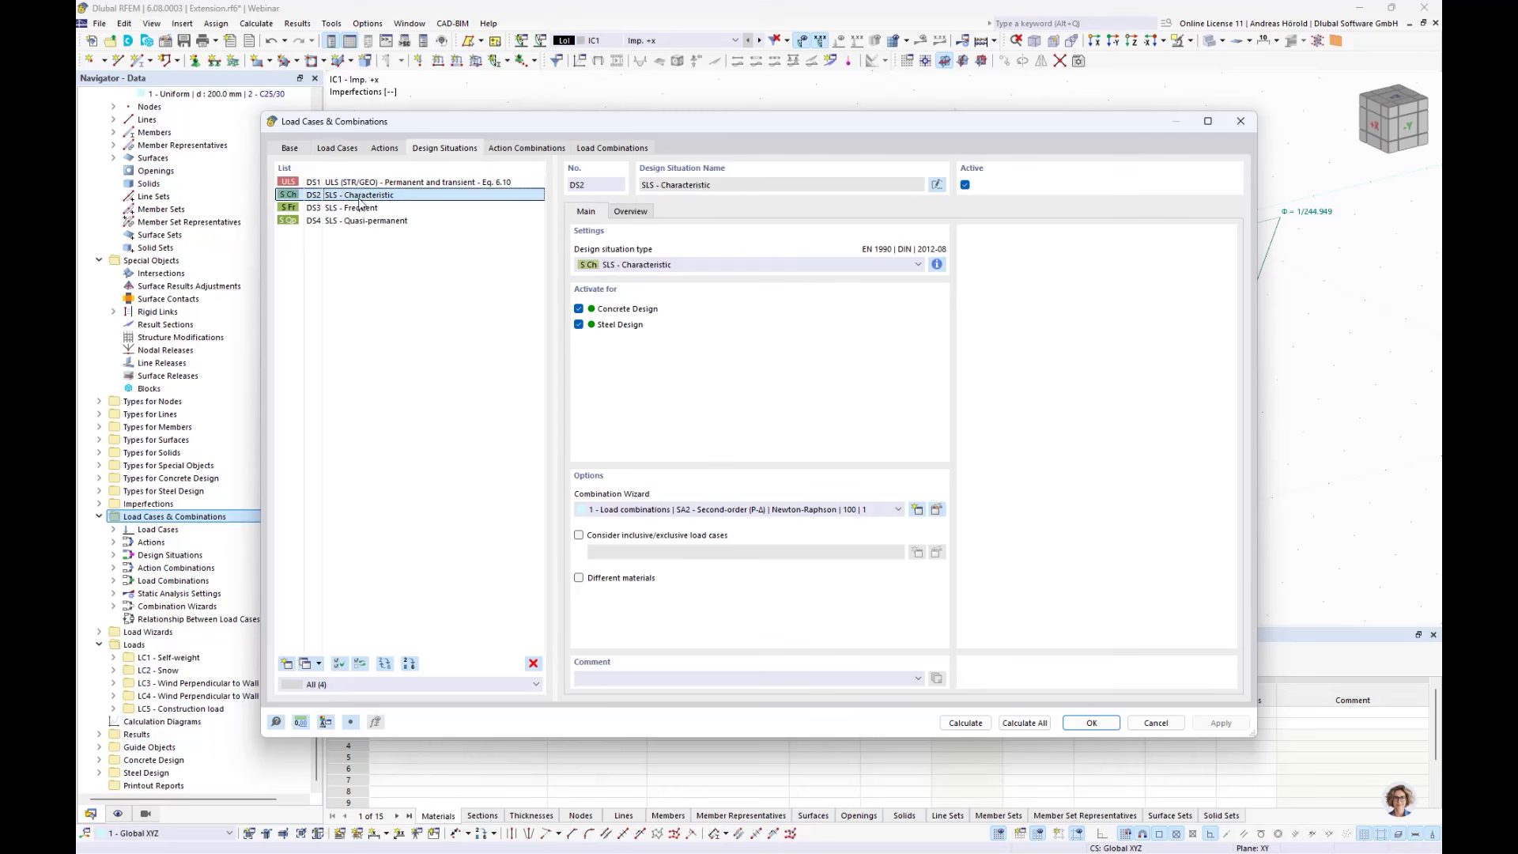
click(362, 207)
click(367, 224)
key(Up)
key(Up)
key(Up)
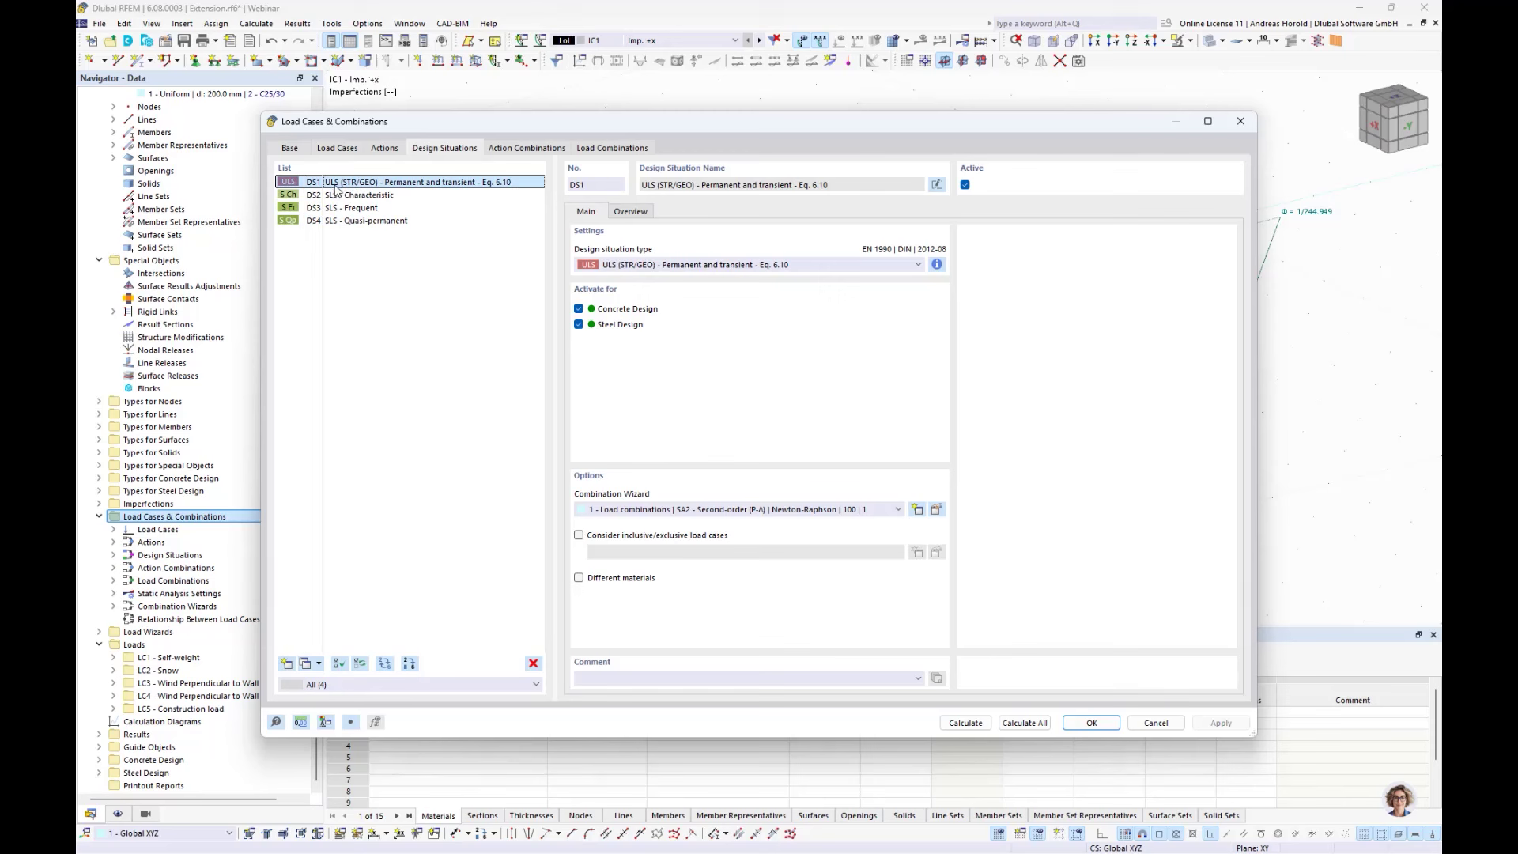
click(333, 195)
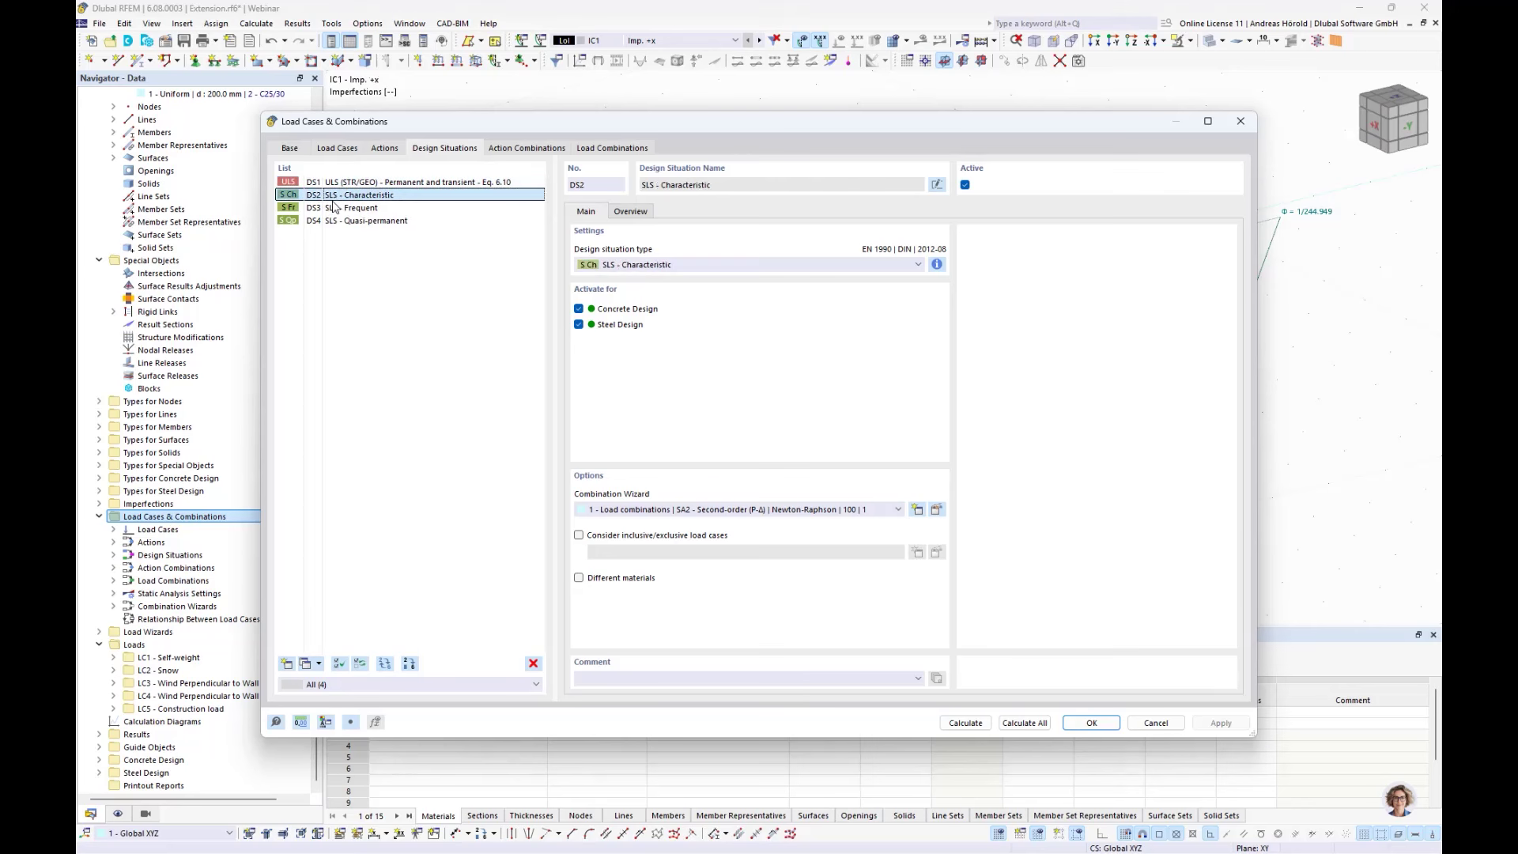
click(332, 208)
click(333, 221)
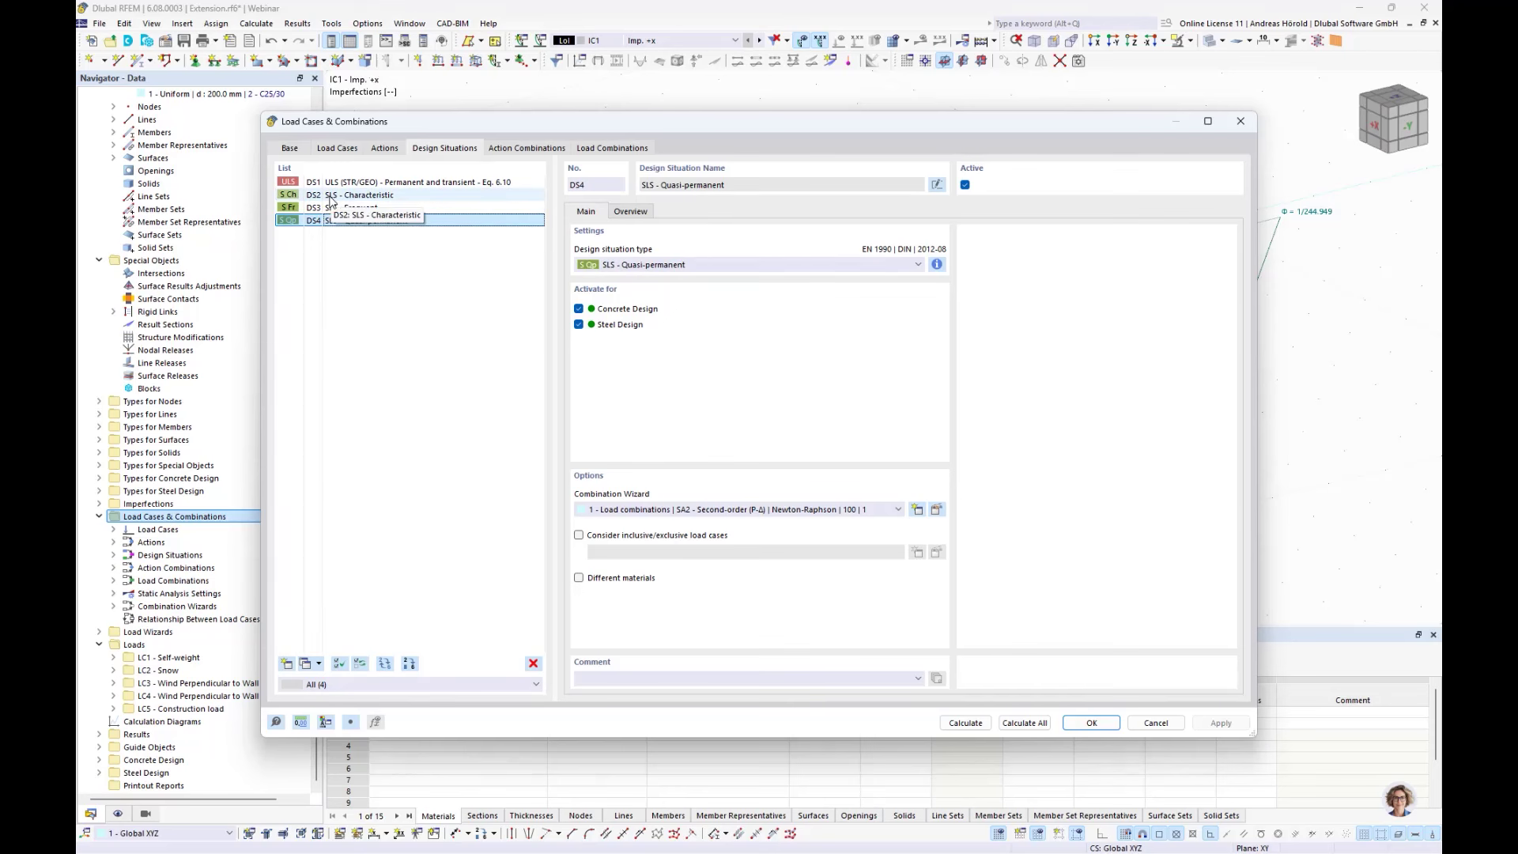
- Review the settings and action categories of the two wind load cases and the construction load case
click(332, 150)
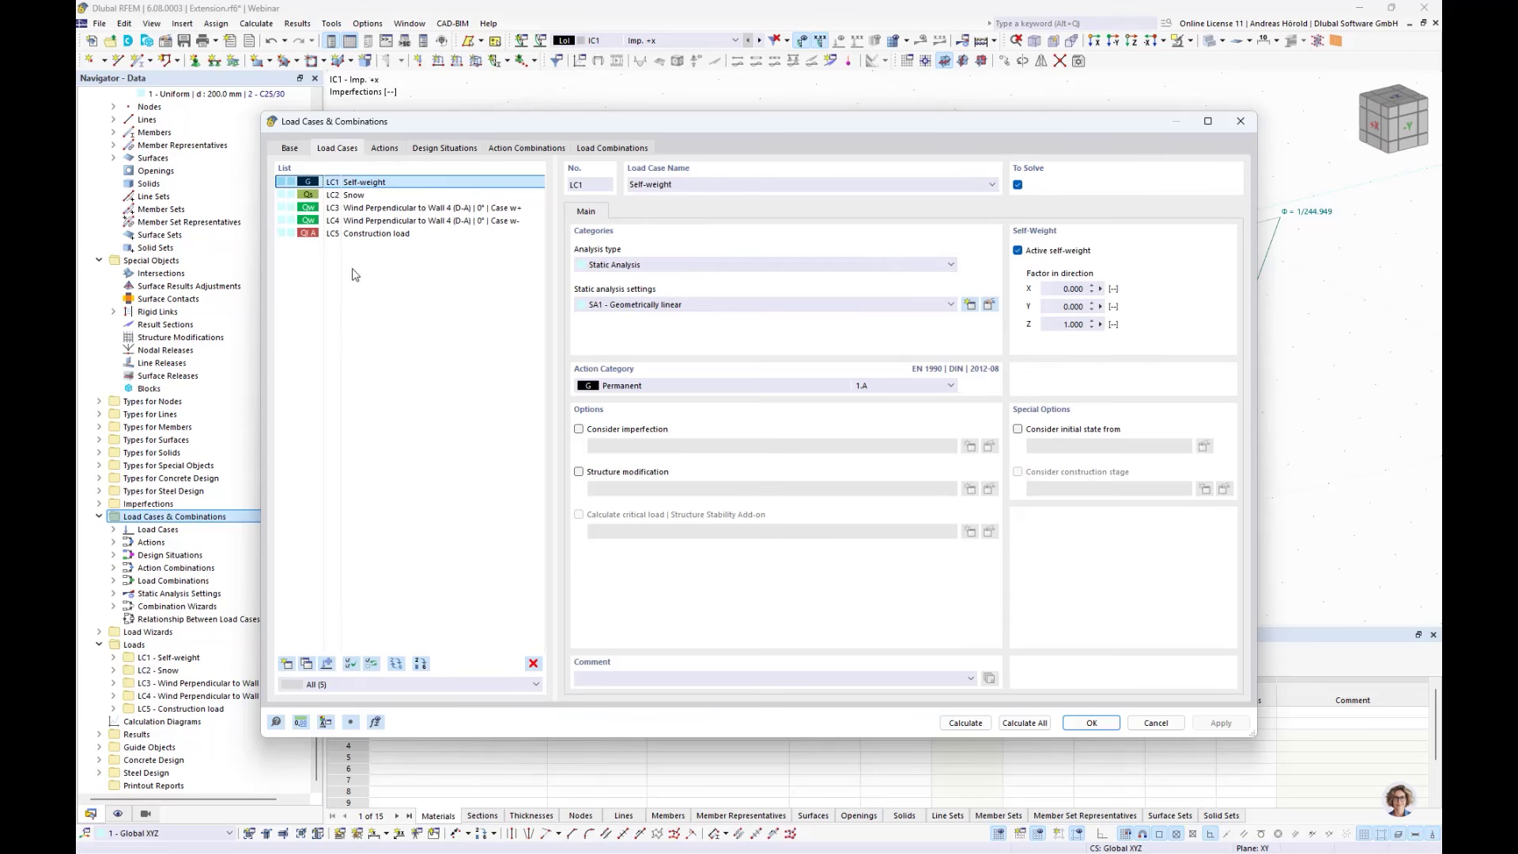
click(356, 210)
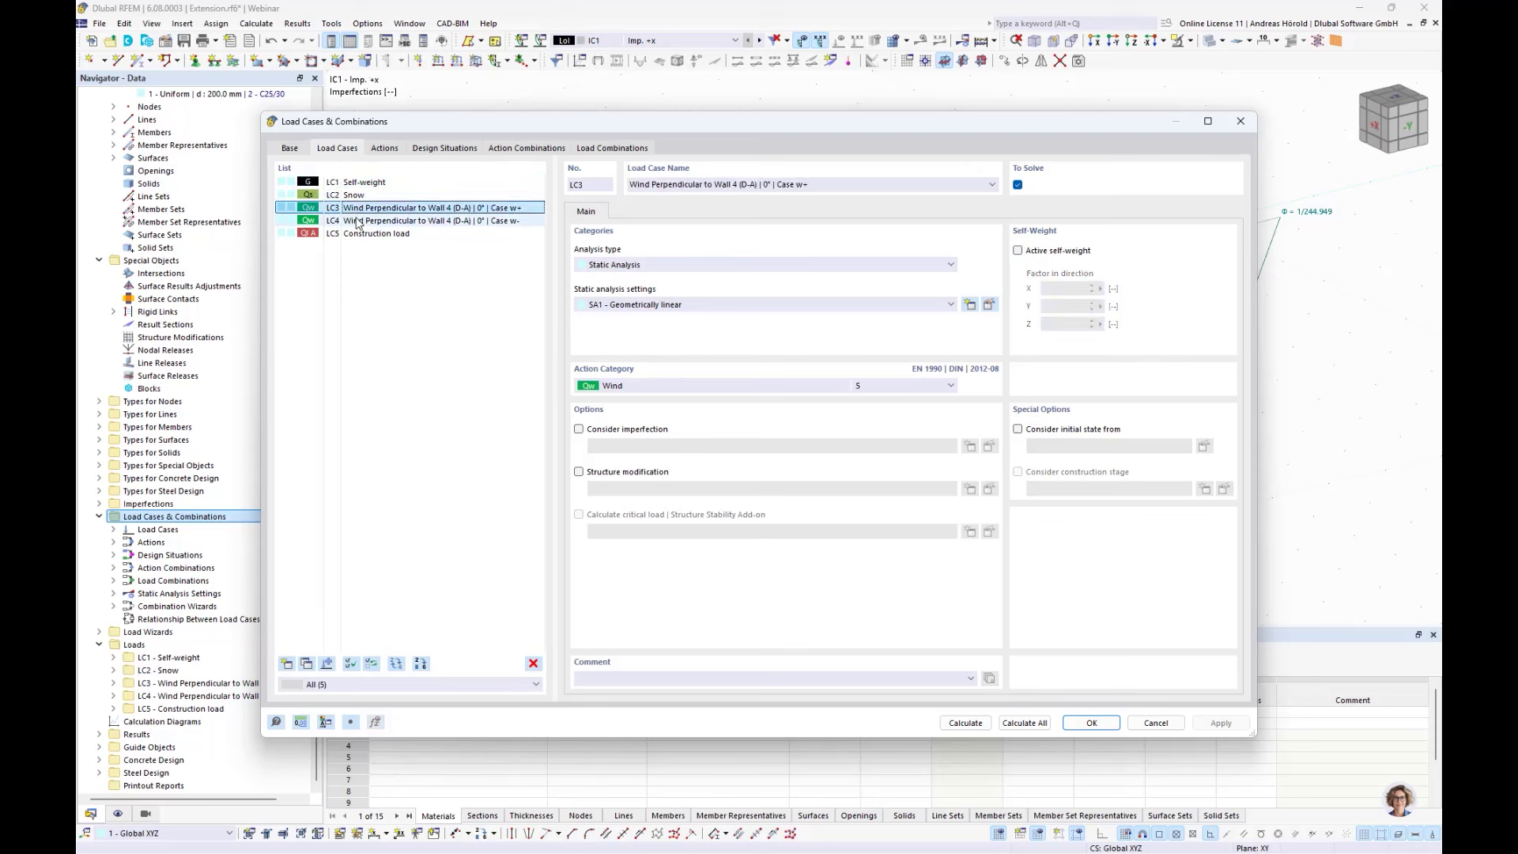
click(357, 222)
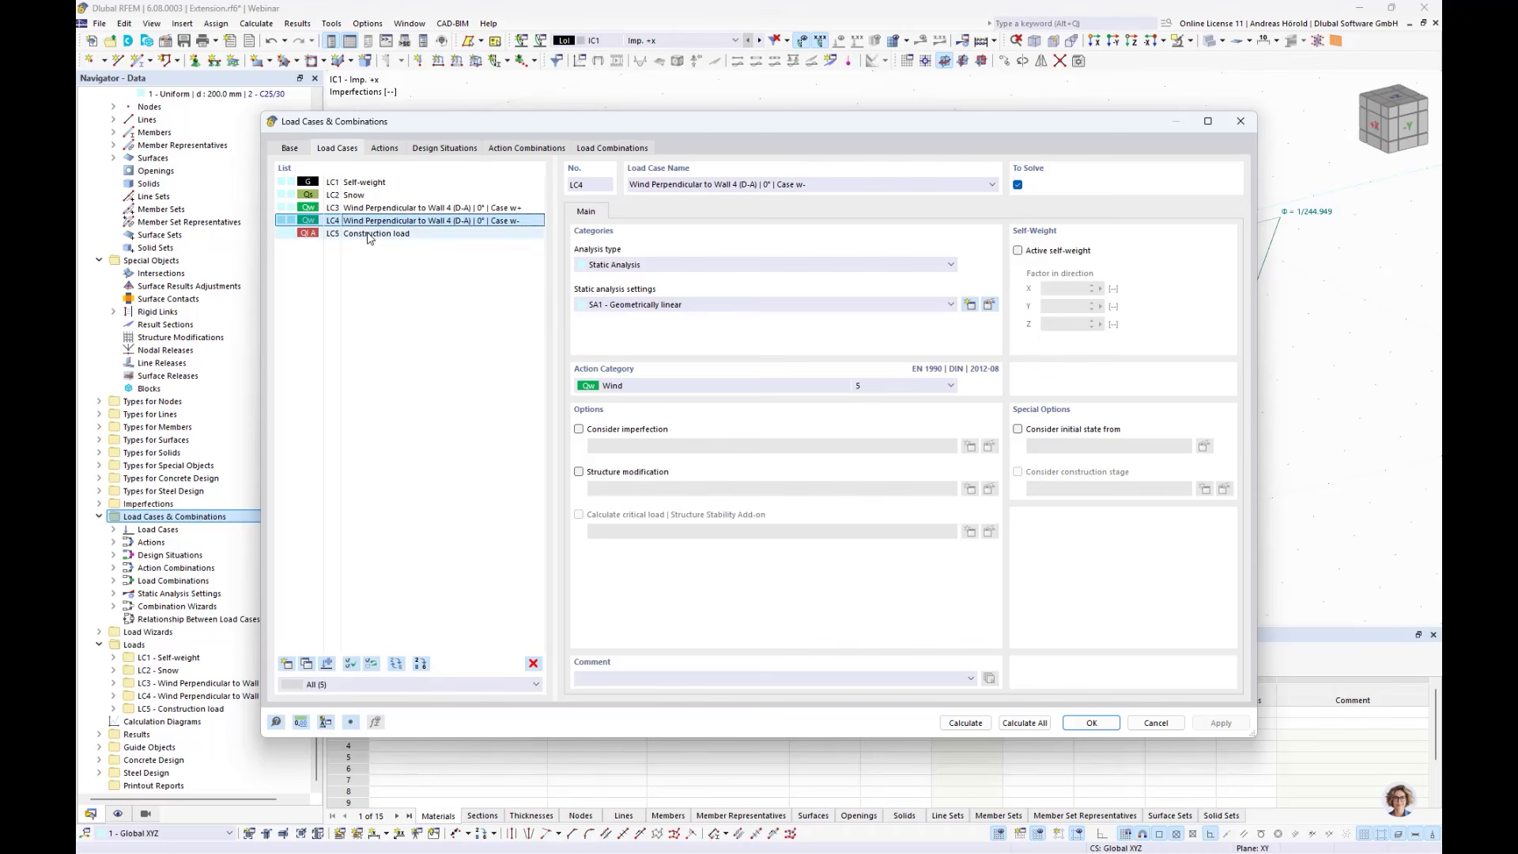
click(374, 235)
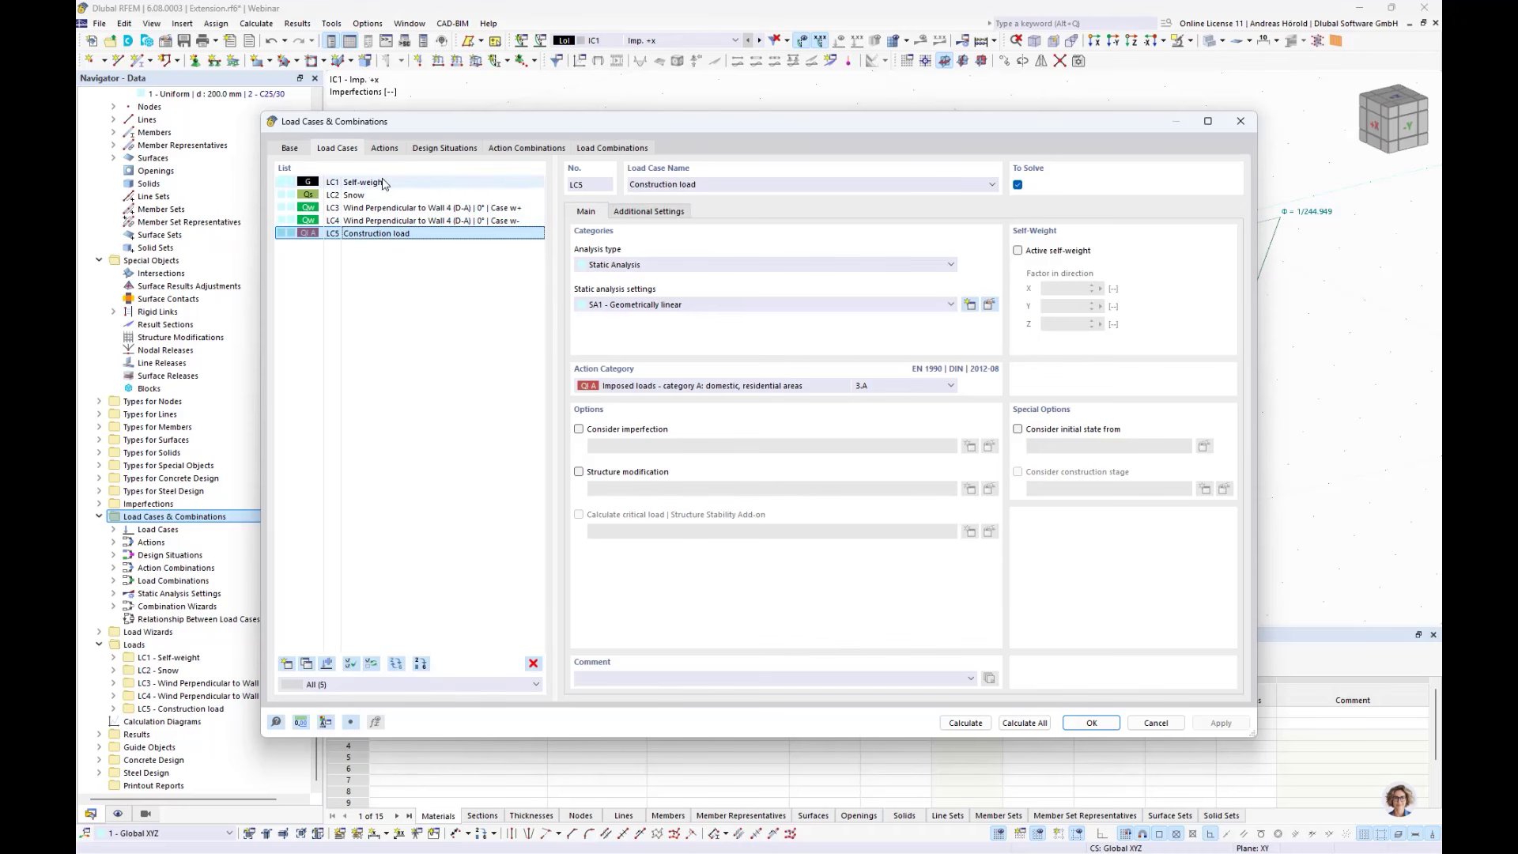
- Check the action type options of the wind action, keeping "Alternatively"
click(384, 149)
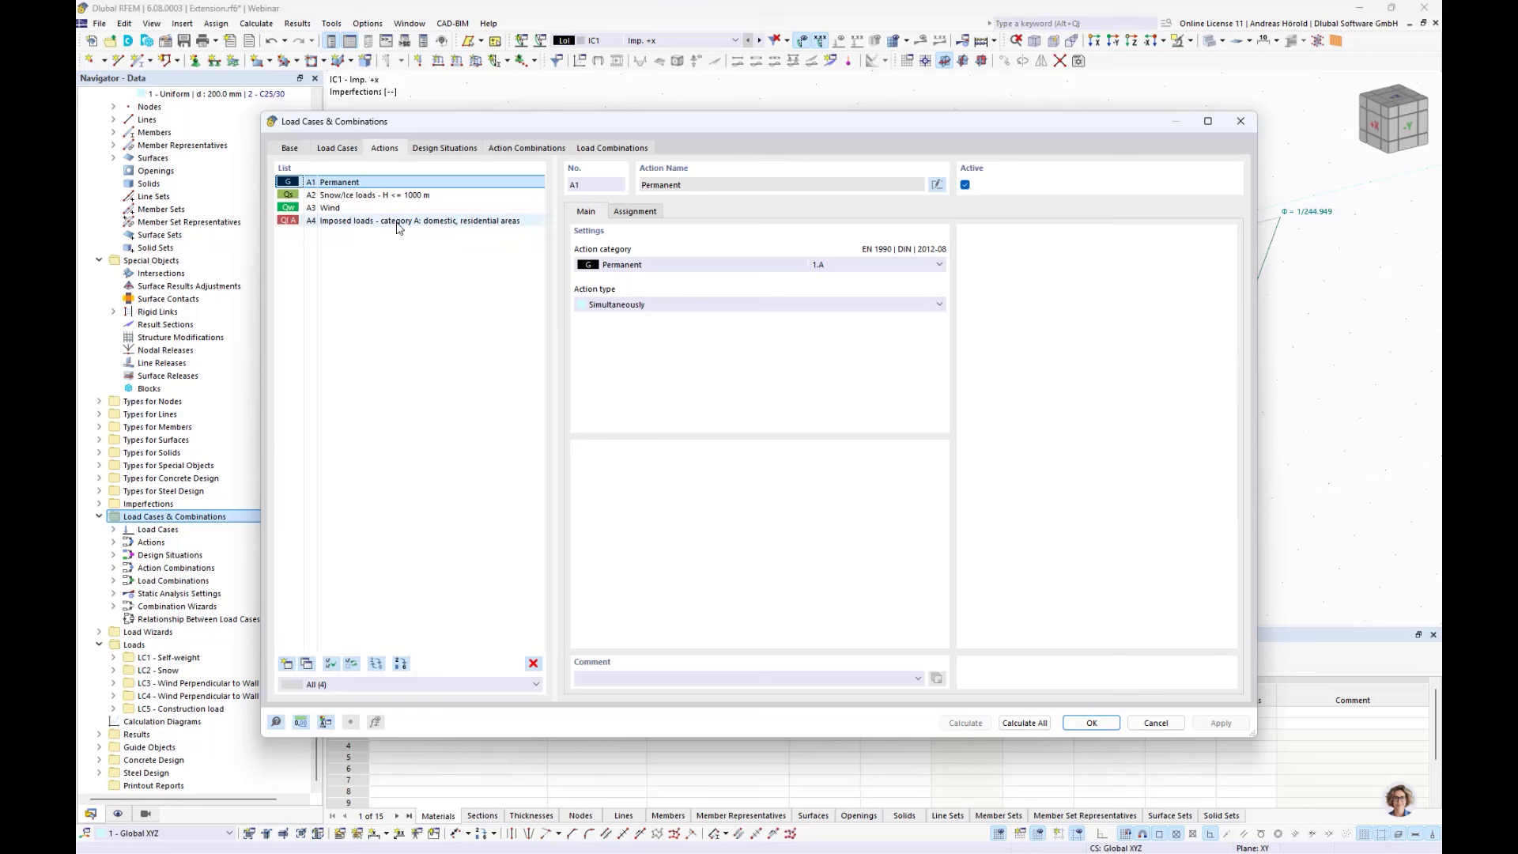
click(336, 209)
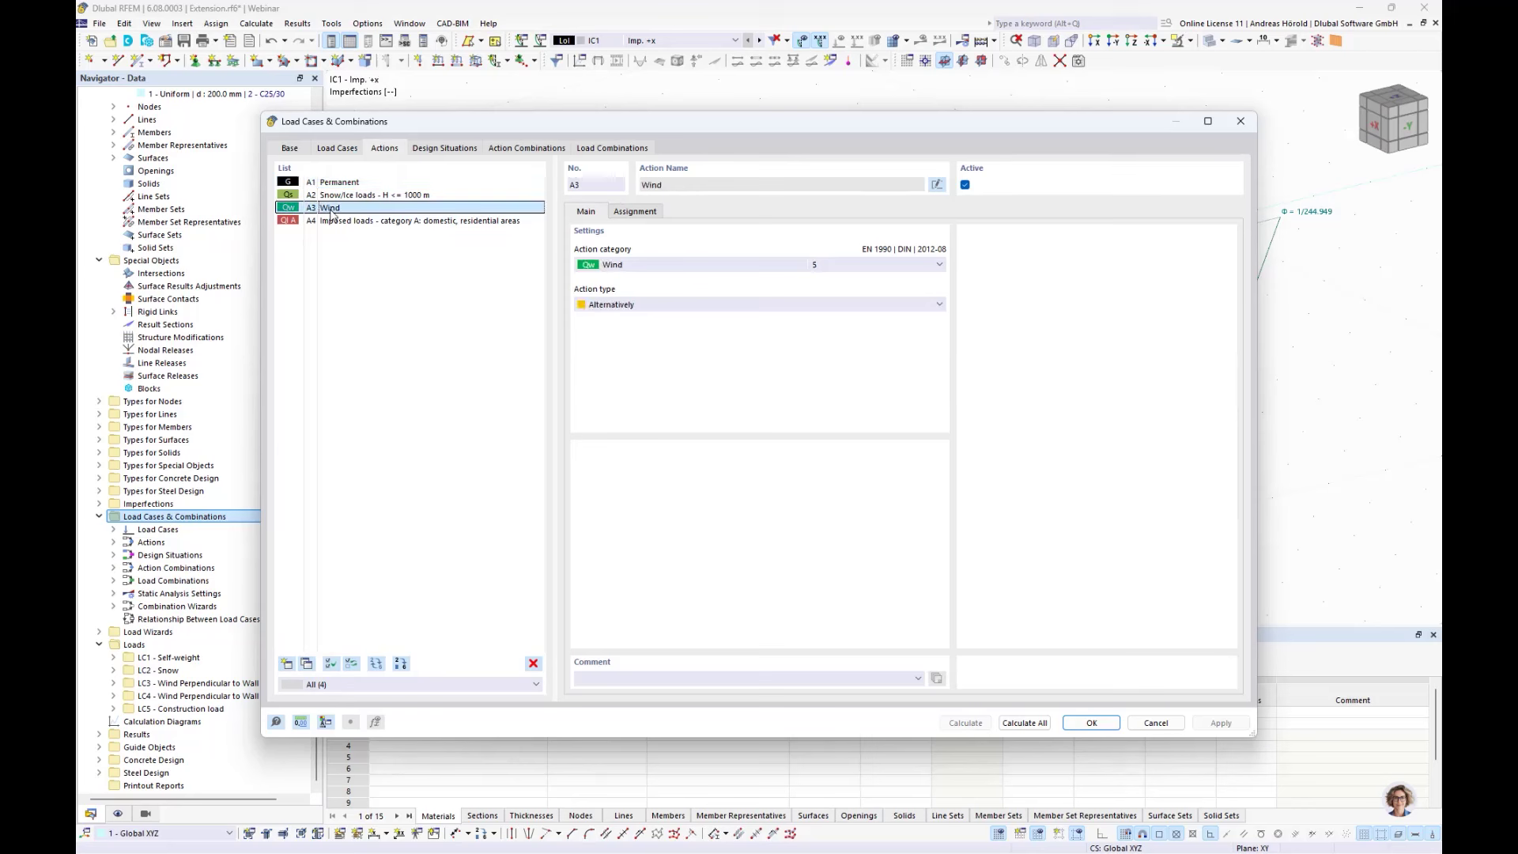
click(695, 305)
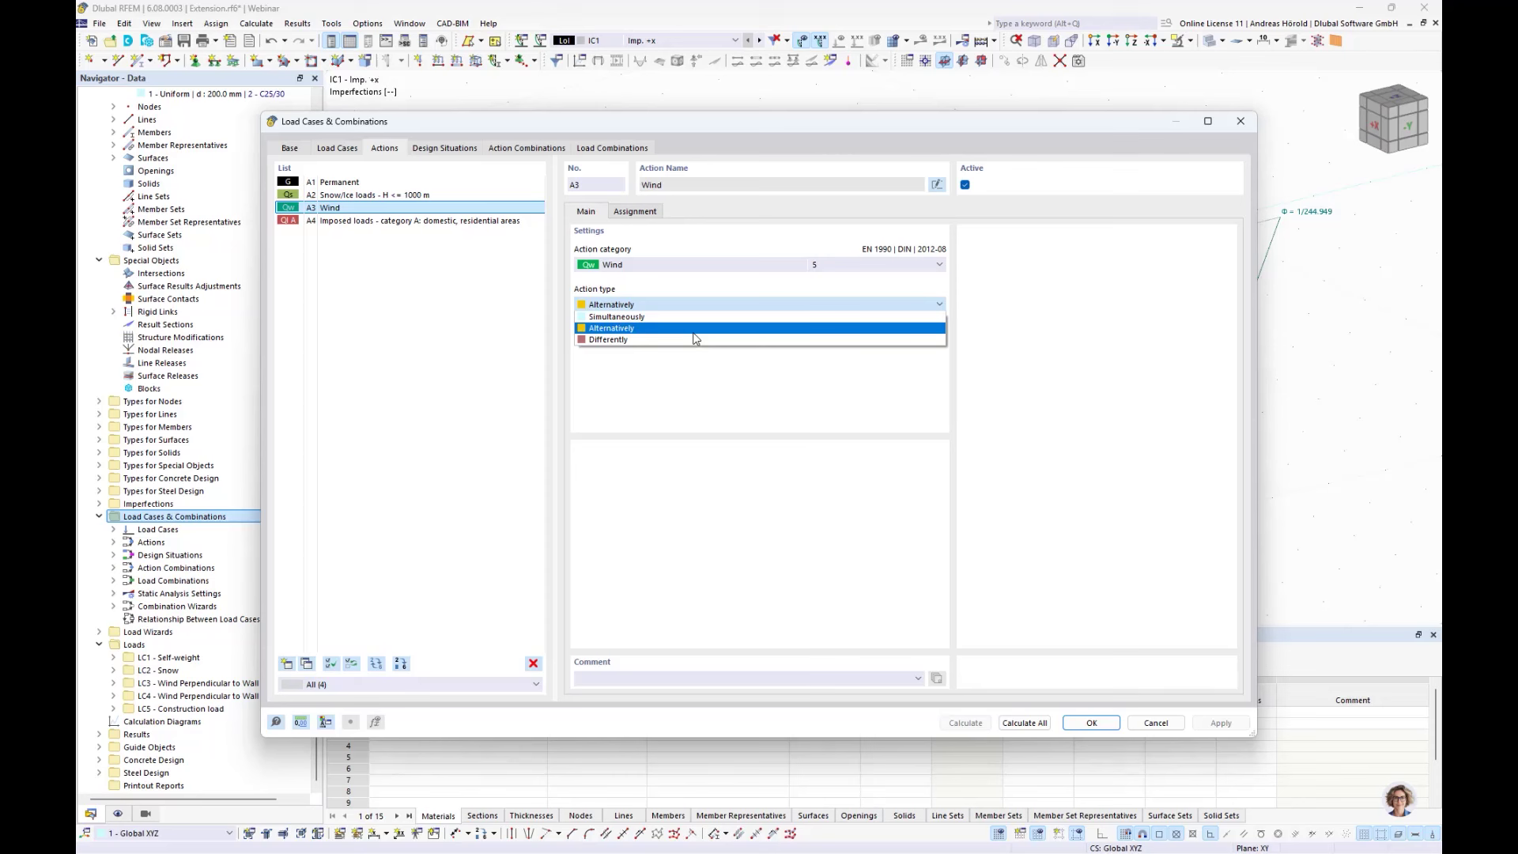
click(693, 333)
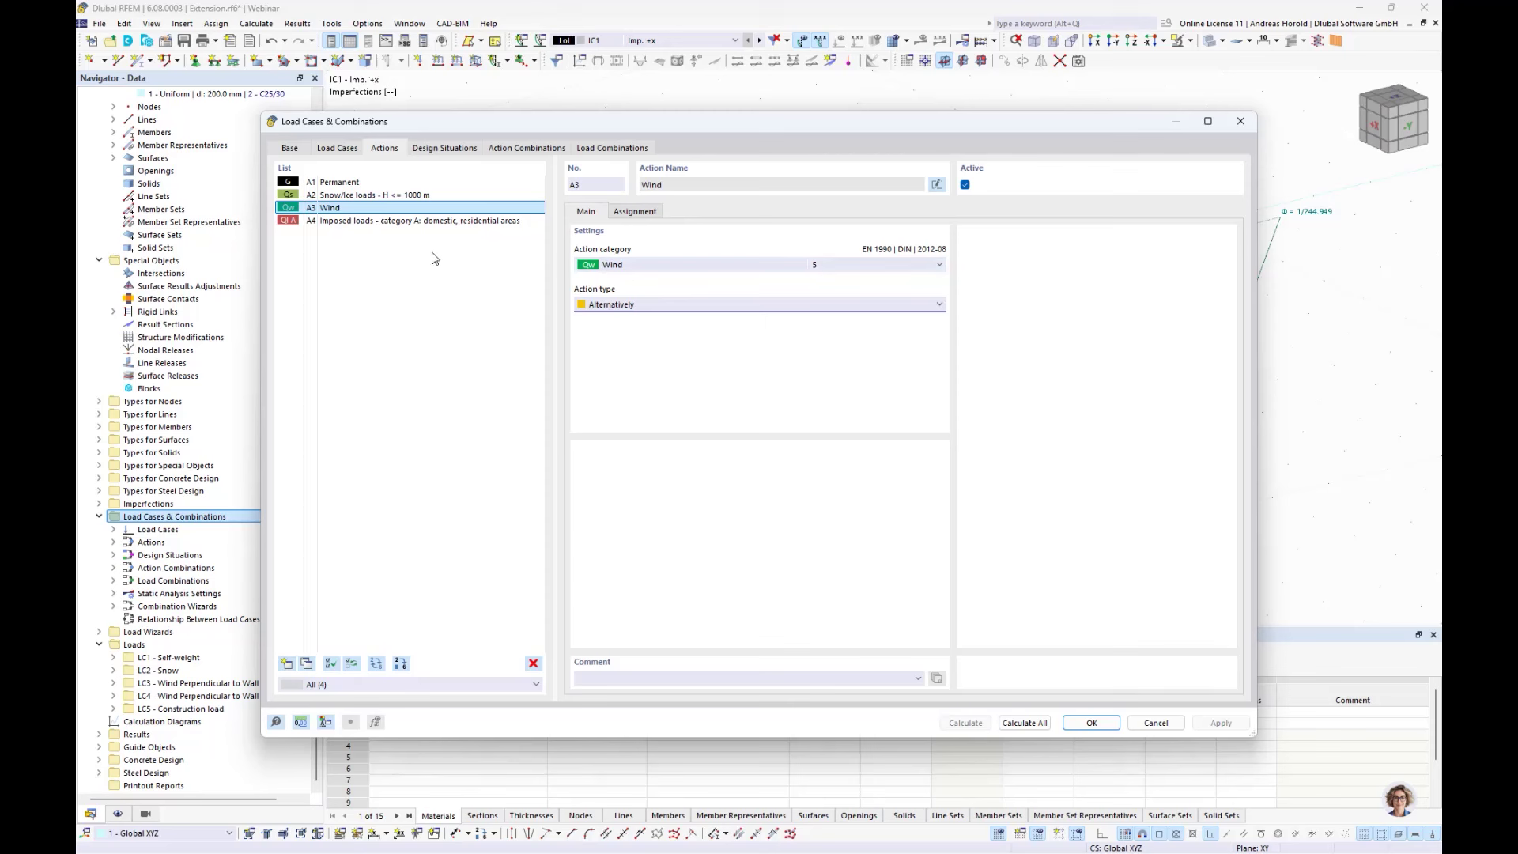
- Review the combination wizard assigned to the ULS (STR/GEO) design situation, including its analysis settings and imperfection options
click(428, 150)
click(411, 184)
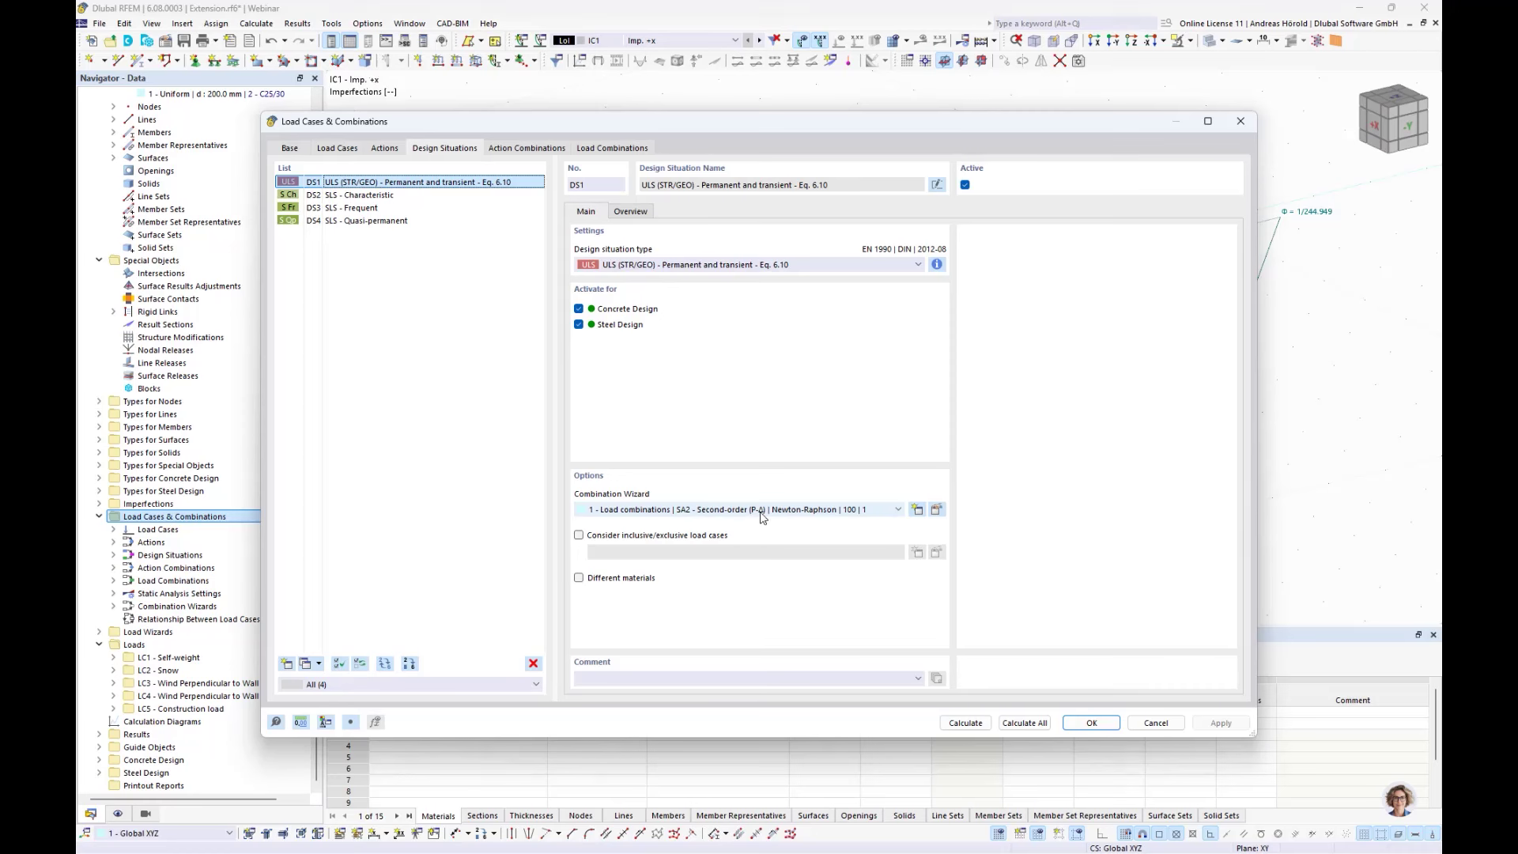
click(936, 510)
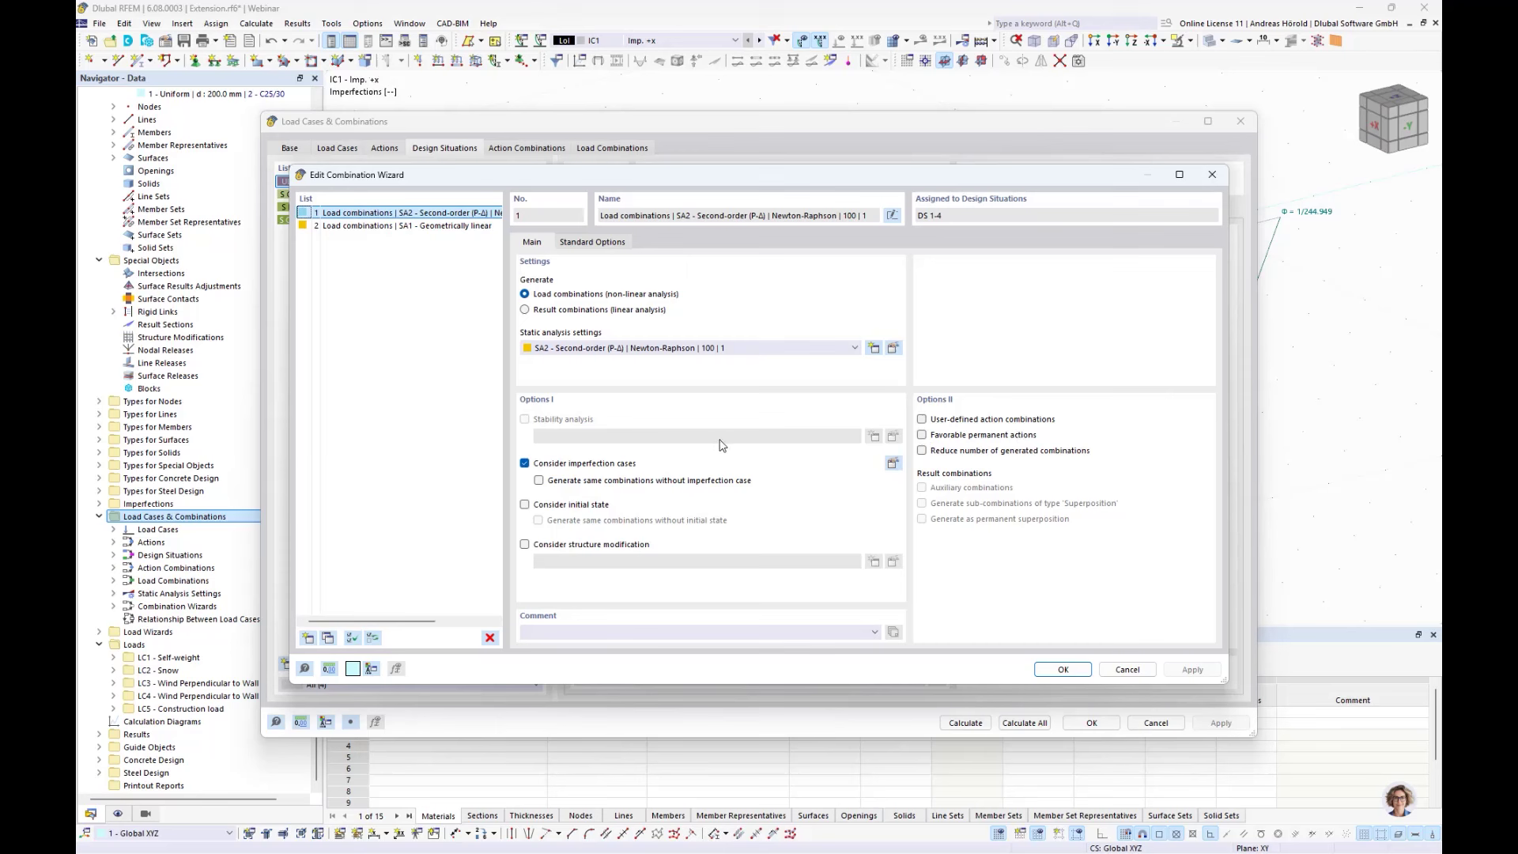
click(1126, 669)
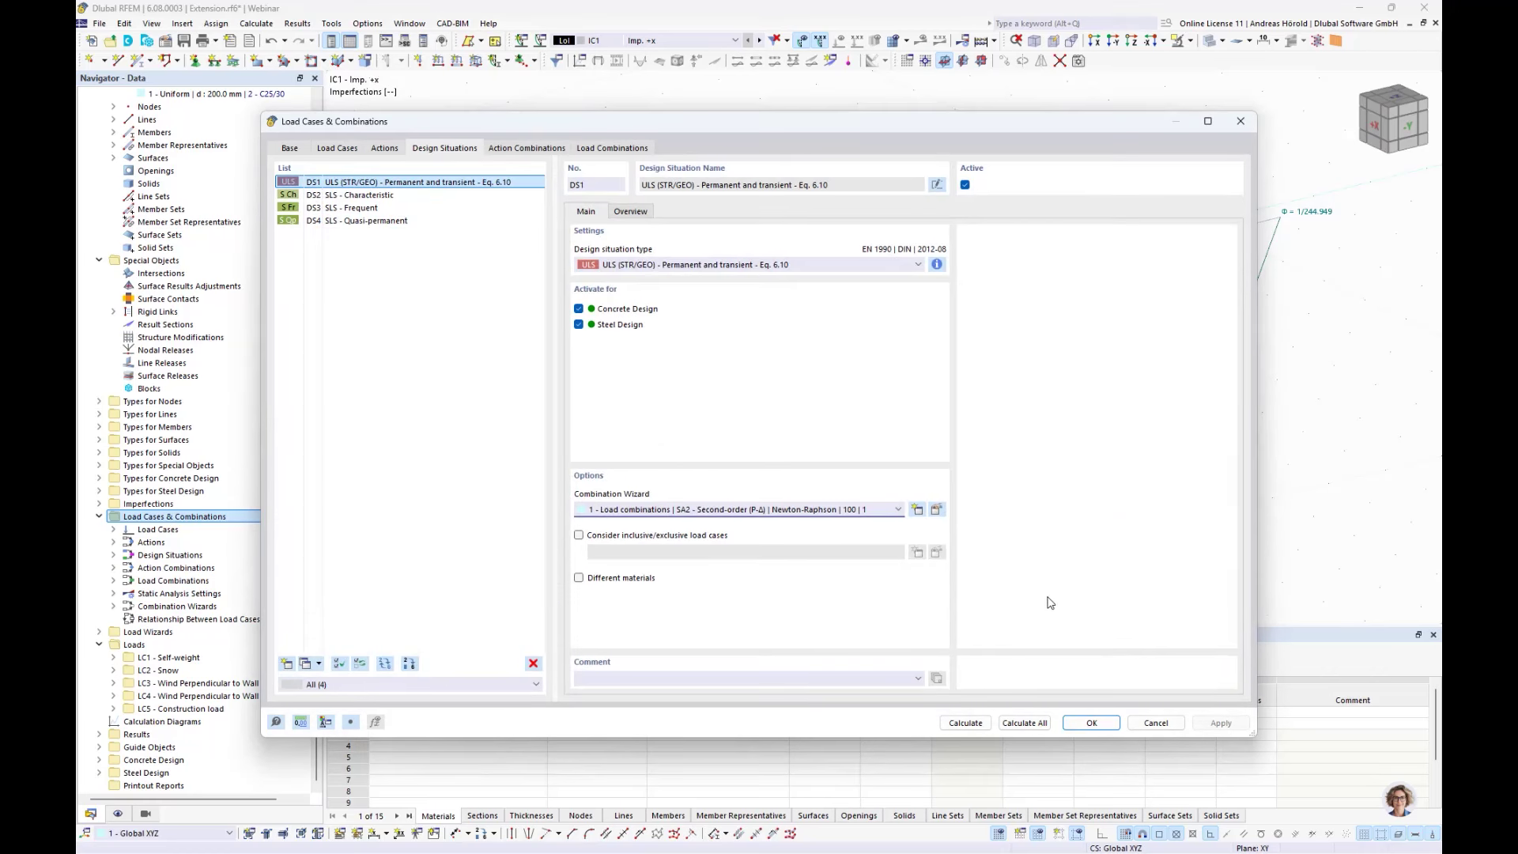
- Assign combination wizard "2 - Load combinations | SA1 - Geometrically linear" to the three SLS design situations DS2 to DS4
click(362, 195)
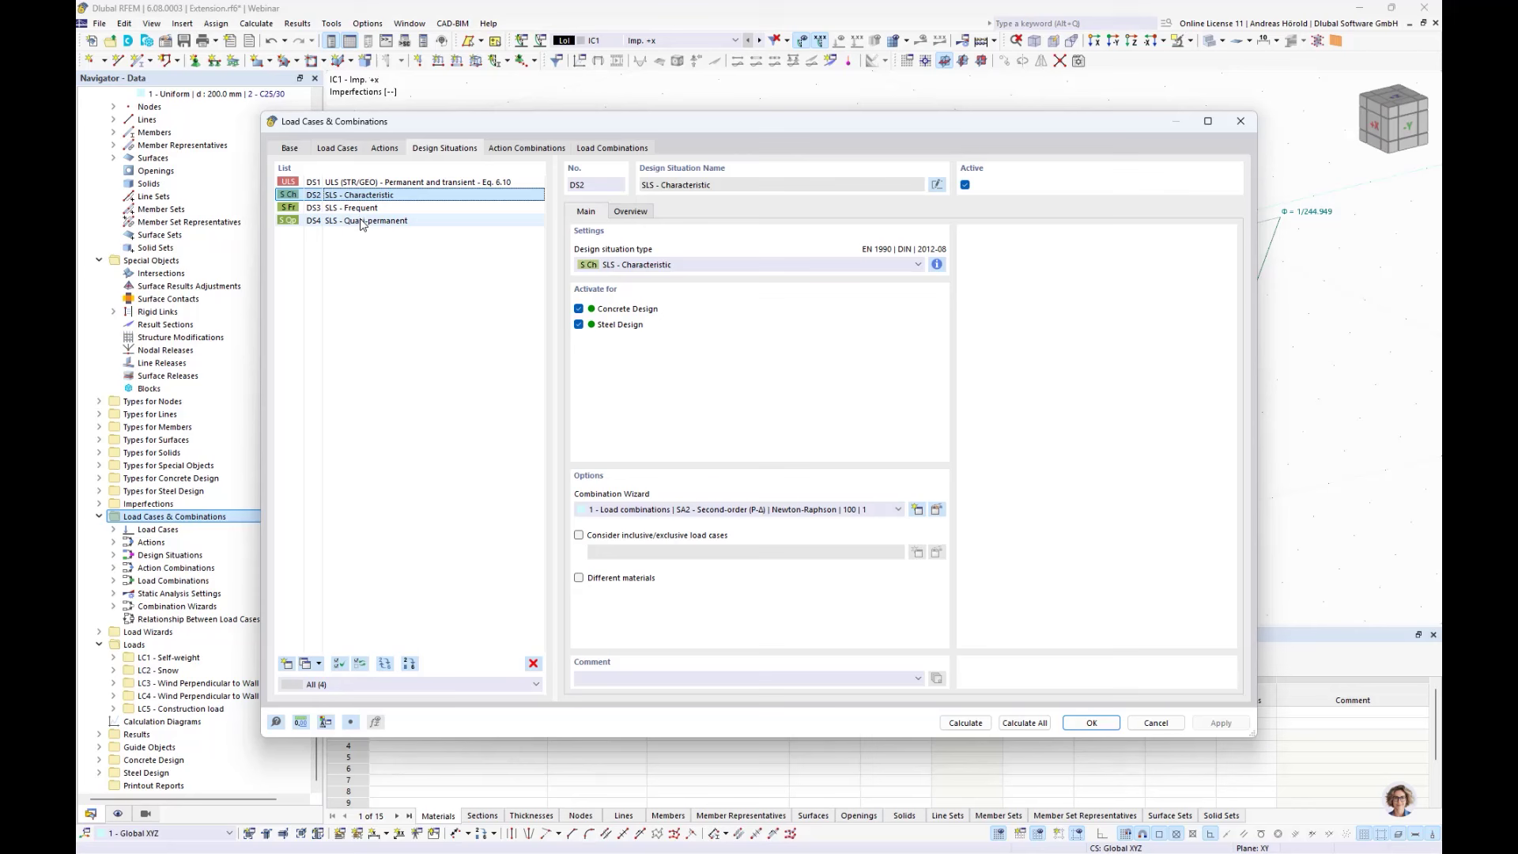
shift+click(361, 221)
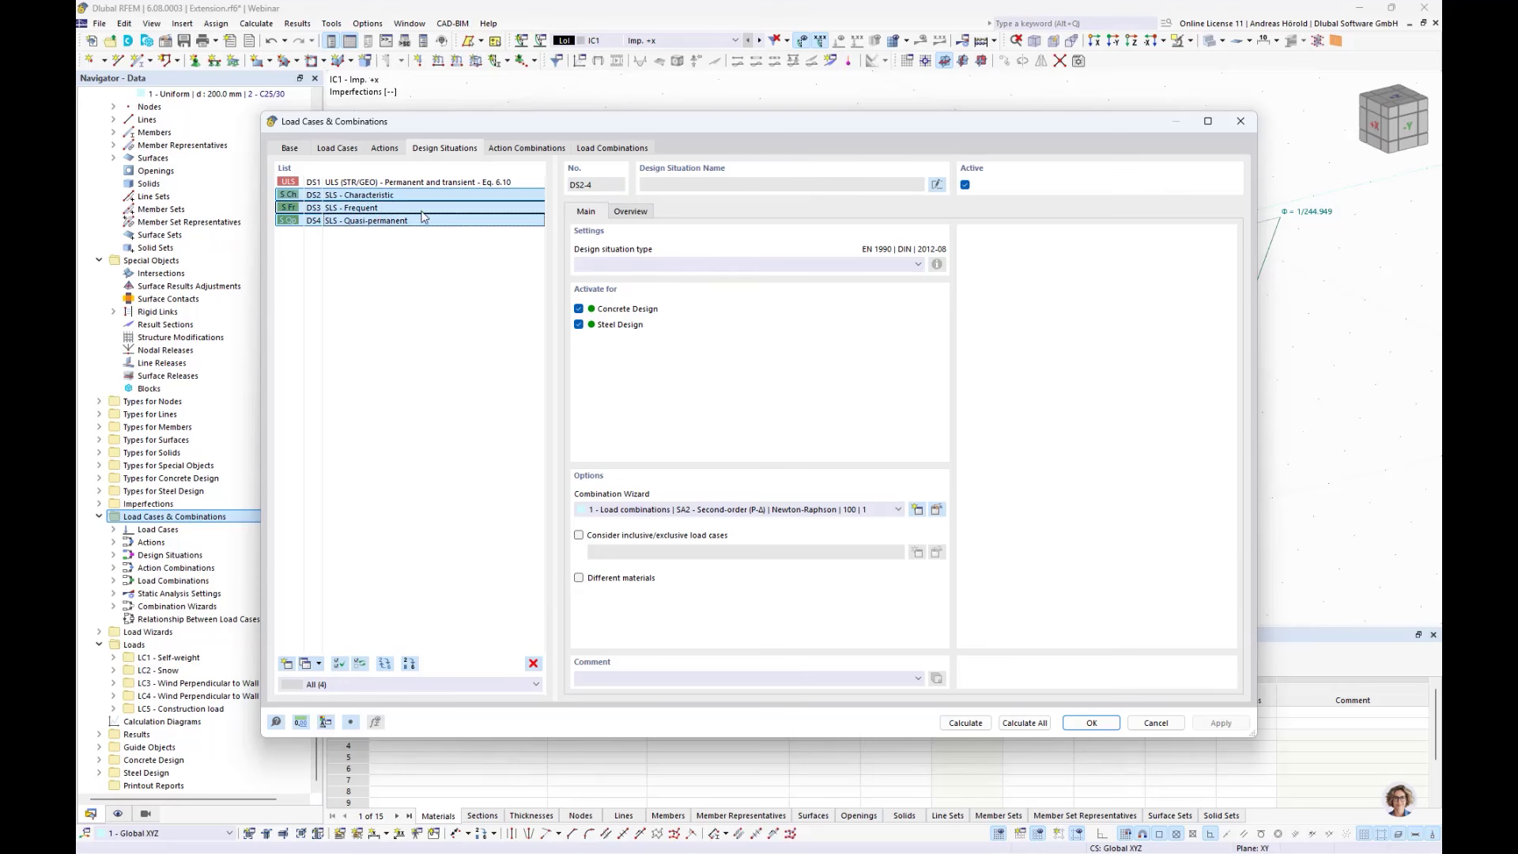
click(835, 512)
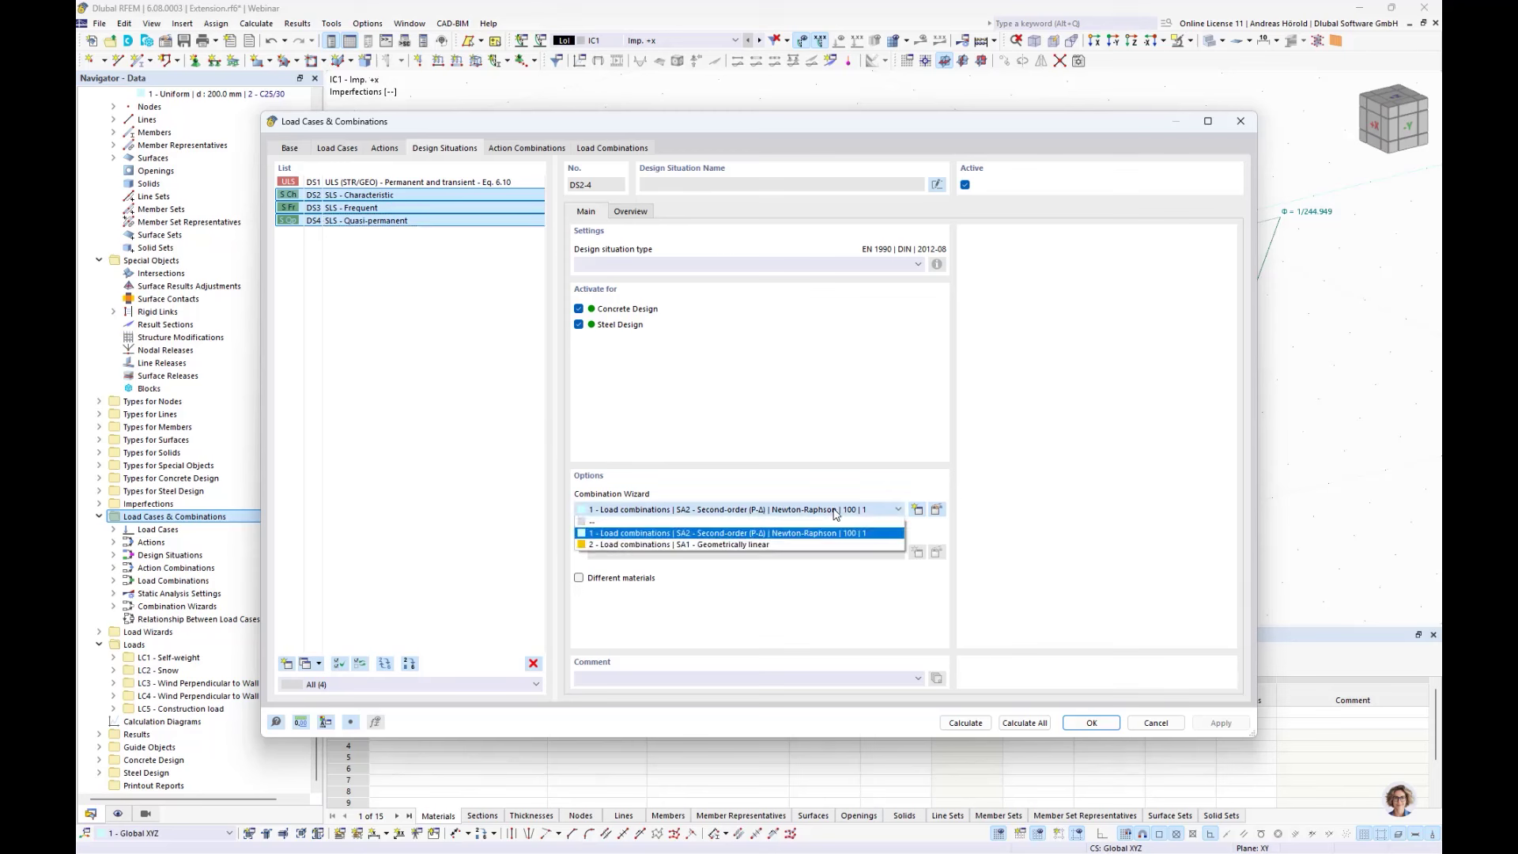
click(783, 547)
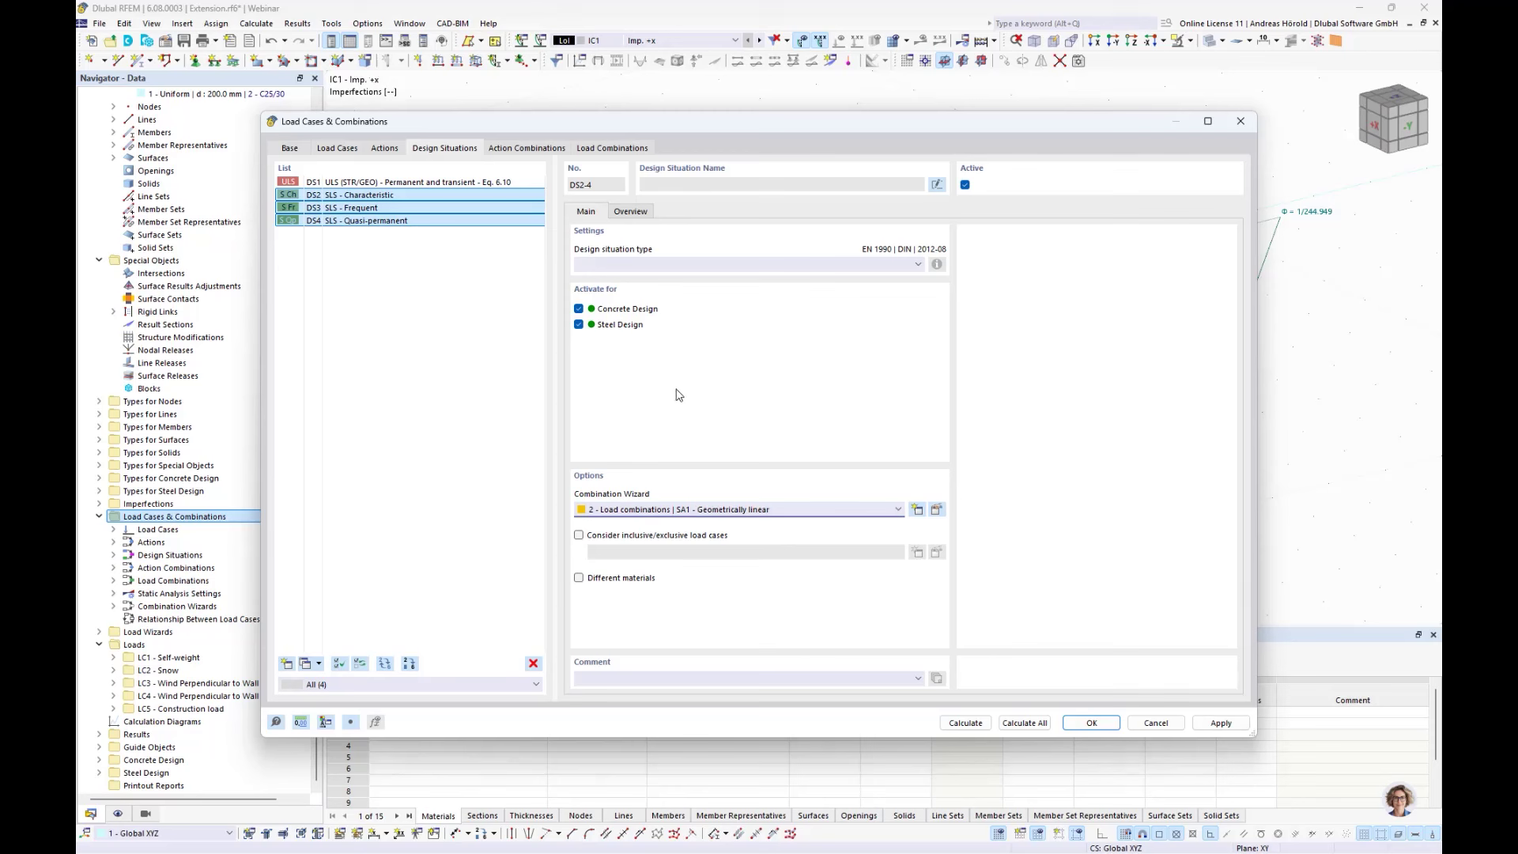
- Deactivate Steel Design for the SLS - Frequent and SLS - Quasi-permanent design situations, keeping Concrete Design active
click(372, 196)
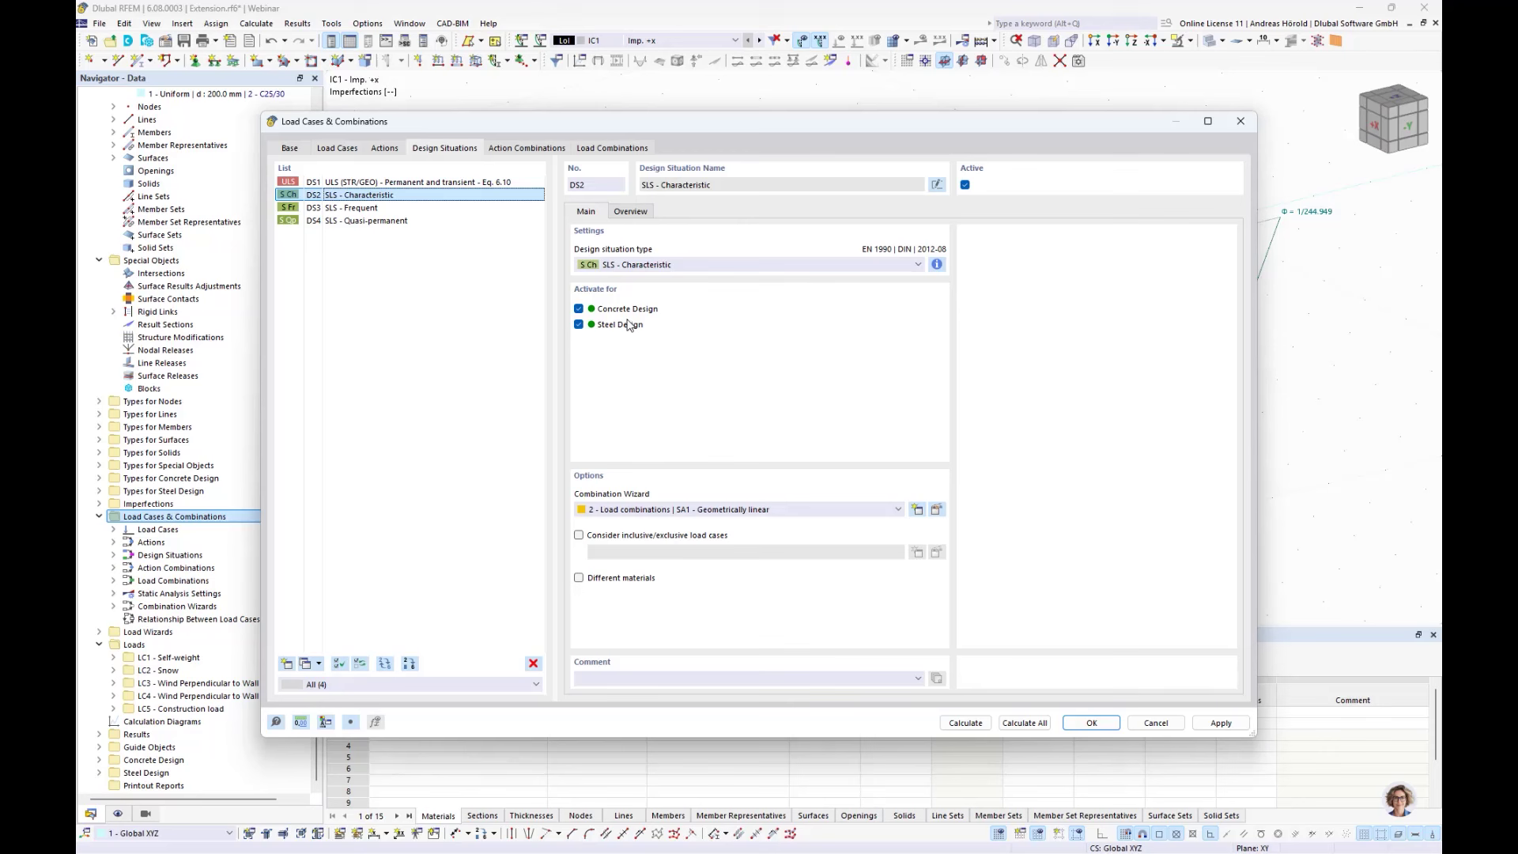
click(356, 209)
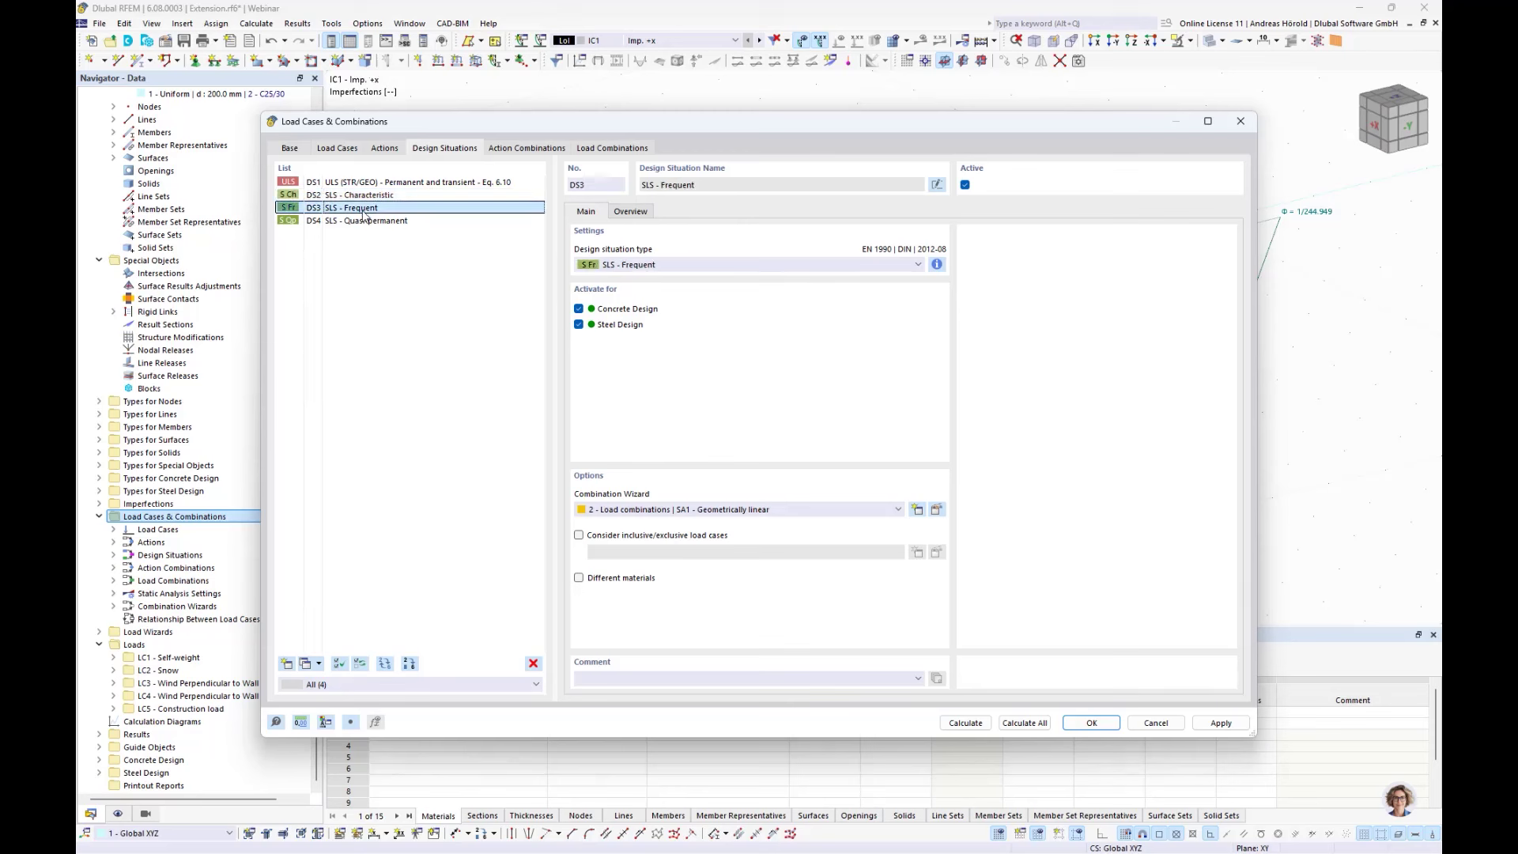
click(580, 324)
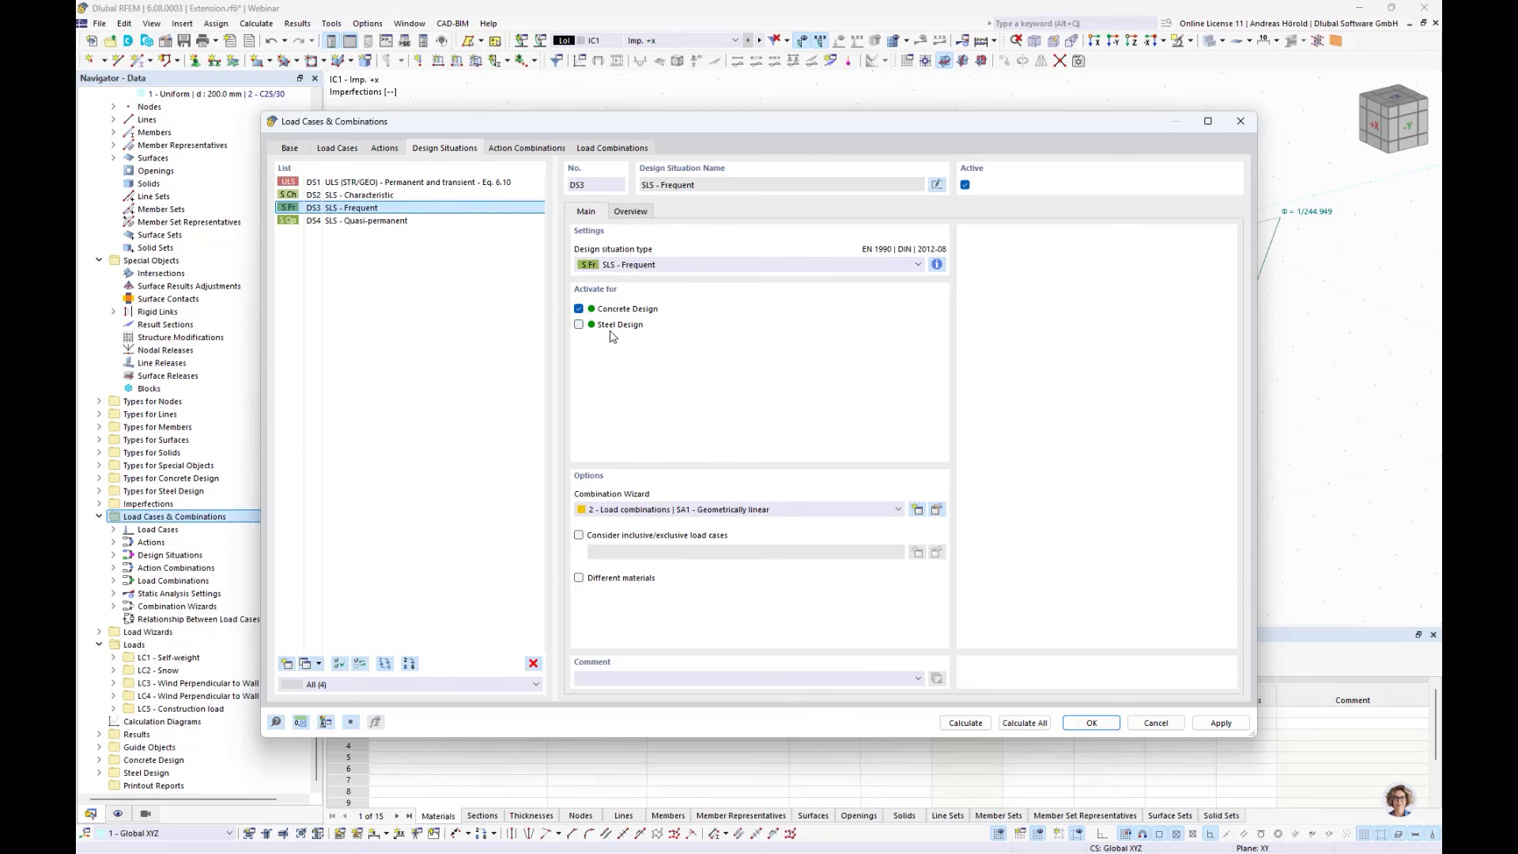
click(374, 223)
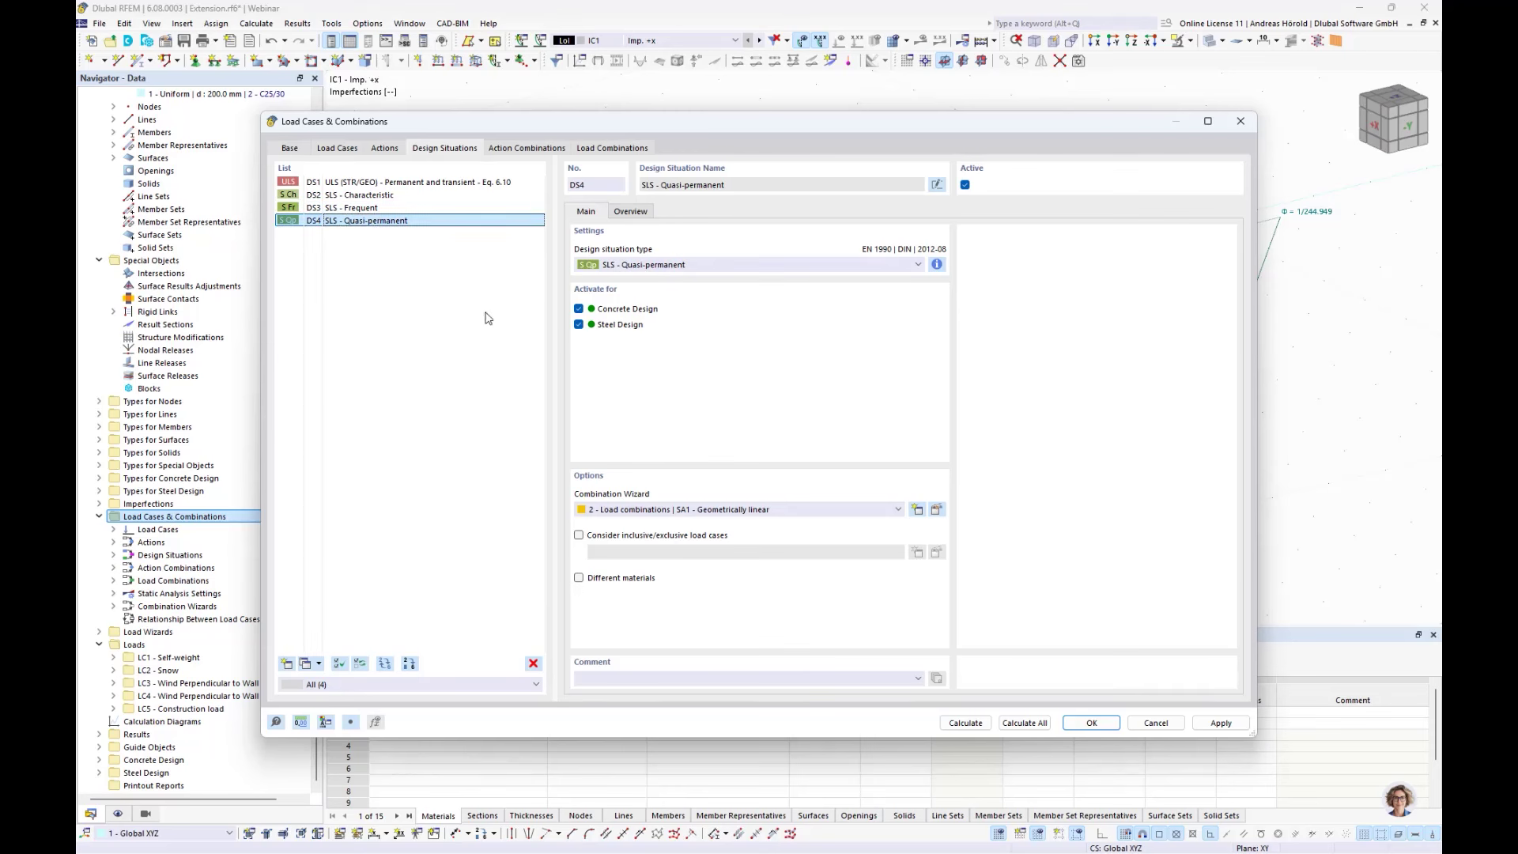
click(579, 326)
- Generate and look through the action combinations and the load combinations
click(523, 148)
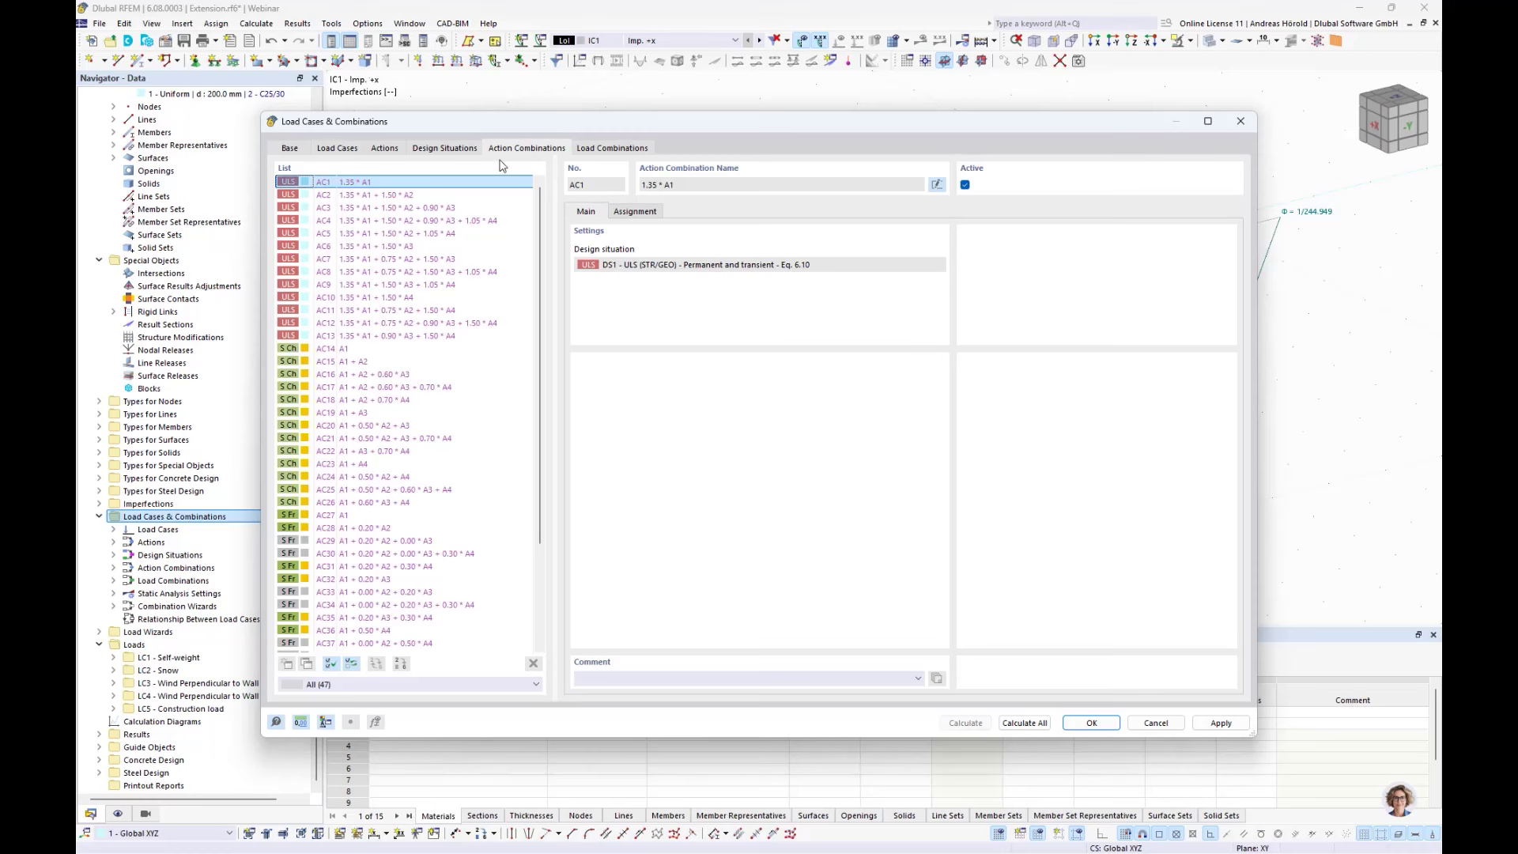
click(608, 148)
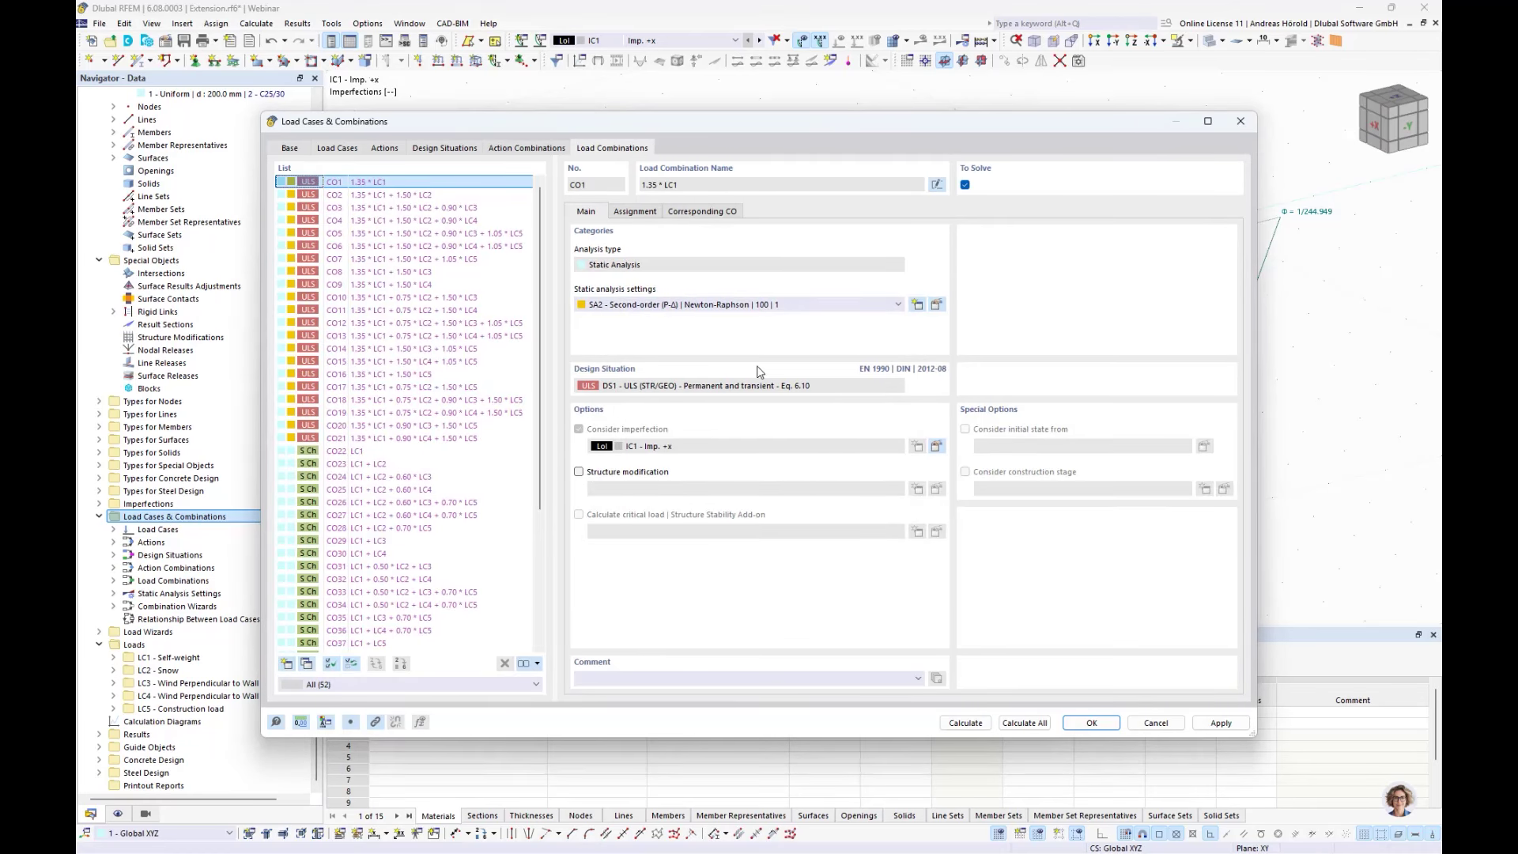
scroll(340, 510, down, 1)
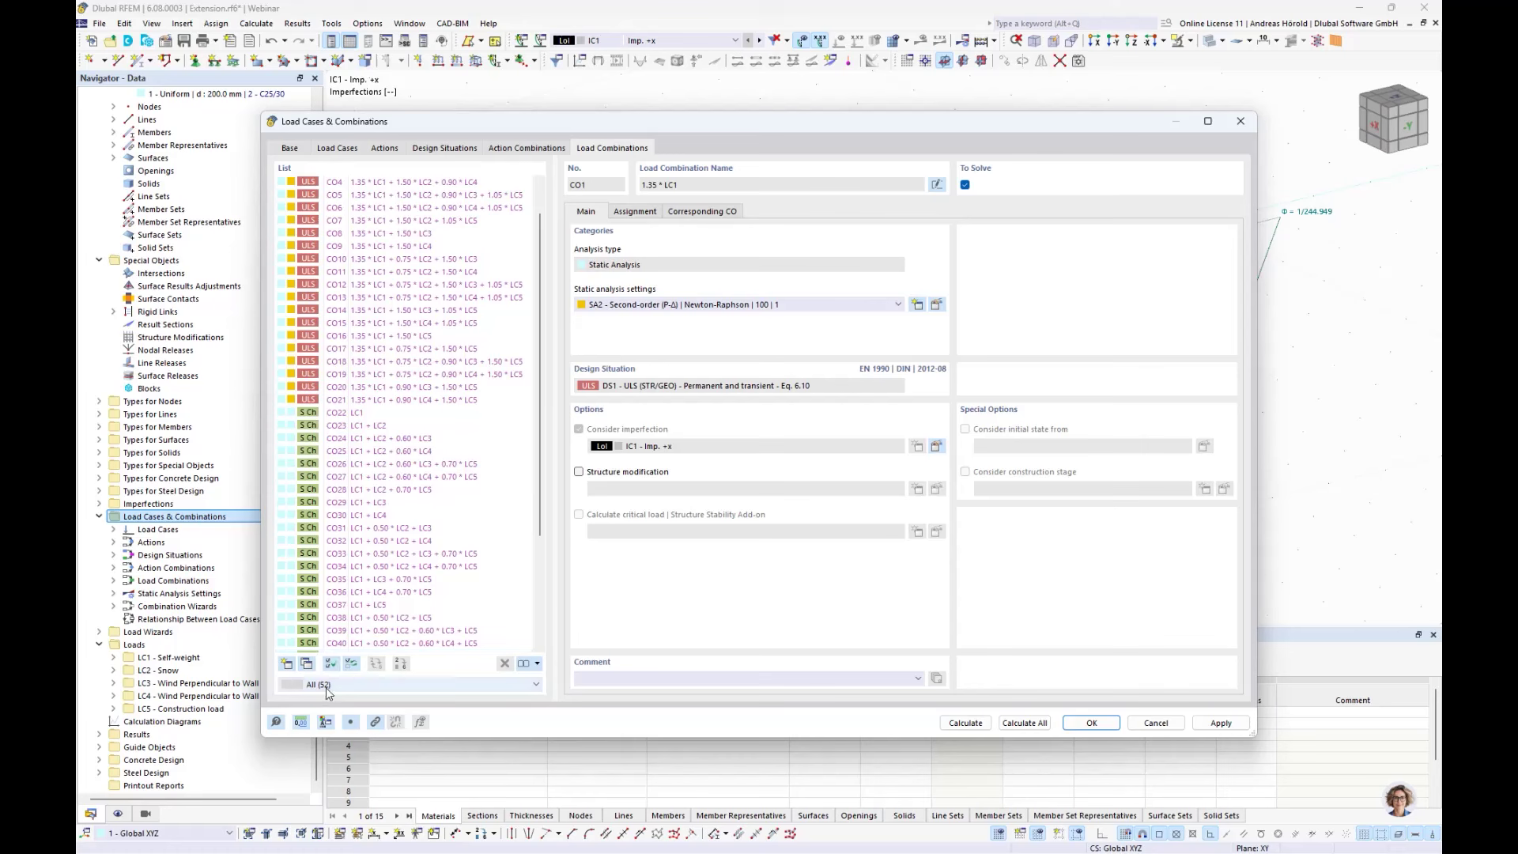
scroll(395, 525, up, 1)
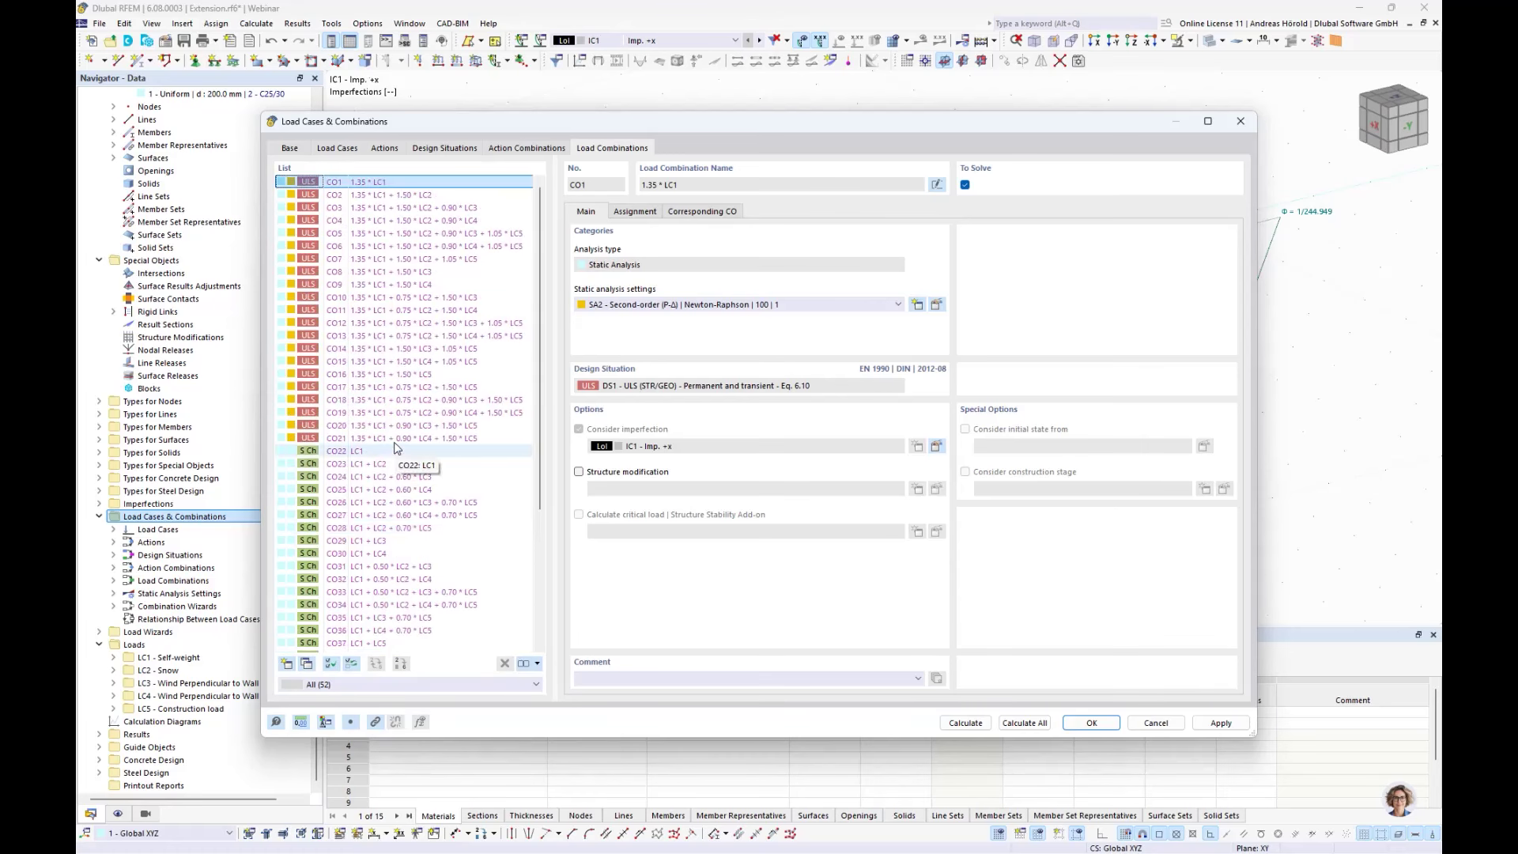
- Check the load combinations assigned to each of the four design situations, and accept the load case and combination settings
click(441, 148)
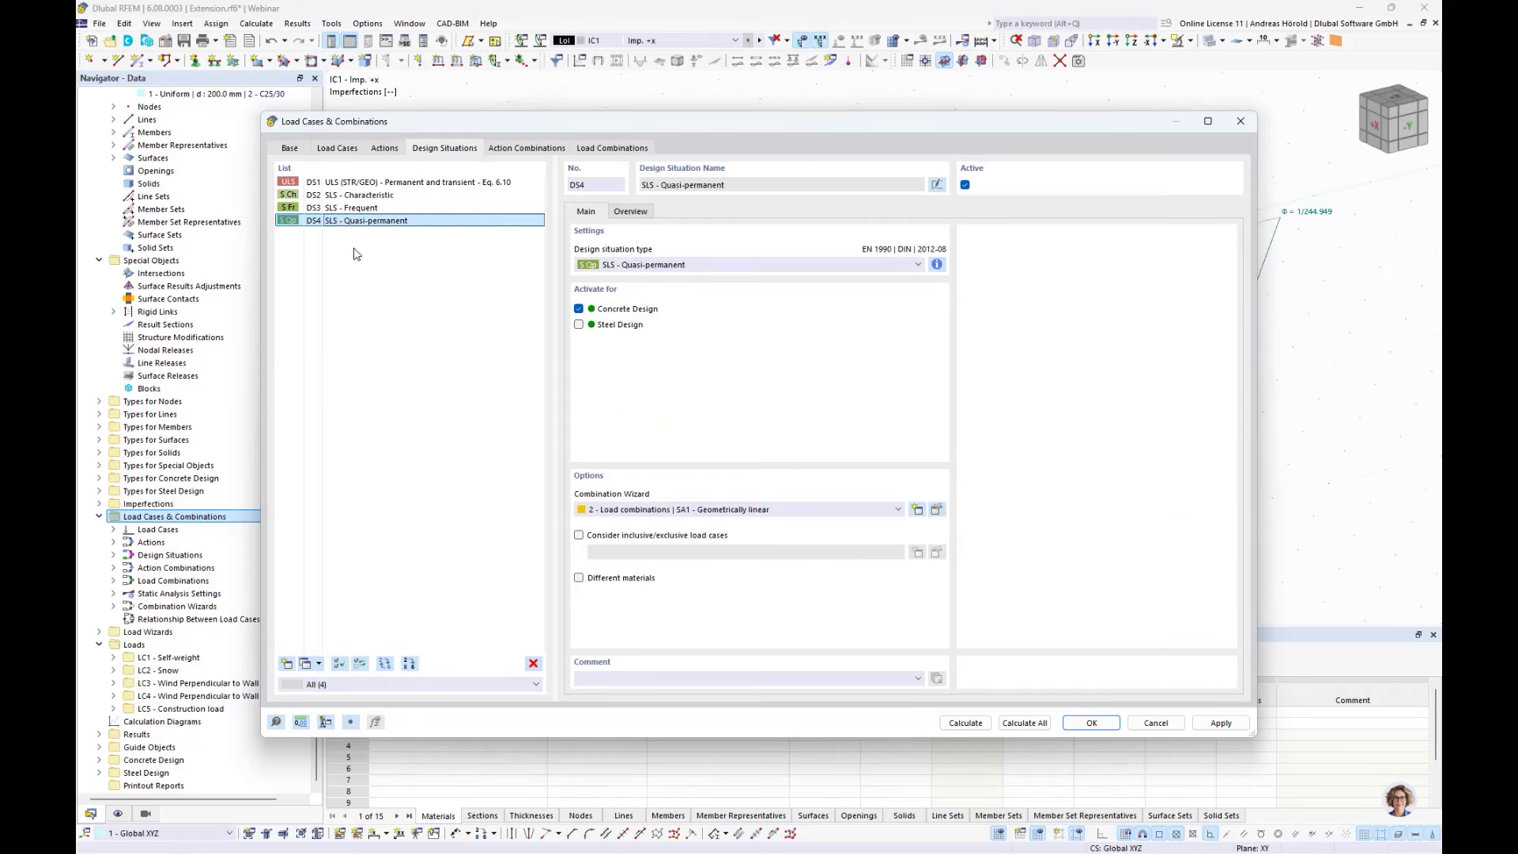
click(629, 211)
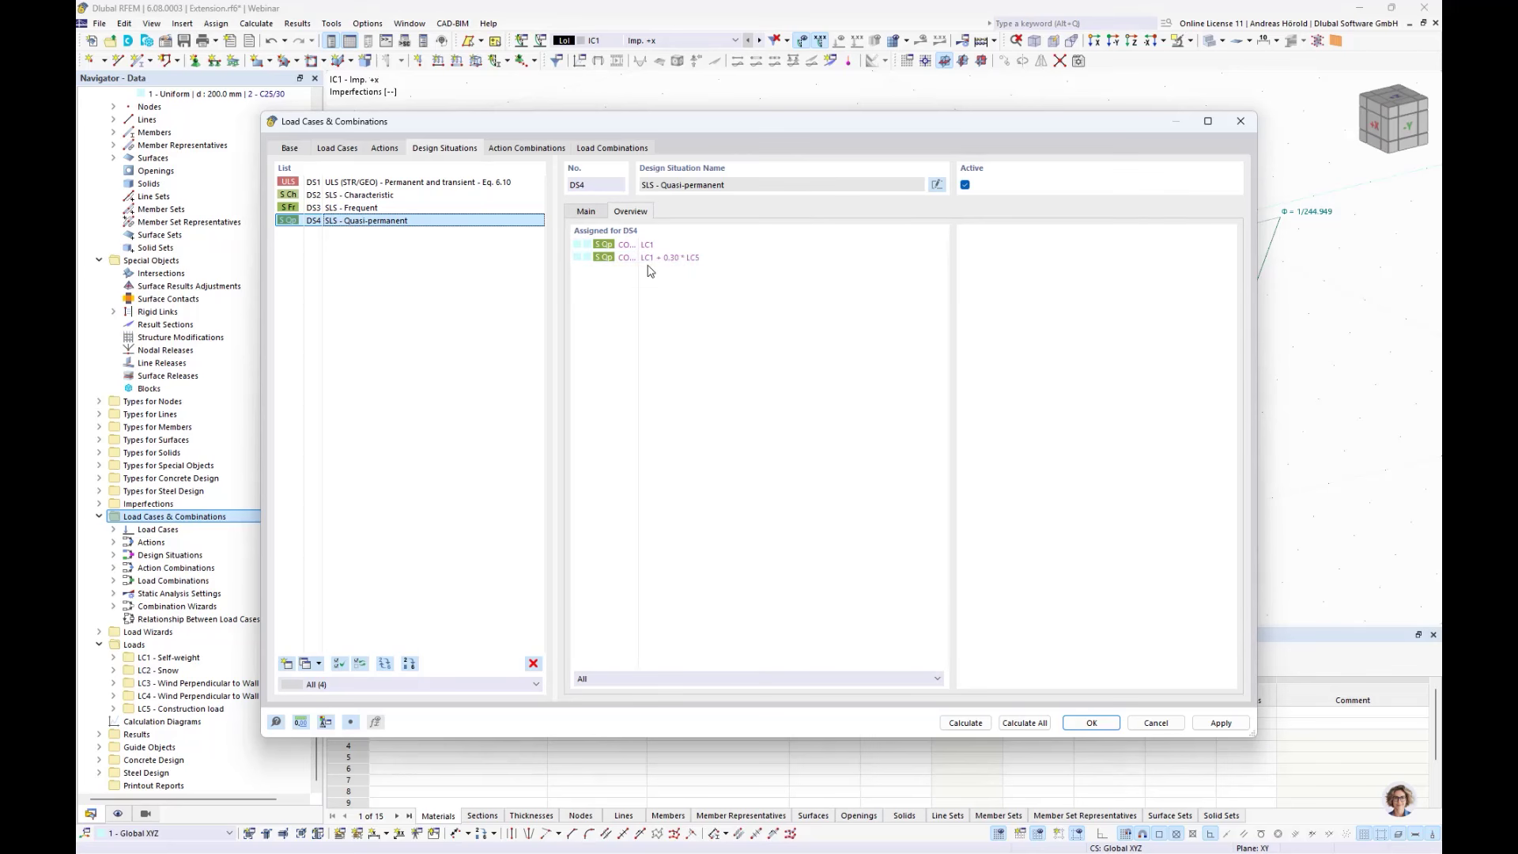
click(355, 208)
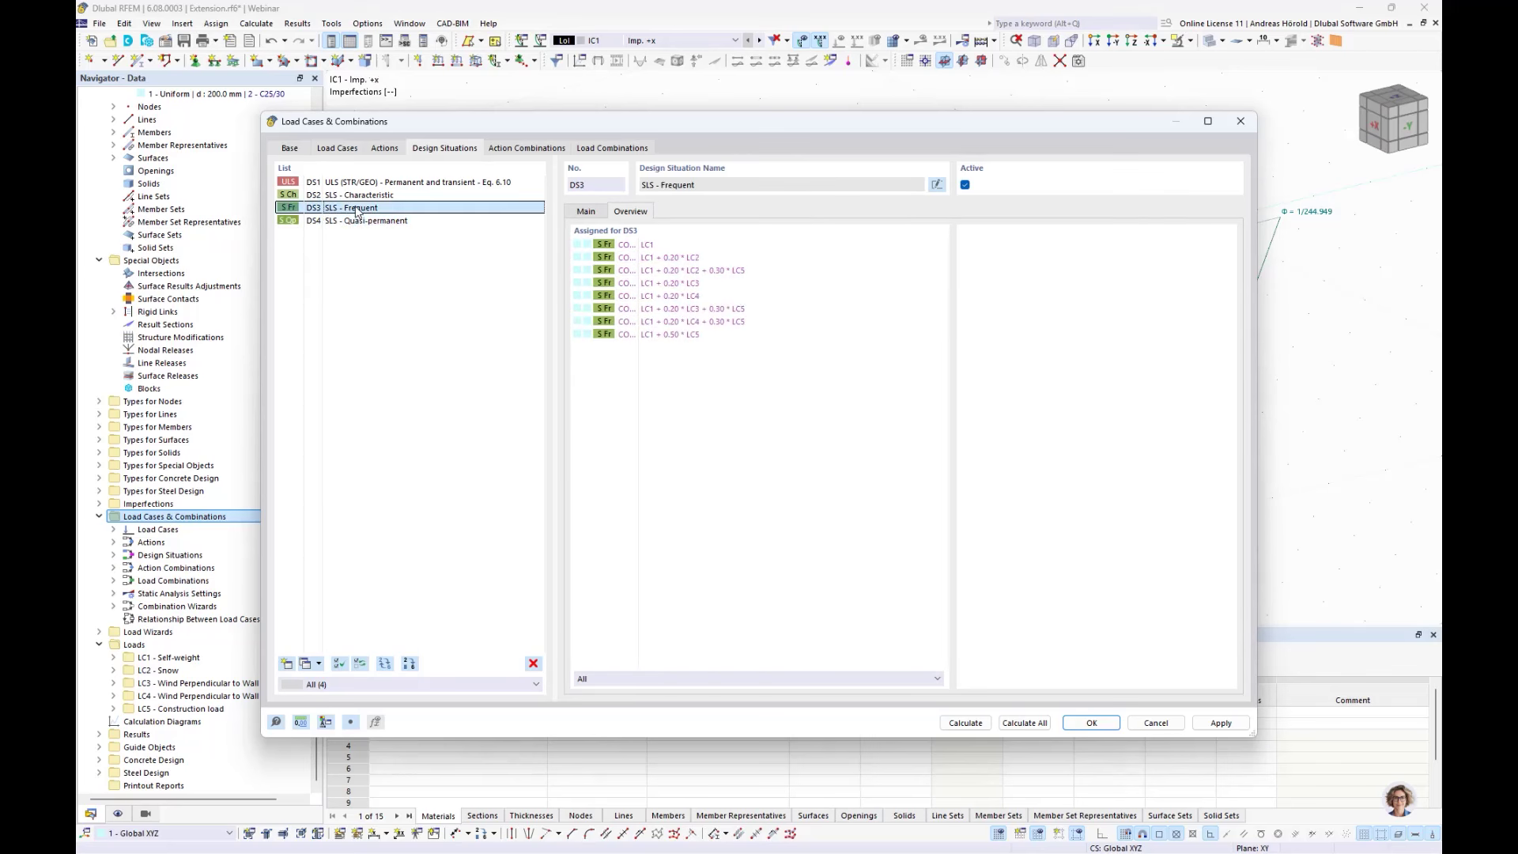
click(357, 196)
click(364, 182)
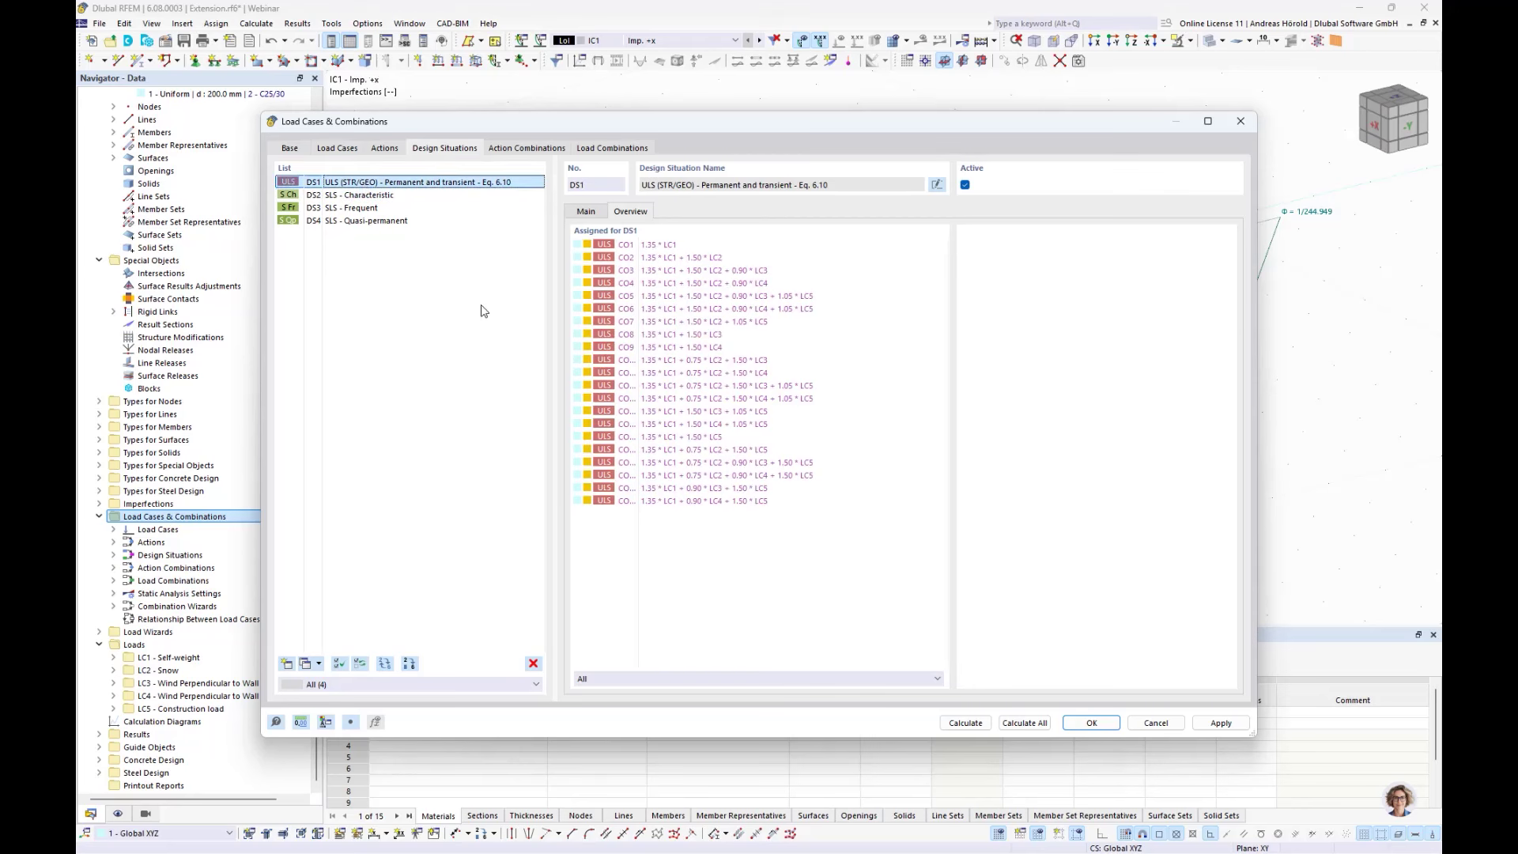
click(1091, 723)
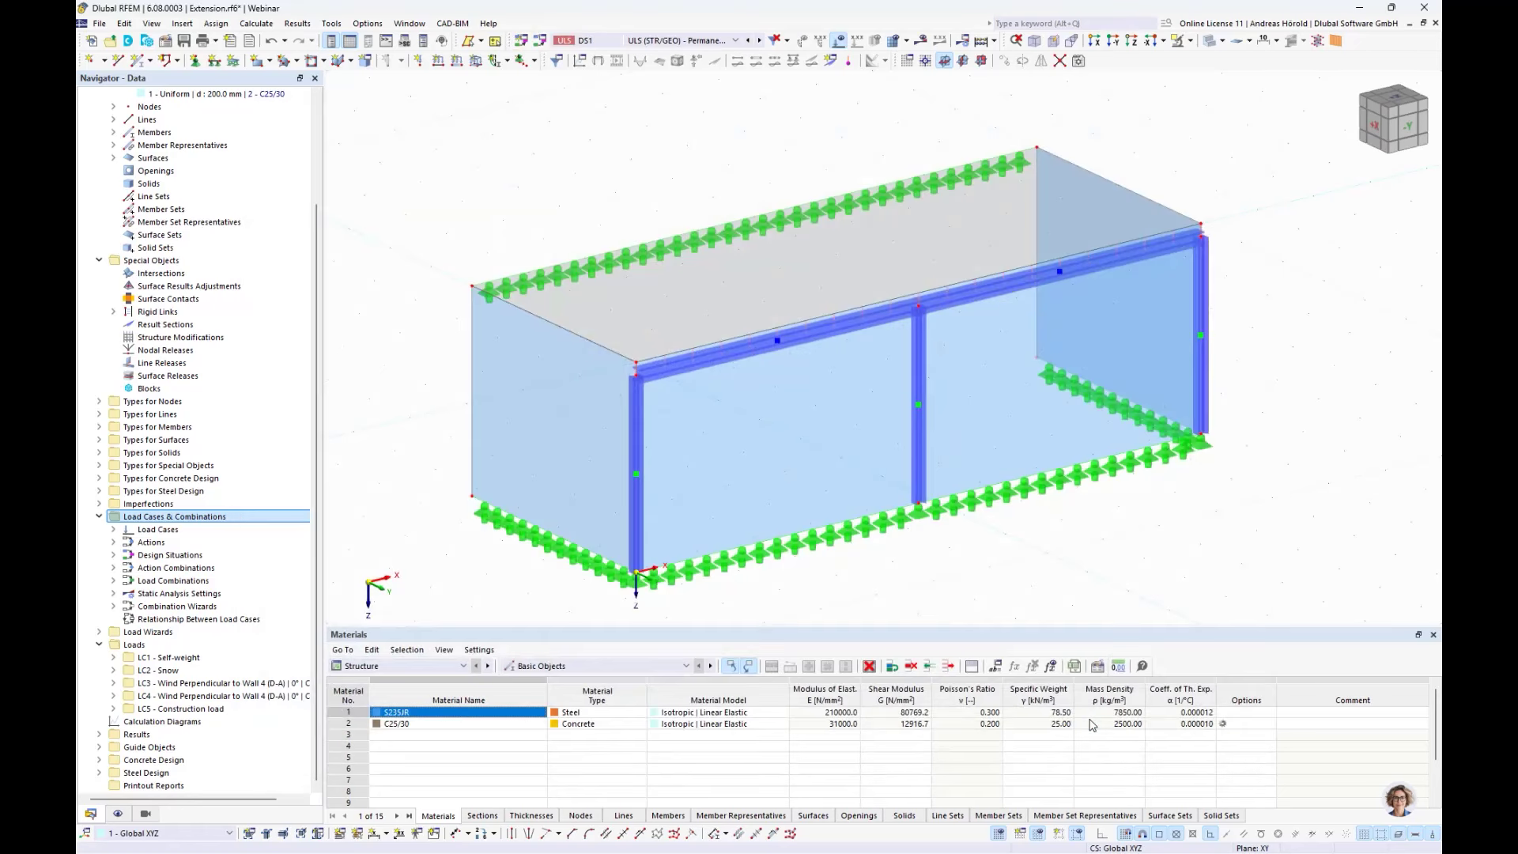
- Create and assign a Standard effective lengths definition for the HE 160 A column member representative, with default nodal supports and 1.00 length factors
middle_drag(1026, 552, 982, 527)
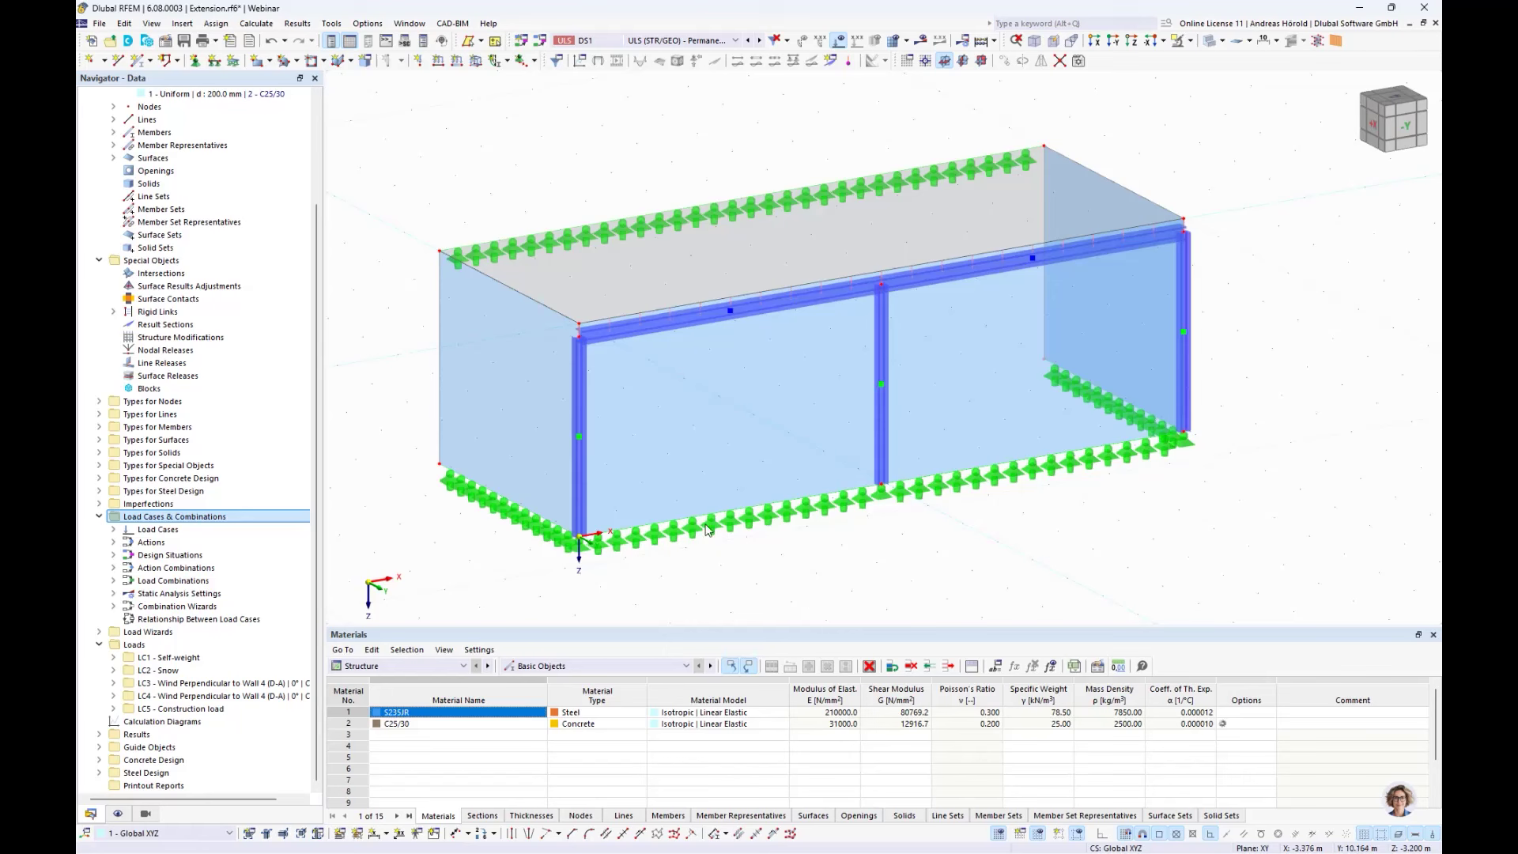
double_click(580, 438)
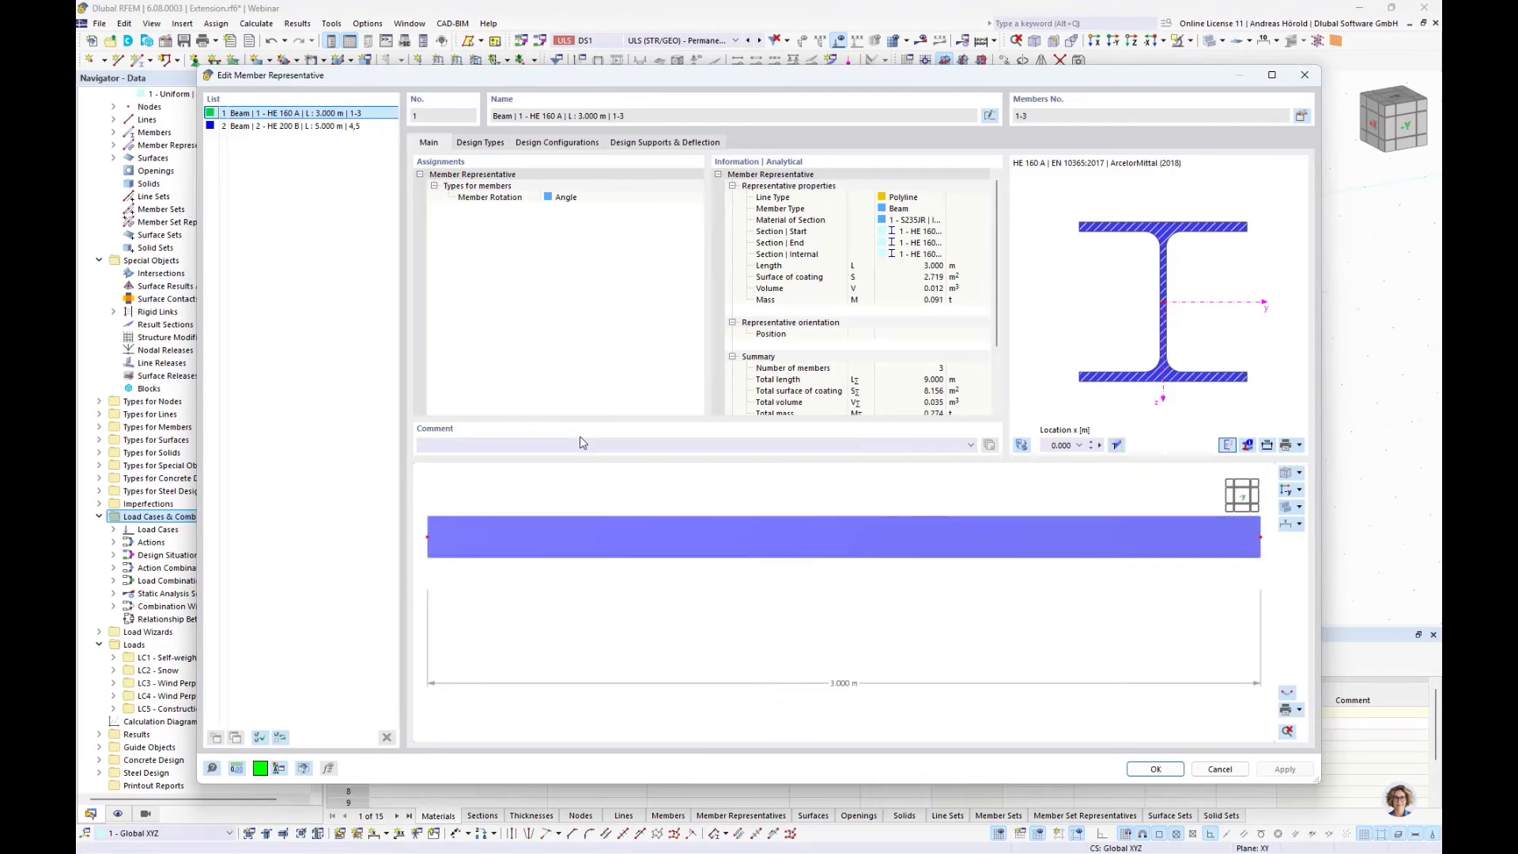
click(481, 142)
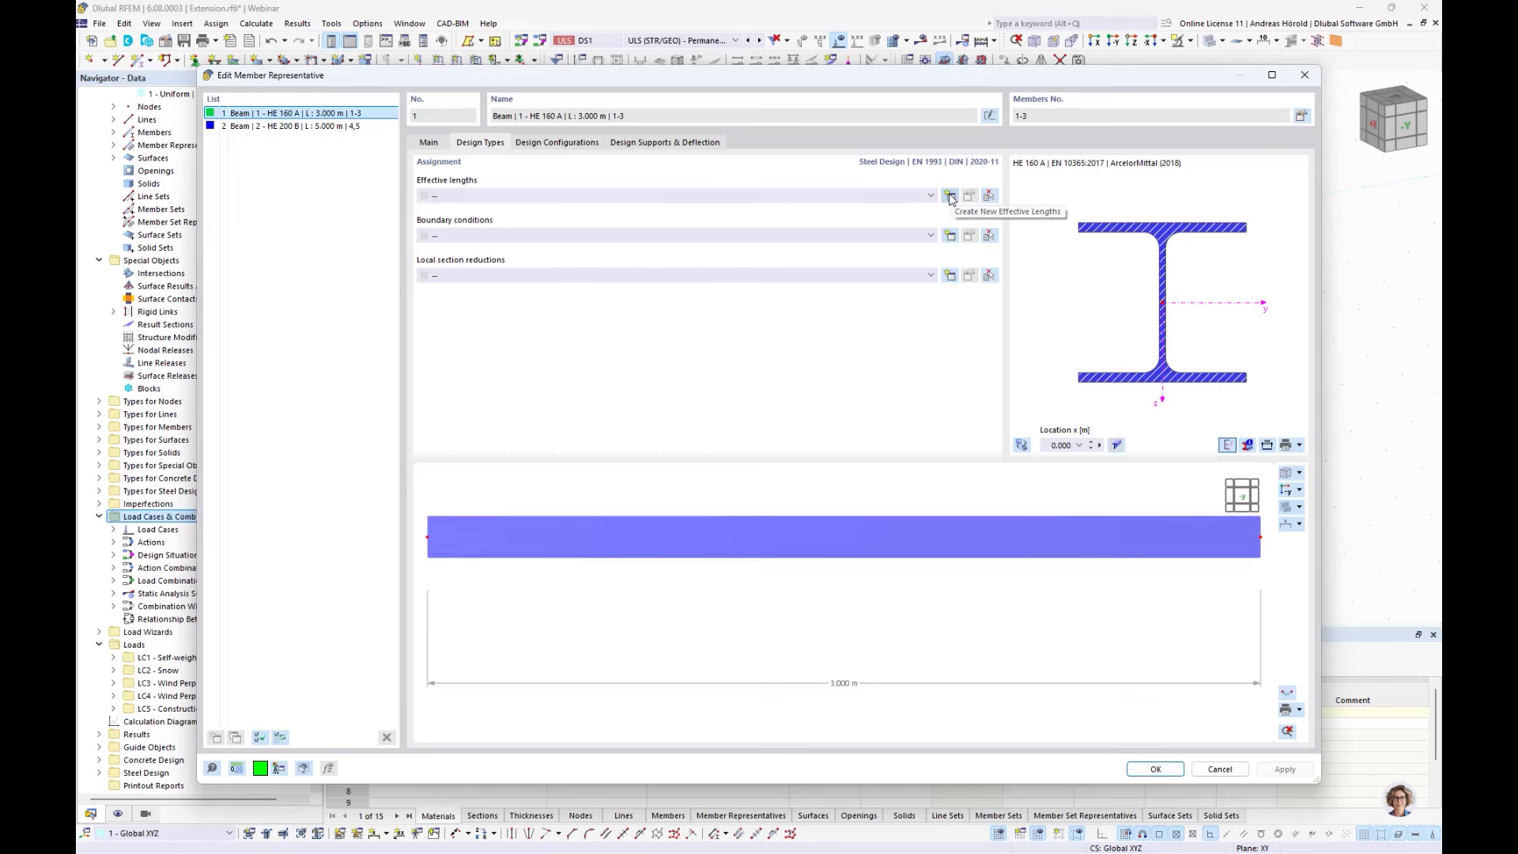
click(949, 195)
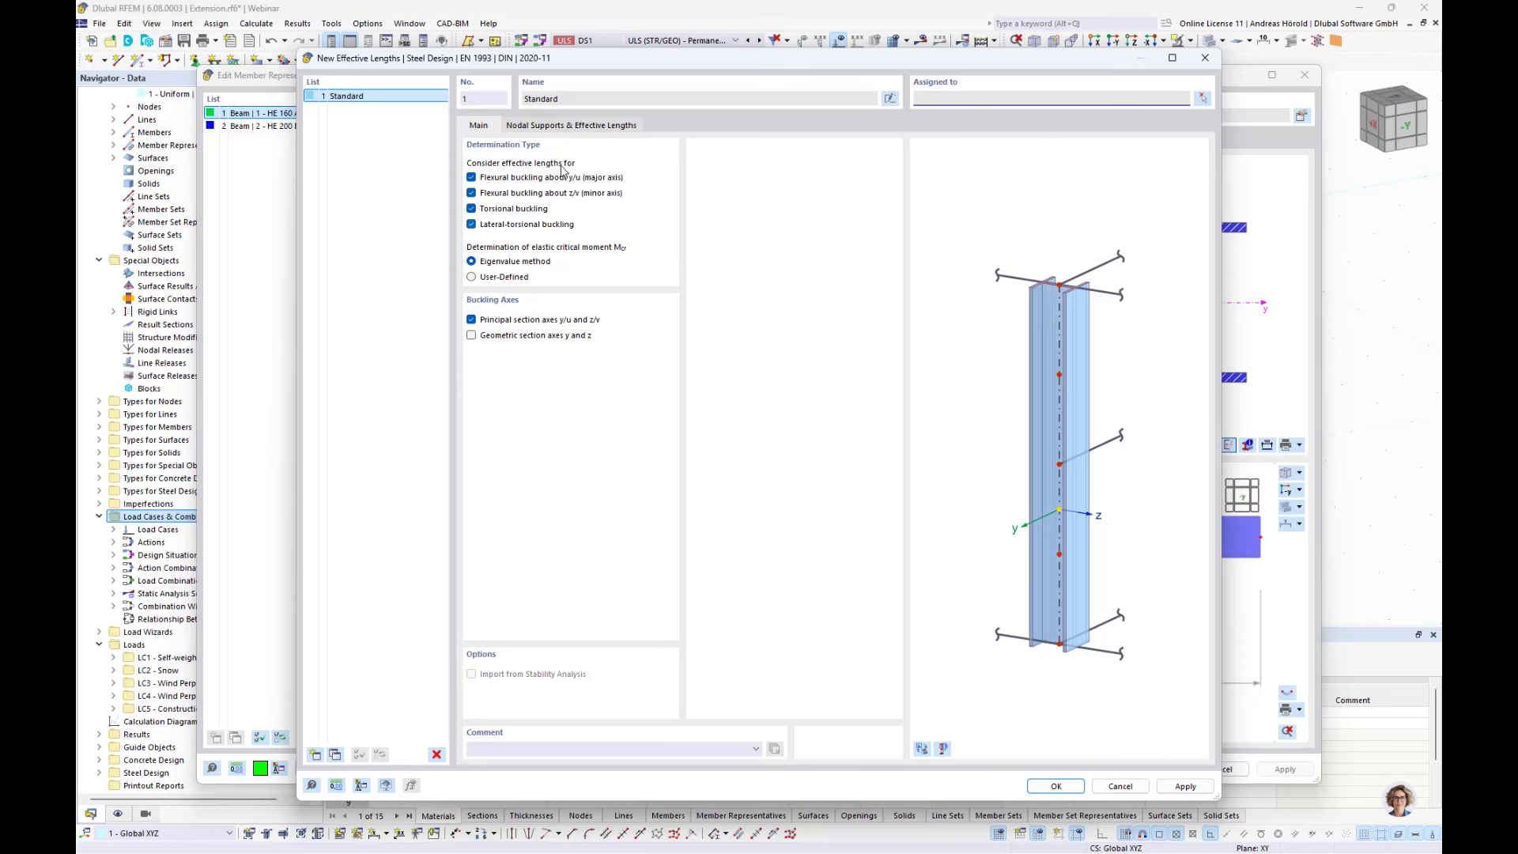
click(565, 126)
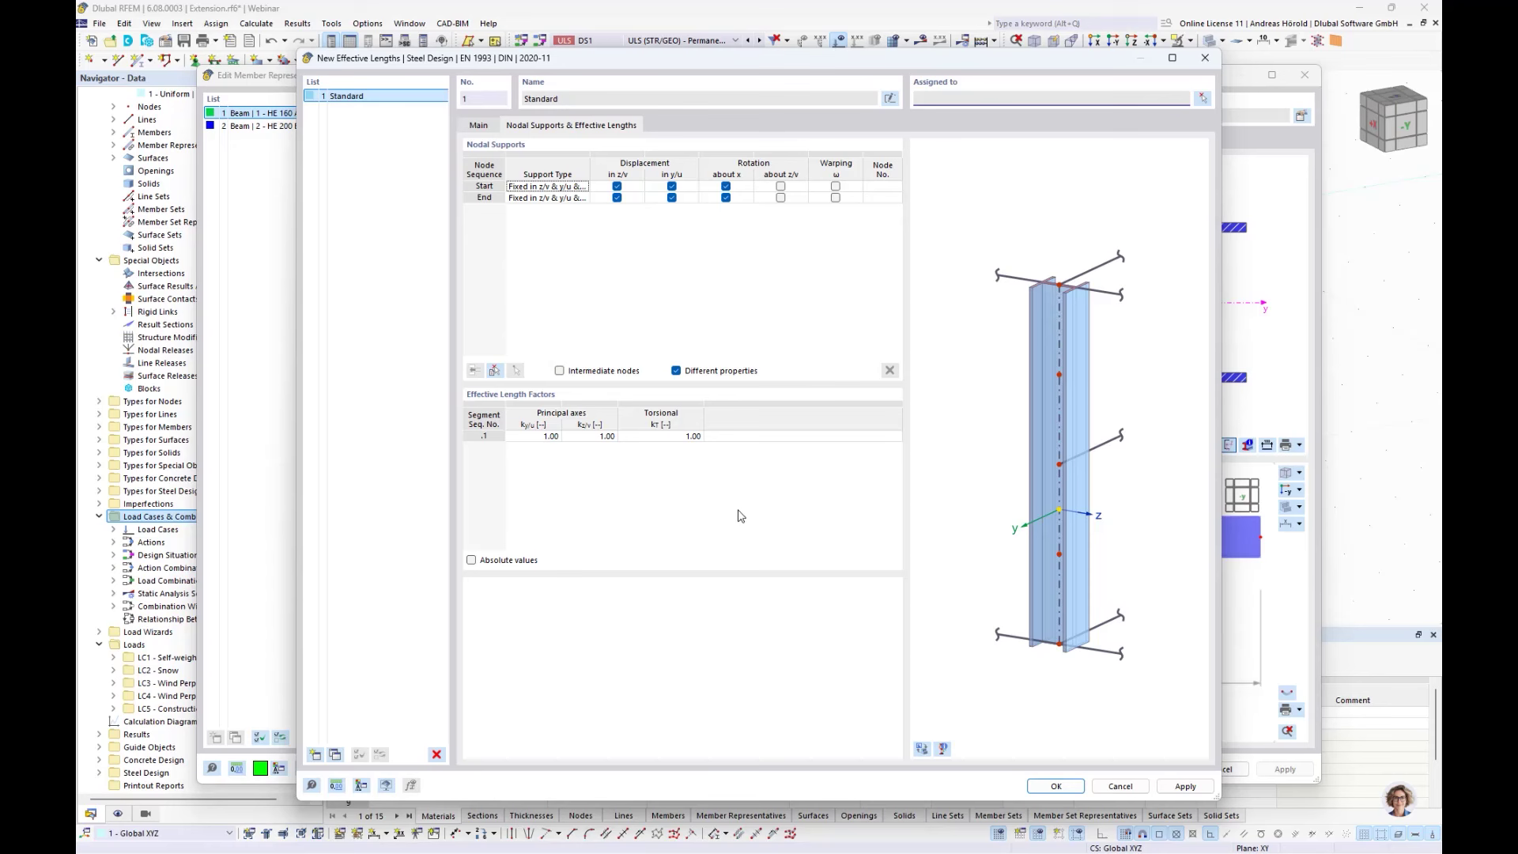
click(1054, 786)
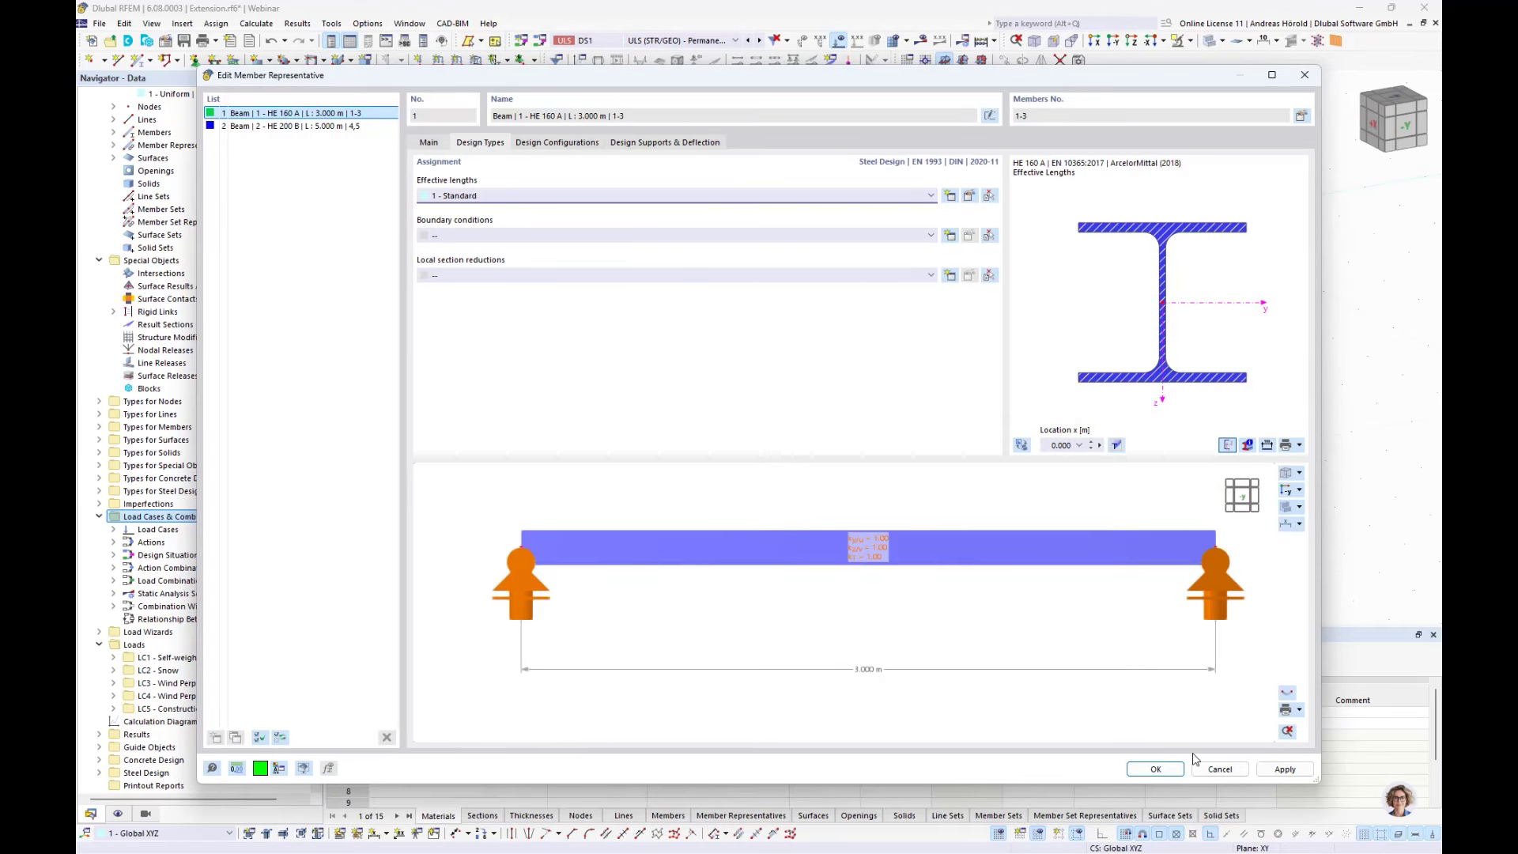
click(1155, 770)
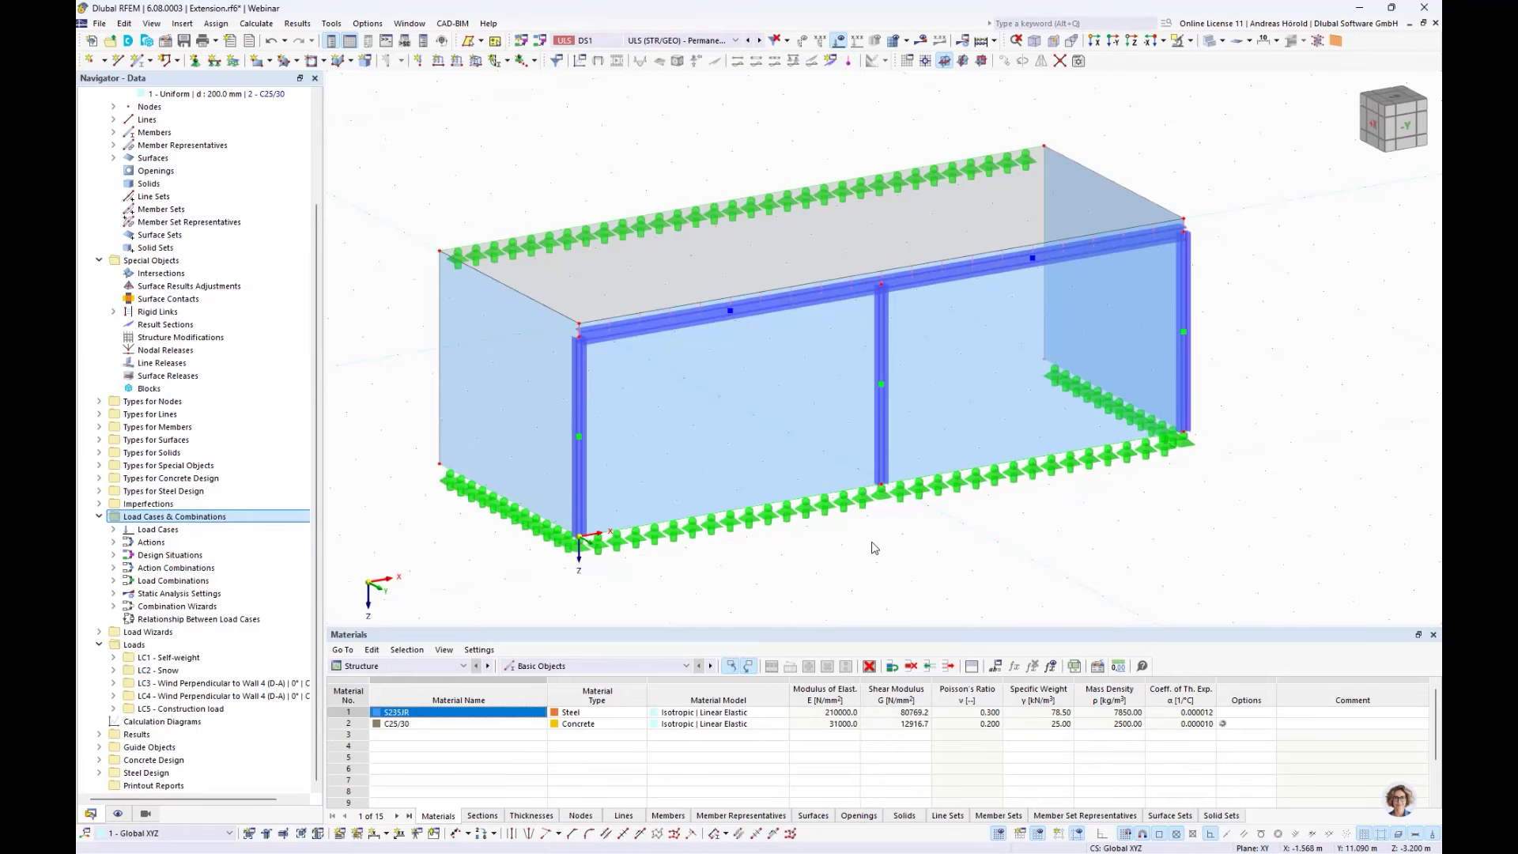
- Temporarily display the steel member effective lengths in the model to check the columns' supports and factors, and hide them again
click(117, 813)
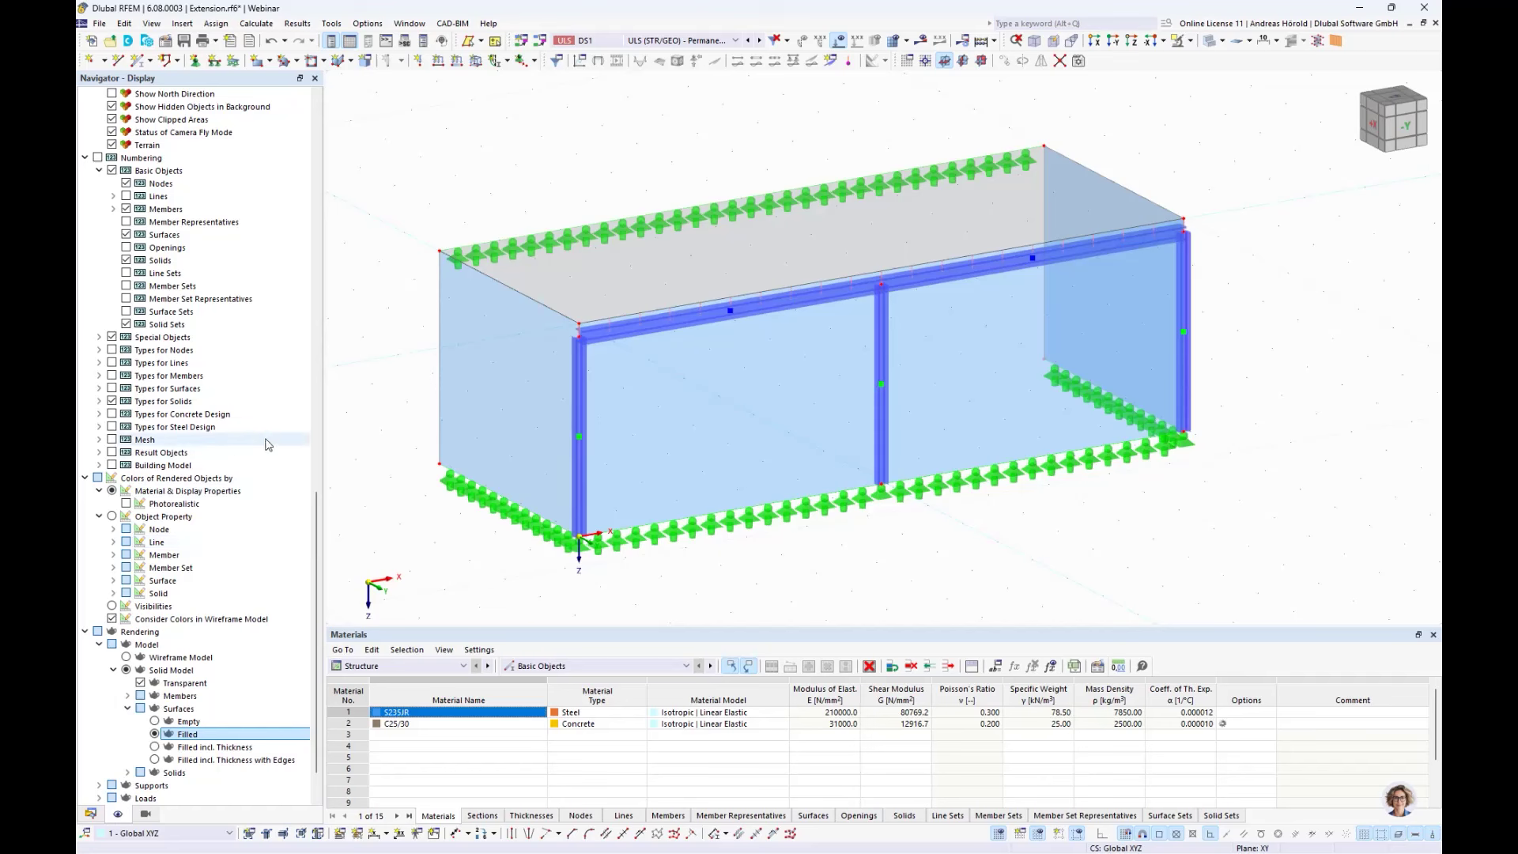
scroll(255, 419, up, 12)
scroll(254, 420, up, 14)
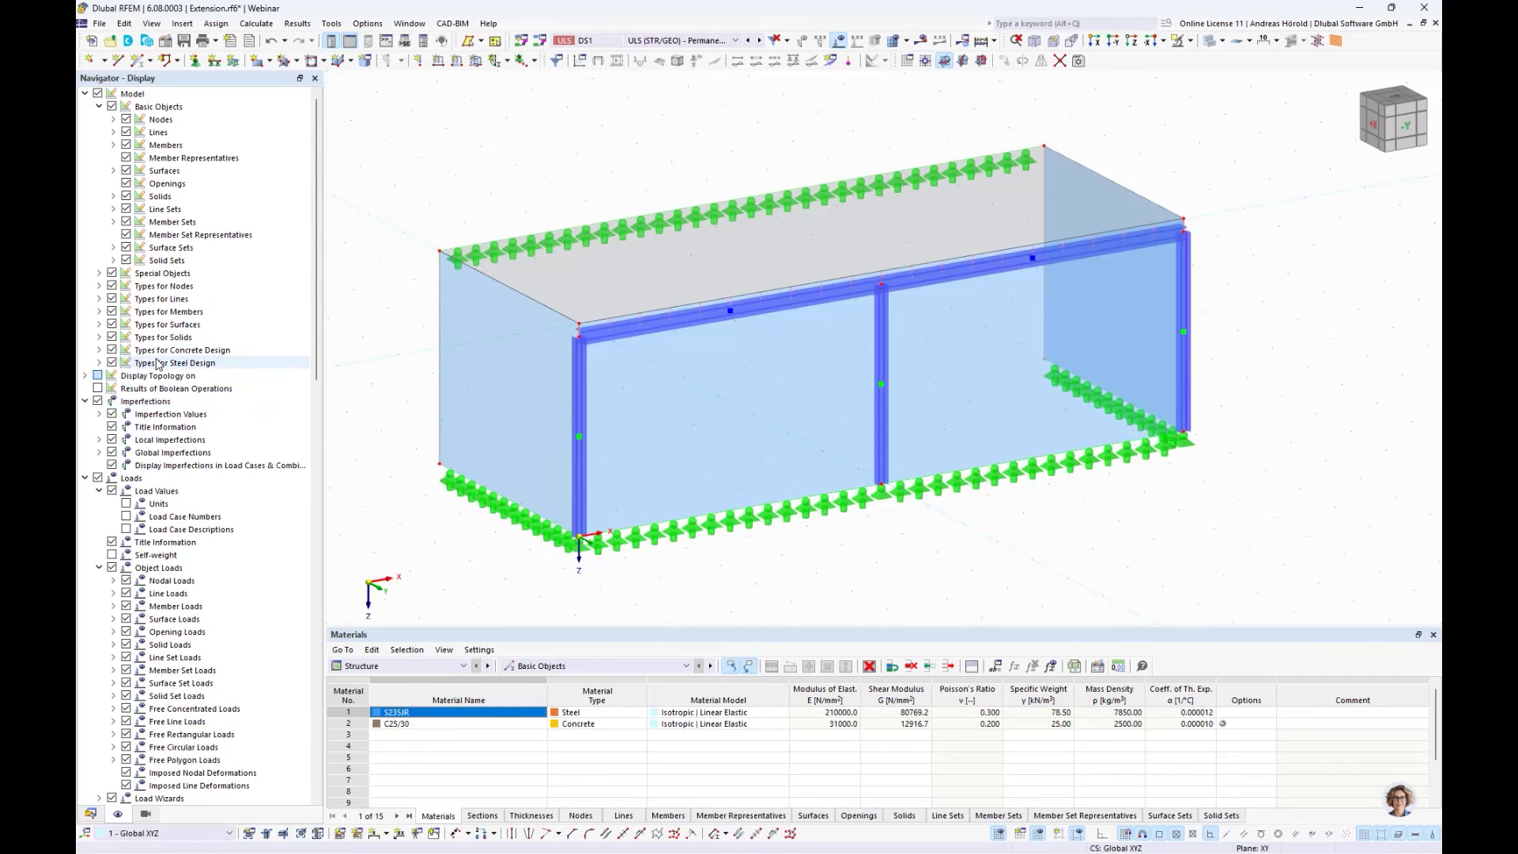
click(98, 362)
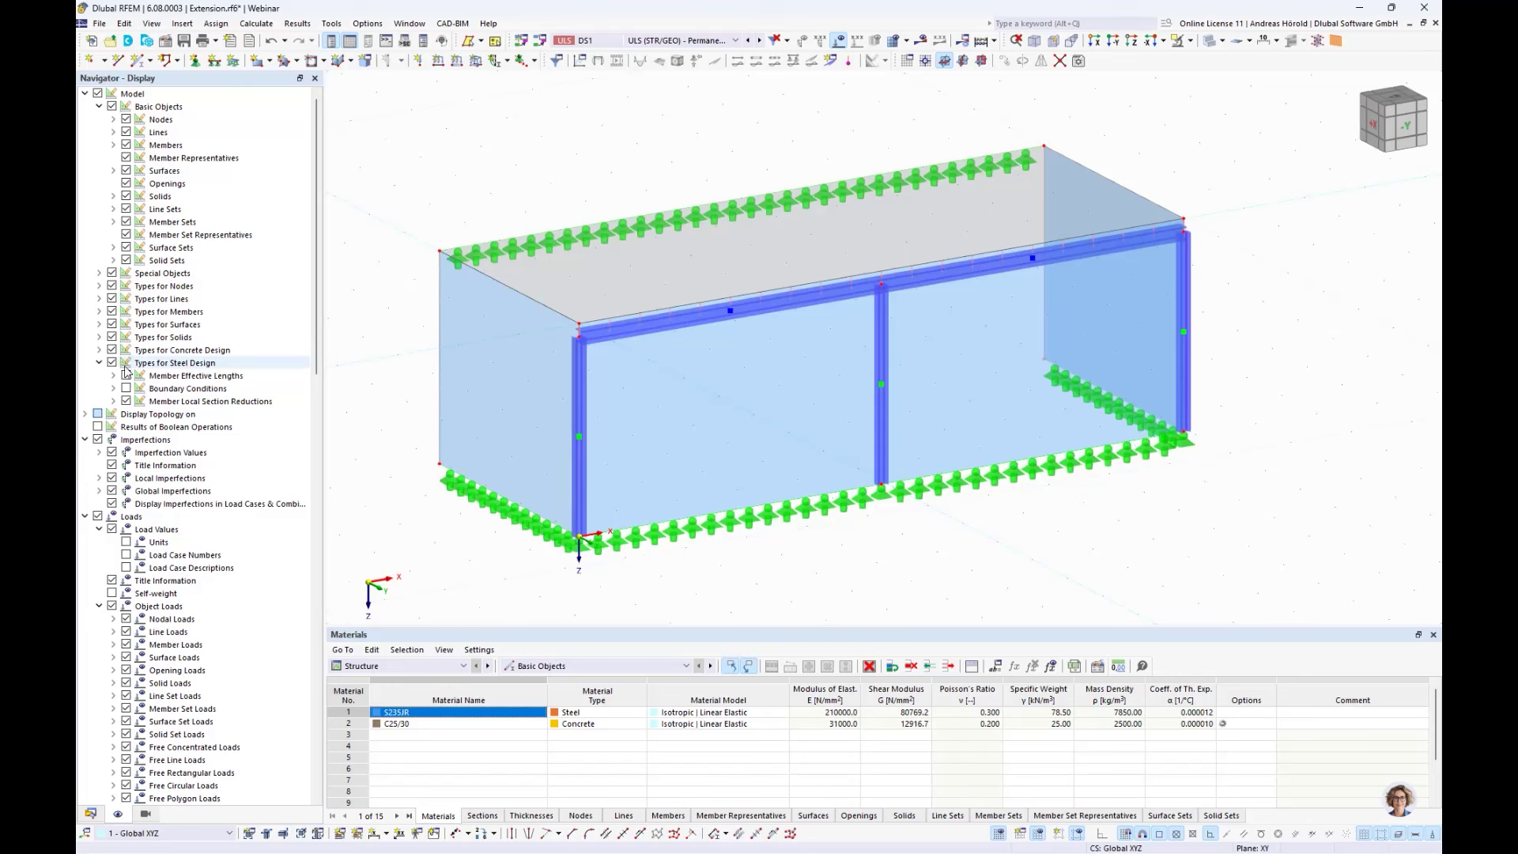
click(126, 376)
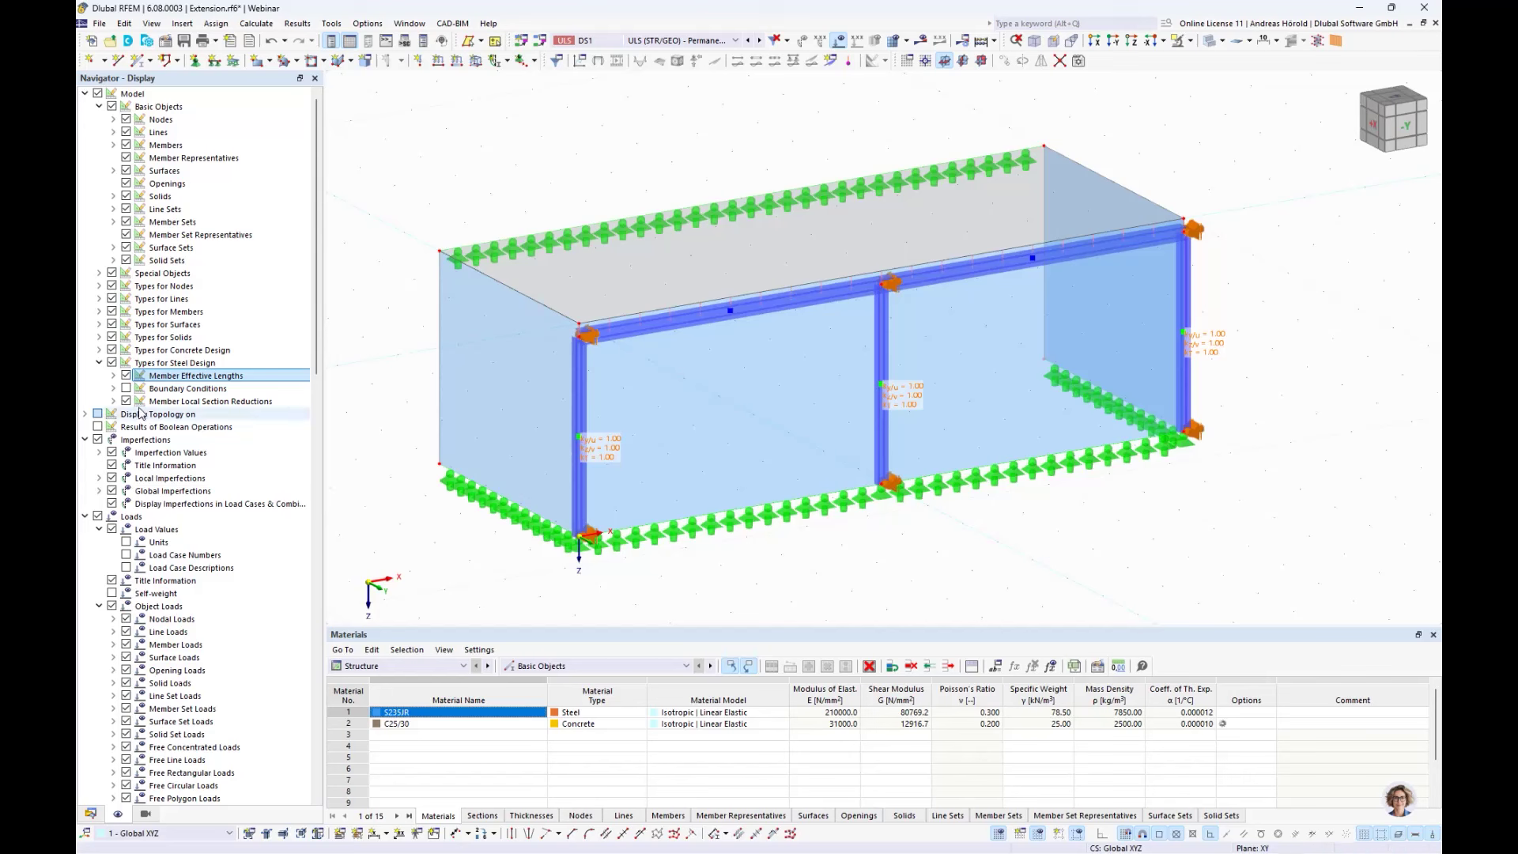
click(125, 376)
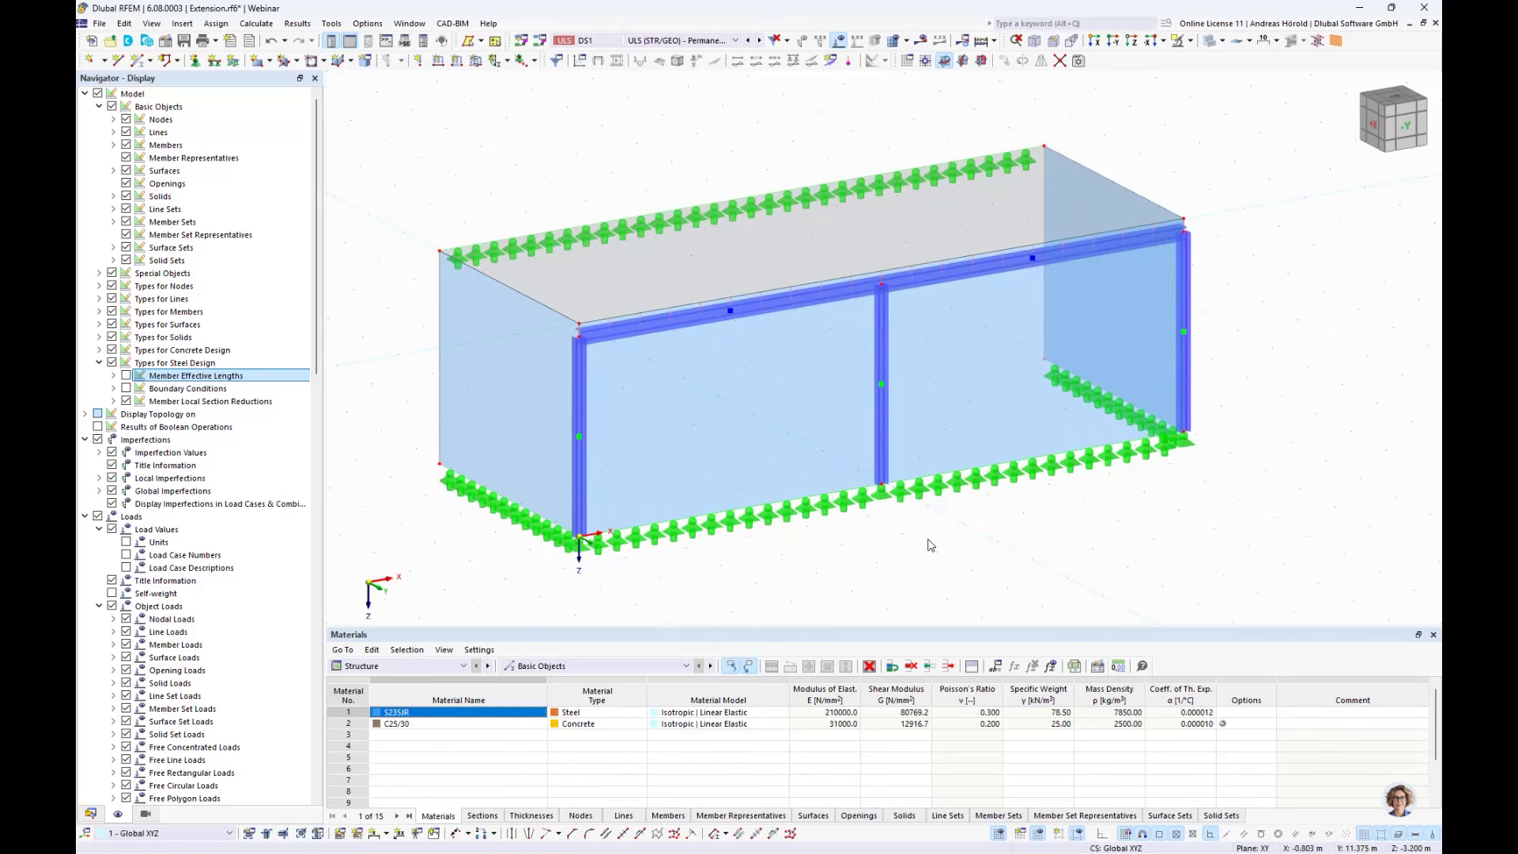
- Show the Steel Design input data table listing the design situations
middle_drag(945, 544, 953, 533)
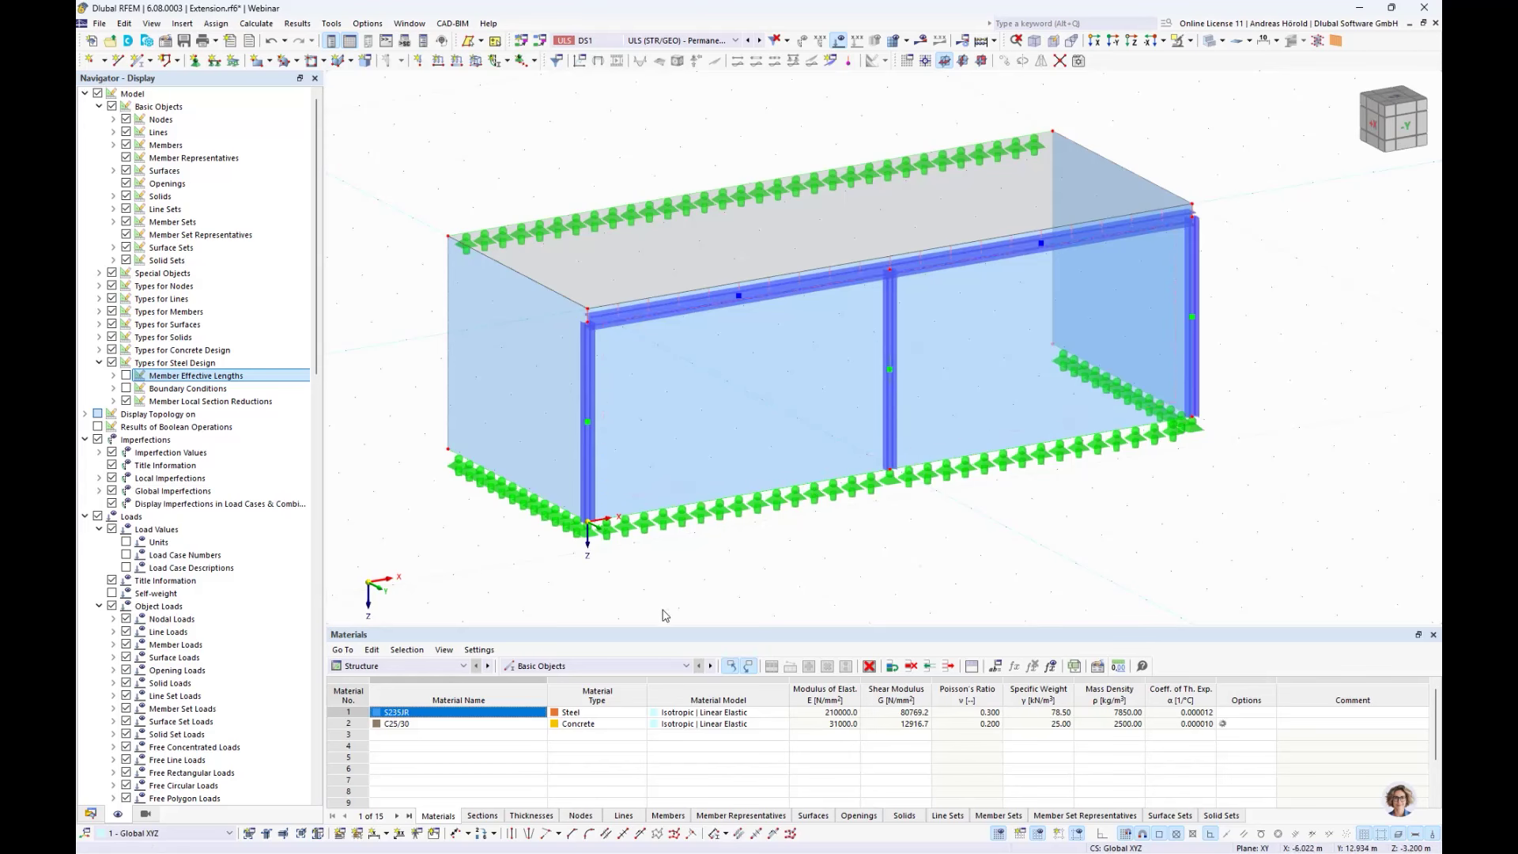
click(417, 671)
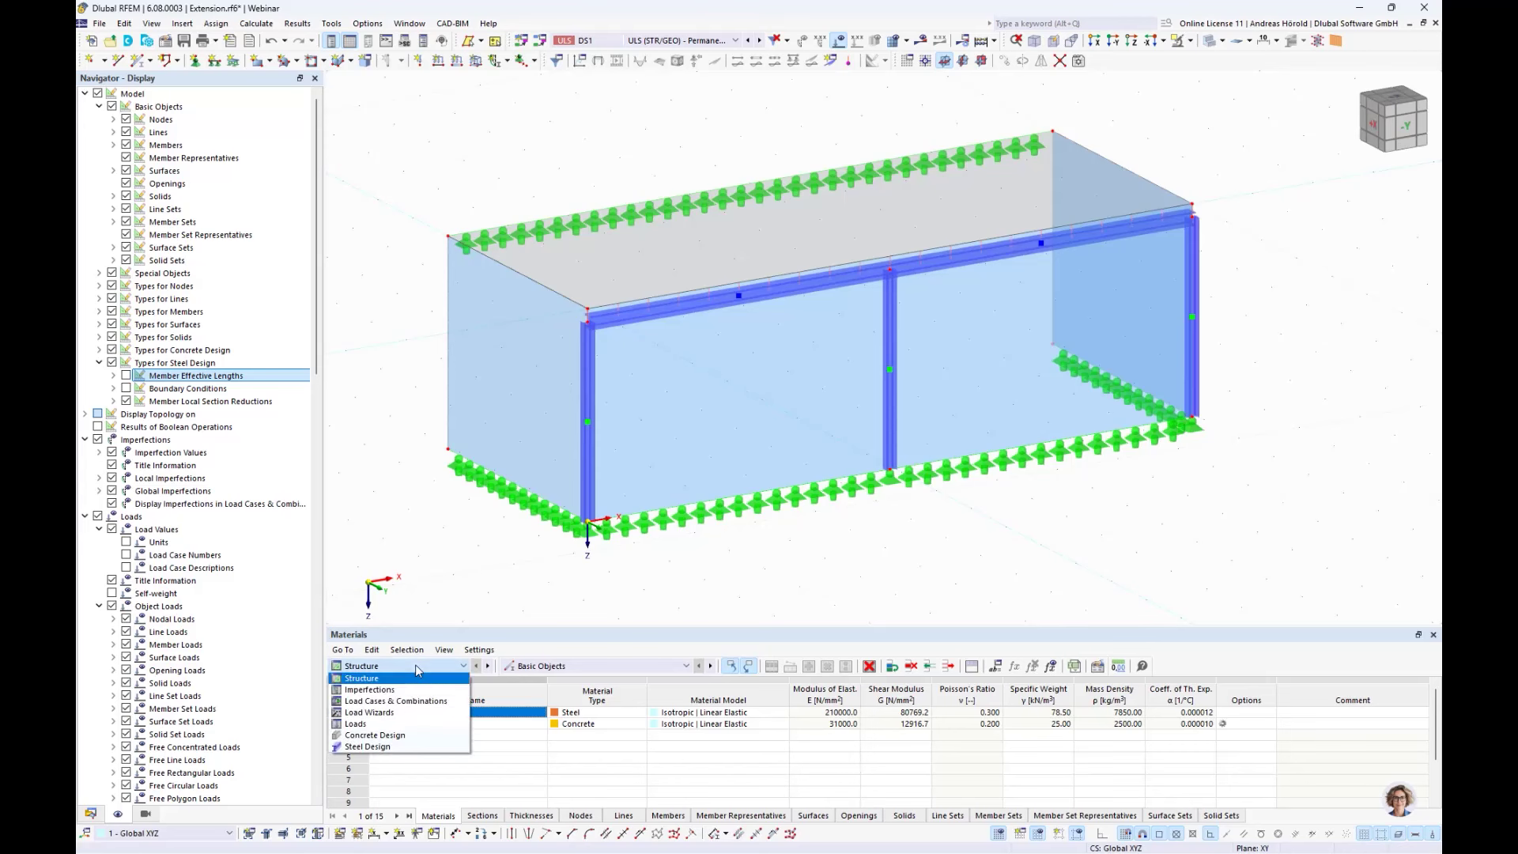
click(405, 747)
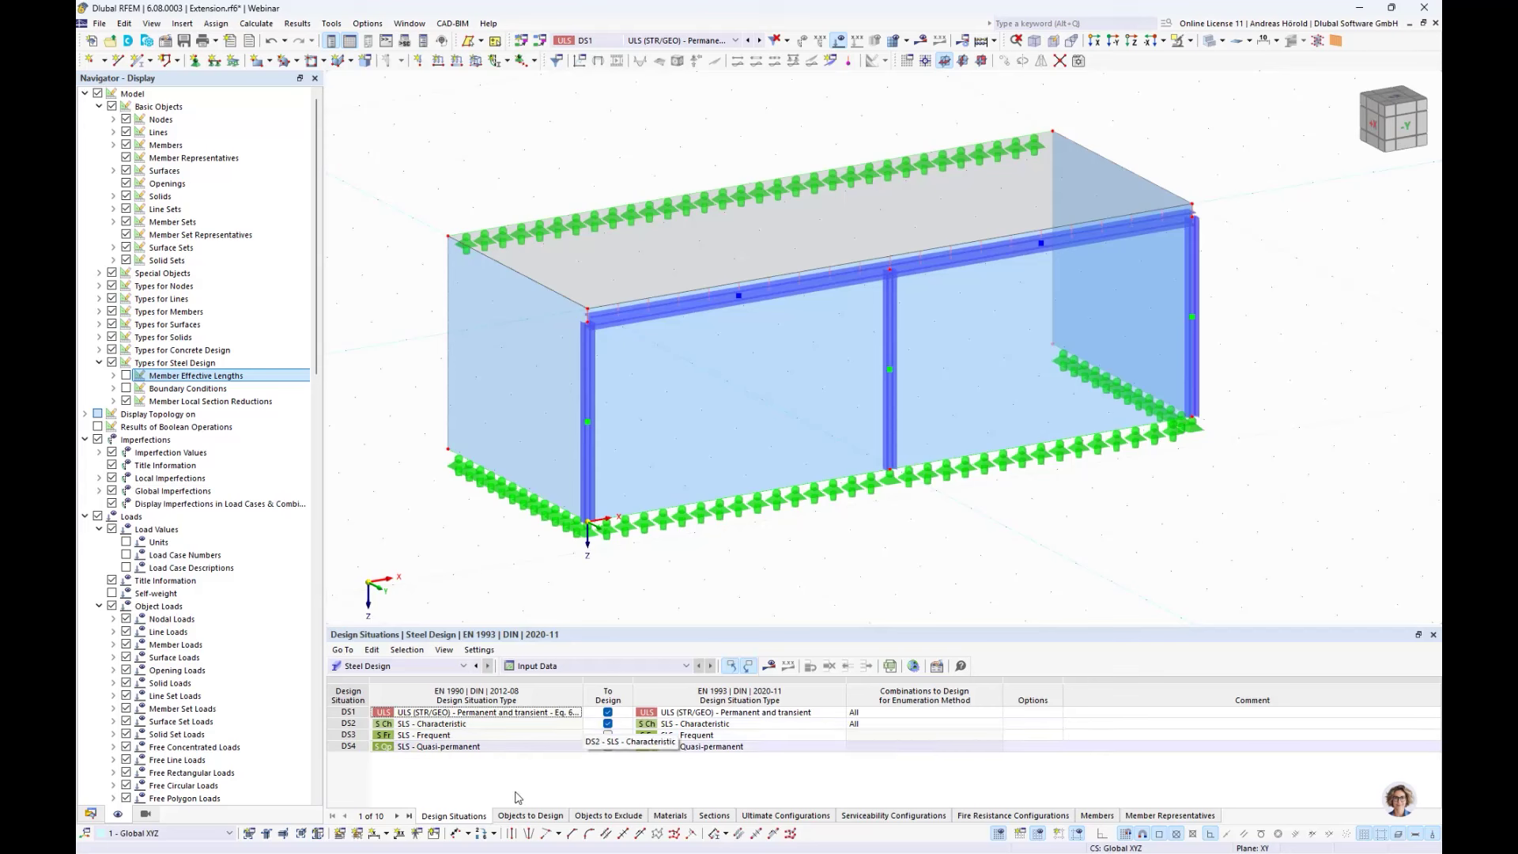
- Check the objects to design, generate the steel design results, and review the Not Valid / Deactivated entries for members and member representatives
click(530, 815)
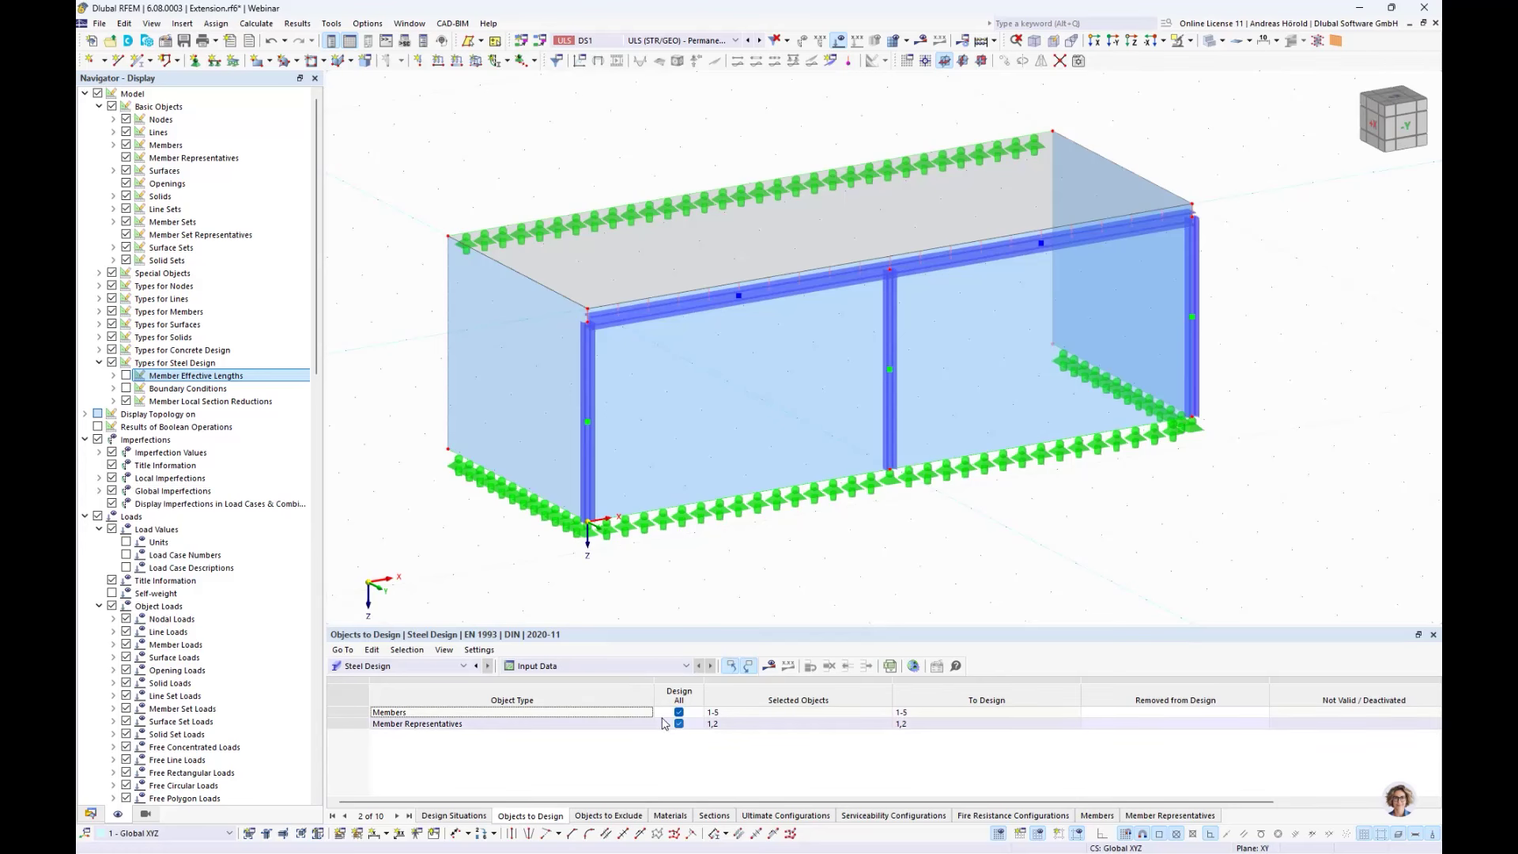
click(770, 668)
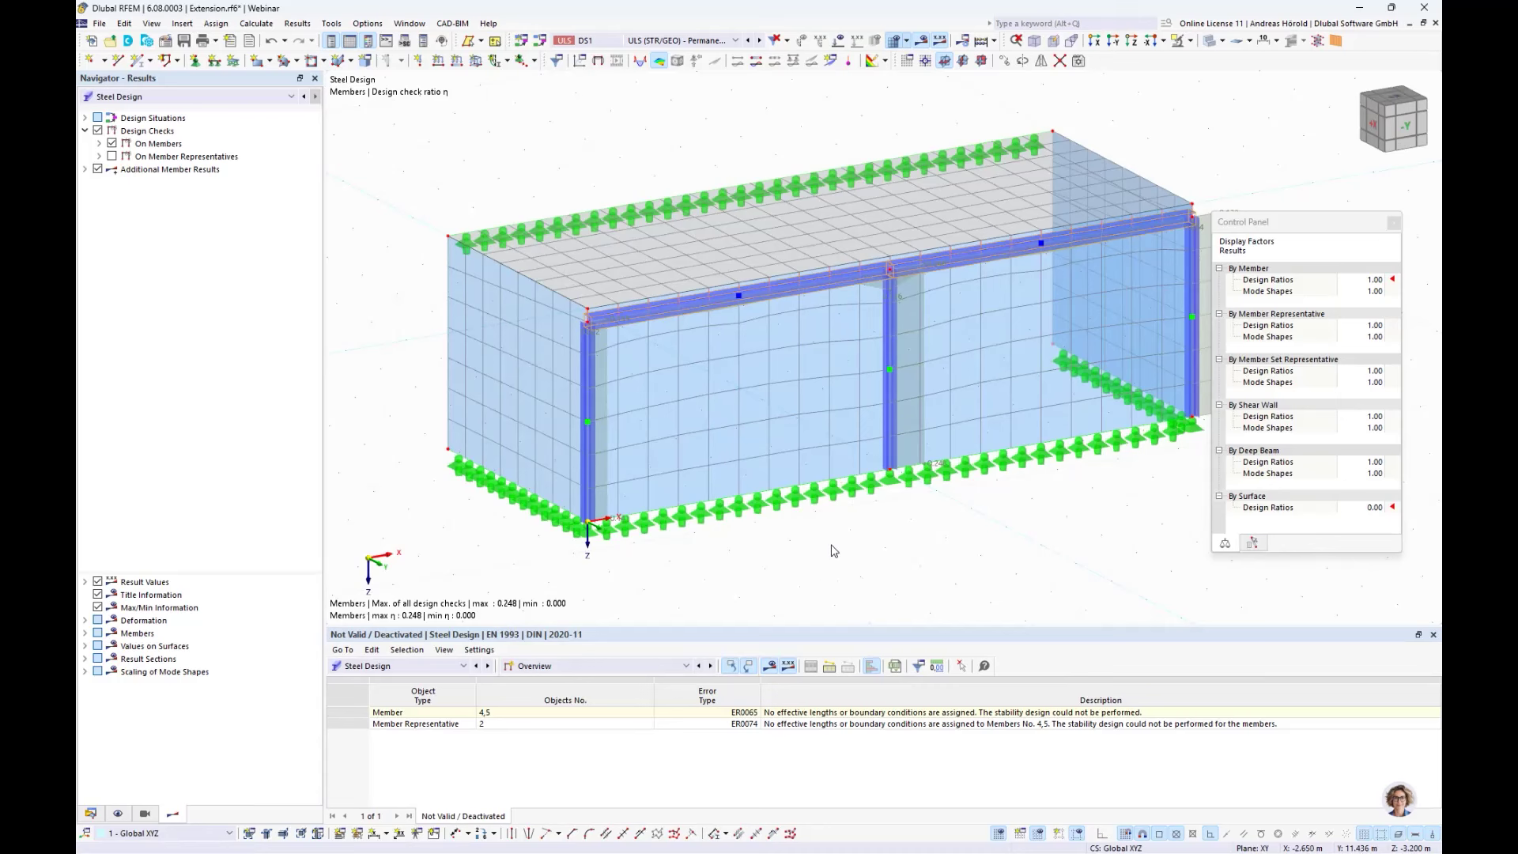
middle_drag(919, 574, 864, 571)
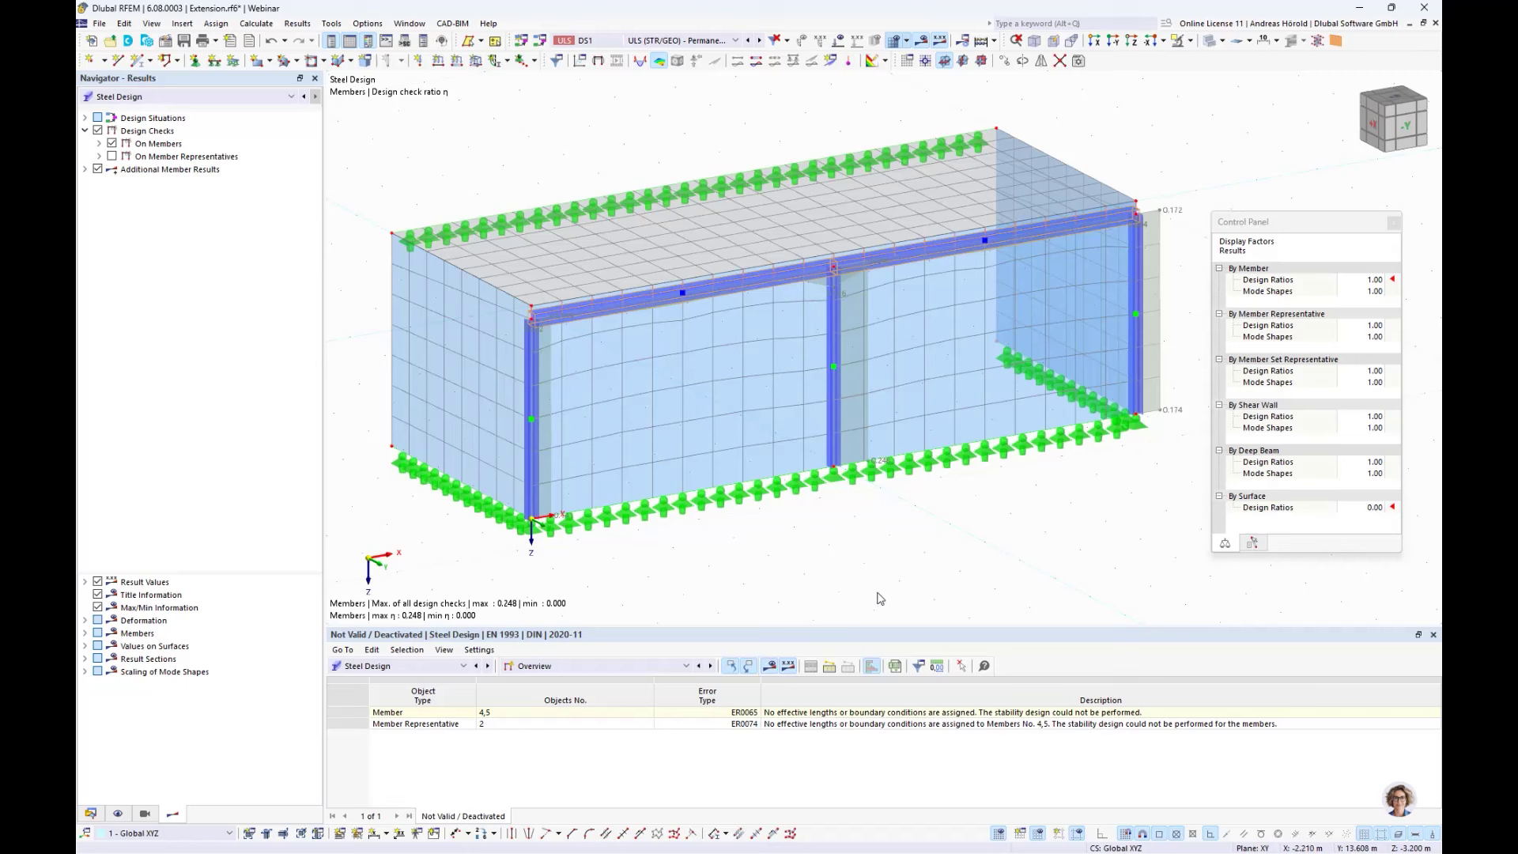
click(823, 715)
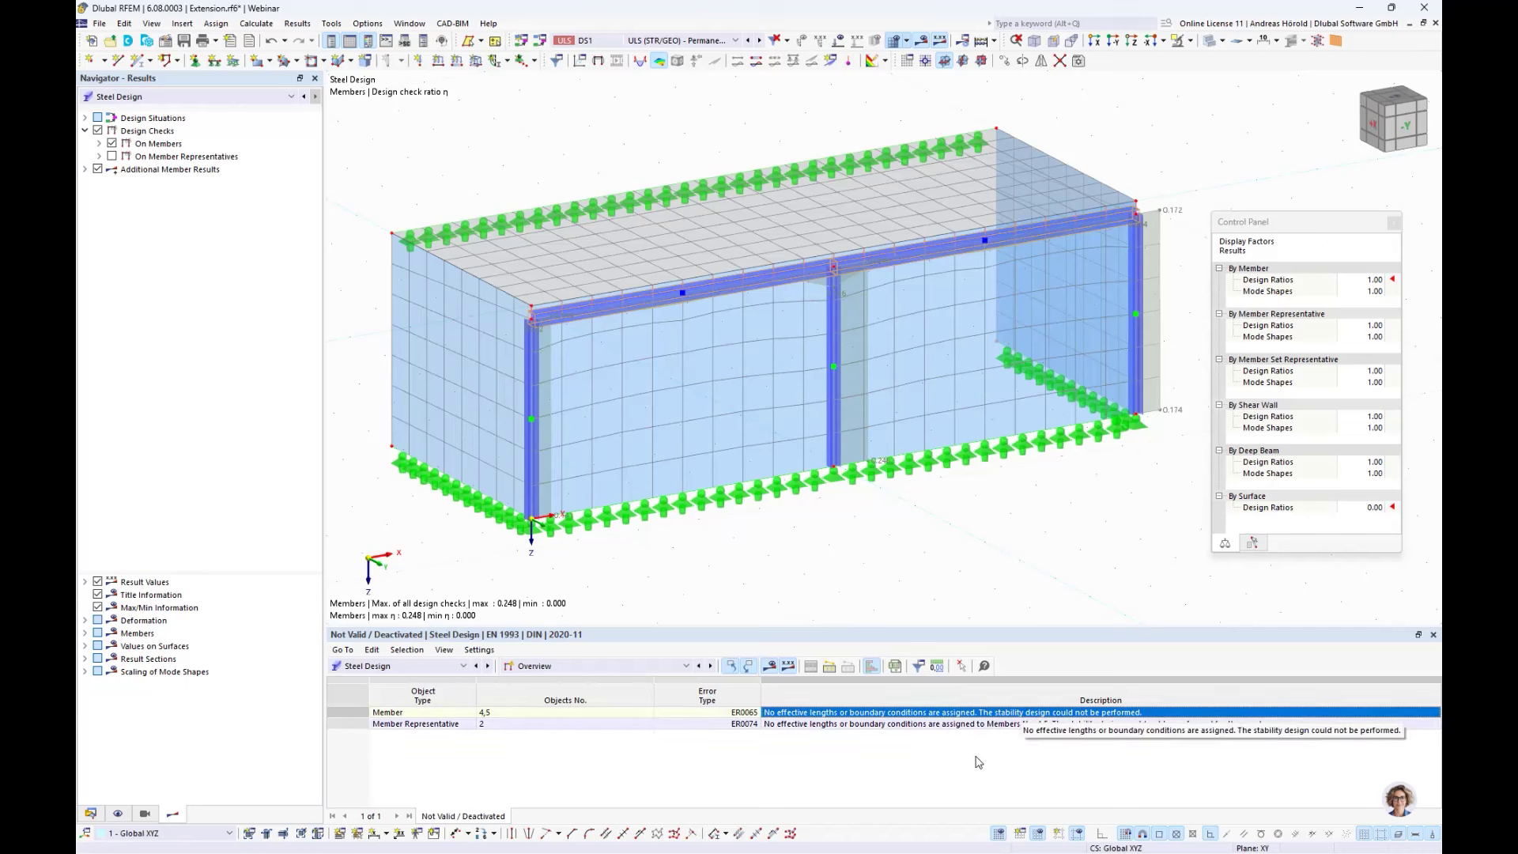
click(877, 724)
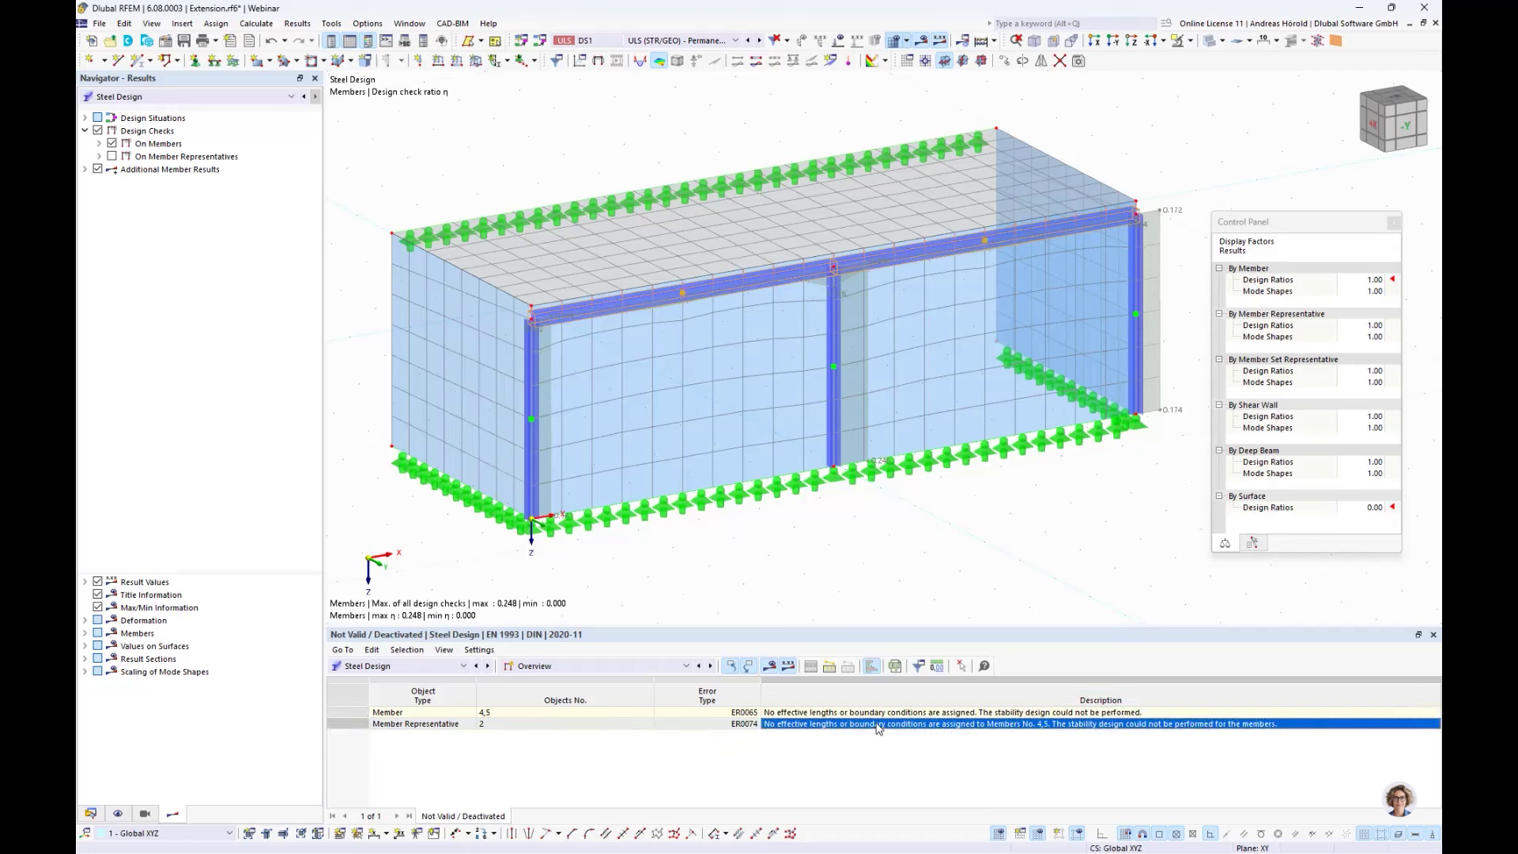
- Show the design ratios on members in an enlarged table, first by design situation and then by section
click(585, 667)
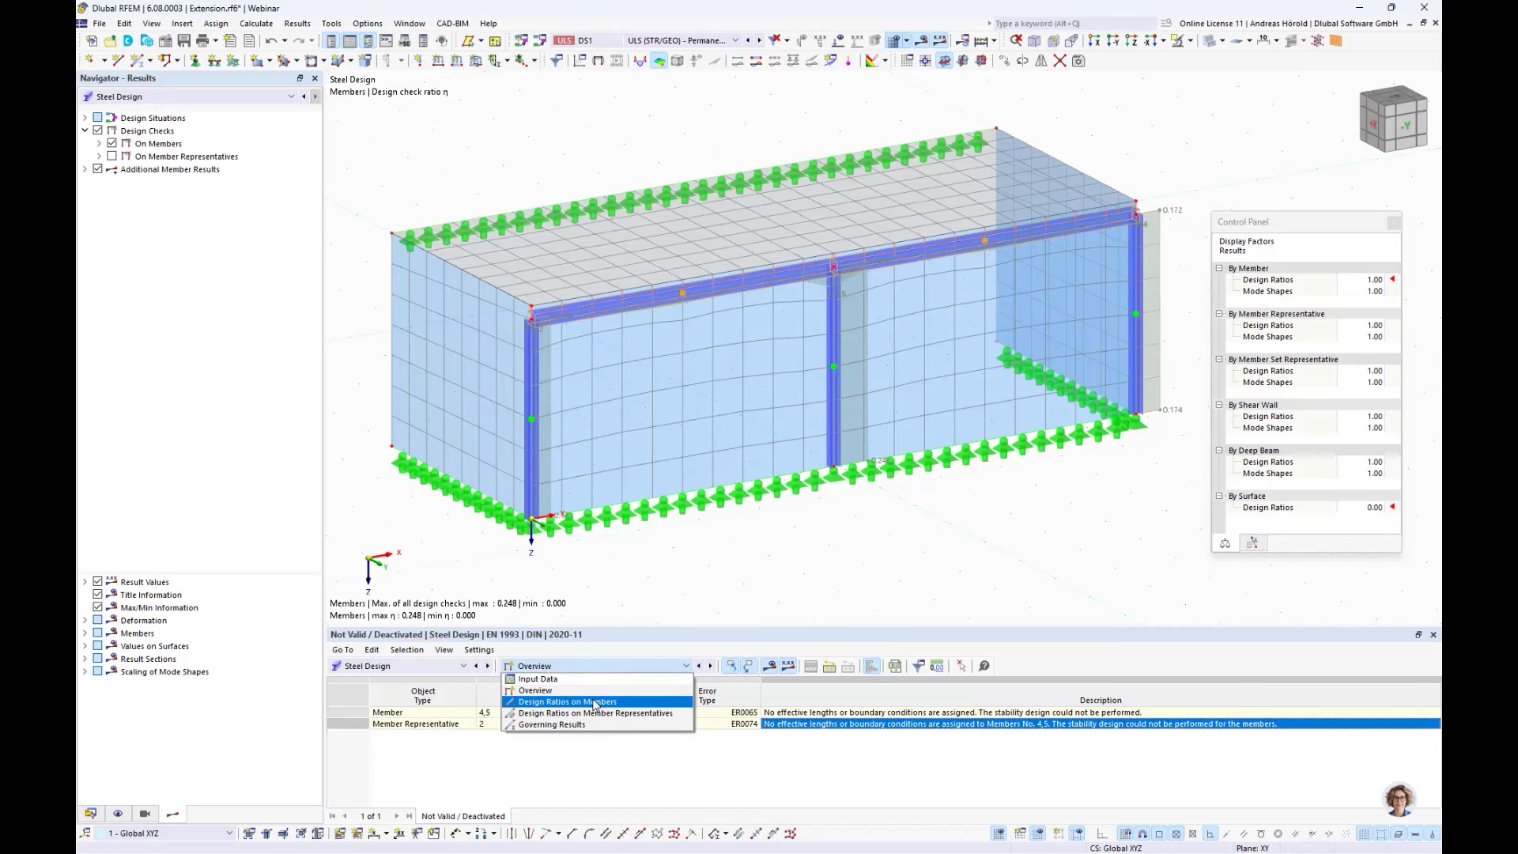
click(594, 703)
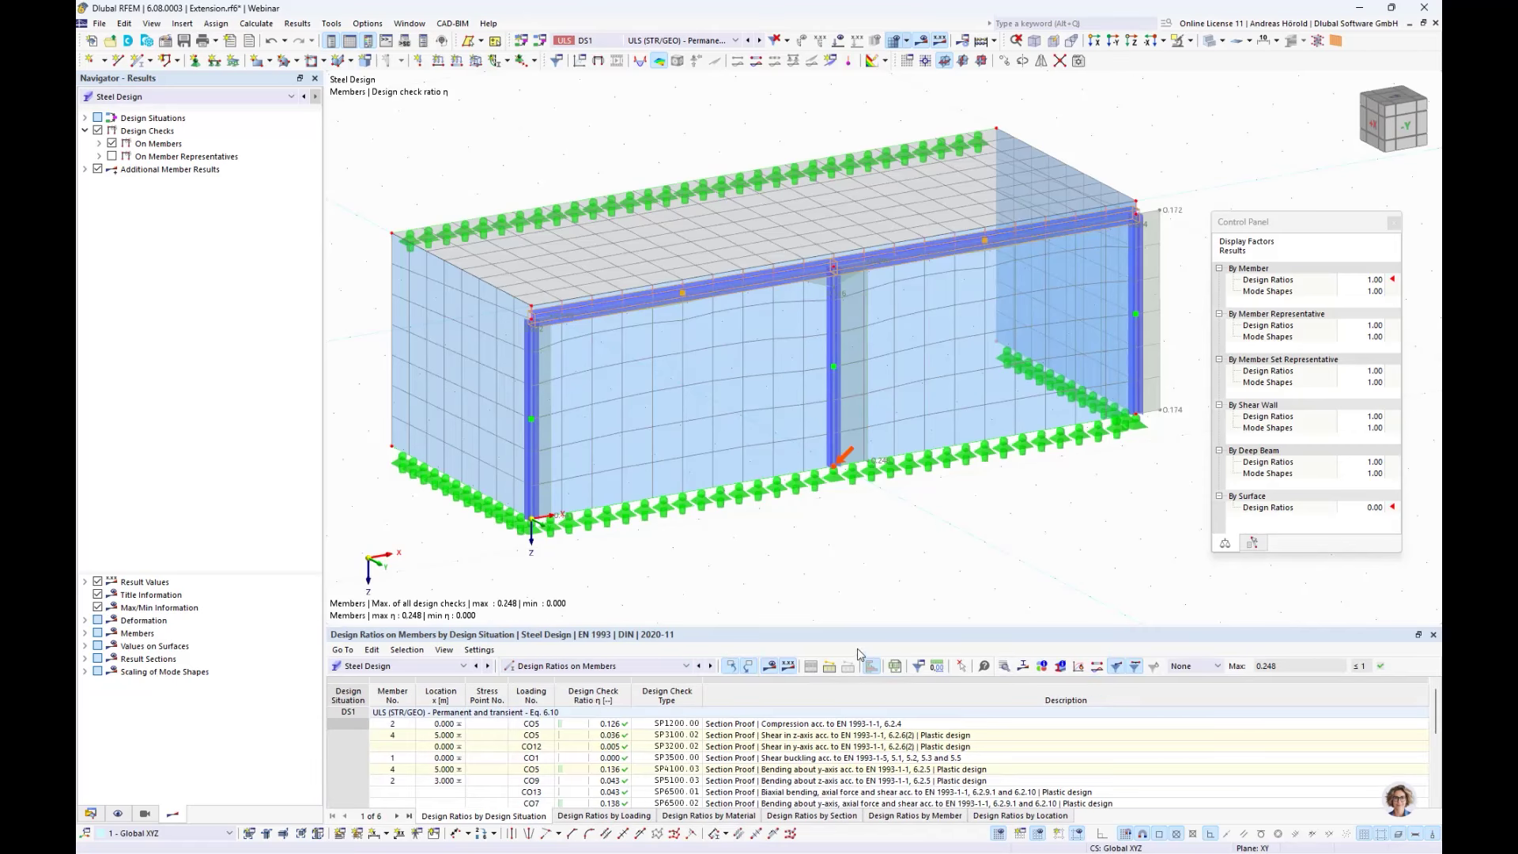
drag(861, 629, 865, 429)
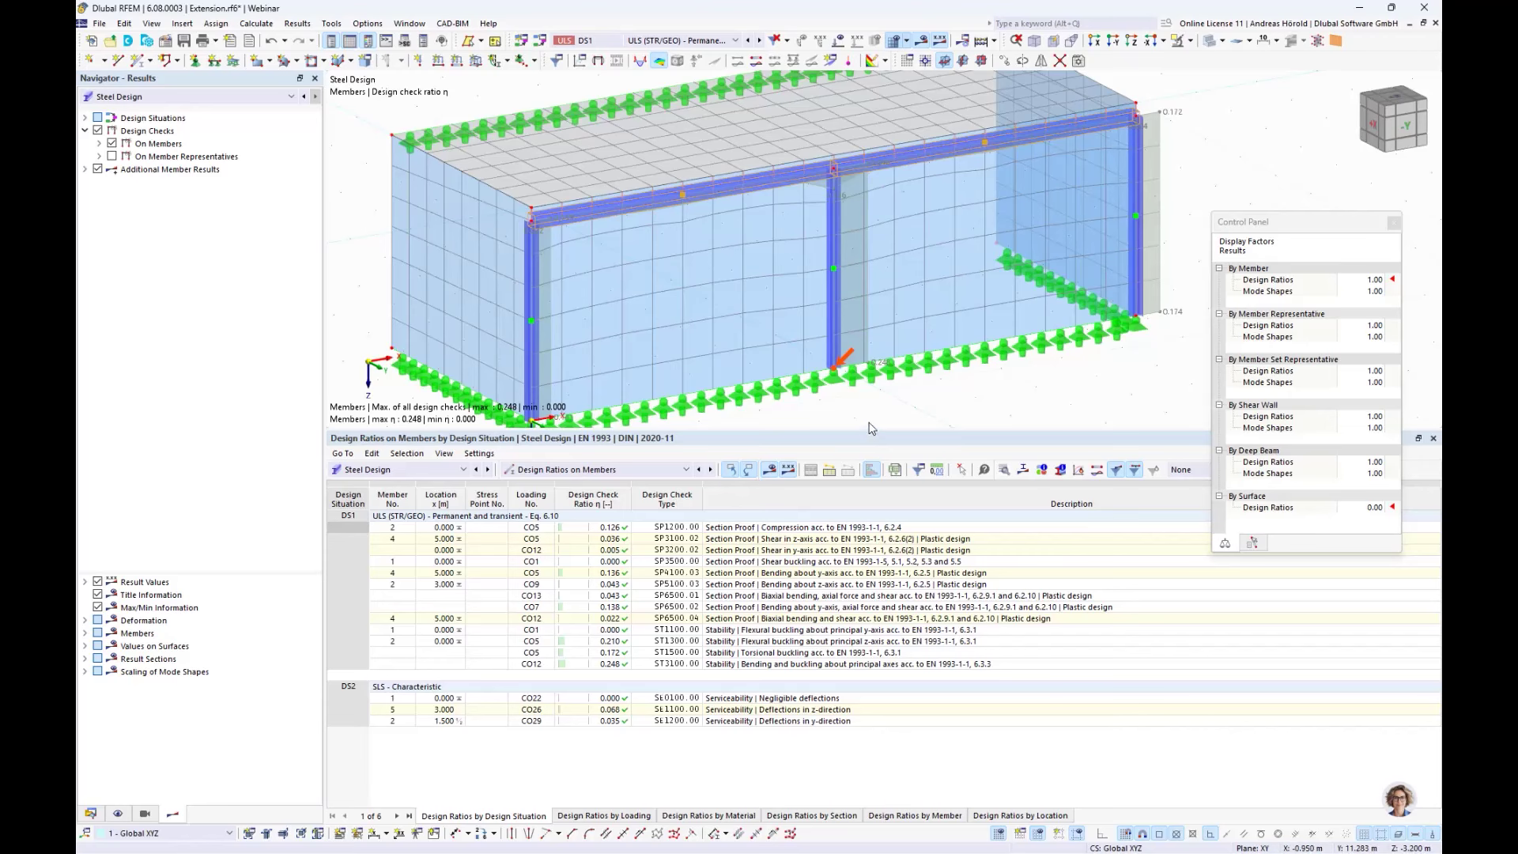
middle_drag(870, 423, 872, 393)
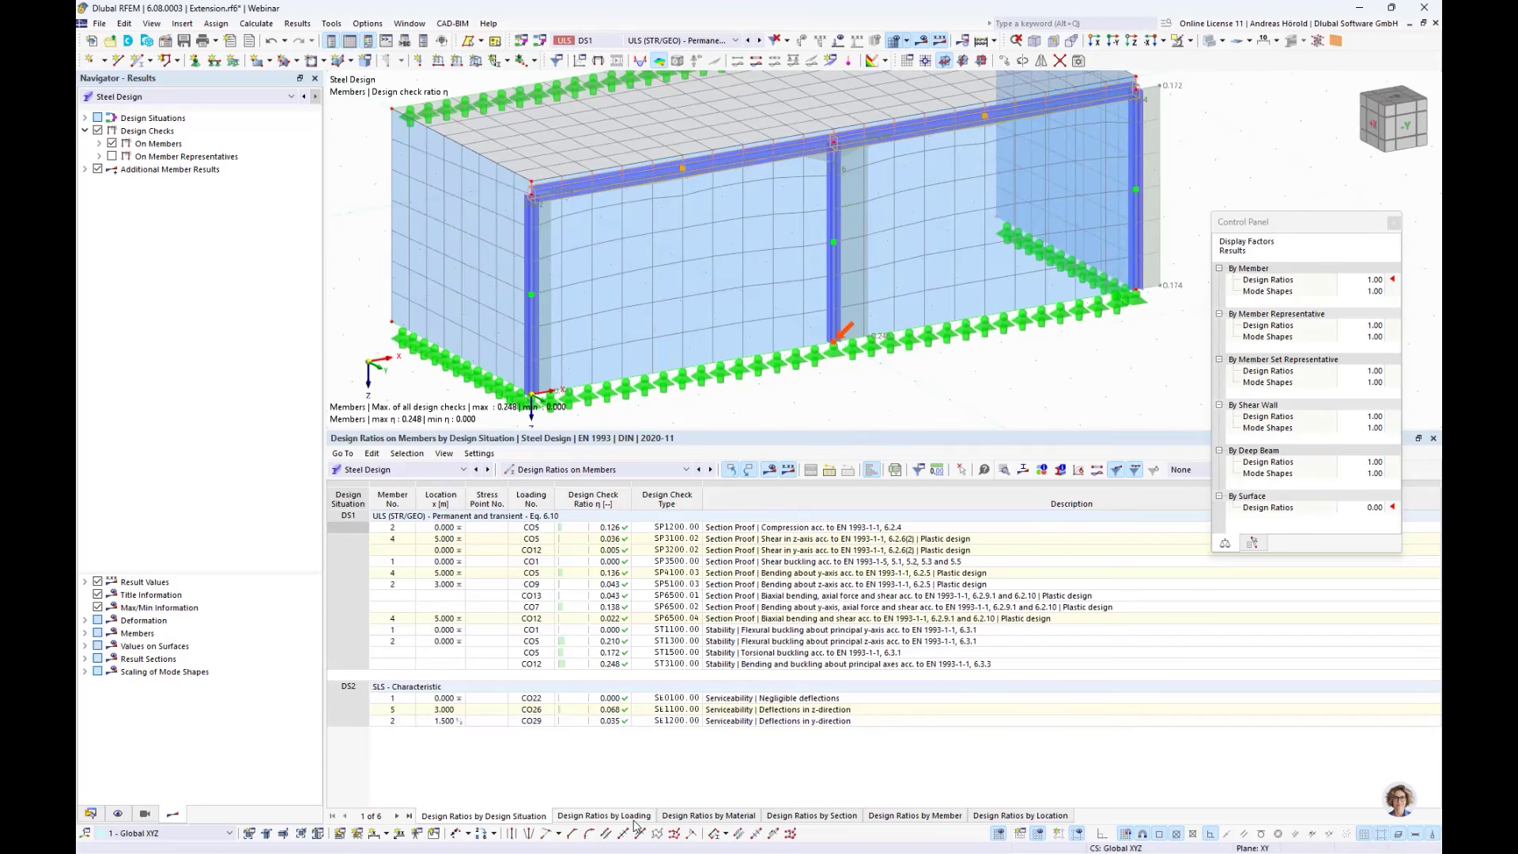
click(788, 817)
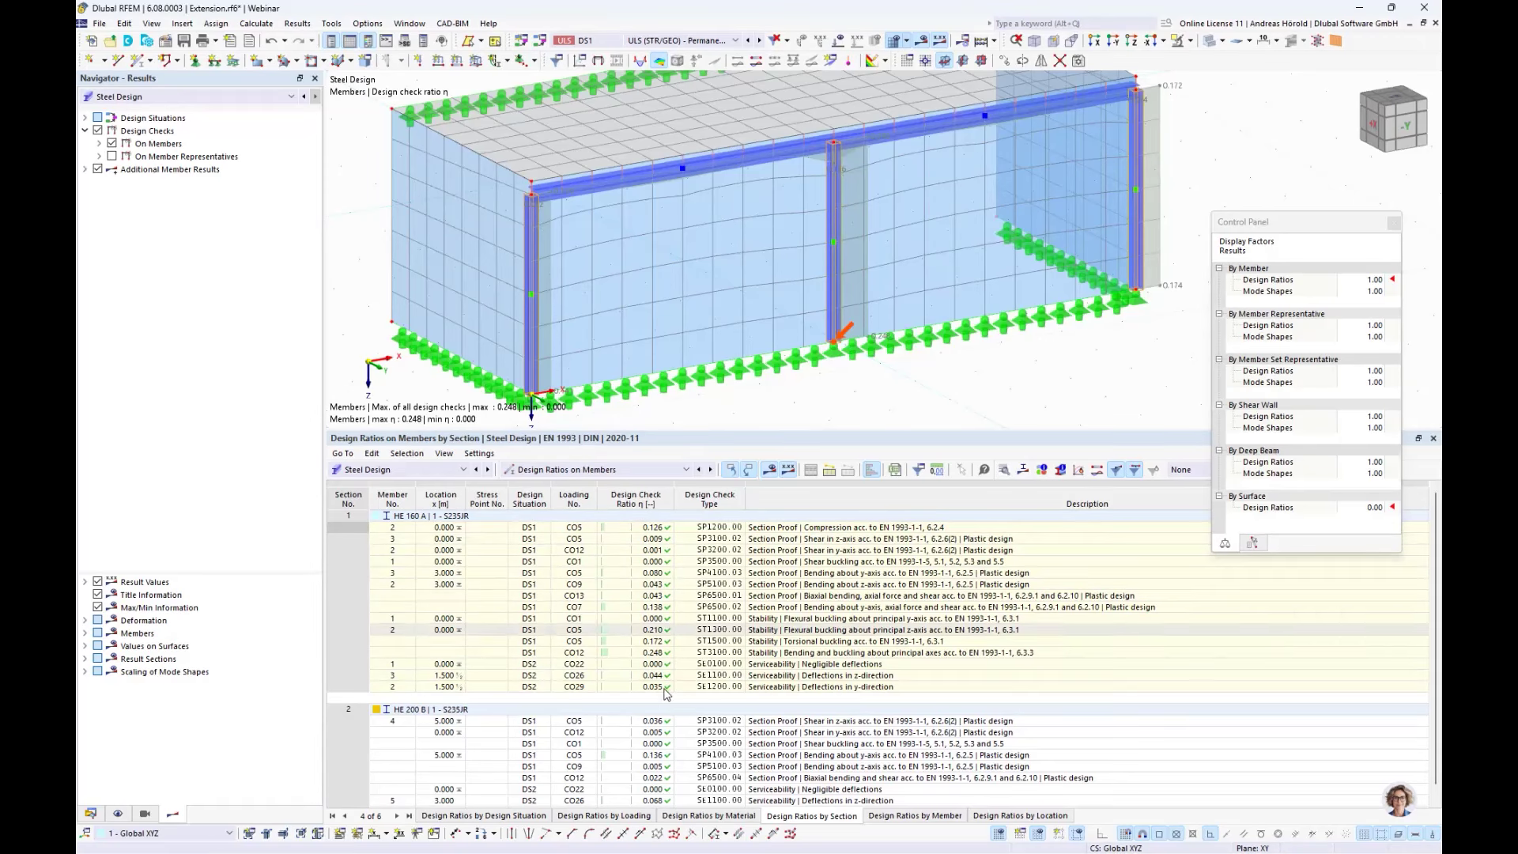
scroll(685, 677, down, 1)
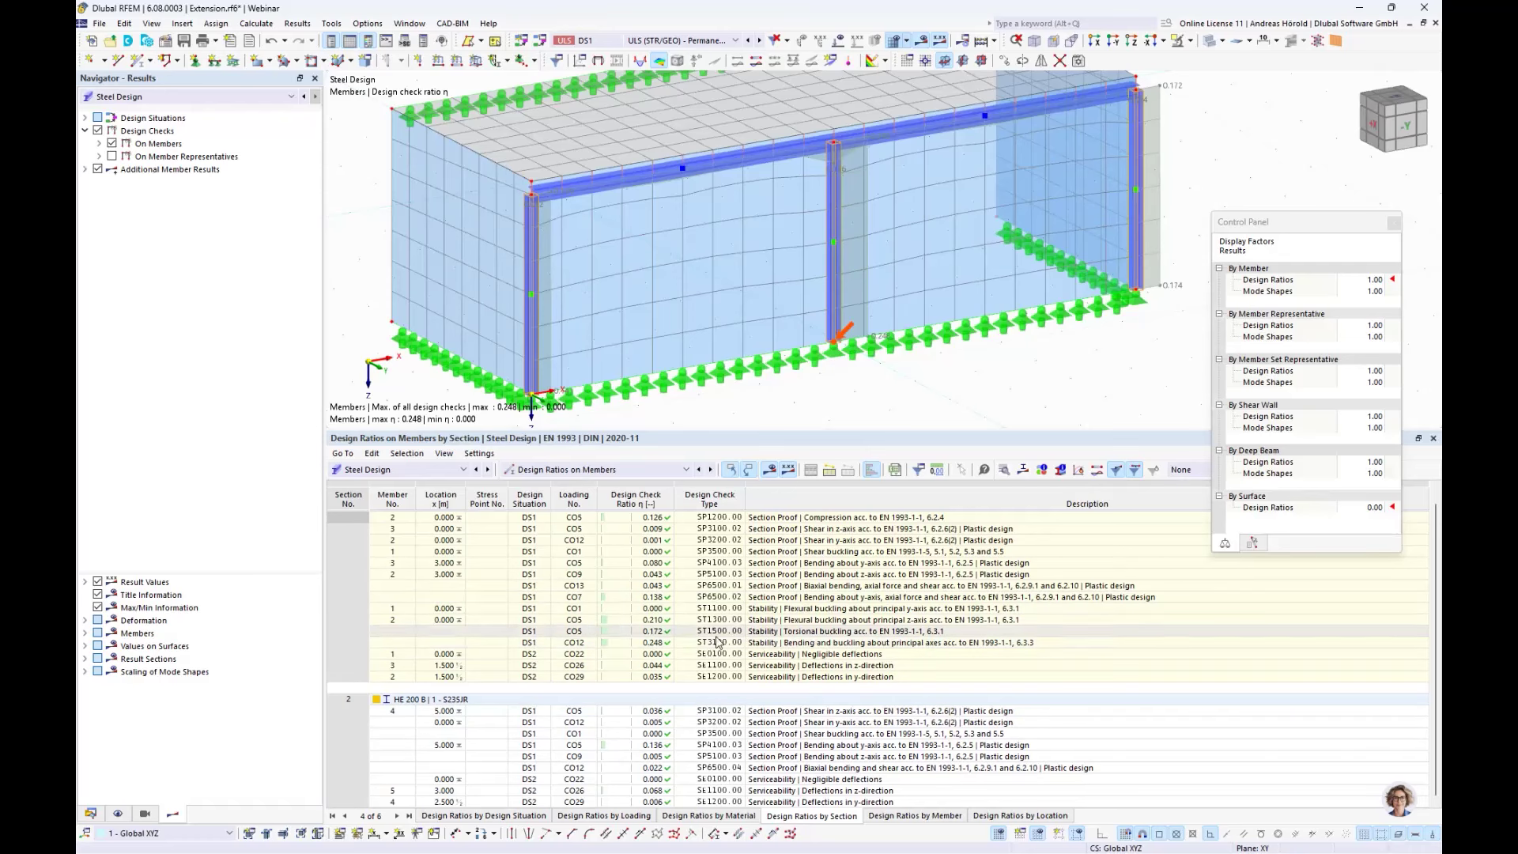
- Examine the design check details and formulas of the HE 160 A bending and buckling stability check ST3100, including the available print options
click(779, 642)
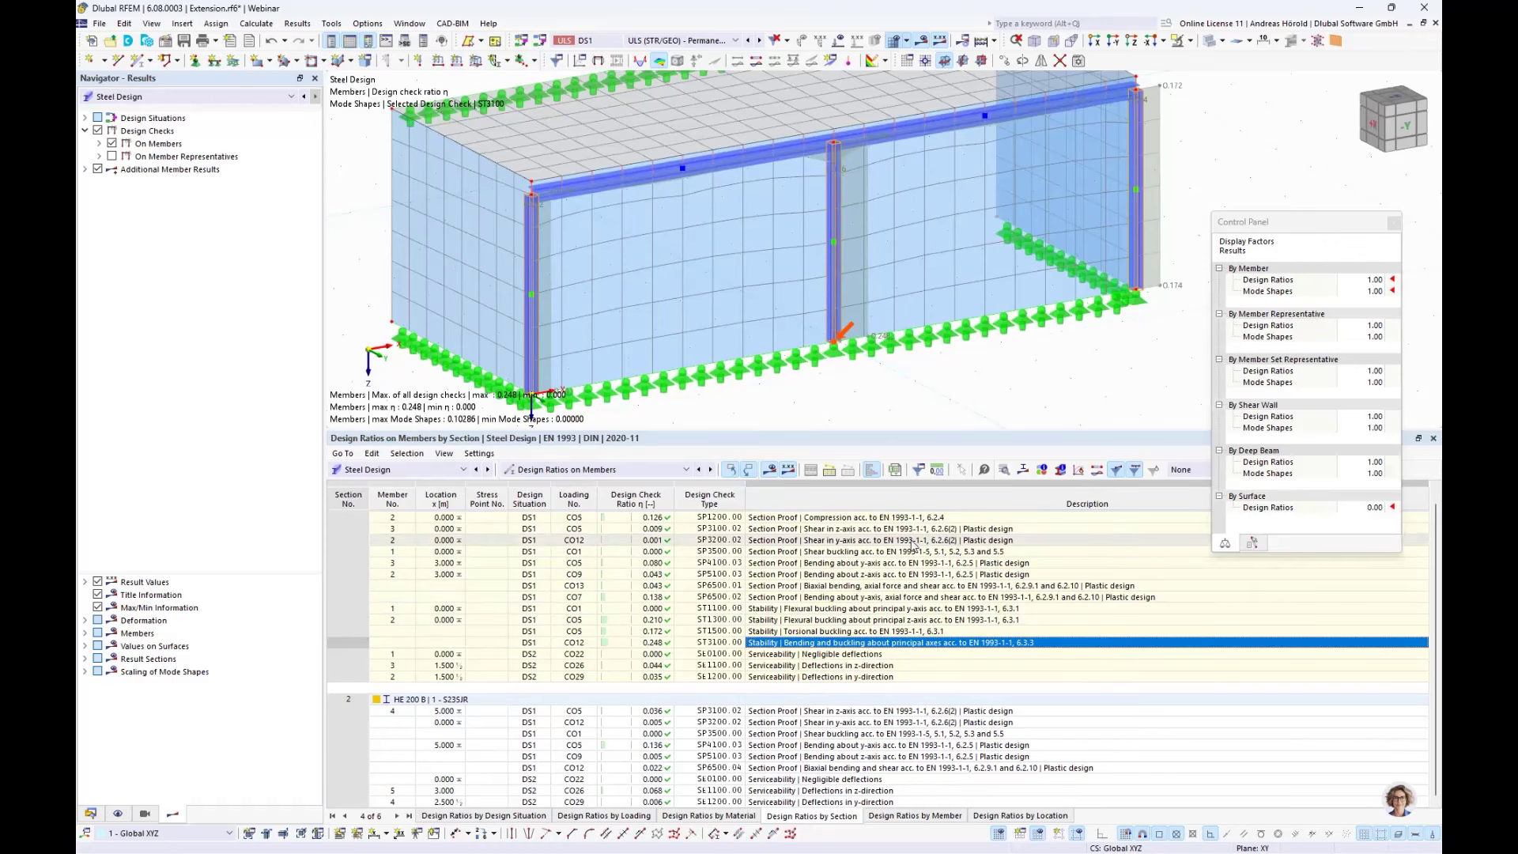
click(1004, 470)
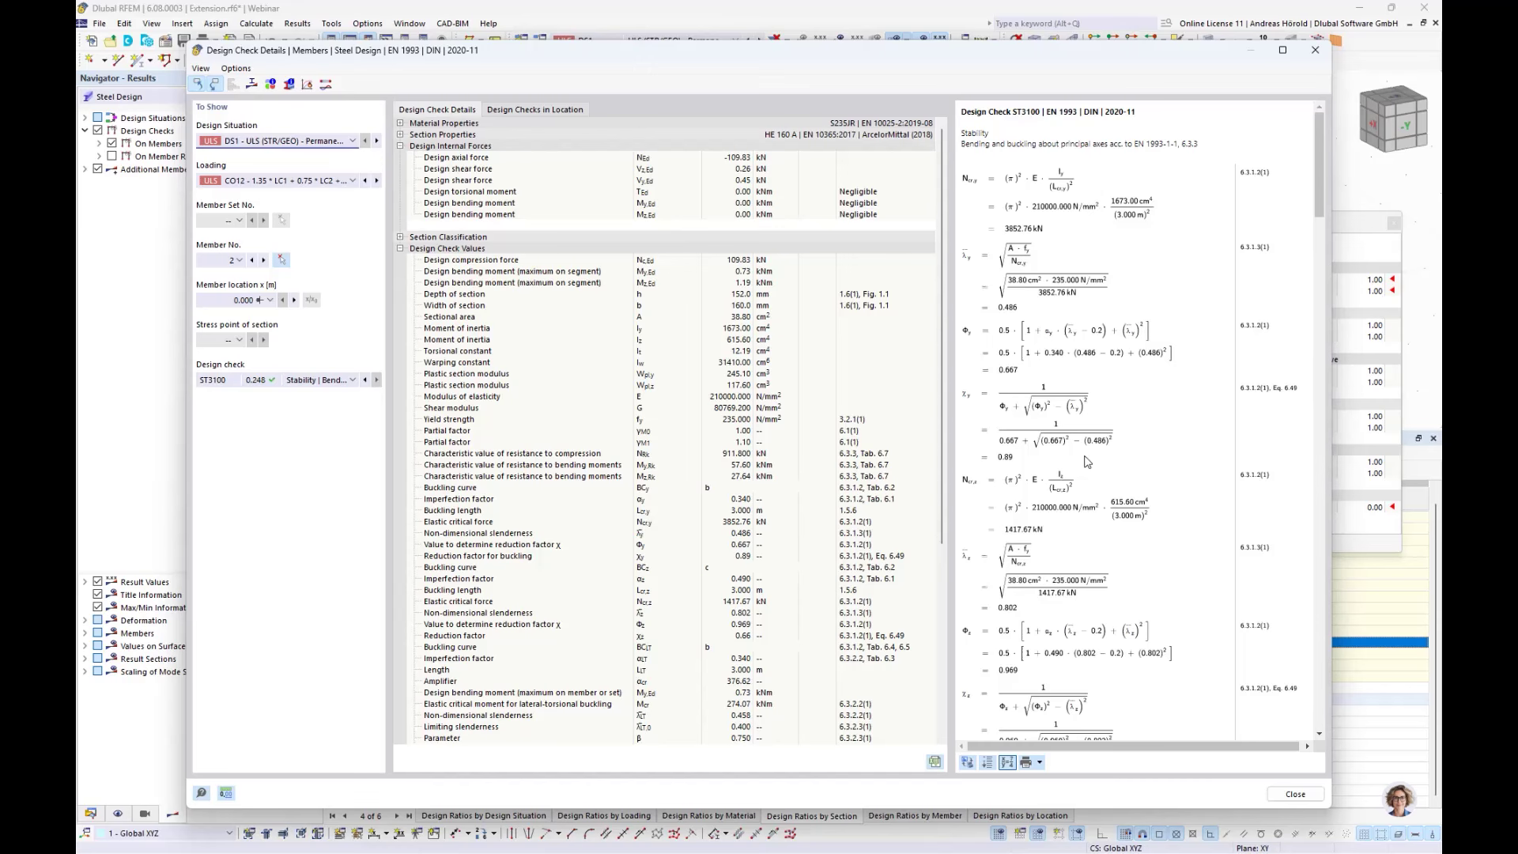
scroll(1085, 461, down, 3)
scroll(1085, 462, up, 3)
scroll(1258, 444, down, 7)
scroll(1258, 444, down, 1)
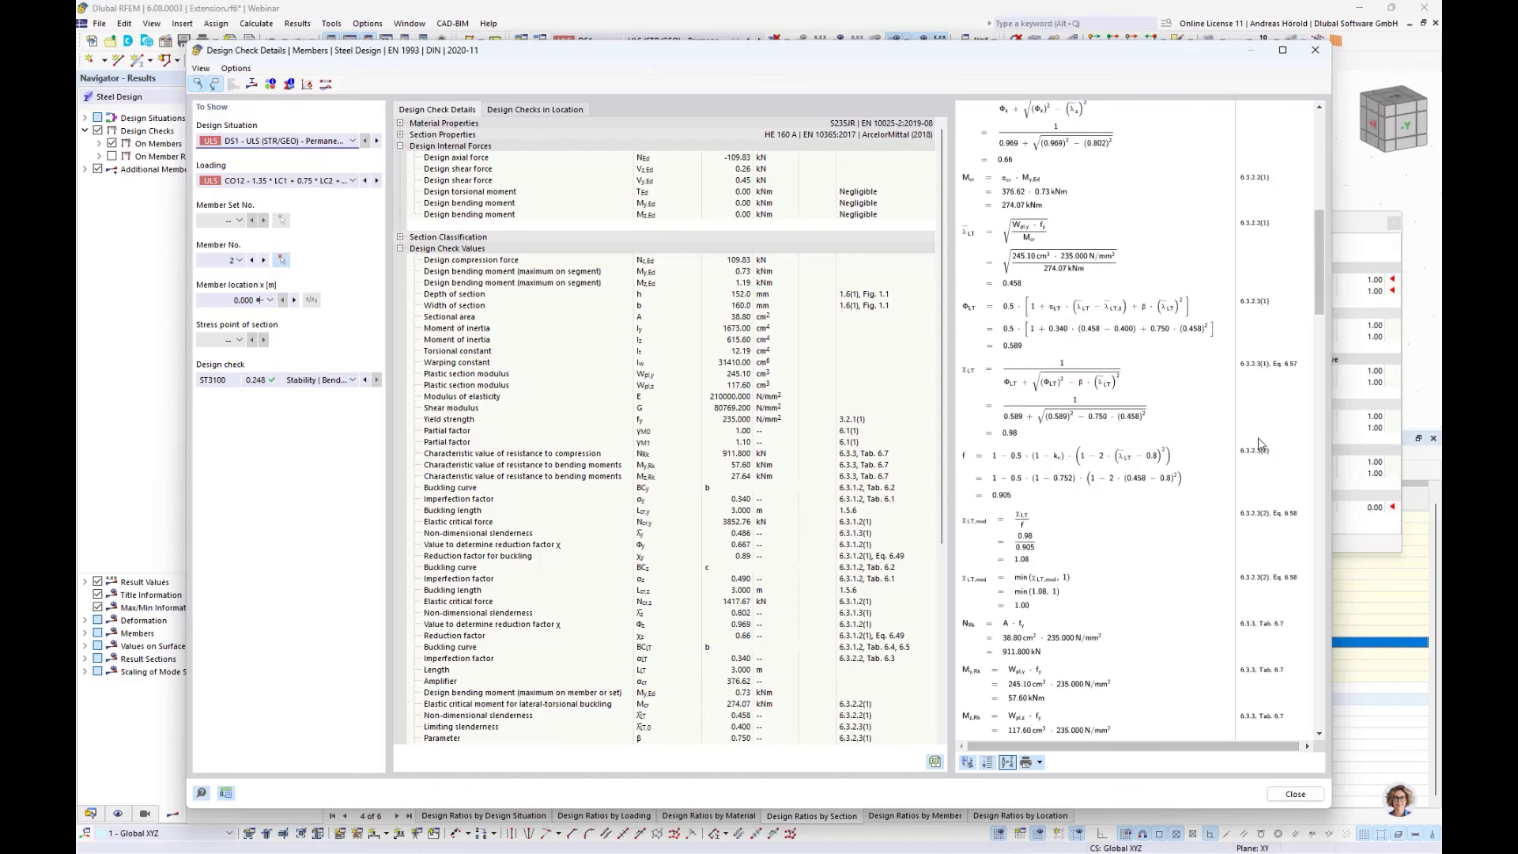
scroll(1258, 444, down, 15)
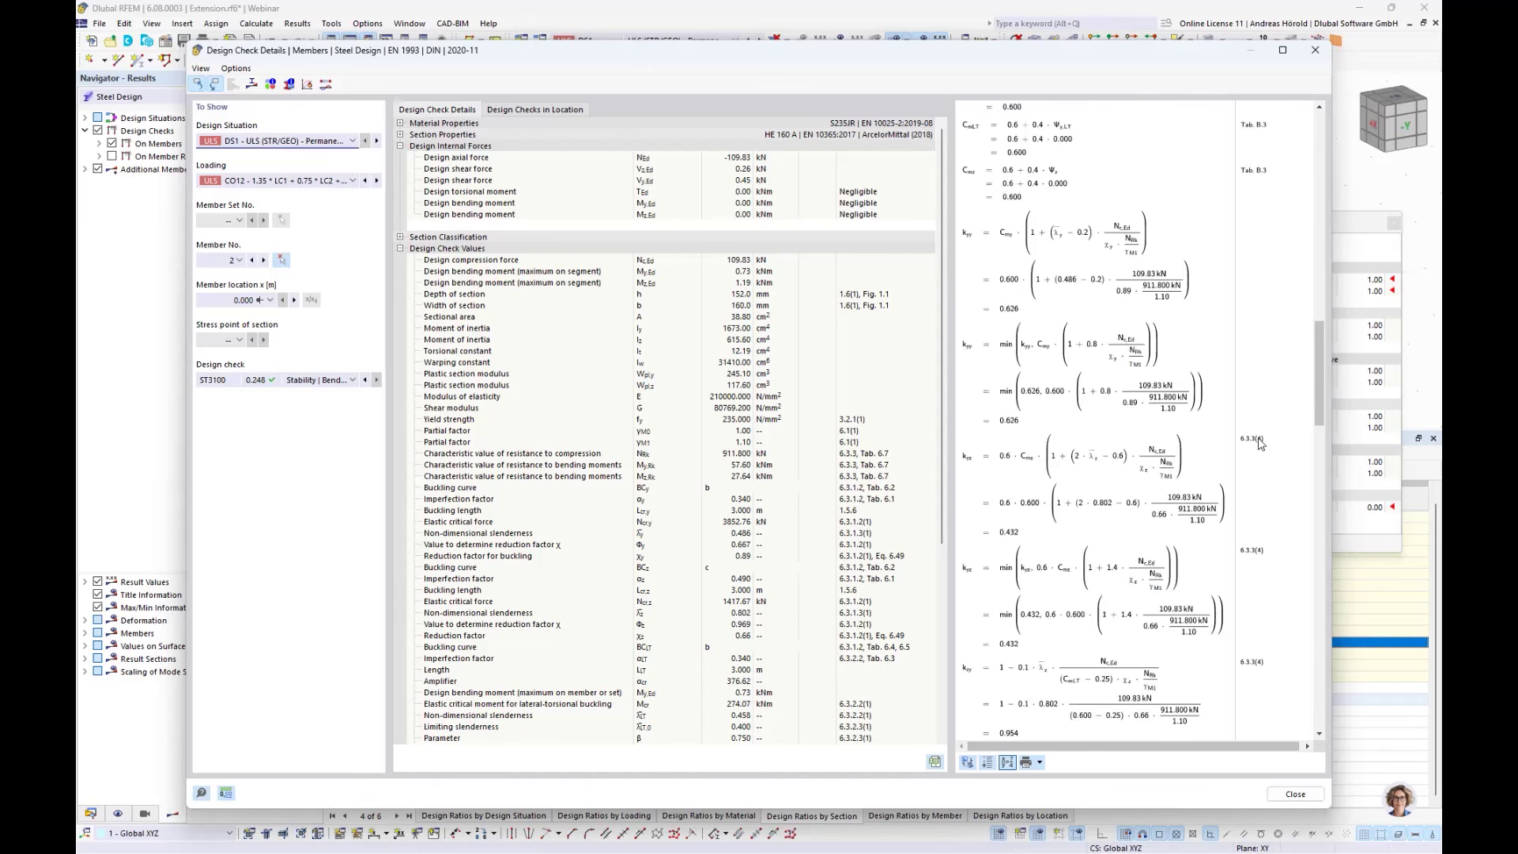
scroll(1258, 444, up, 20)
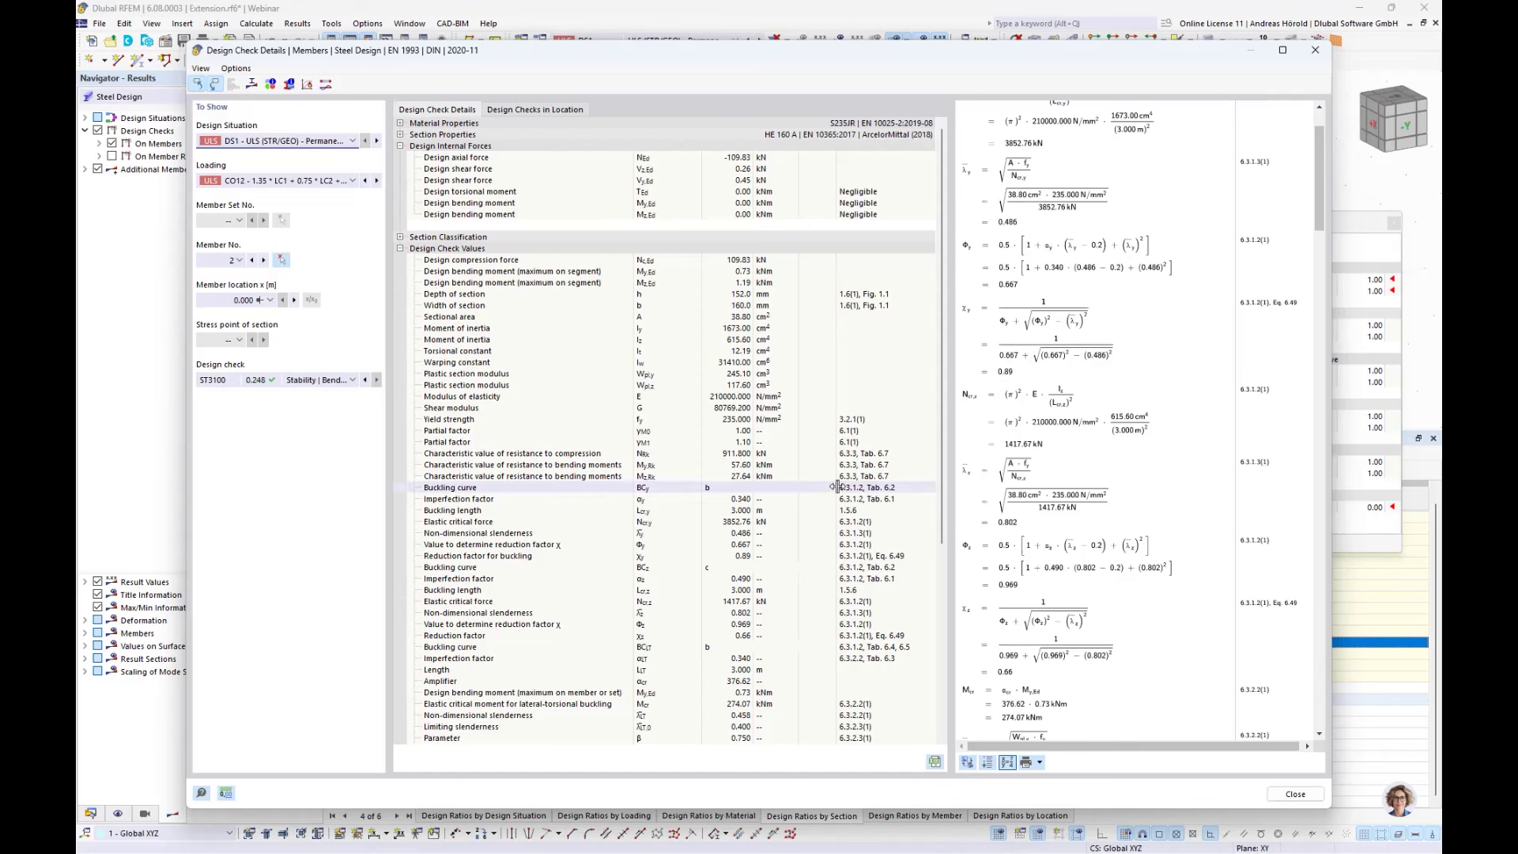
click(1040, 764)
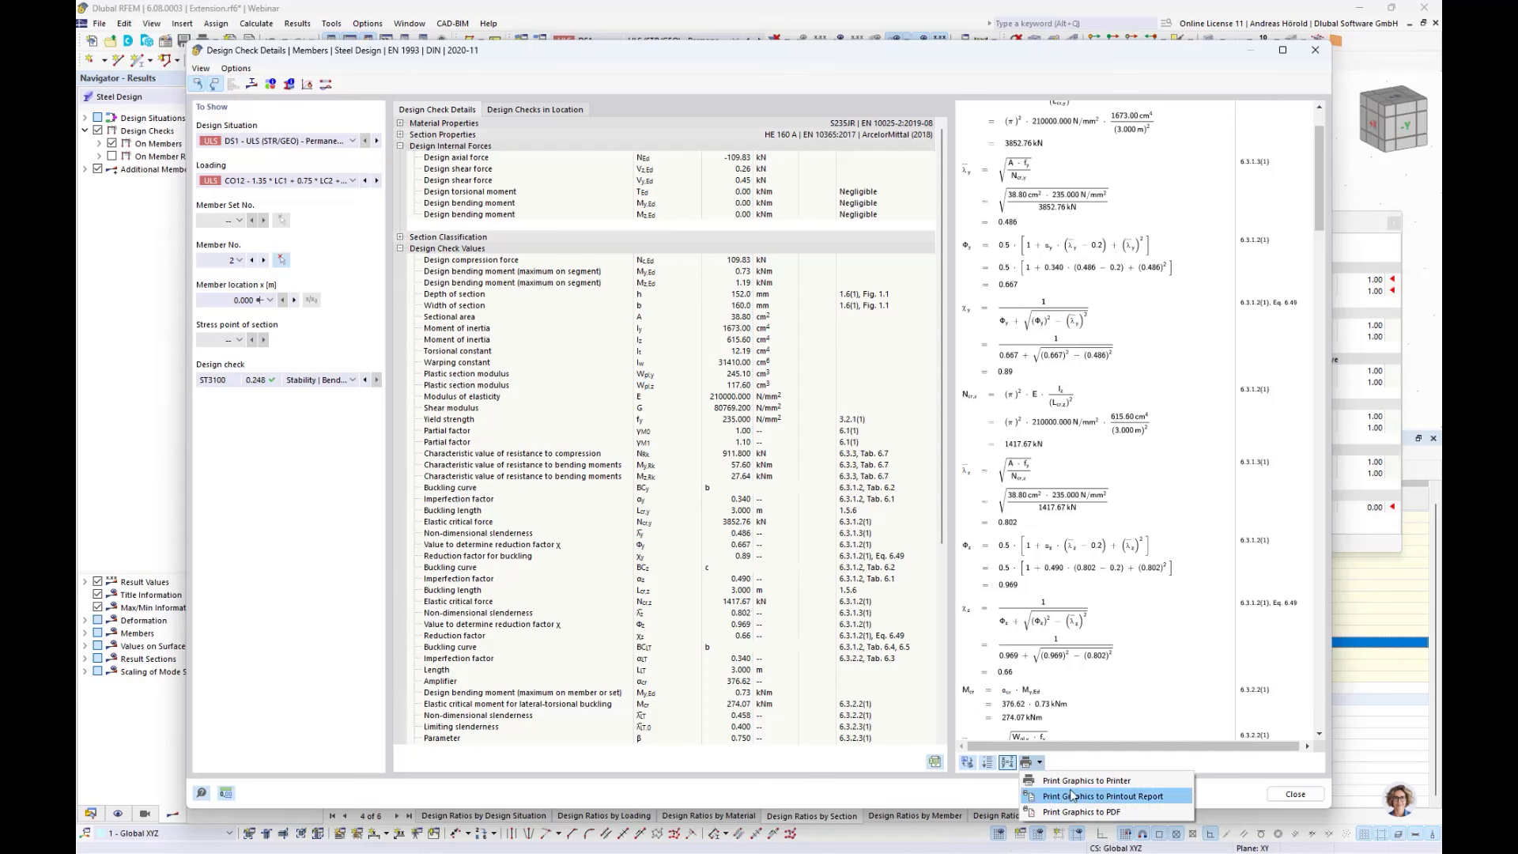
click(1087, 545)
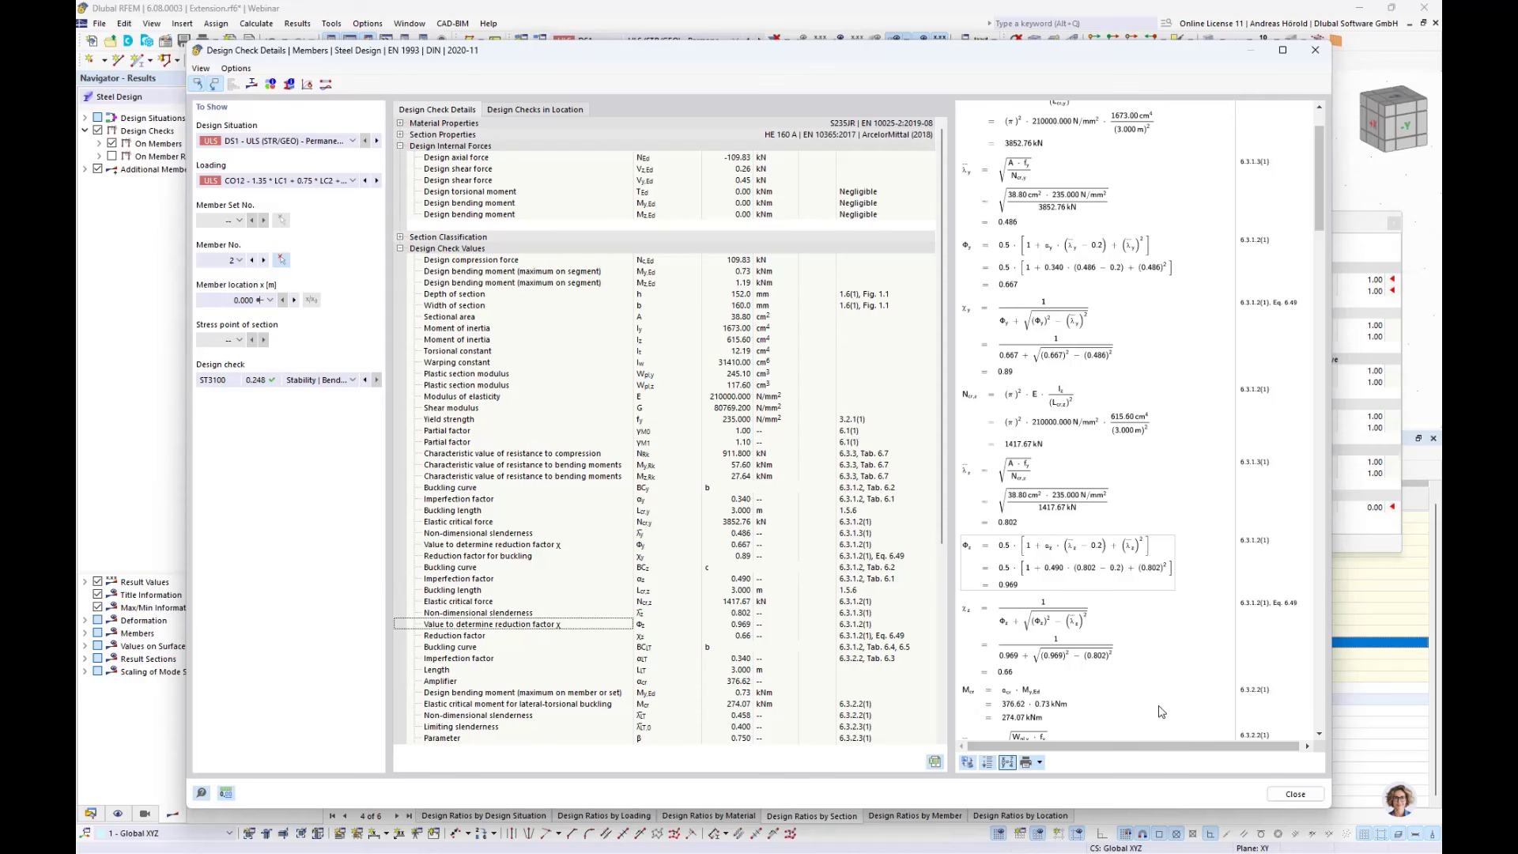
- View the section result diagrams of the ST3100 check as design ratio, stresses and unit stresses, and close them
click(250, 85)
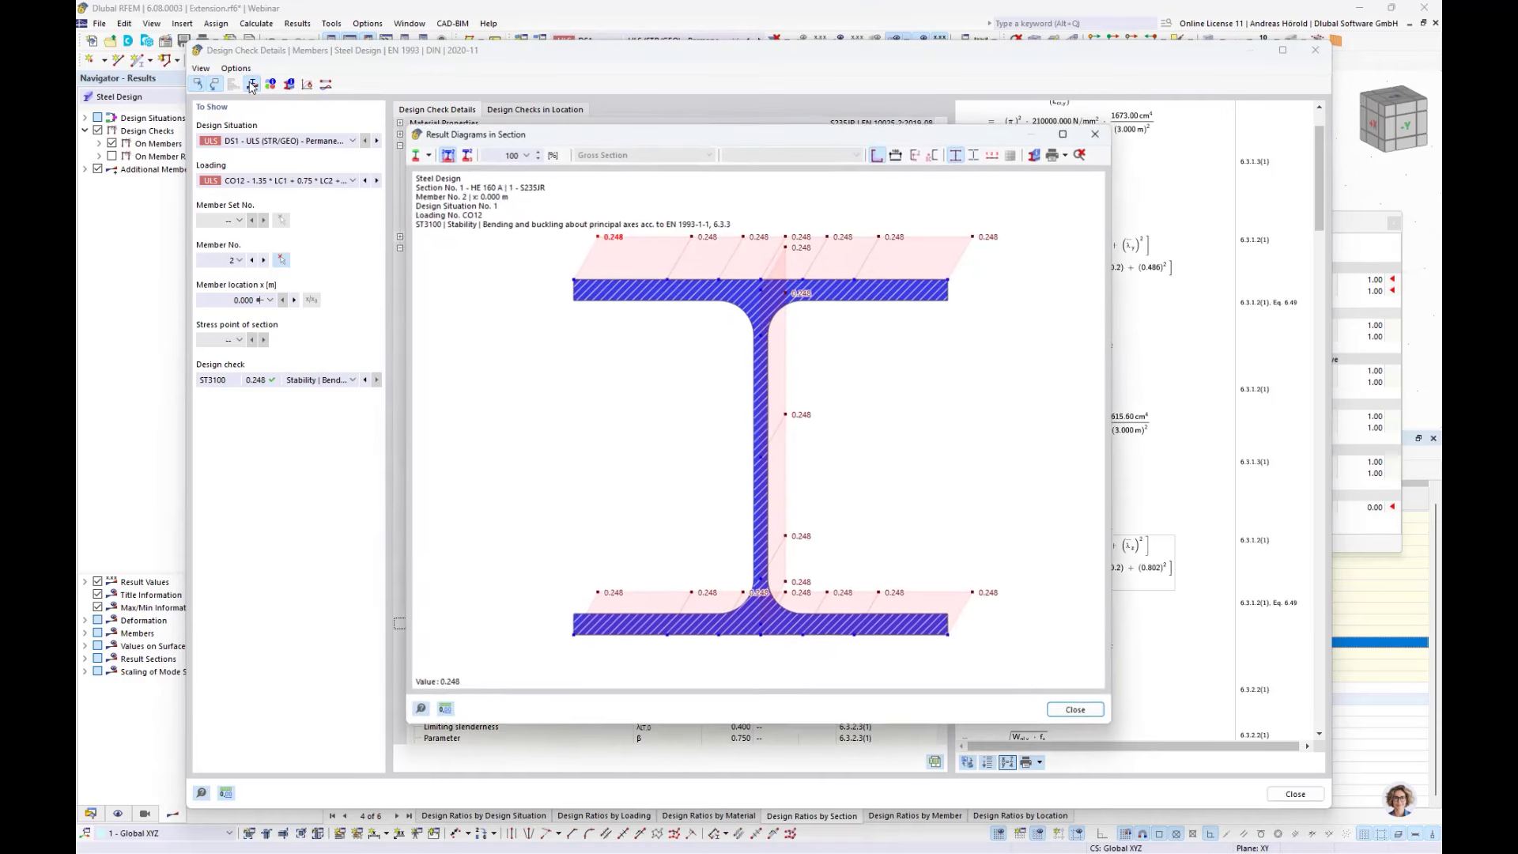
click(427, 153)
click(437, 195)
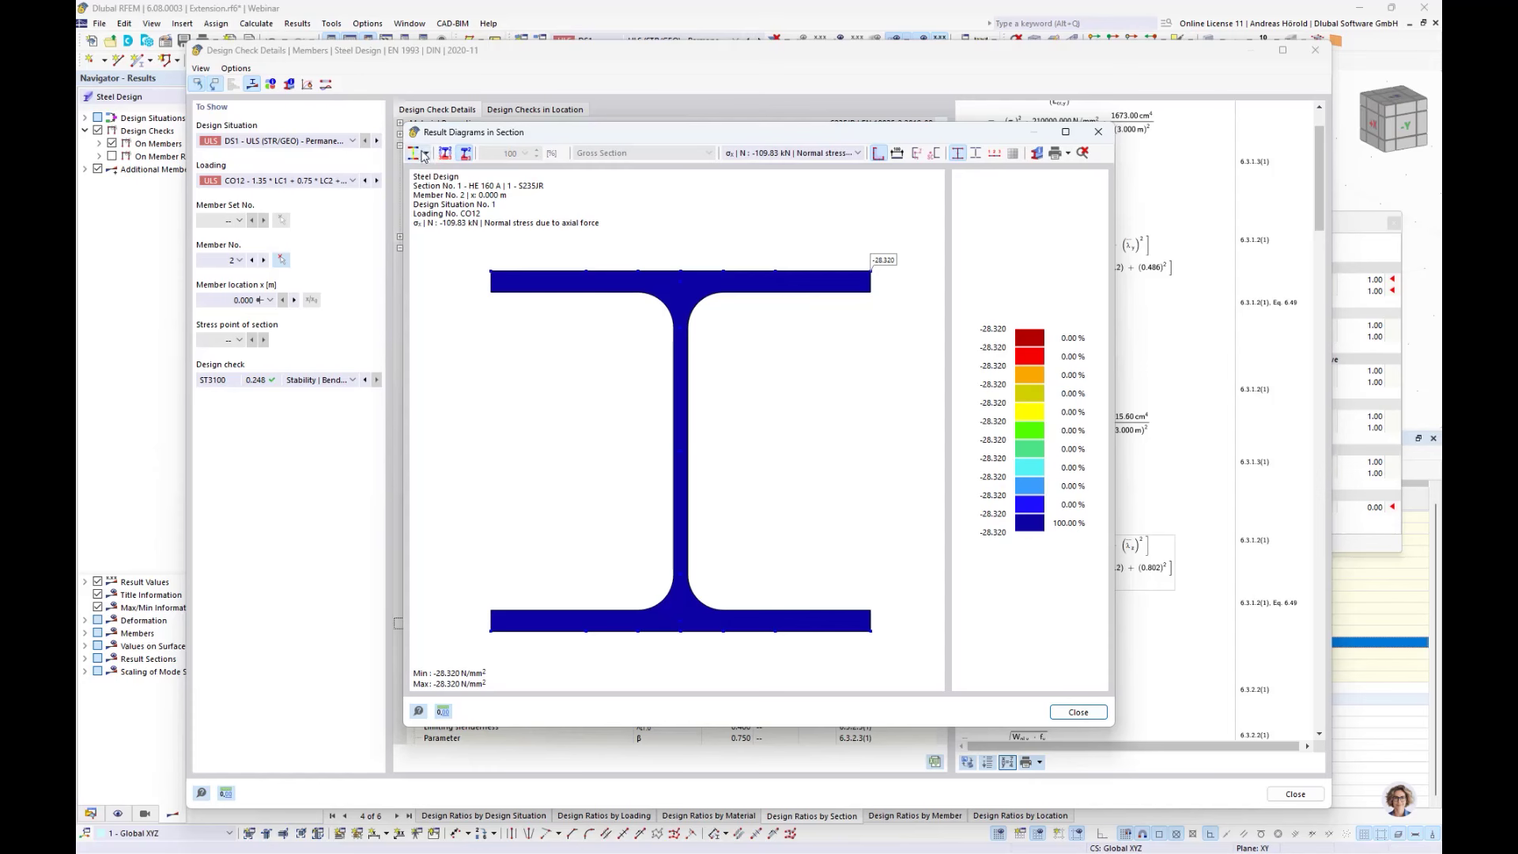
click(426, 153)
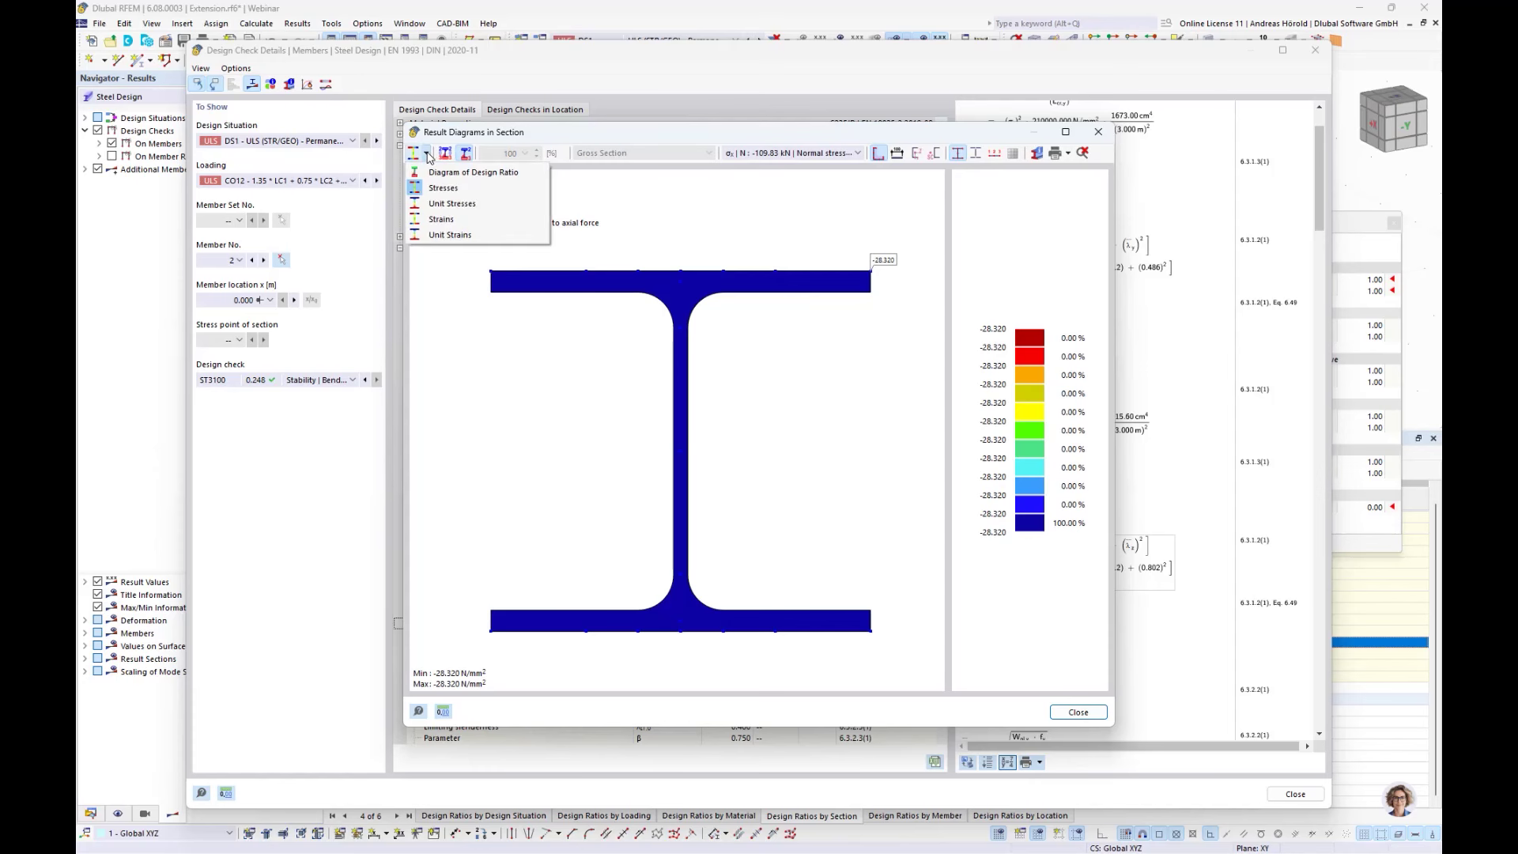
click(433, 207)
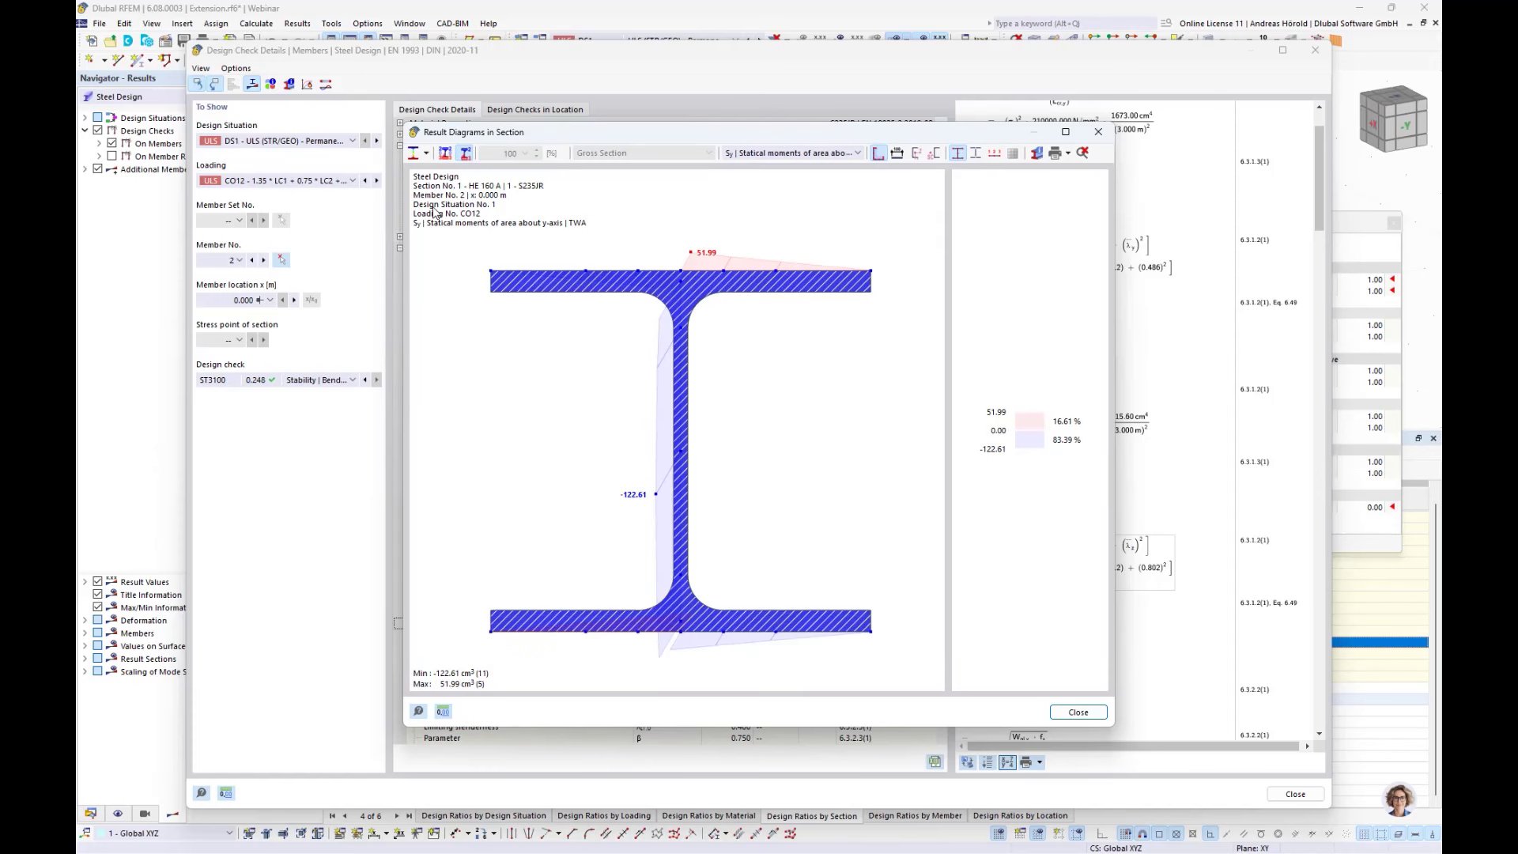
click(1095, 133)
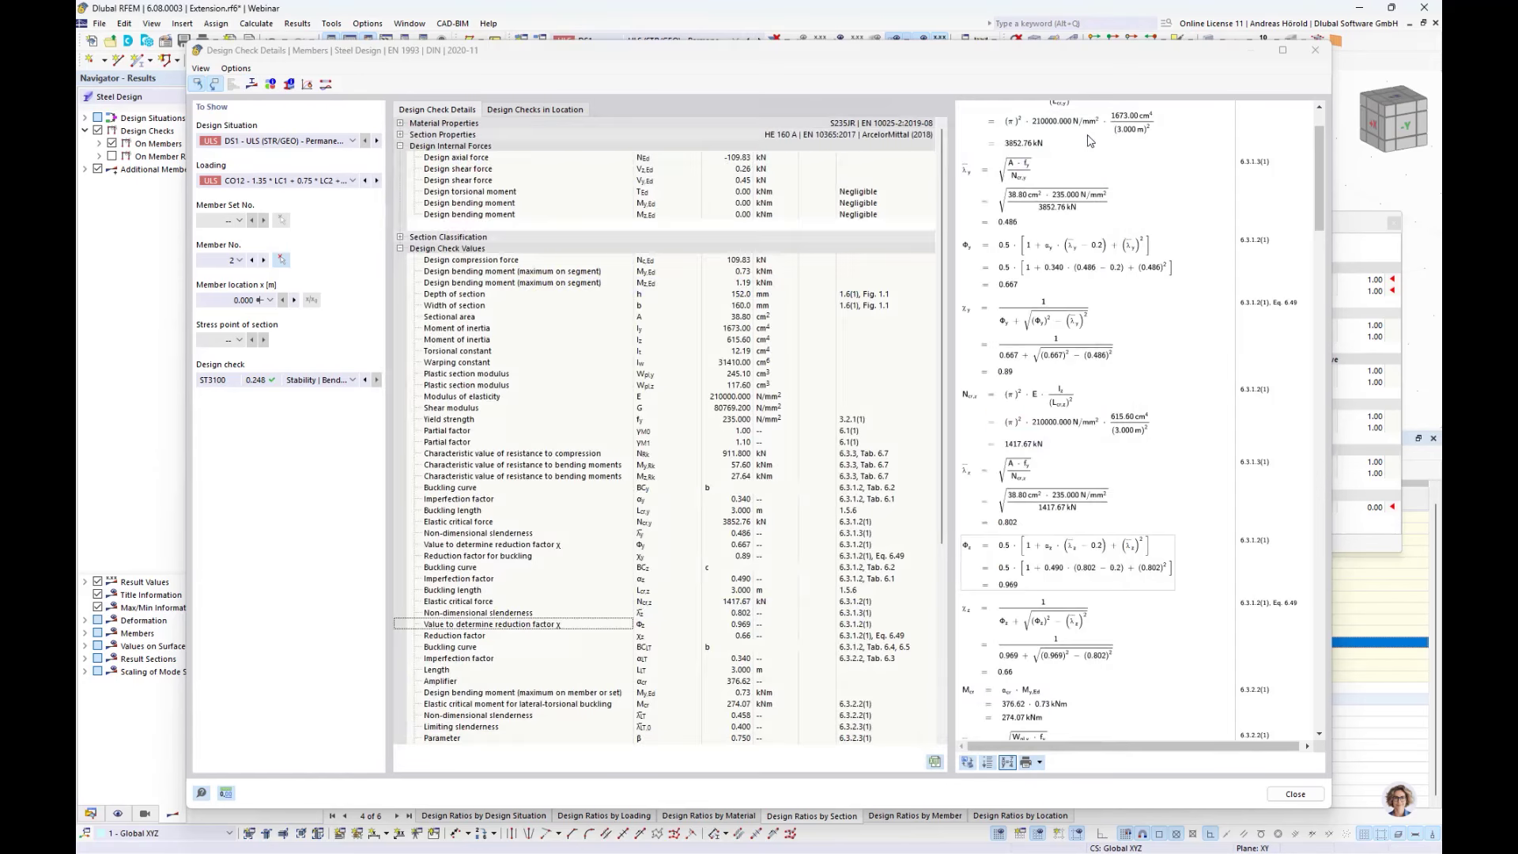
- Inspect the HE 160 A section values and its web and flange subpanels, and close the section information and design check details
click(288, 85)
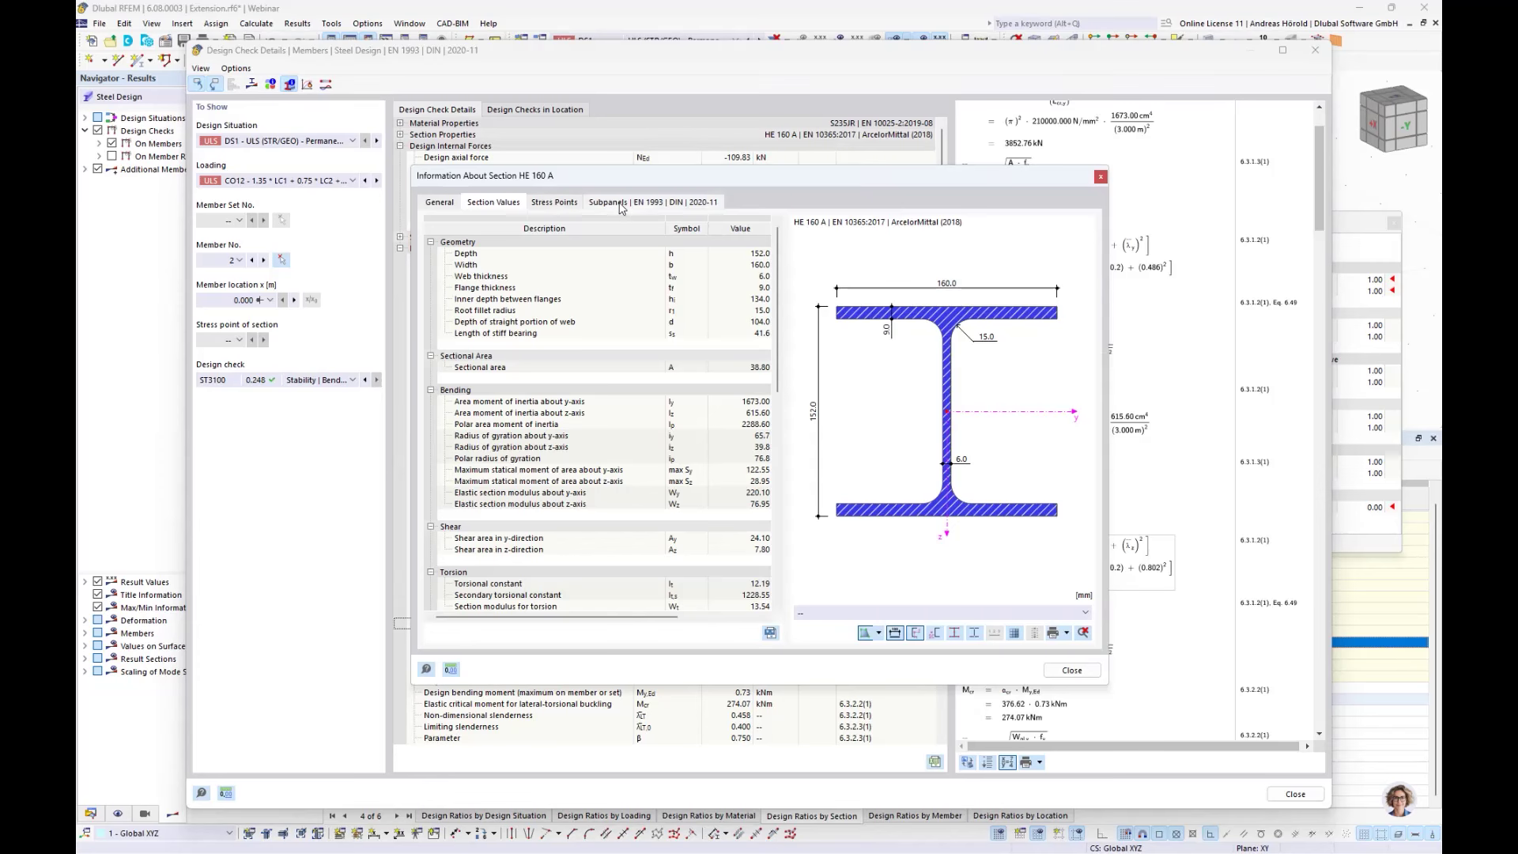
click(621, 202)
click(585, 289)
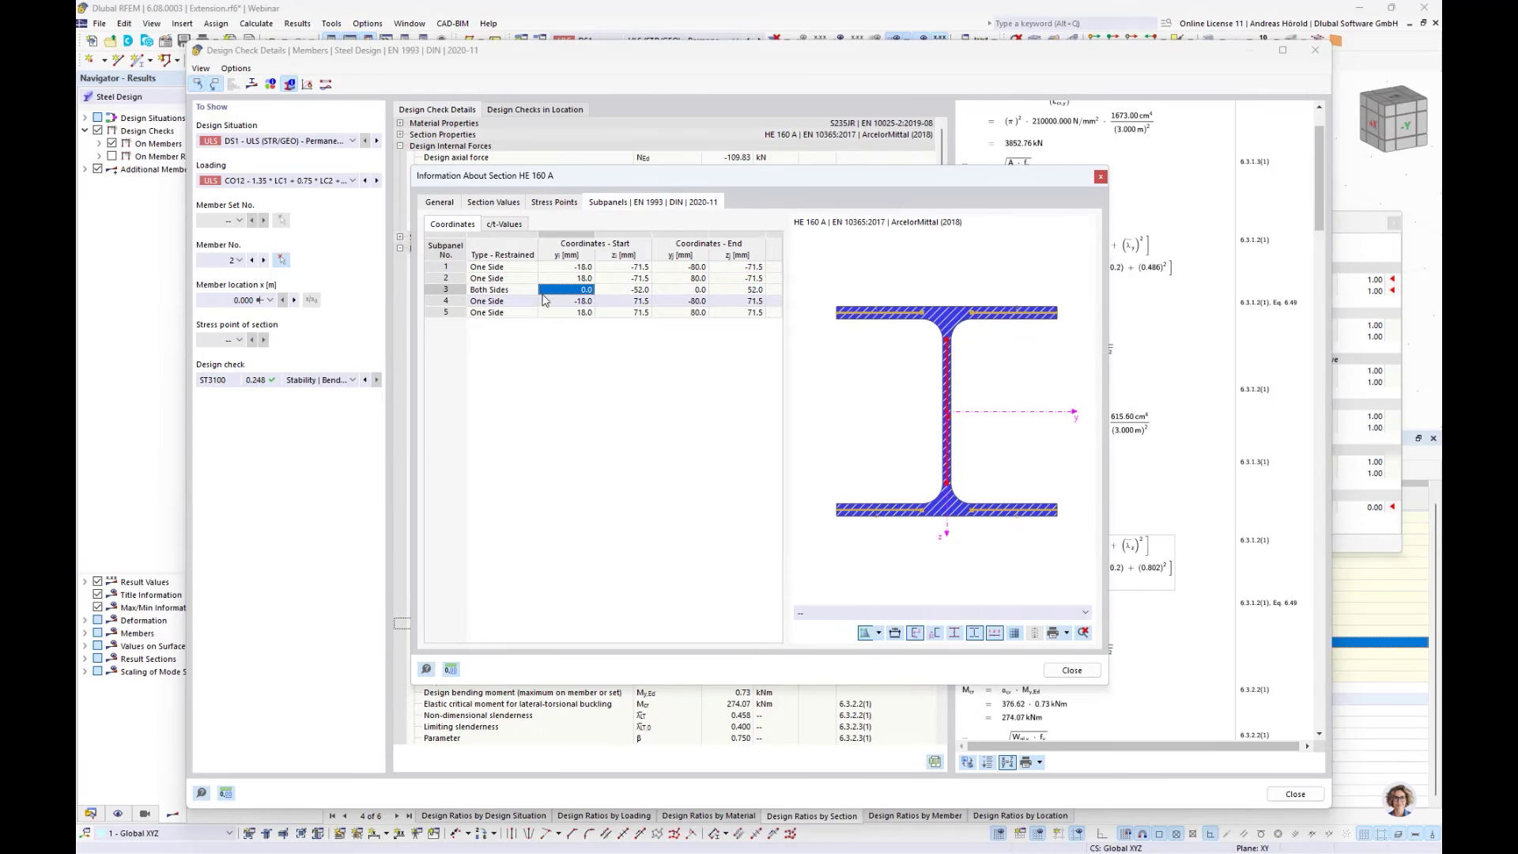
click(581, 278)
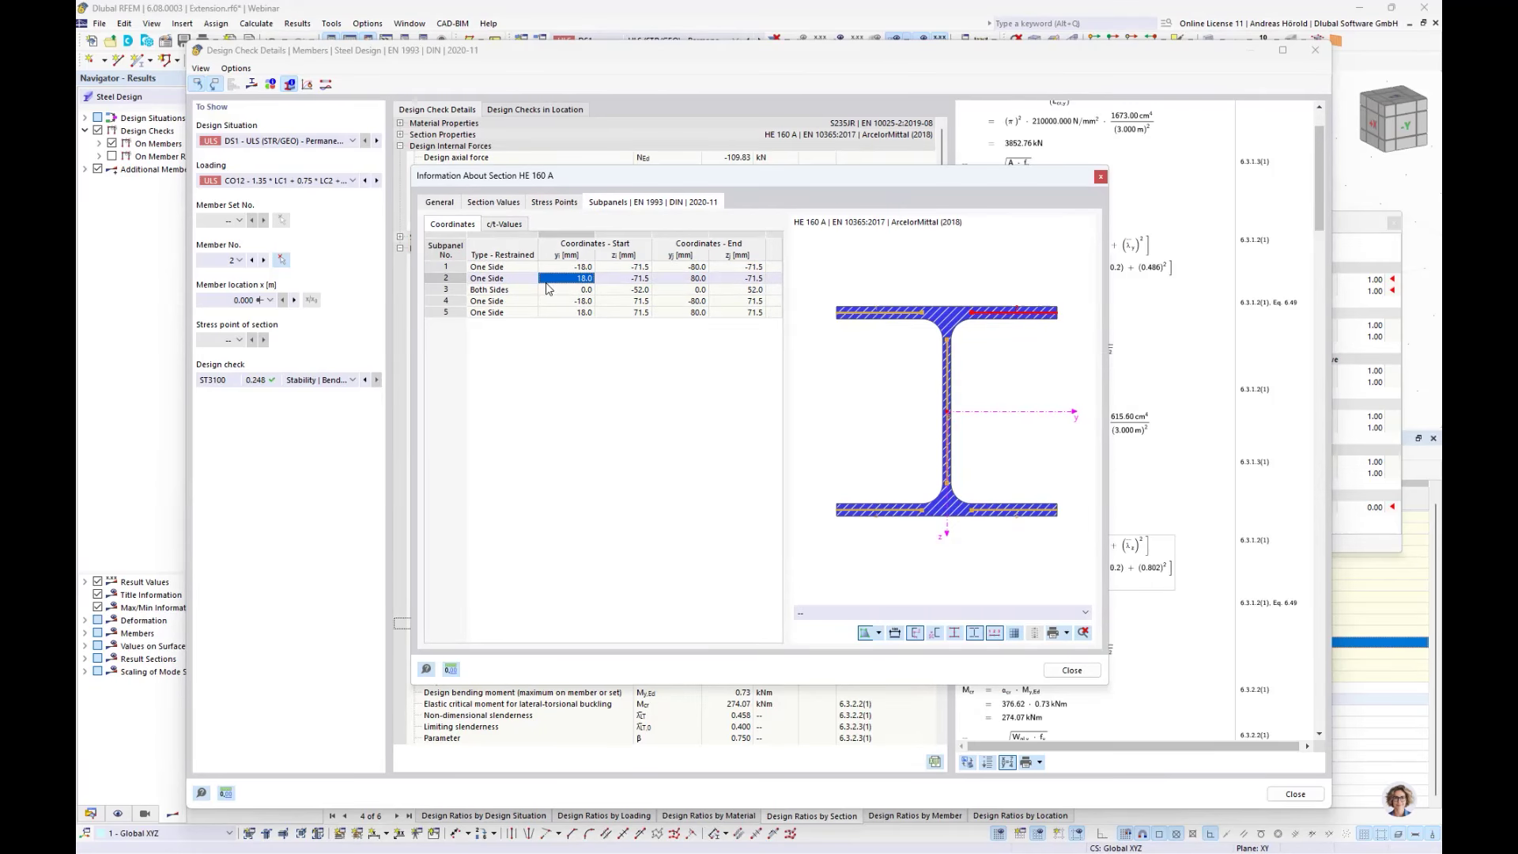
click(1067, 669)
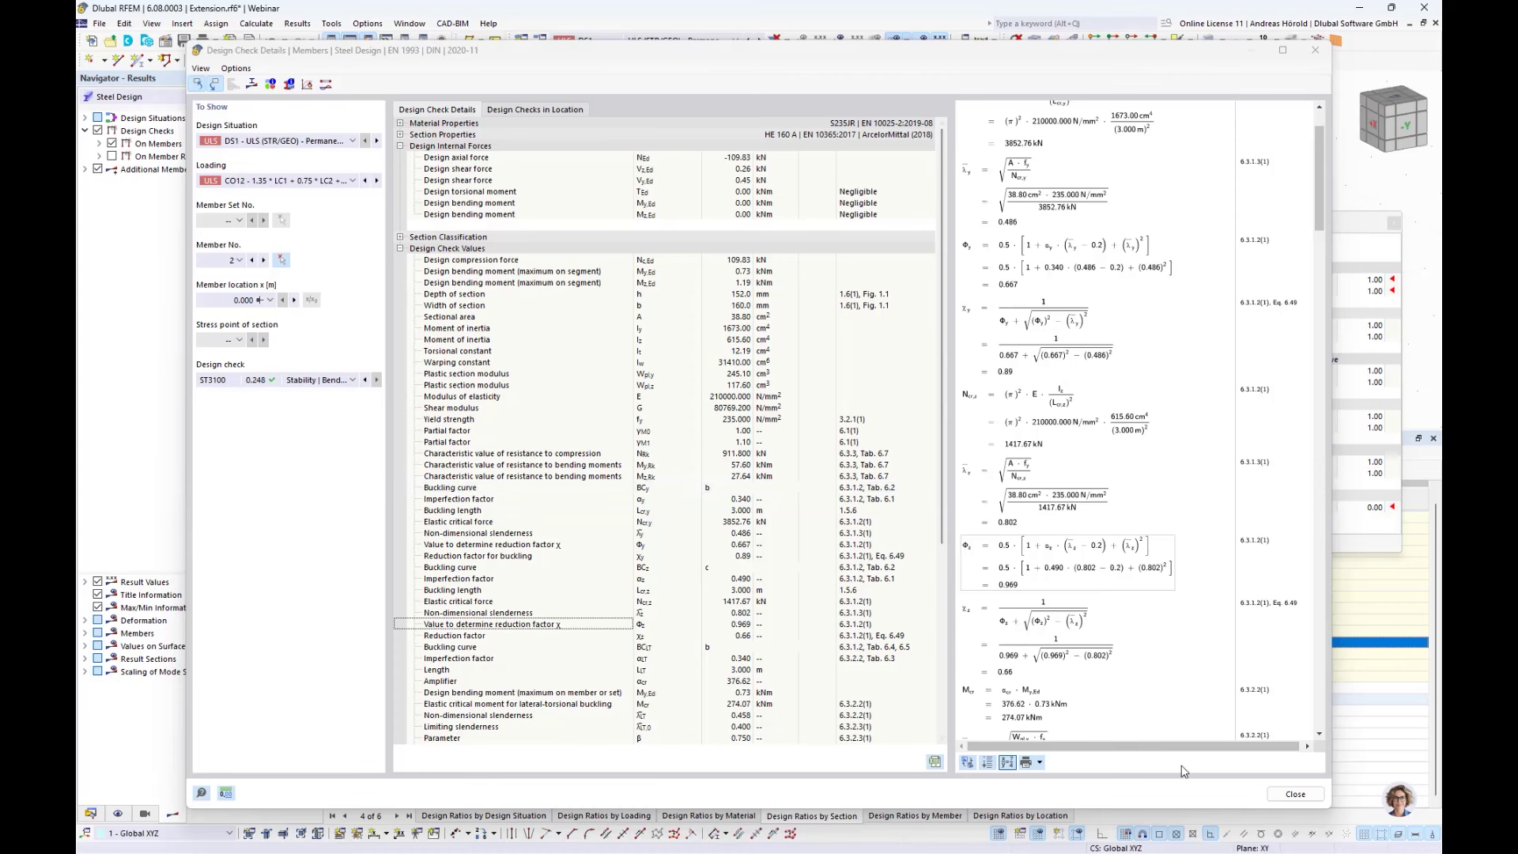
click(1294, 794)
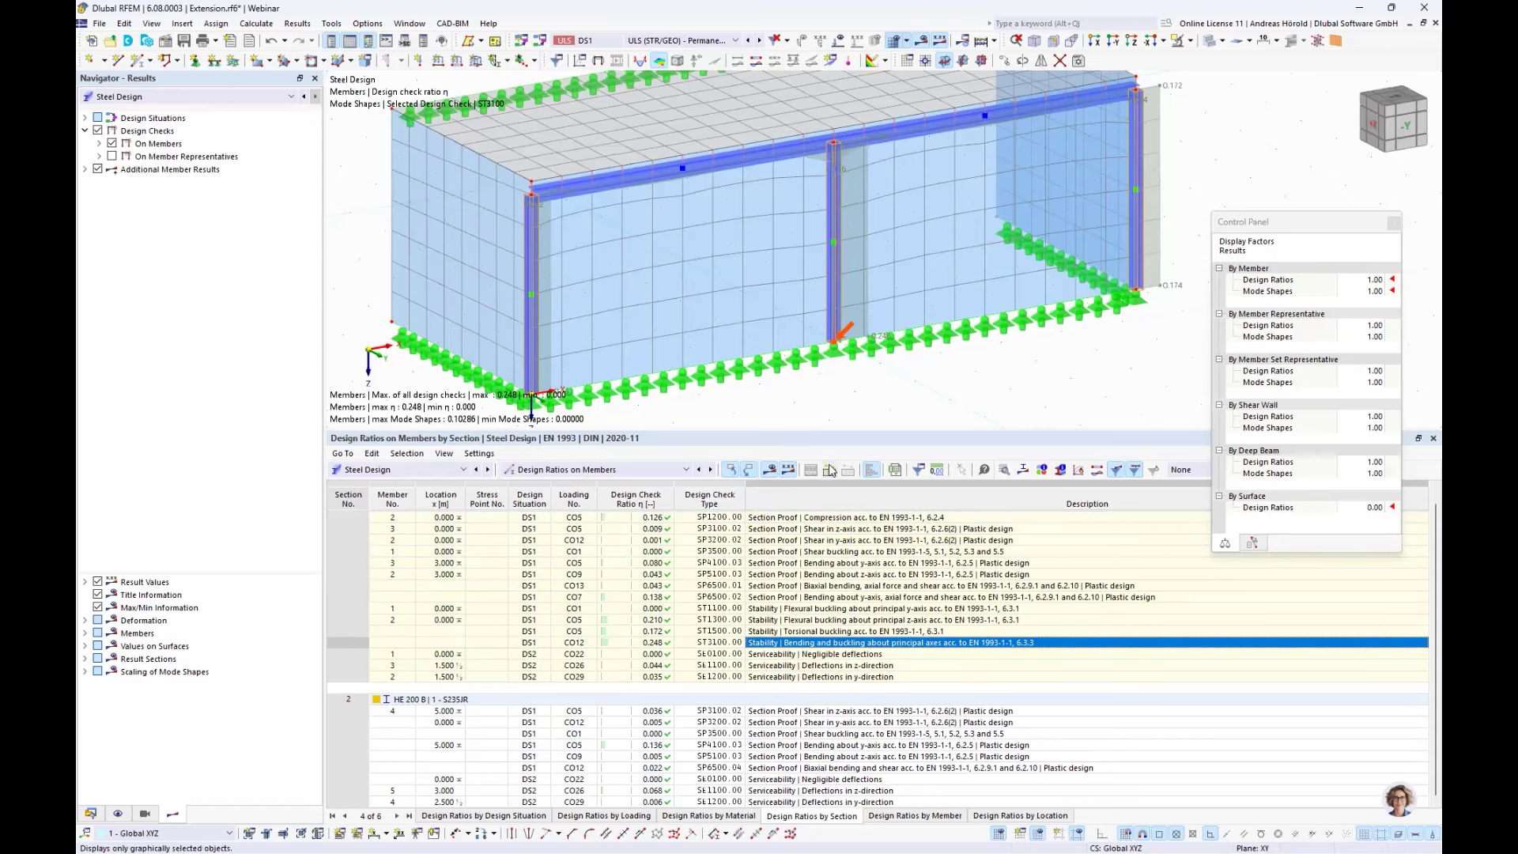
- In the Steel Design input data, set the HE 160 A section to be optimized within the current HE A row for design
drag(842, 432, 845, 599)
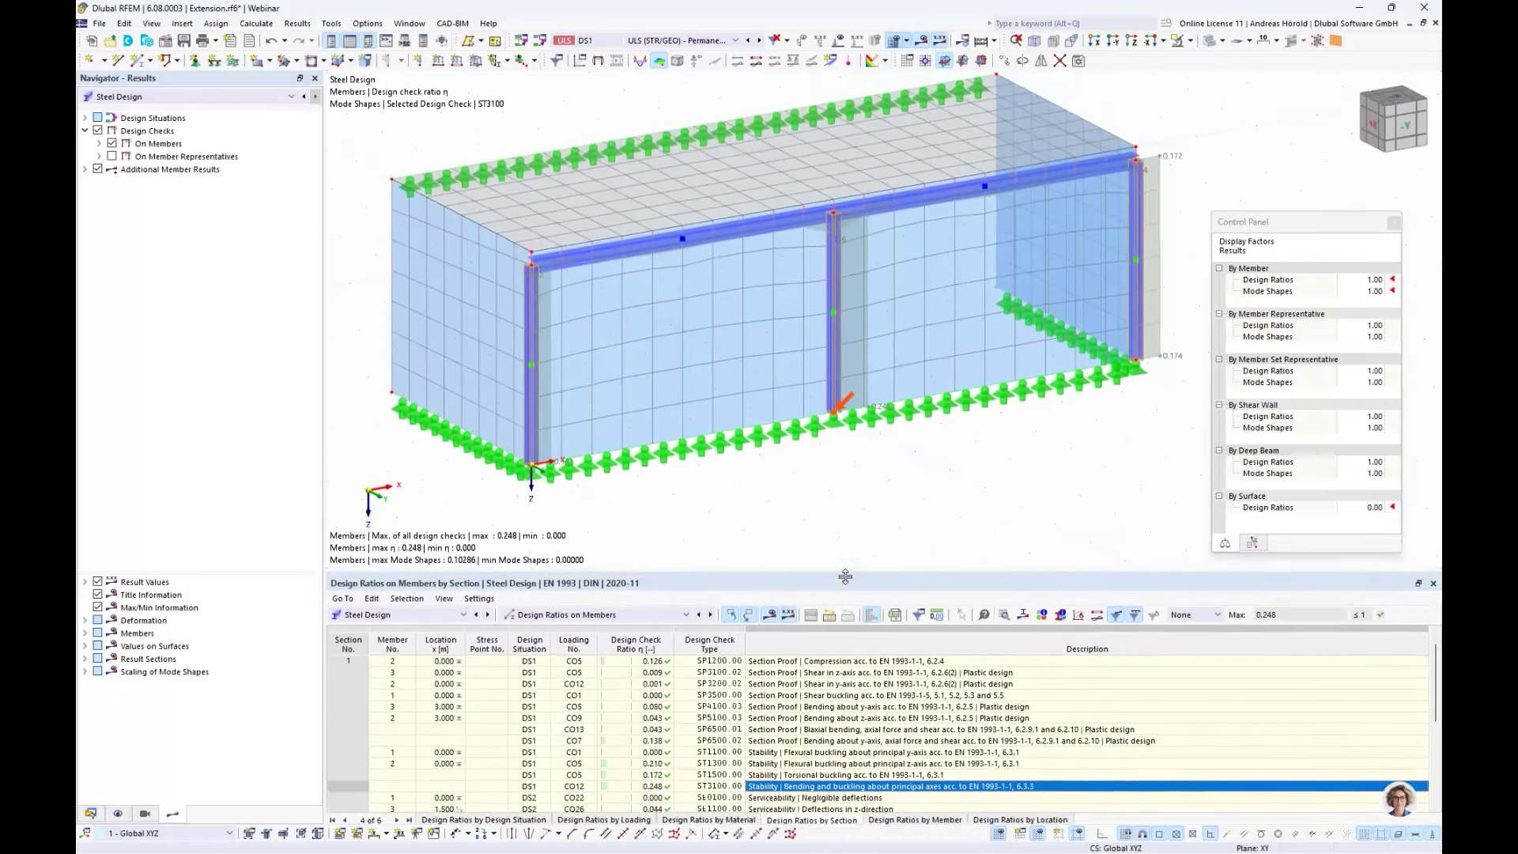
click(605, 618)
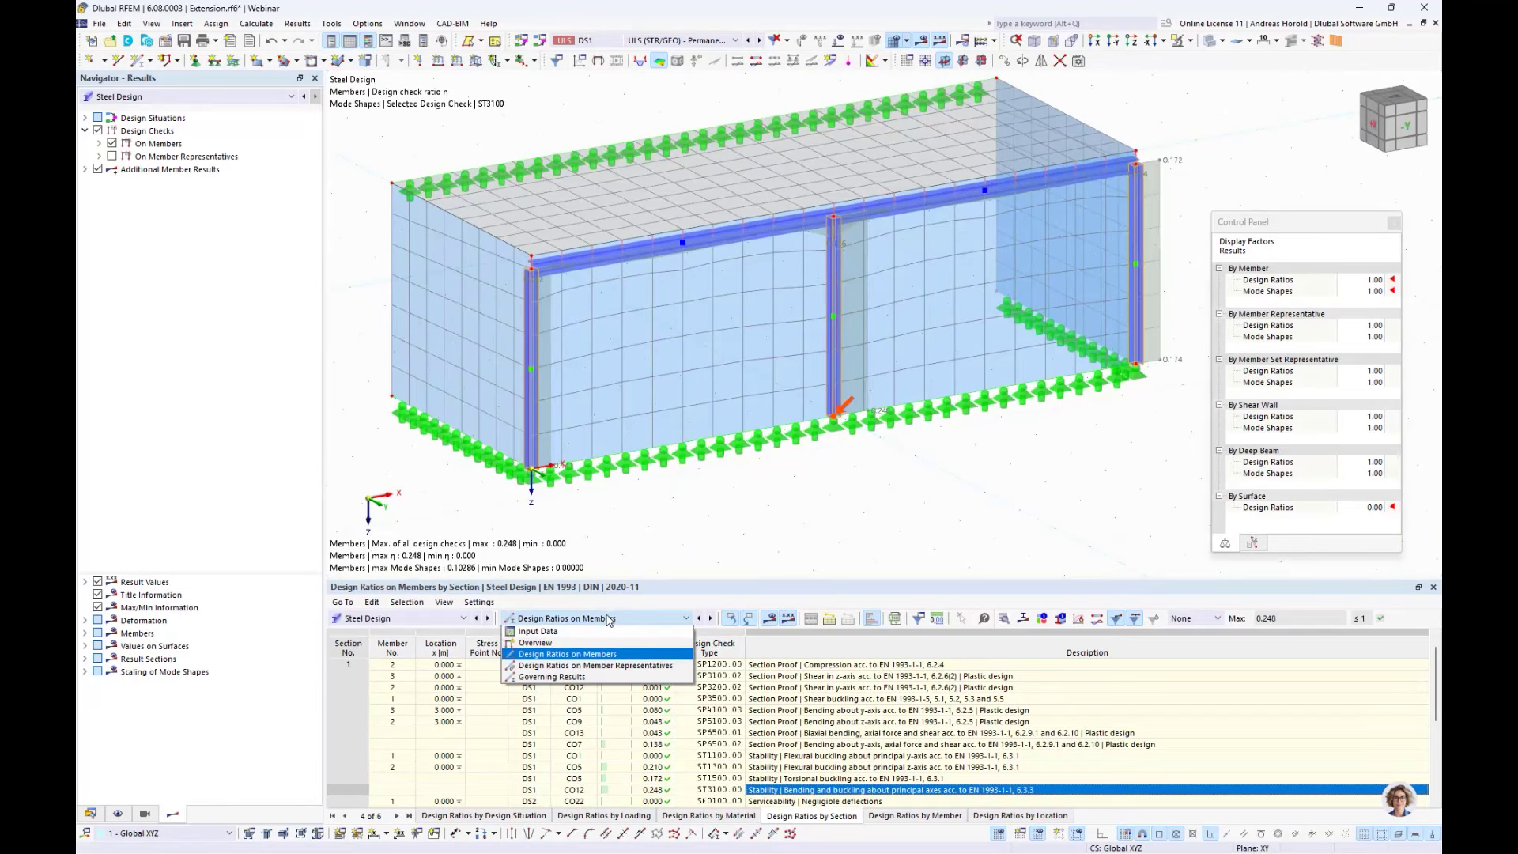
click(593, 631)
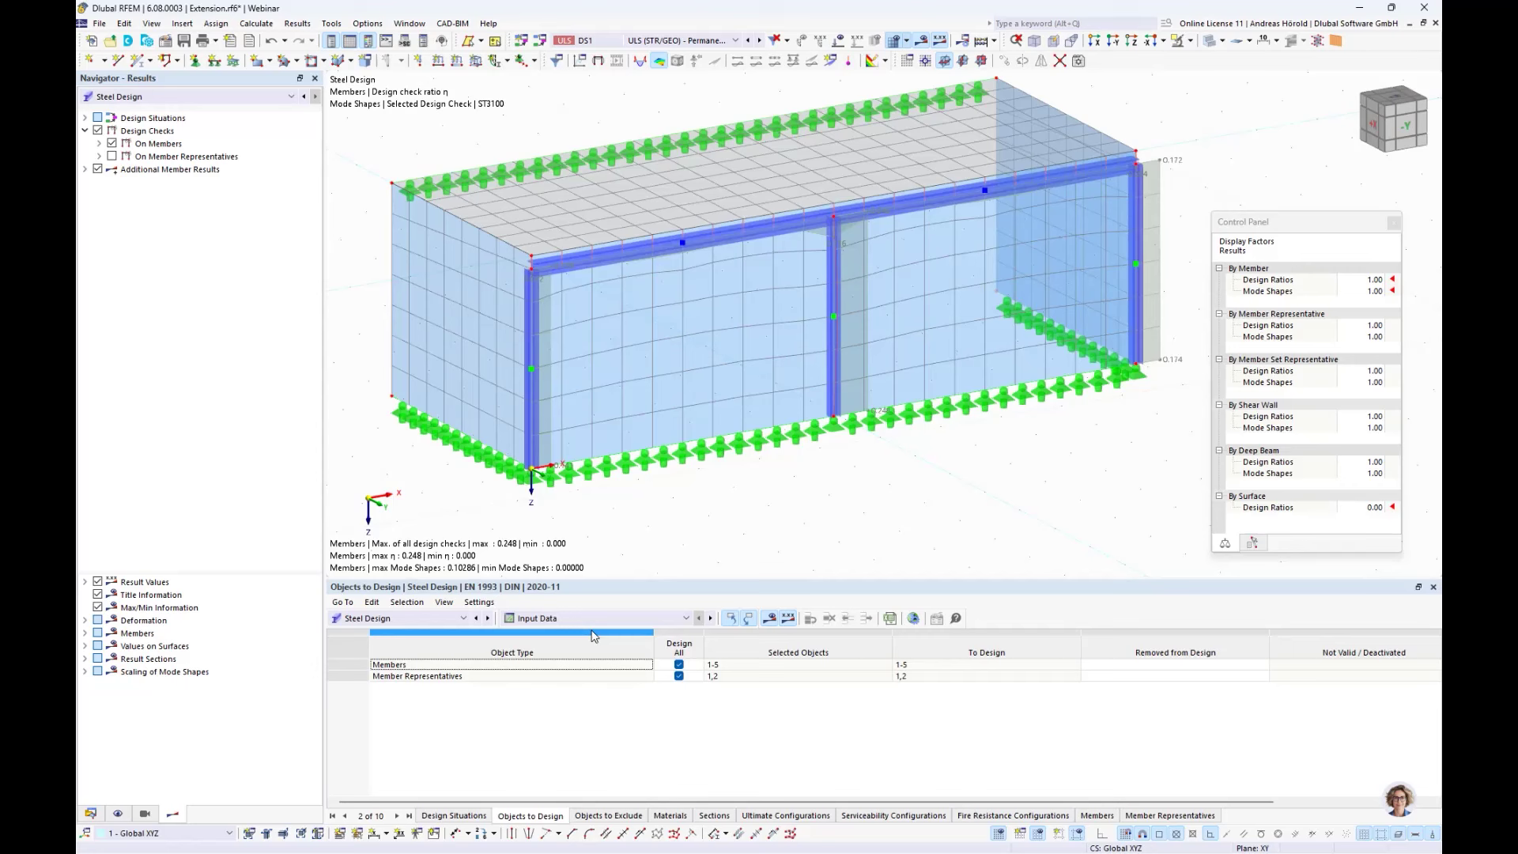
click(716, 814)
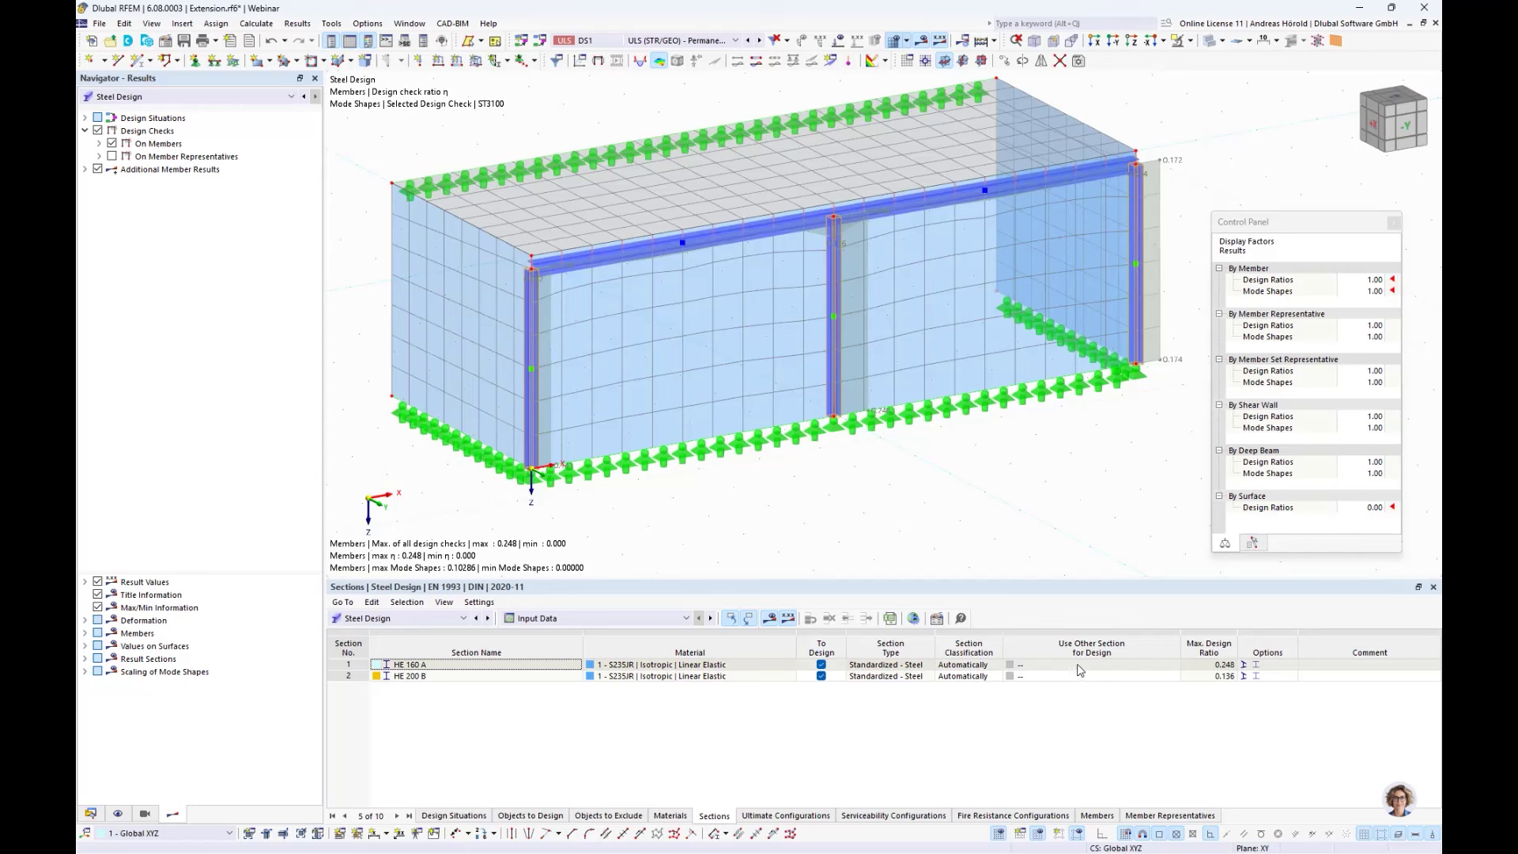
click(1157, 668)
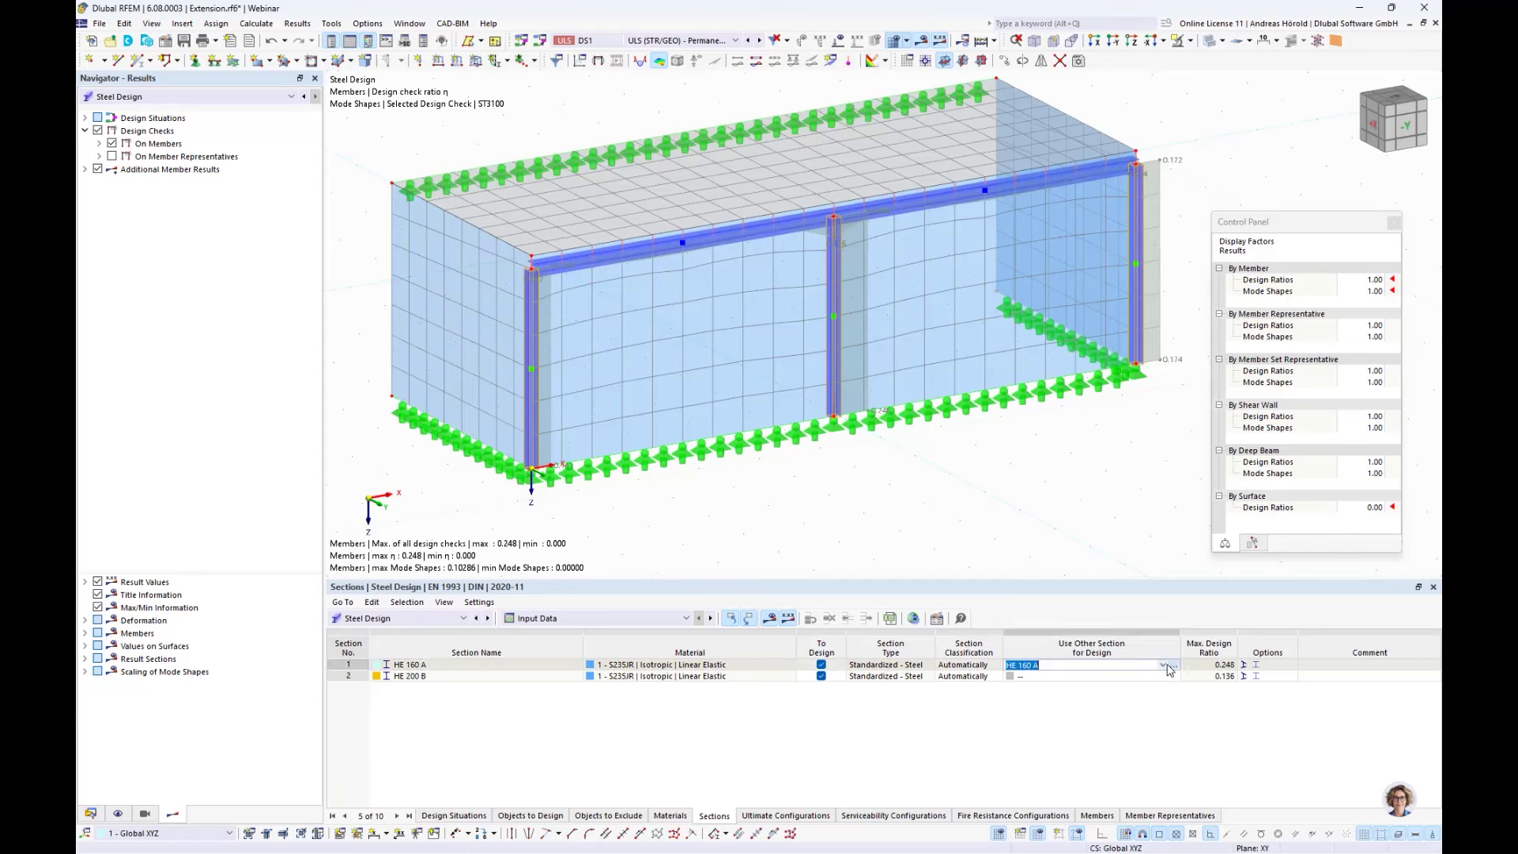
click(1161, 669)
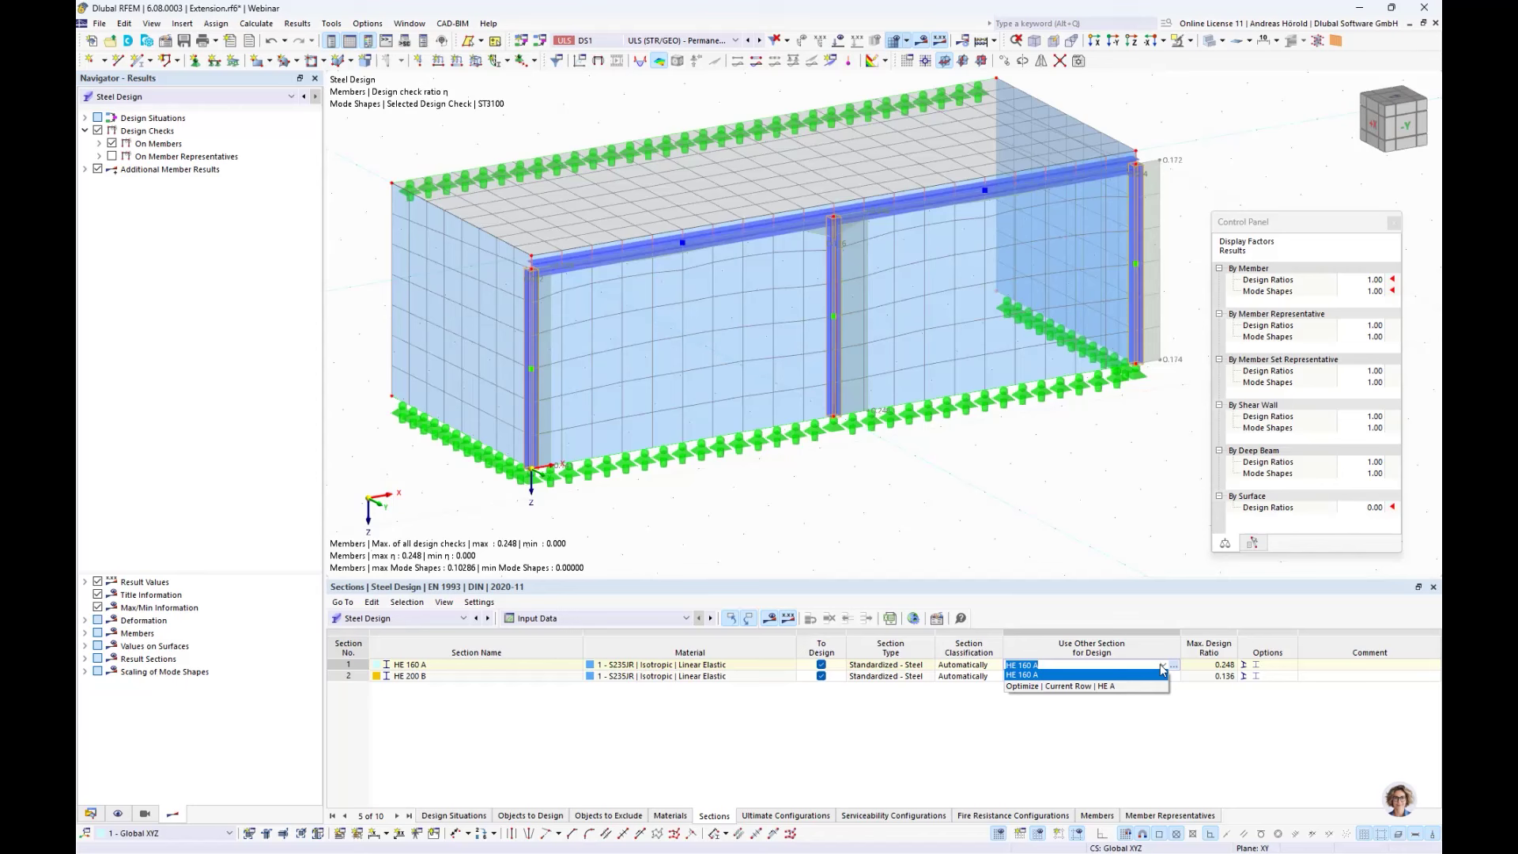
click(1126, 689)
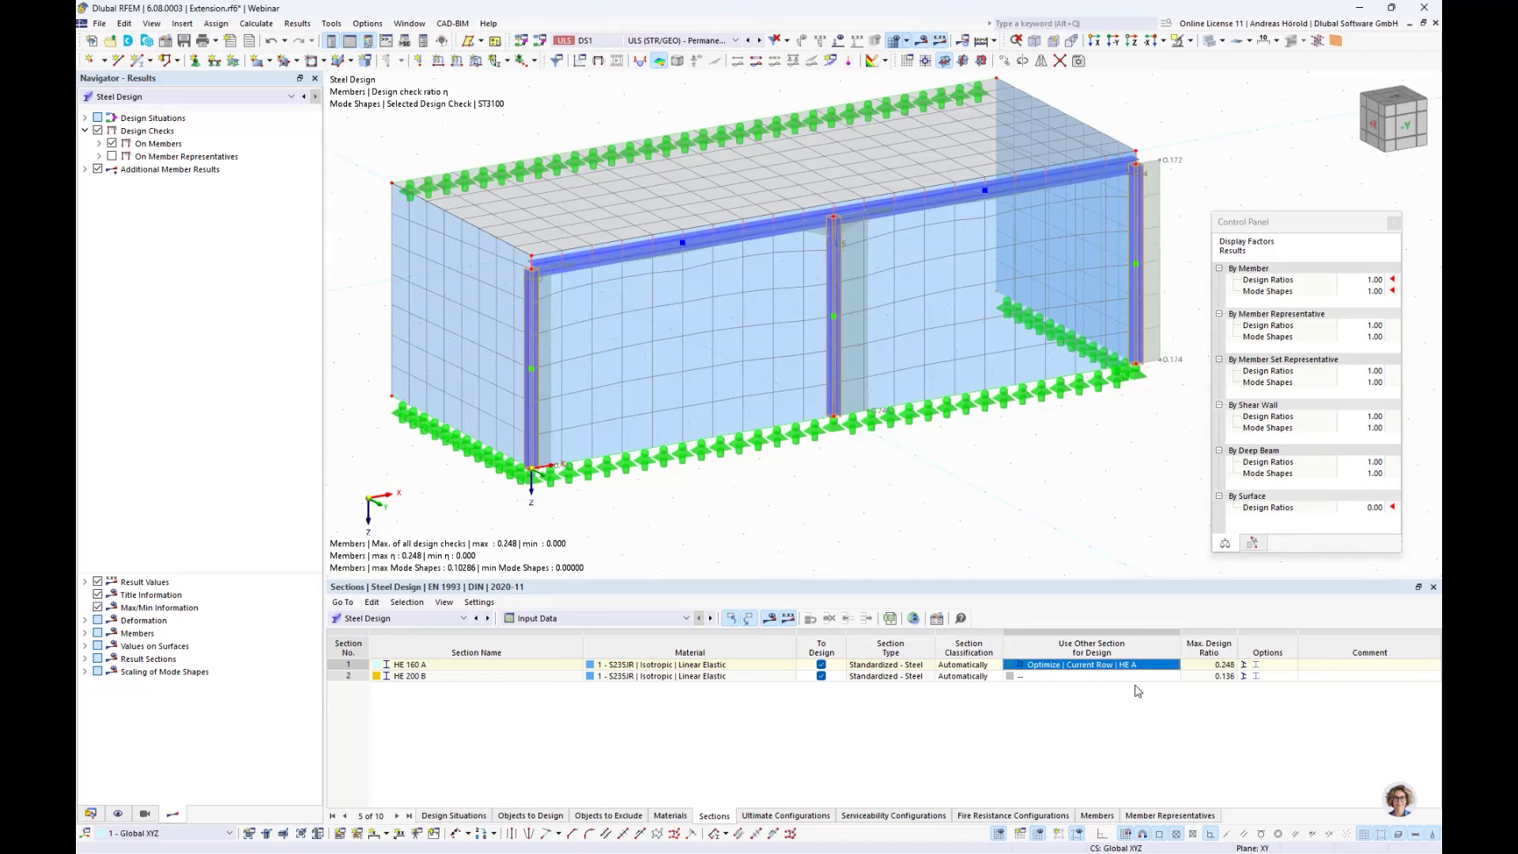
- Run the Steel Design calculation with section optimization and return to the input data to see the optimized section
click(995, 40)
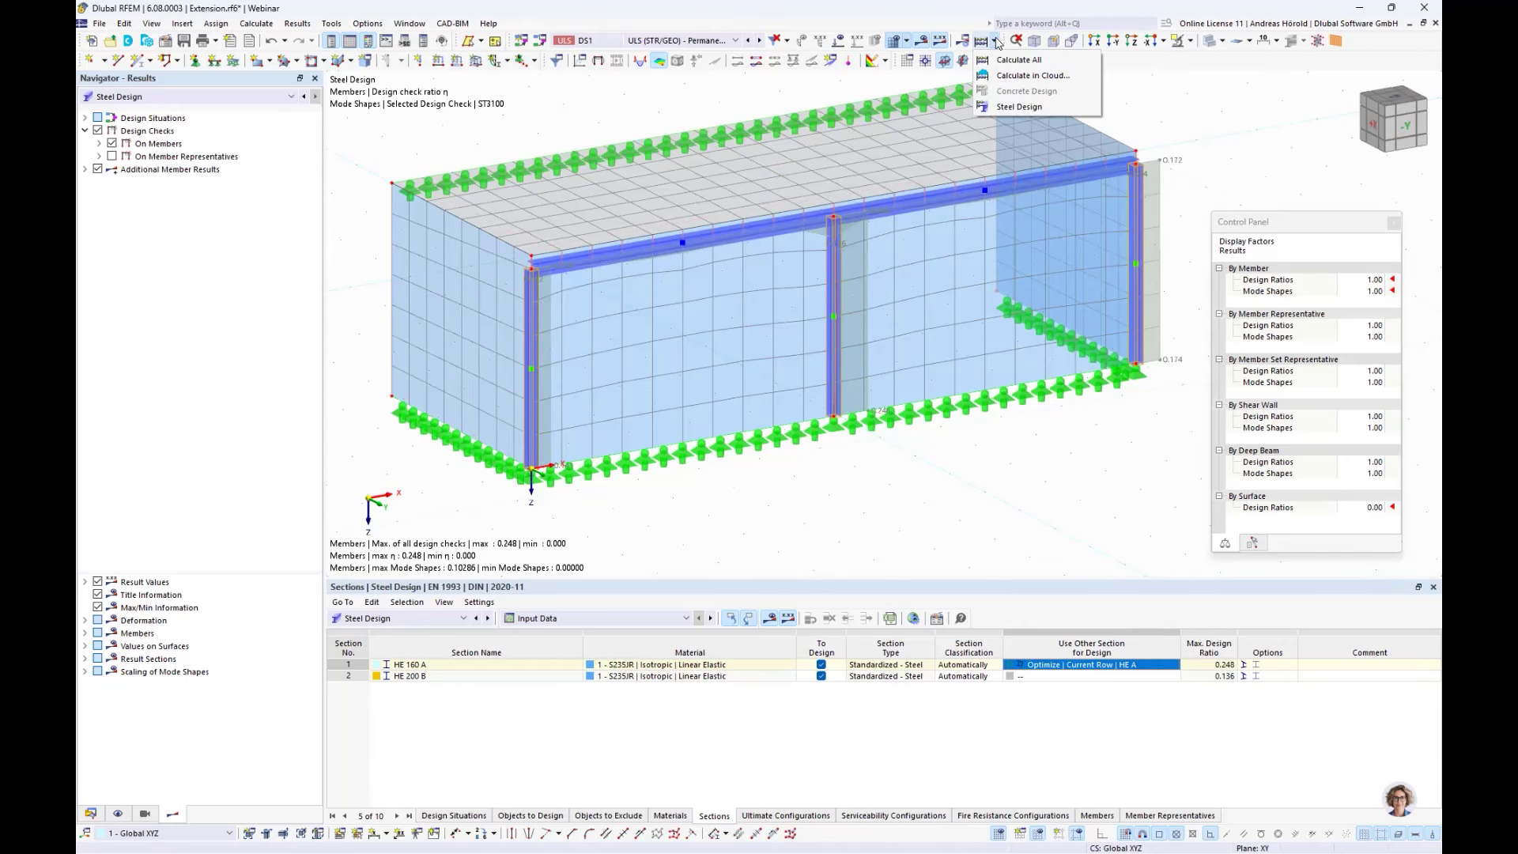
click(1015, 107)
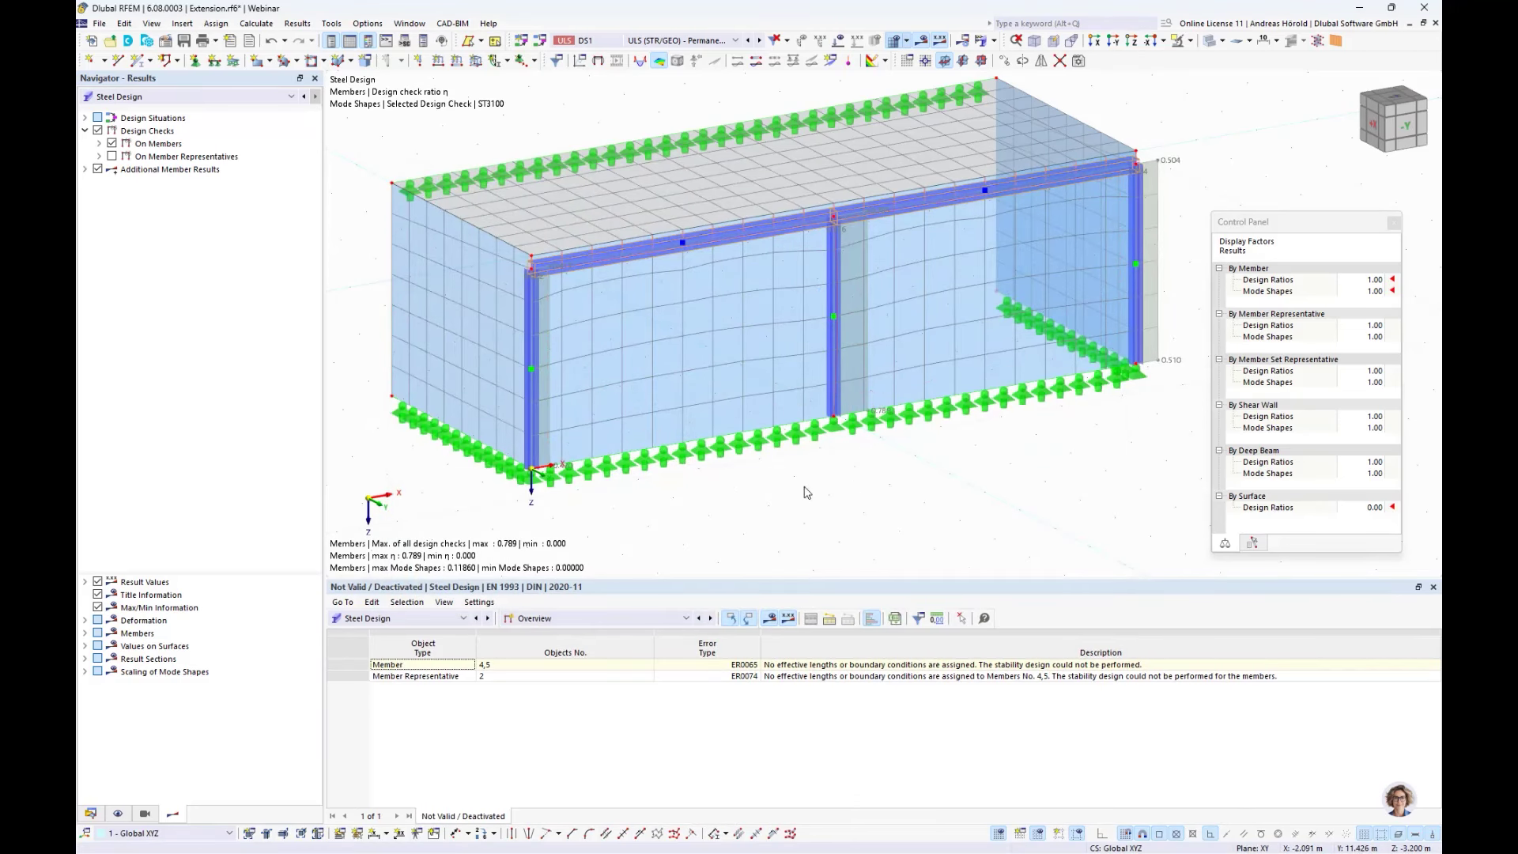
click(646, 619)
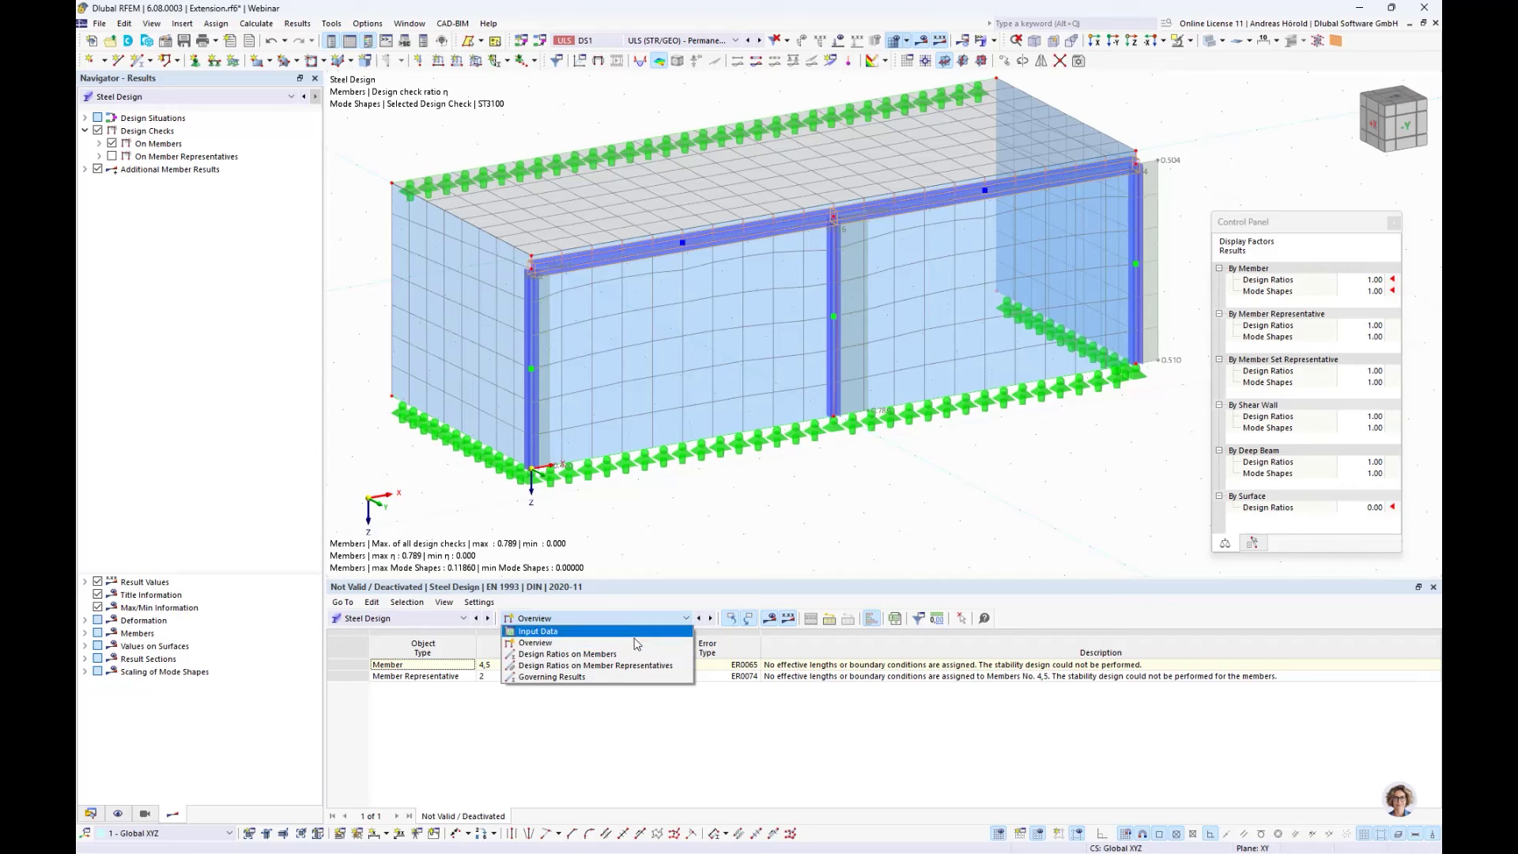
click(621, 633)
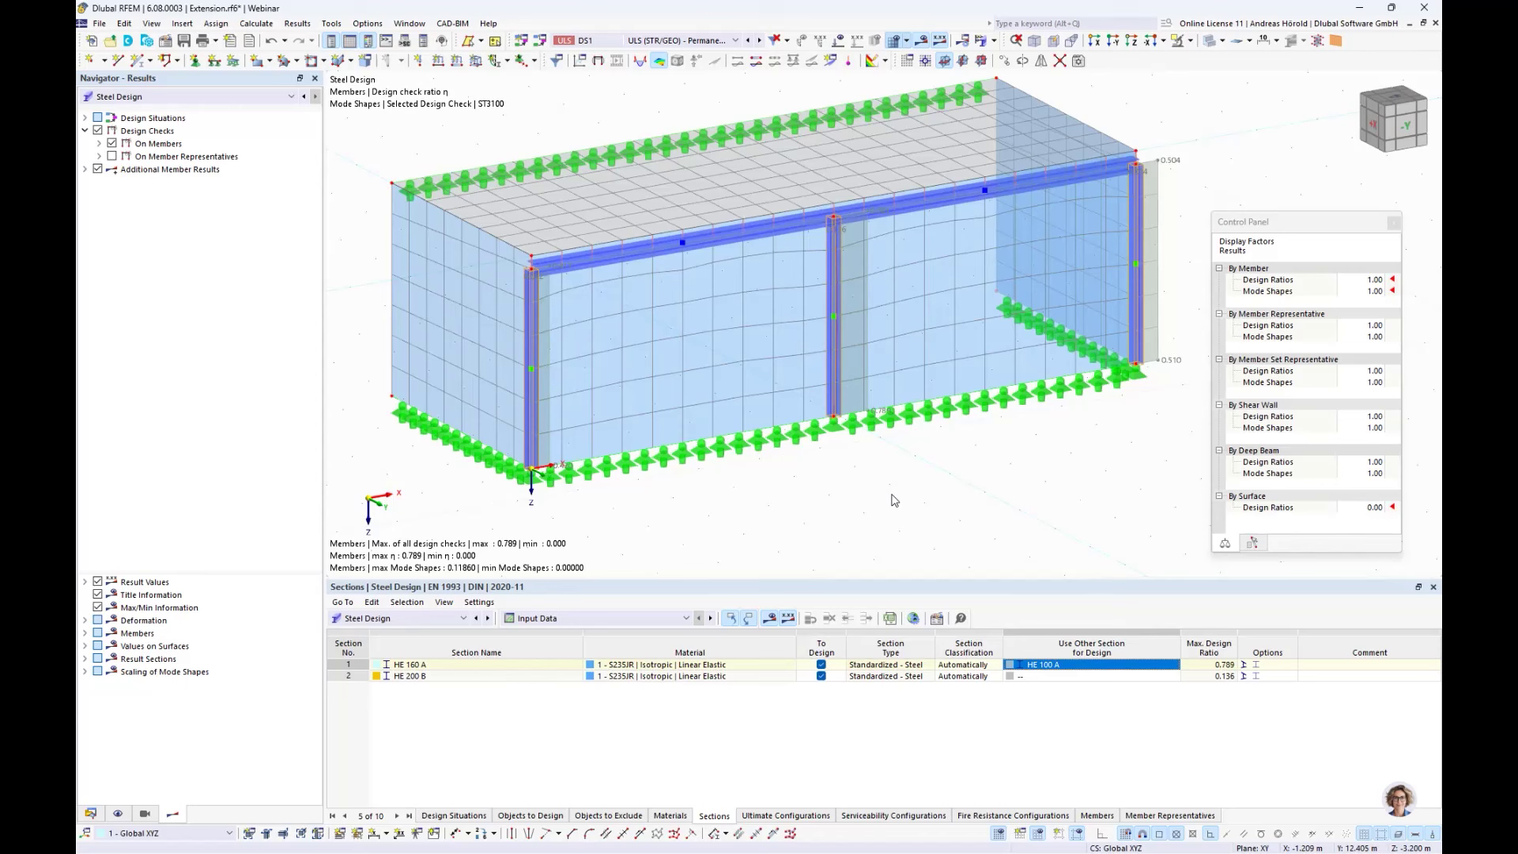
- Apply the optimized HE 100 A section from the design to the model, accepting deletion of all results including the mesh
right_click(1127, 667)
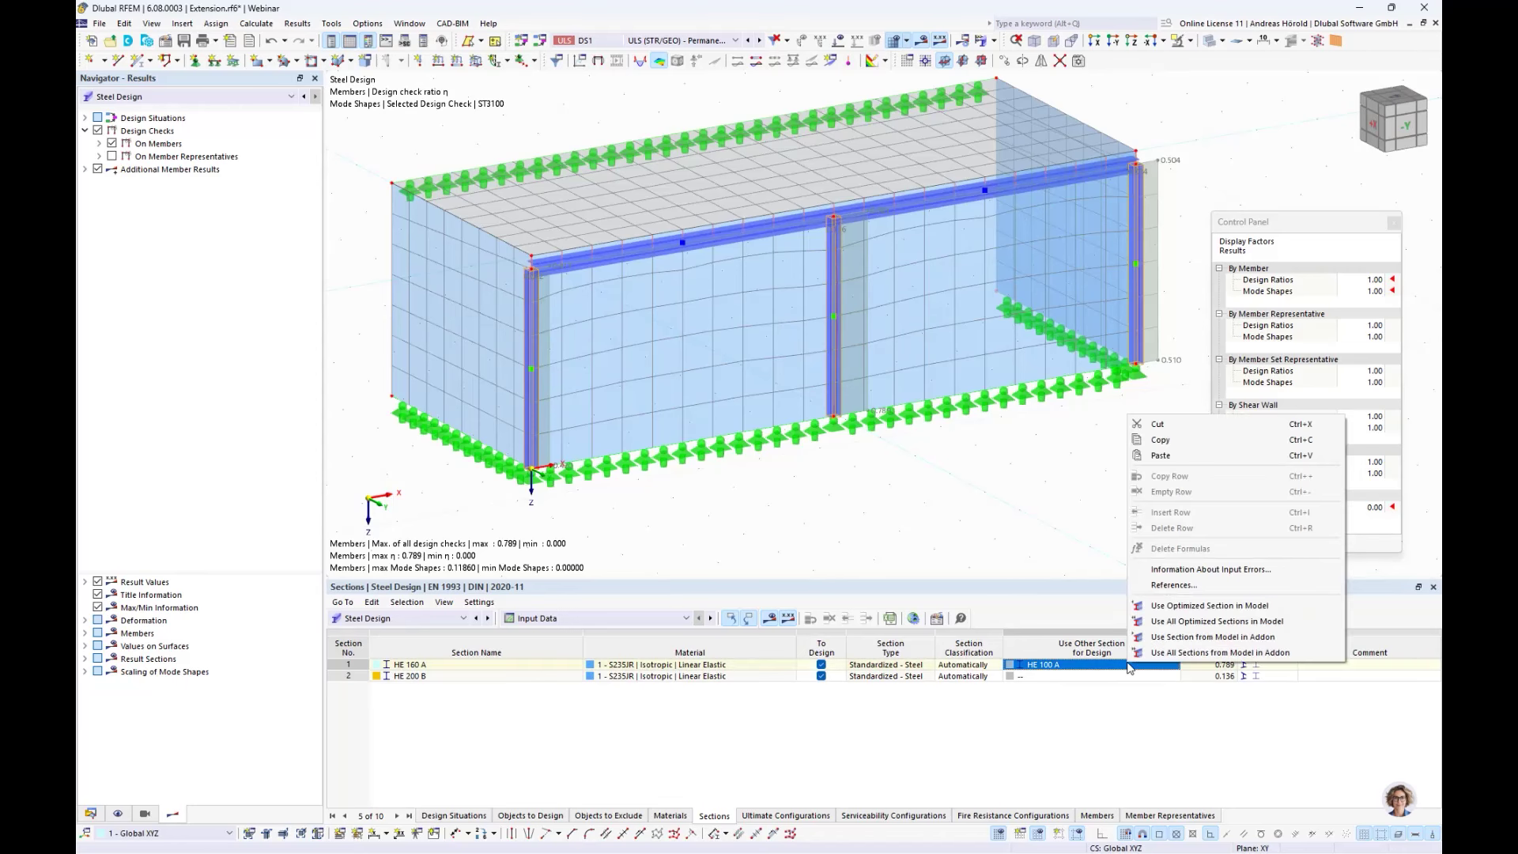
click(1209, 605)
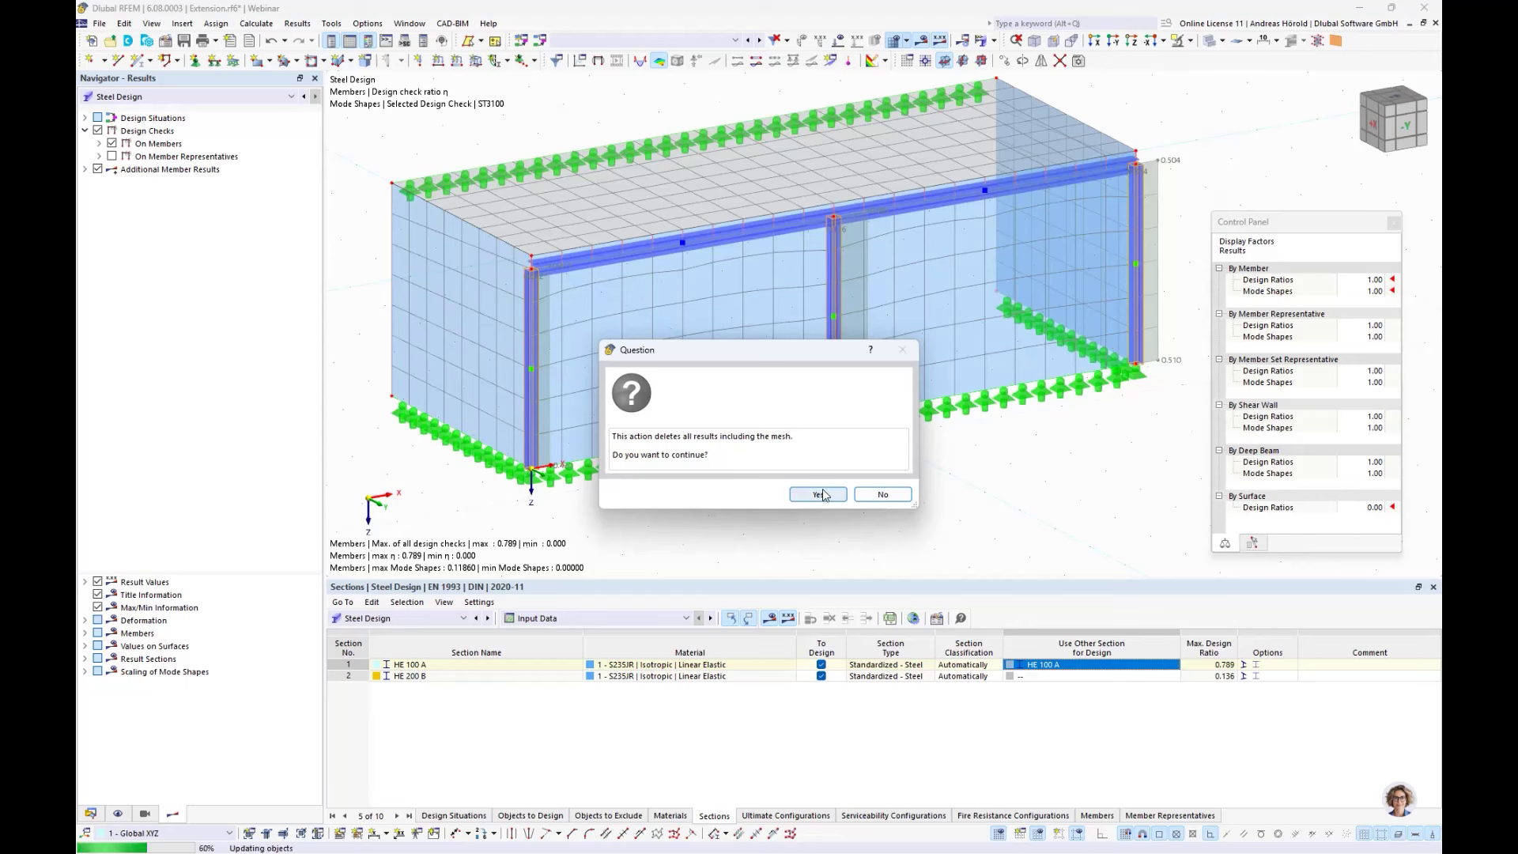
click(818, 494)
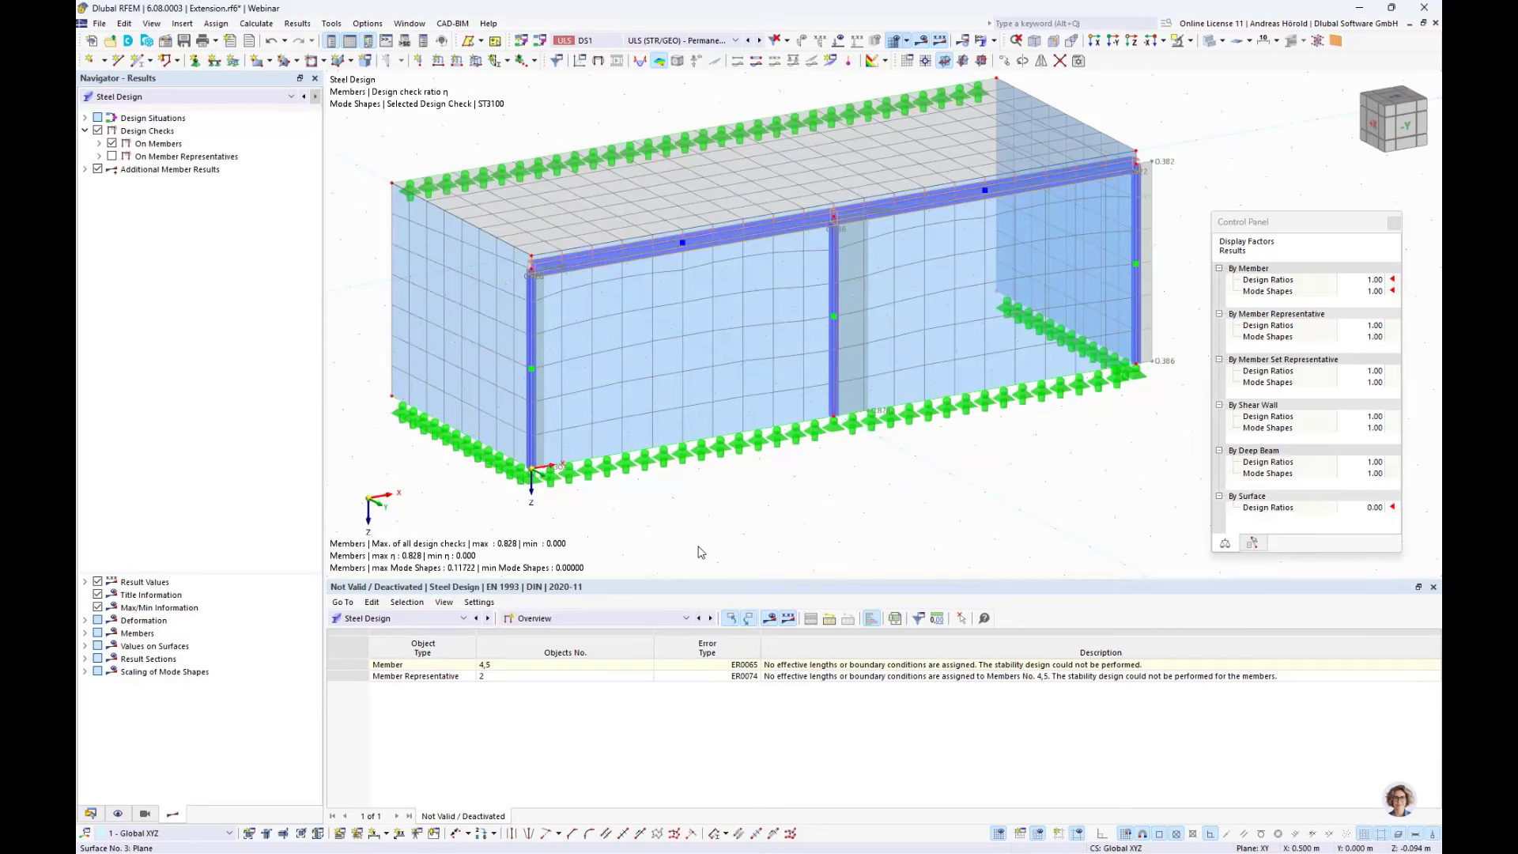
- Review the recalculated sections in the Steel Design input data and the design ratios on members by section
click(595, 617)
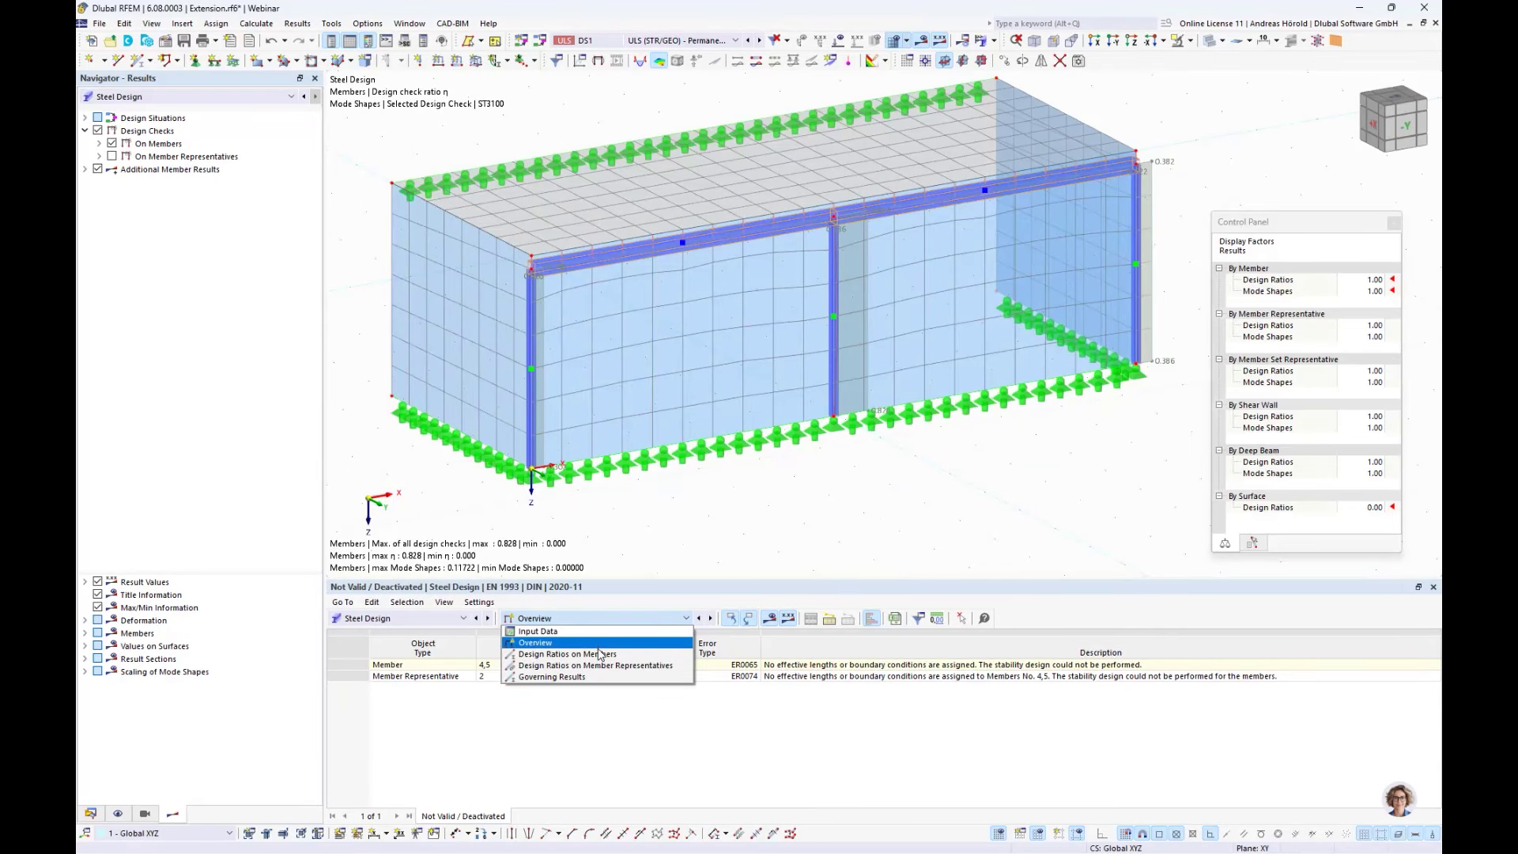
click(608, 632)
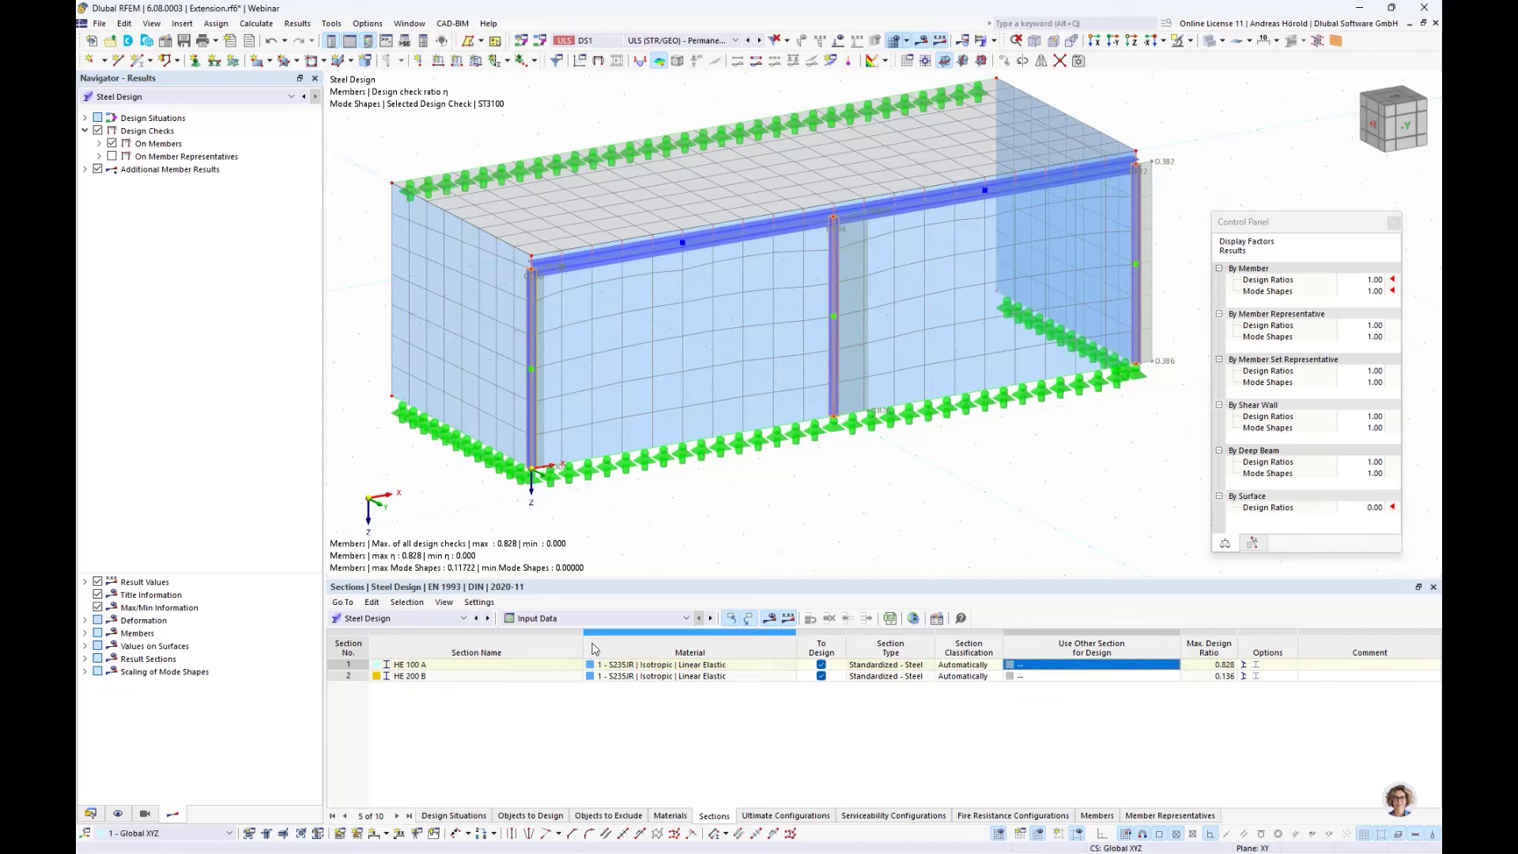
click(596, 618)
click(592, 654)
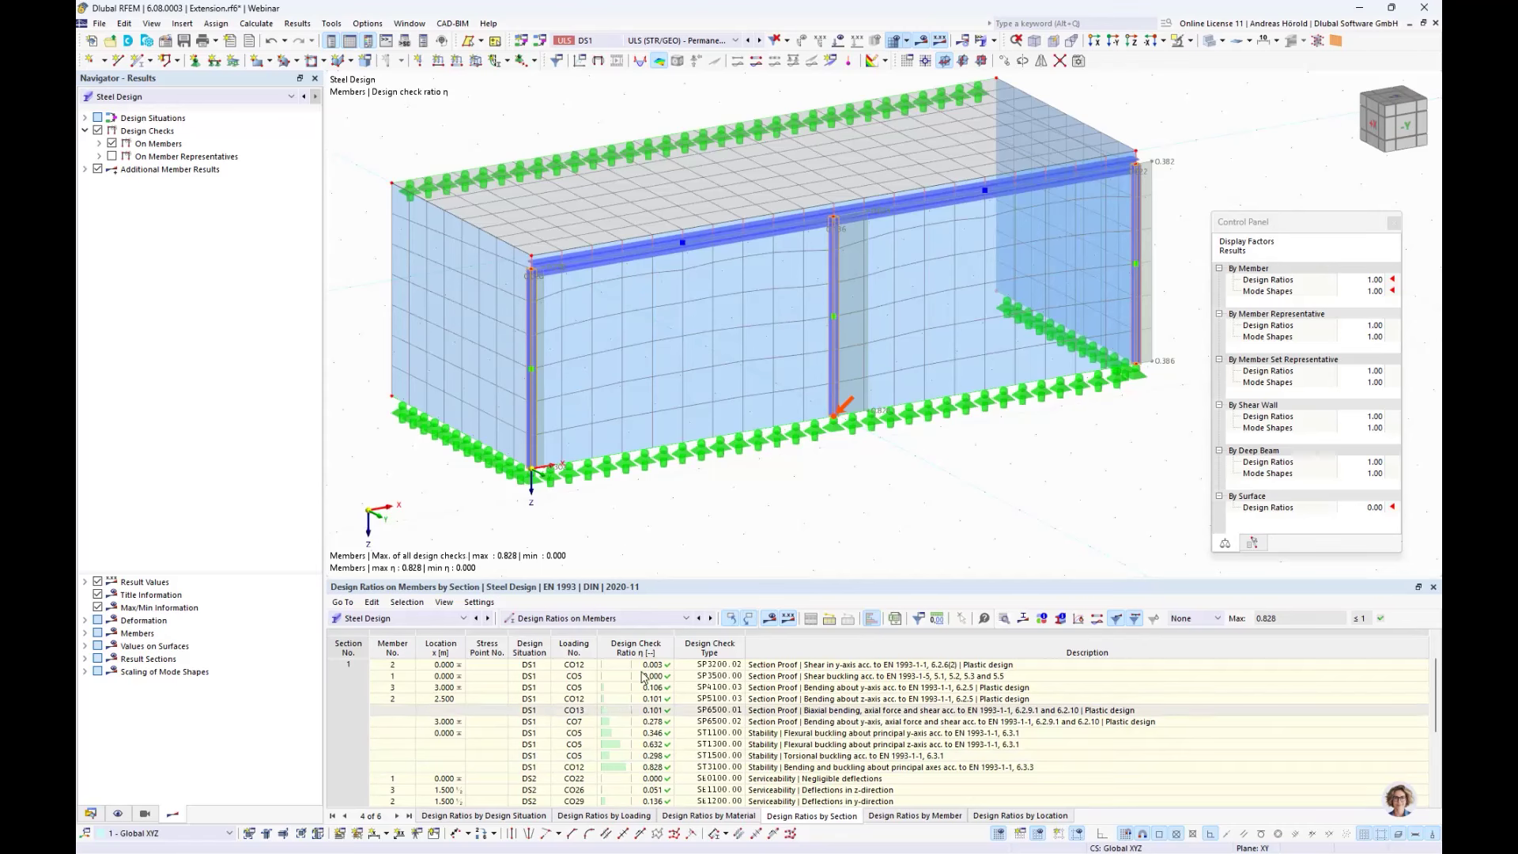
- Open surface 1 for editing and inspect its concrete cover, XC1 durability exposure classes and reinforcement directions
double_click(534, 228)
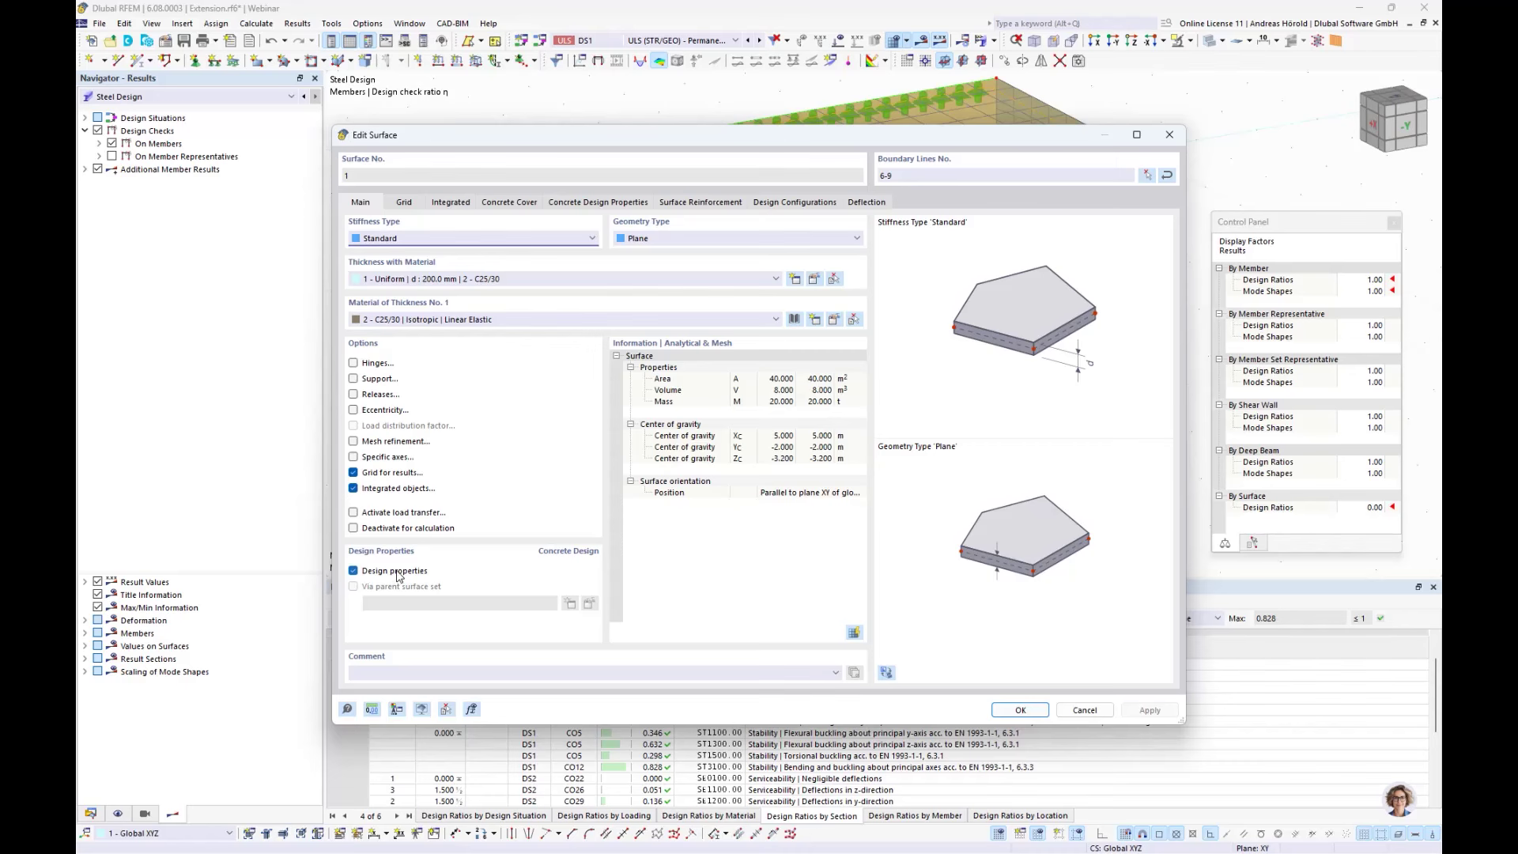
click(509, 203)
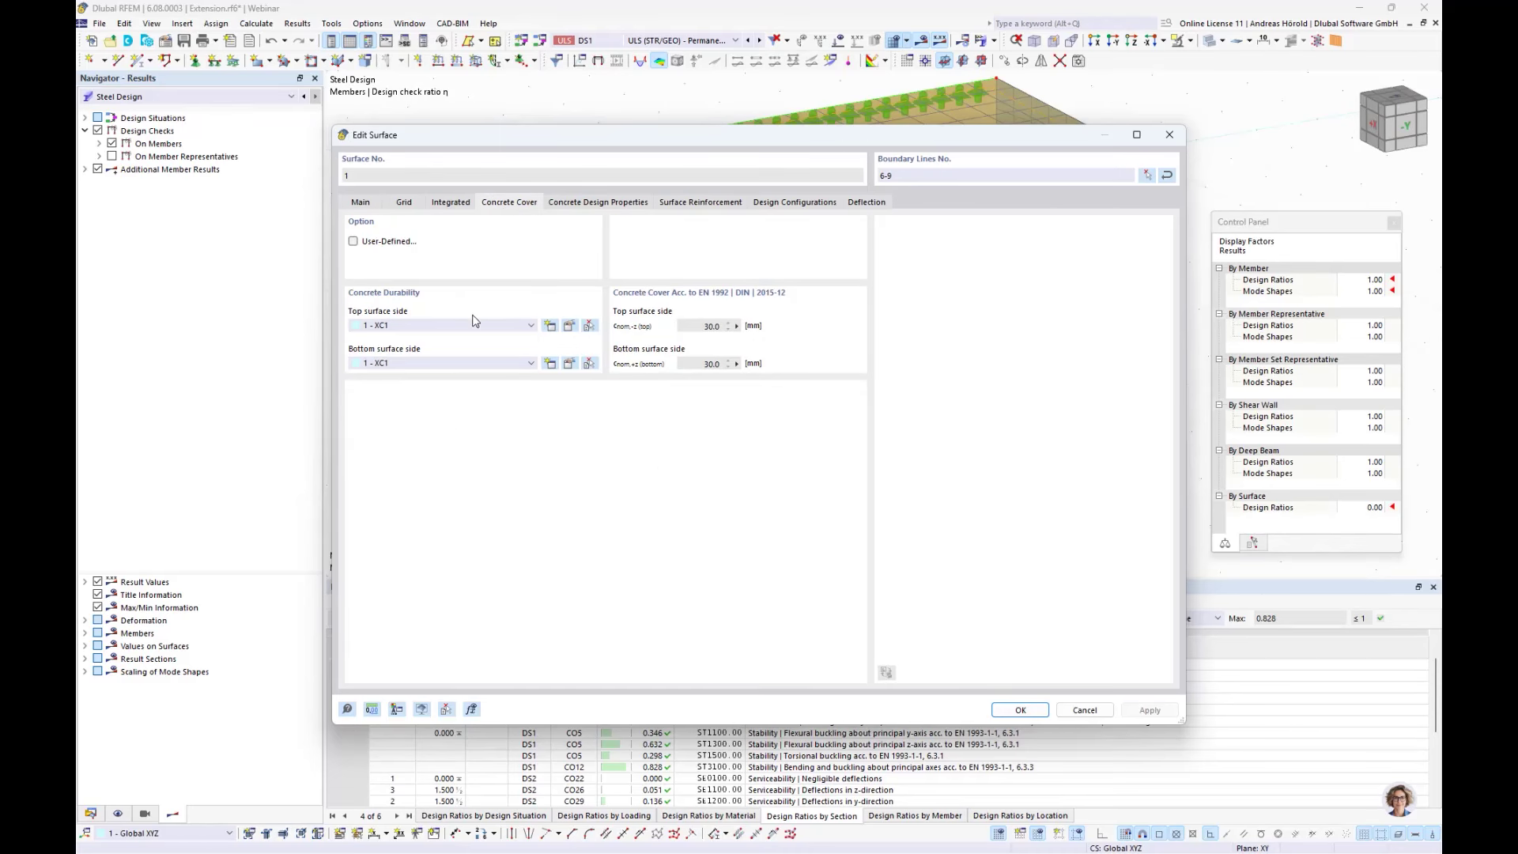
click(569, 326)
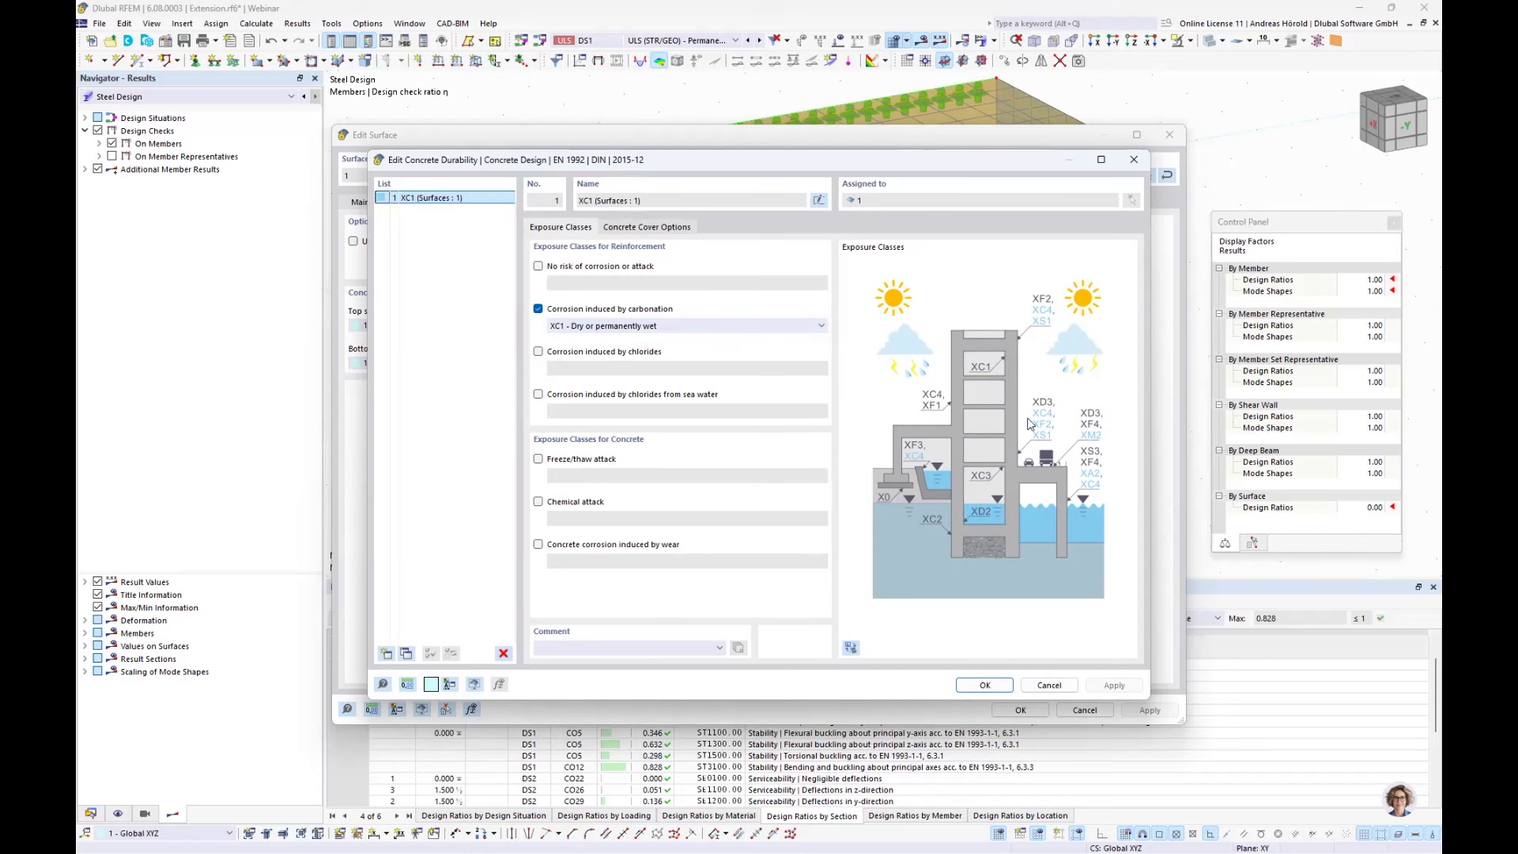
click(1048, 685)
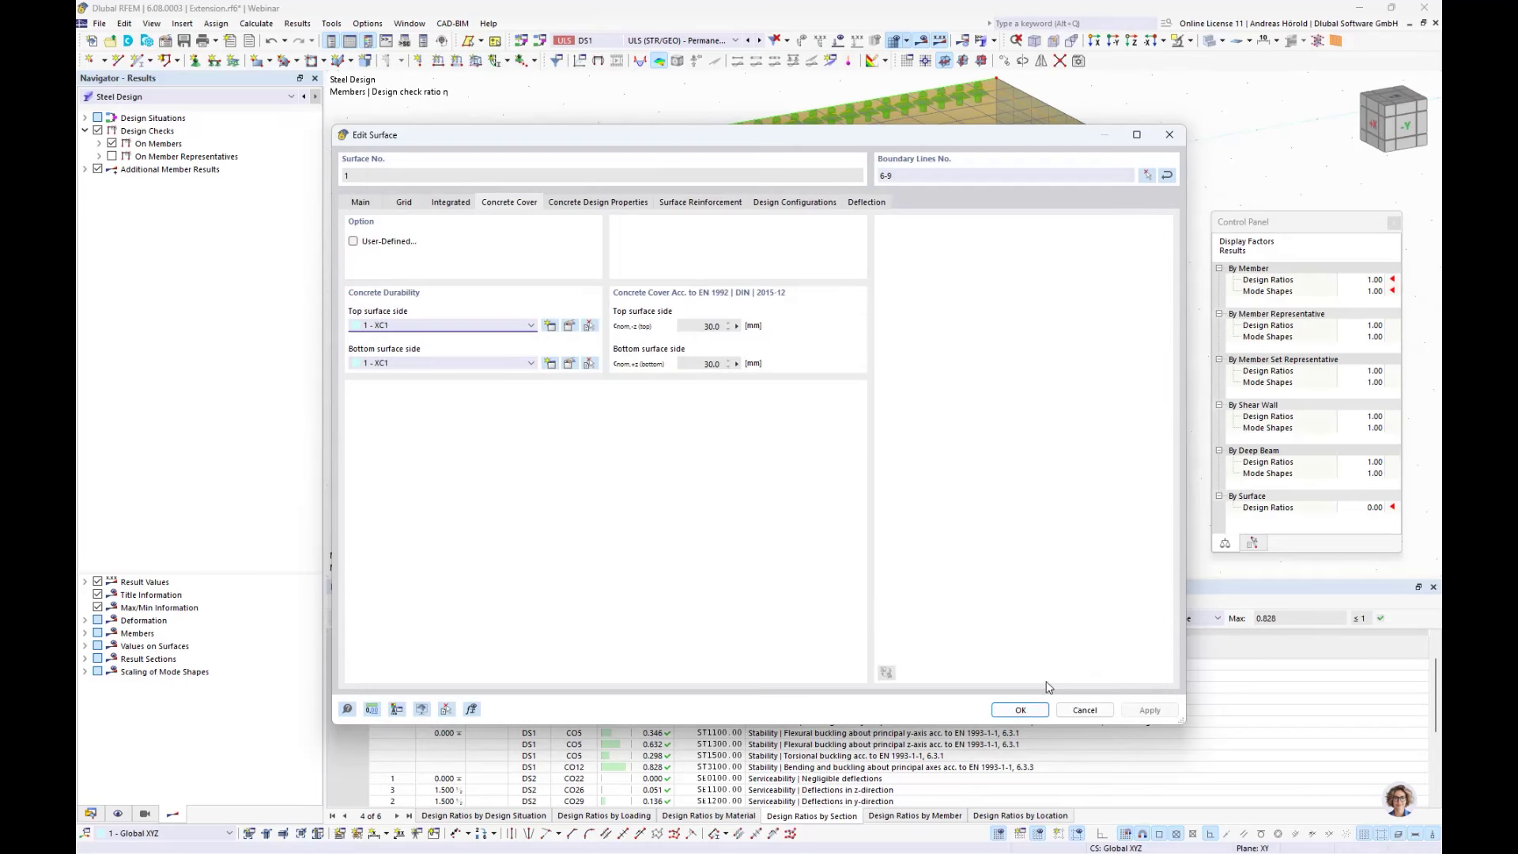
click(584, 202)
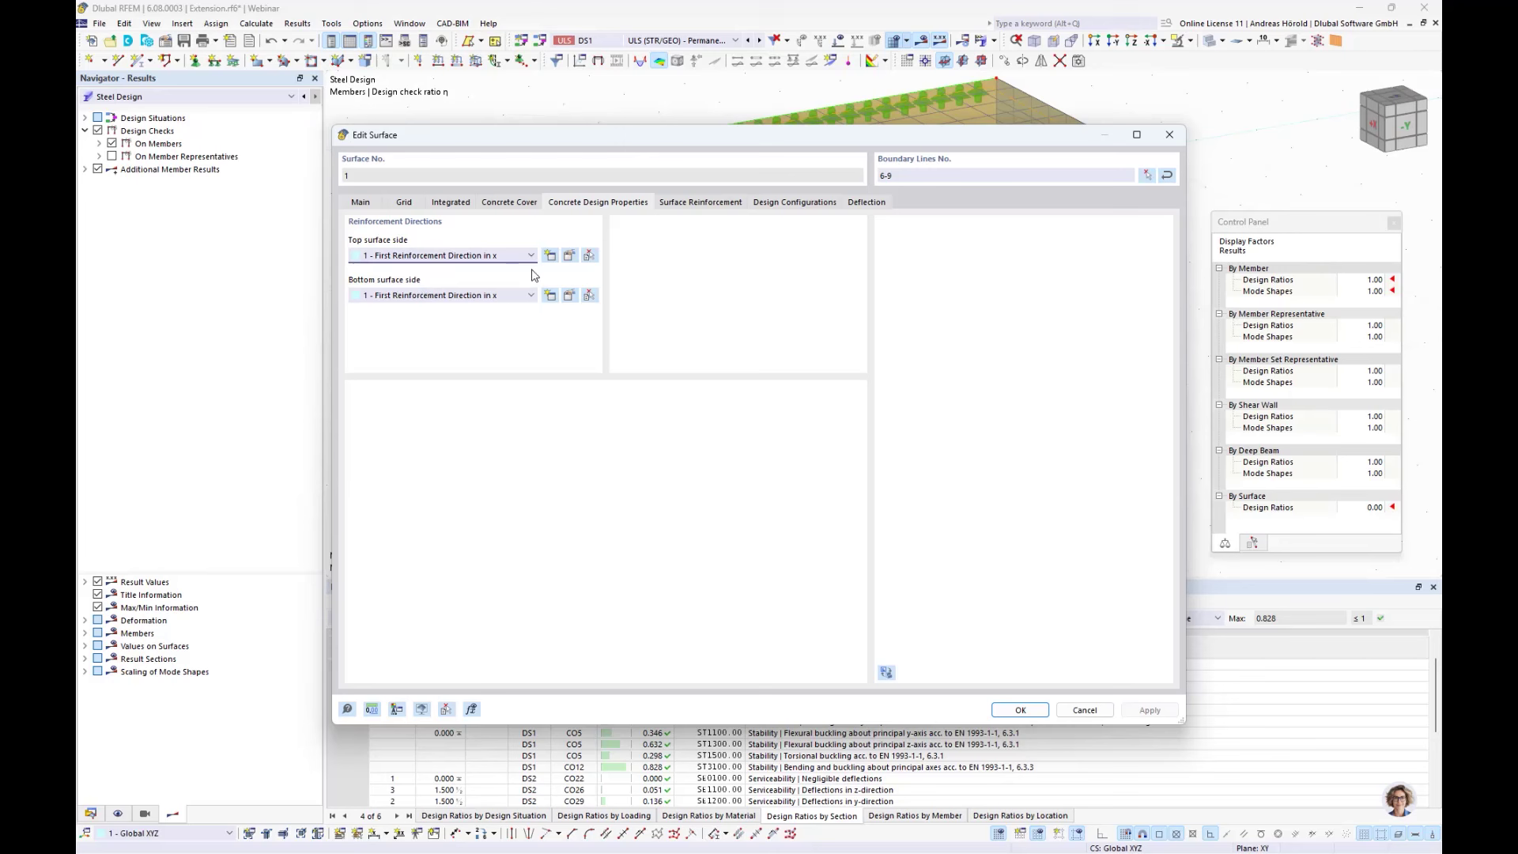
- Create a new surface reinforcement for surface 1 and assign it reinforcing steel B500M(A) from the material library
click(695, 204)
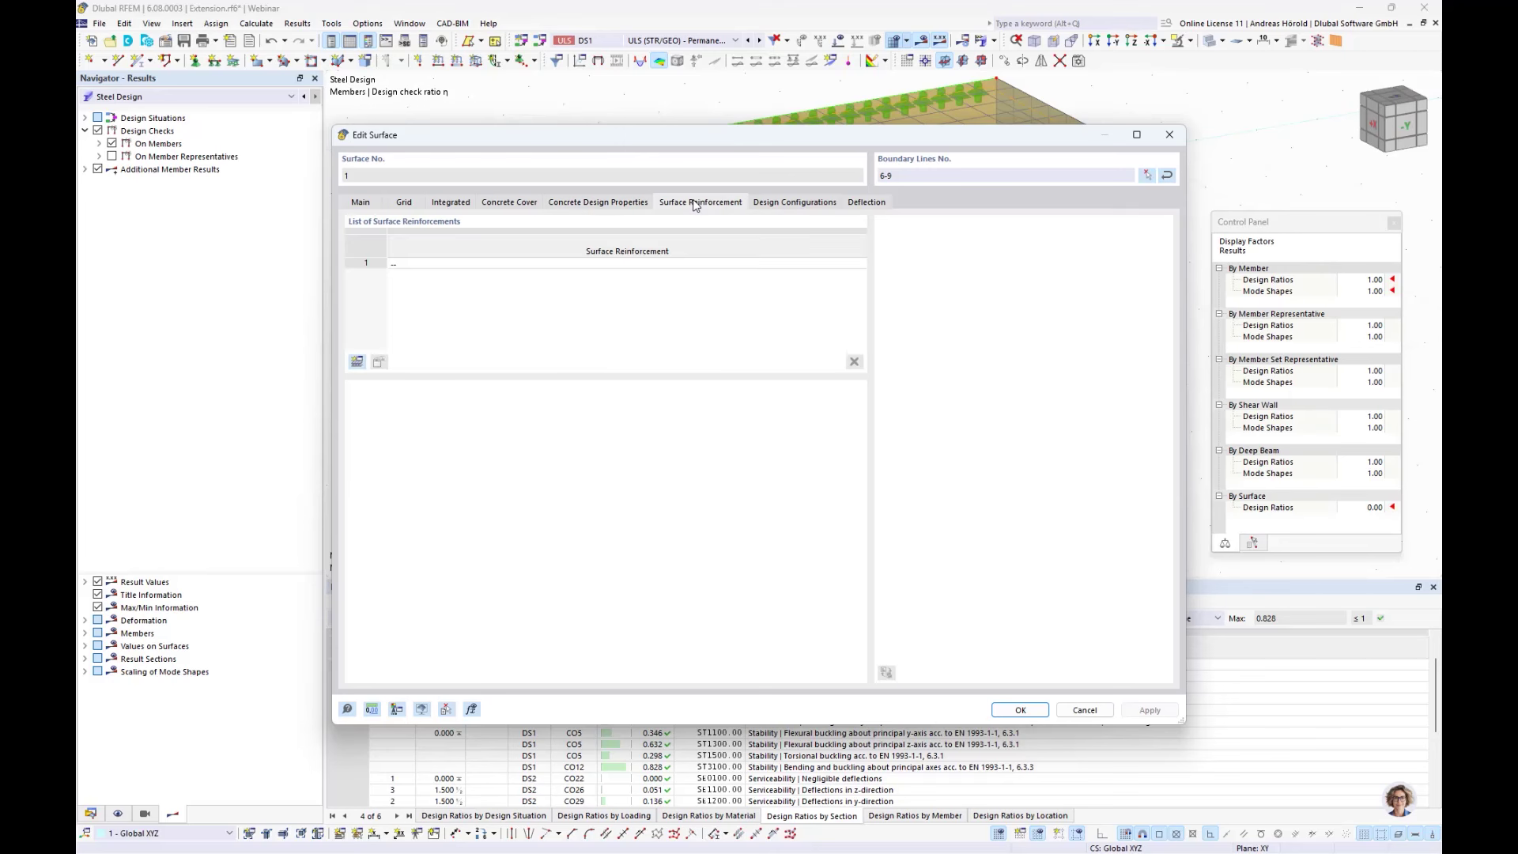
click(630, 268)
click(631, 269)
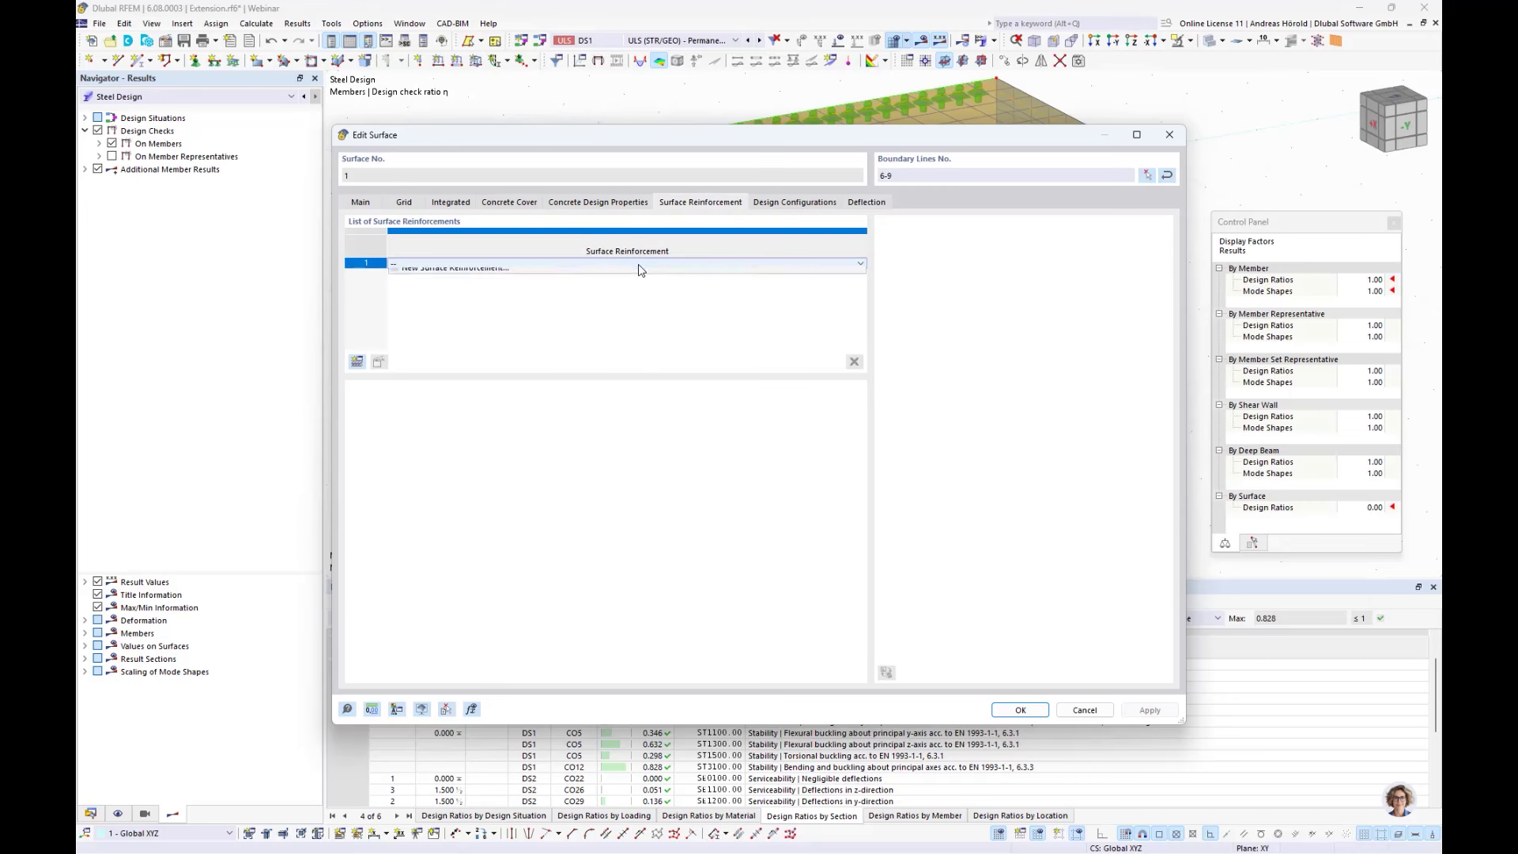
click(626, 285)
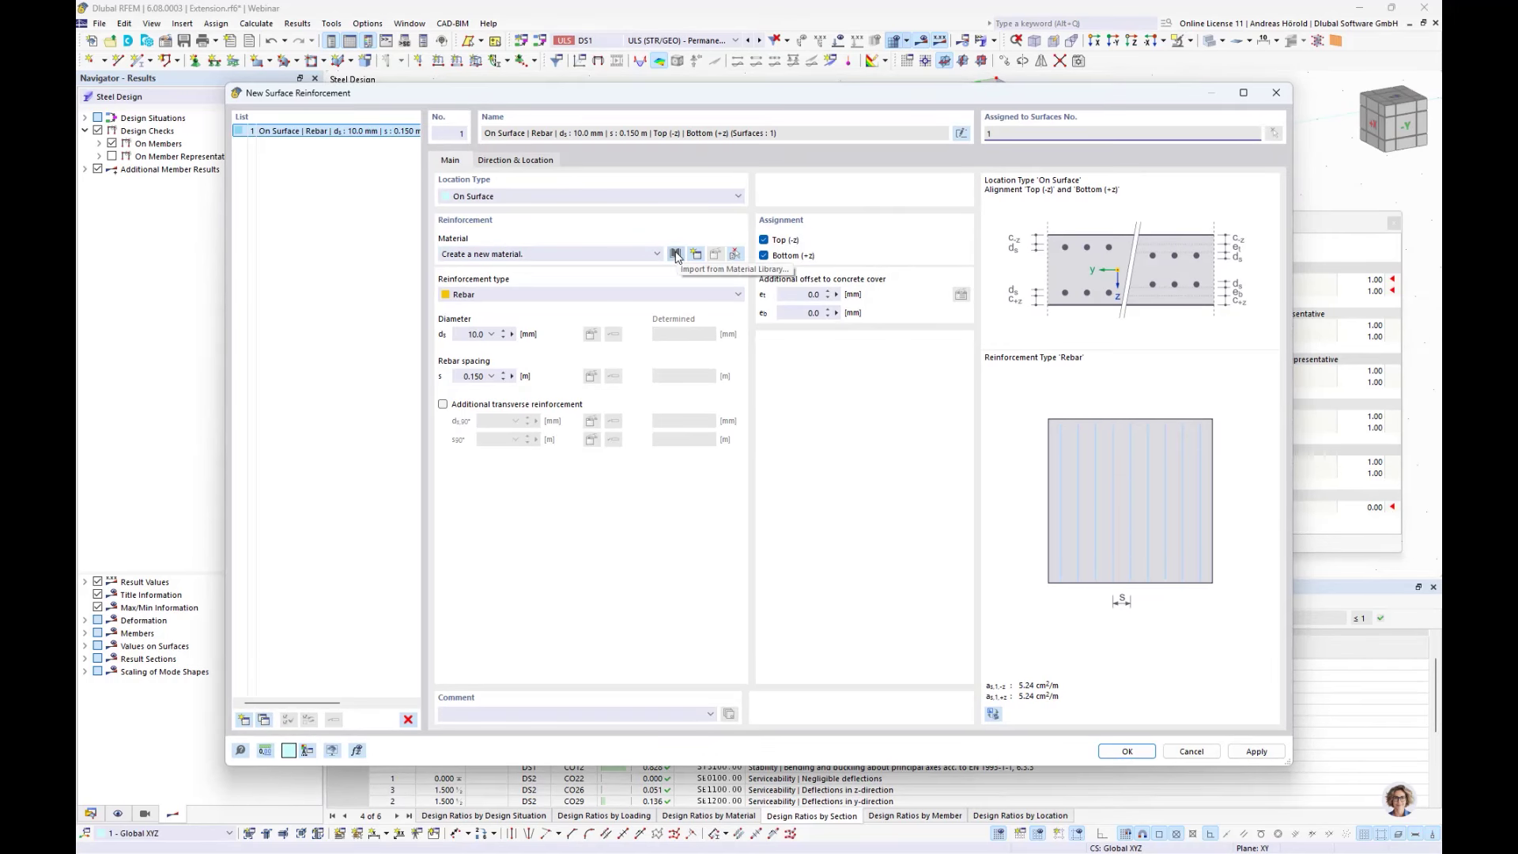
click(675, 253)
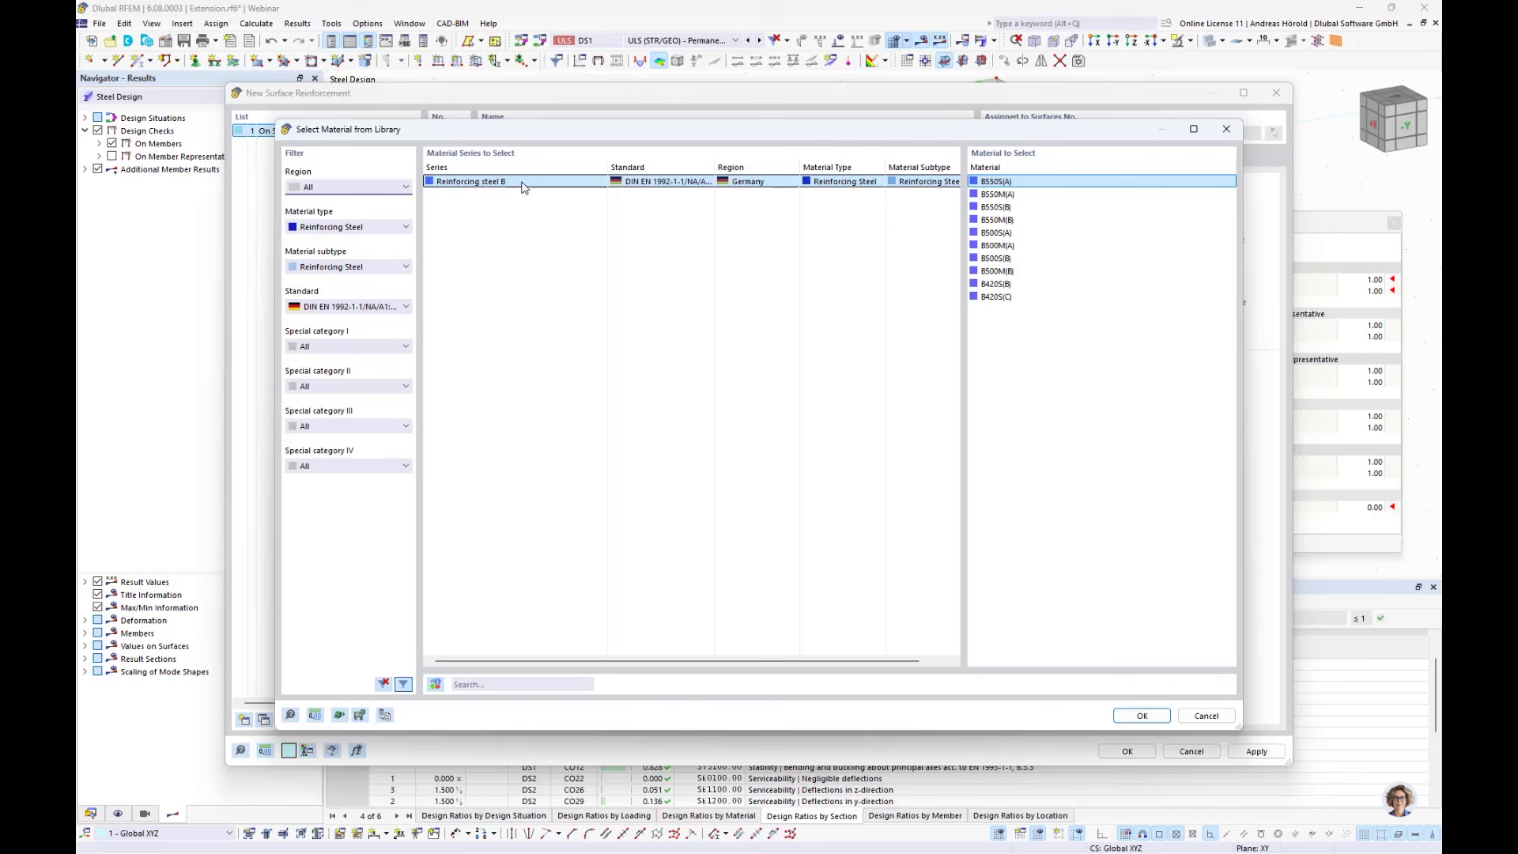
click(998, 246)
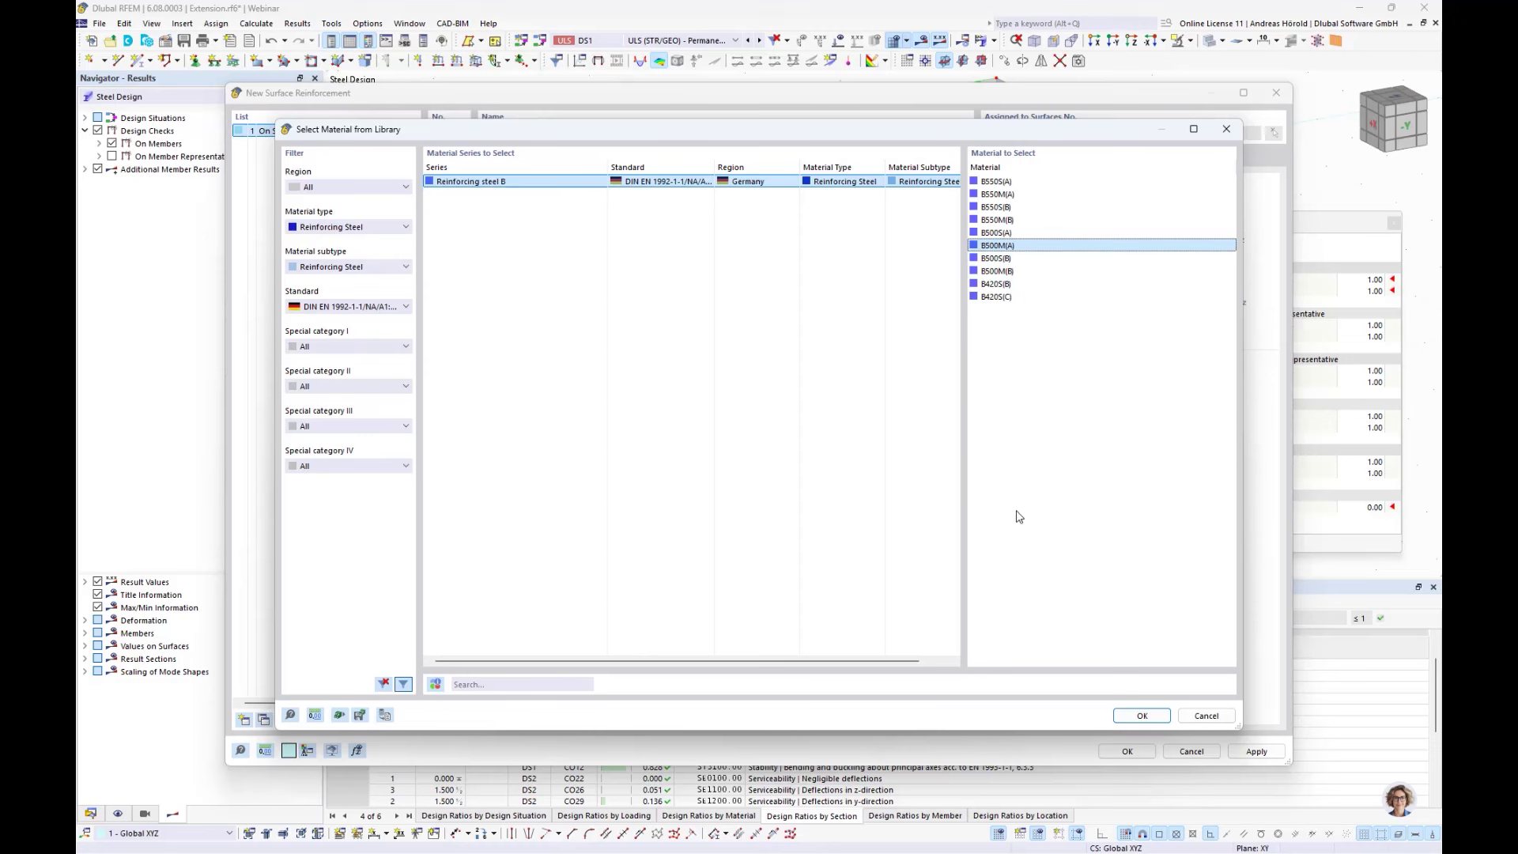
click(1129, 713)
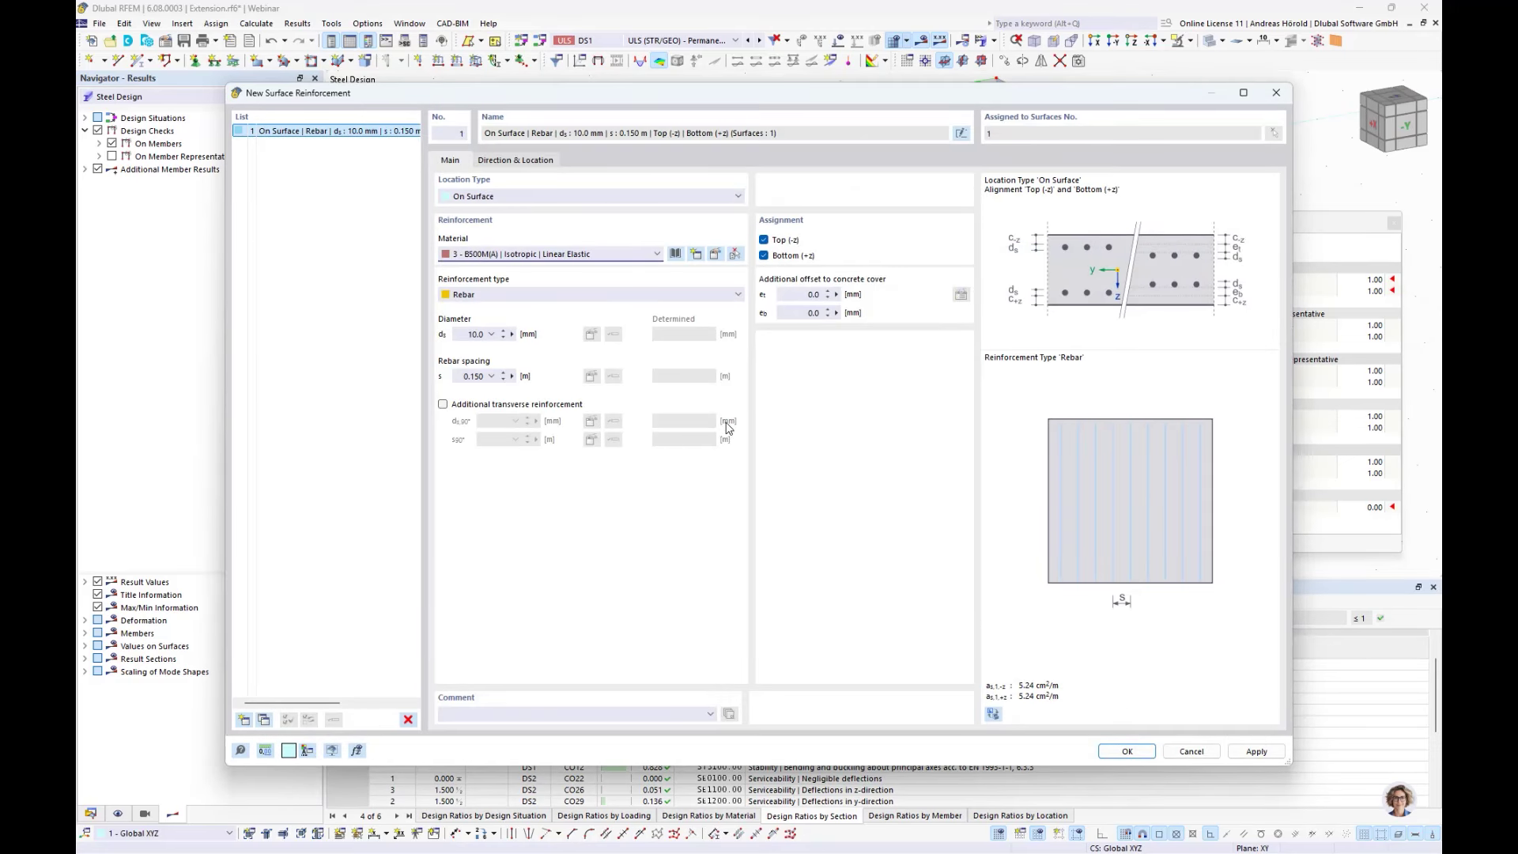
- Define the surface reinforcement as Q-Mesh Q424A on both top and bottom sides and confirm it
click(531, 296)
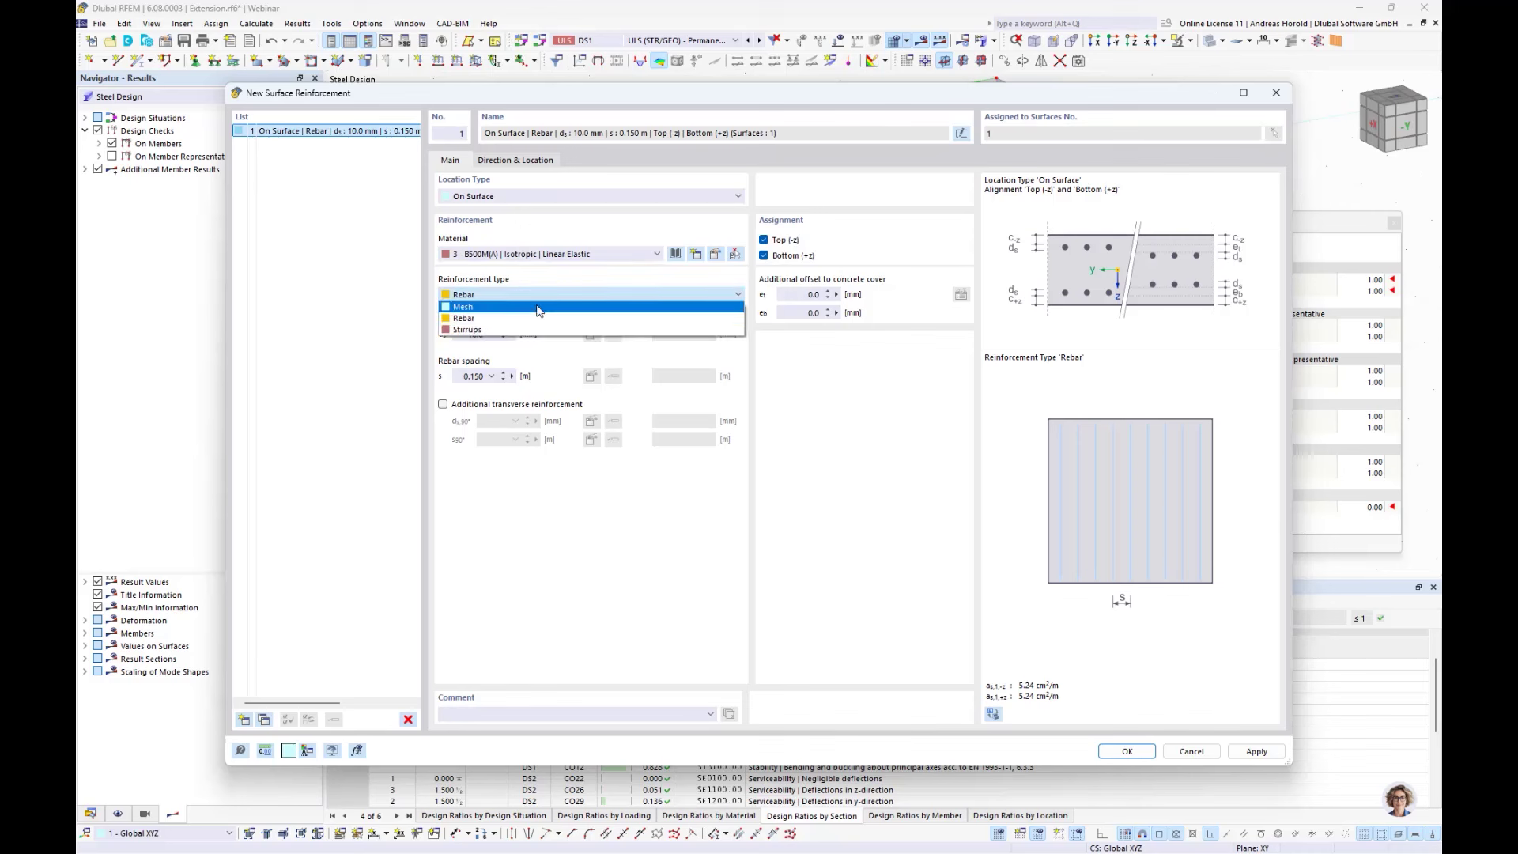
click(537, 308)
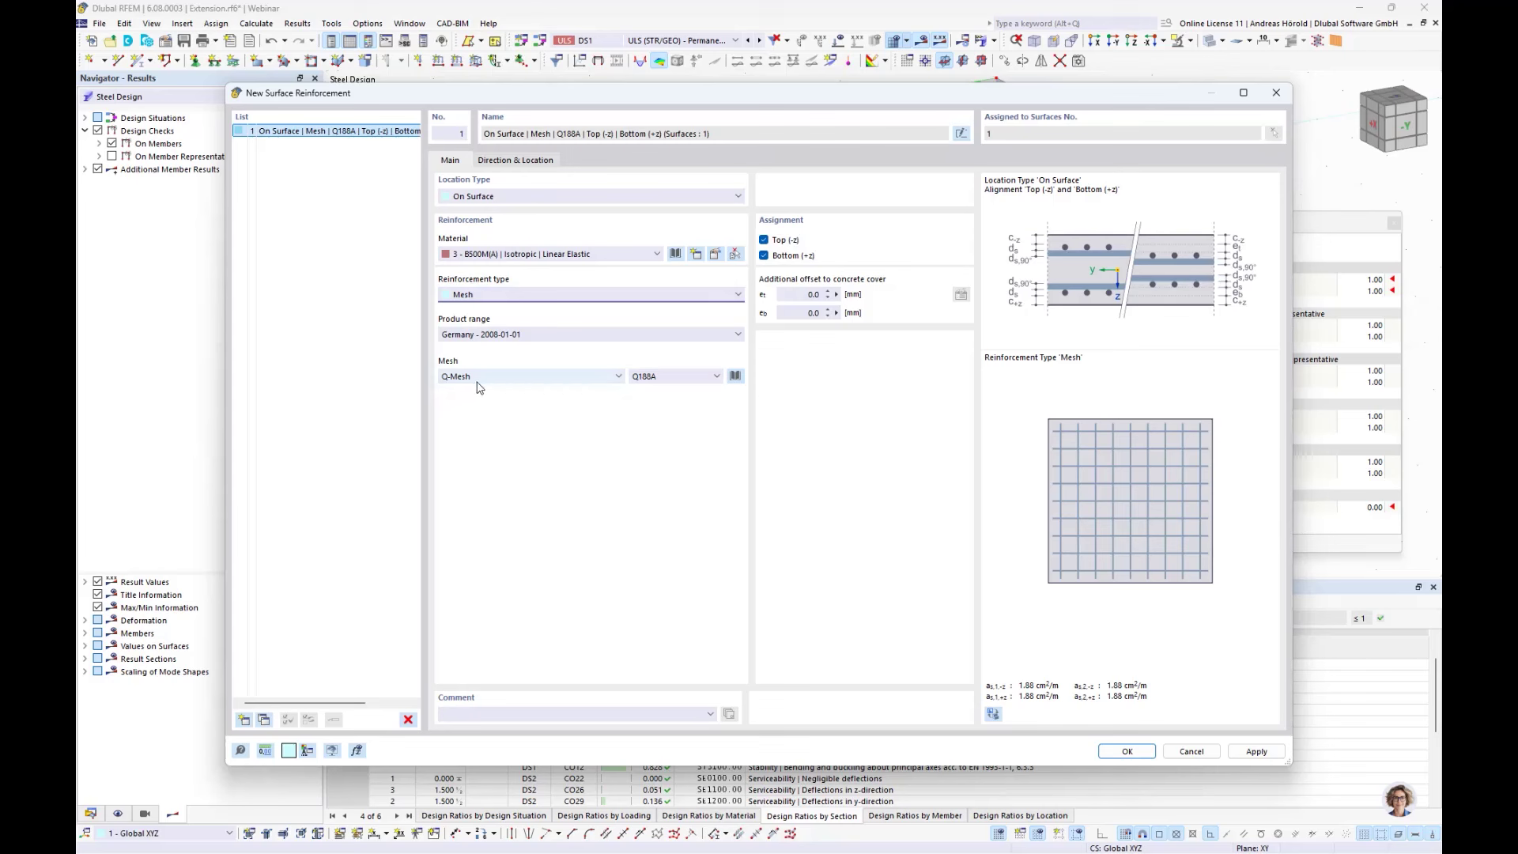
click(601, 377)
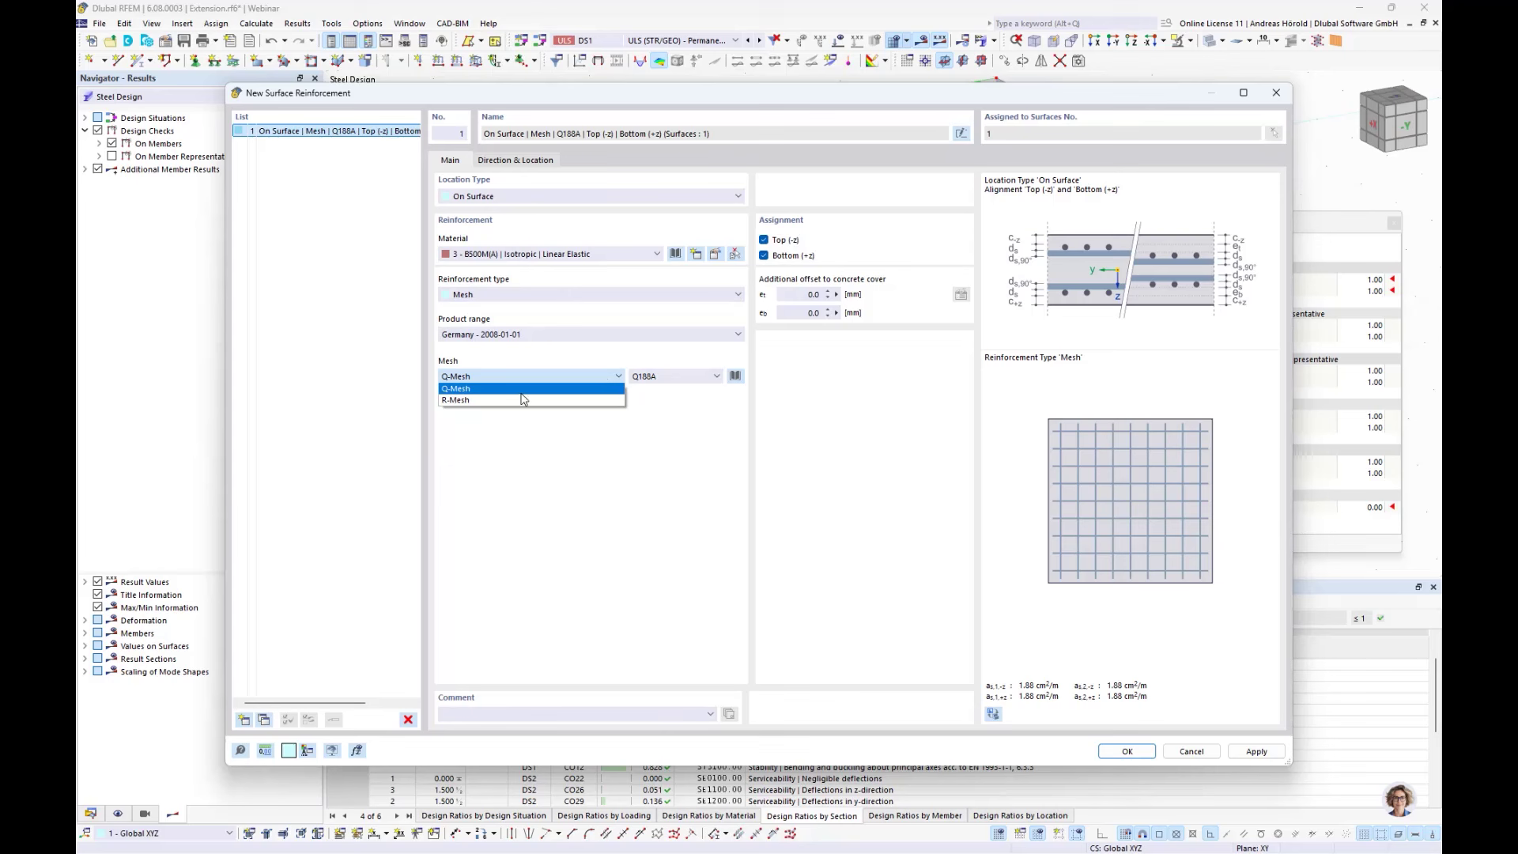
click(552, 378)
click(682, 376)
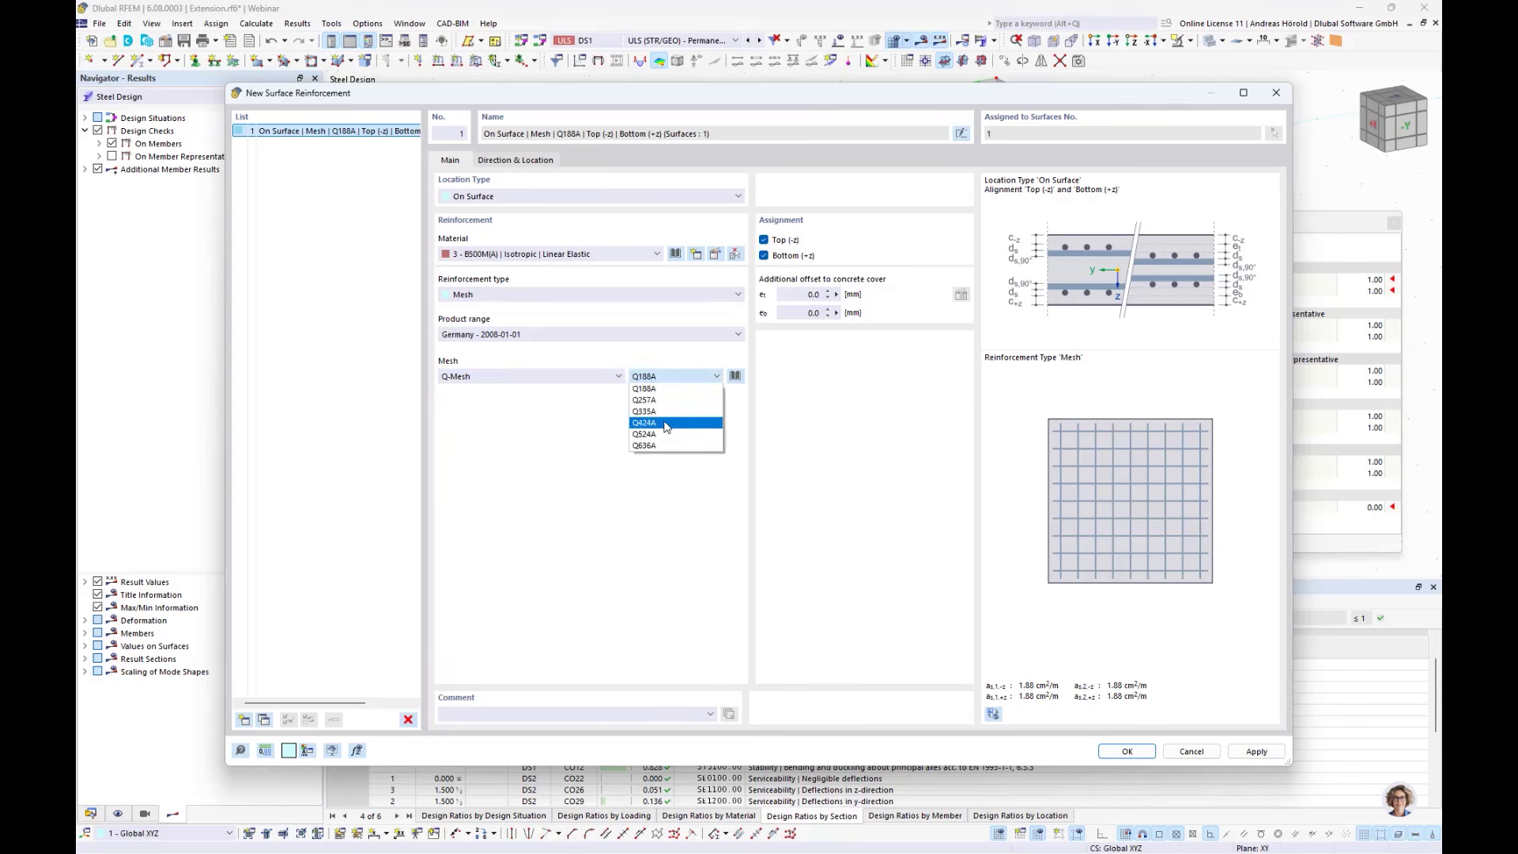
click(665, 425)
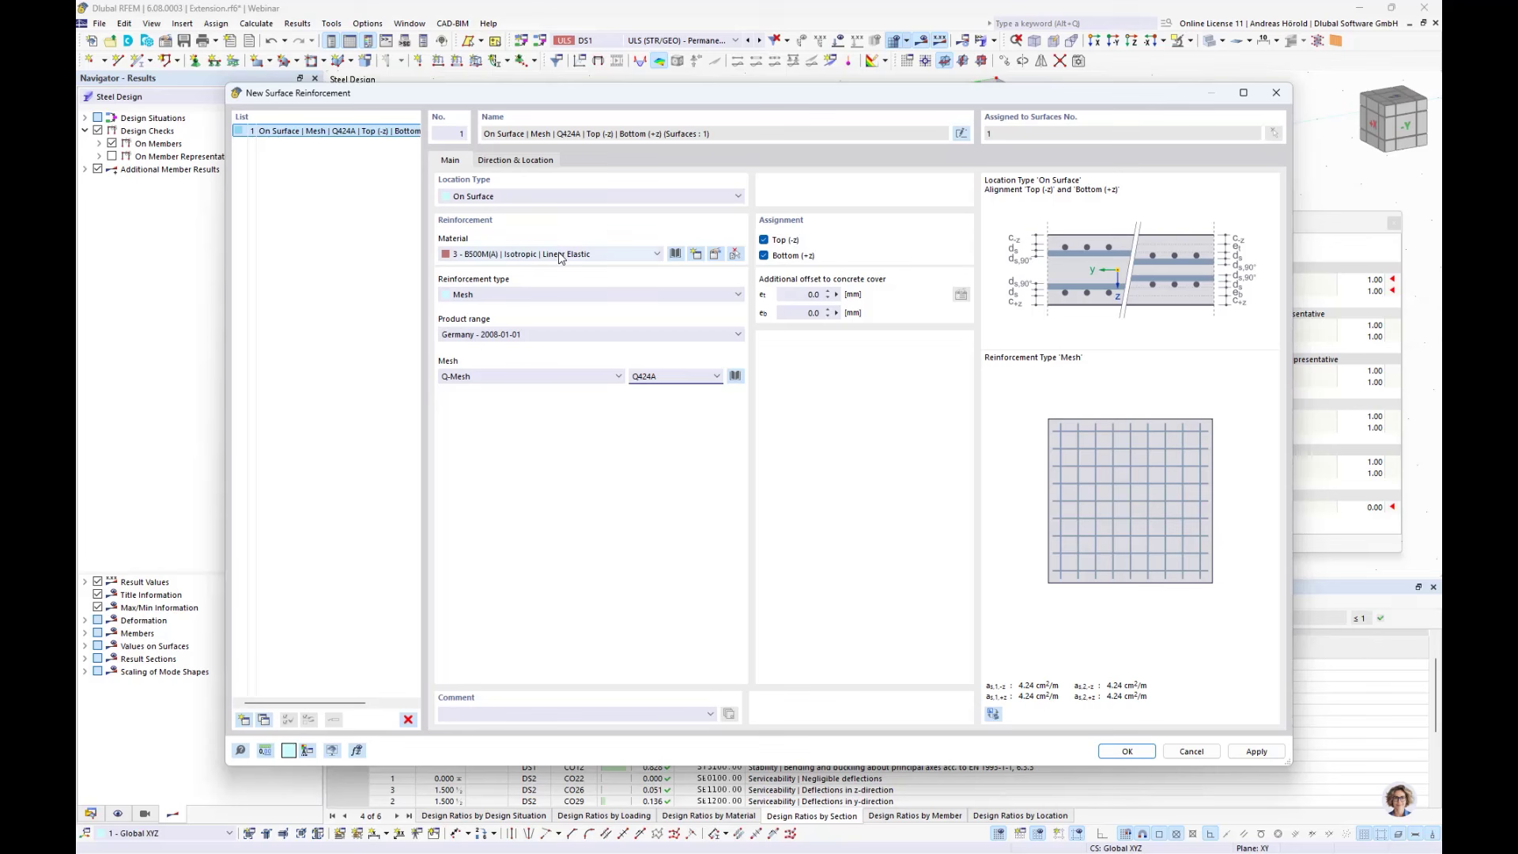
click(1127, 751)
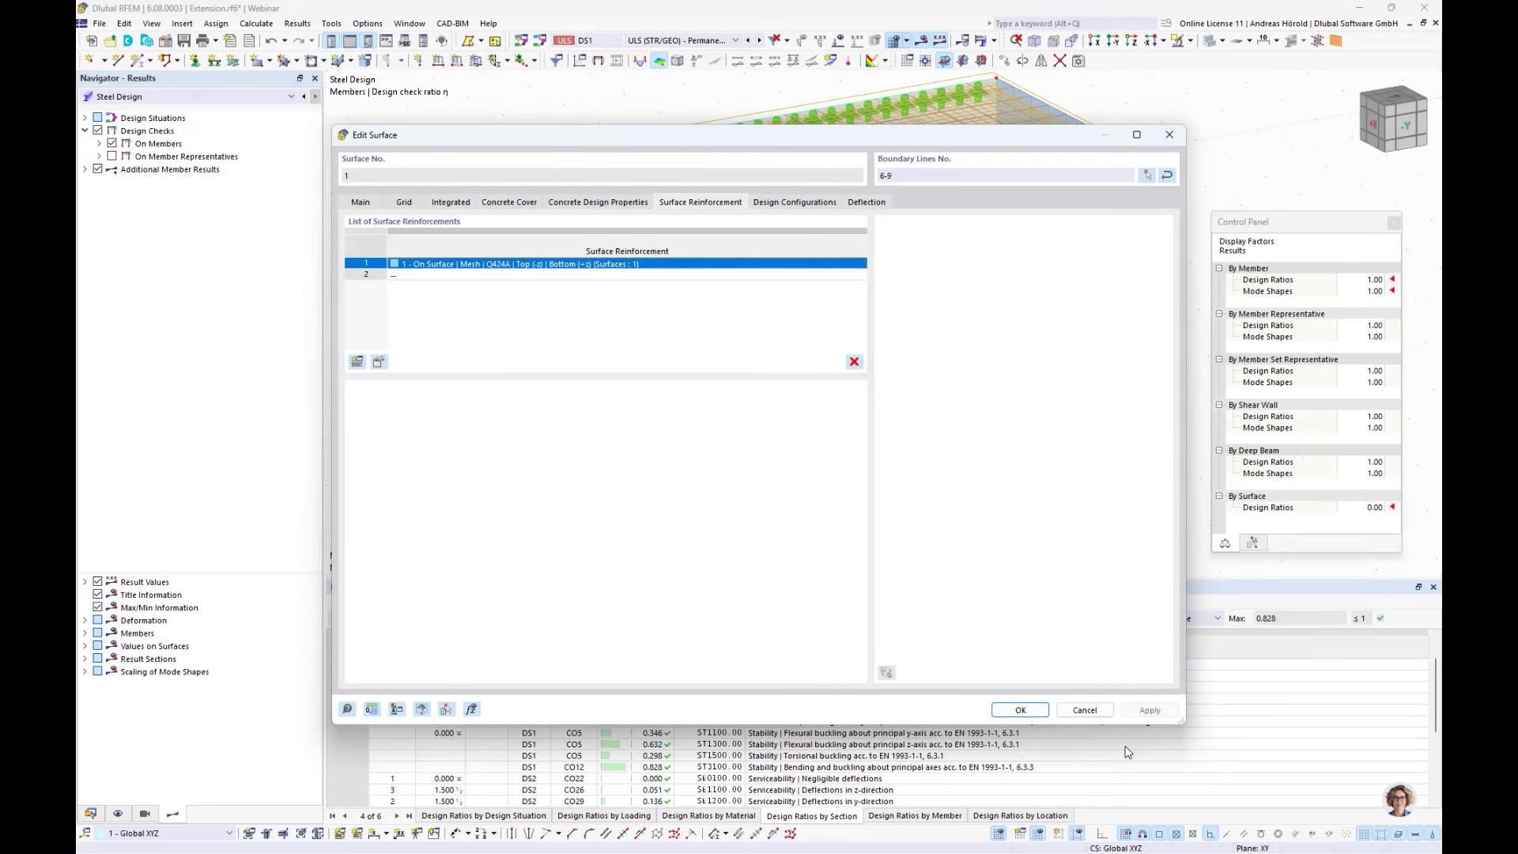
- Examine the surface's default ultimate configuration for members, stability and punching, close it unchanged, and view the deflection settings
click(787, 202)
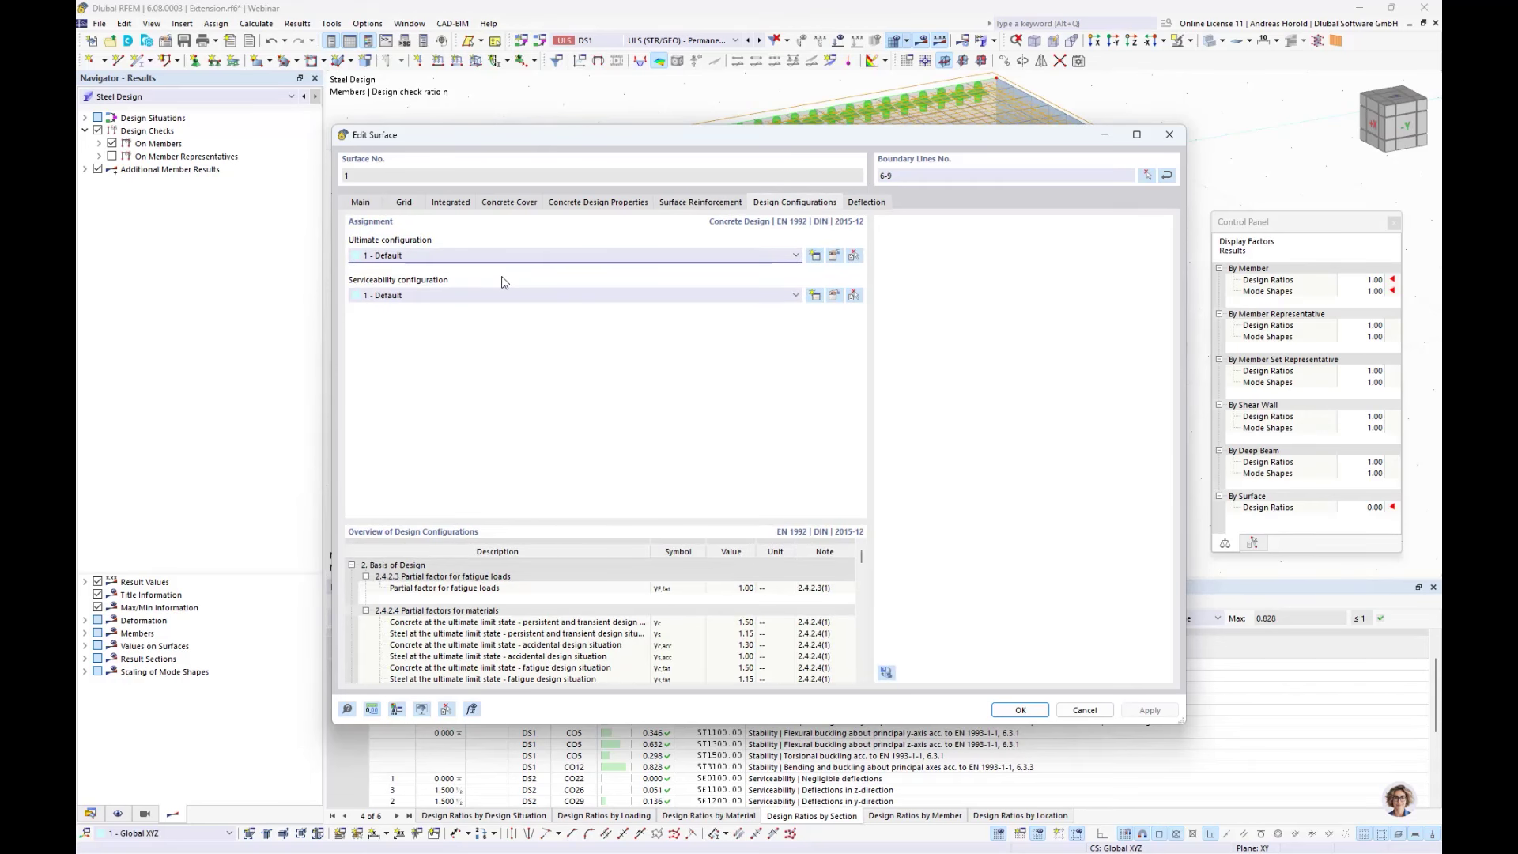
click(835, 256)
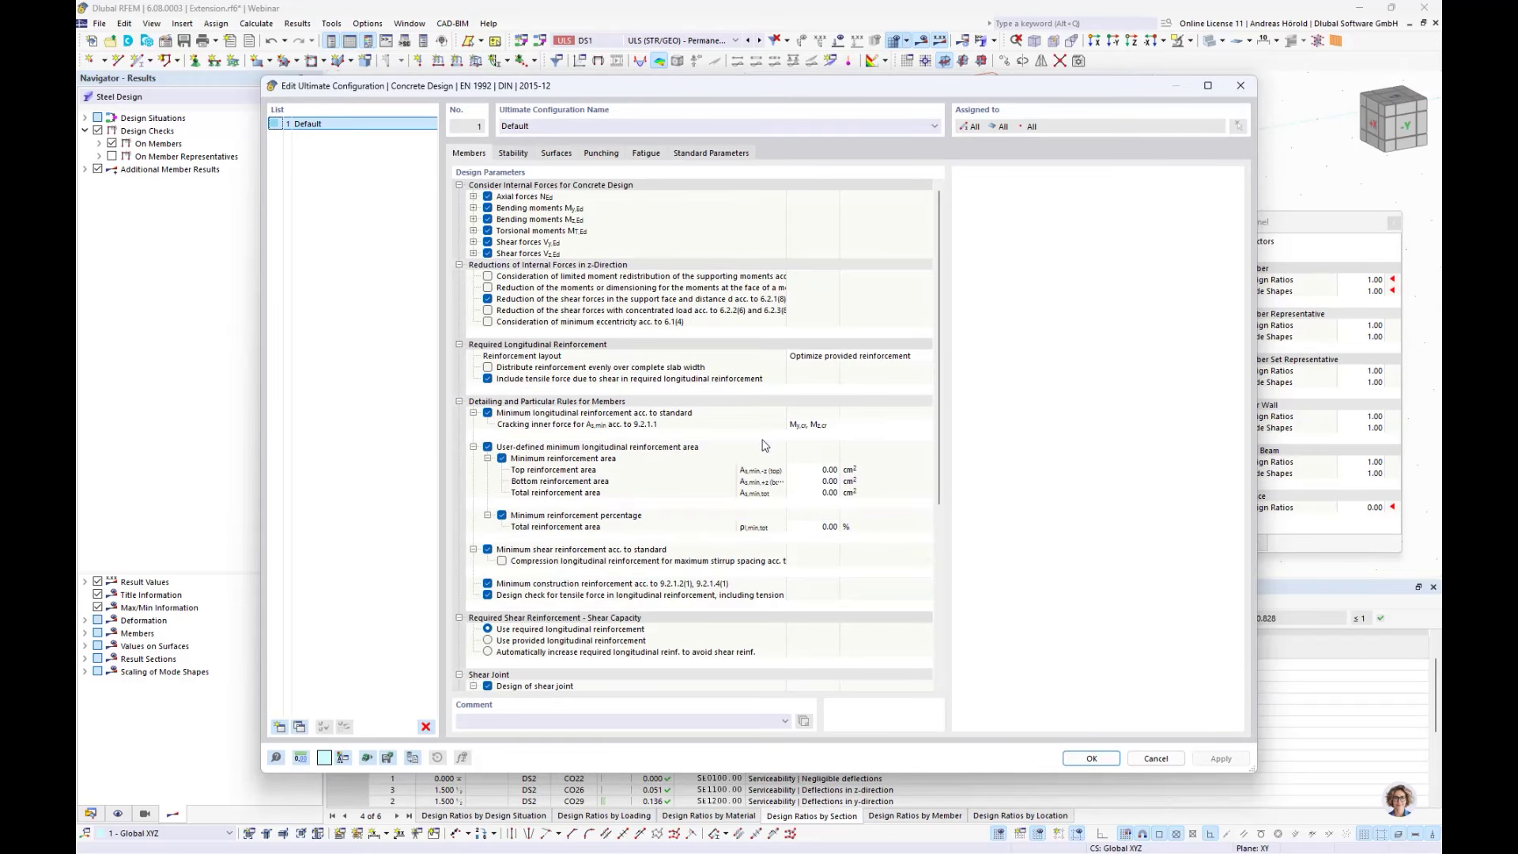
scroll(601, 474, down, 6)
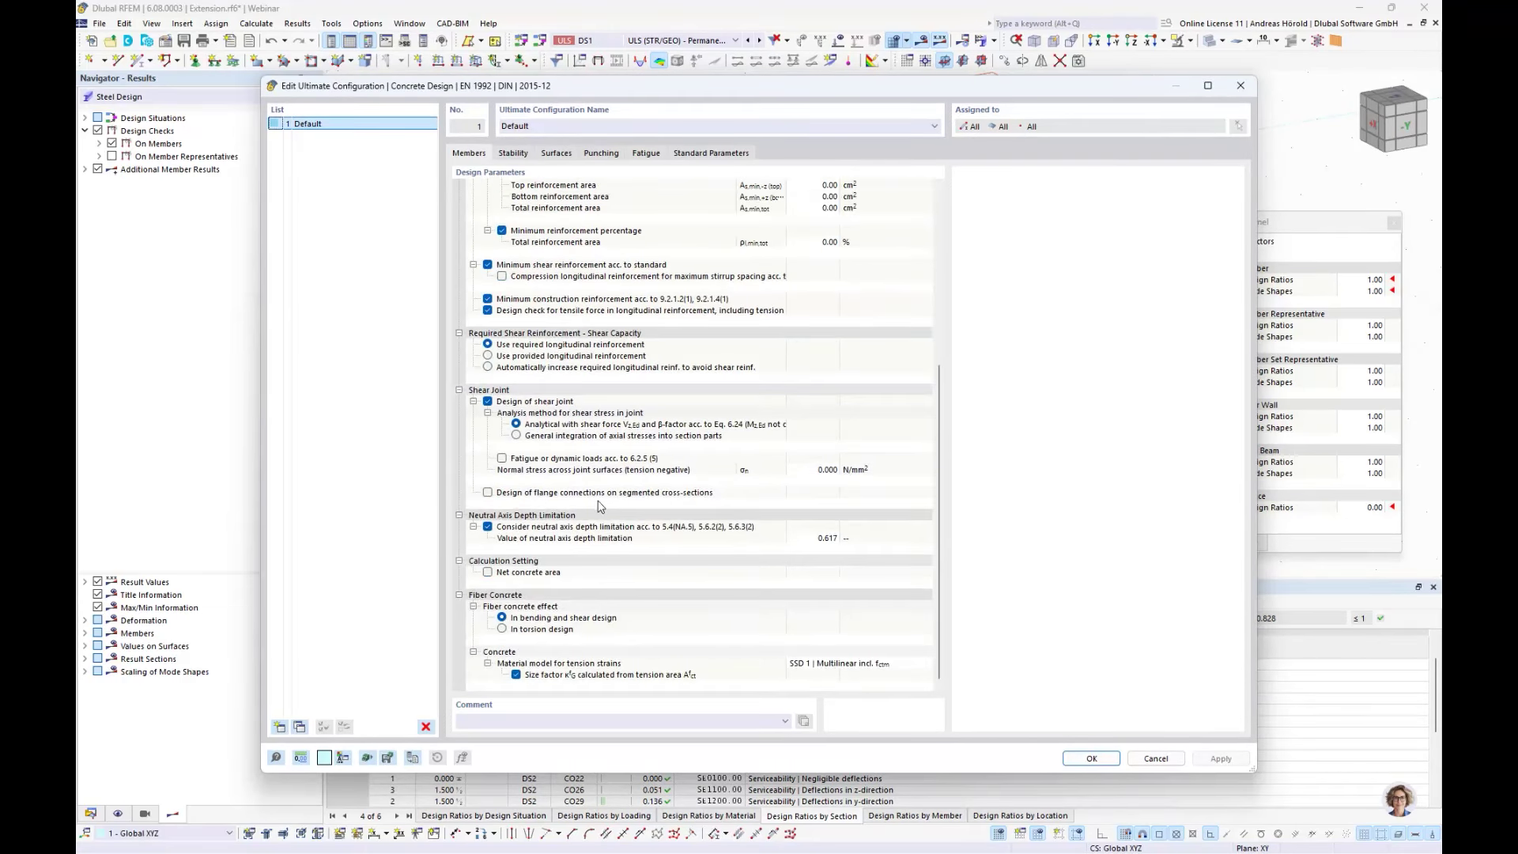
scroll(598, 506, up, 6)
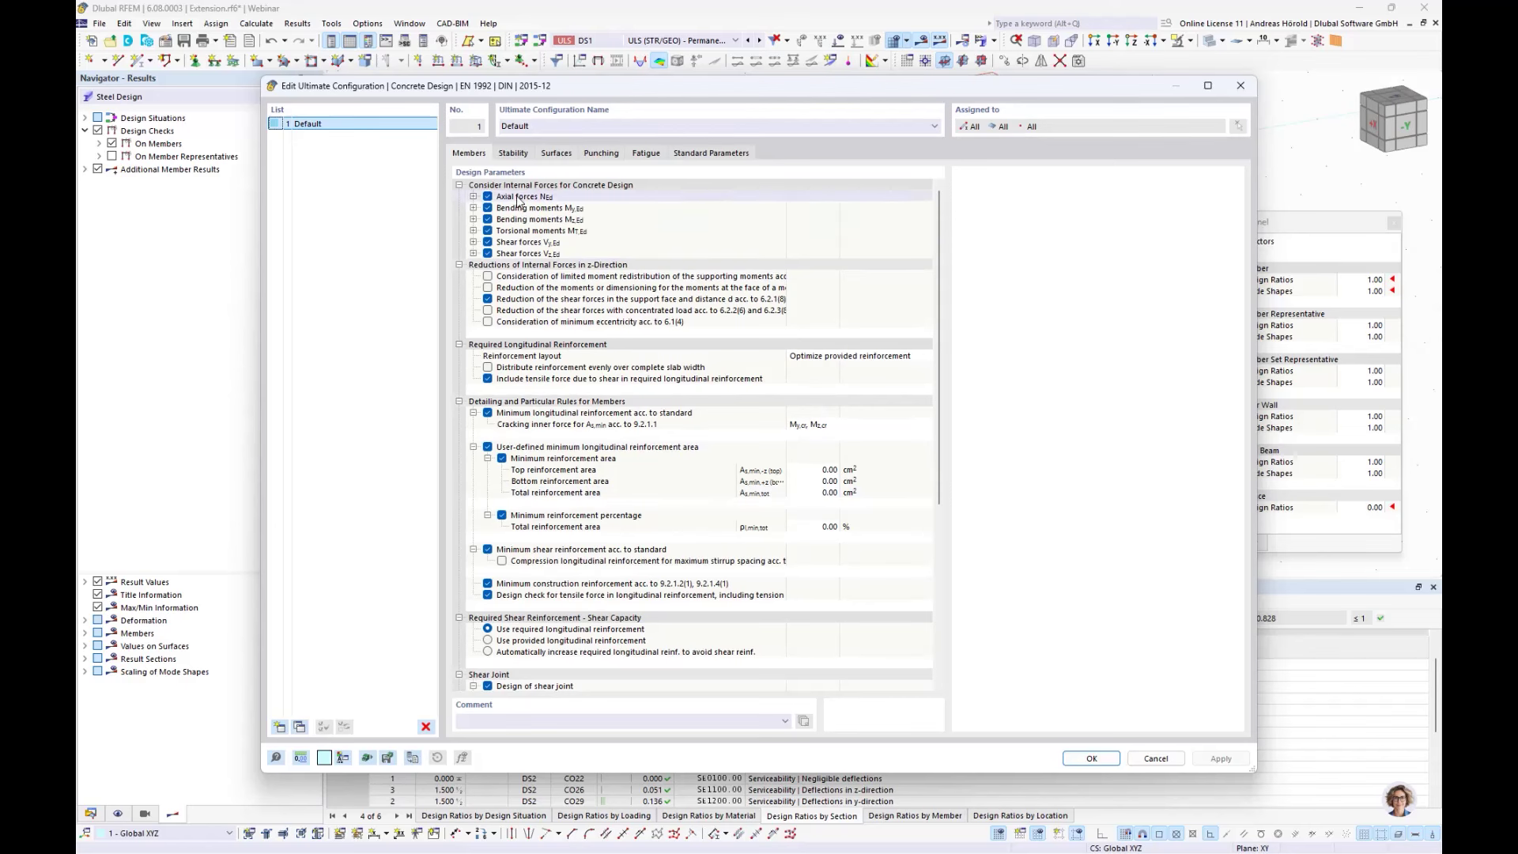
click(521, 153)
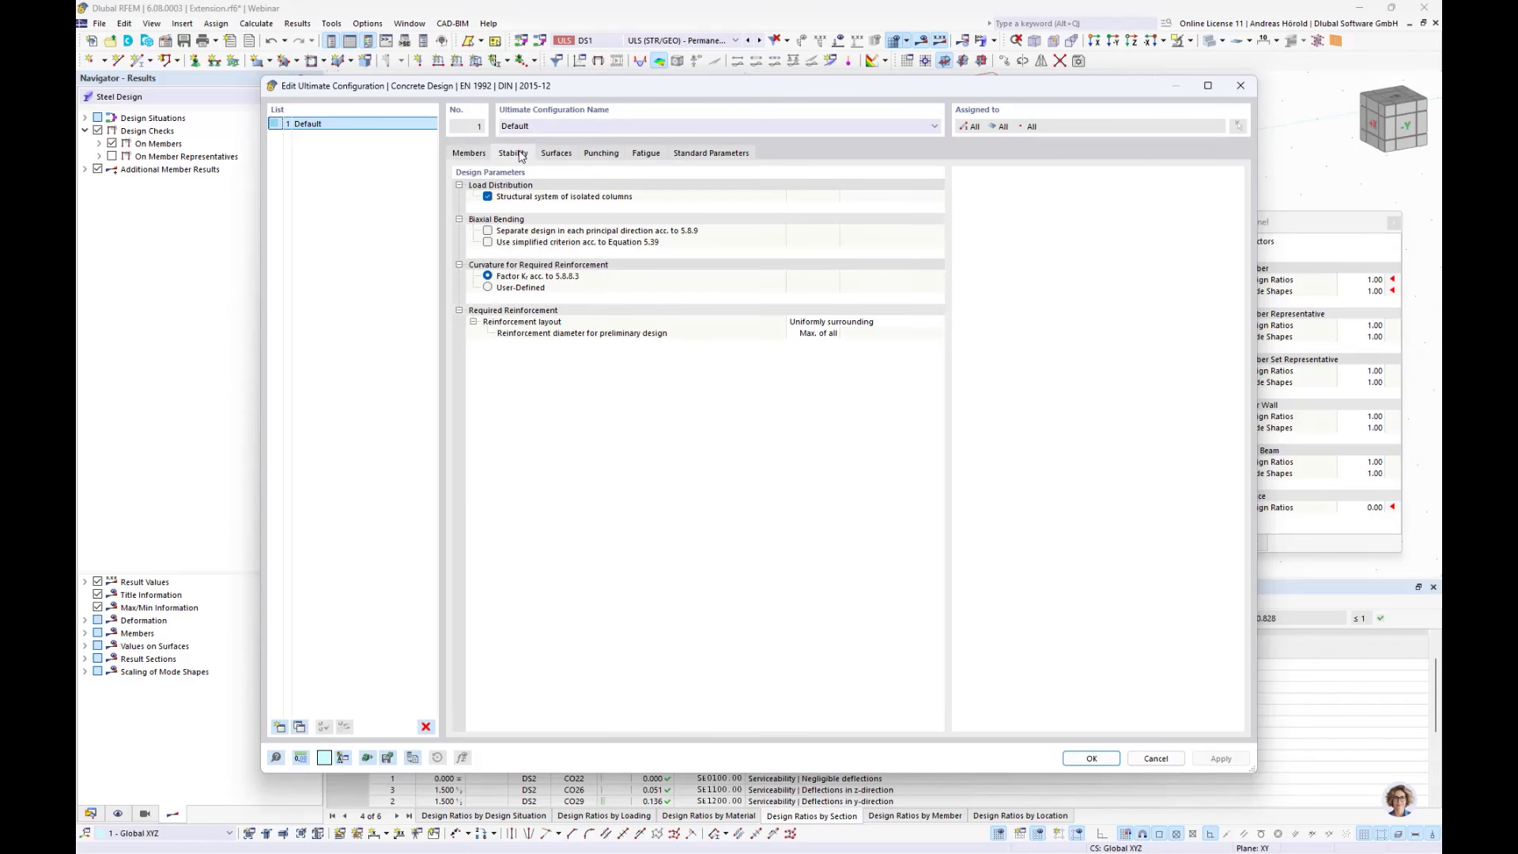
click(600, 155)
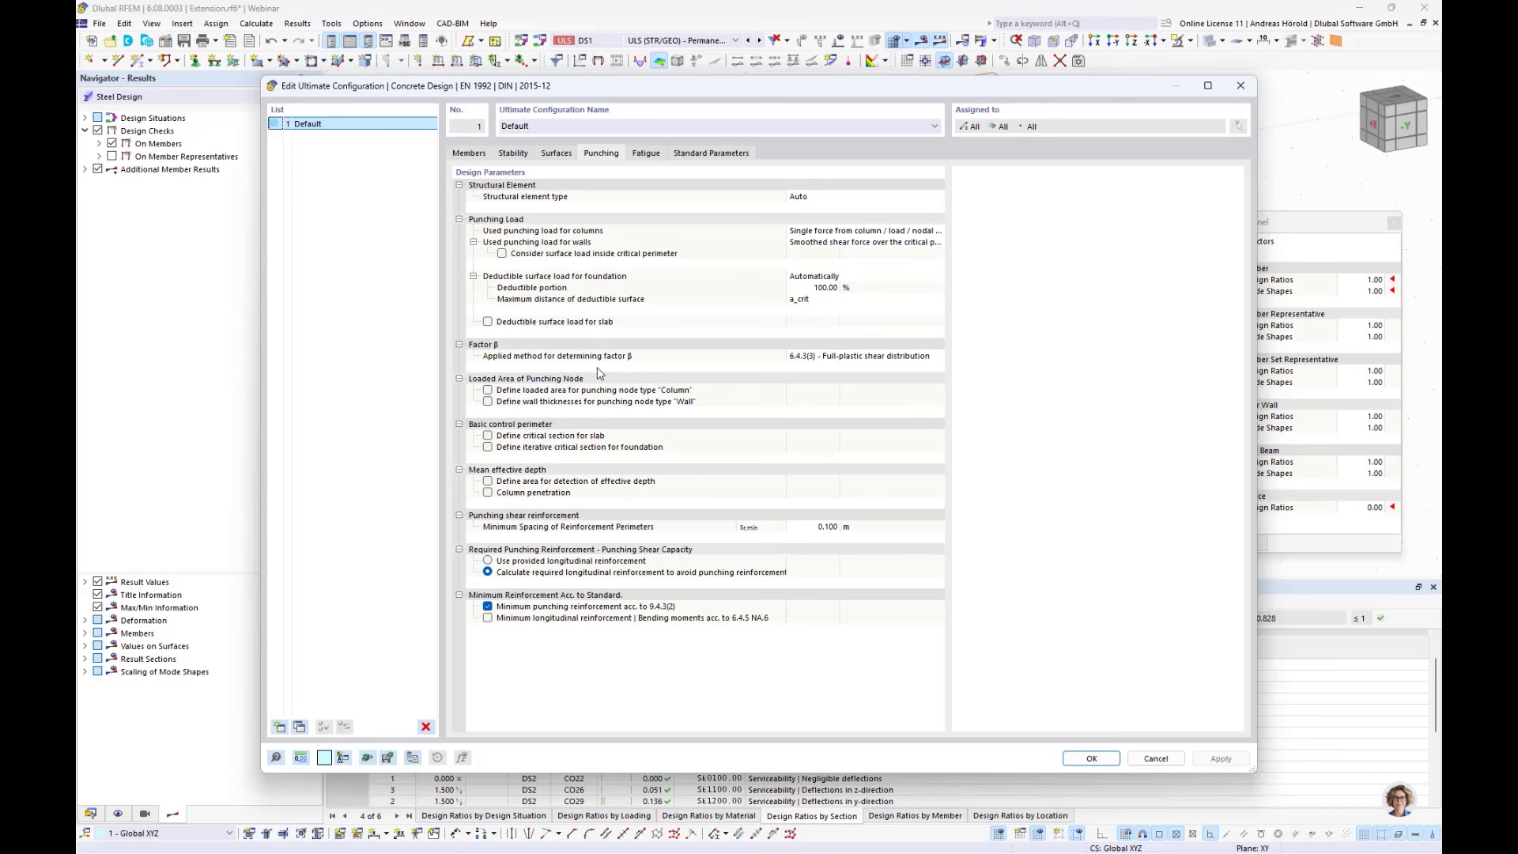
click(1156, 758)
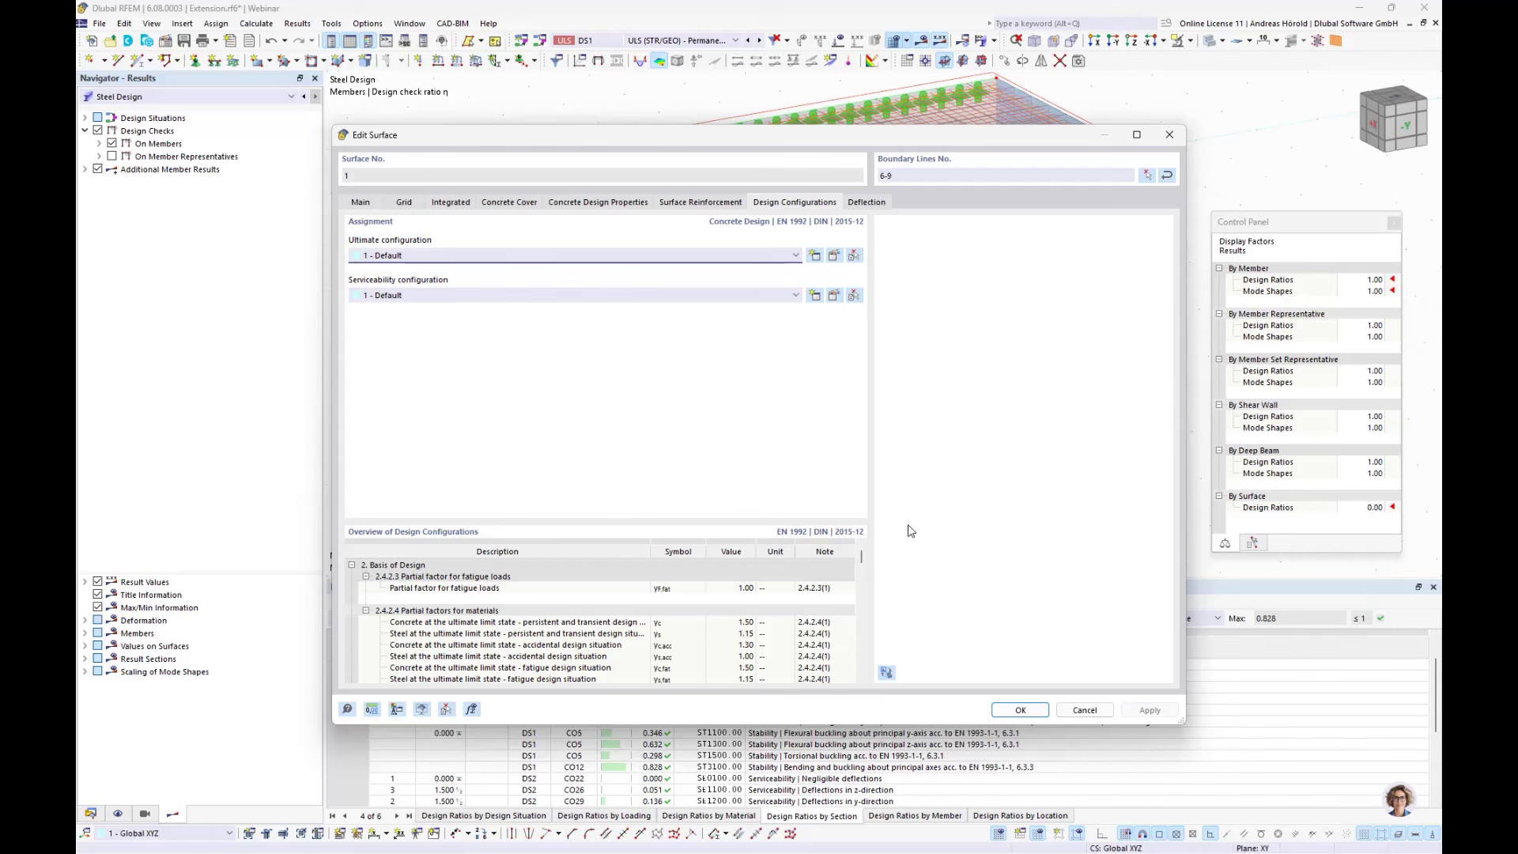
click(860, 205)
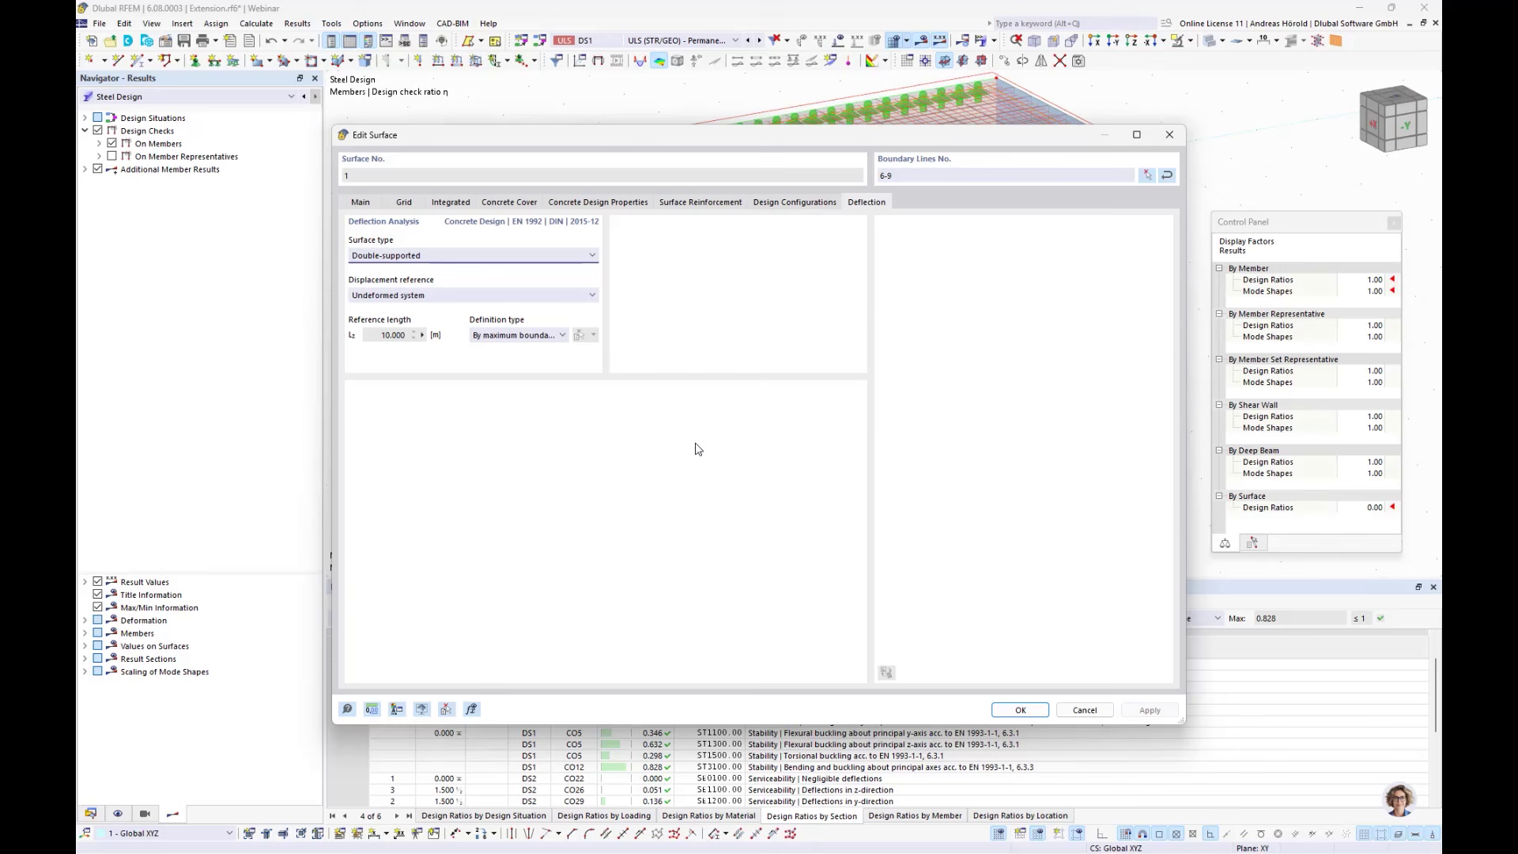
- Set the deflection reference length of surface 1 to be defined by minimum boundary line and confirm the surface changes
click(500, 338)
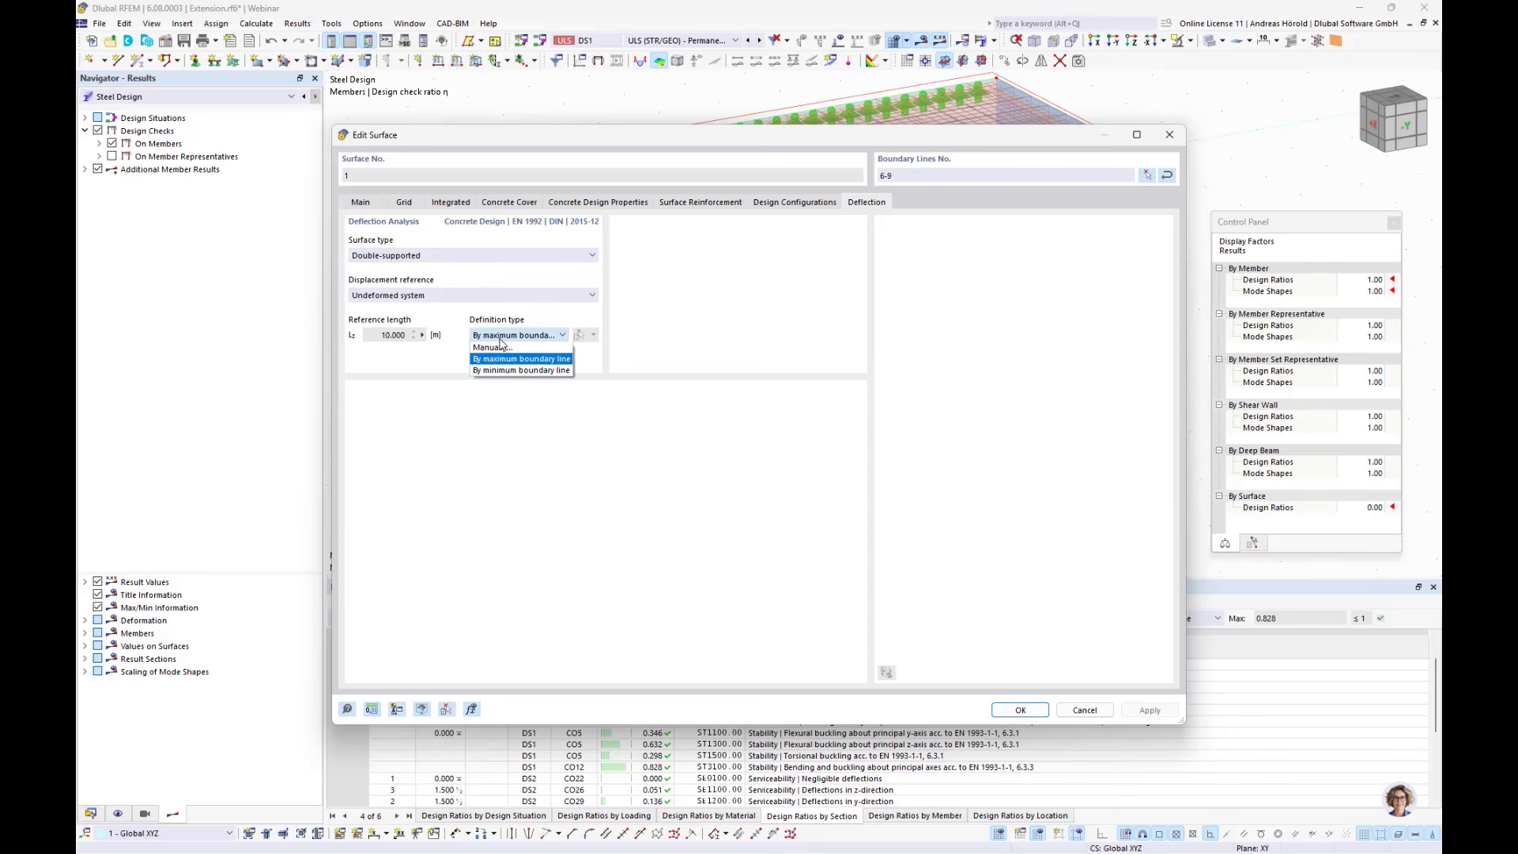
click(526, 371)
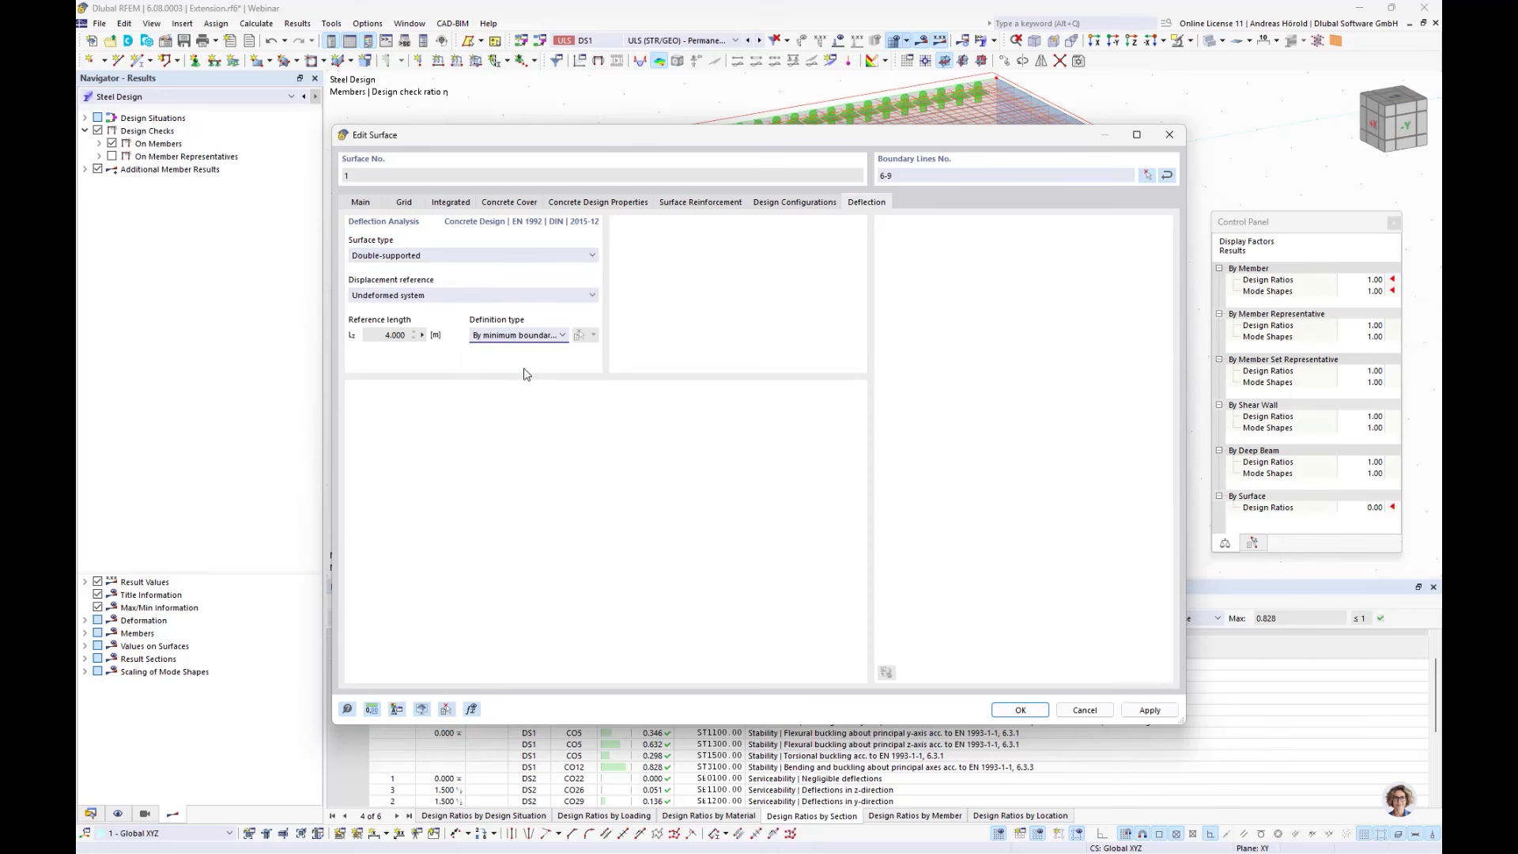
click(1019, 709)
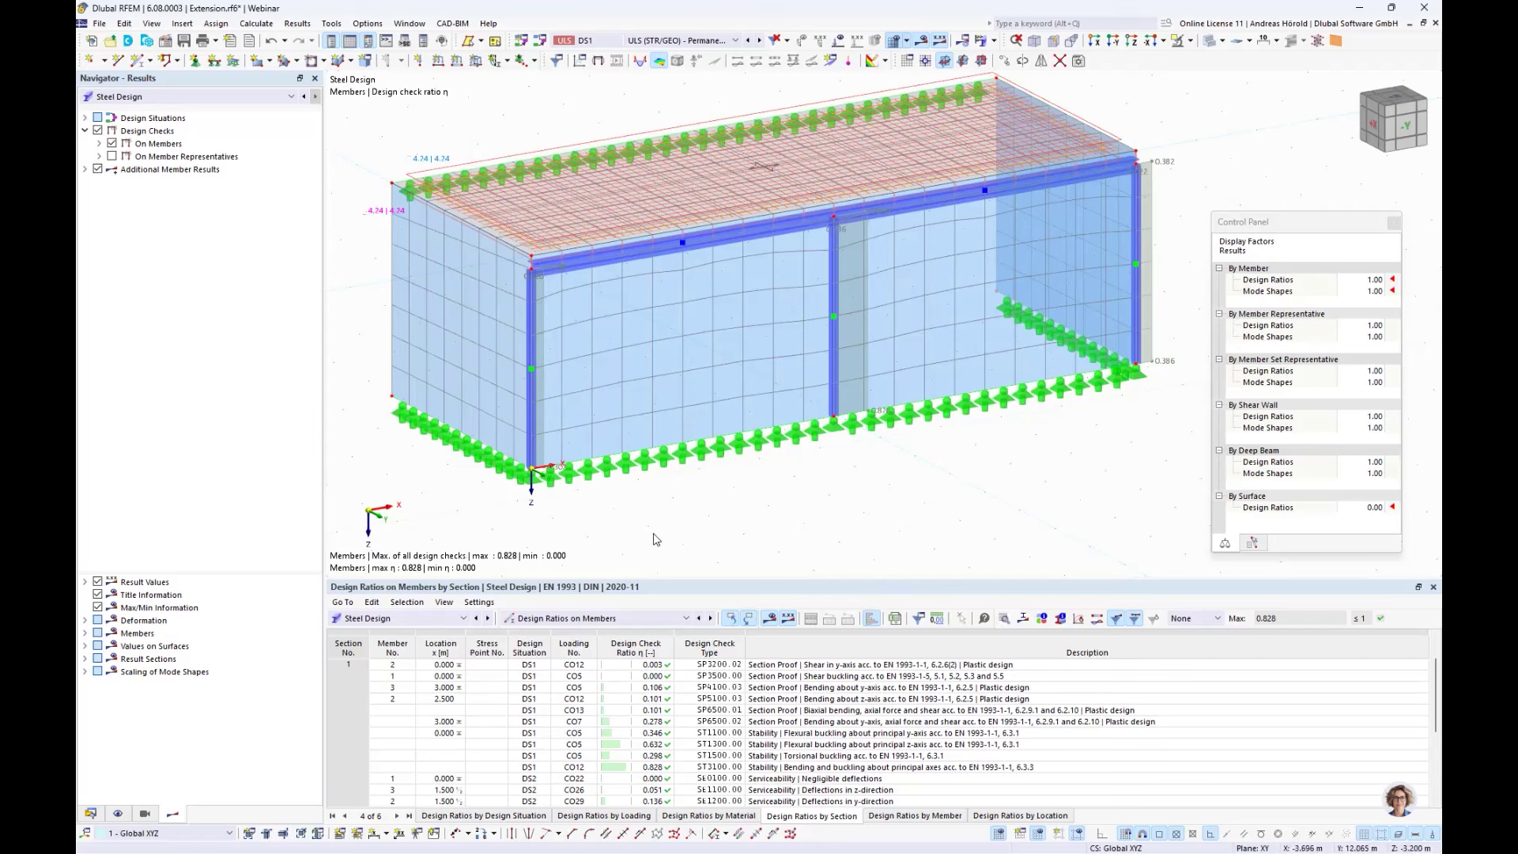
- Switch the results to Concrete Design, run its calculation, and list the design ratios on surfaces
click(429, 620)
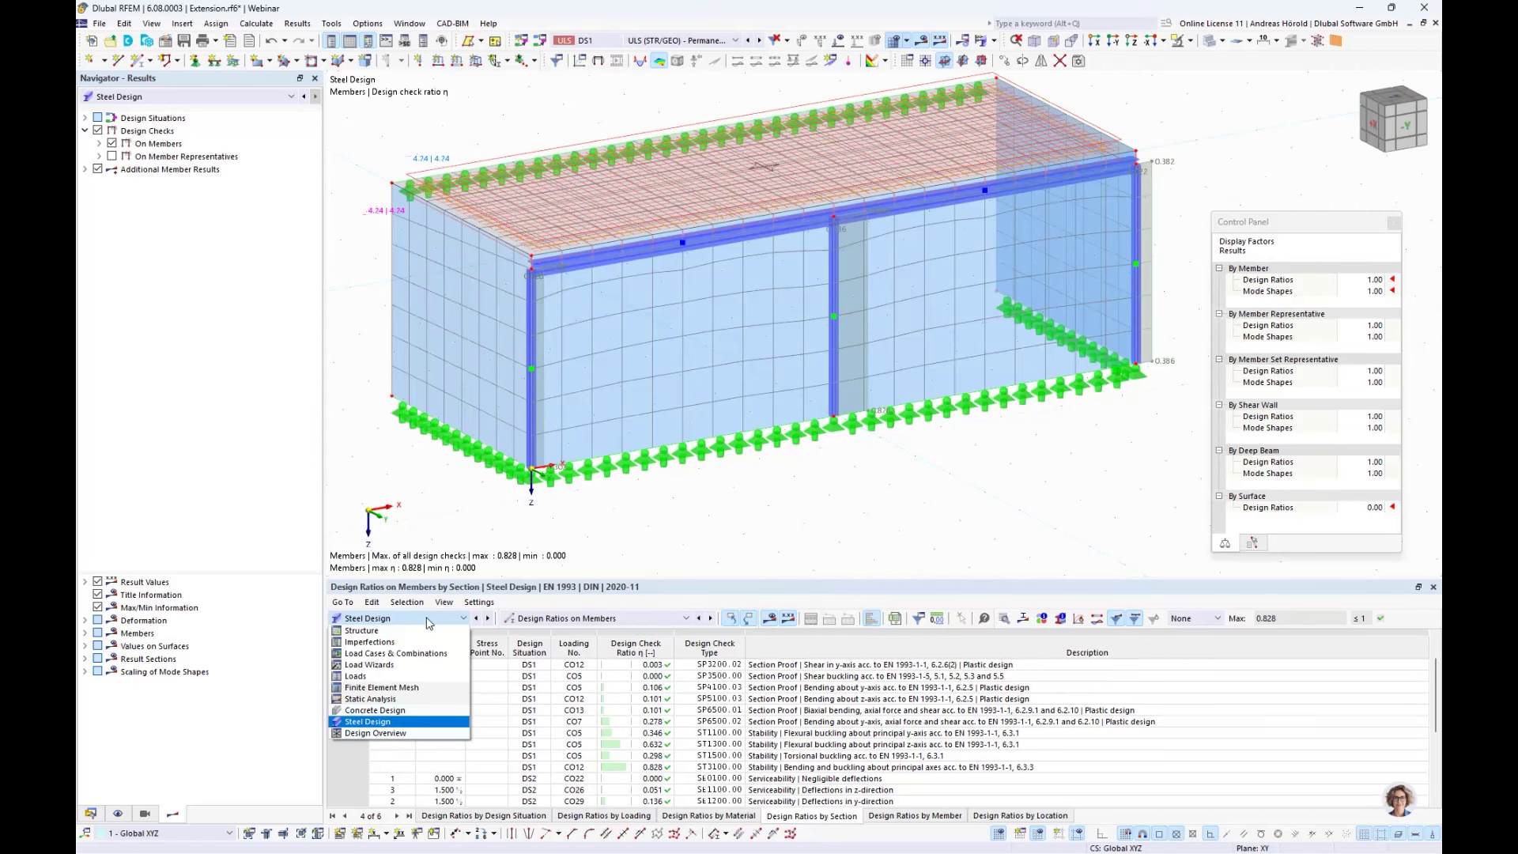
click(414, 712)
click(768, 620)
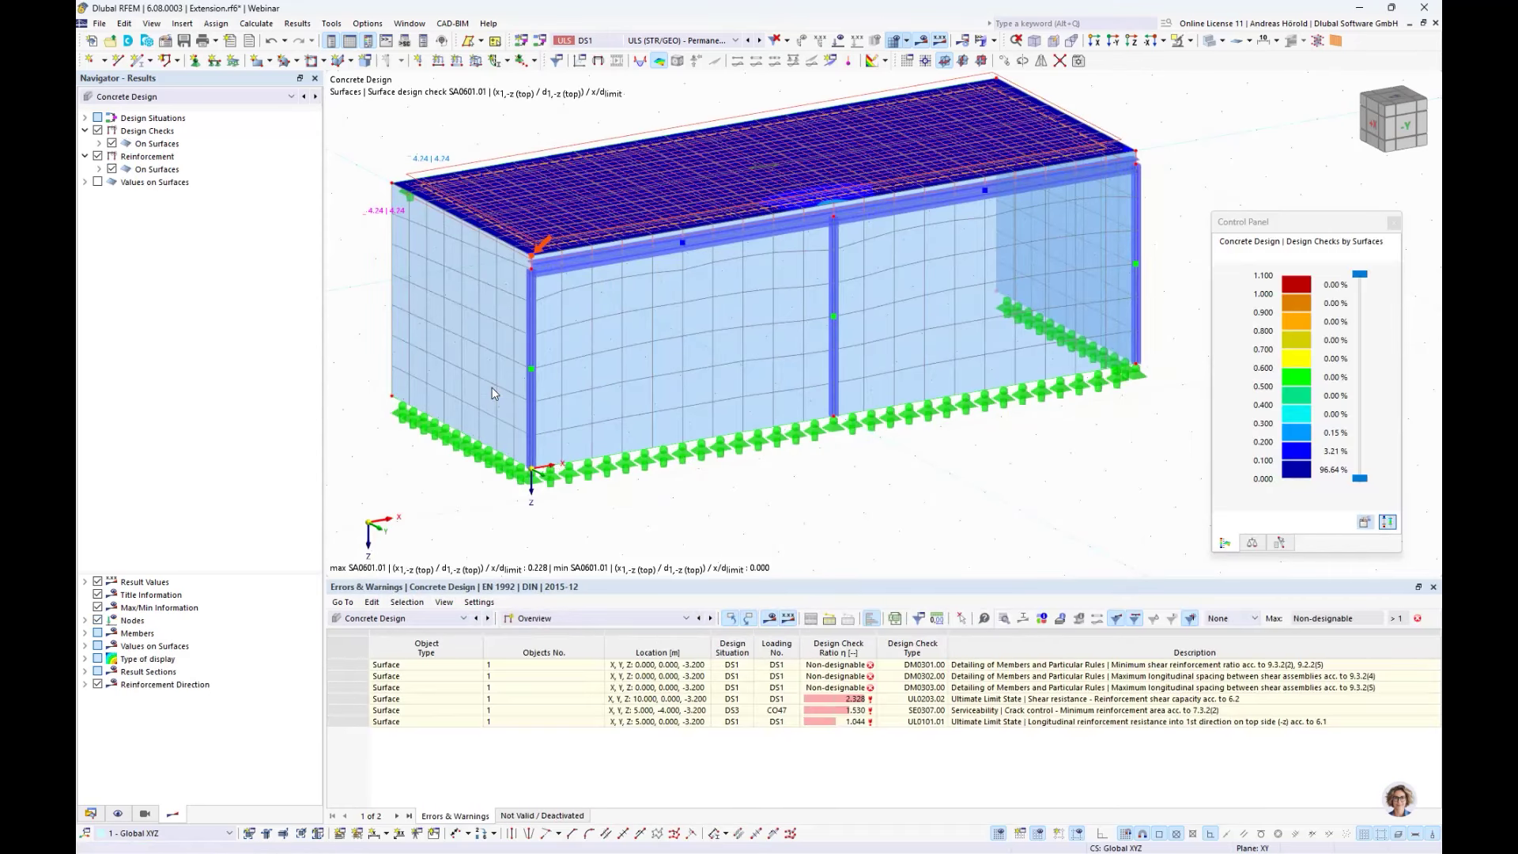
click(615, 619)
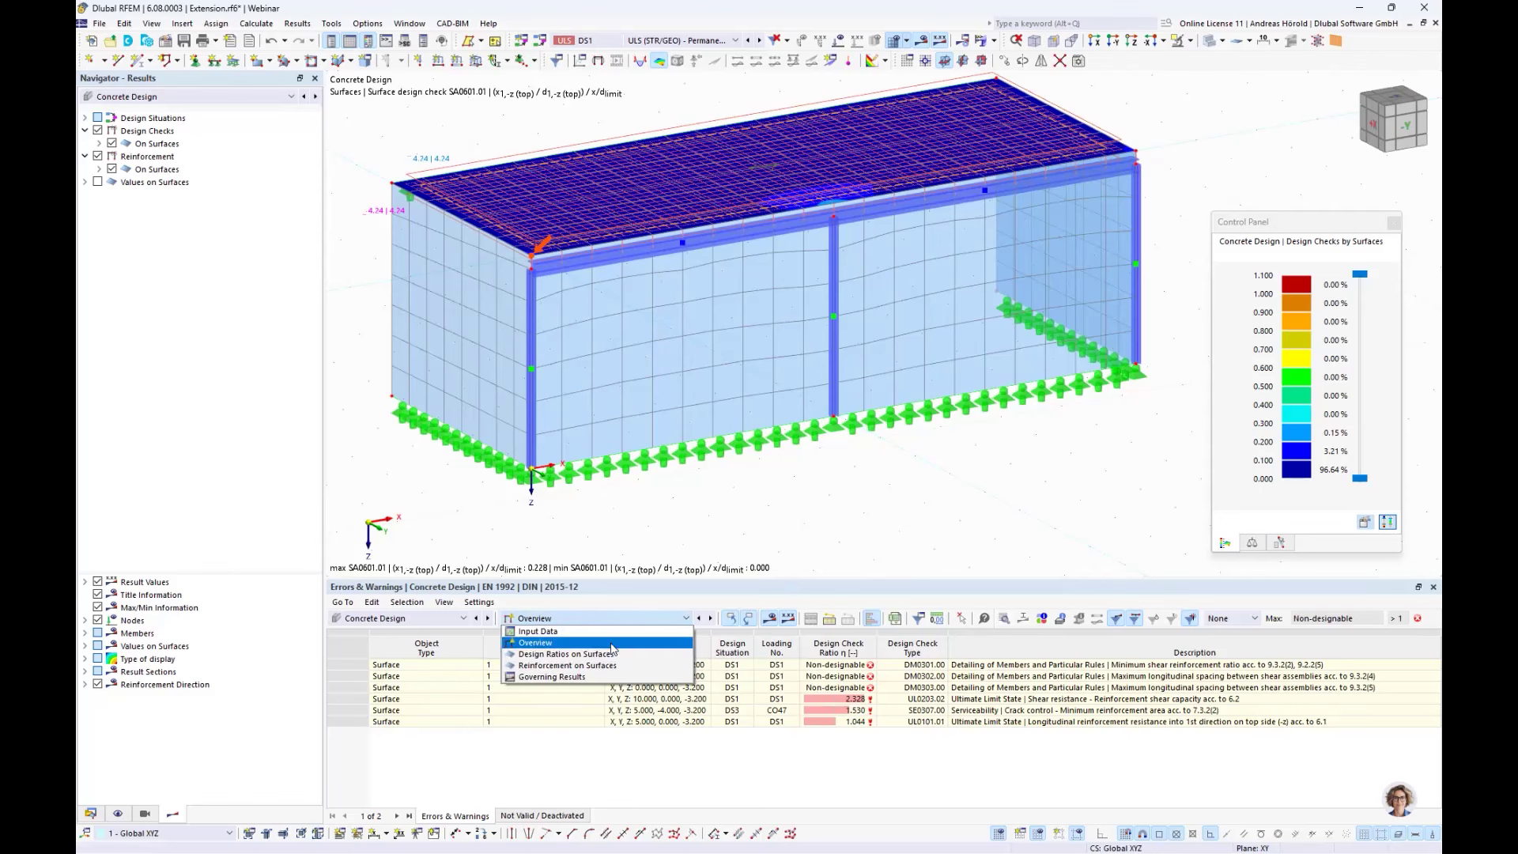
click(566, 654)
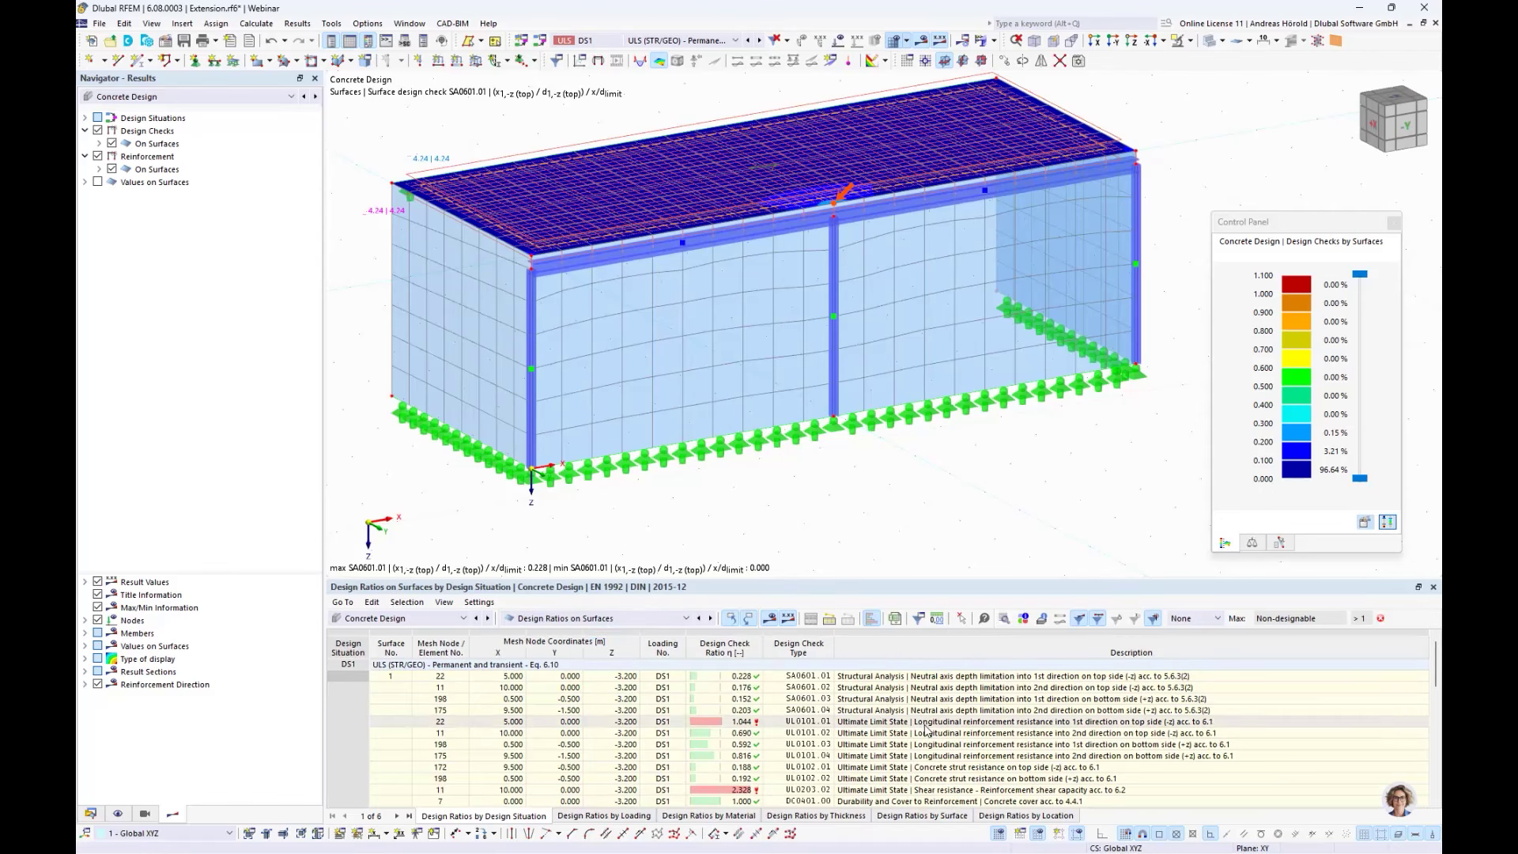
- Locate the exceeded longitudinal reinforcement and shear capacity checks on the roof slab and examine the ultimate limit state design ratios
click(733, 722)
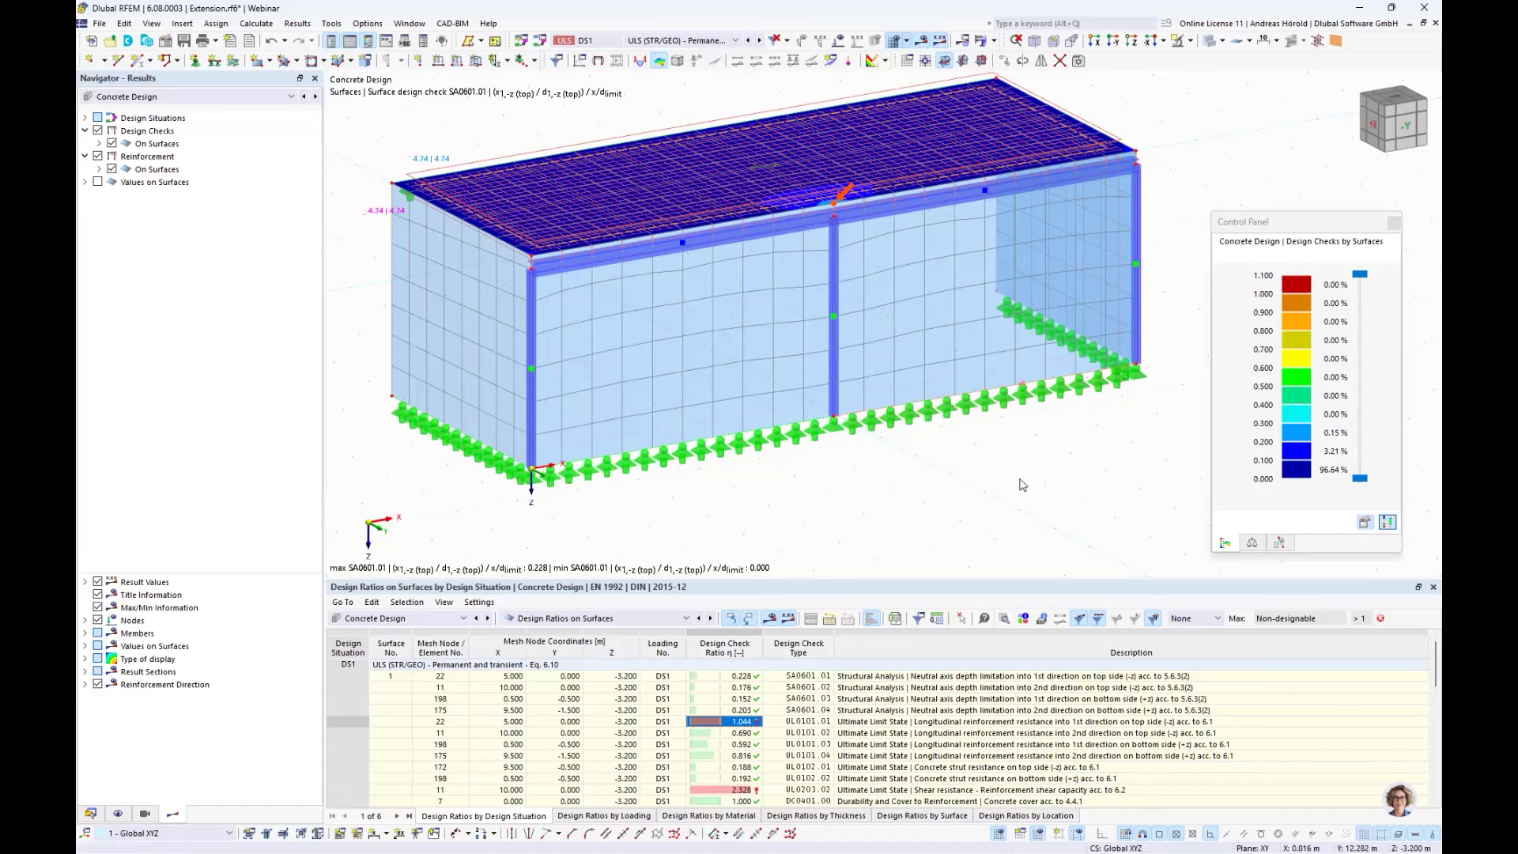
ctrl+middle_drag(949, 506, 958, 581)
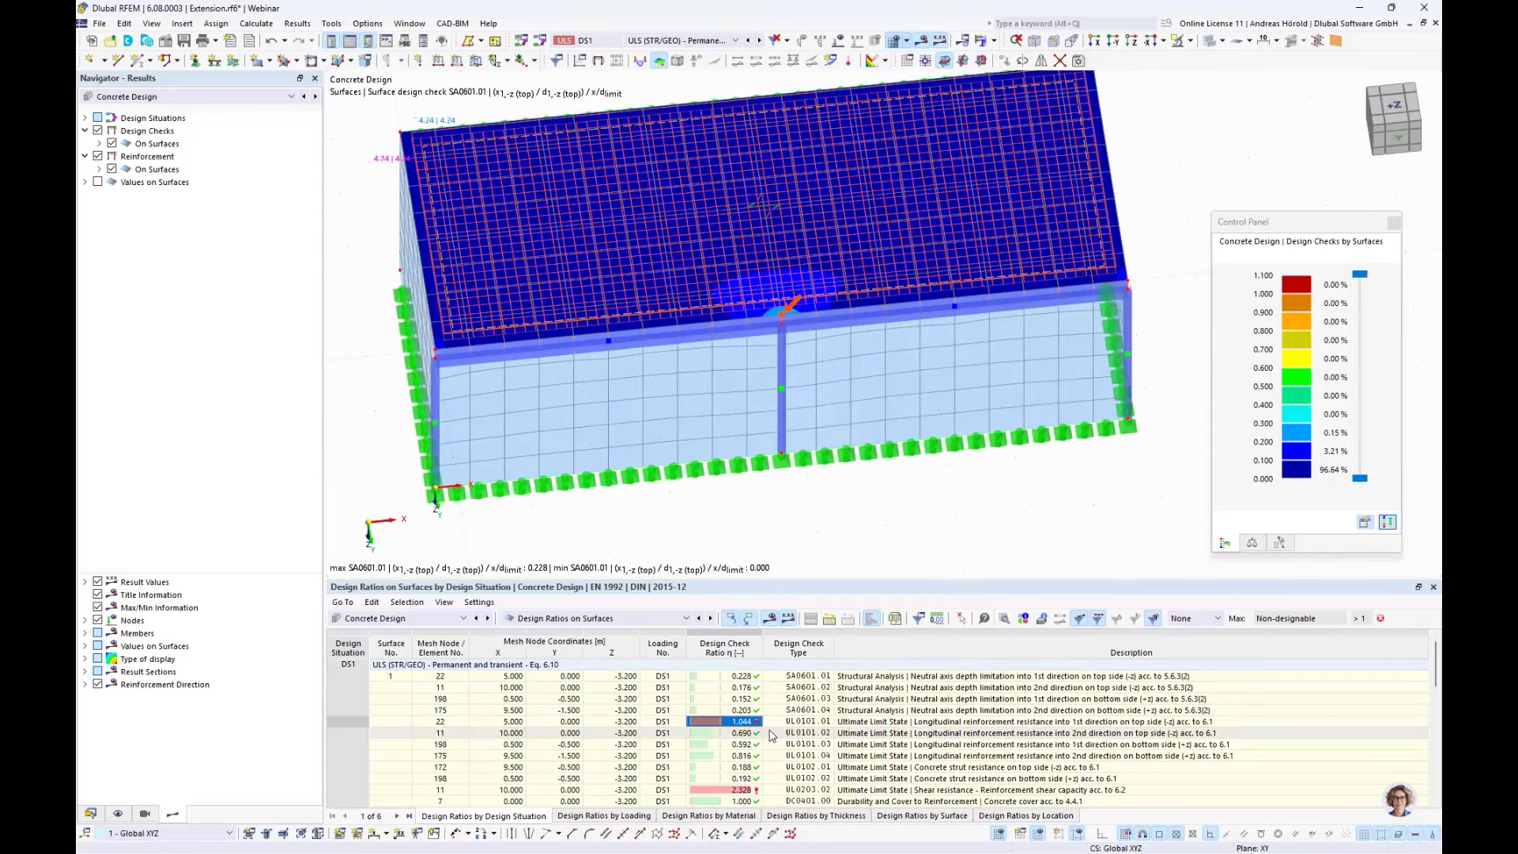
click(735, 790)
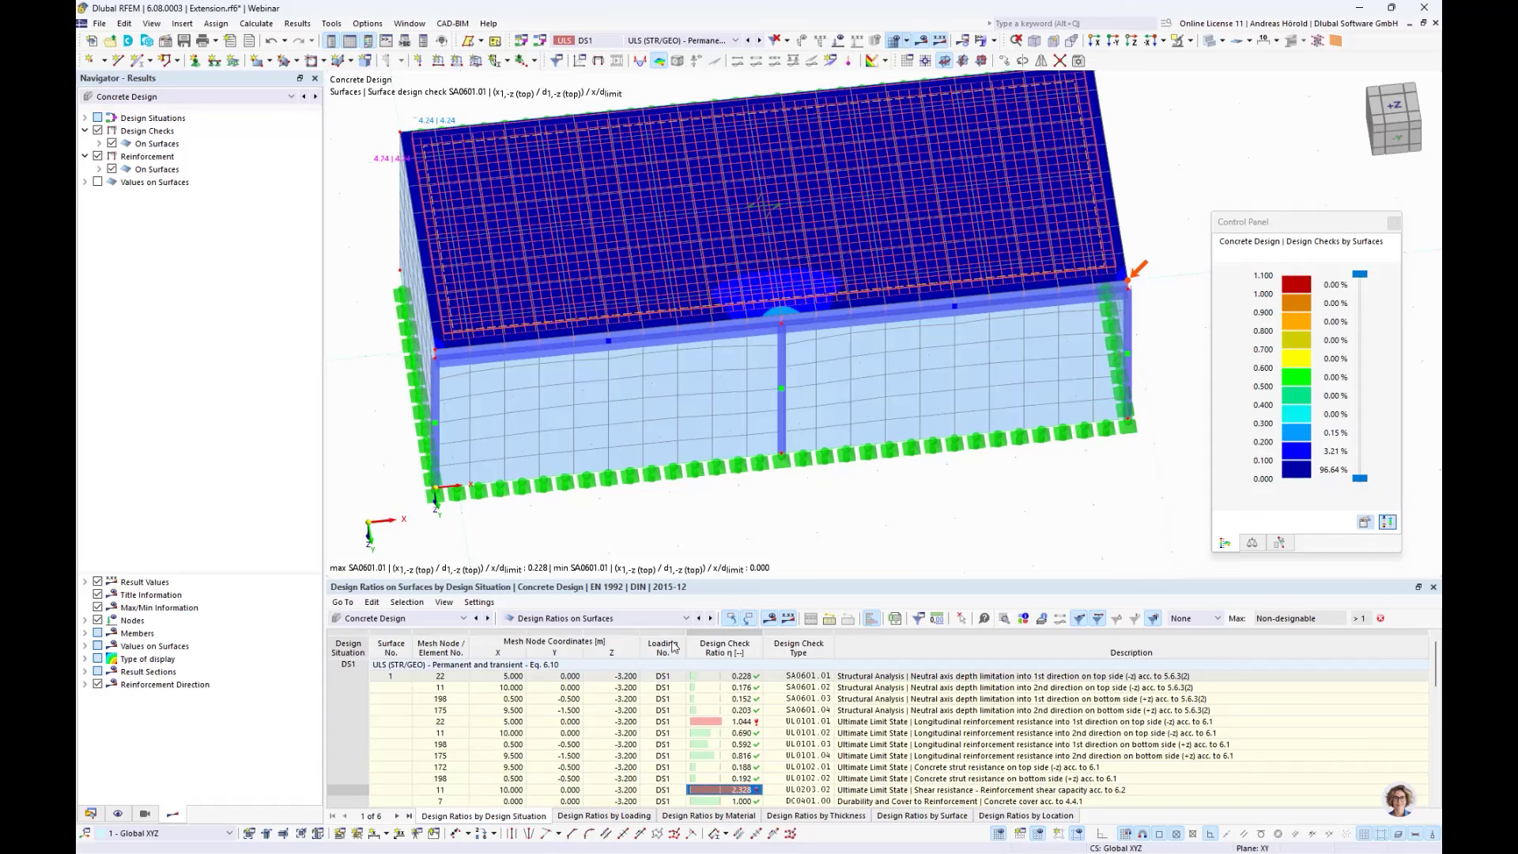
scroll(765, 531, down, 1)
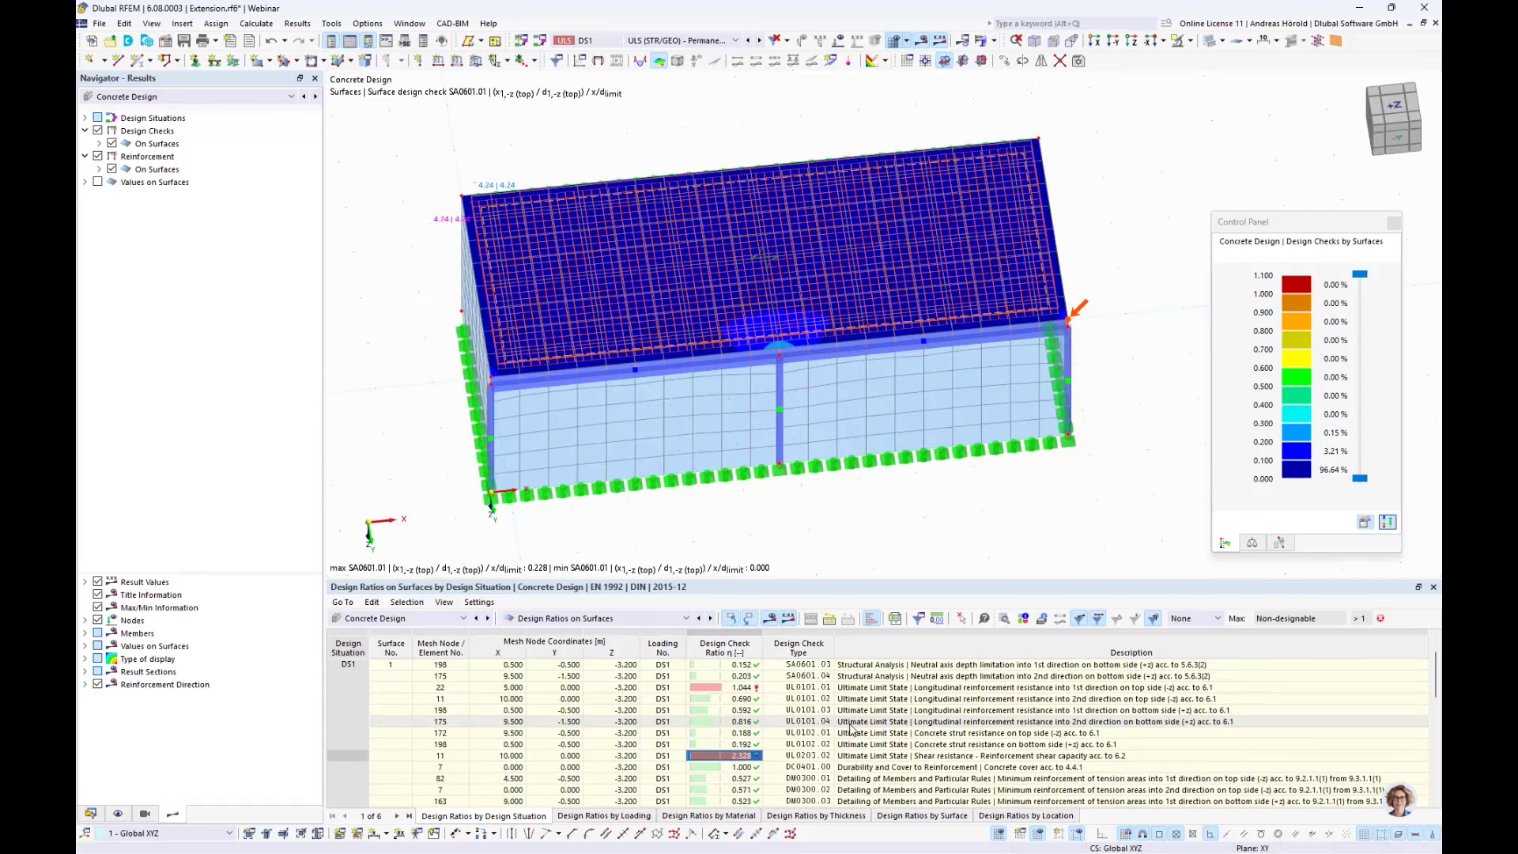
scroll(798, 720, down, 2)
scroll(773, 713, up, 2)
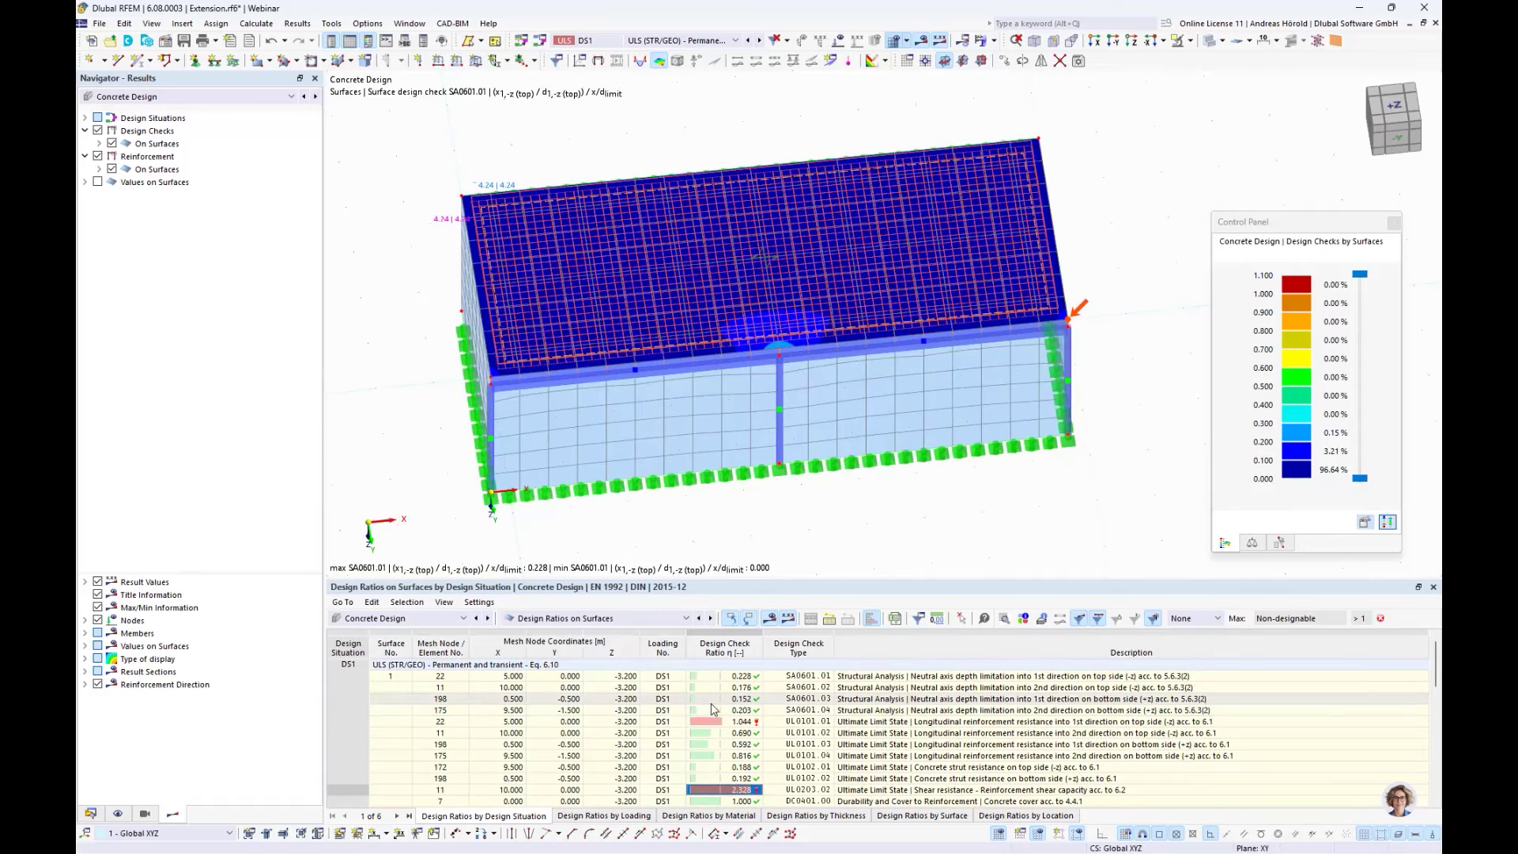
- Examine the detailing and serviceability crack control checks, and return to the longitudinal reinforcement check for the 1st direction on the top side
scroll(893, 680, down, 4)
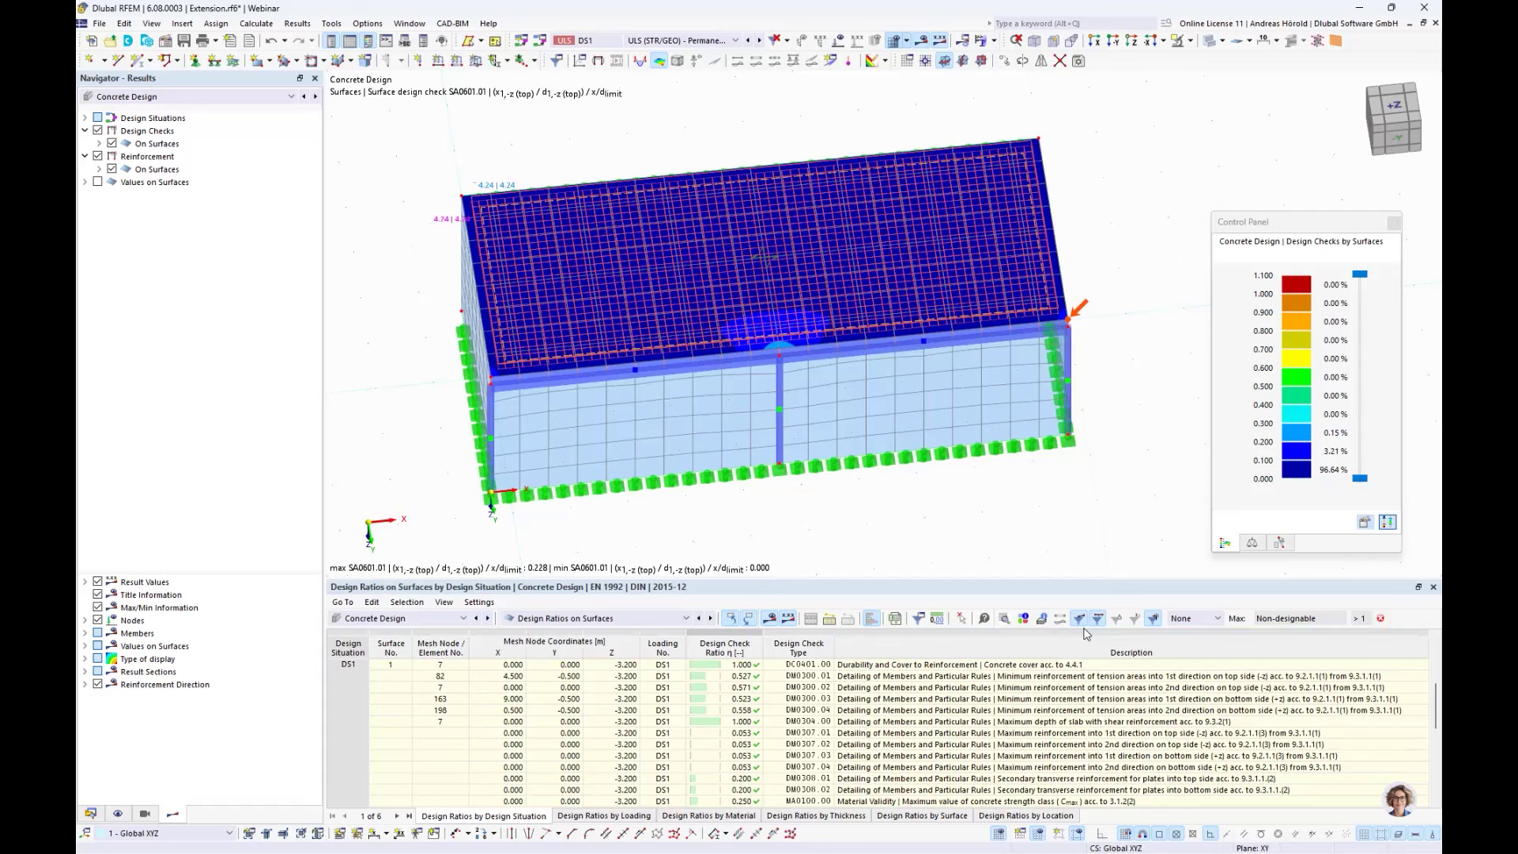
scroll(1018, 692, down, 4)
scroll(816, 737, down, 1)
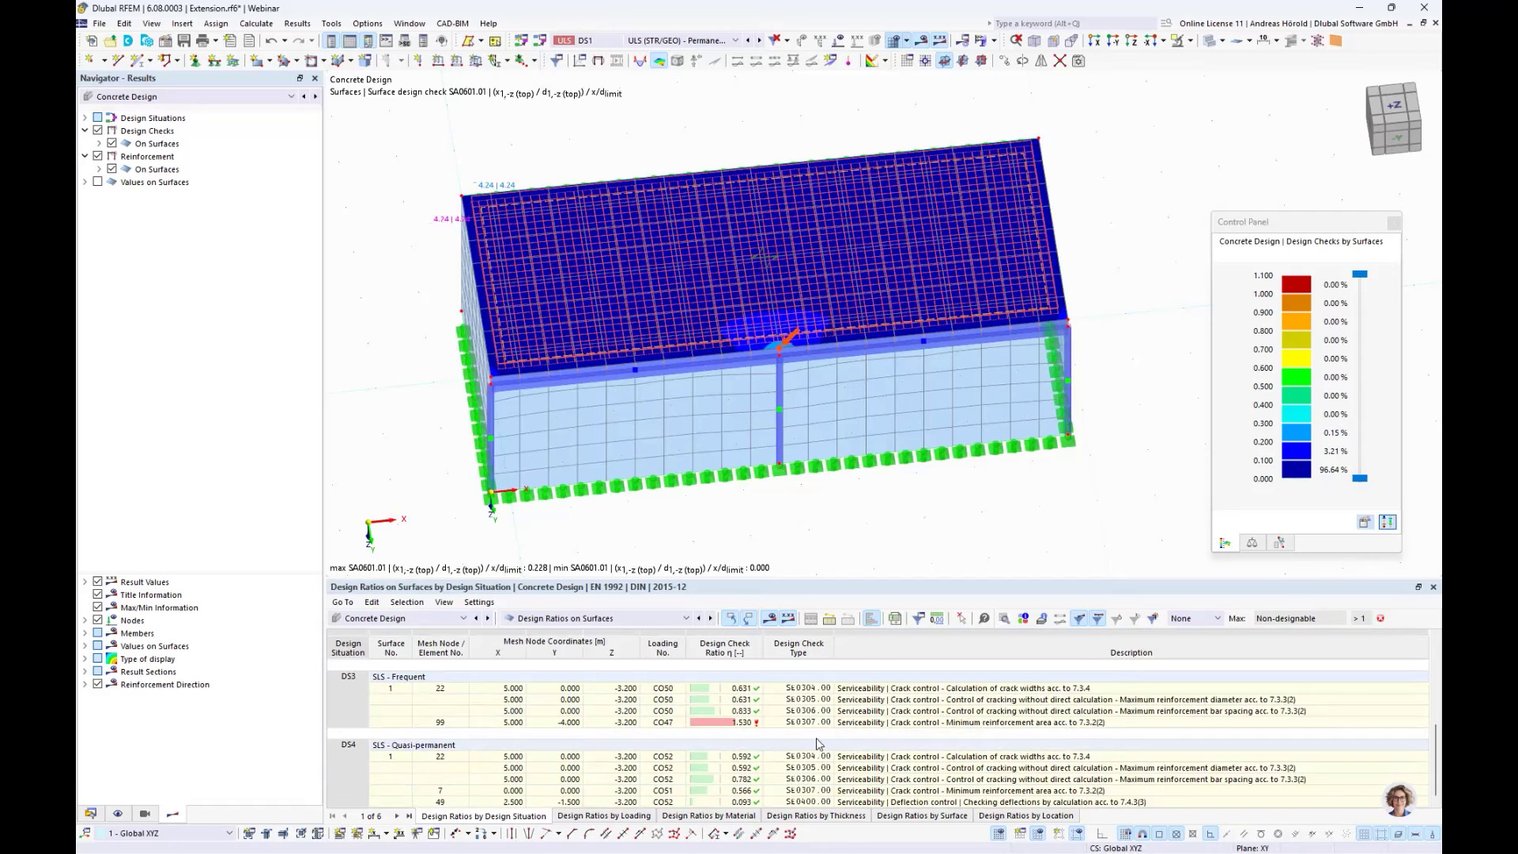
scroll(816, 738, up, 10)
scroll(761, 710, down, 8)
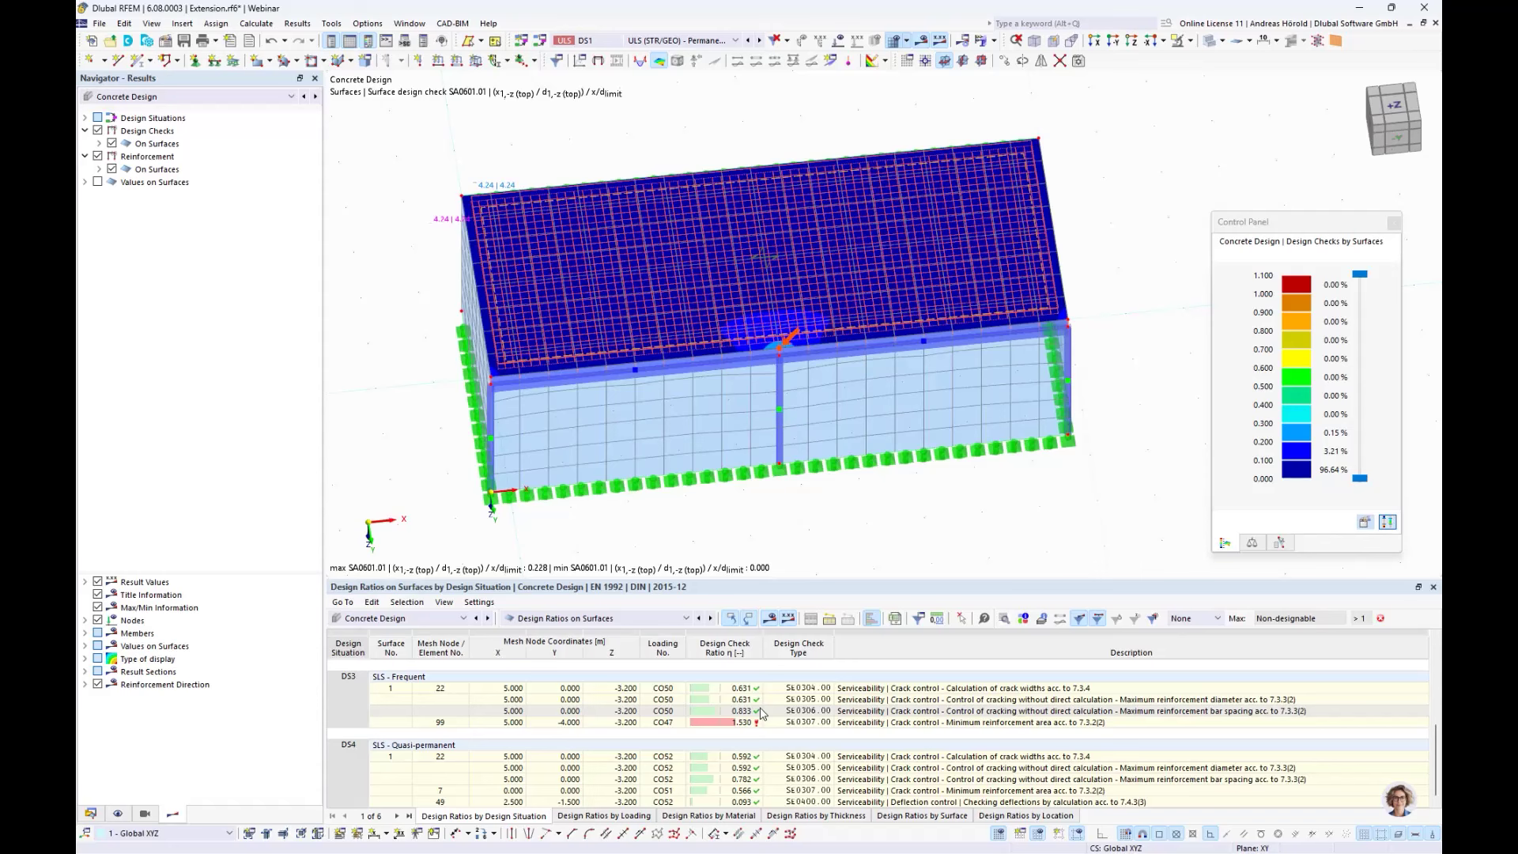
scroll(761, 712, up, 8)
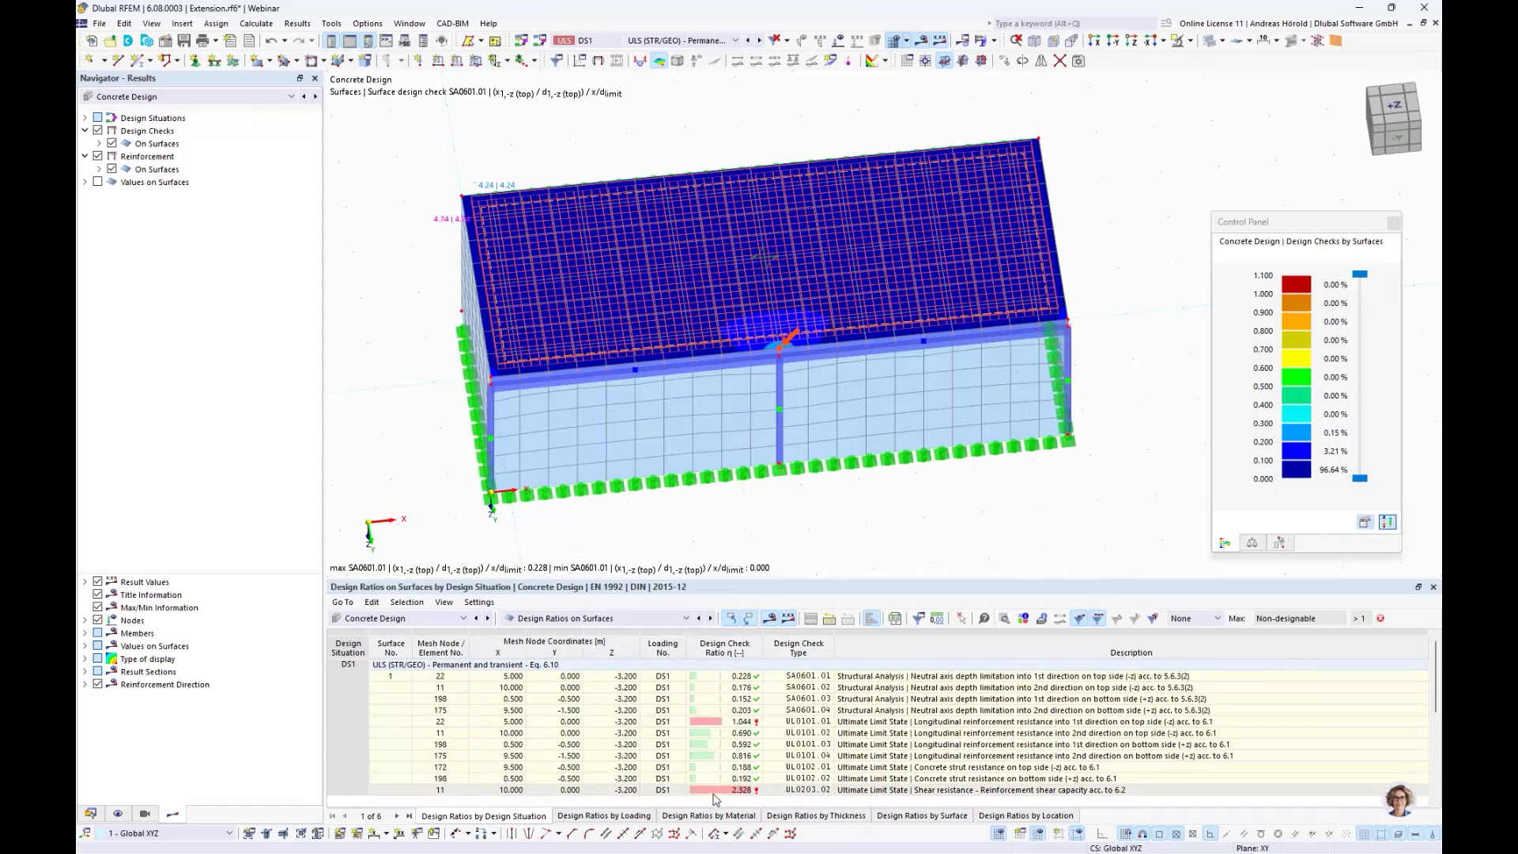
click(718, 723)
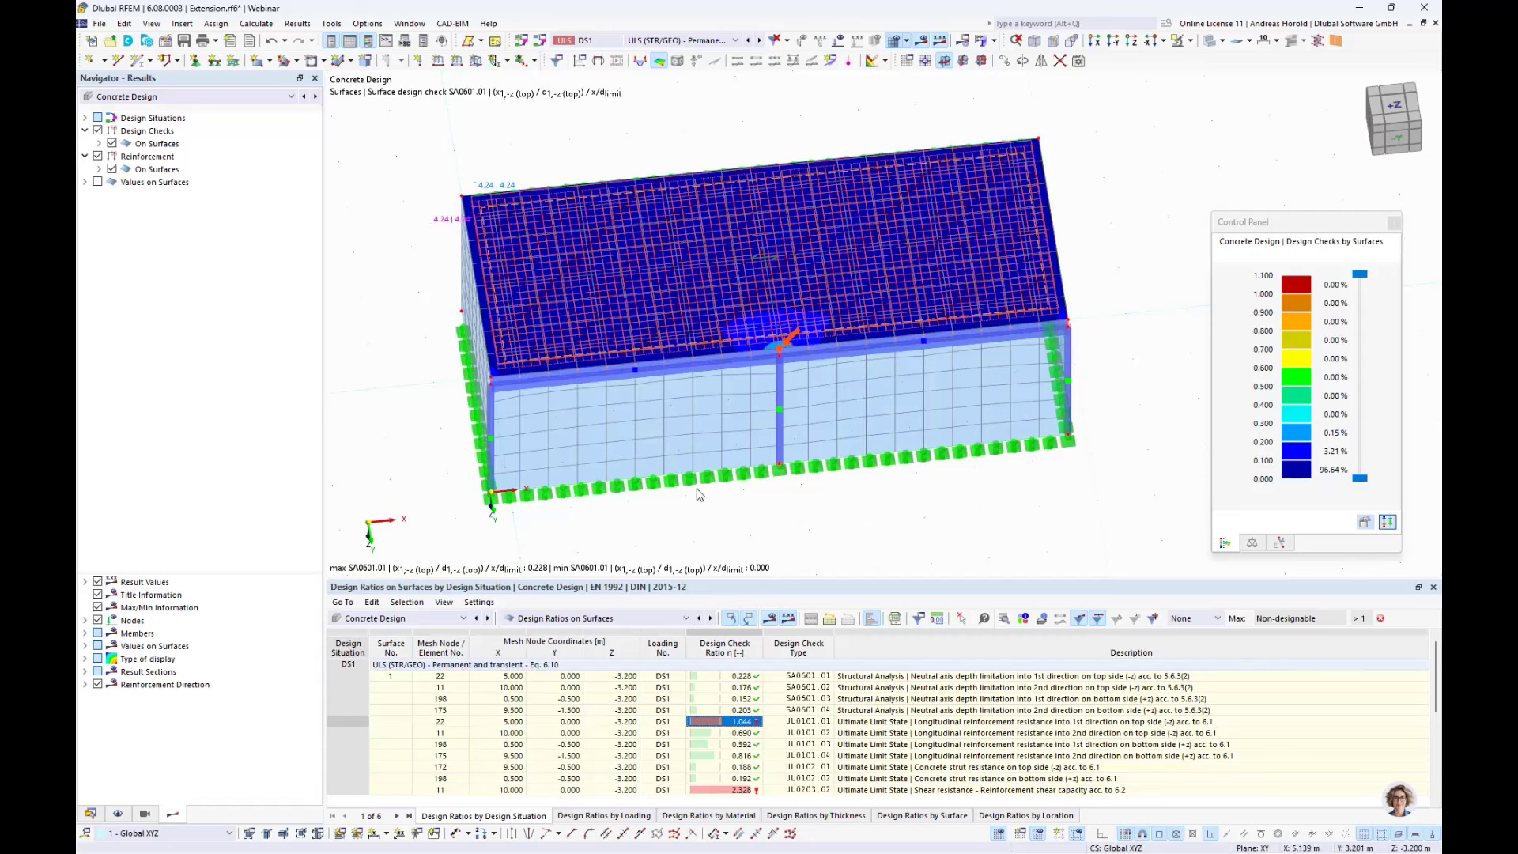
- Display the required longitudinal reinforcement for each direction on top and bottom, ending with the 2nd direction on the bottom side in plan view
click(91, 814)
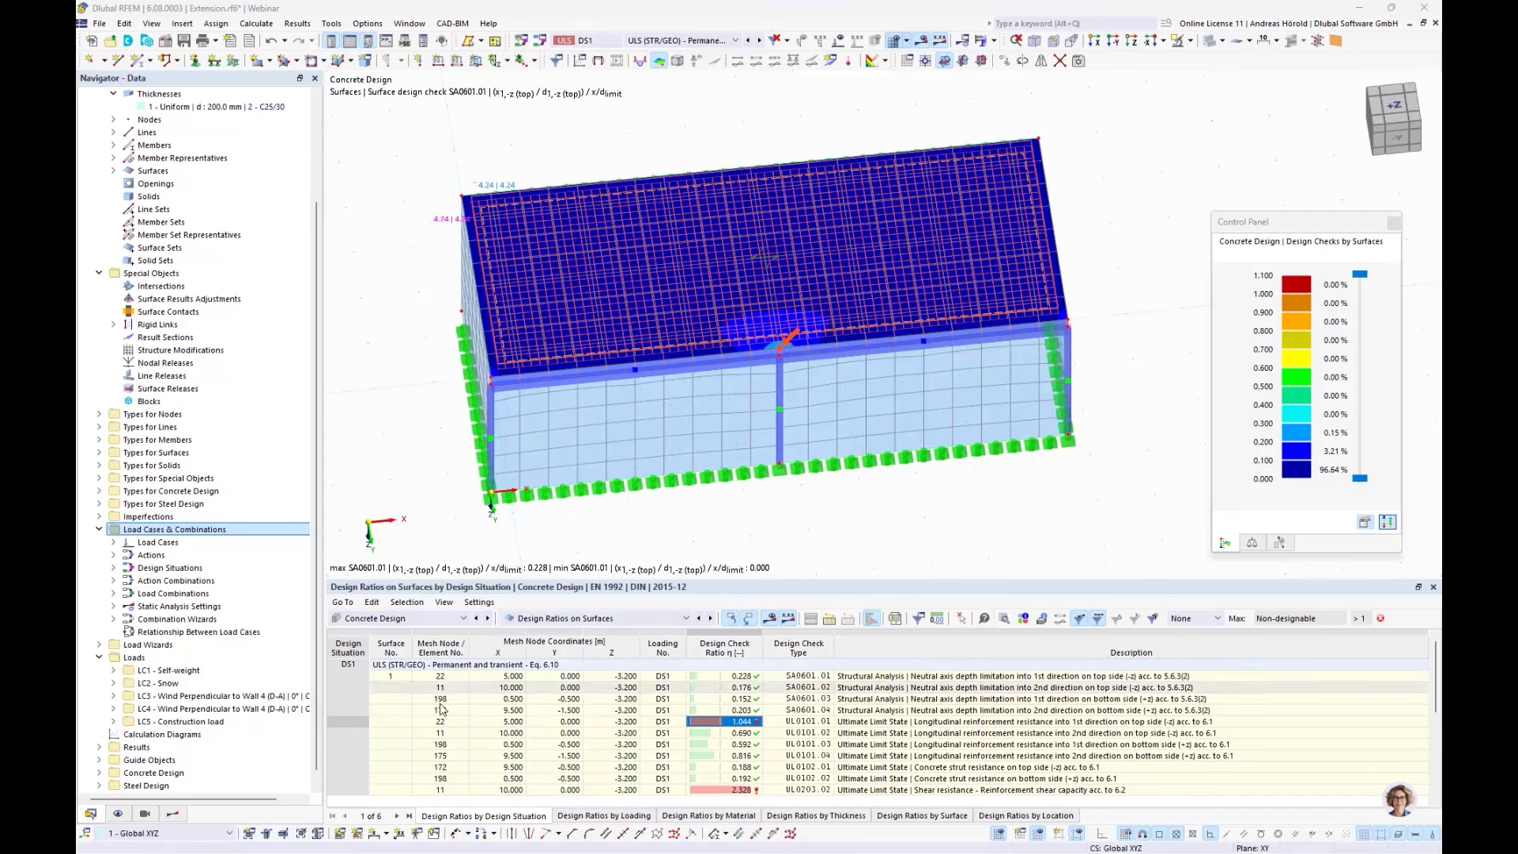
click(172, 816)
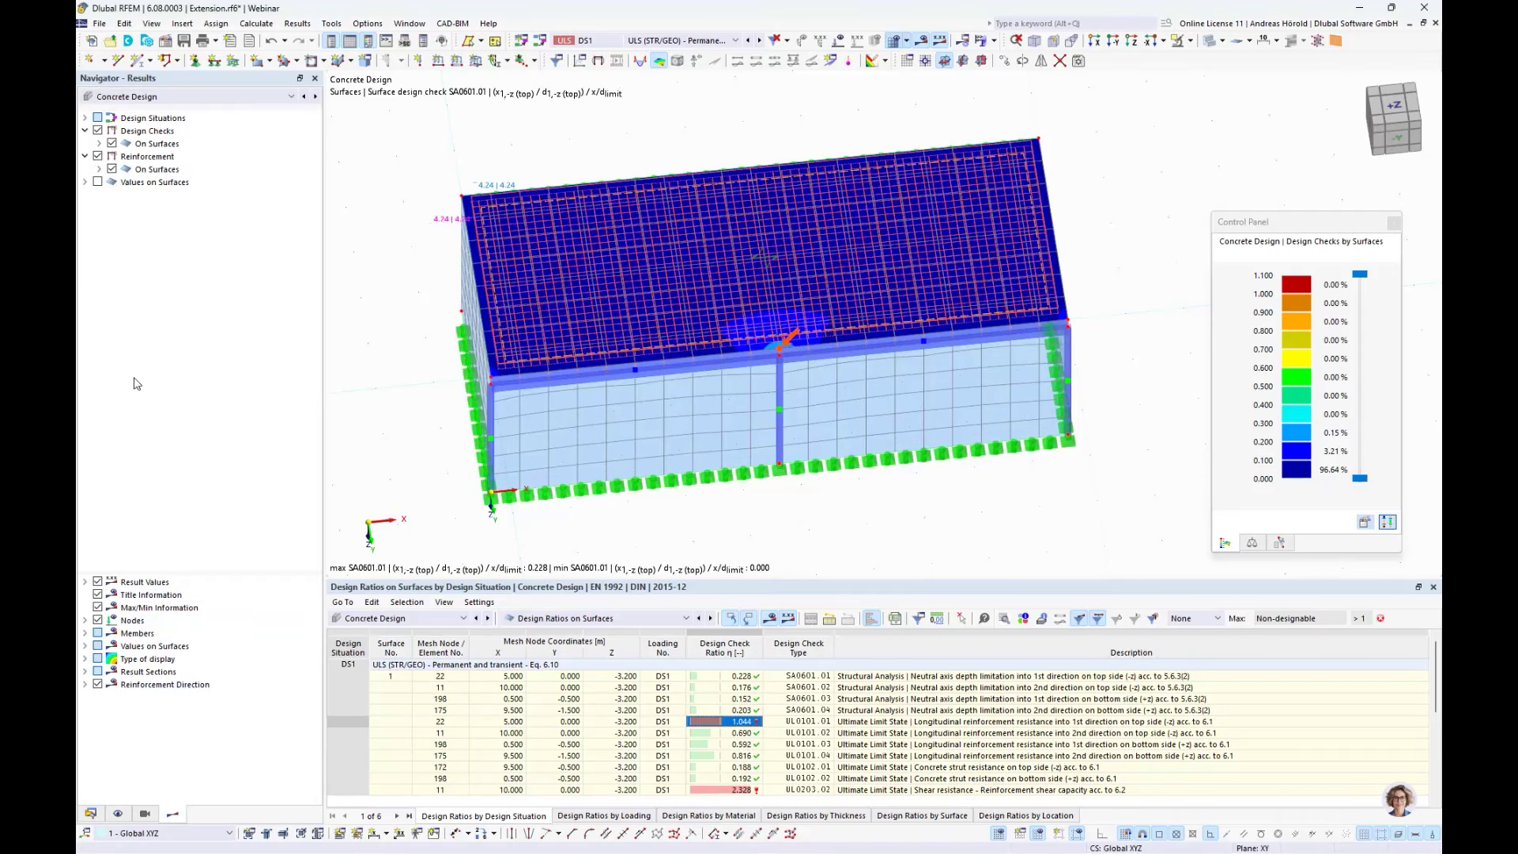
click(98, 169)
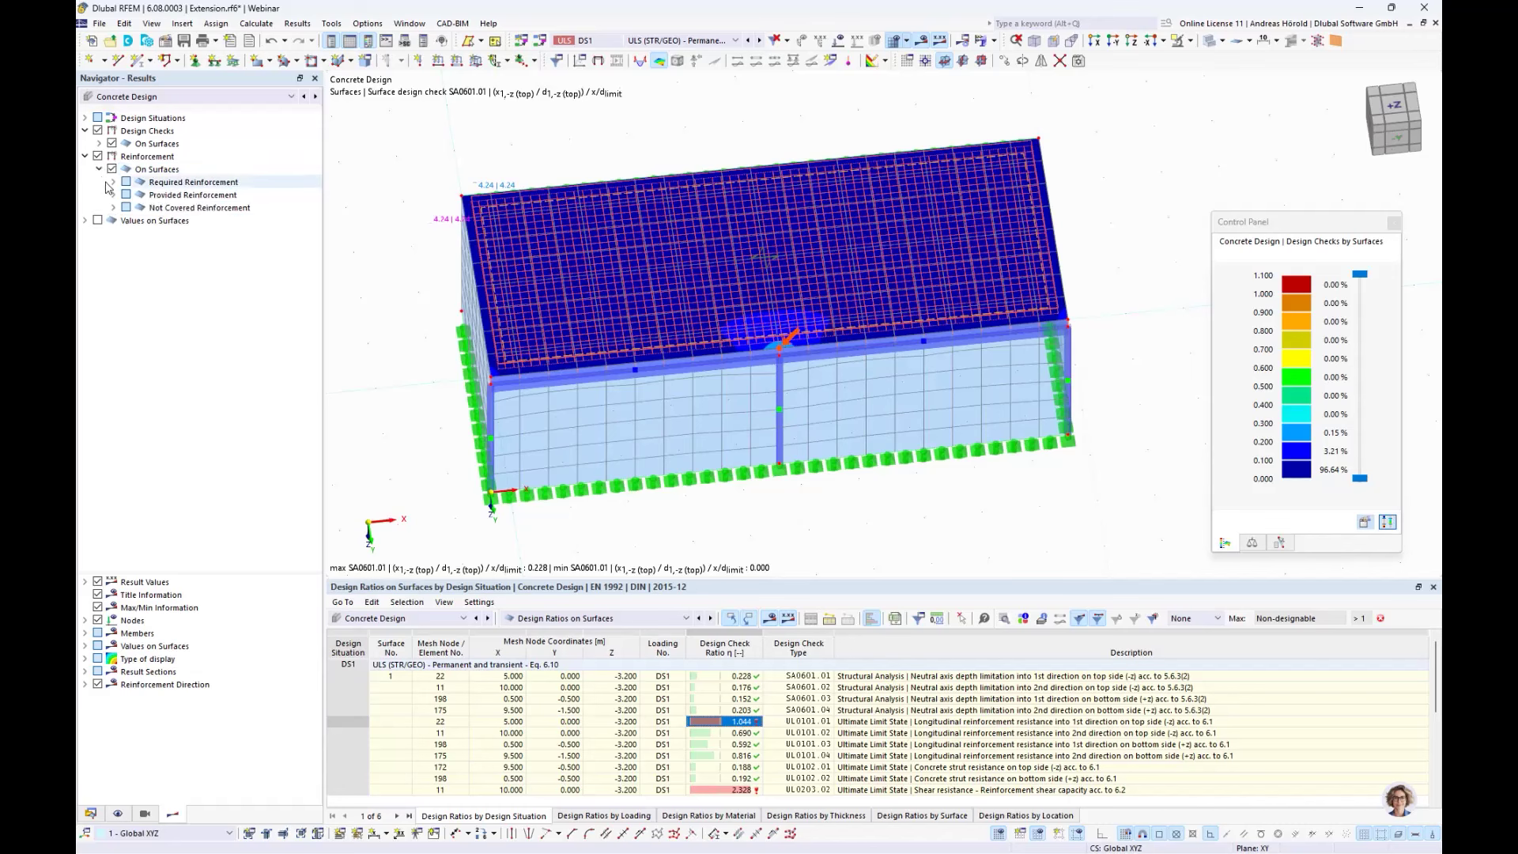
click(113, 183)
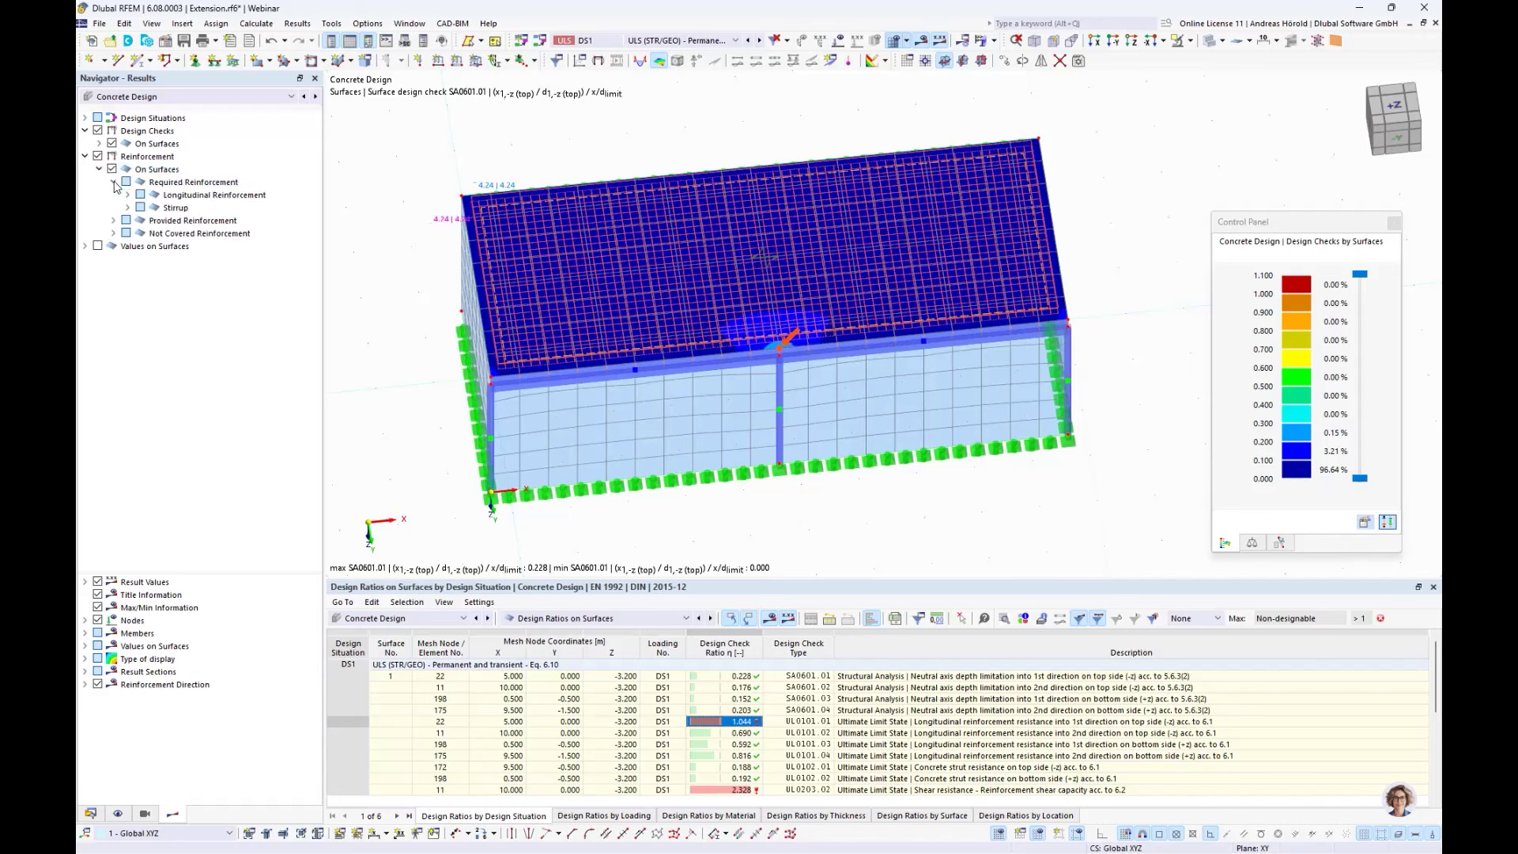
click(127, 194)
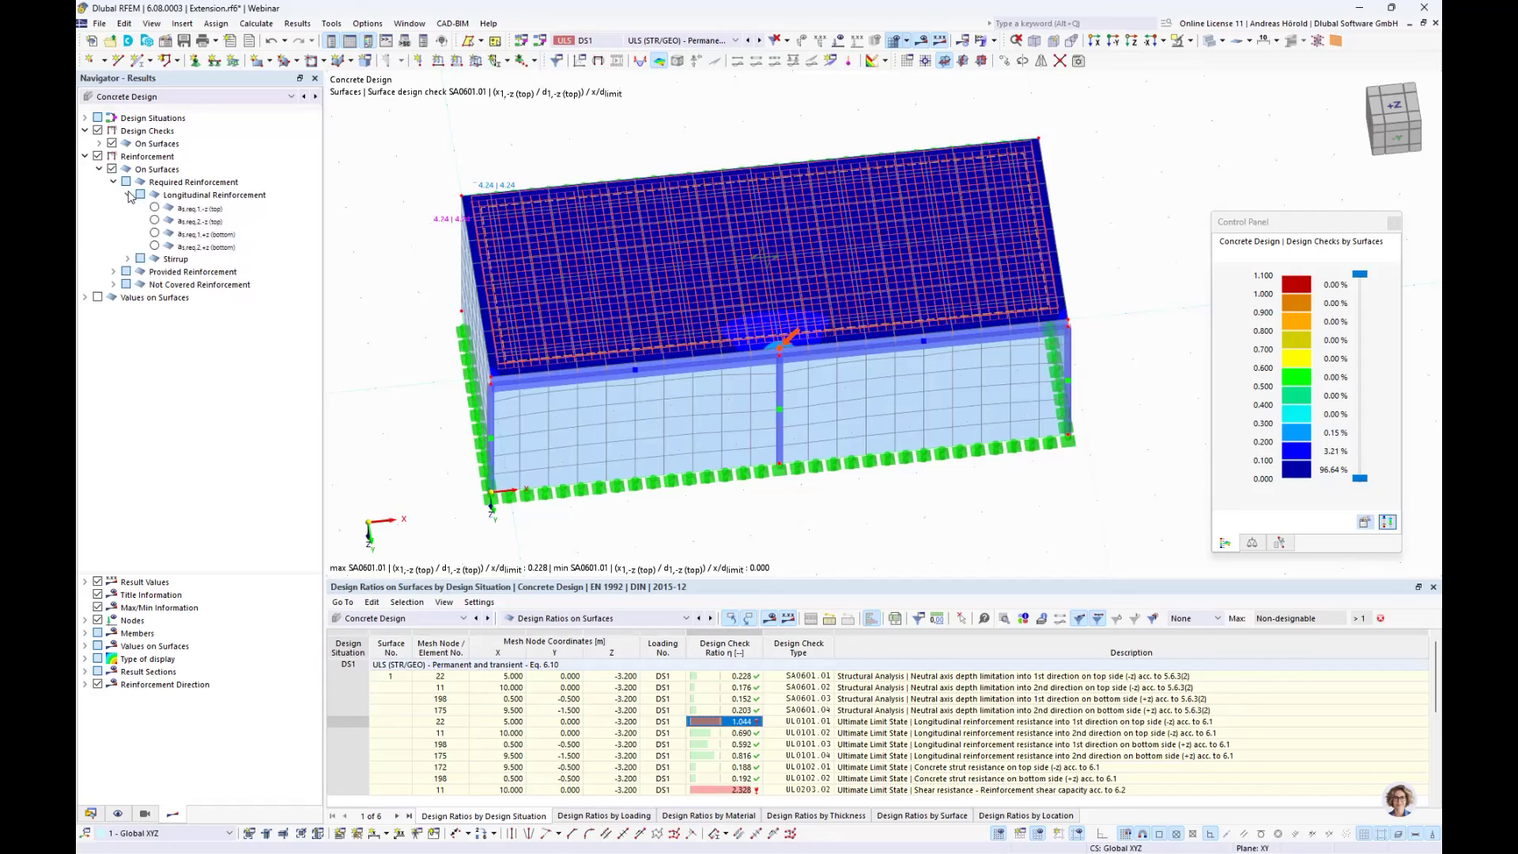
click(155, 208)
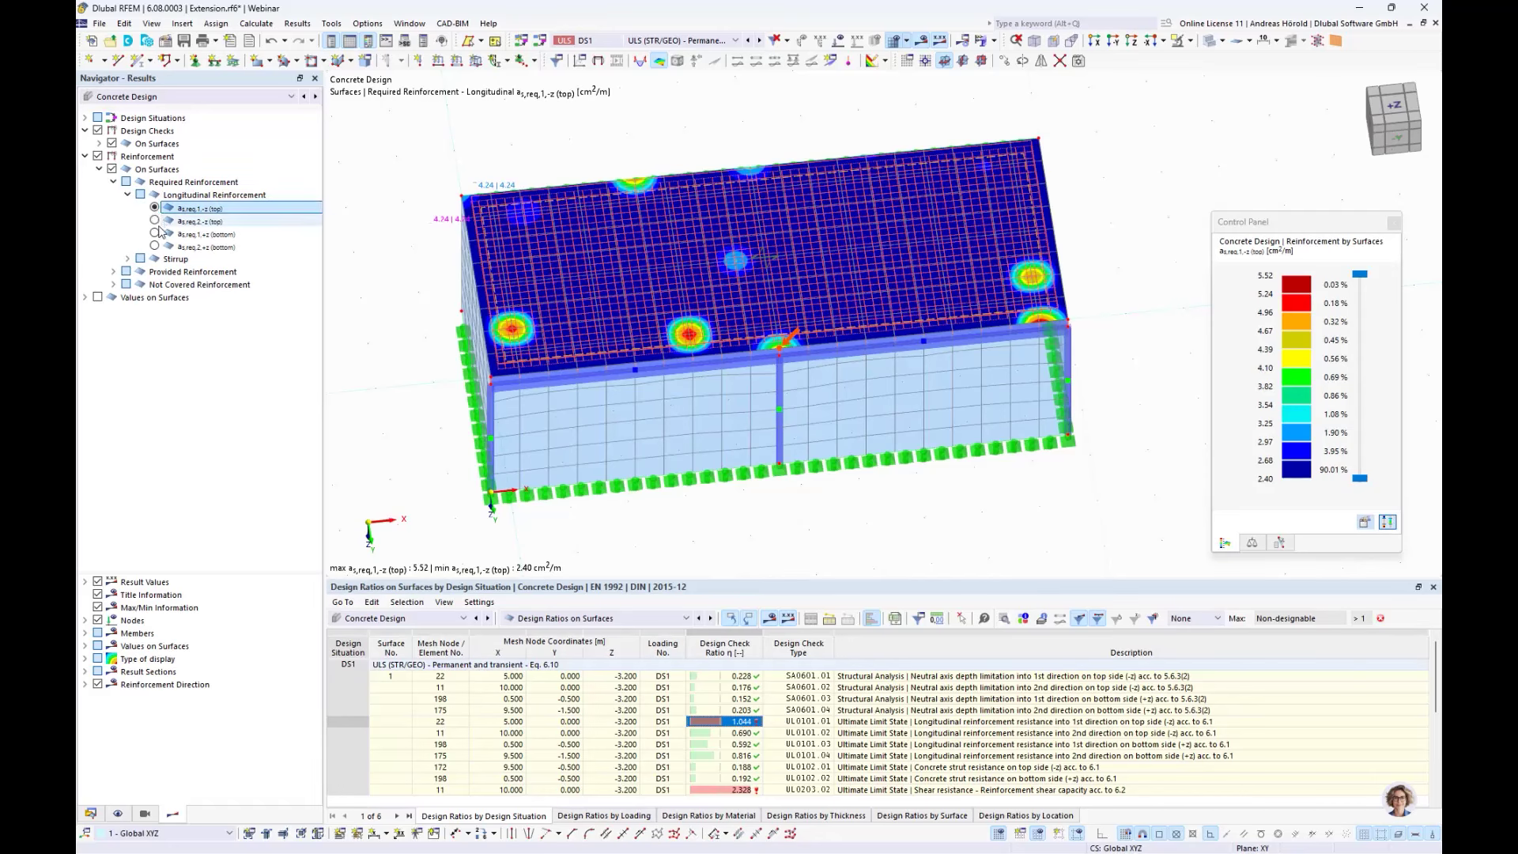
click(155, 220)
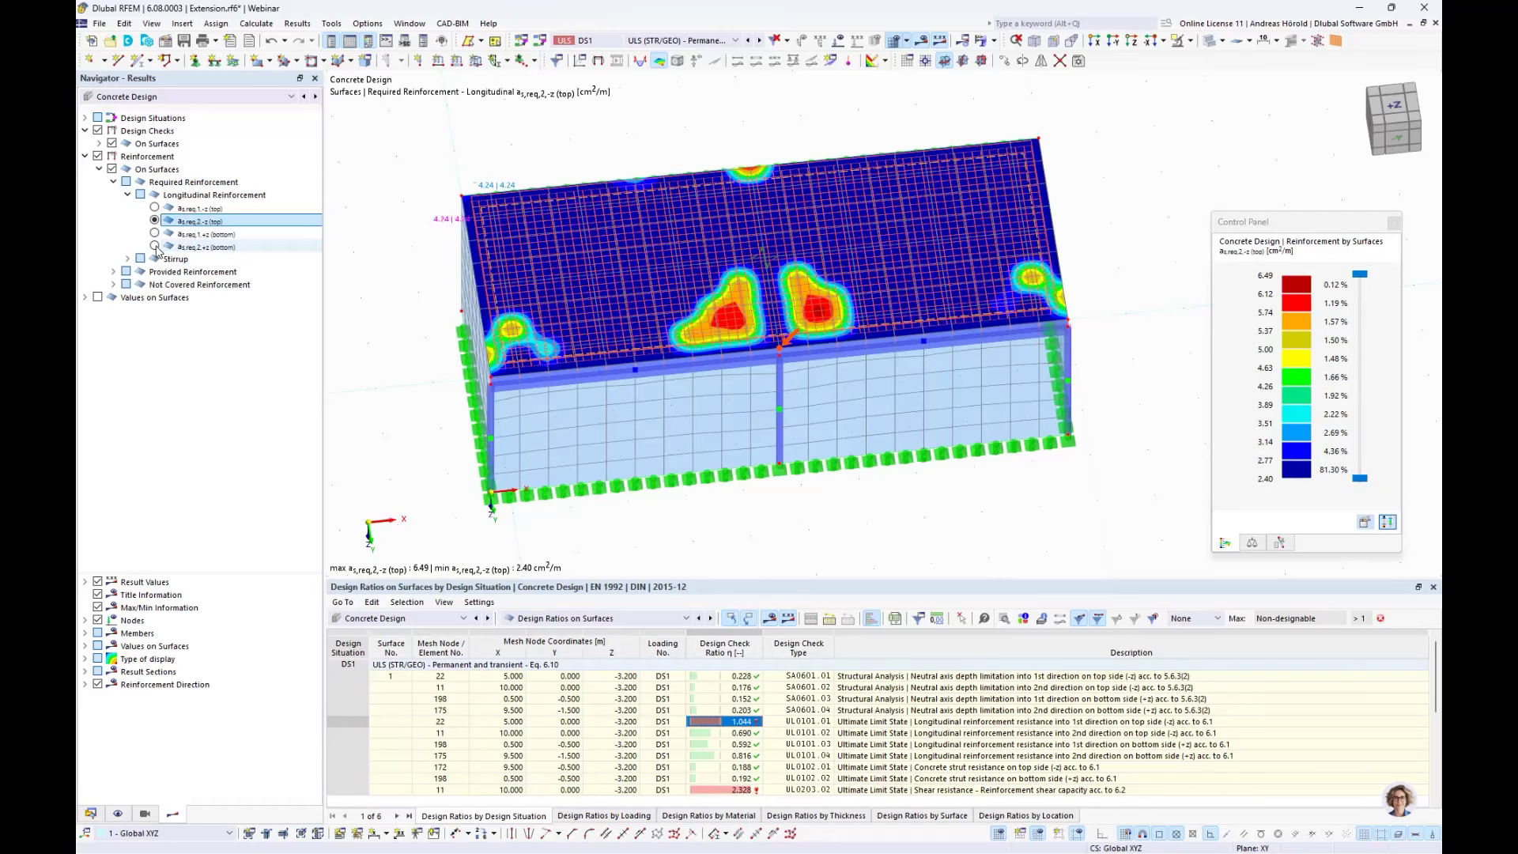
click(155, 234)
click(155, 247)
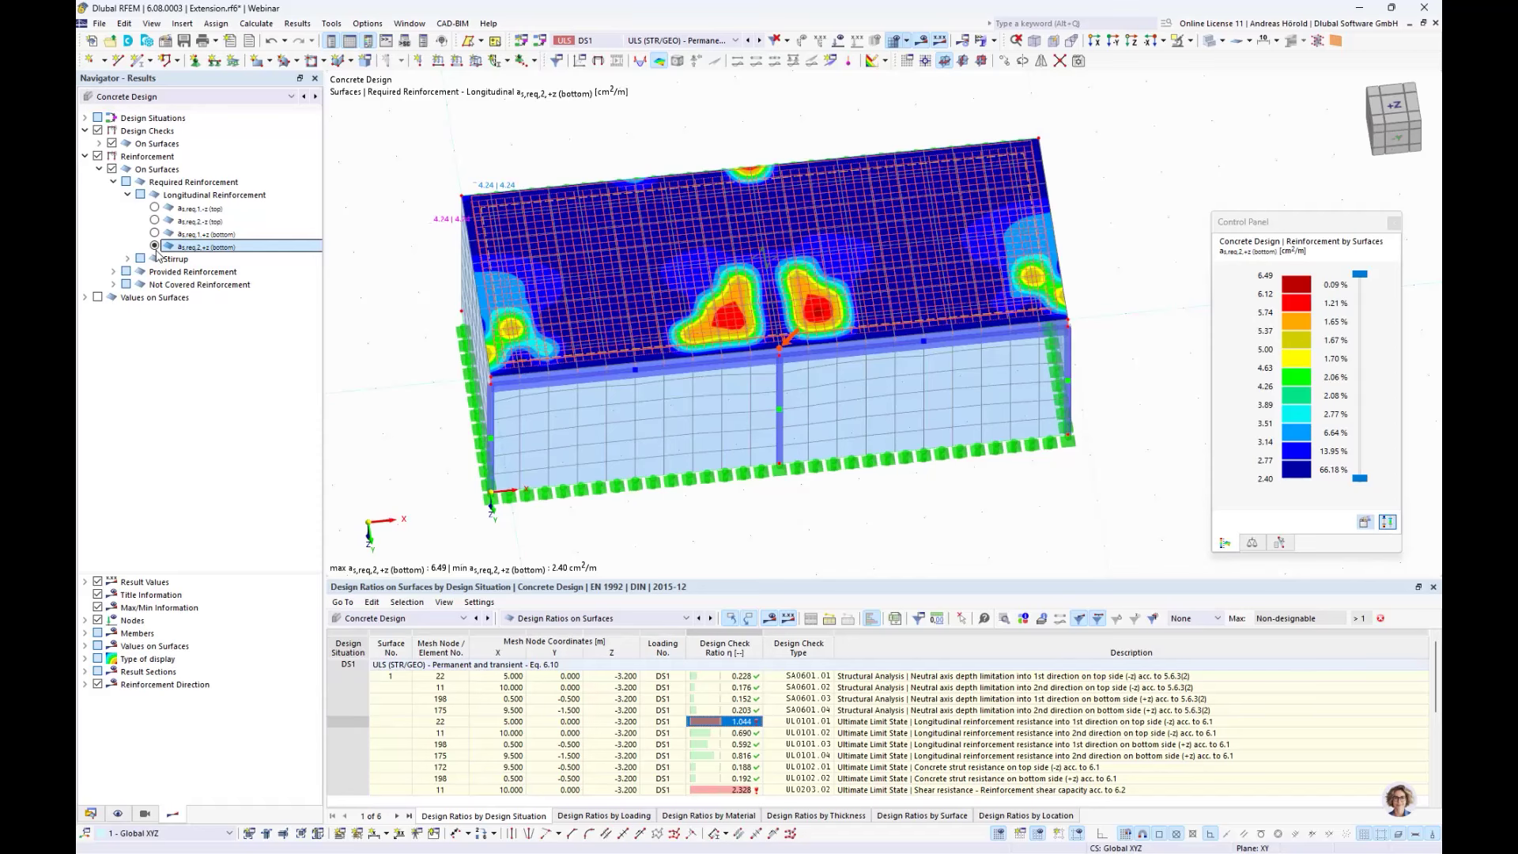
click(1134, 43)
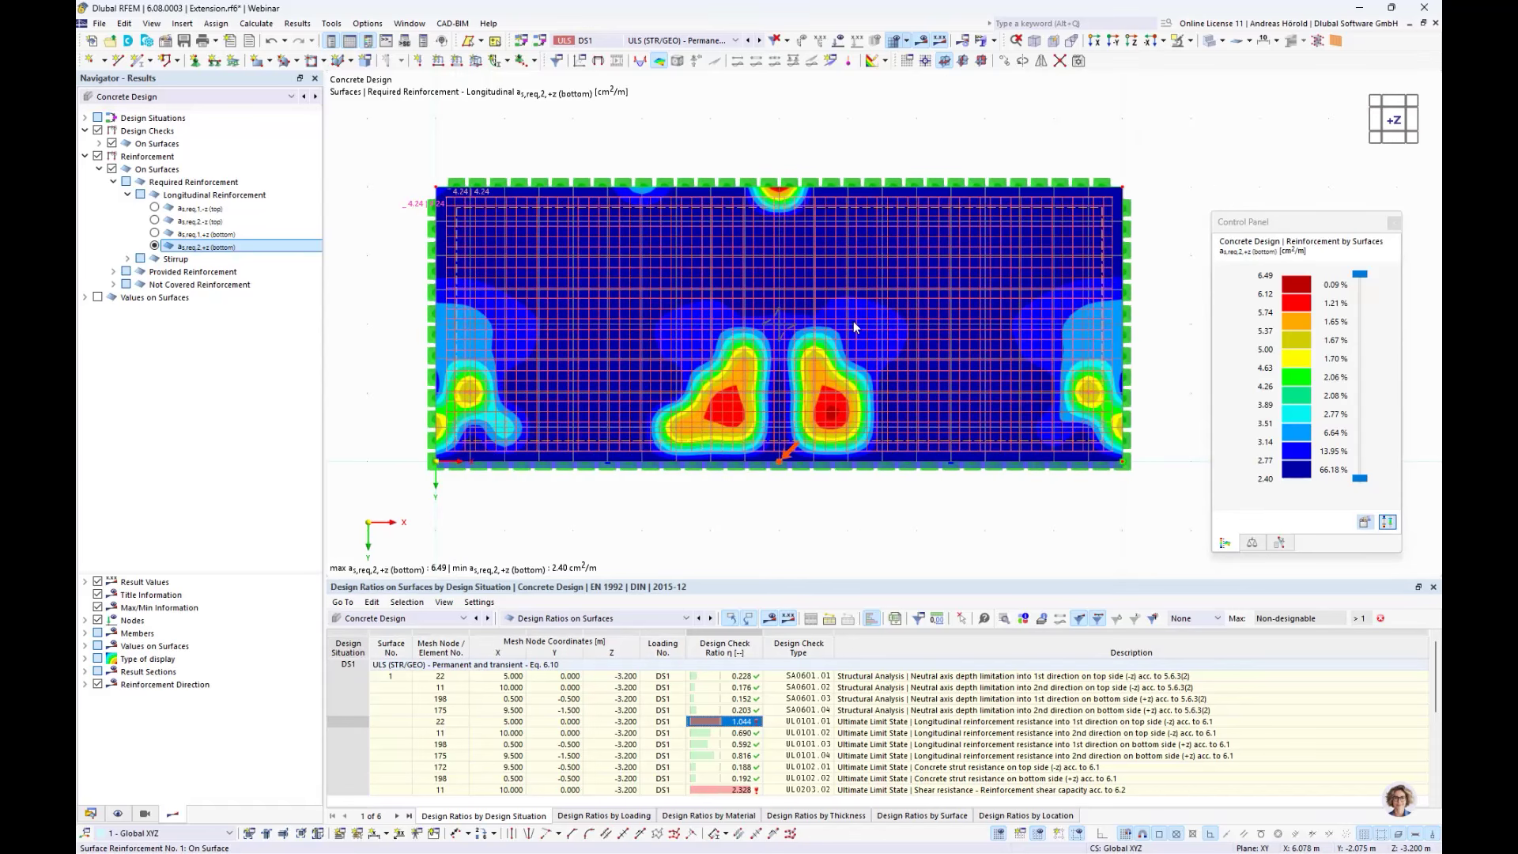
scroll(854, 326, up, 1)
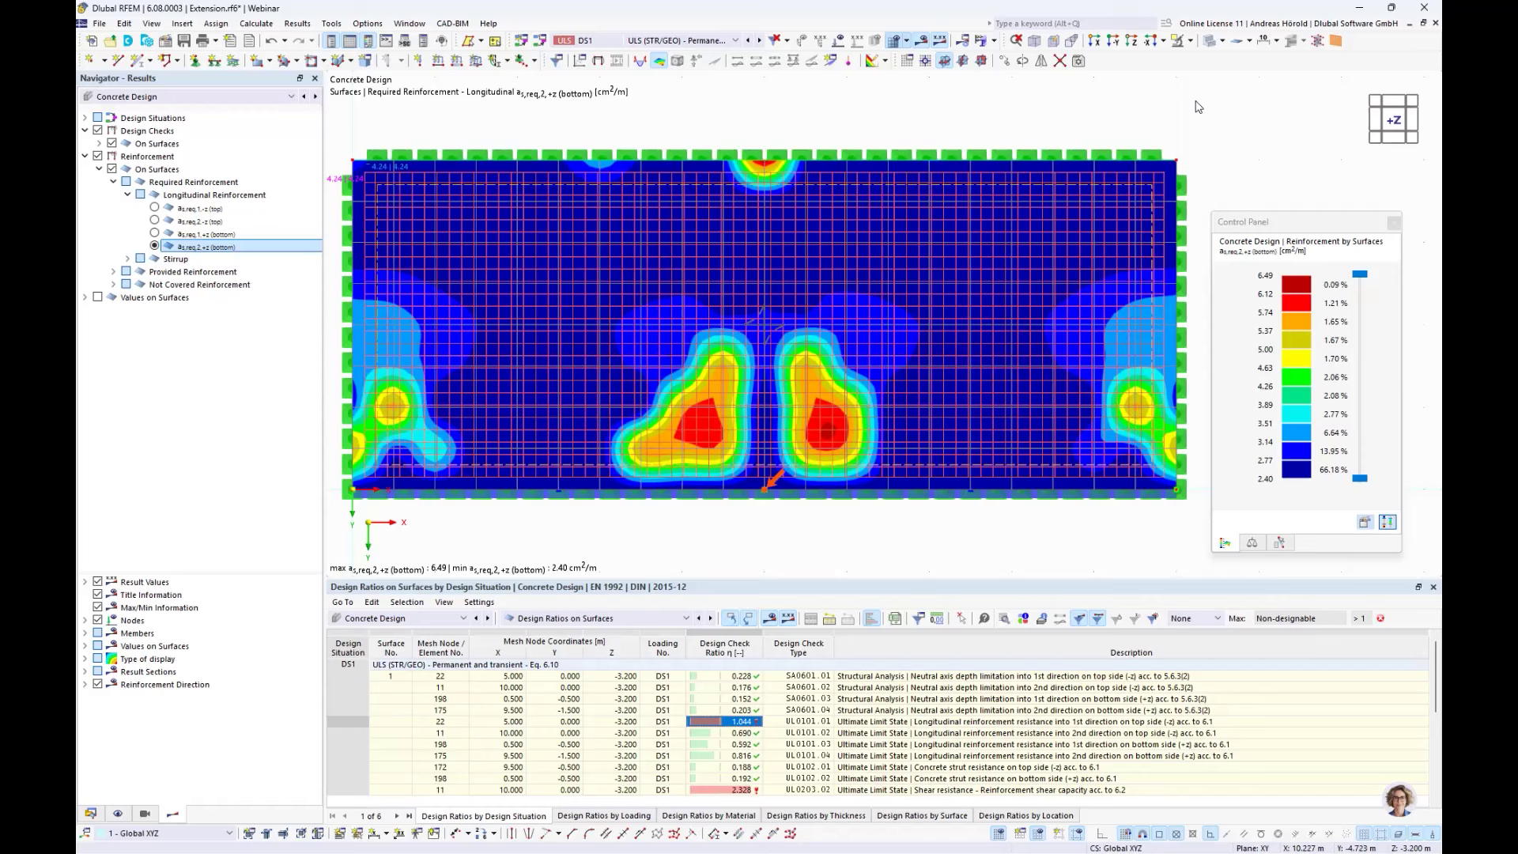
- Examine the virtual machines offered for calculating the model in the cloud and cancel without sending it
click(994, 42)
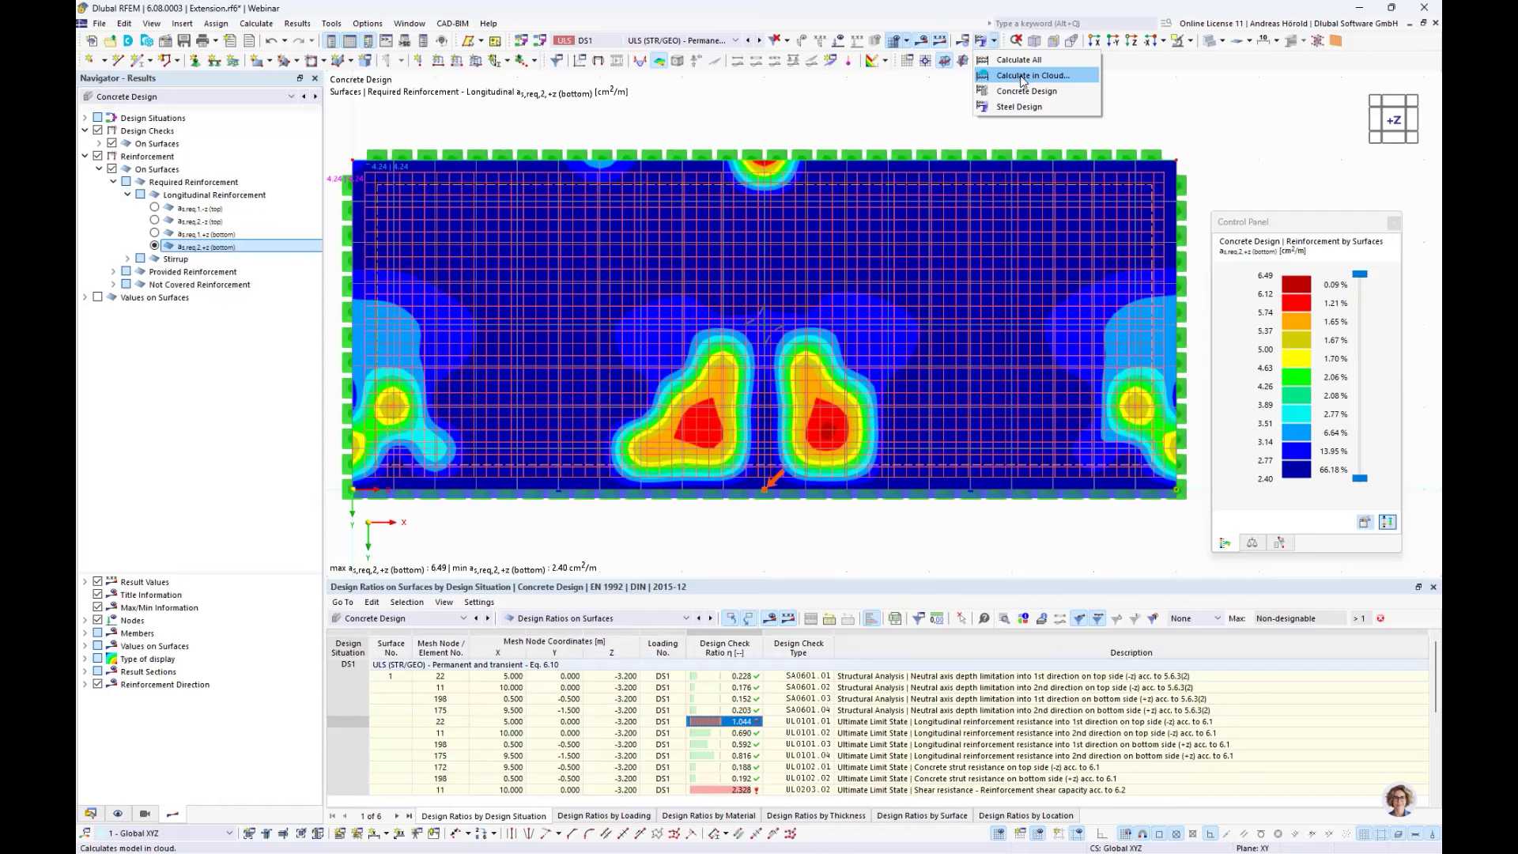
click(1022, 79)
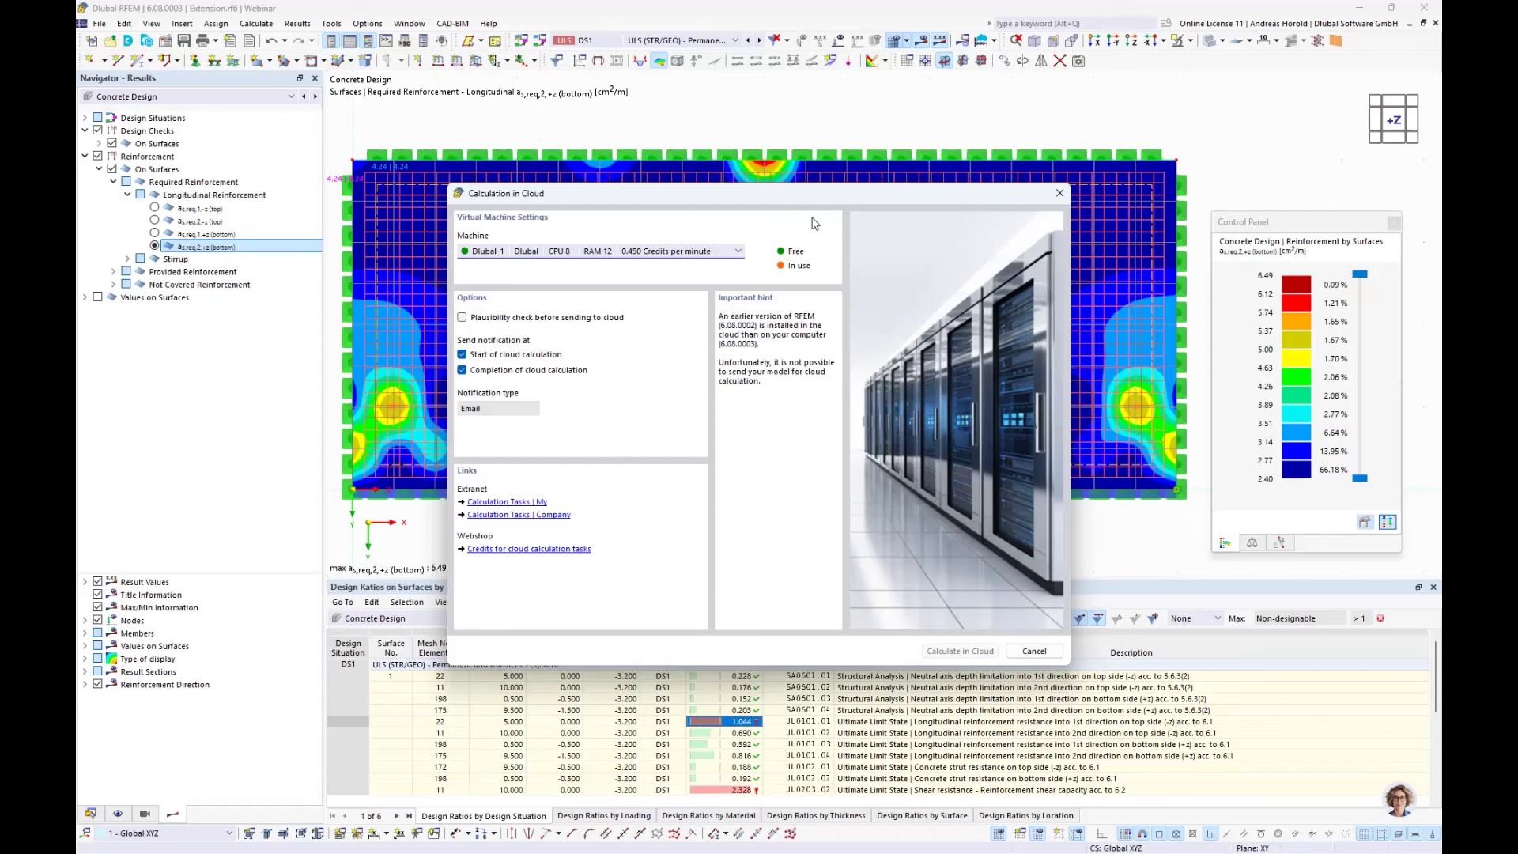
click(659, 251)
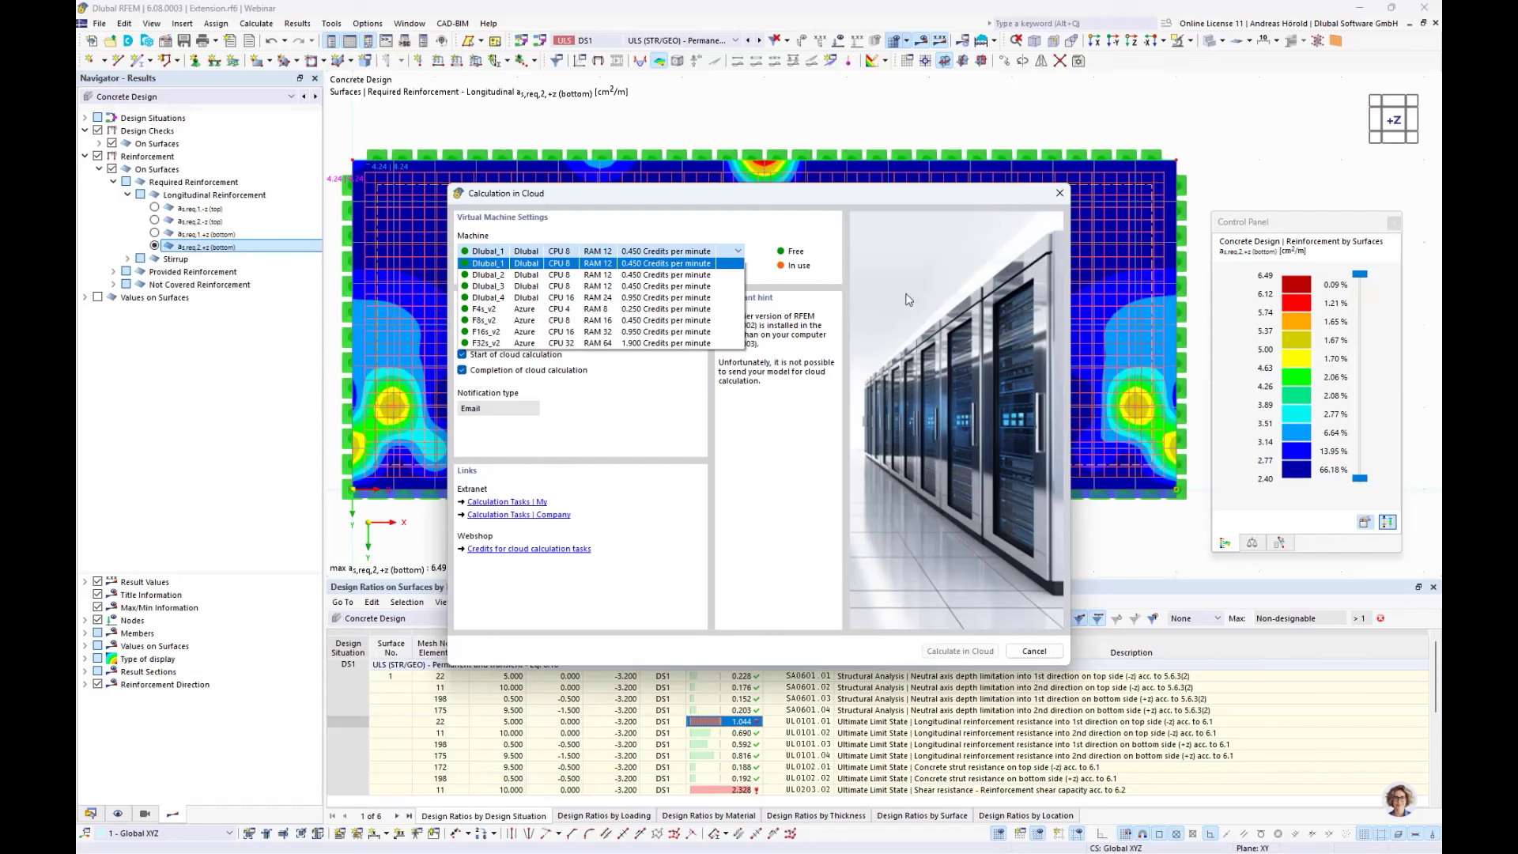
click(834, 406)
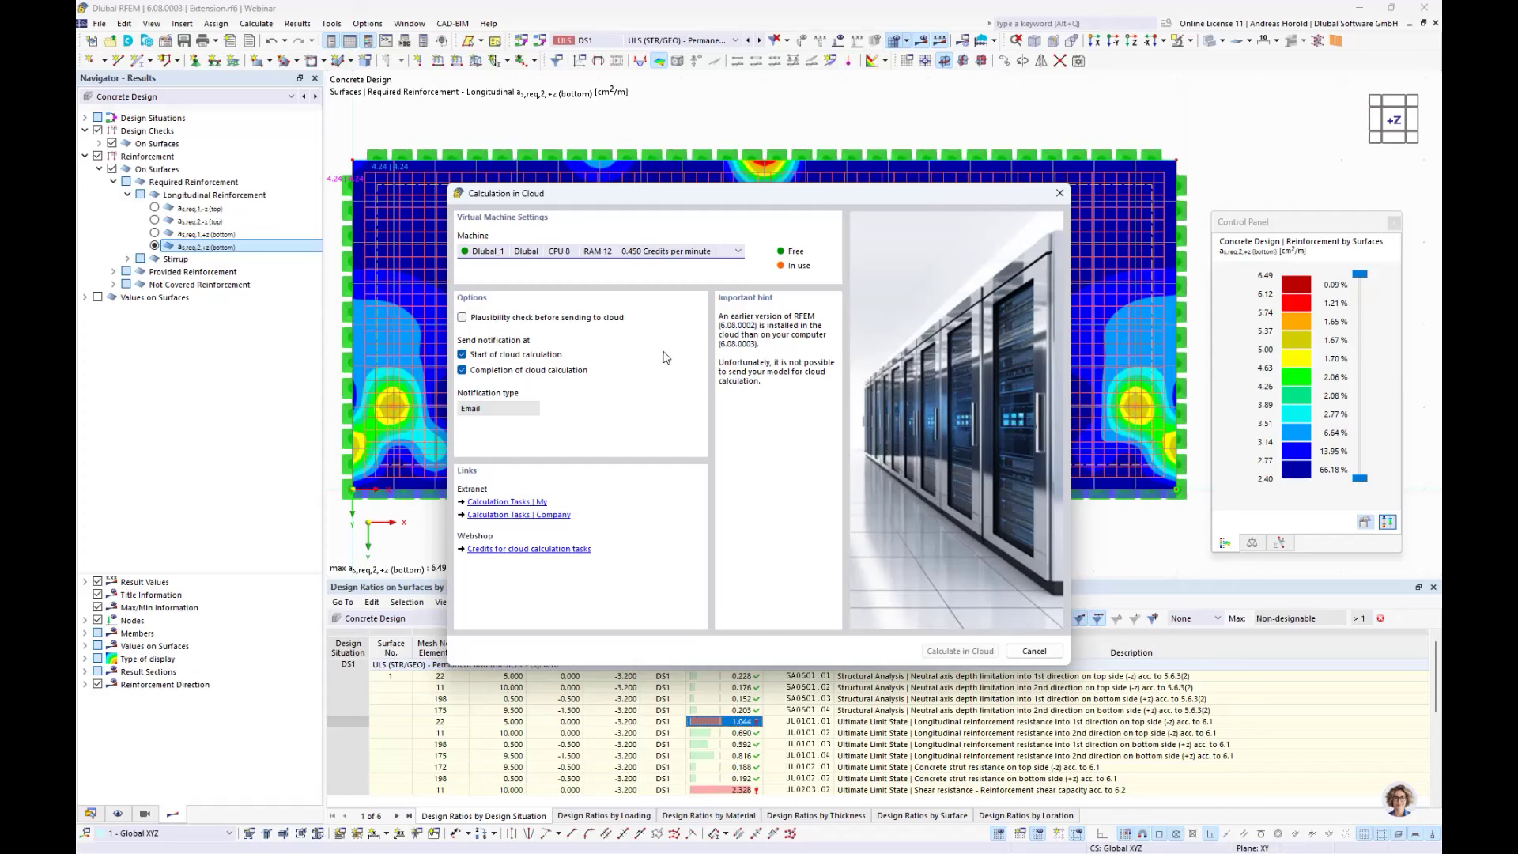
click(1035, 652)
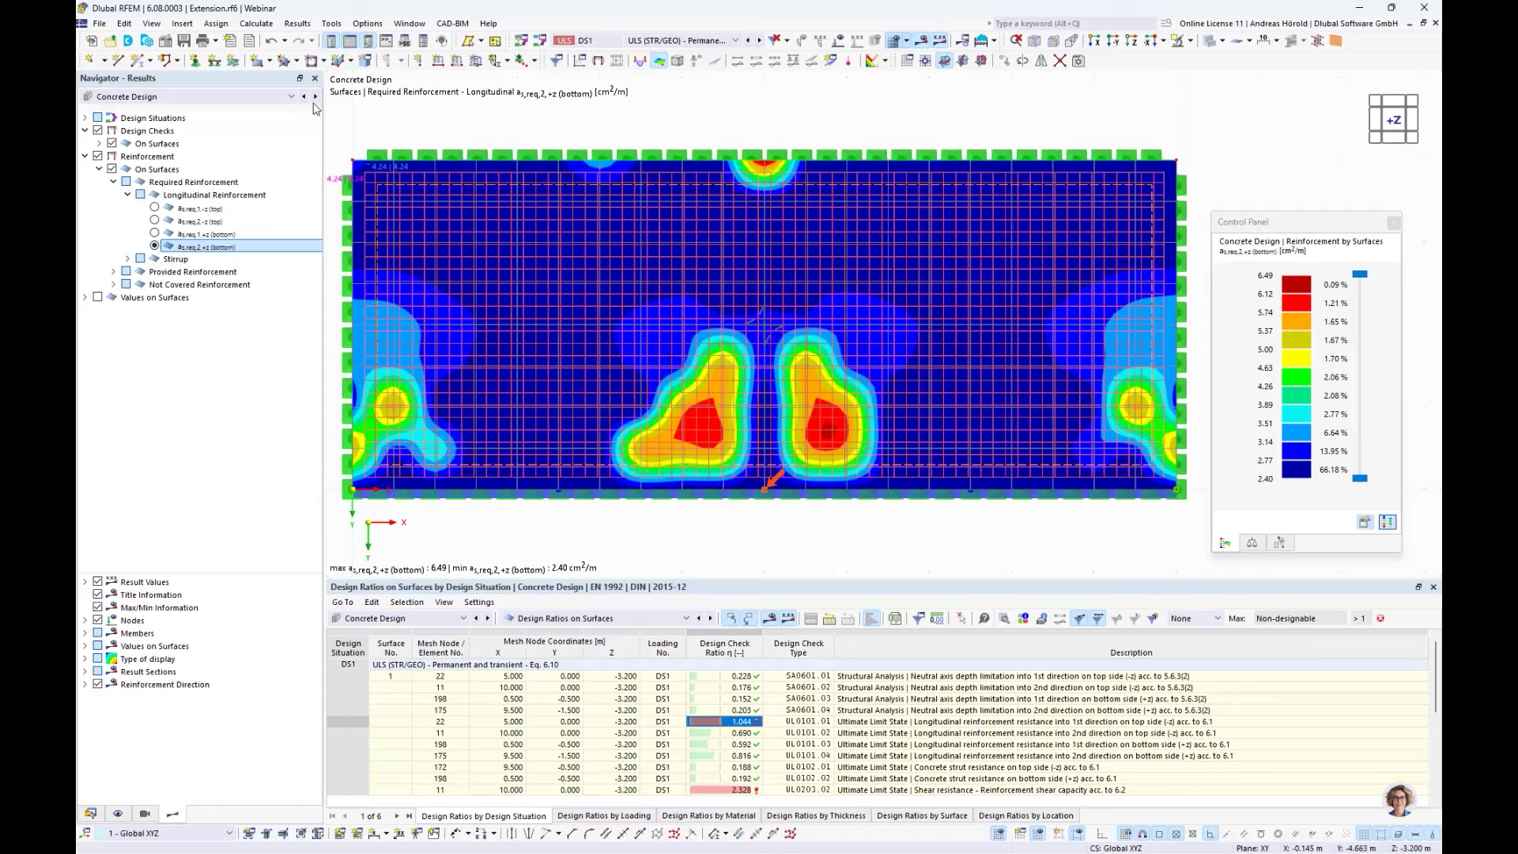
- Prepare the required bottom reinforcement graphic in the 2nd direction for the printout report, rotated 270 deg with window-filling graphic pictures
click(216, 40)
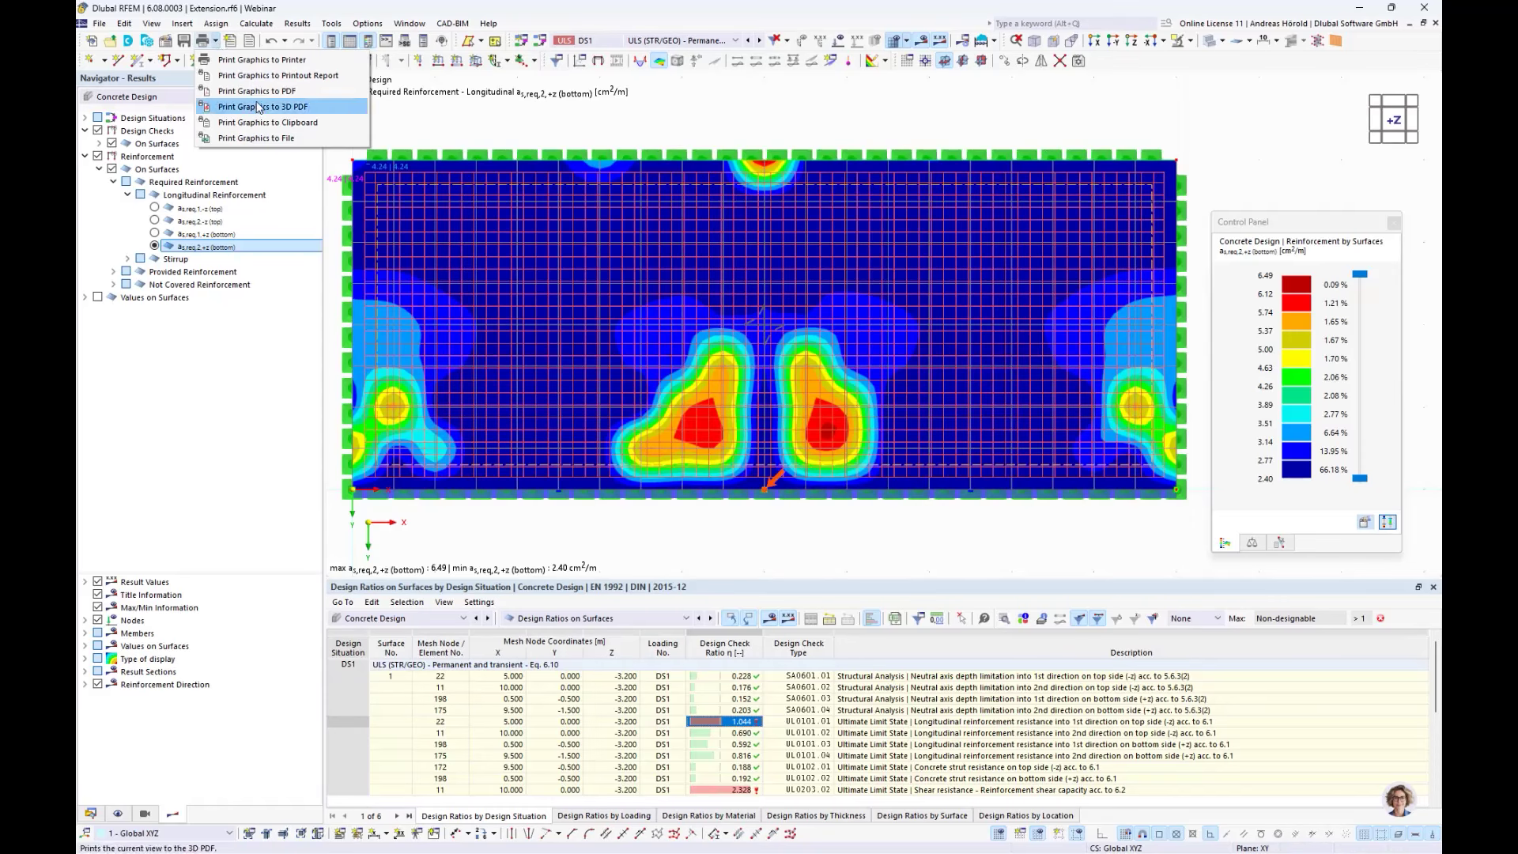
click(261, 76)
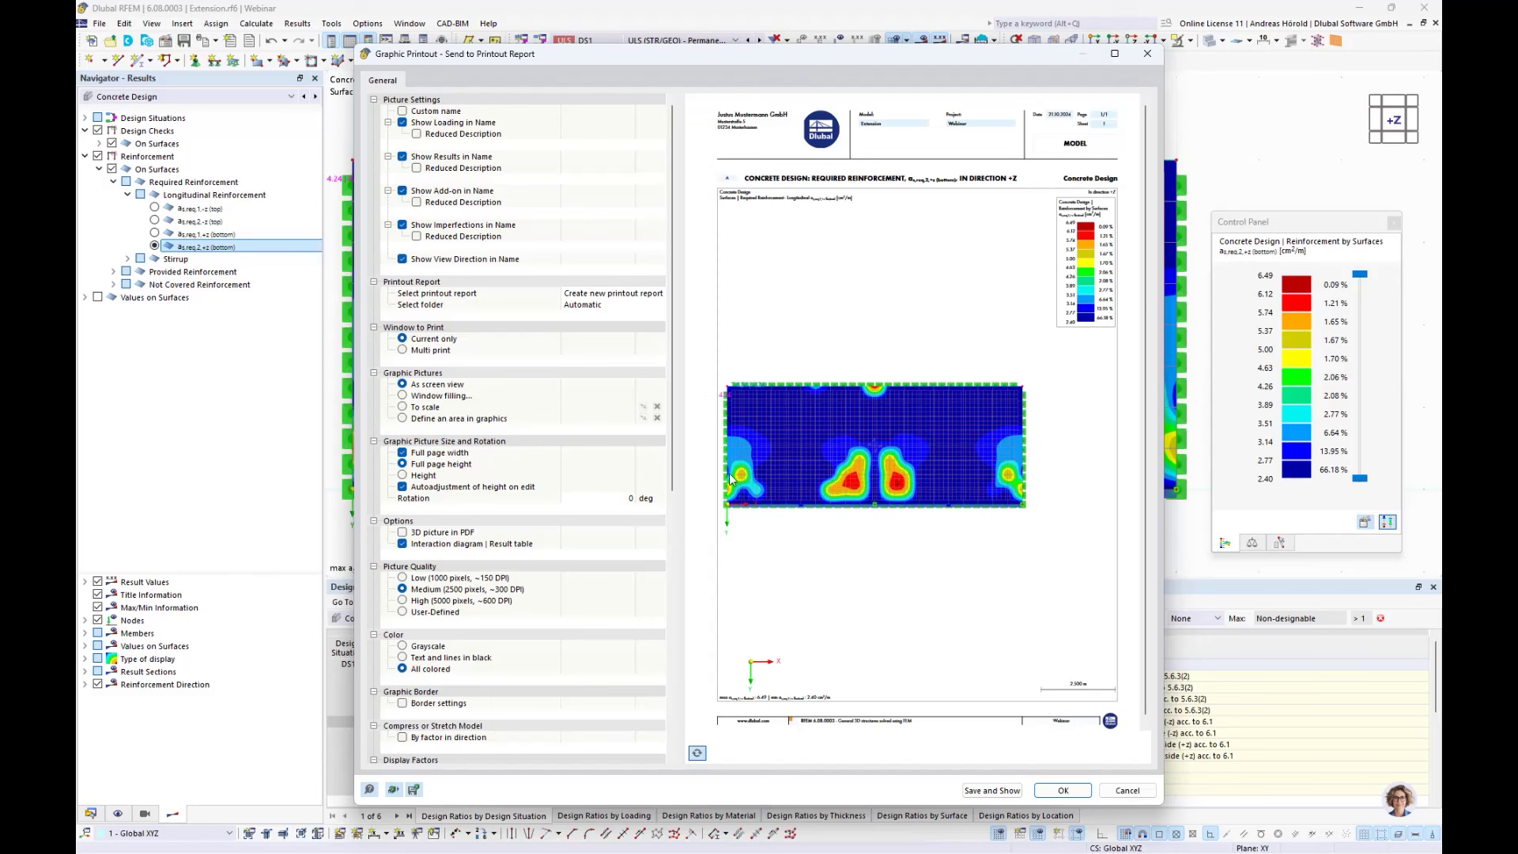
click(606, 499)
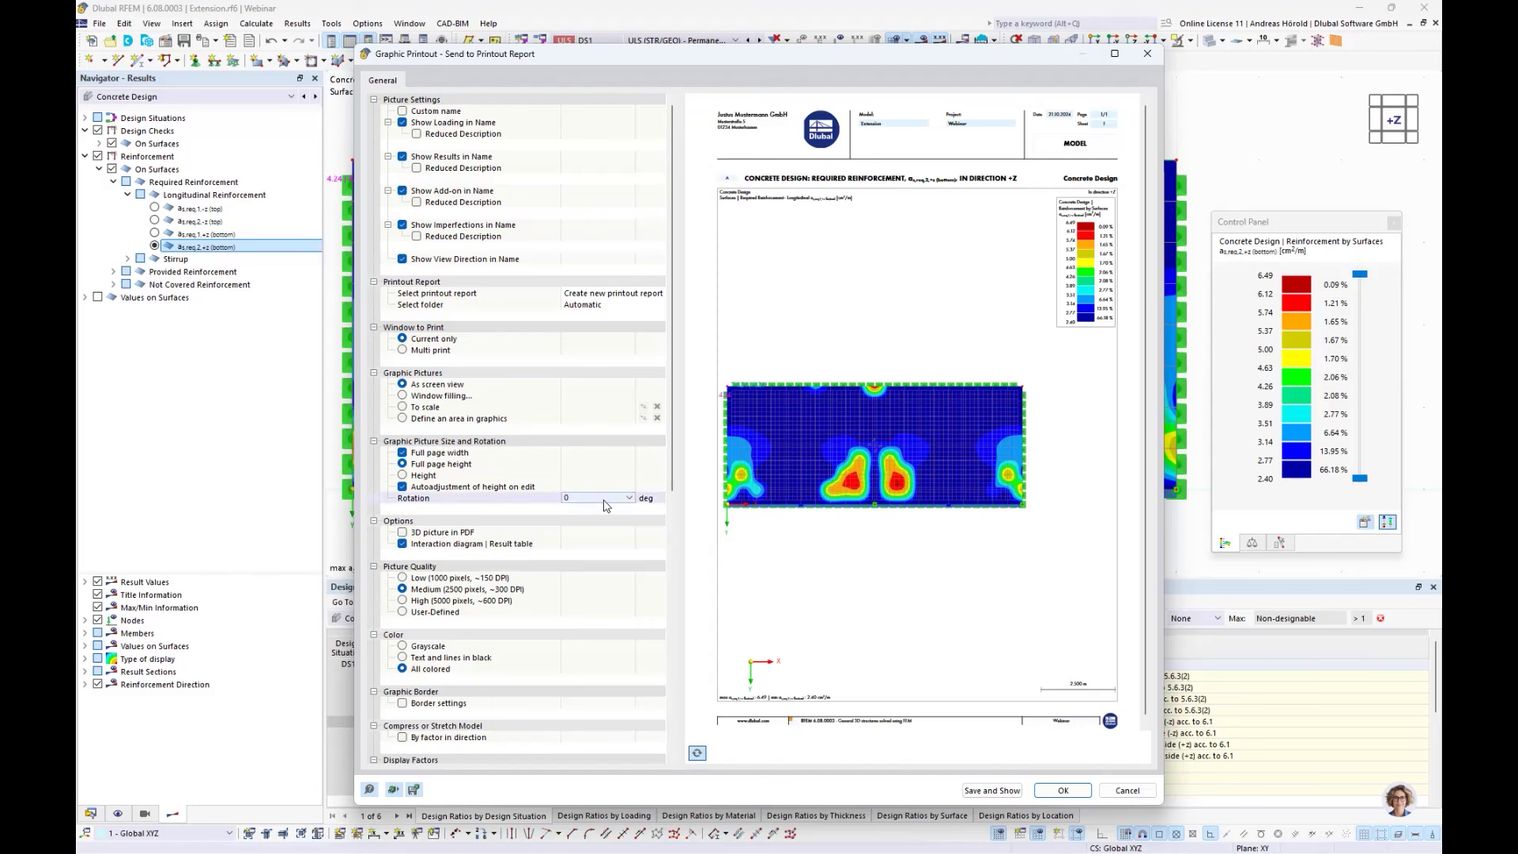
text(270)
click(606, 486)
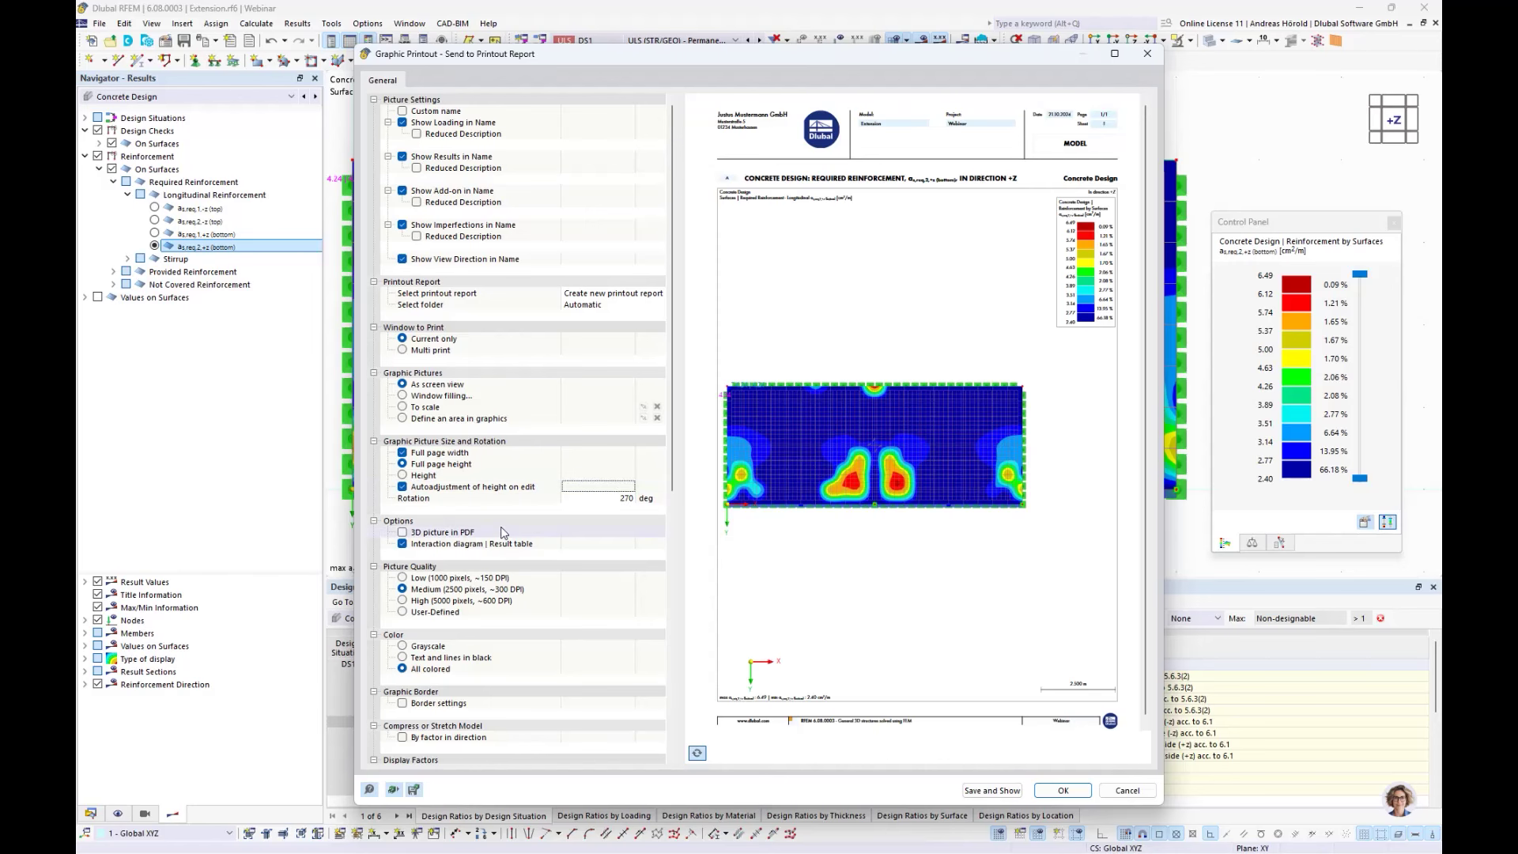
click(403, 396)
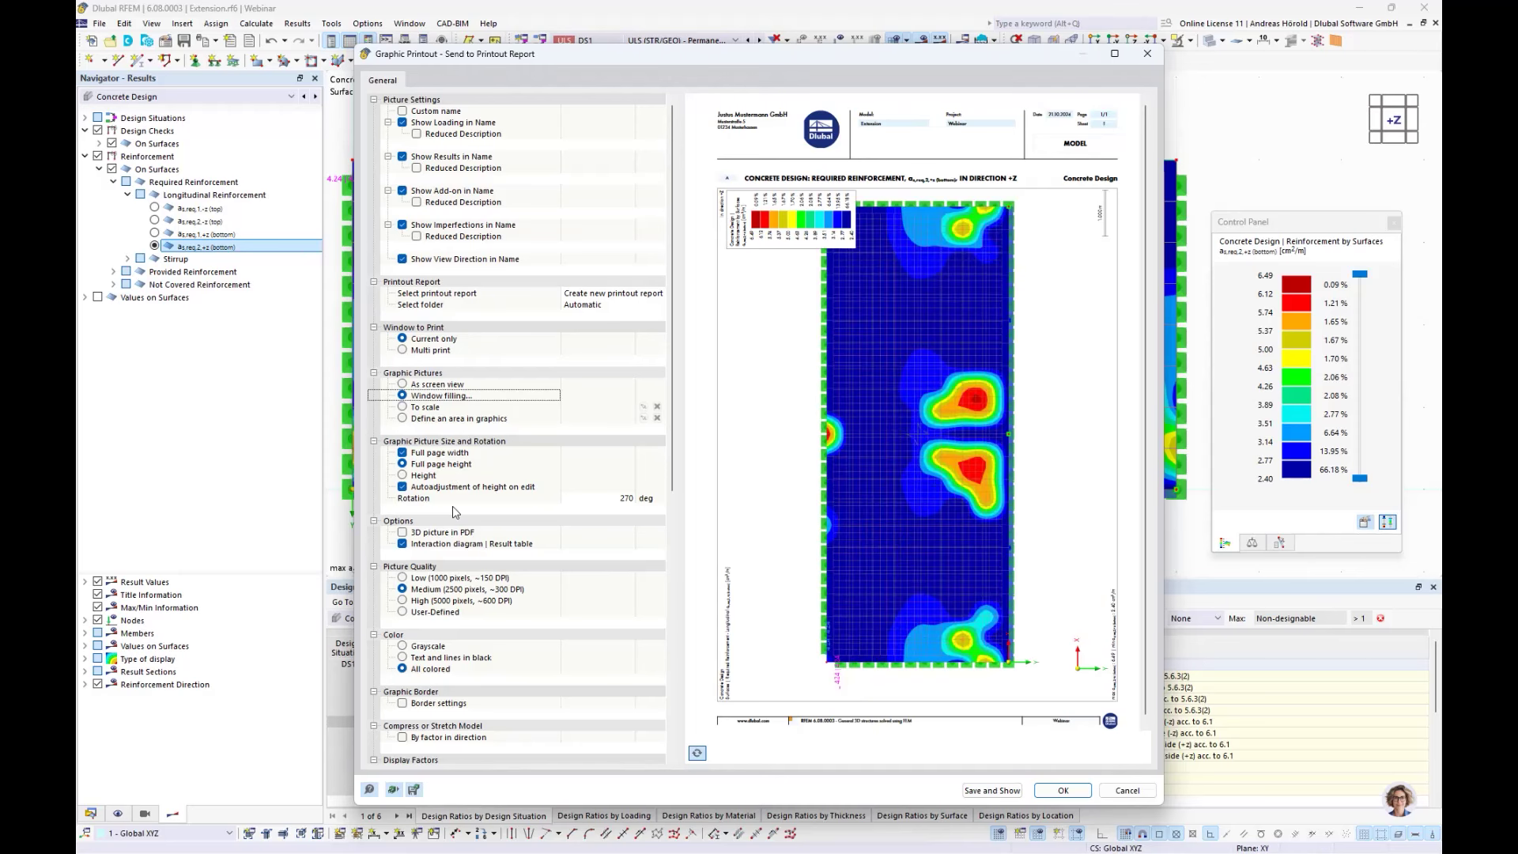
- Place the color scale outside the graphic picture, then save and show the graphic in a new printout report
scroll(455, 512, down, 10)
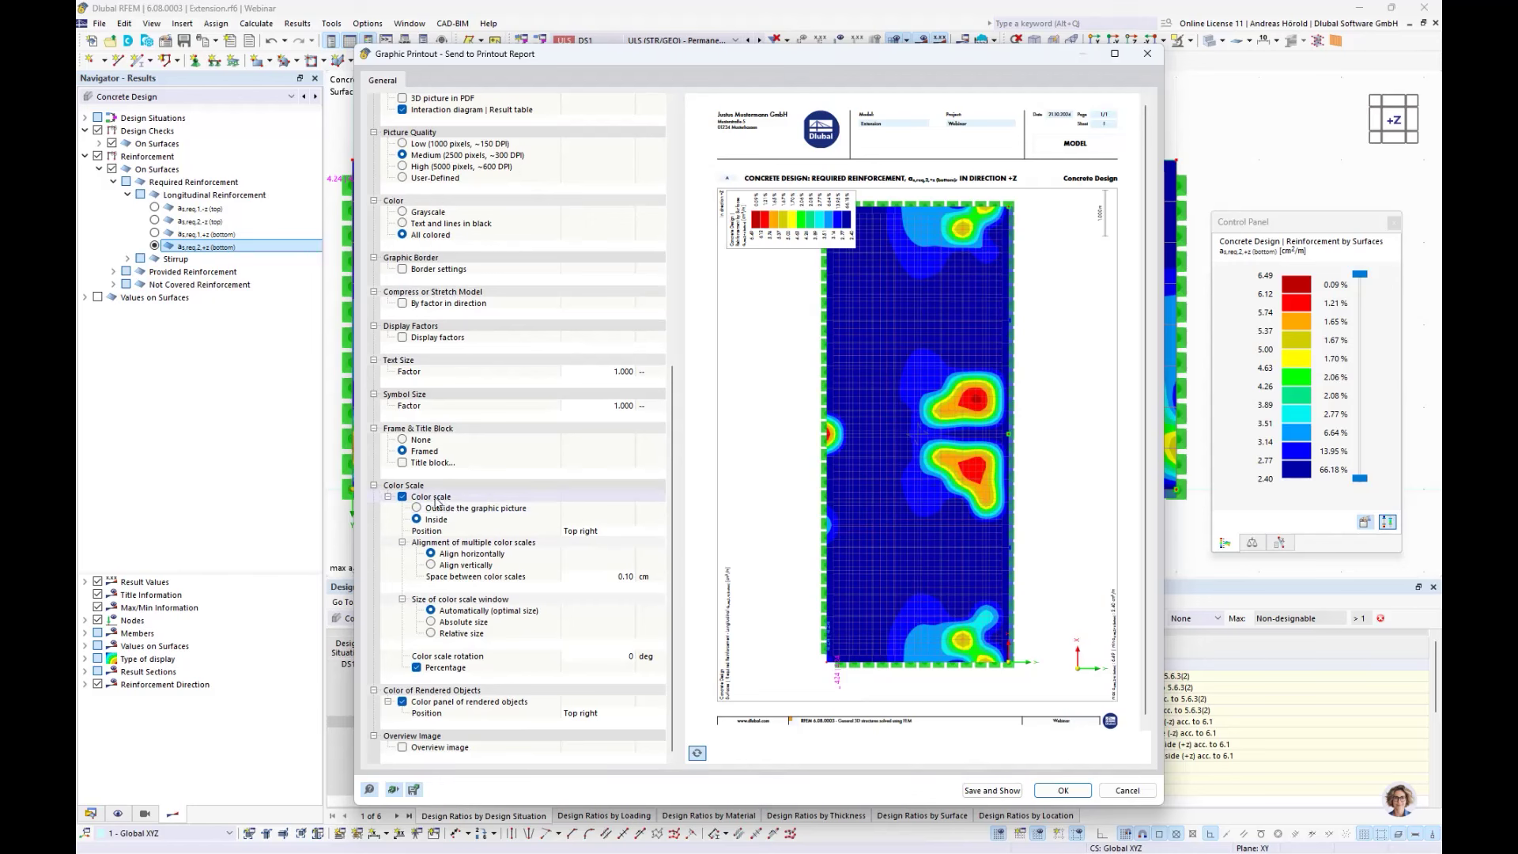
click(417, 509)
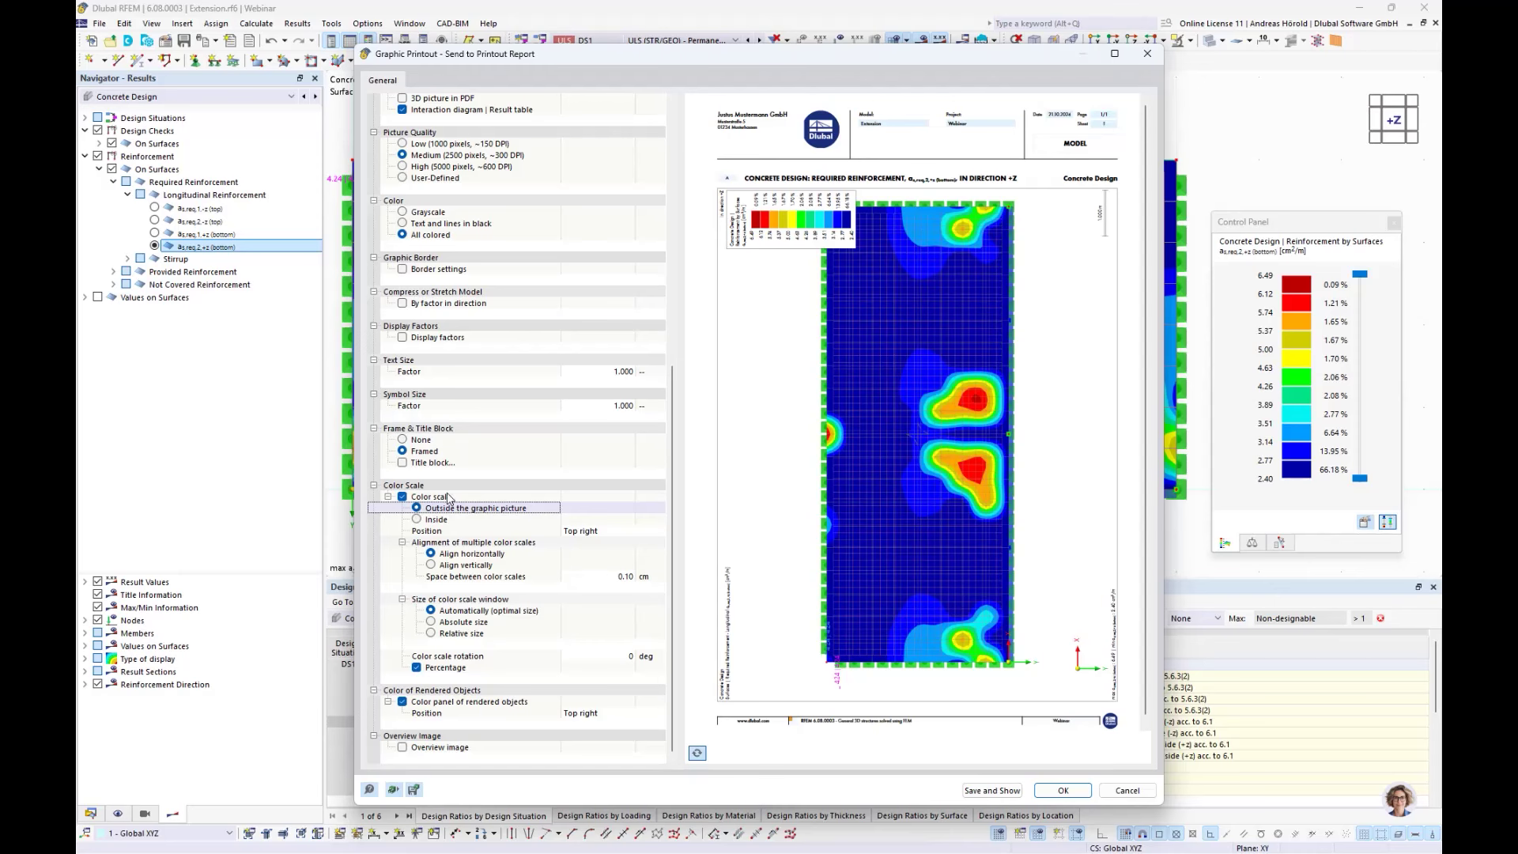
scroll(543, 479, up, 12)
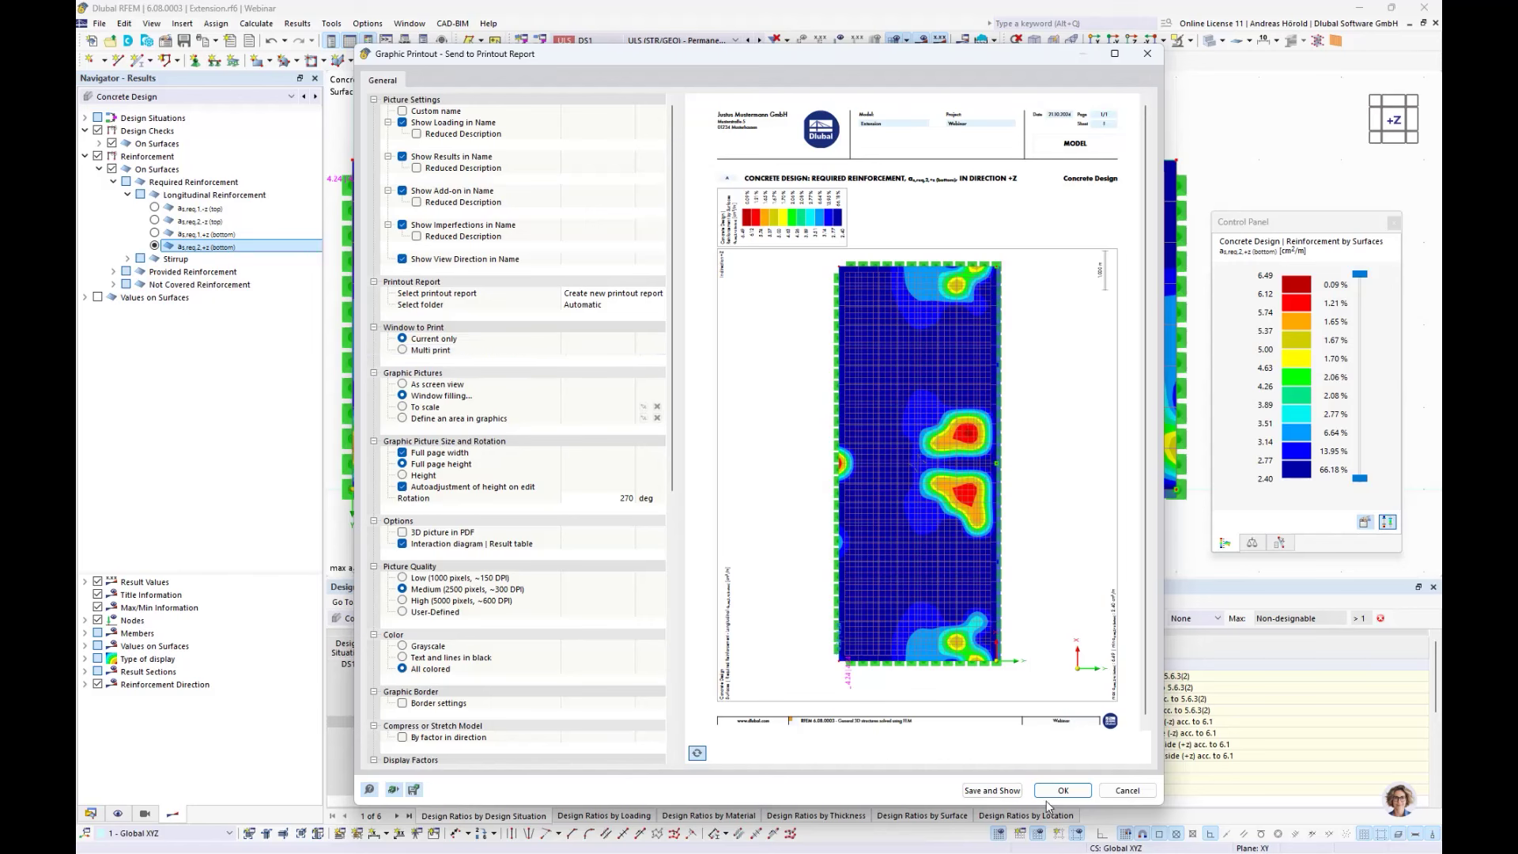
click(983, 791)
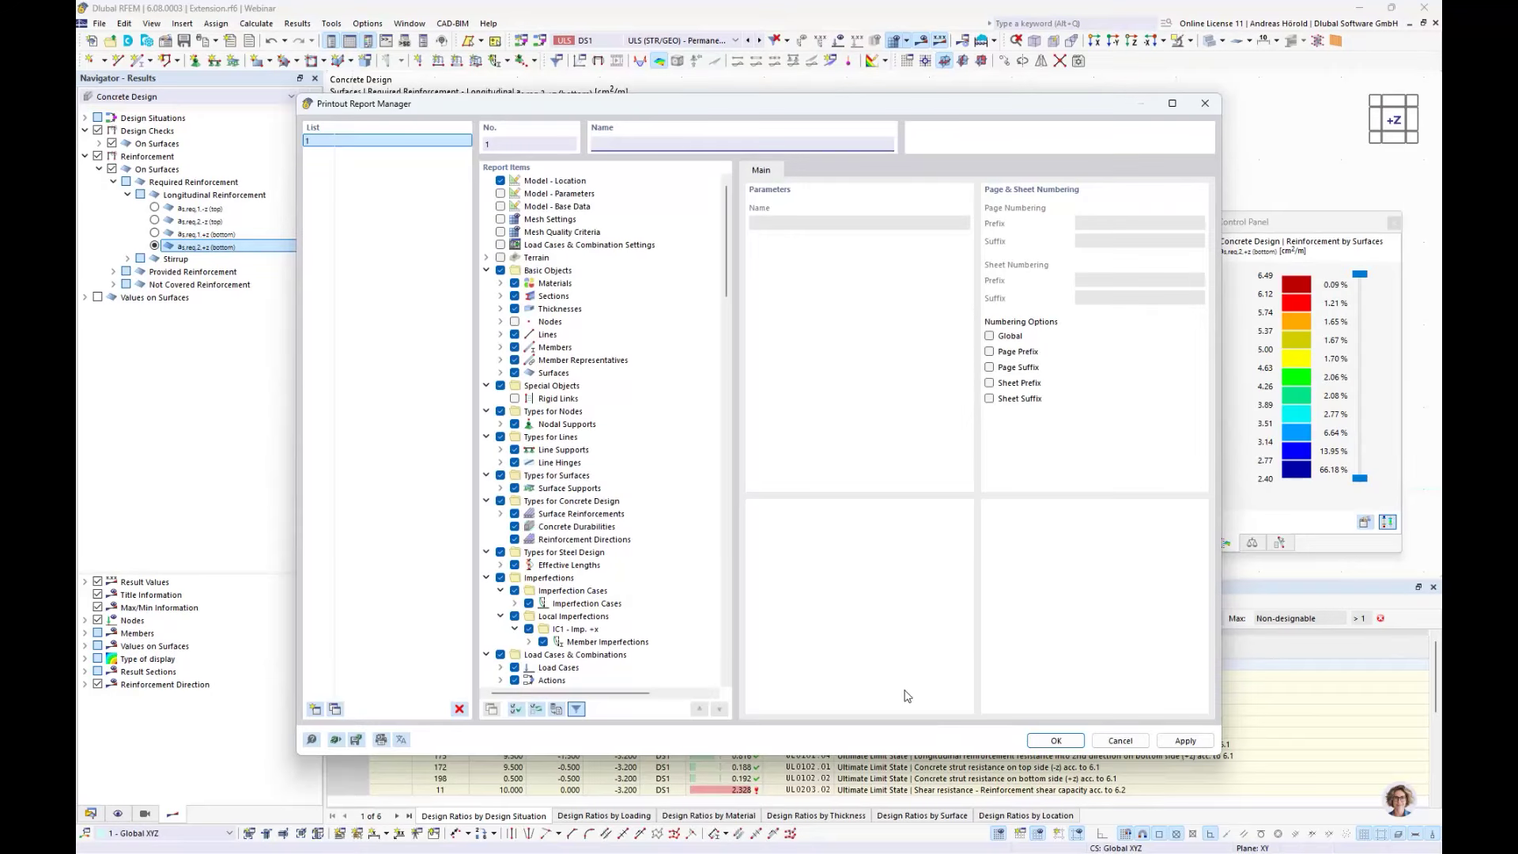
- Review the report items from basic objects through steel design results and generate printout report 1 with the preset selection
scroll(603, 441, down, 9)
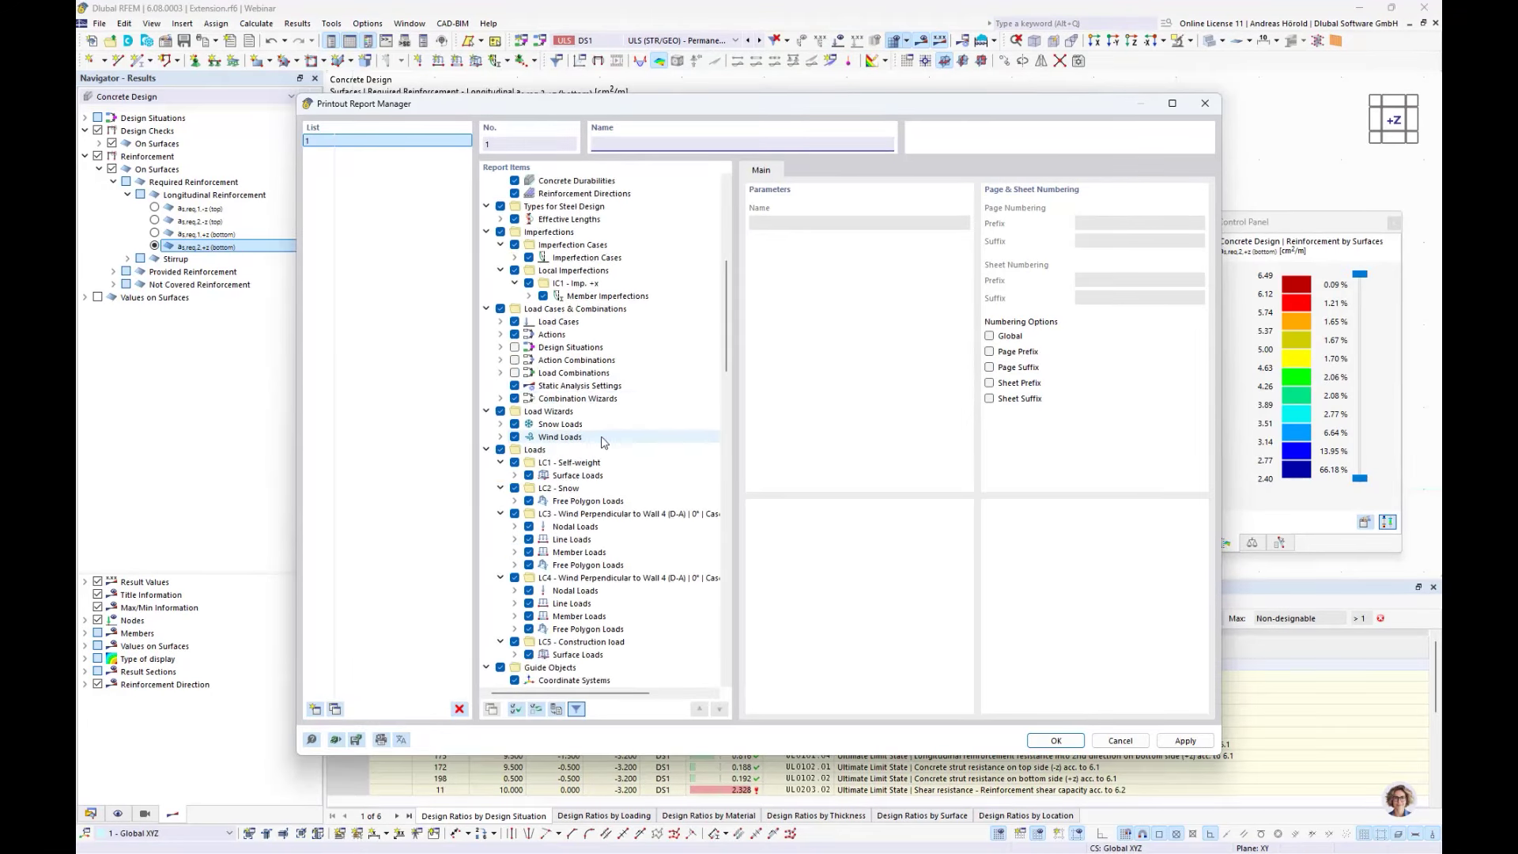
scroll(603, 441, down, 15)
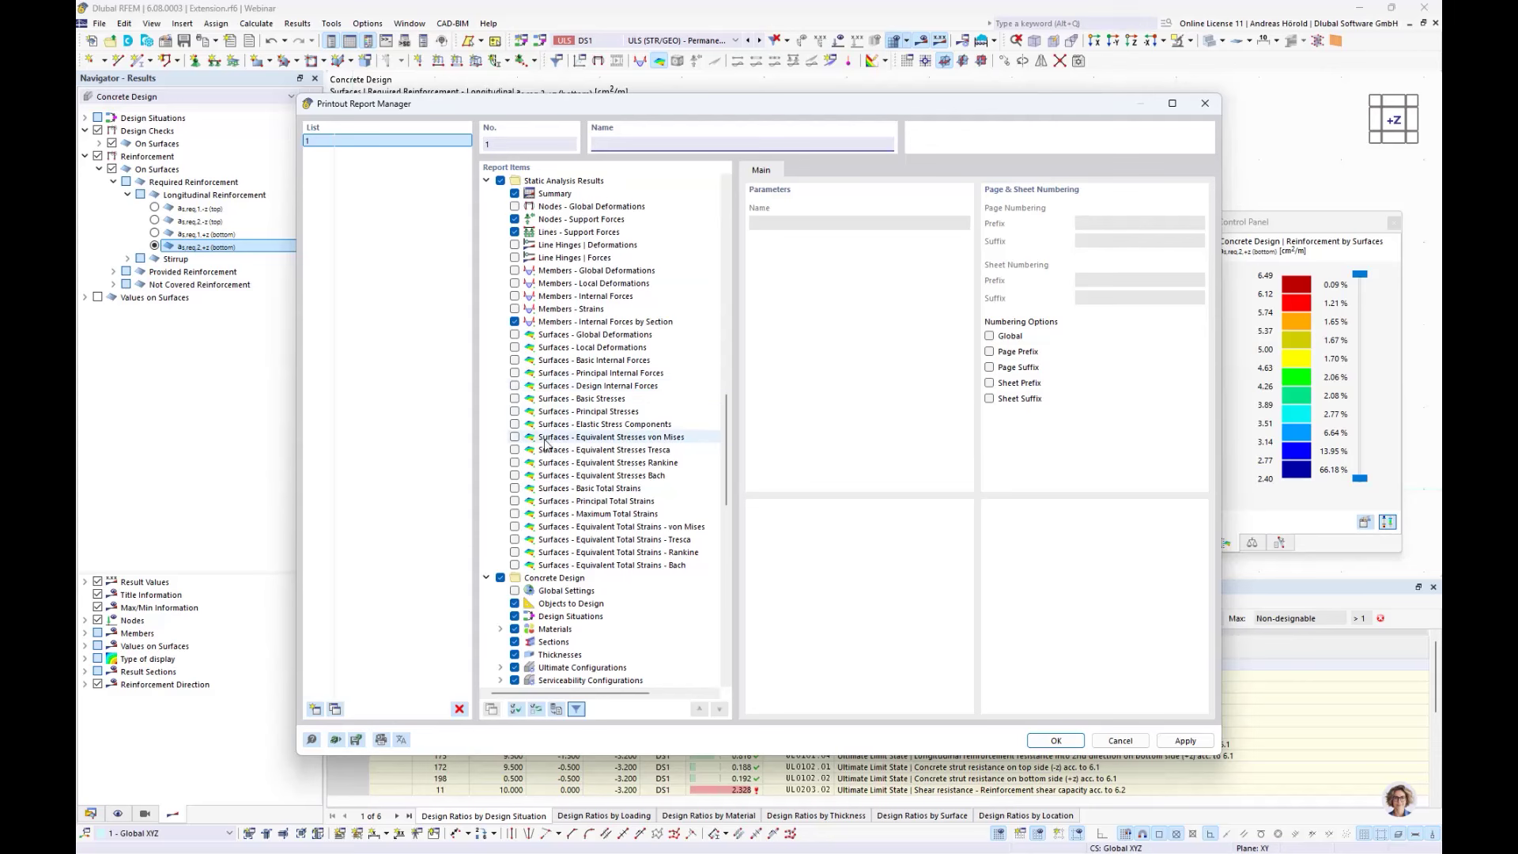
scroll(545, 442, up, 7)
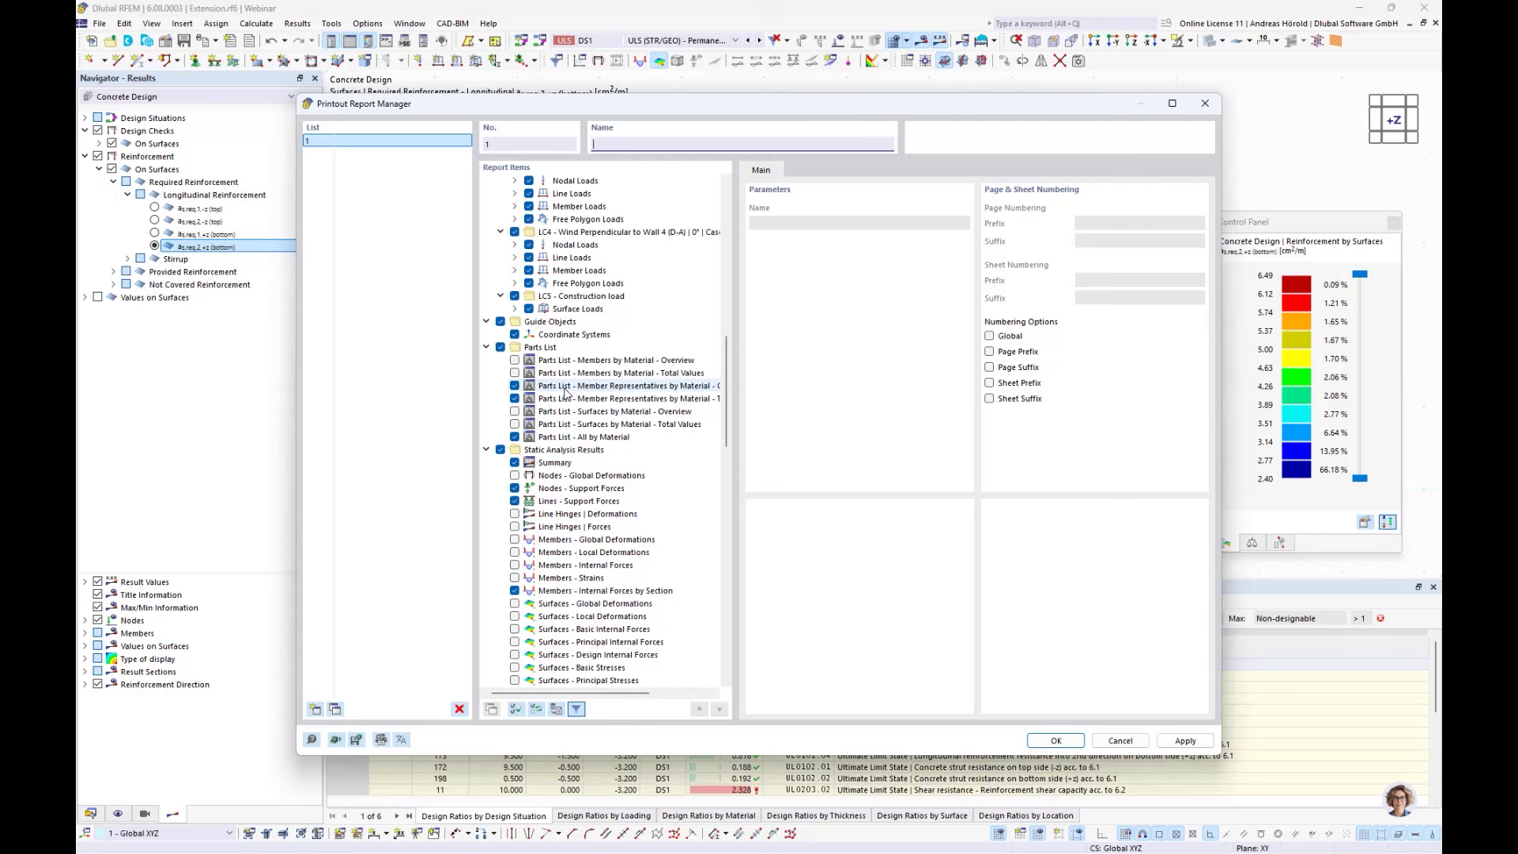
scroll(564, 391, down, 20)
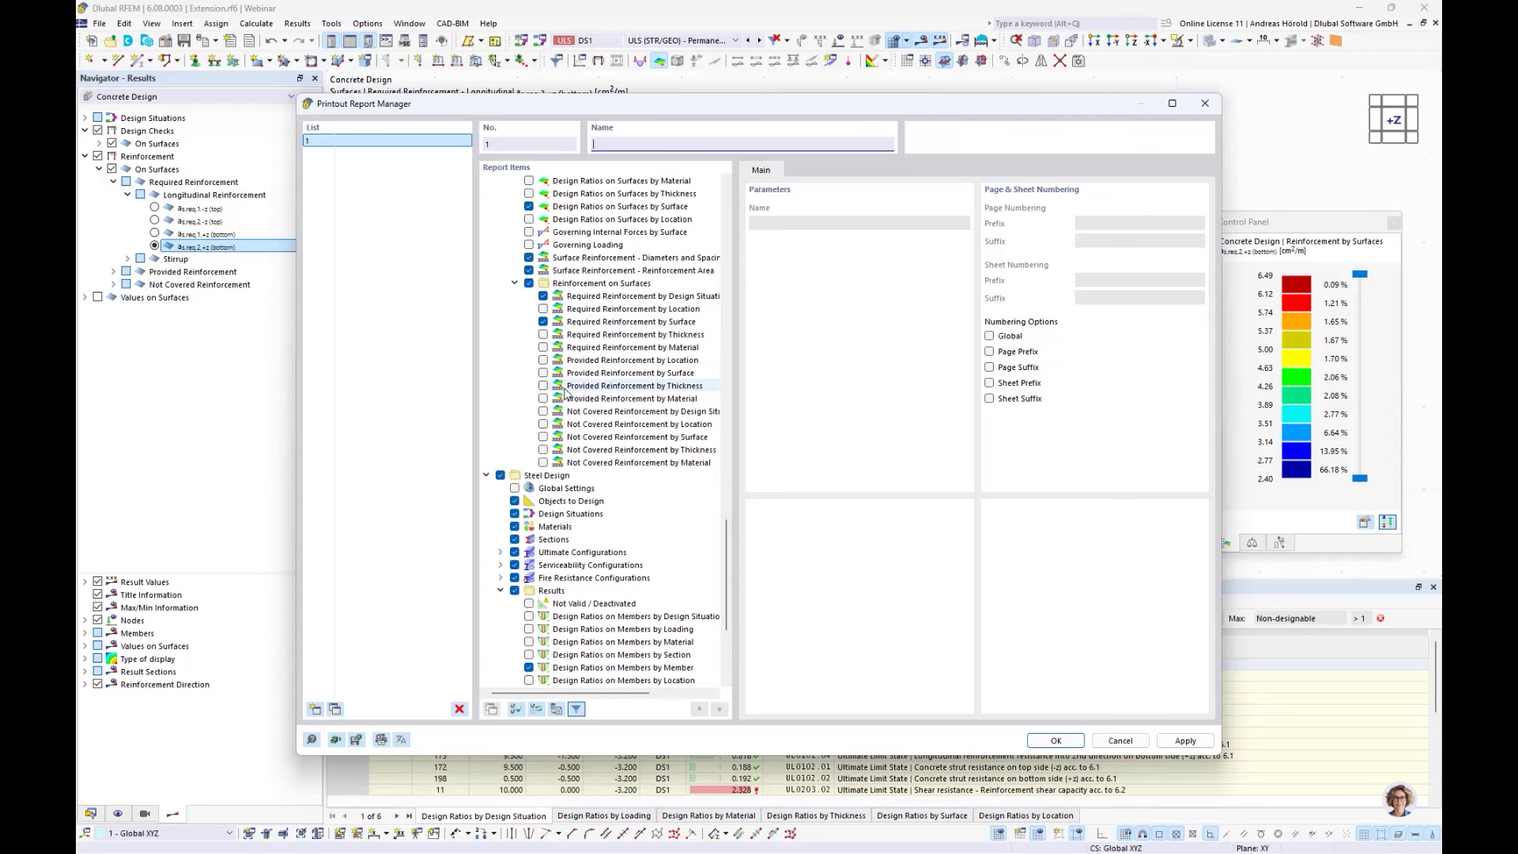
scroll(564, 391, down, 5)
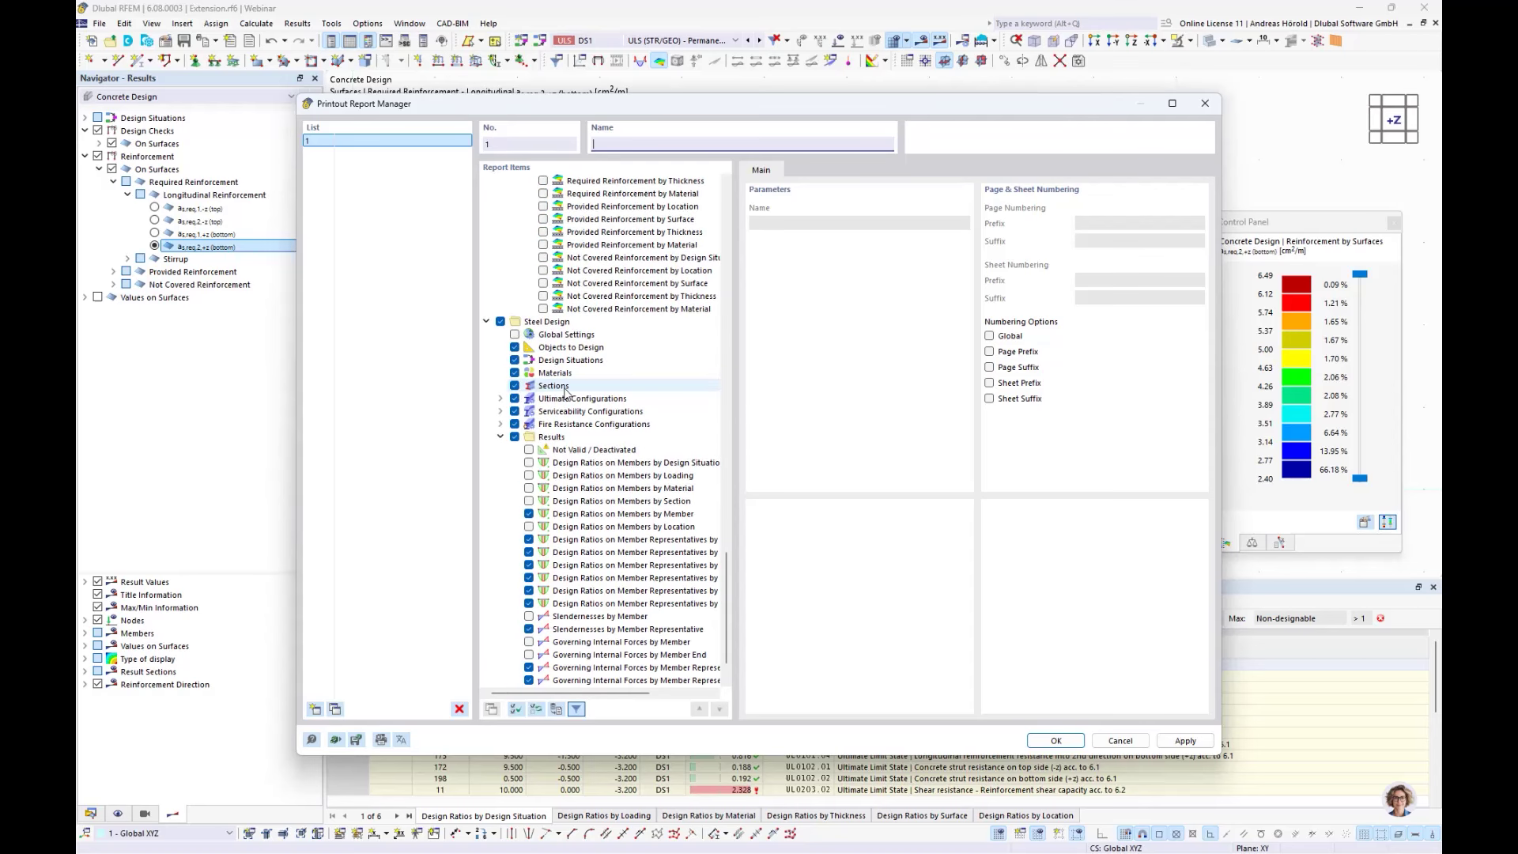
click(1049, 741)
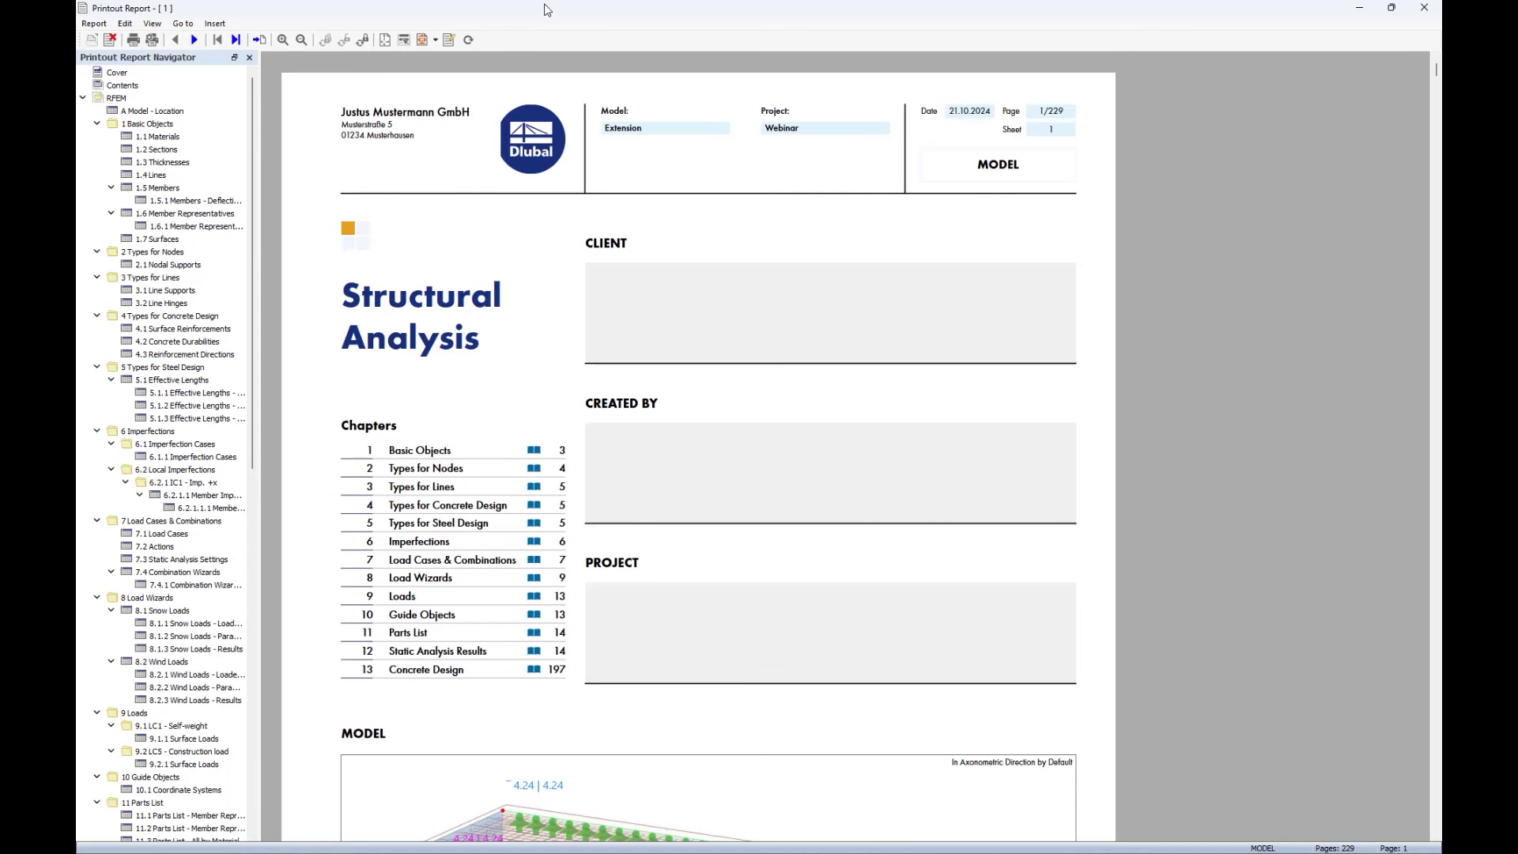
- Move the report window aside to view the roof slab results in the model, and return to the maximized report
drag(556, 15, 1103, 103)
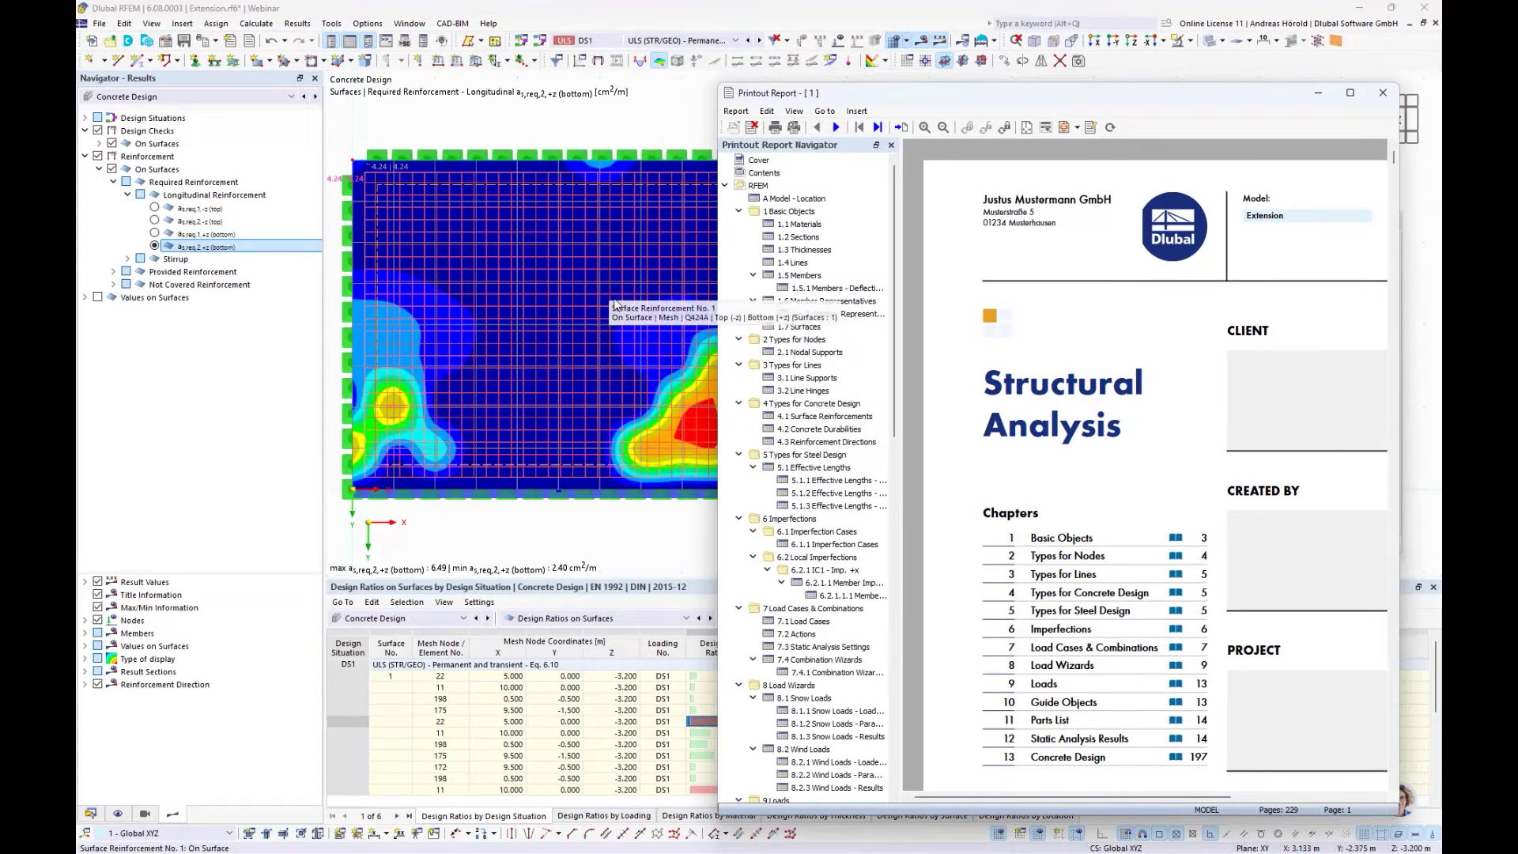
click(506, 327)
scroll(847, 329, up, 2)
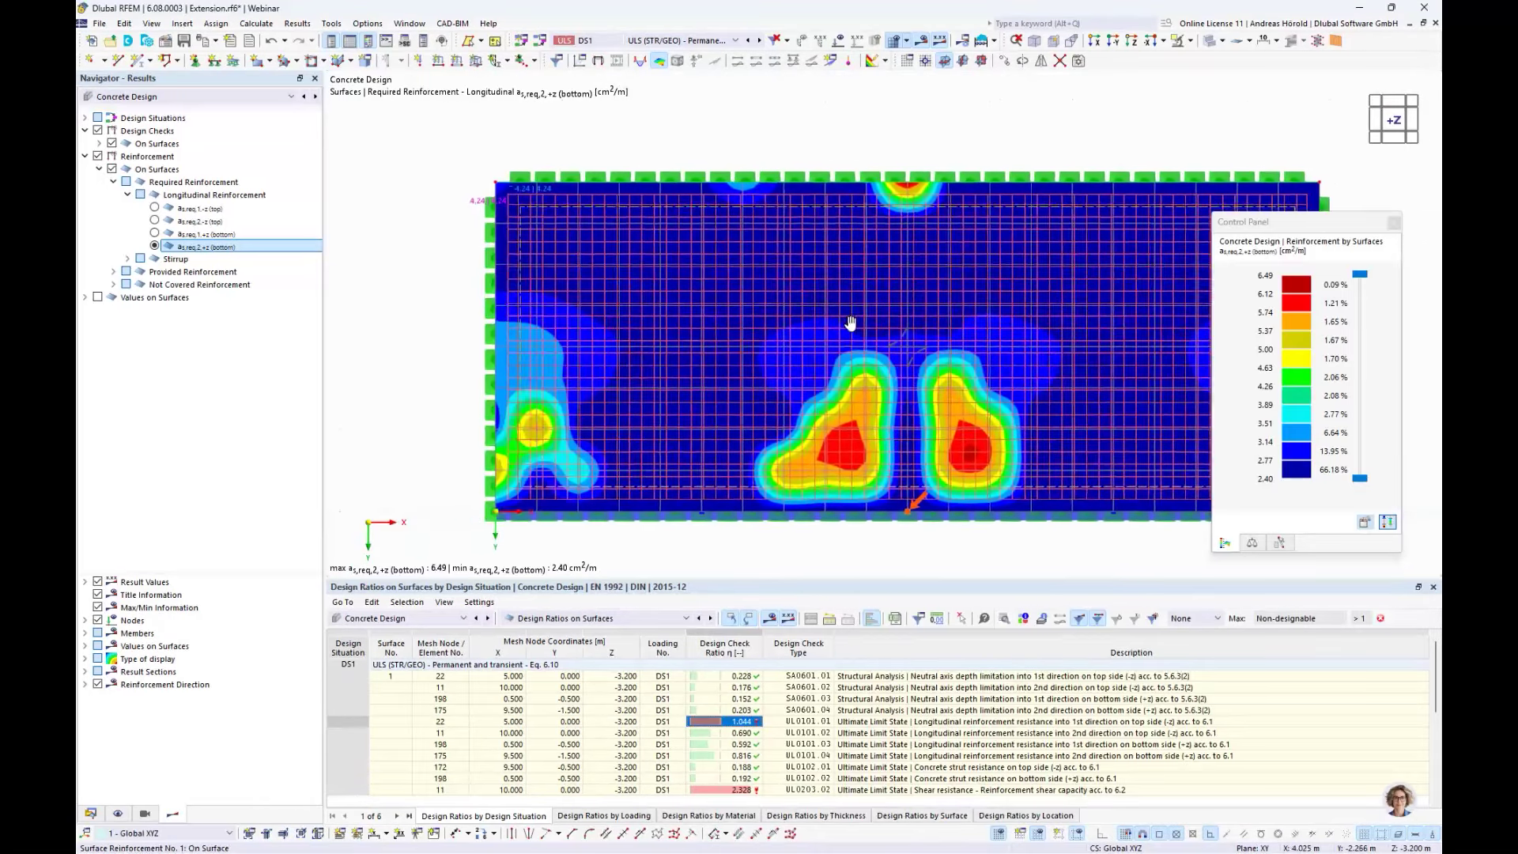
scroll(633, 328, down, 2)
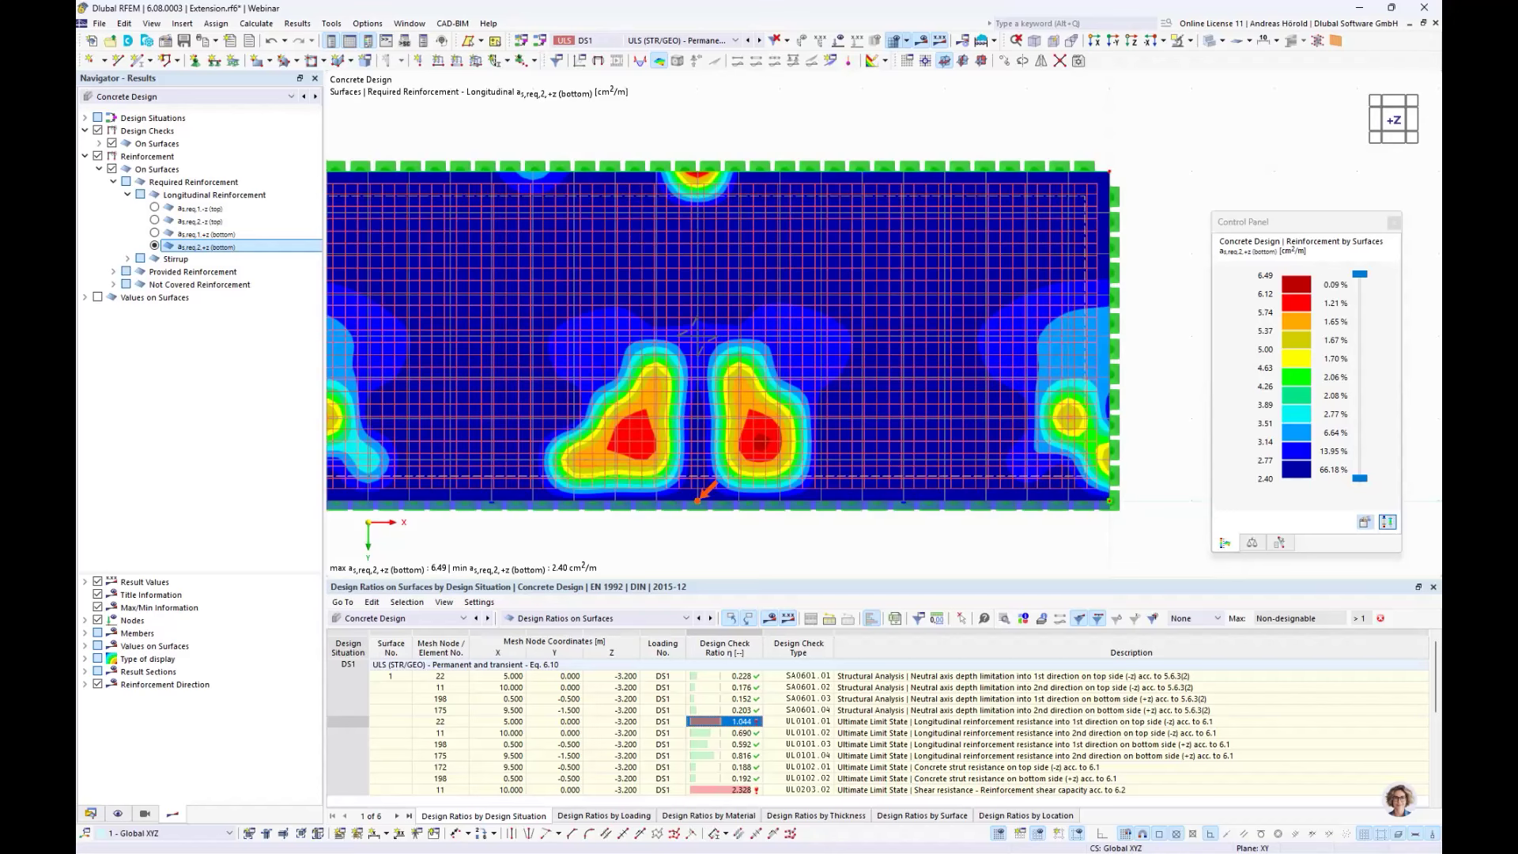
key(alt+Tab)
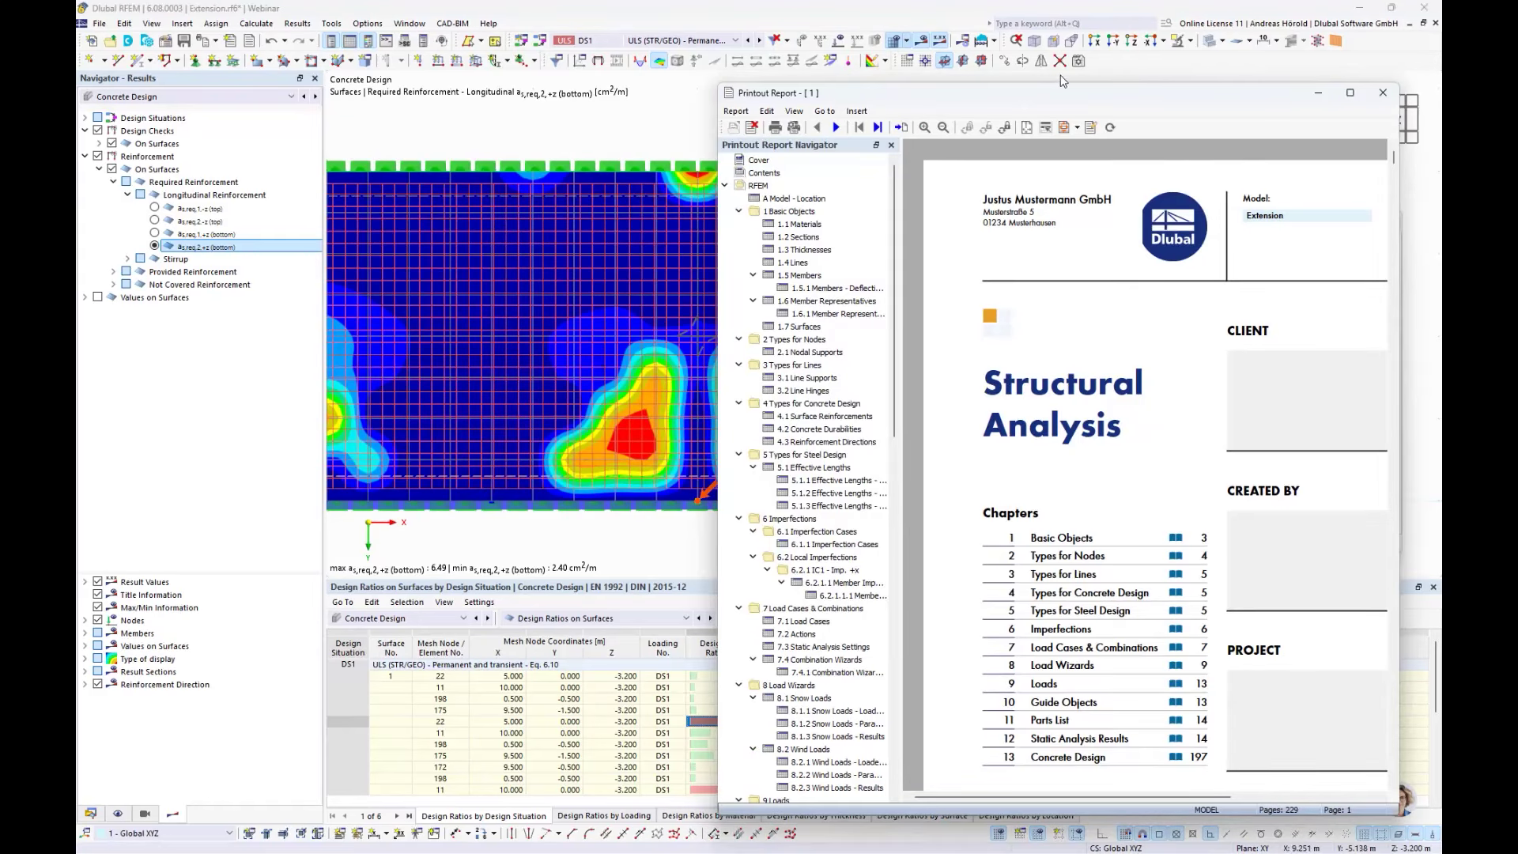
drag(1105, 94, 907, 55)
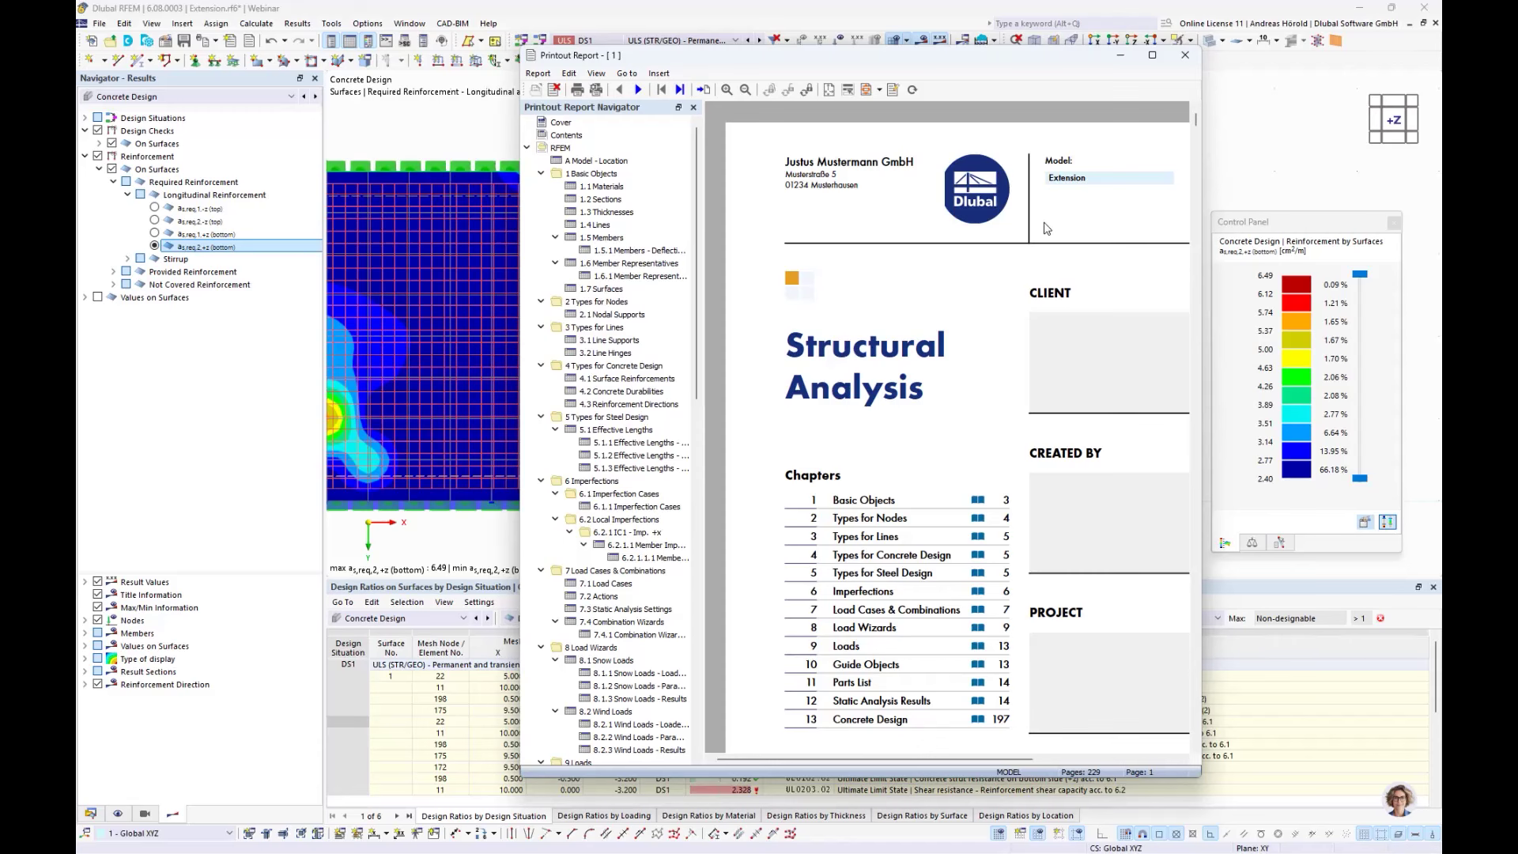
click(1152, 55)
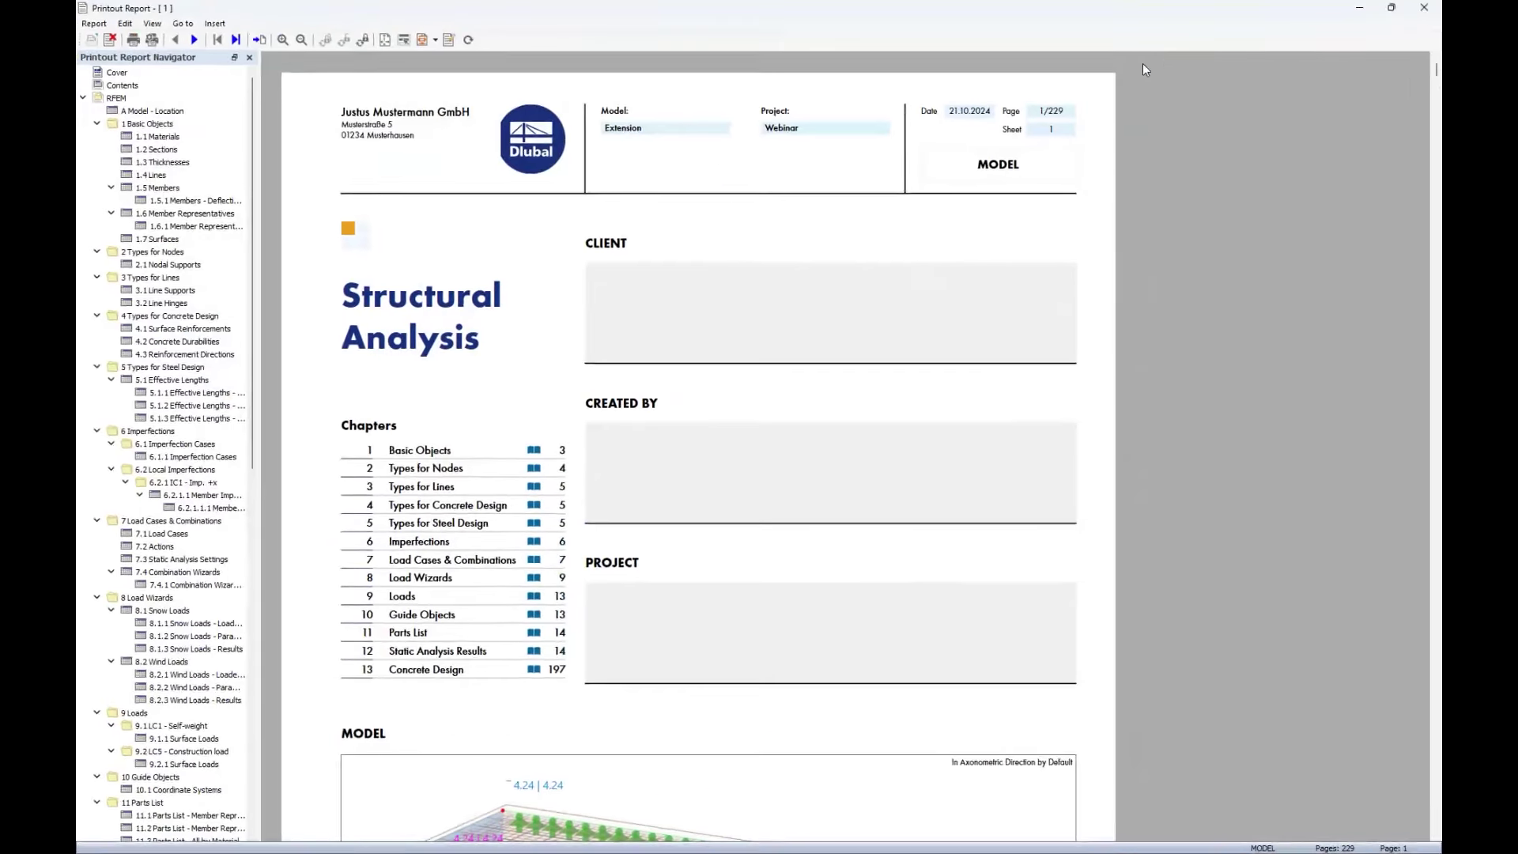
- Examine the report's cover page, export formats, language choices, insertable content and chapter list without changing anything
scroll(583, 424, down, 3)
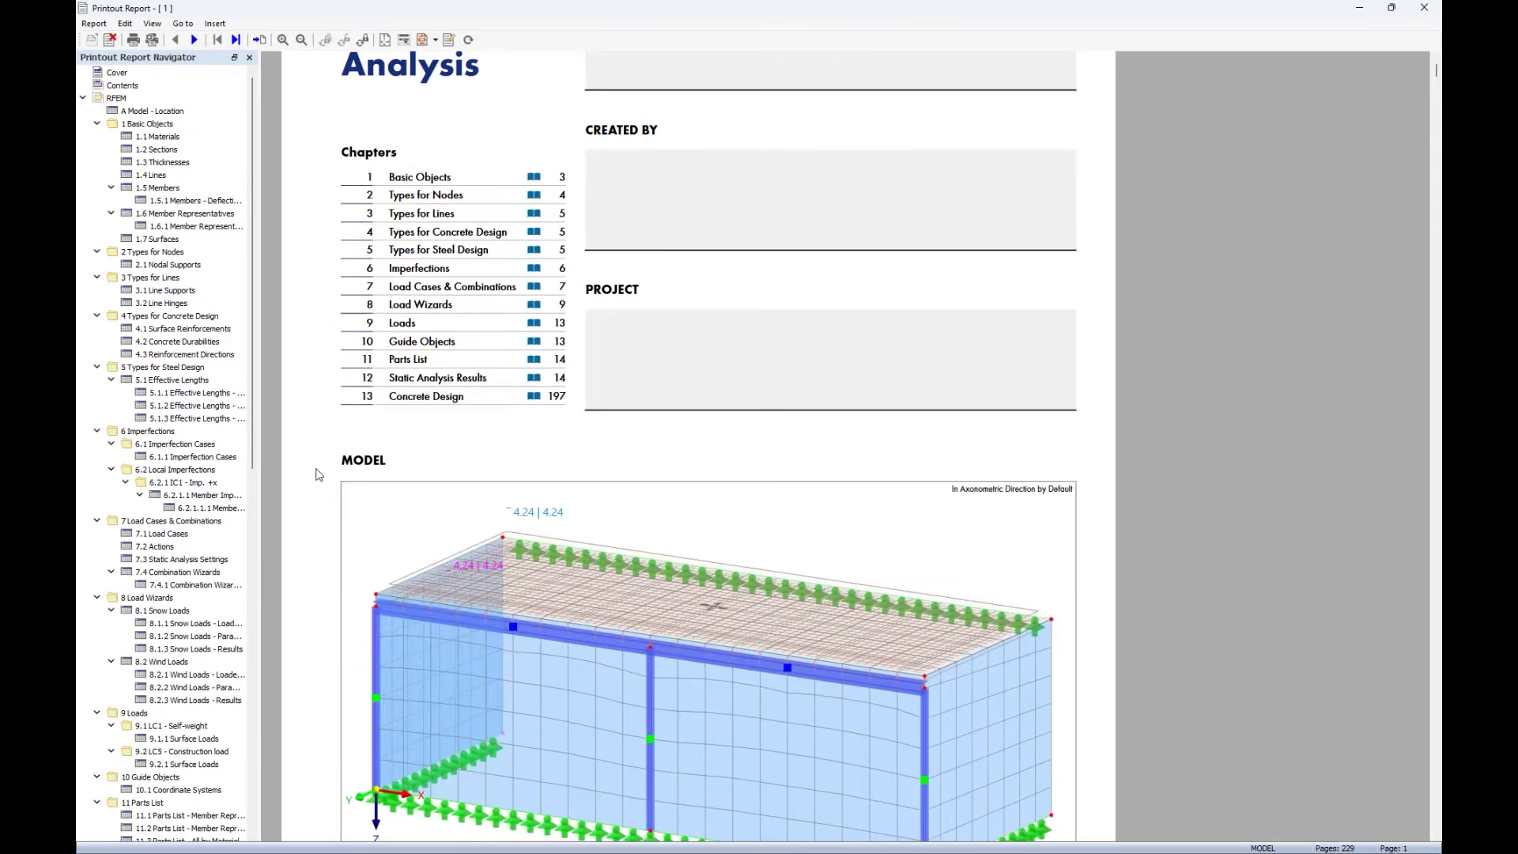
scroll(551, 501, down, 2)
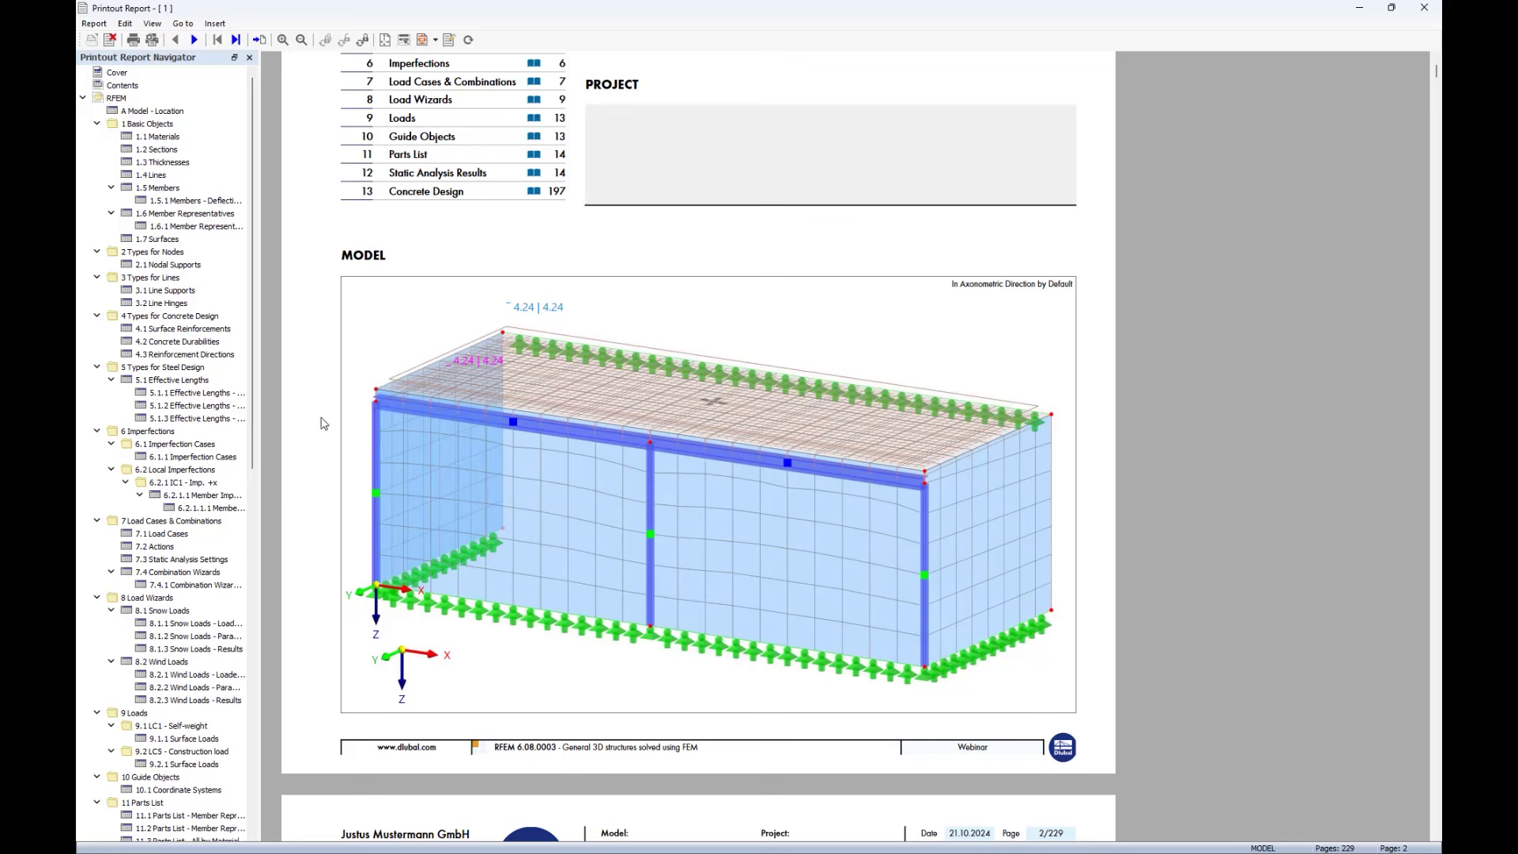
click(93, 23)
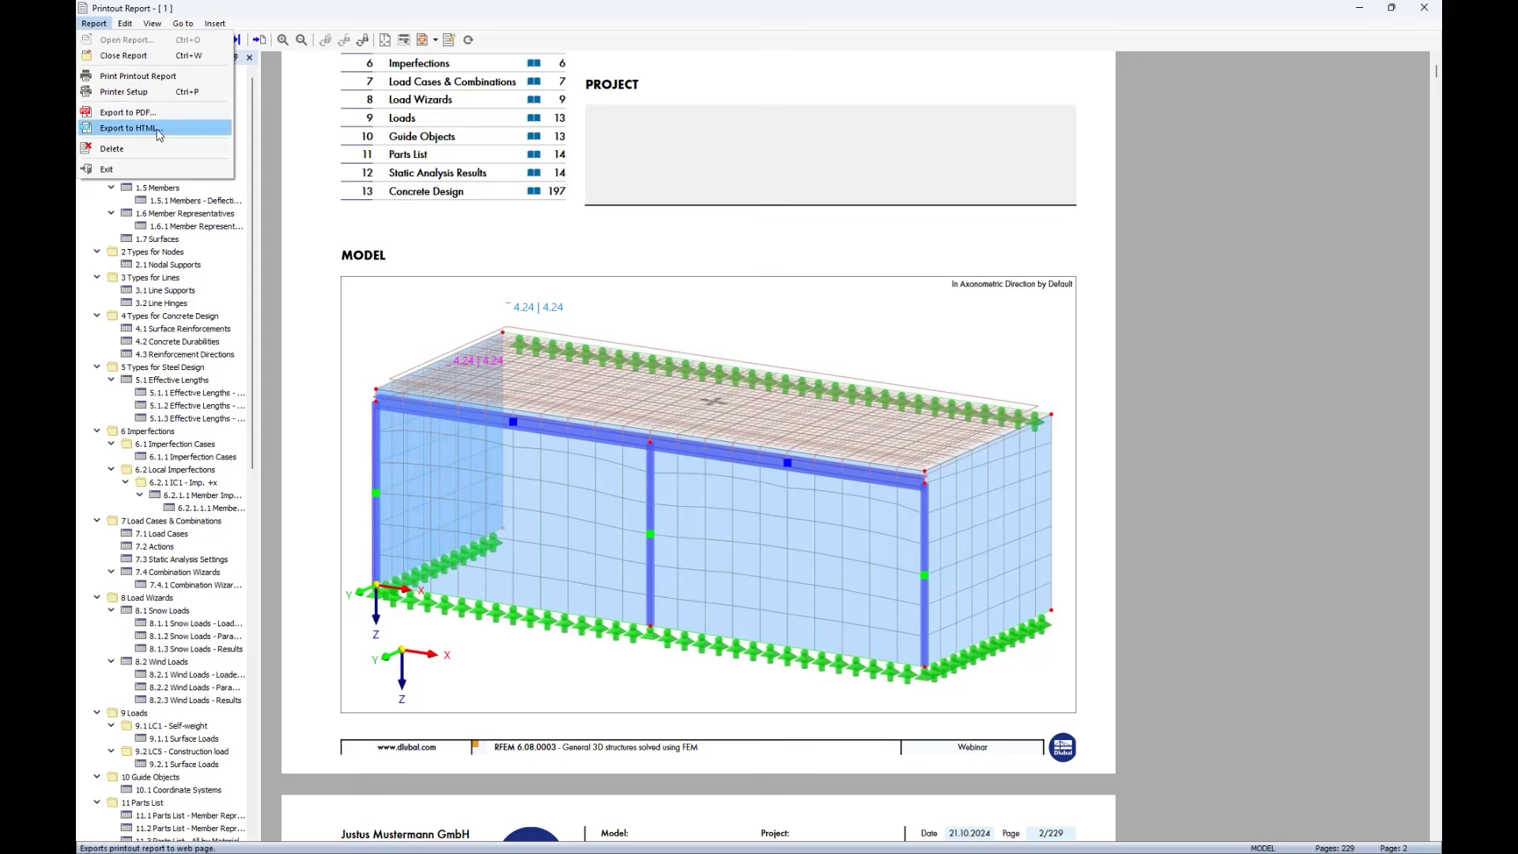
mouse_move(124, 25)
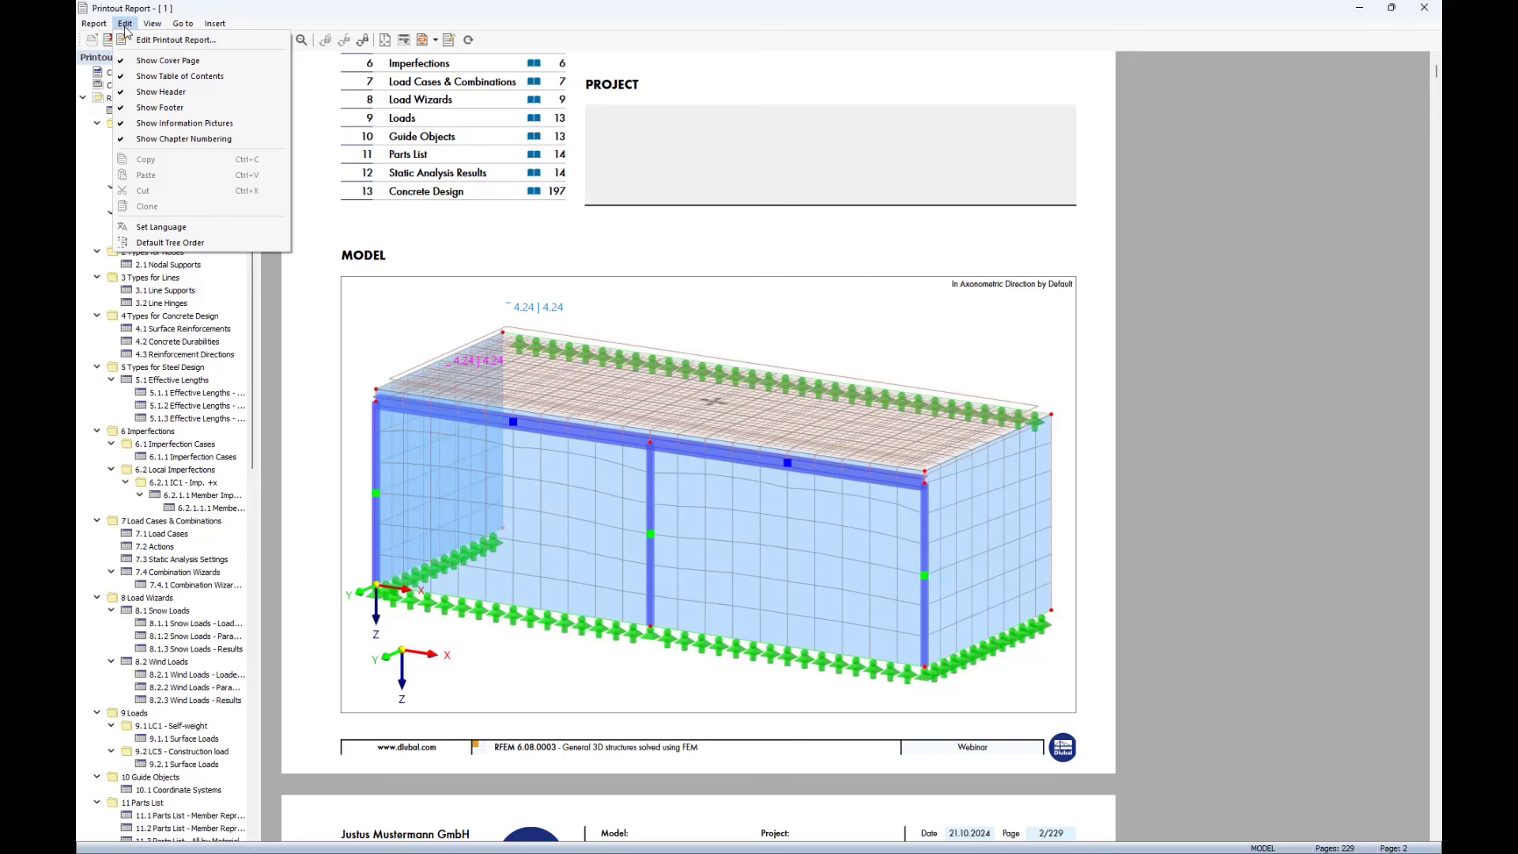
click(224, 230)
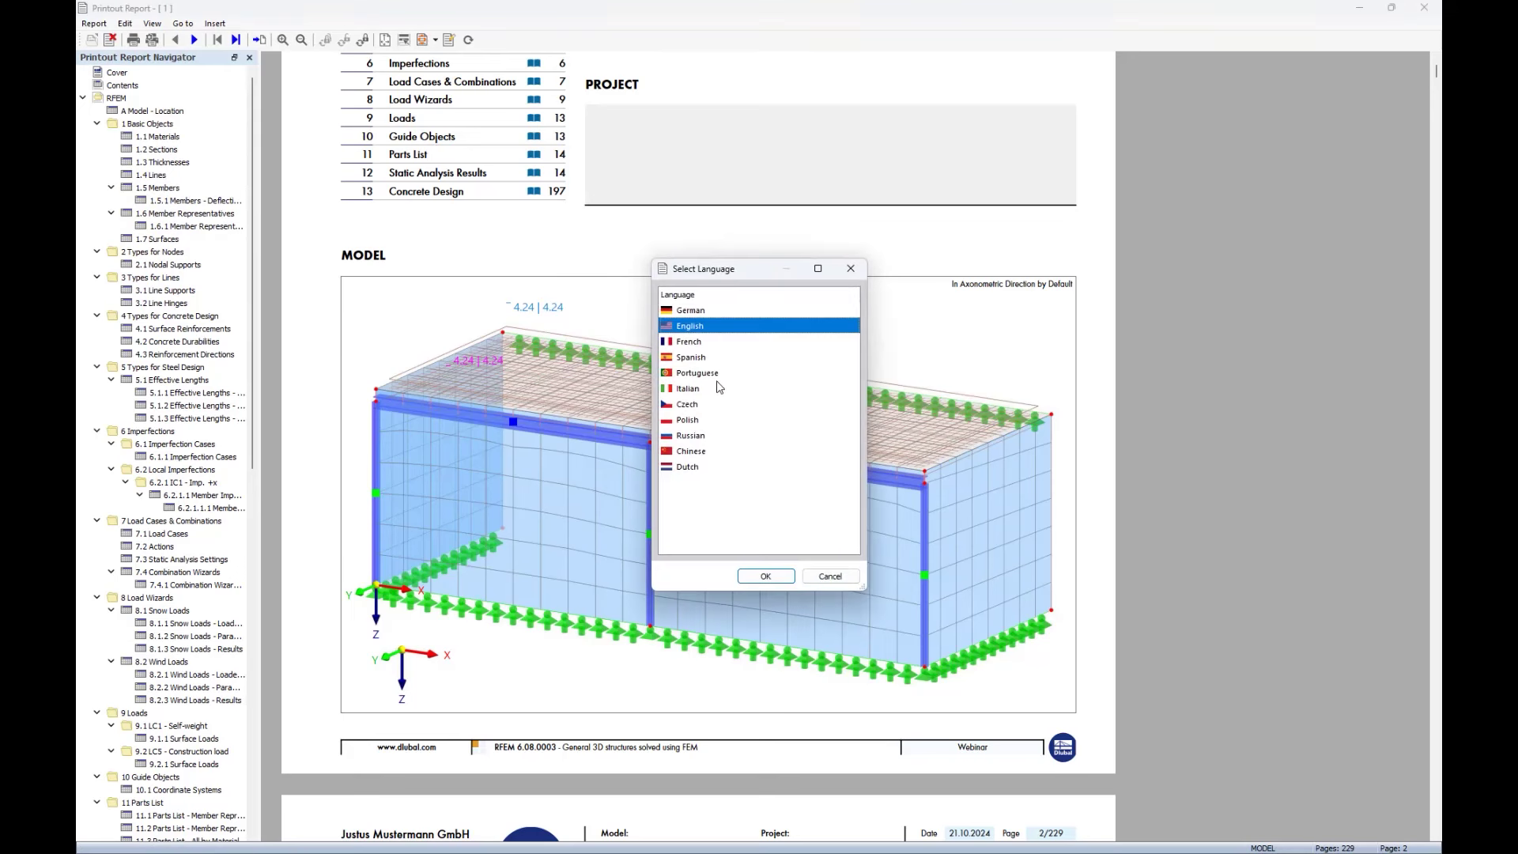
click(852, 270)
click(215, 24)
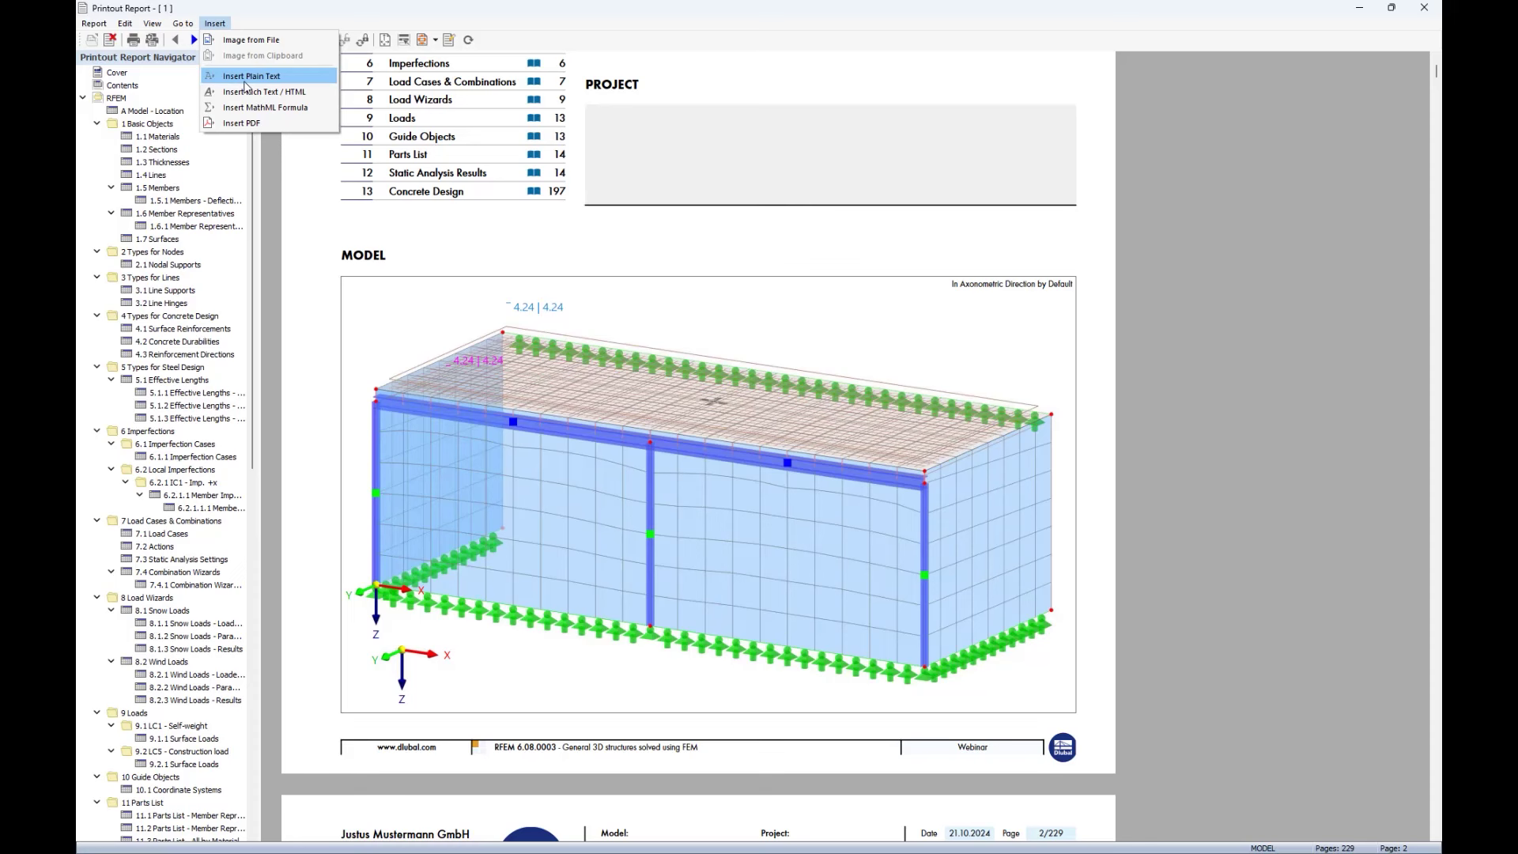
click(306, 237)
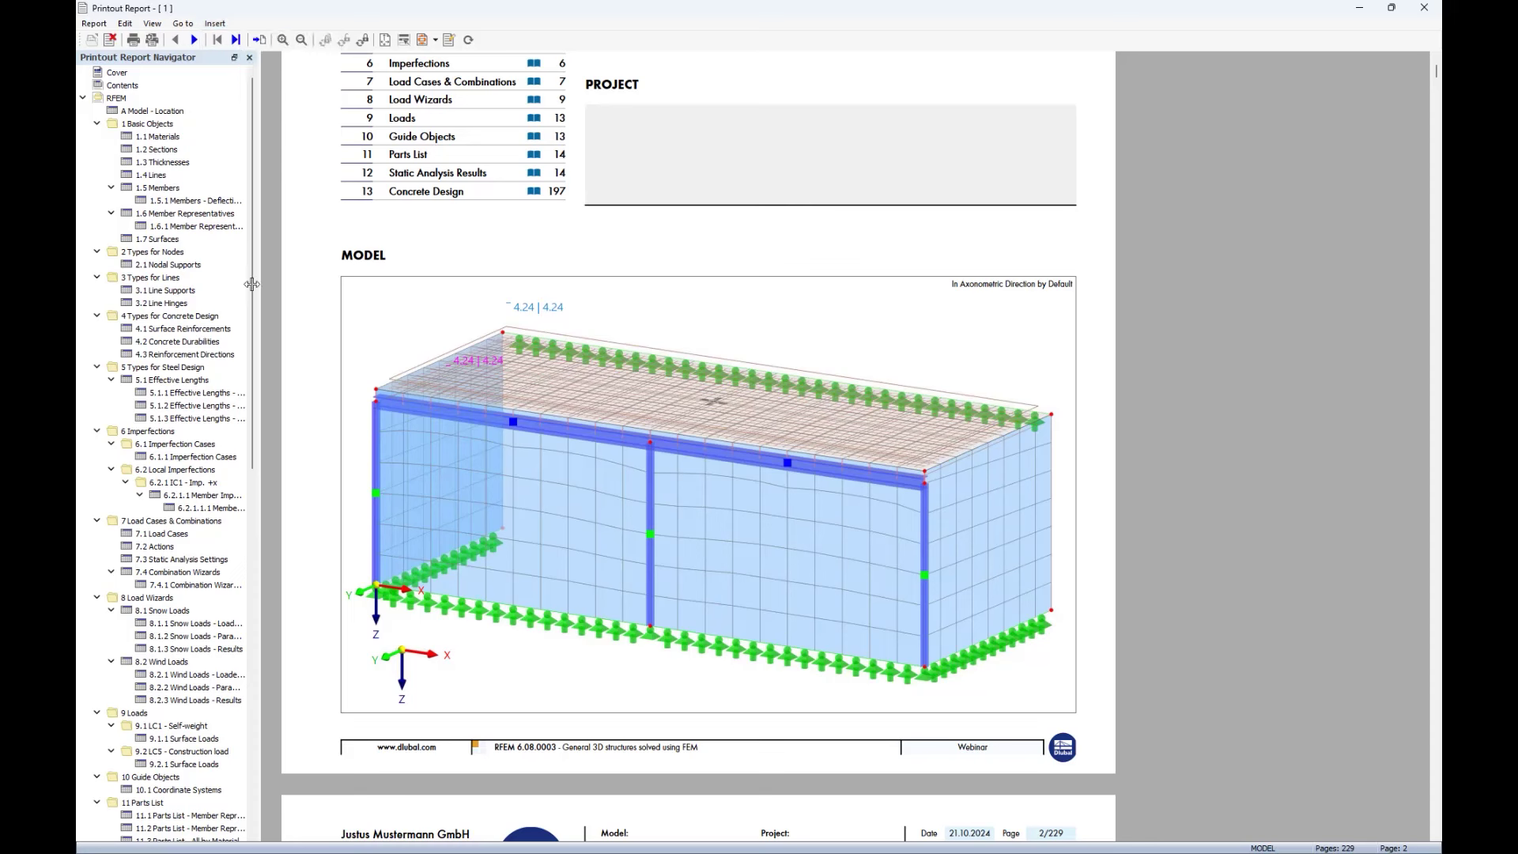
scroll(203, 410, down, 18)
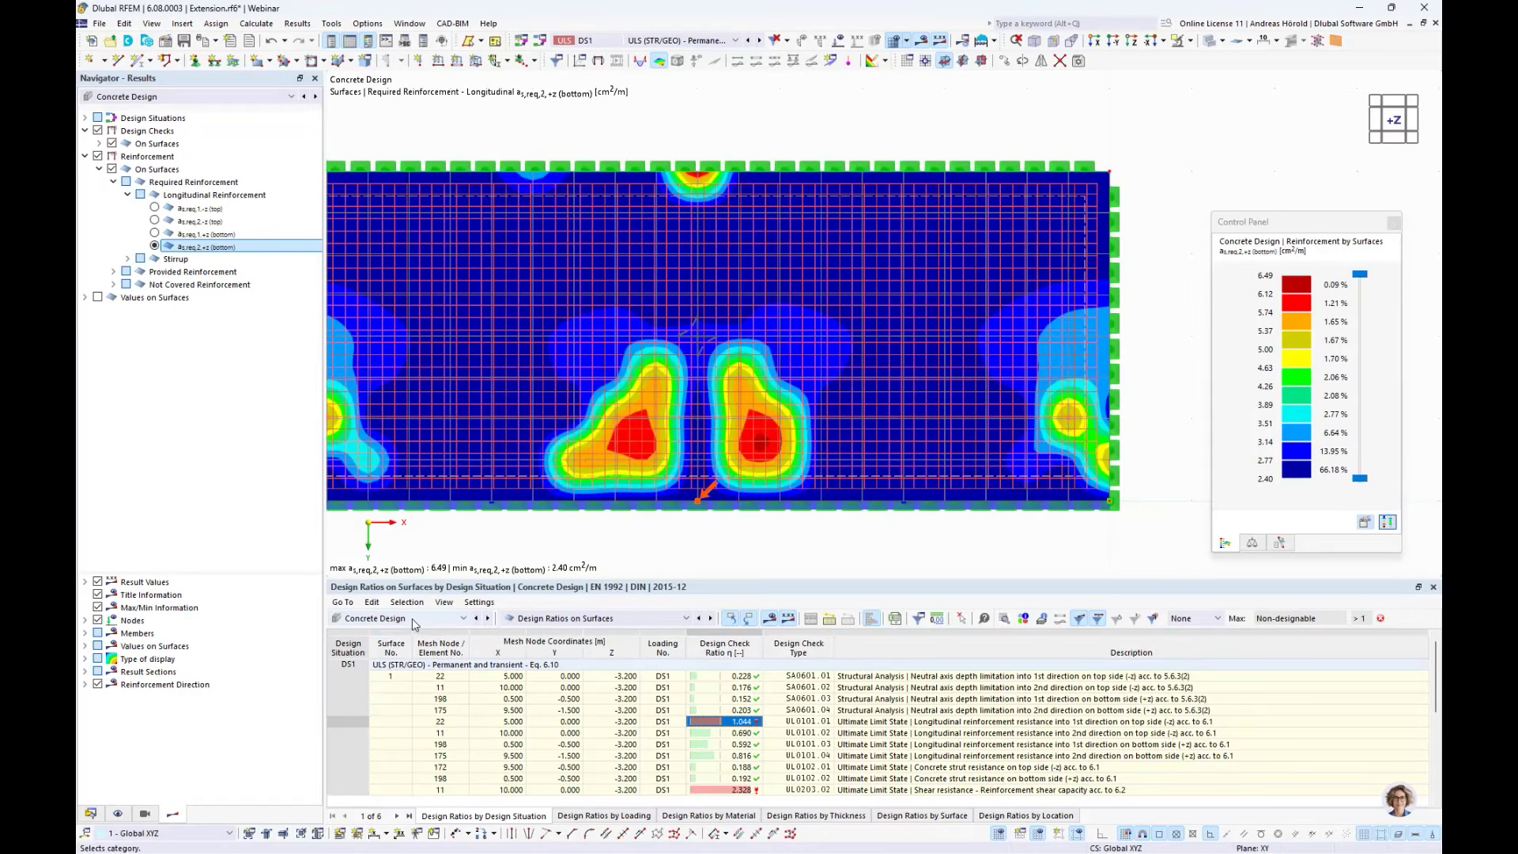
- Display the steel design ratios on members by section and select the HE 100 A bending and buckling stability check ST3100
click(411, 618)
click(397, 732)
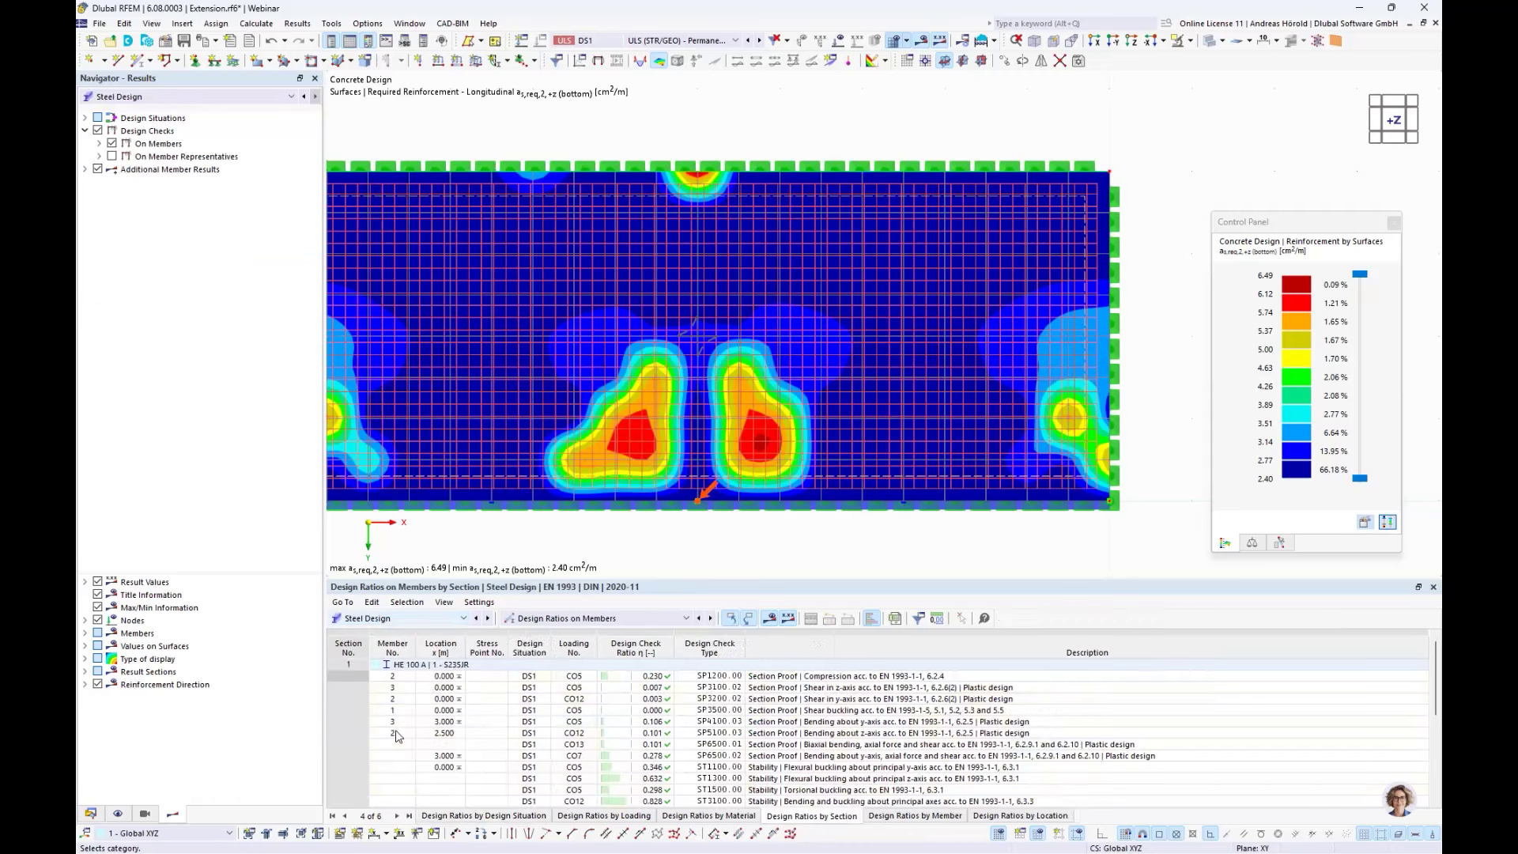
click(771, 767)
scroll(771, 736, down, 3)
click(770, 699)
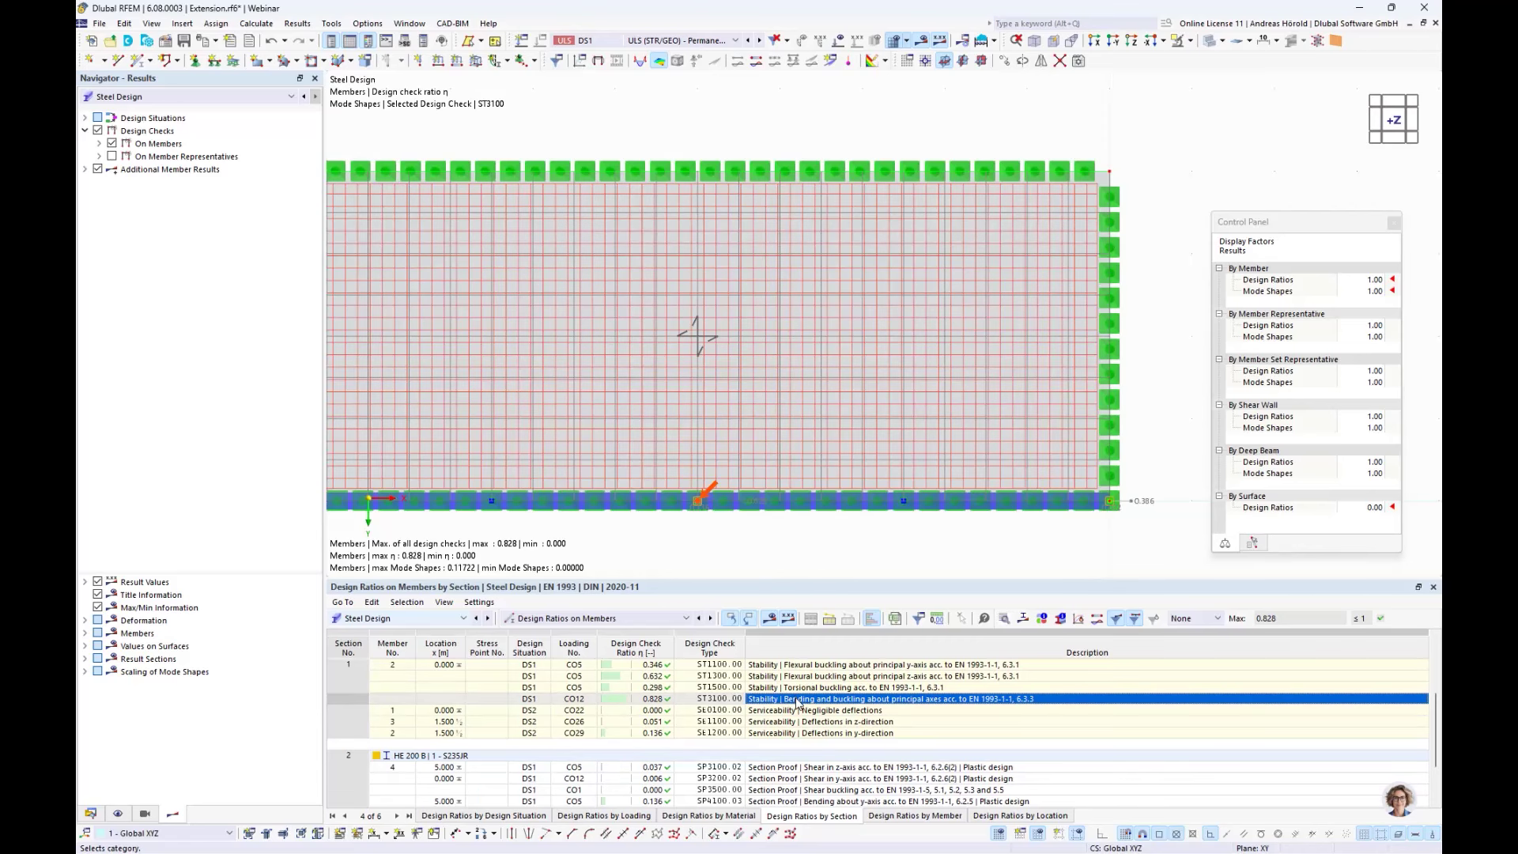
- Add the design check details of ST3100 for member 2 to the printout report and locate them under Steel Design
double_click(797, 701)
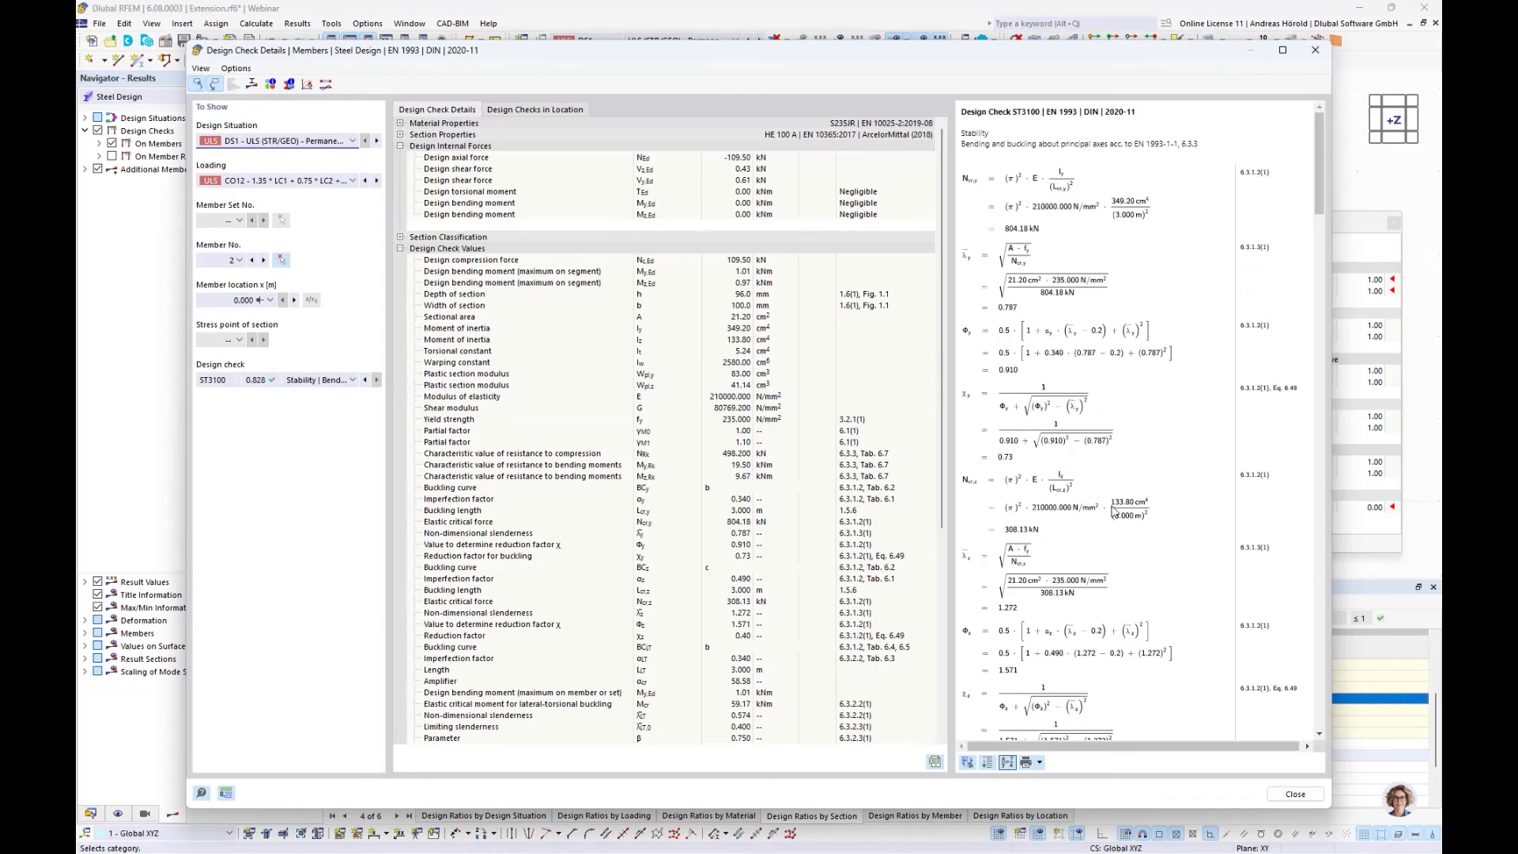
click(1040, 762)
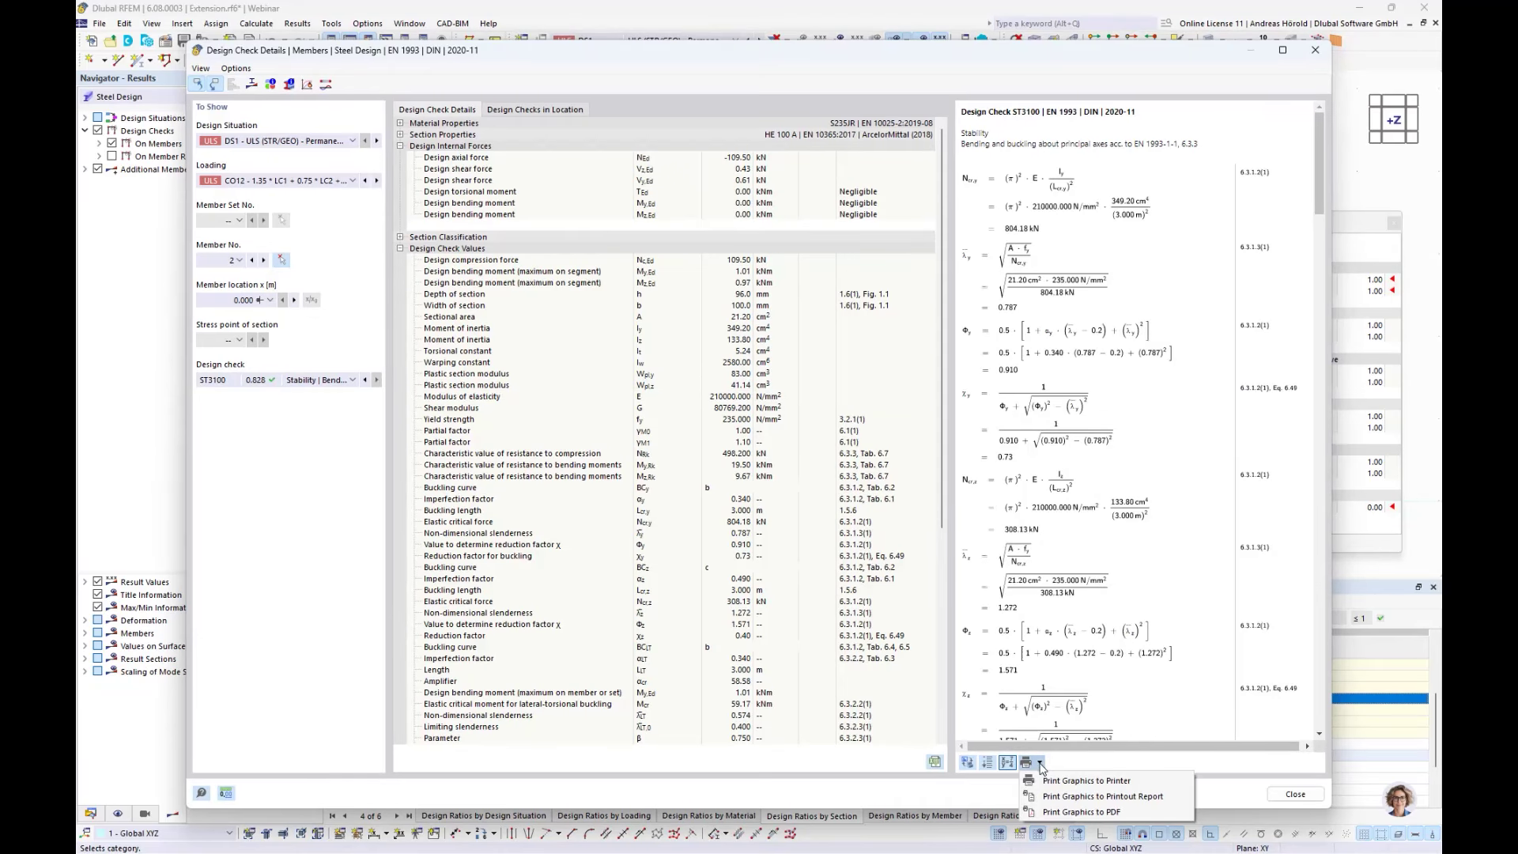
click(1098, 797)
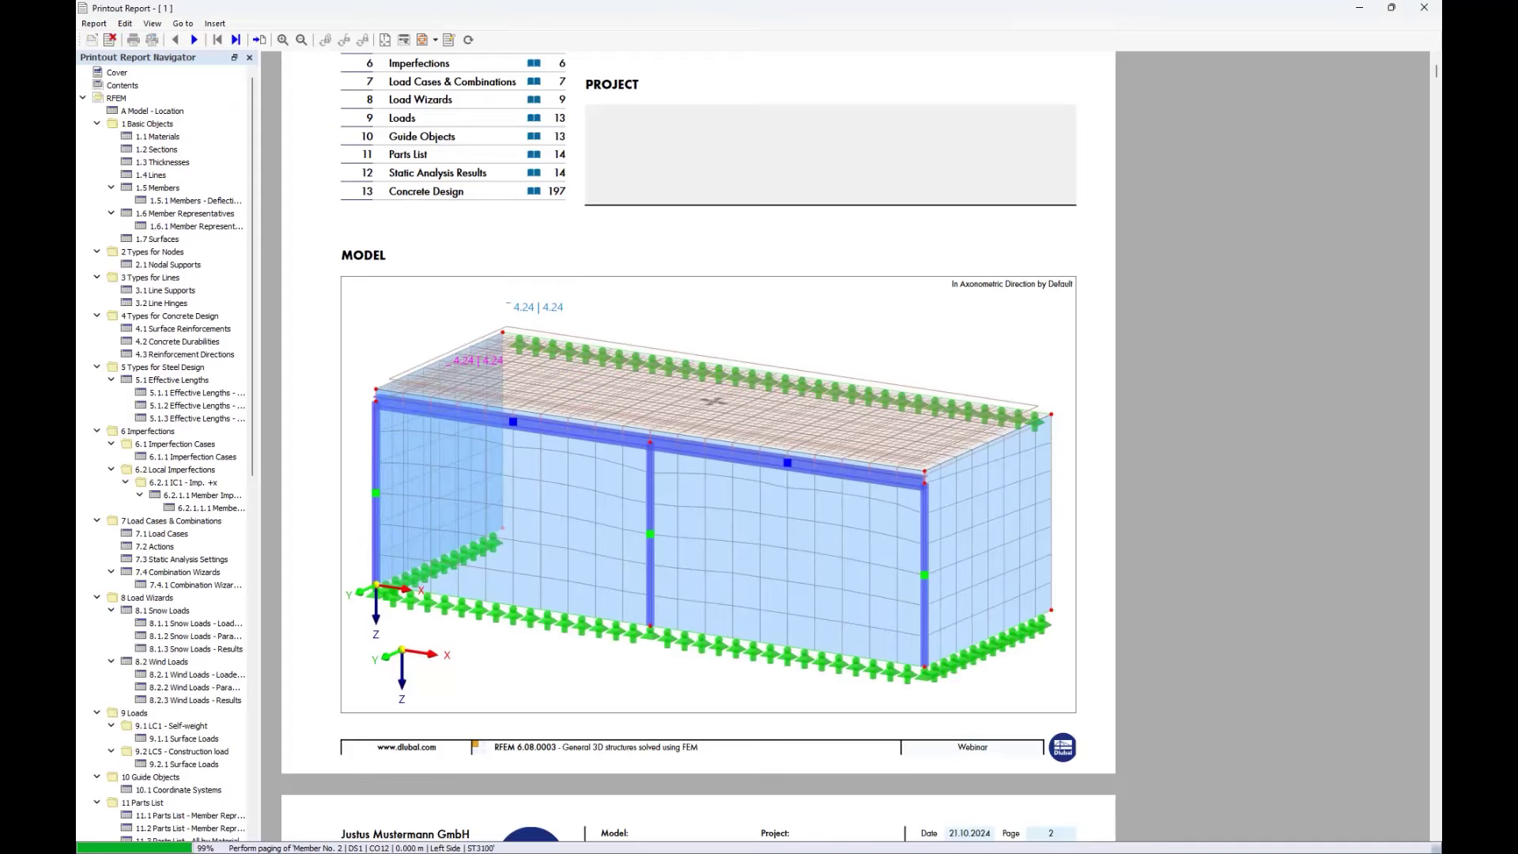
scroll(184, 436, down, 18)
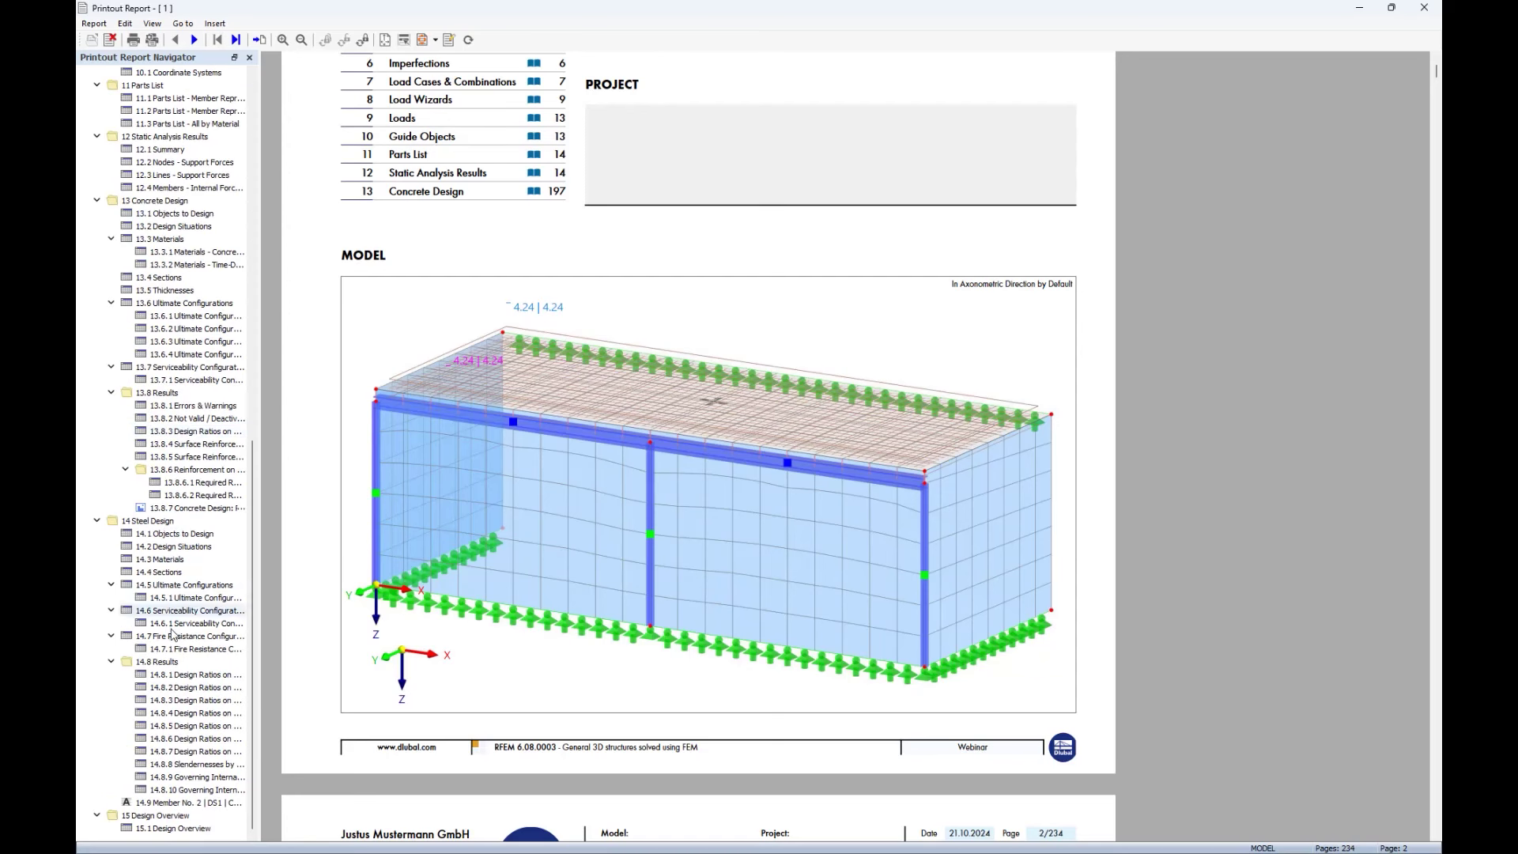
- Review the ST3100 check formulas for member 2 in the printout report, and return from the report and check details to the model
click(177, 803)
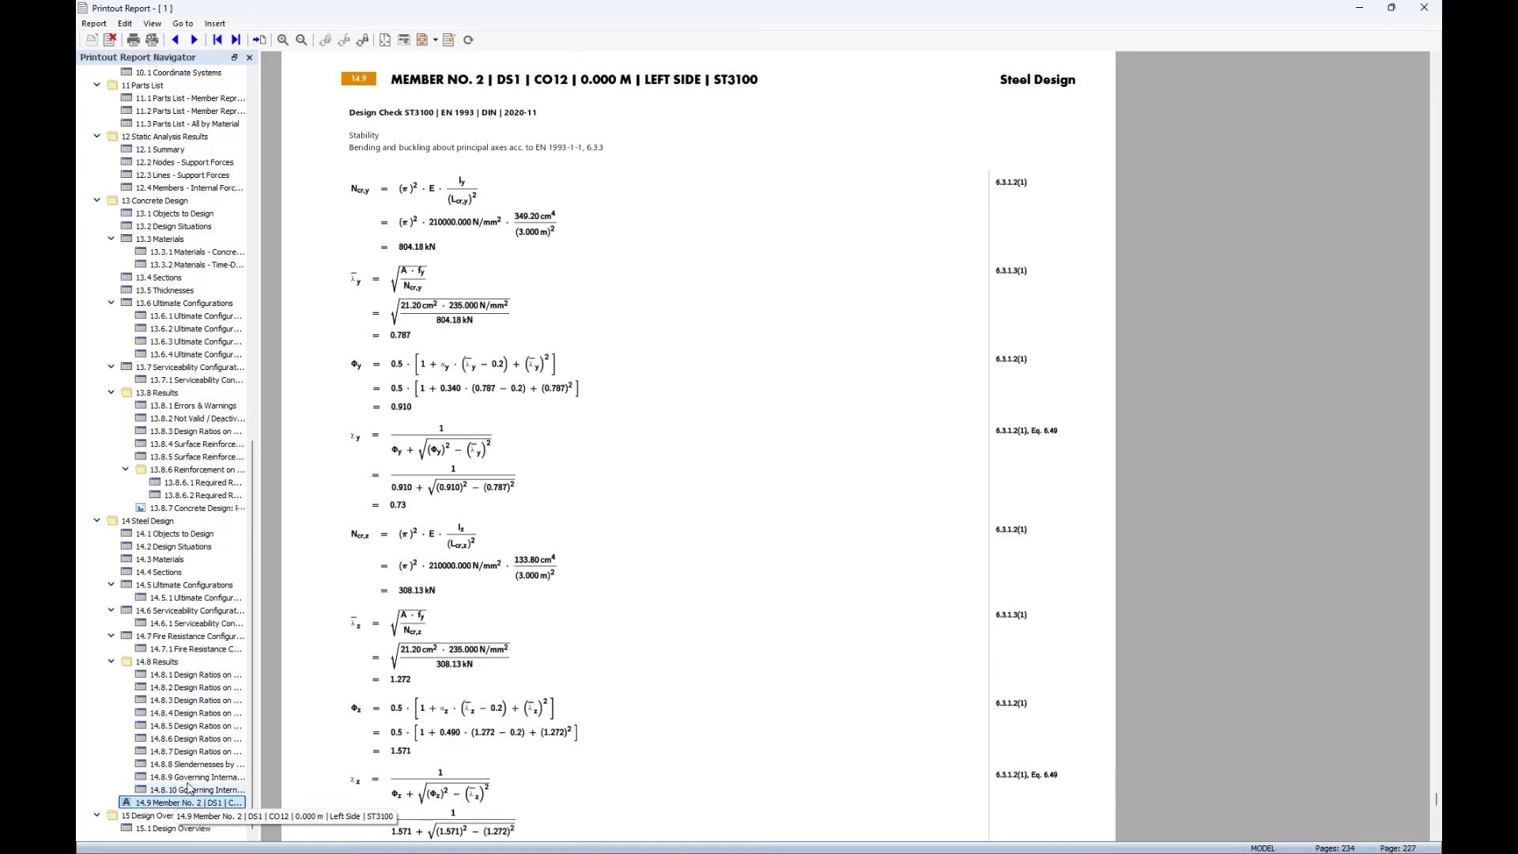
scroll(502, 358, down, 8)
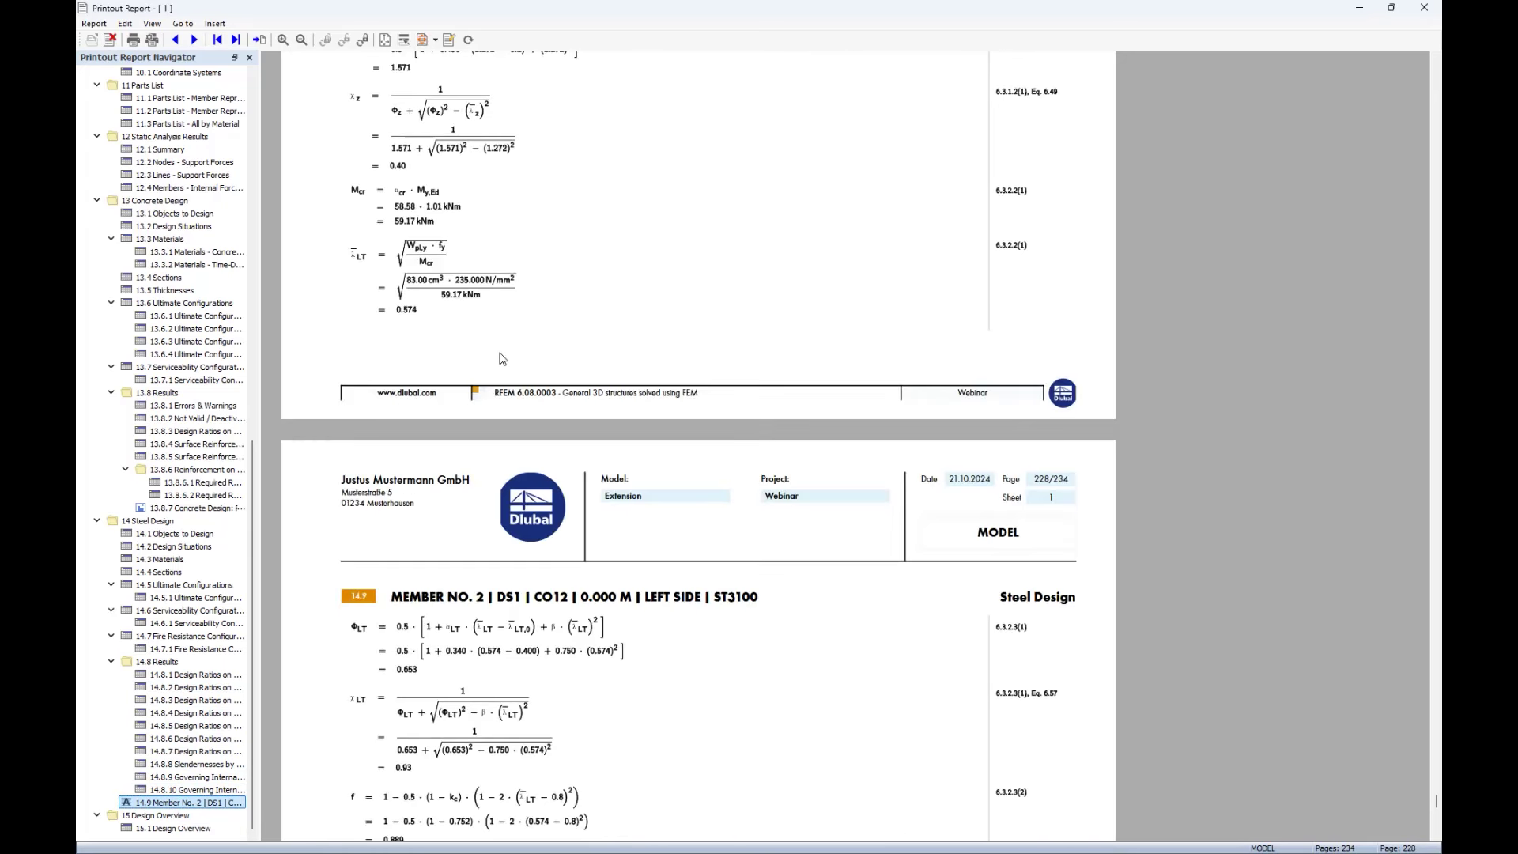
scroll(502, 358, down, 10)
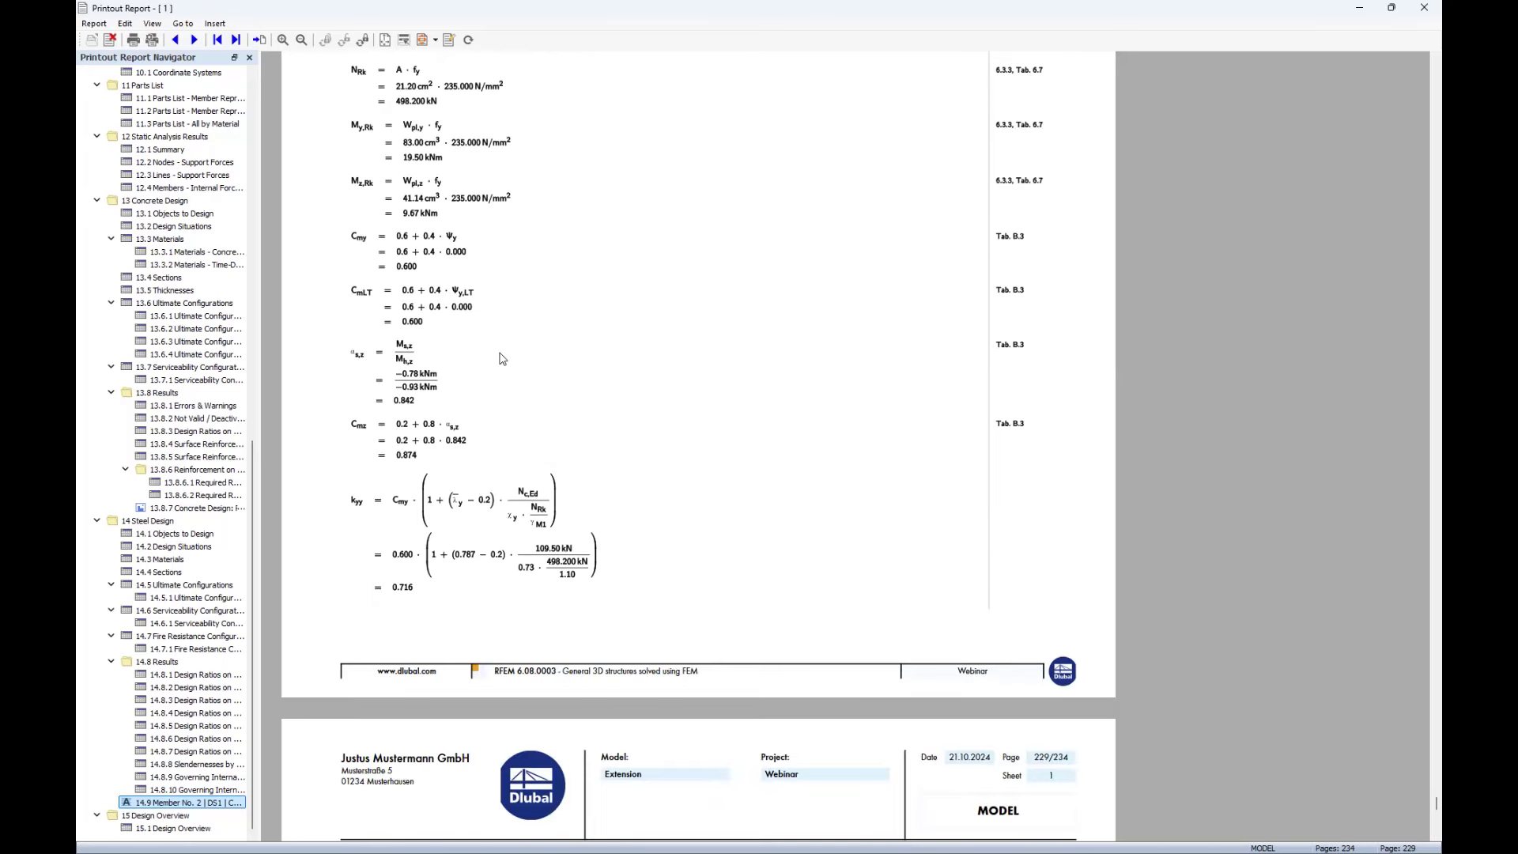
scroll(499, 358, down, 8)
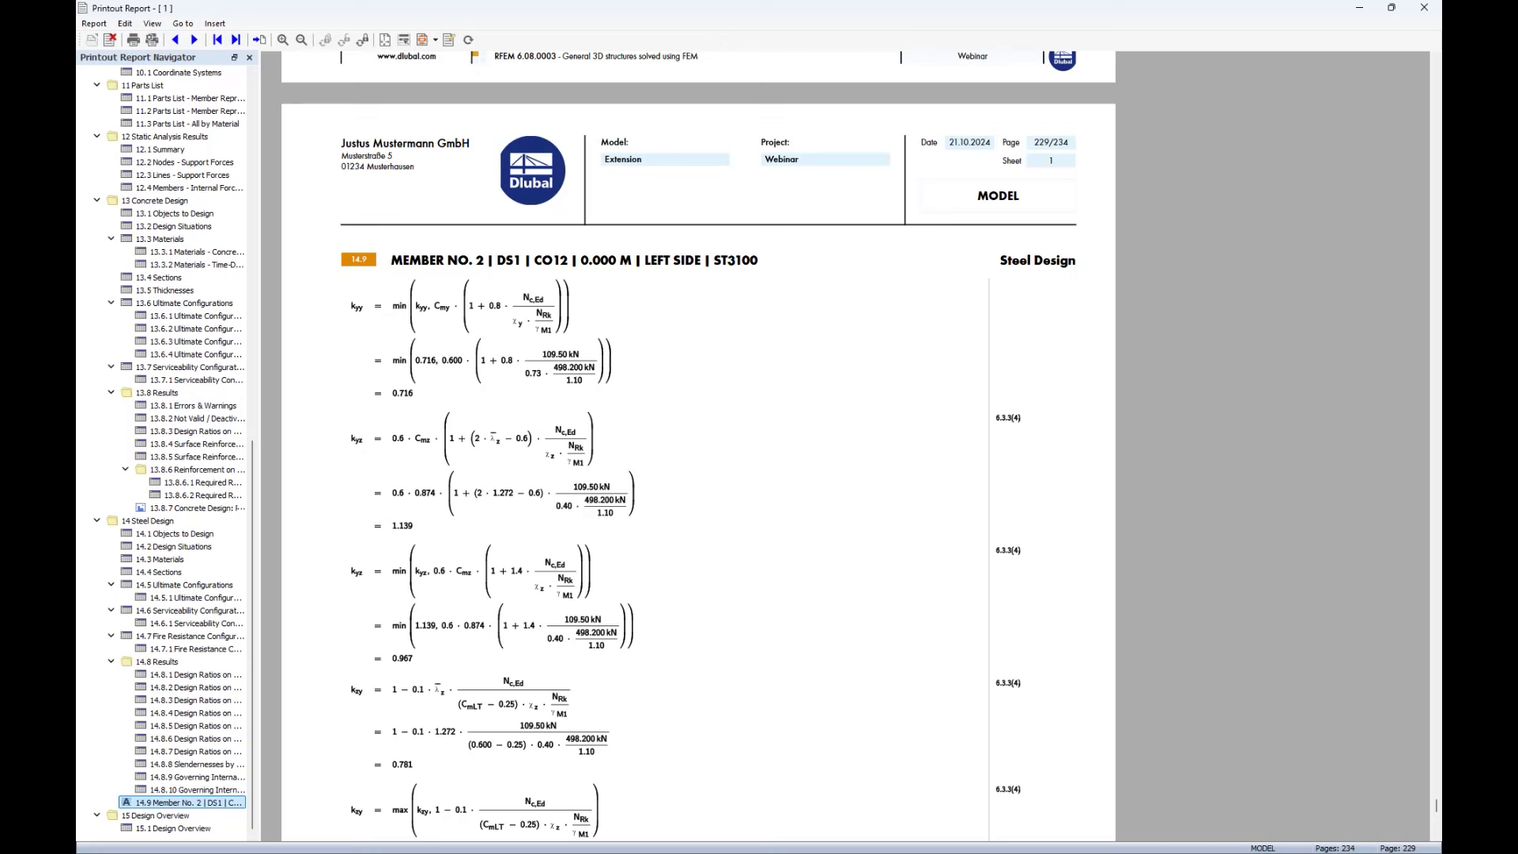
key(alt+F4)
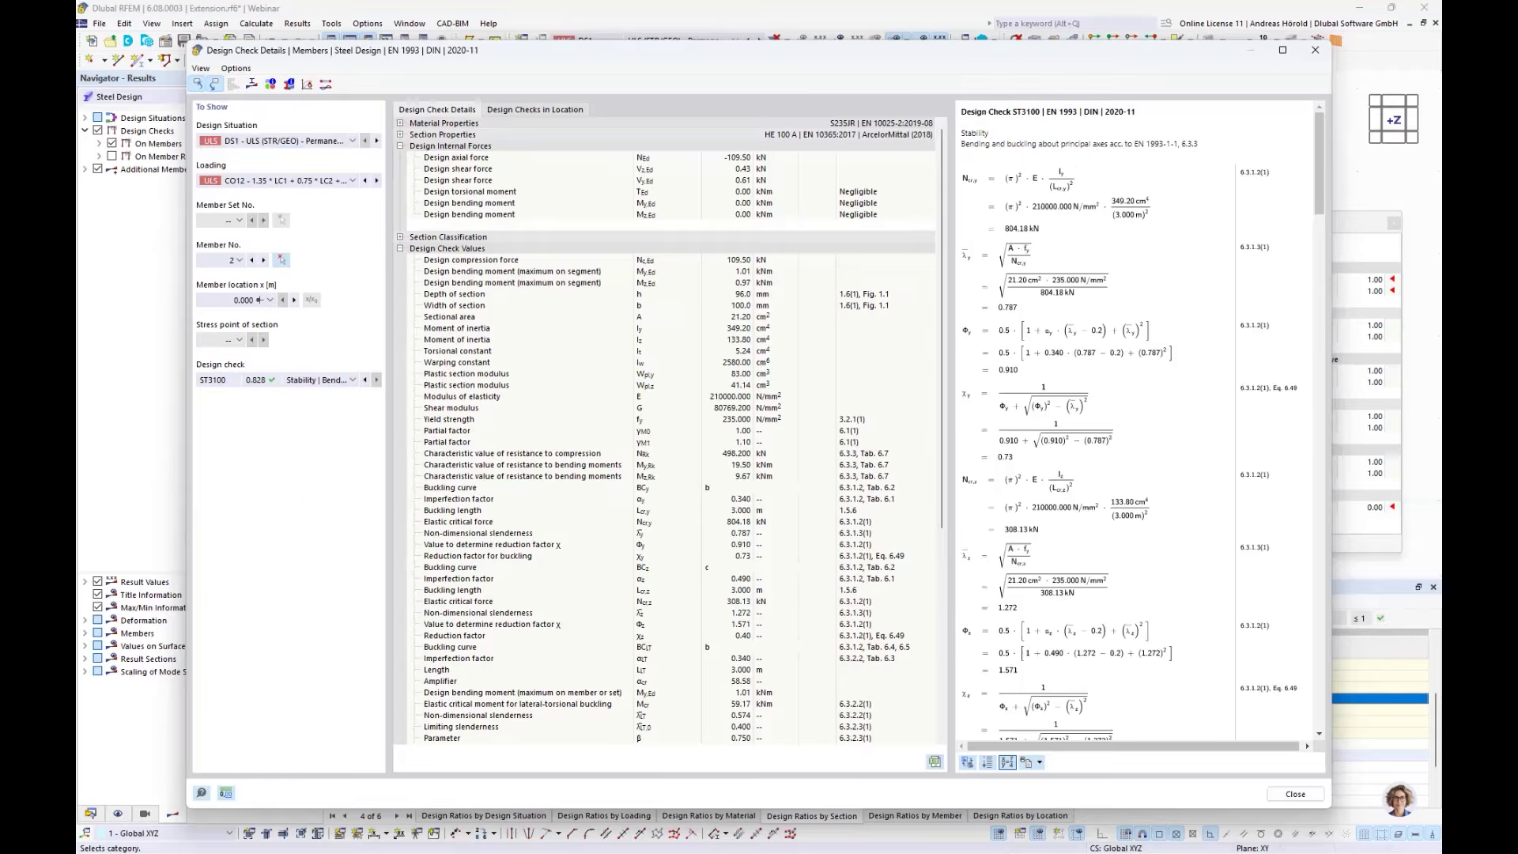
click(1315, 50)
- Open the HE 200 B section of beam member 4 for editing in RSECTION
ctrl+middle_drag(687, 329, 688, 273)
key(F7)
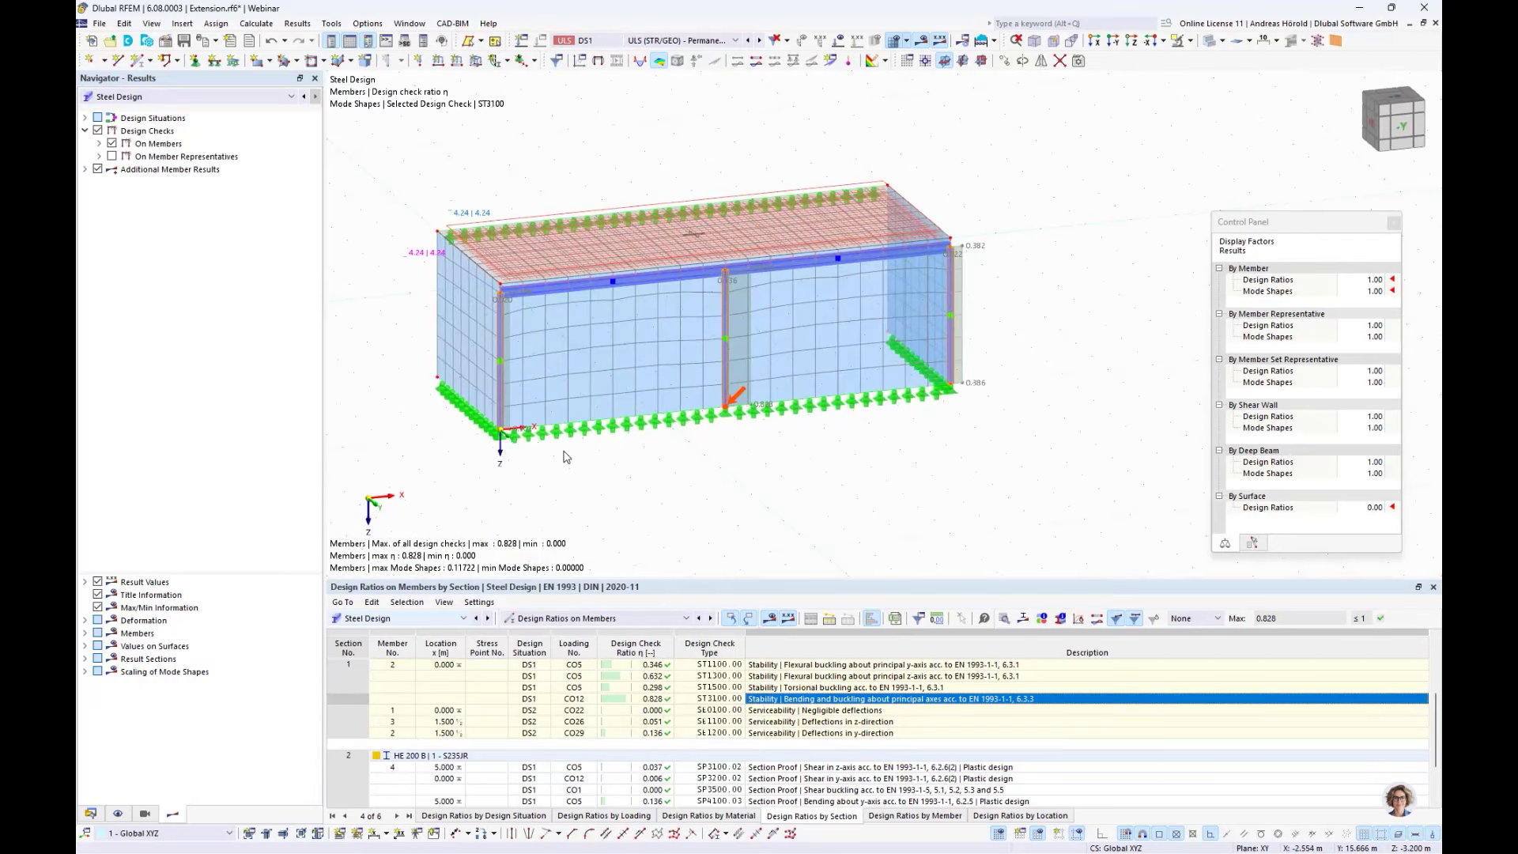
scroll(455, 354, up, 5)
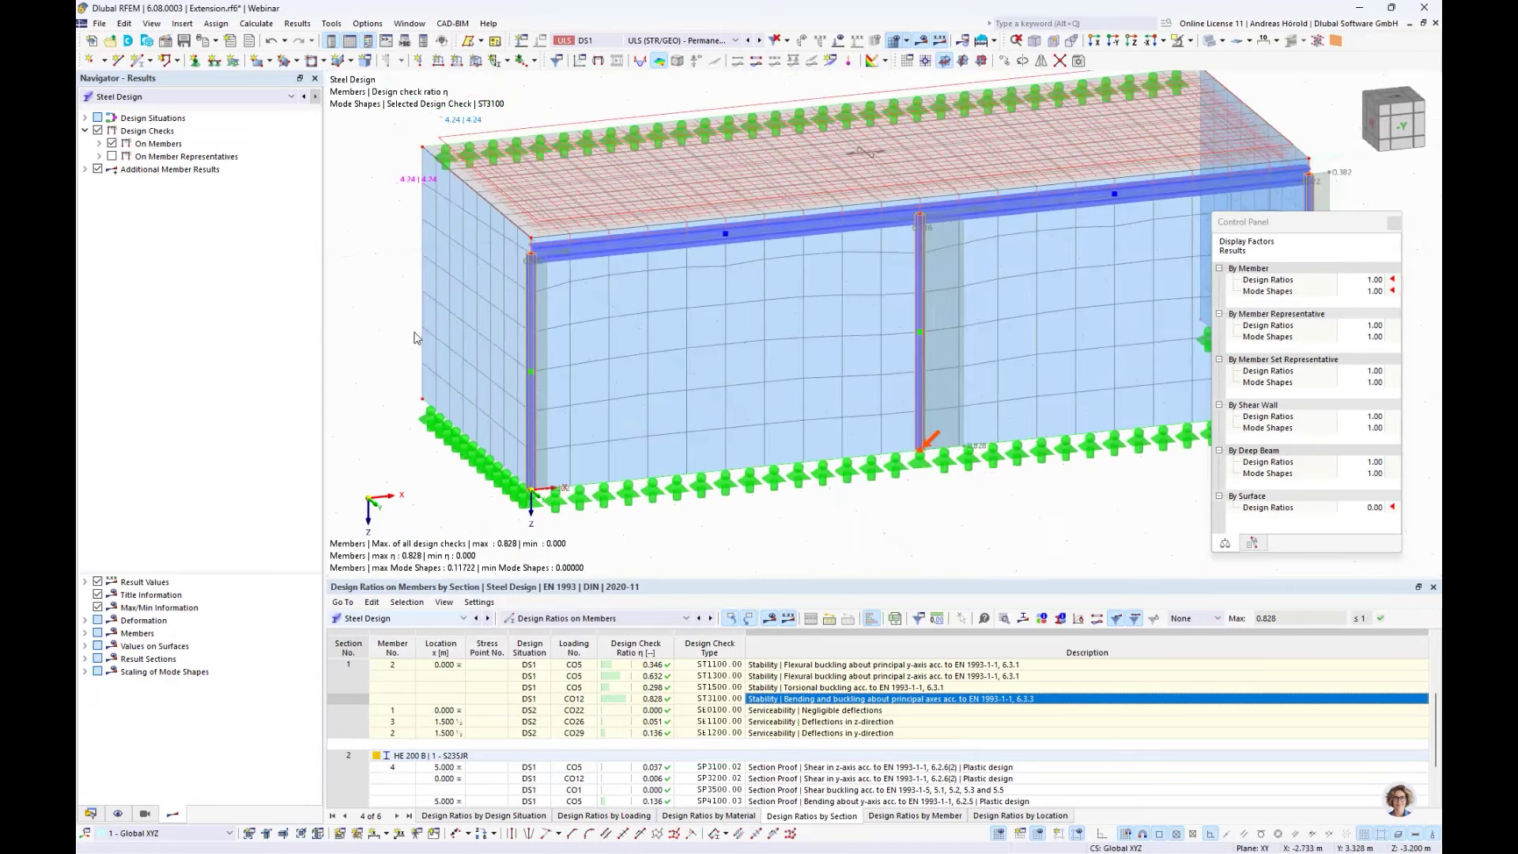
double_click(691, 238)
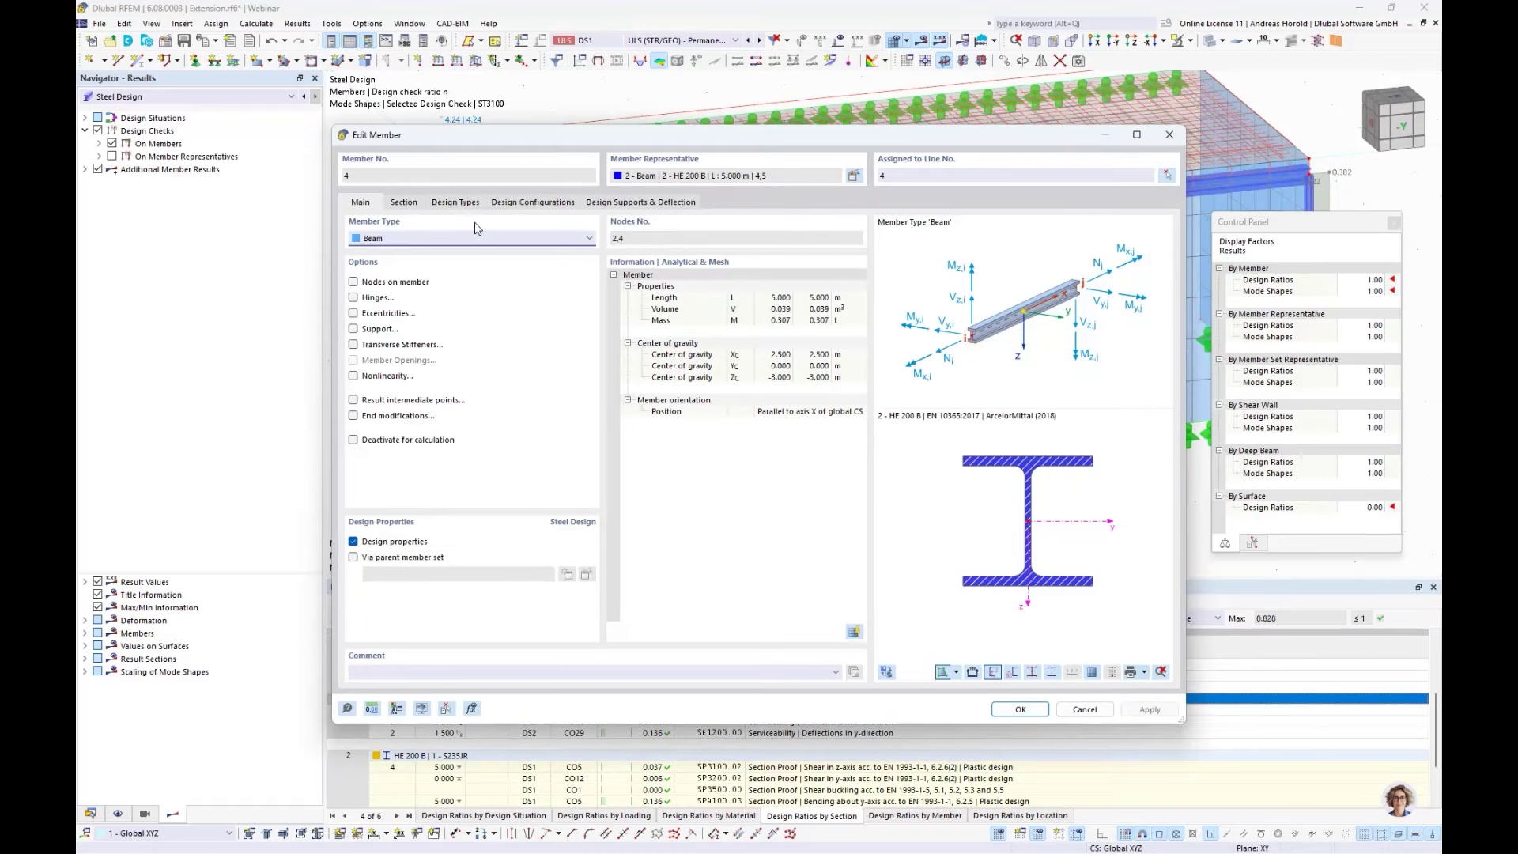
click(403, 204)
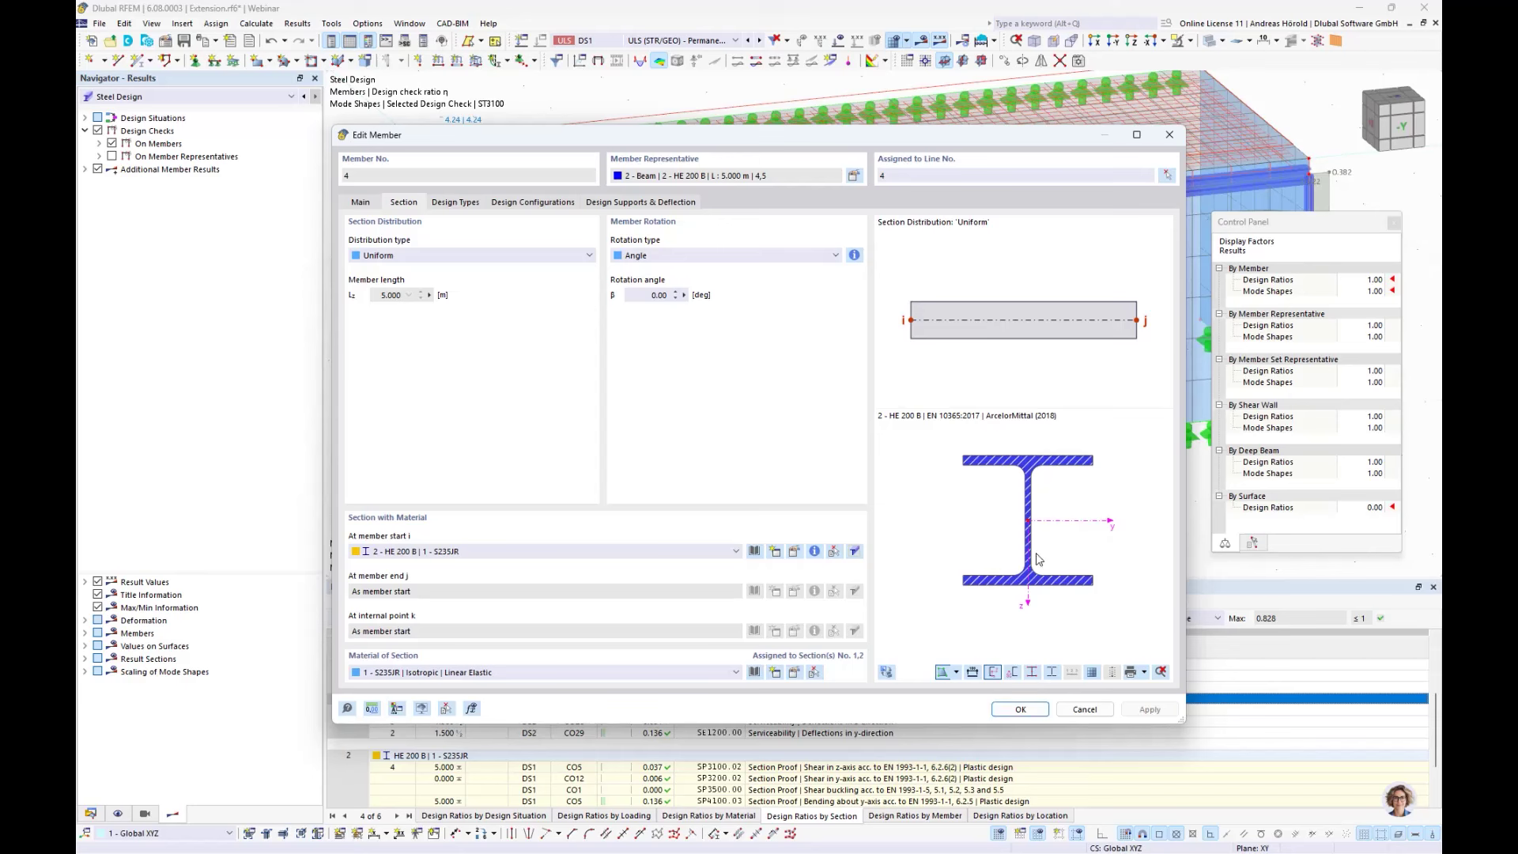
click(854, 551)
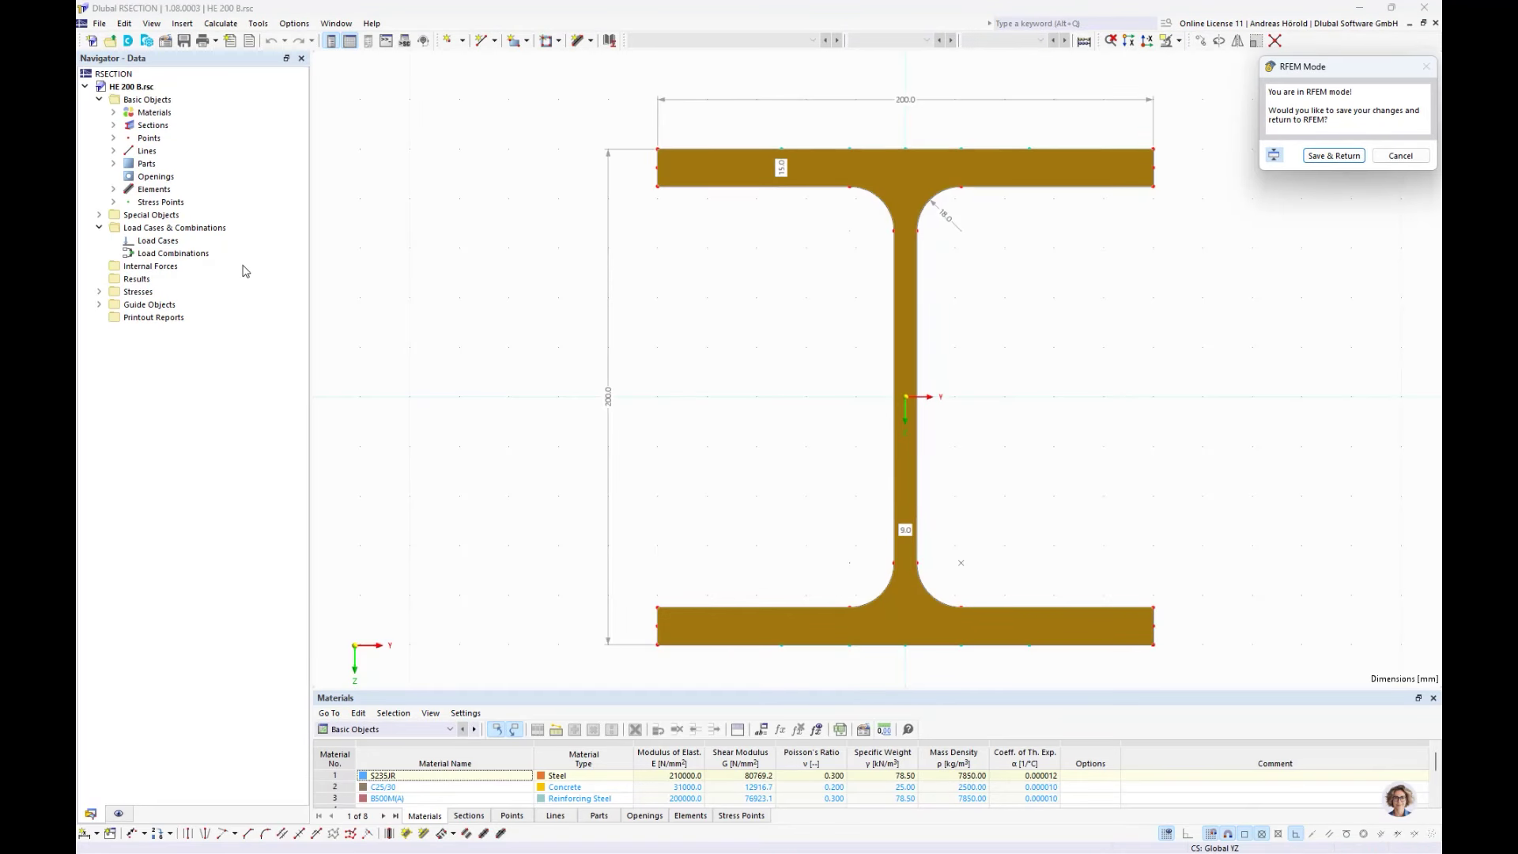
- Explode the HE 200 B section into editable geometry
click(113, 125)
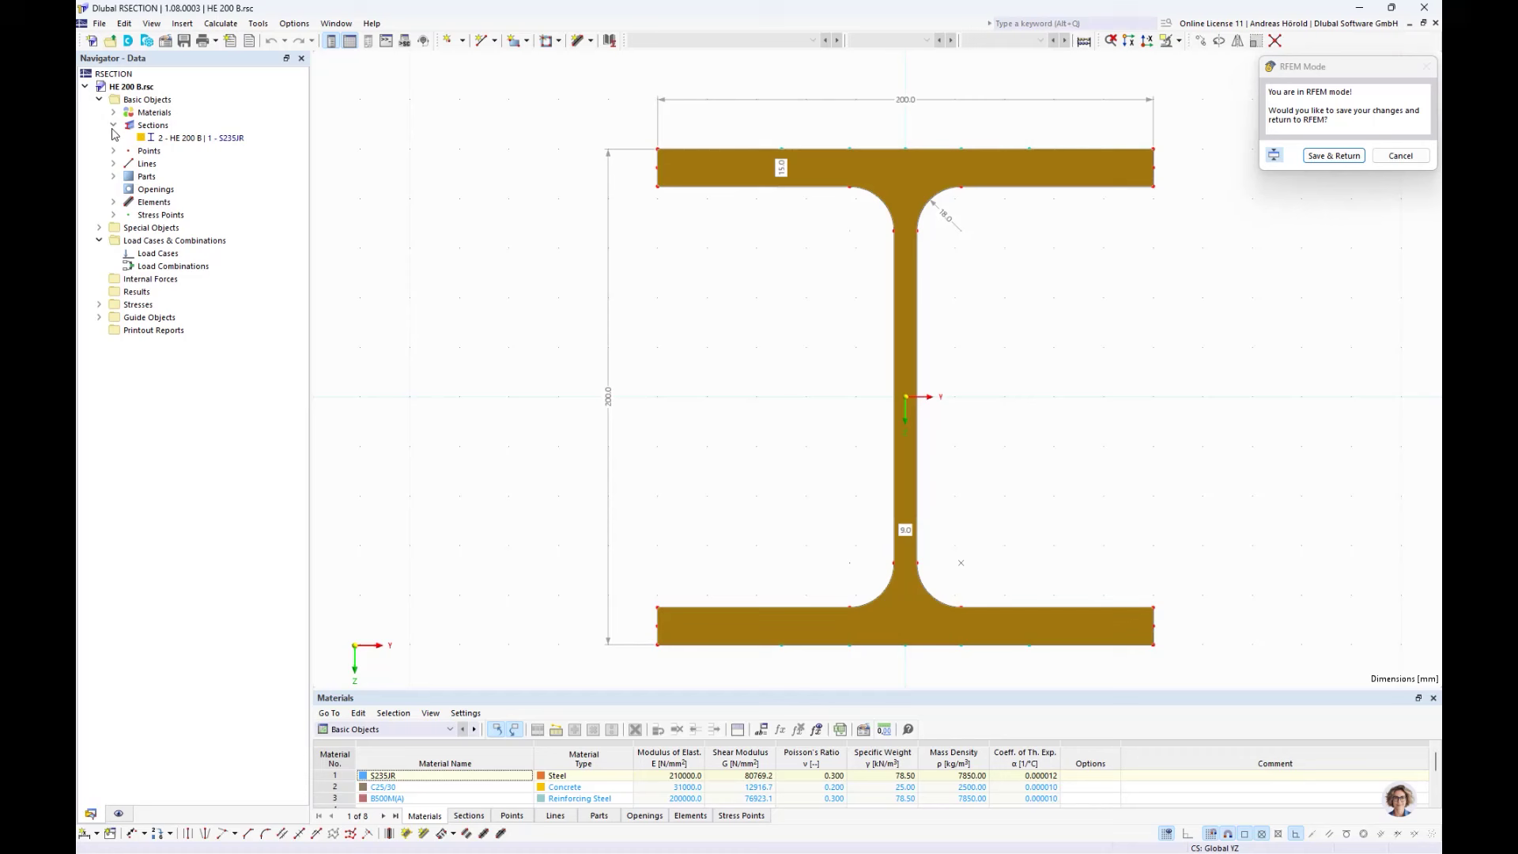
right_click(170, 138)
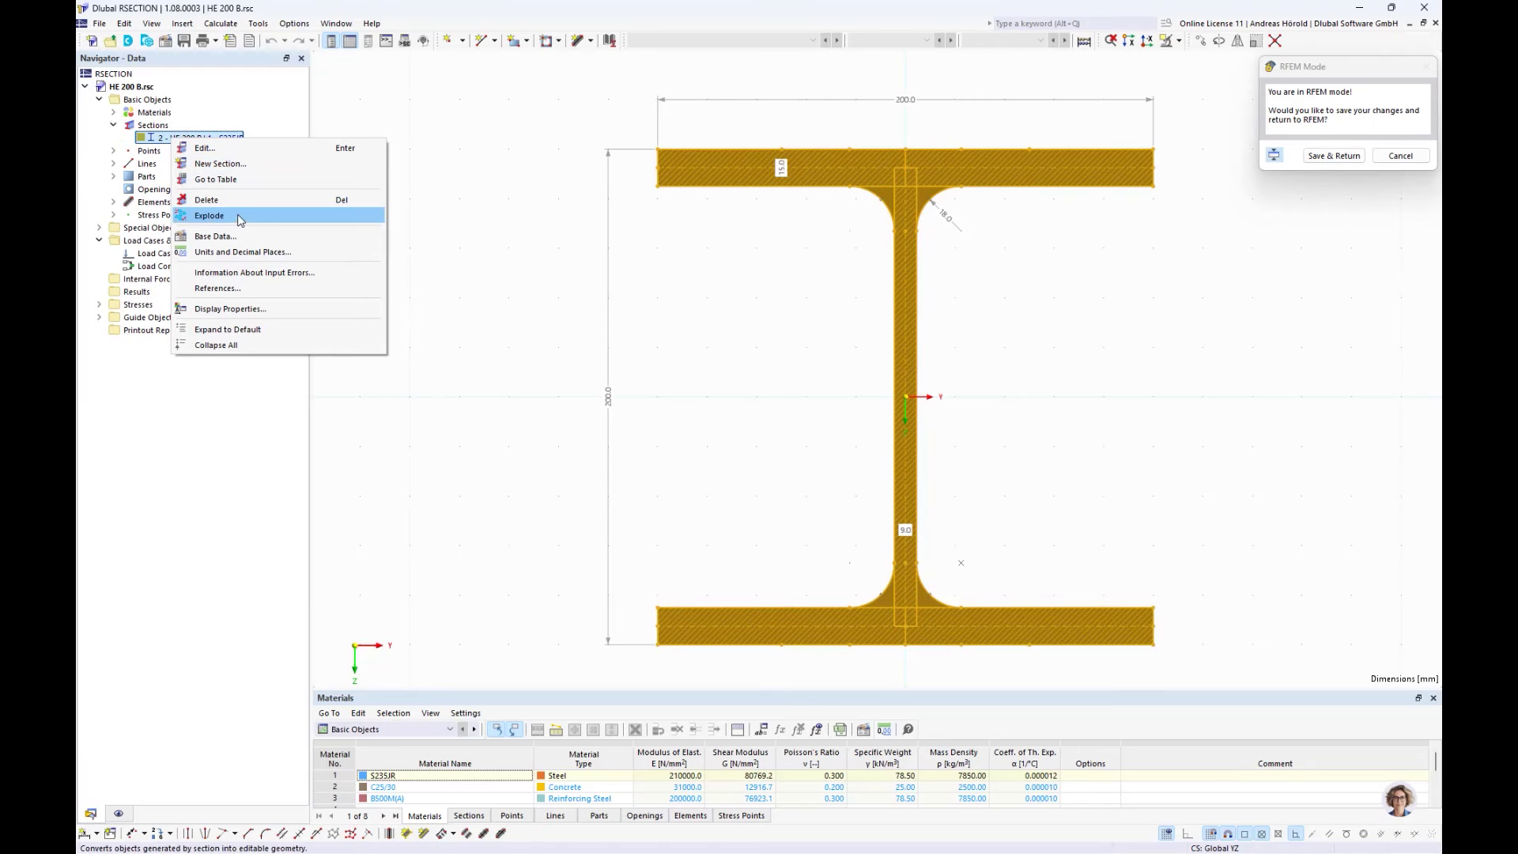
click(210, 216)
- Move the bottom flange's right end points inward along Y, shortening the flange by about one fifth of its width
scroll(1201, 589, down, 2)
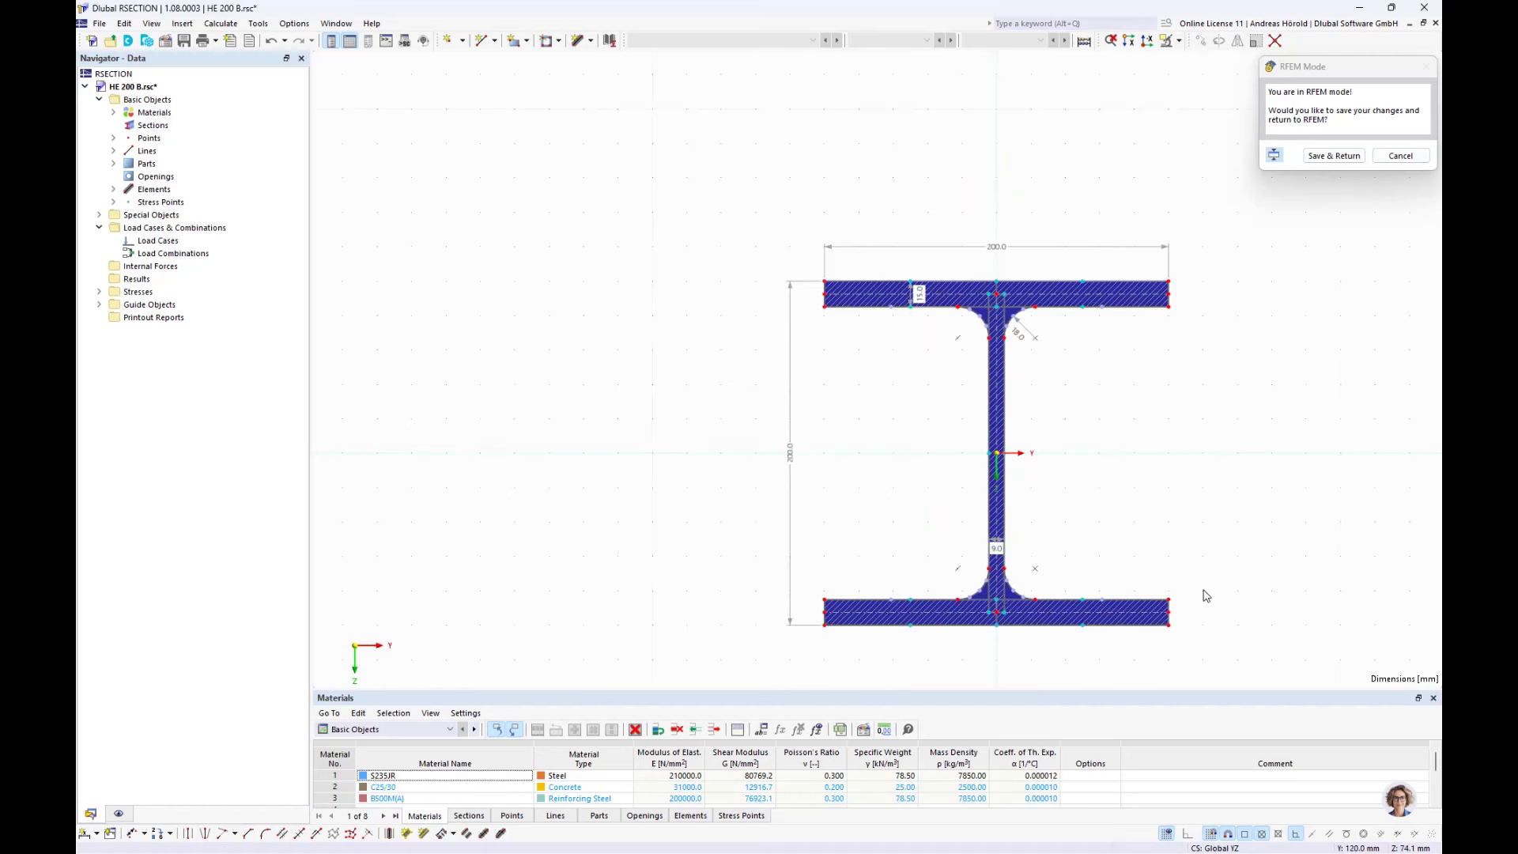
middle_drag(1205, 595, 1111, 578)
scroll(1032, 483, up, 2)
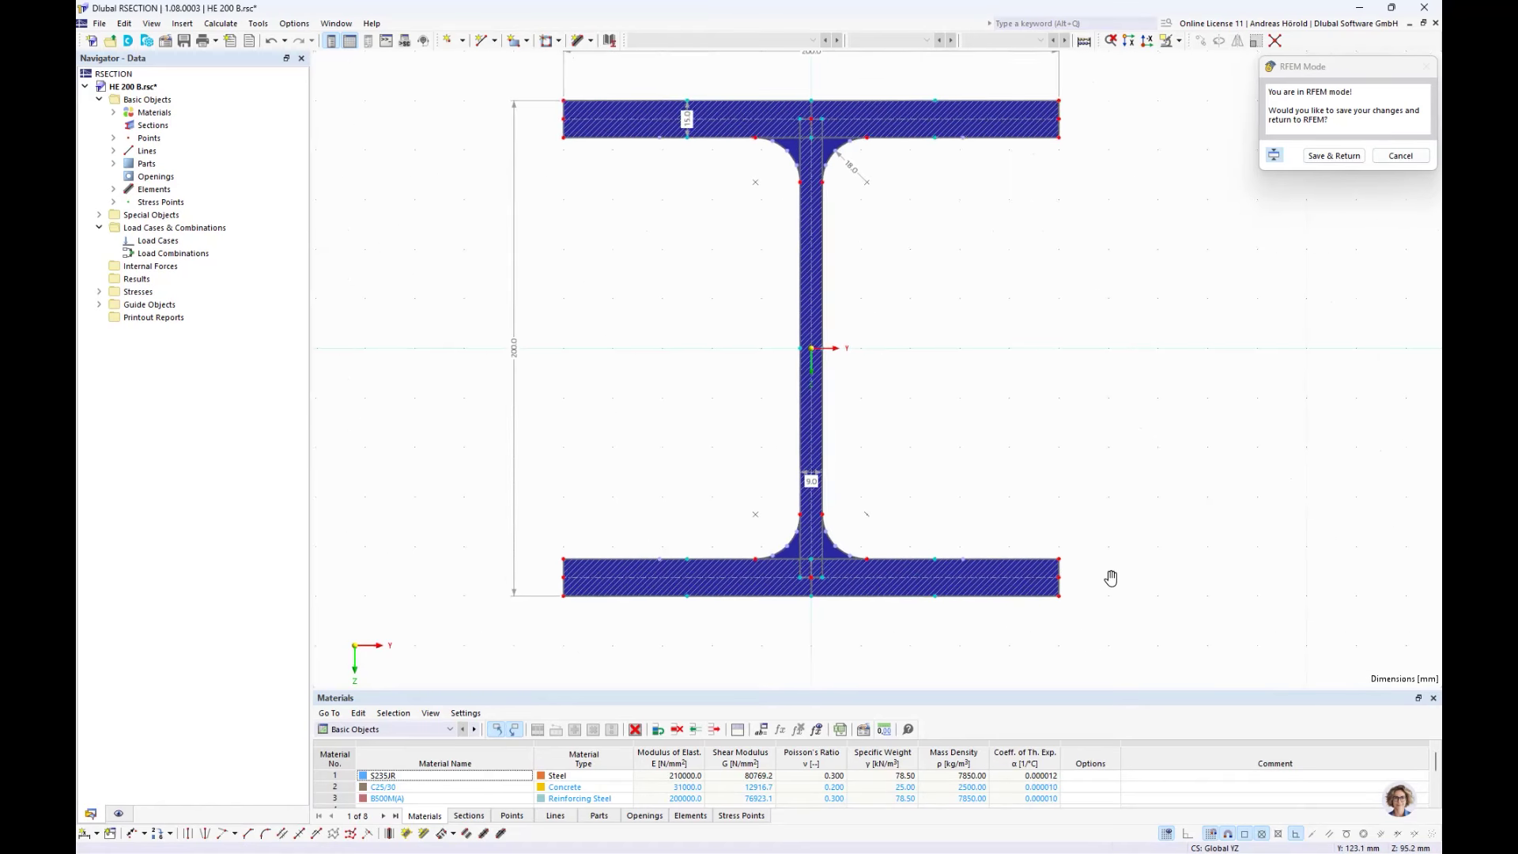
scroll(1111, 578, down, 1)
drag(1036, 660, 1113, 539)
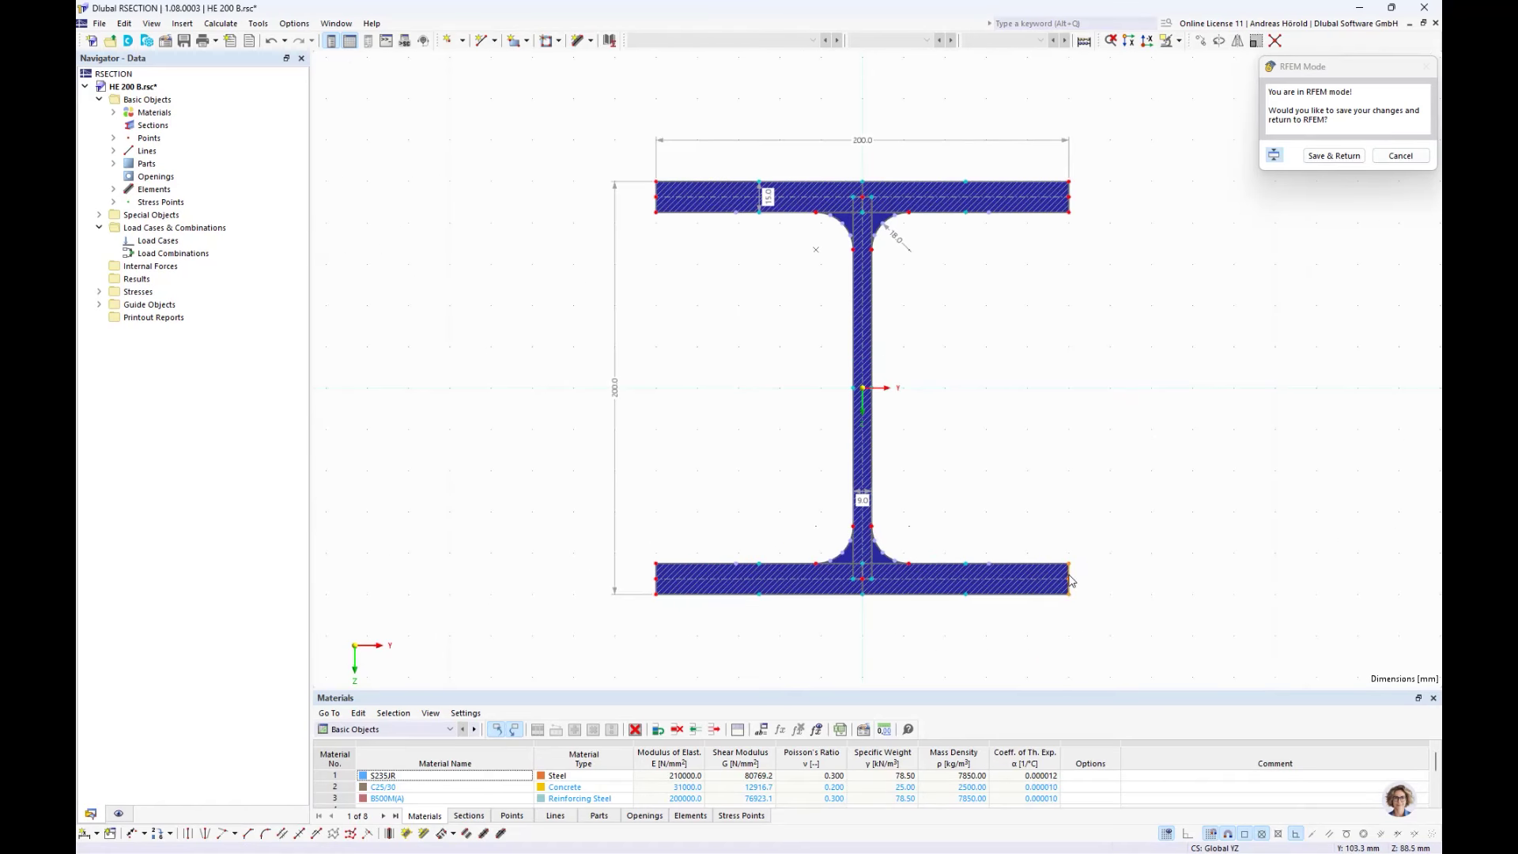
click(1200, 40)
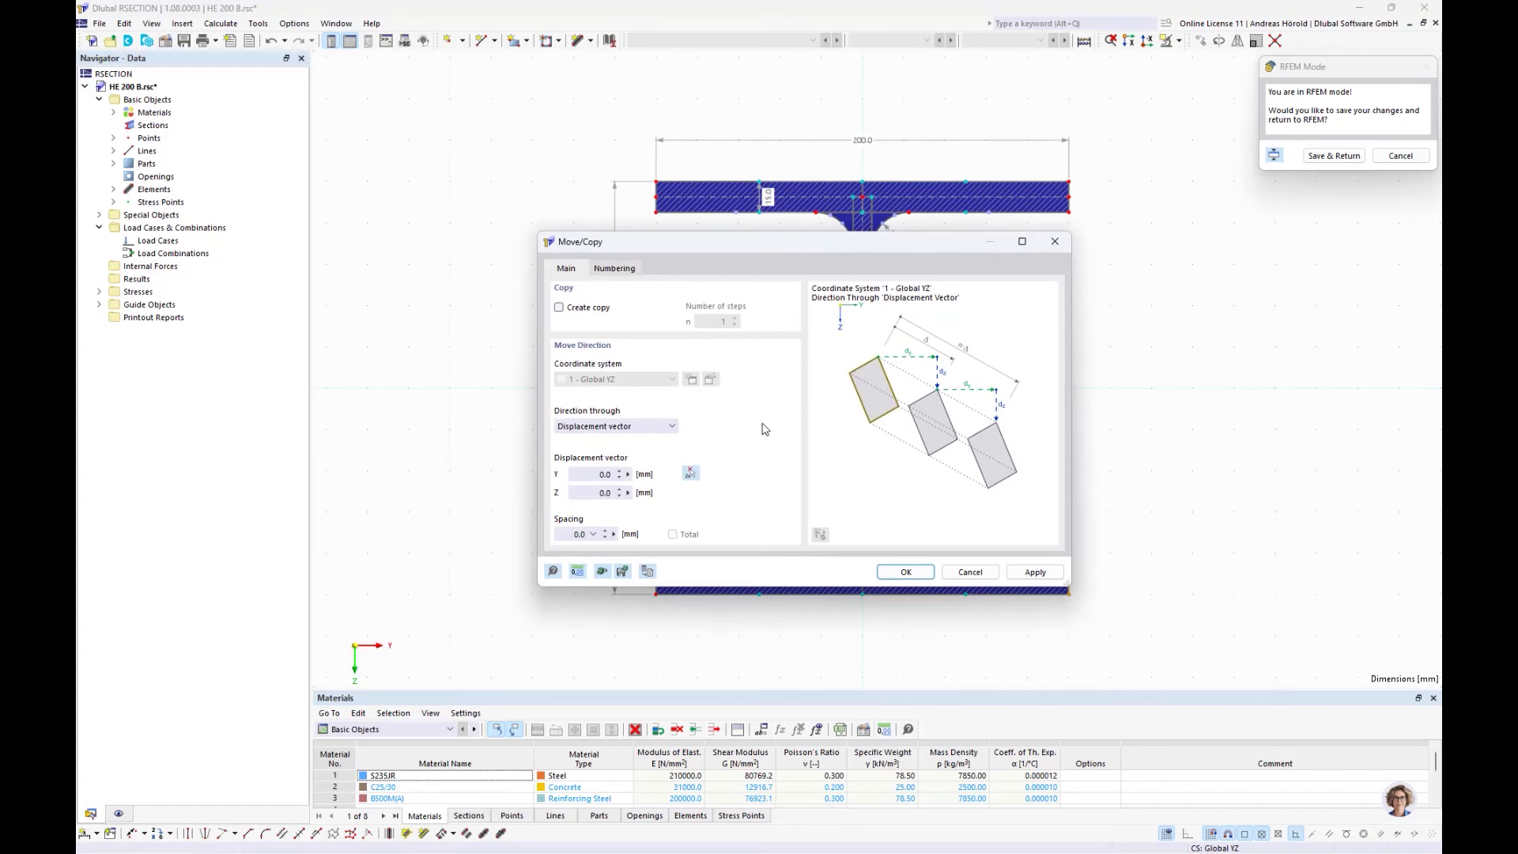
click(592, 475)
click(904, 572)
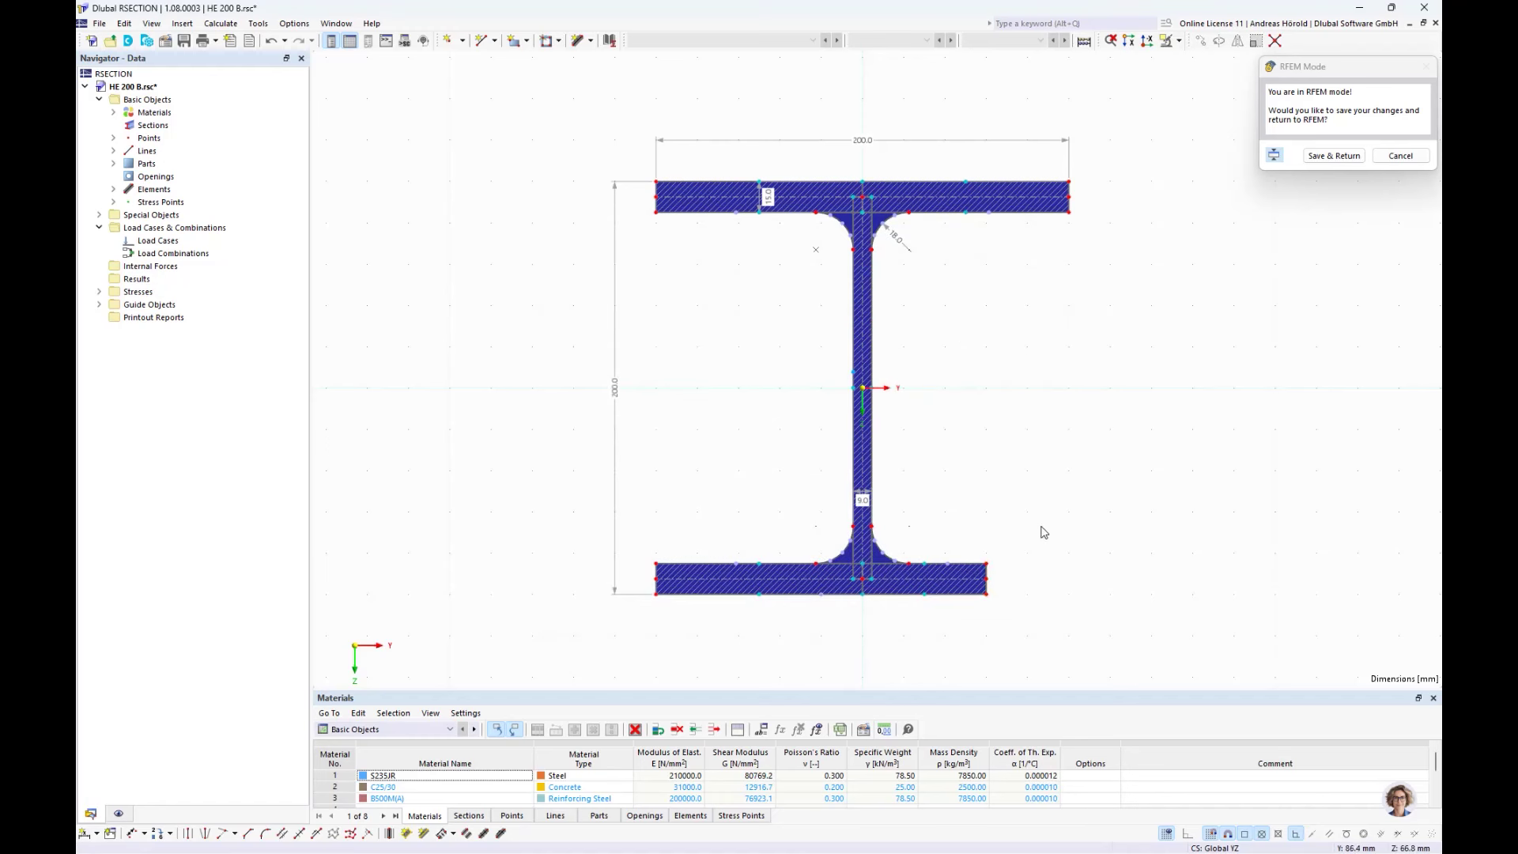
- Save the modified section back to RFEM and apply it to the beams, accepting the deletion of the existing results
click(1327, 158)
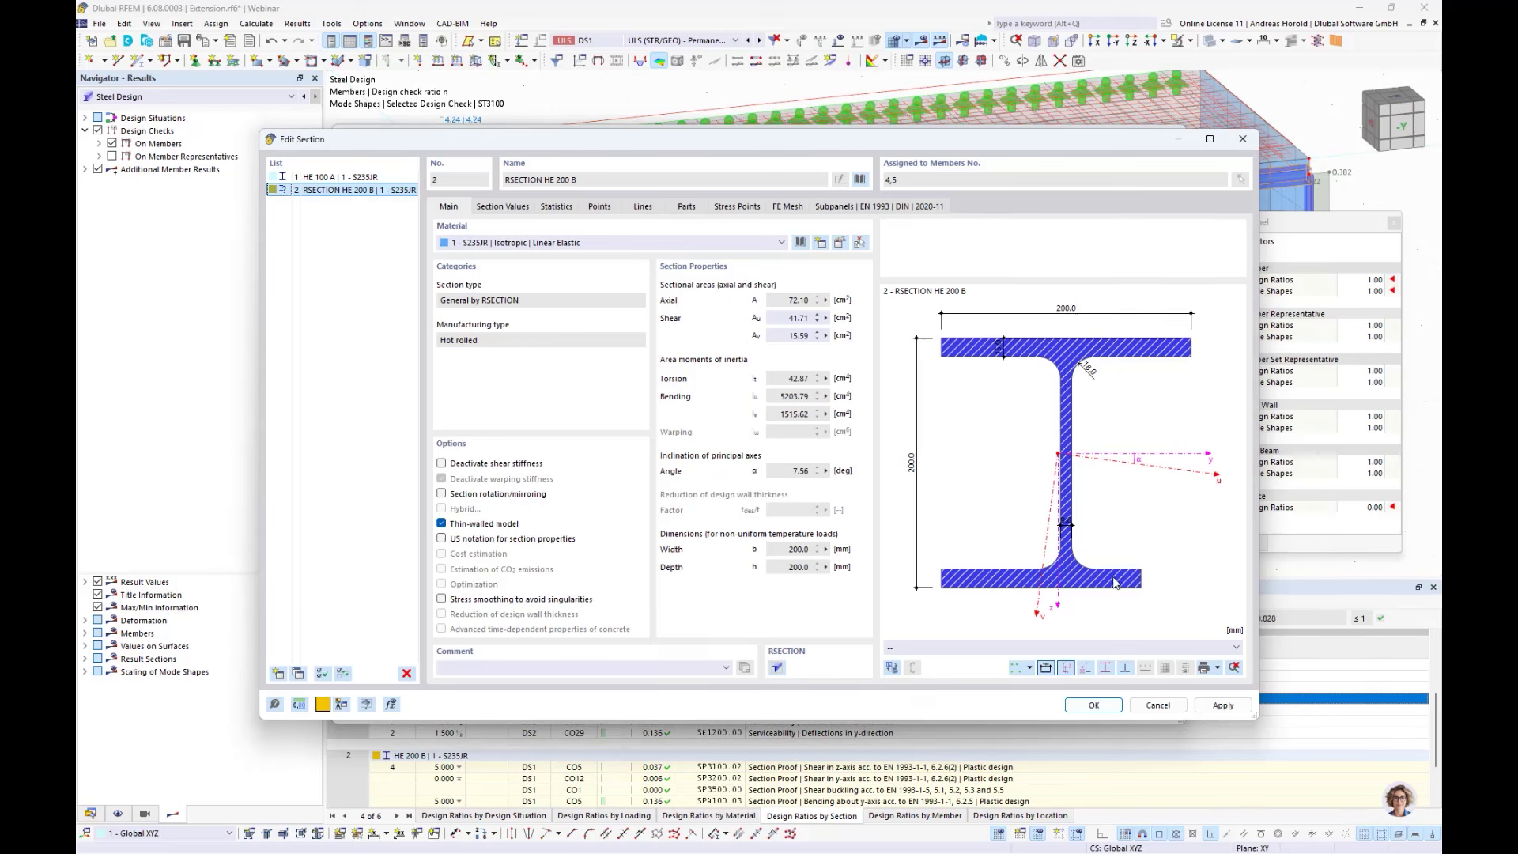
click(1094, 705)
click(817, 495)
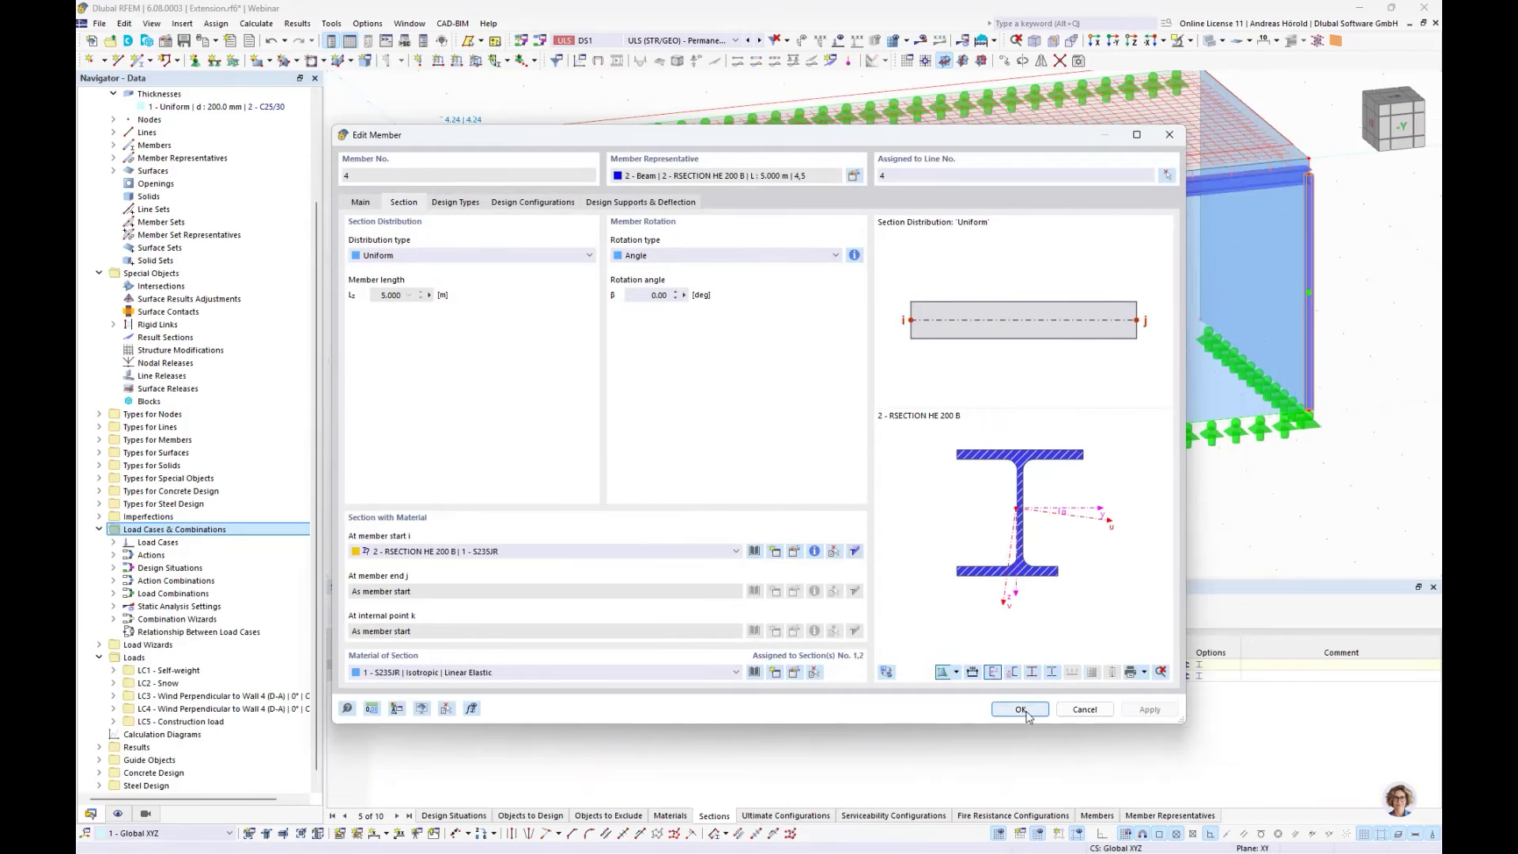
click(1017, 708)
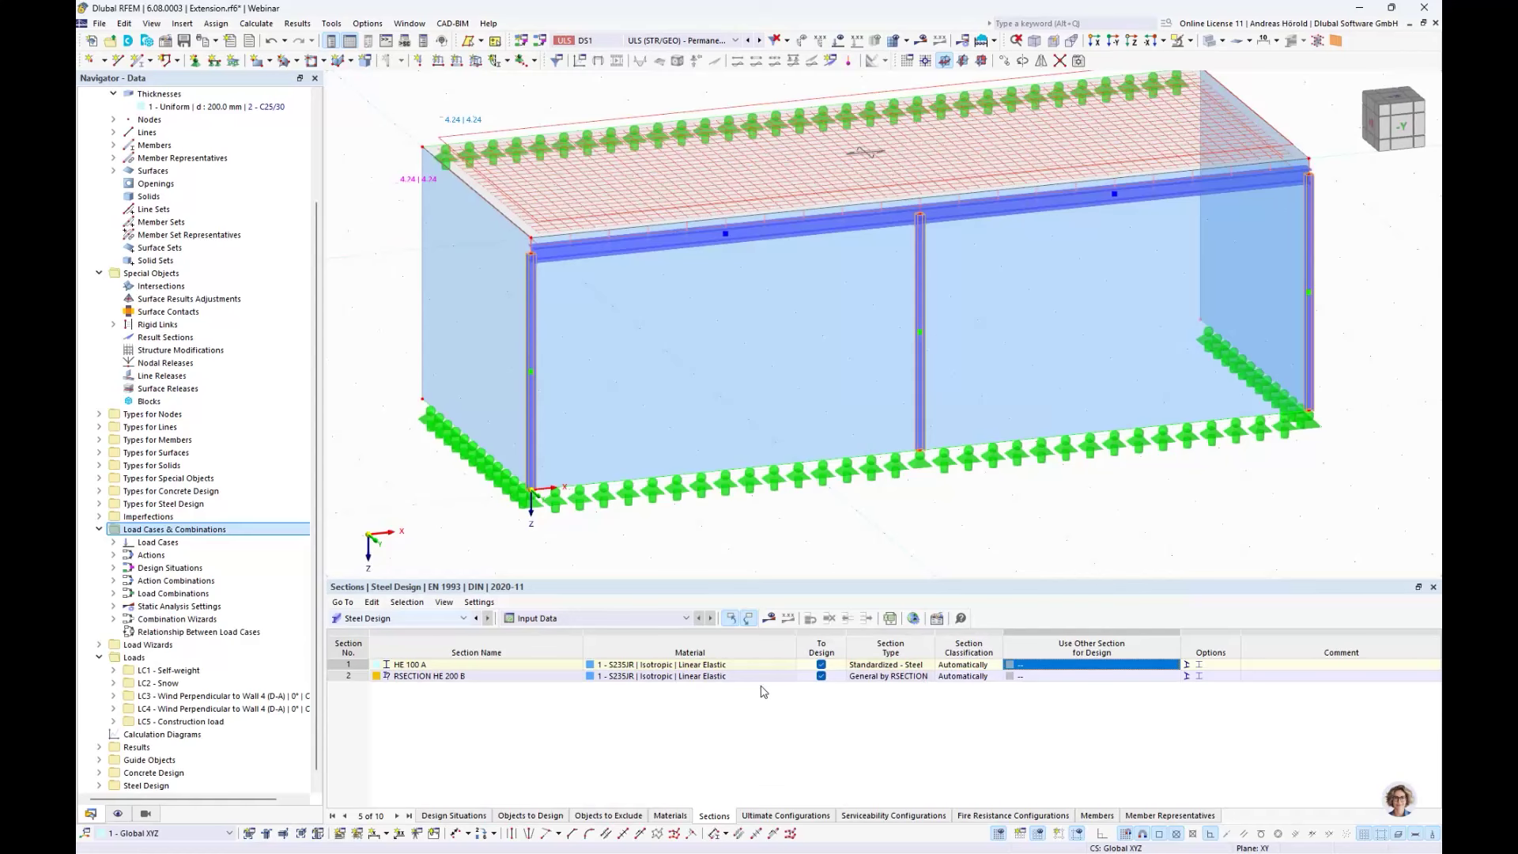
- Recalculate the steel design and the concrete design with the modified beam section
click(769, 621)
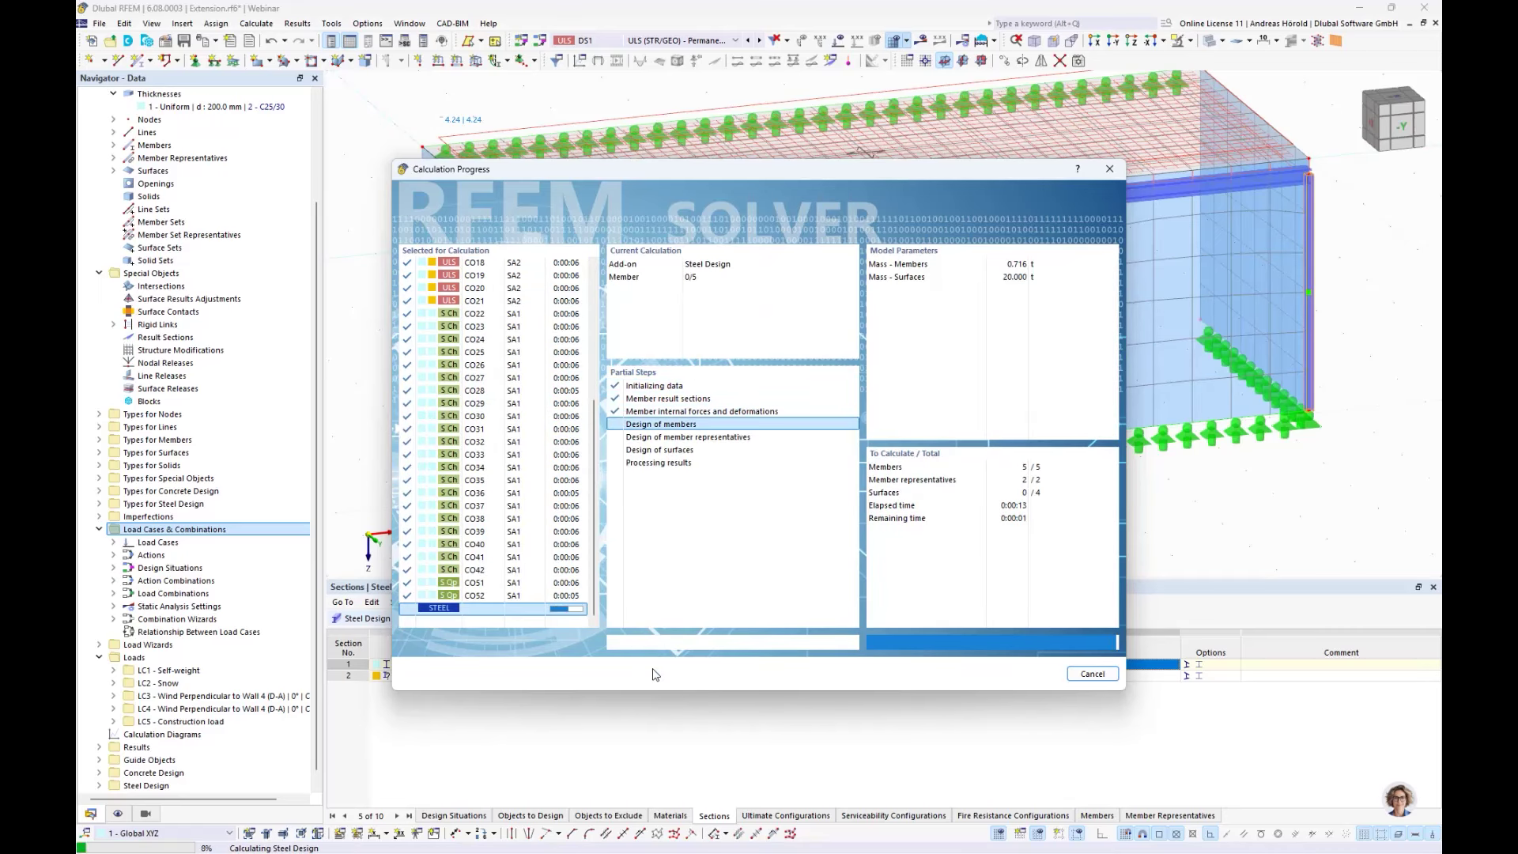
click(380, 622)
click(371, 721)
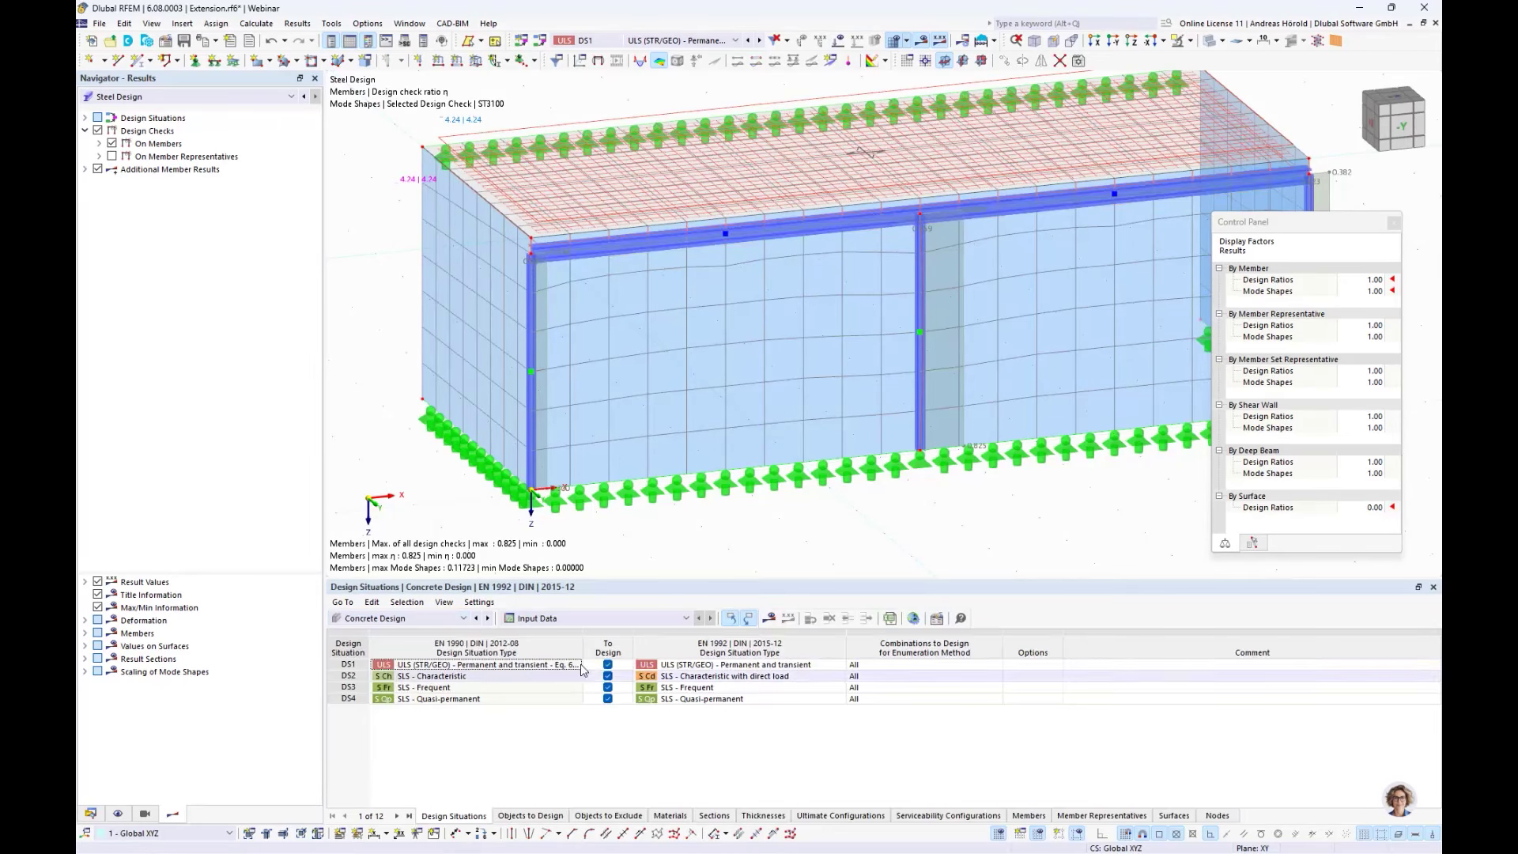
click(768, 619)
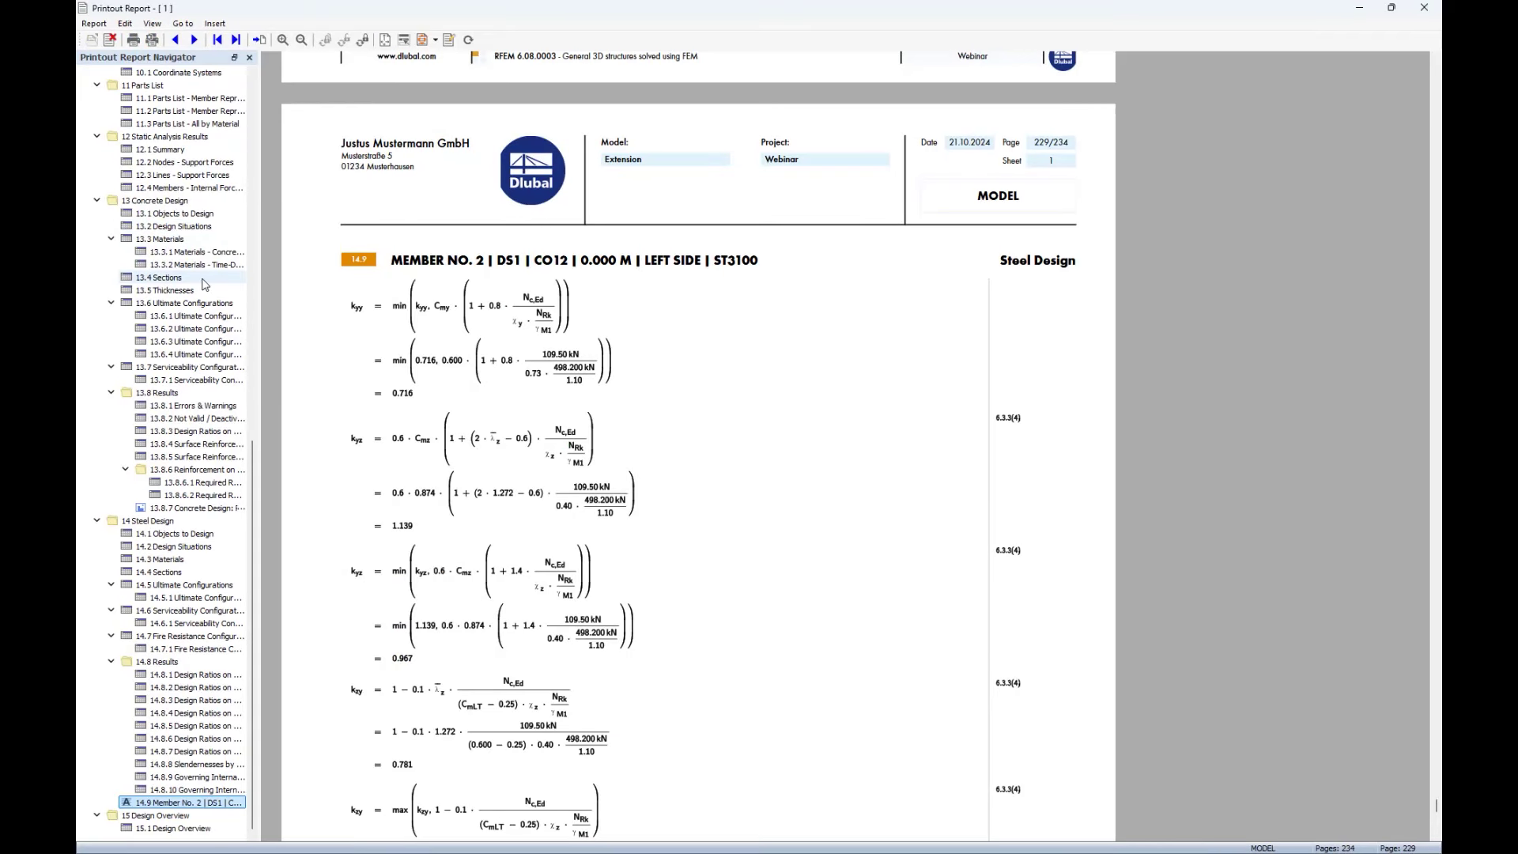
- Update the printout report and check the section tables under Basic Objects and Steel Design for the modified beam section
click(469, 40)
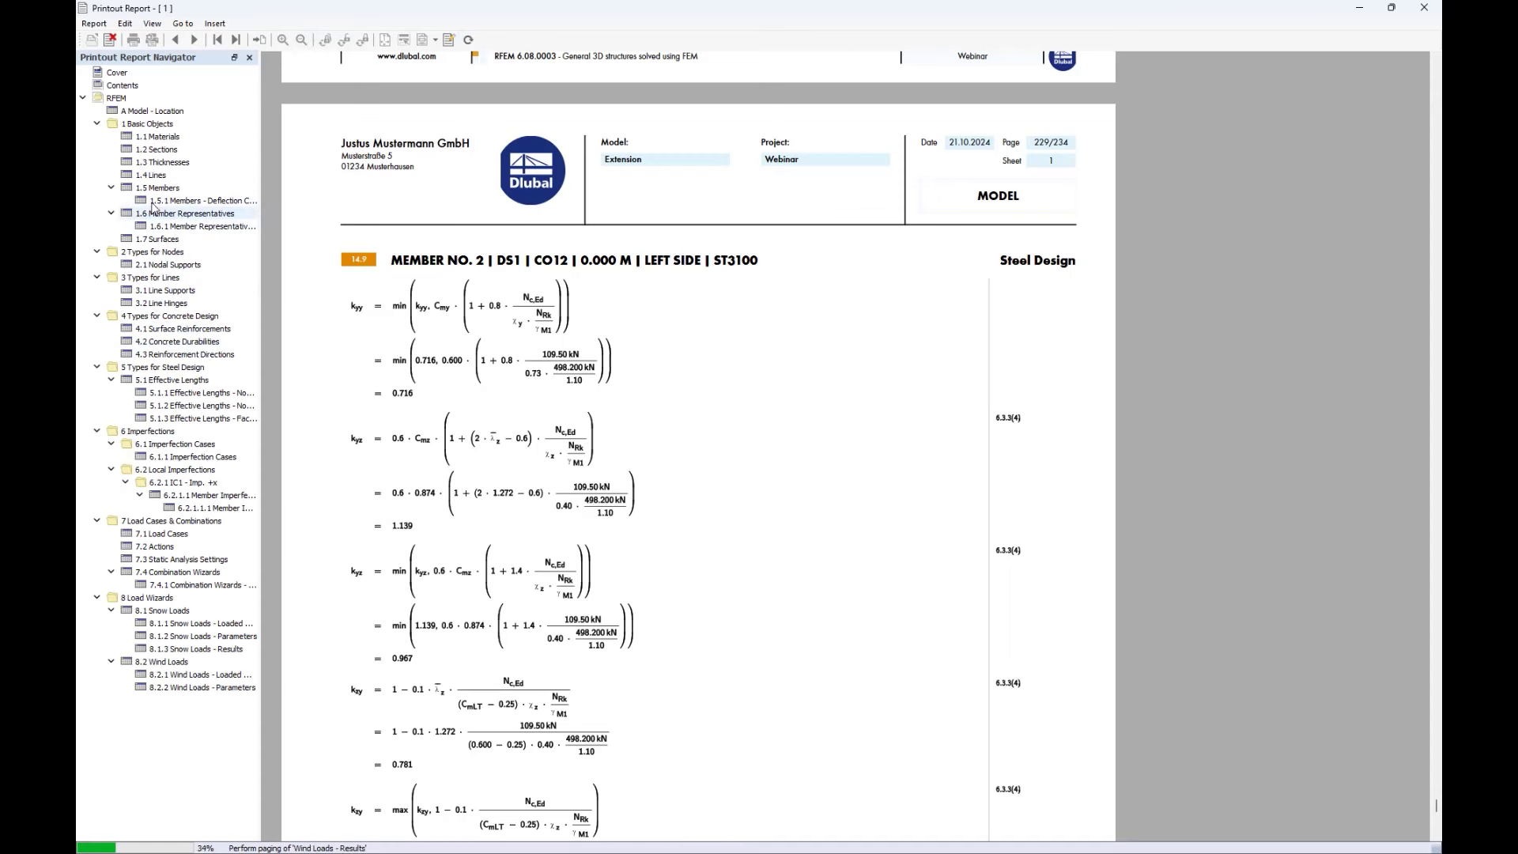
click(161, 150)
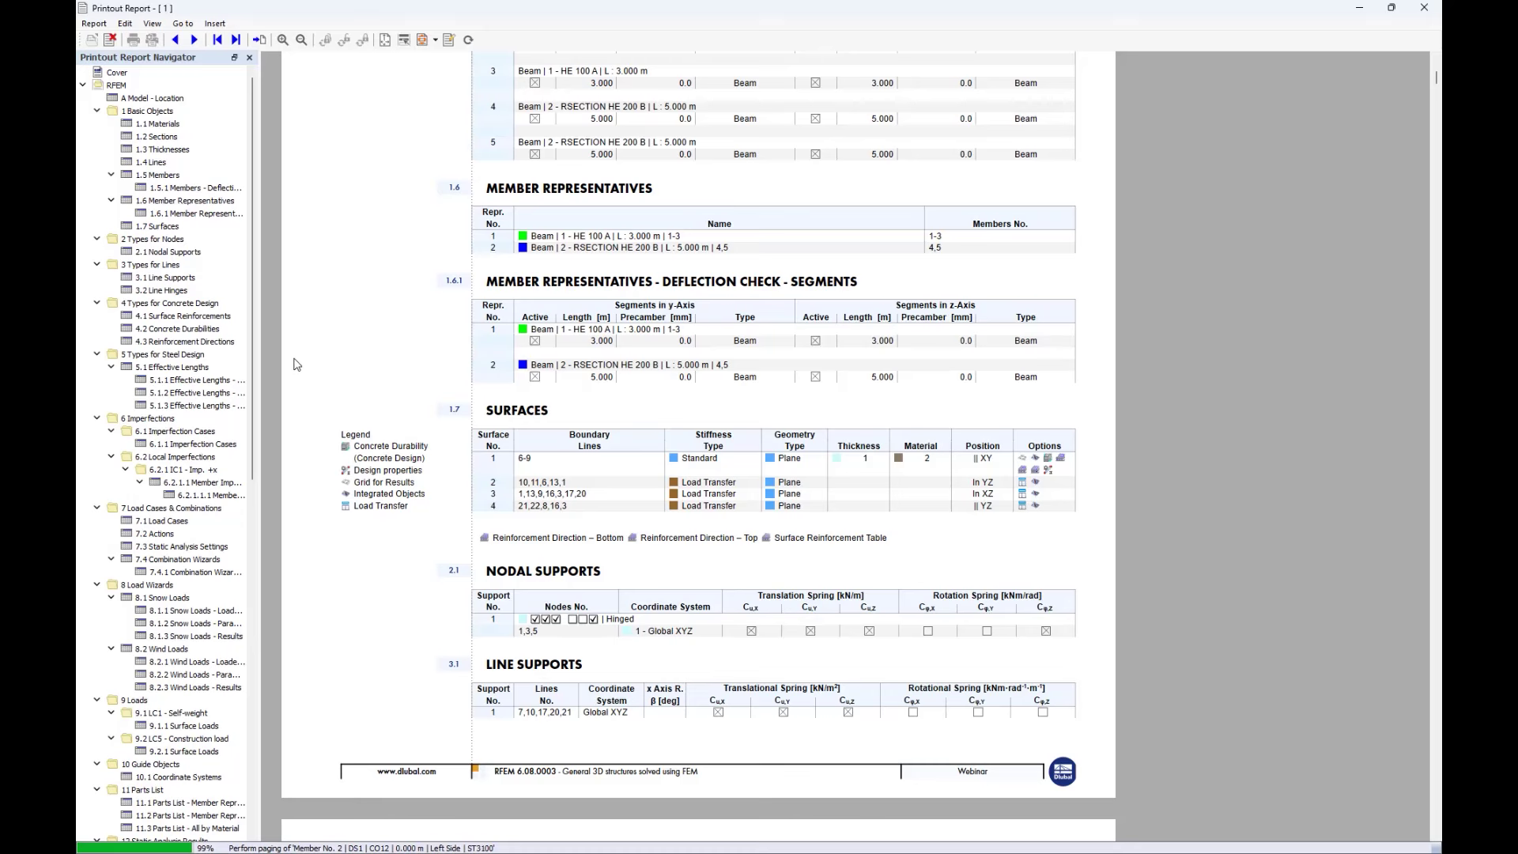
scroll(223, 399, down, 9)
scroll(223, 399, down, 2)
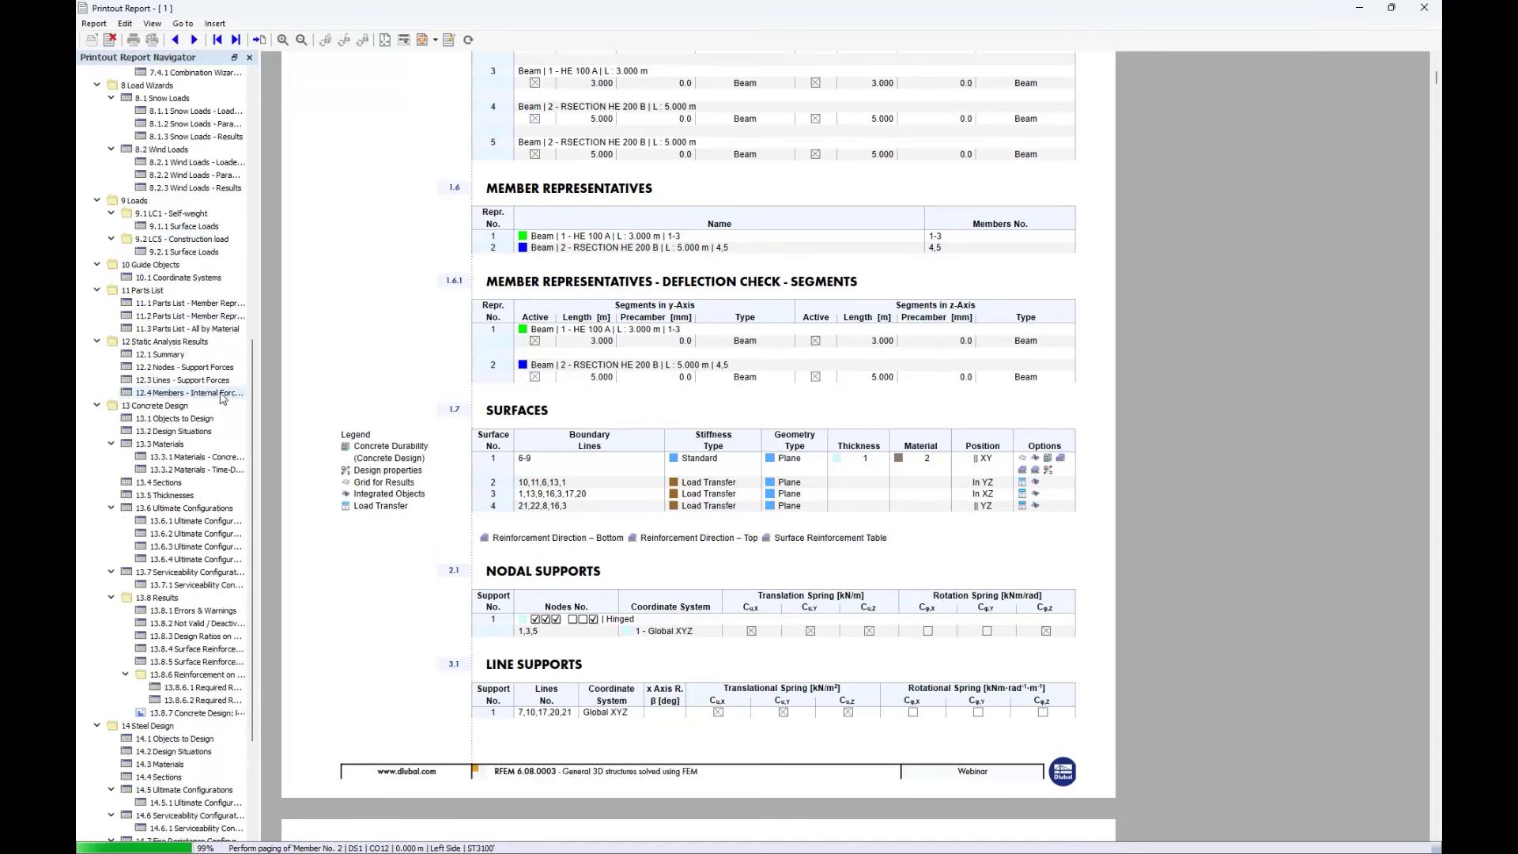
scroll(223, 399, down, 8)
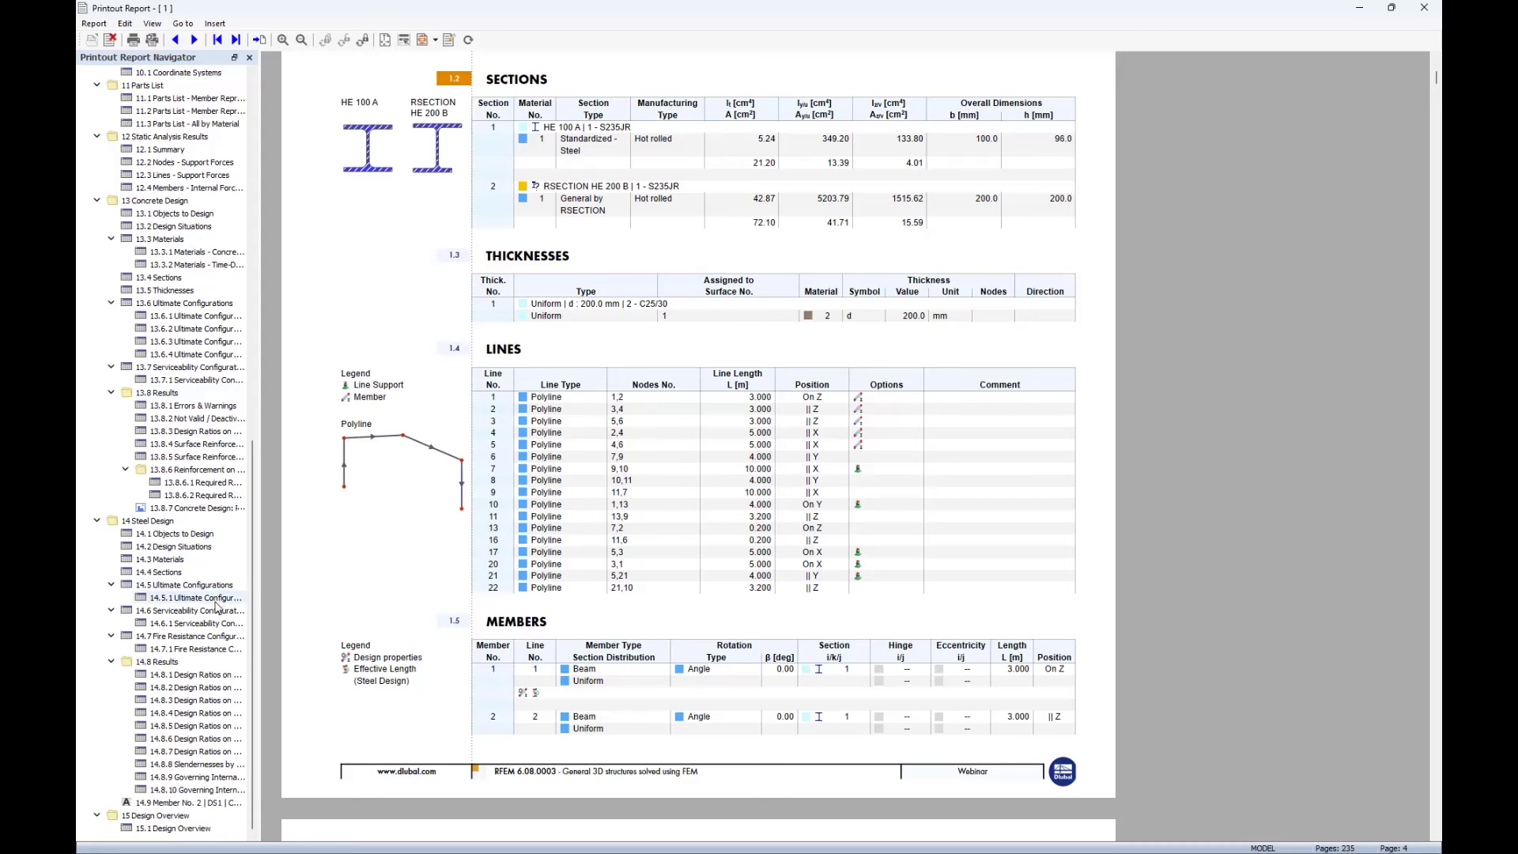
click(161, 574)
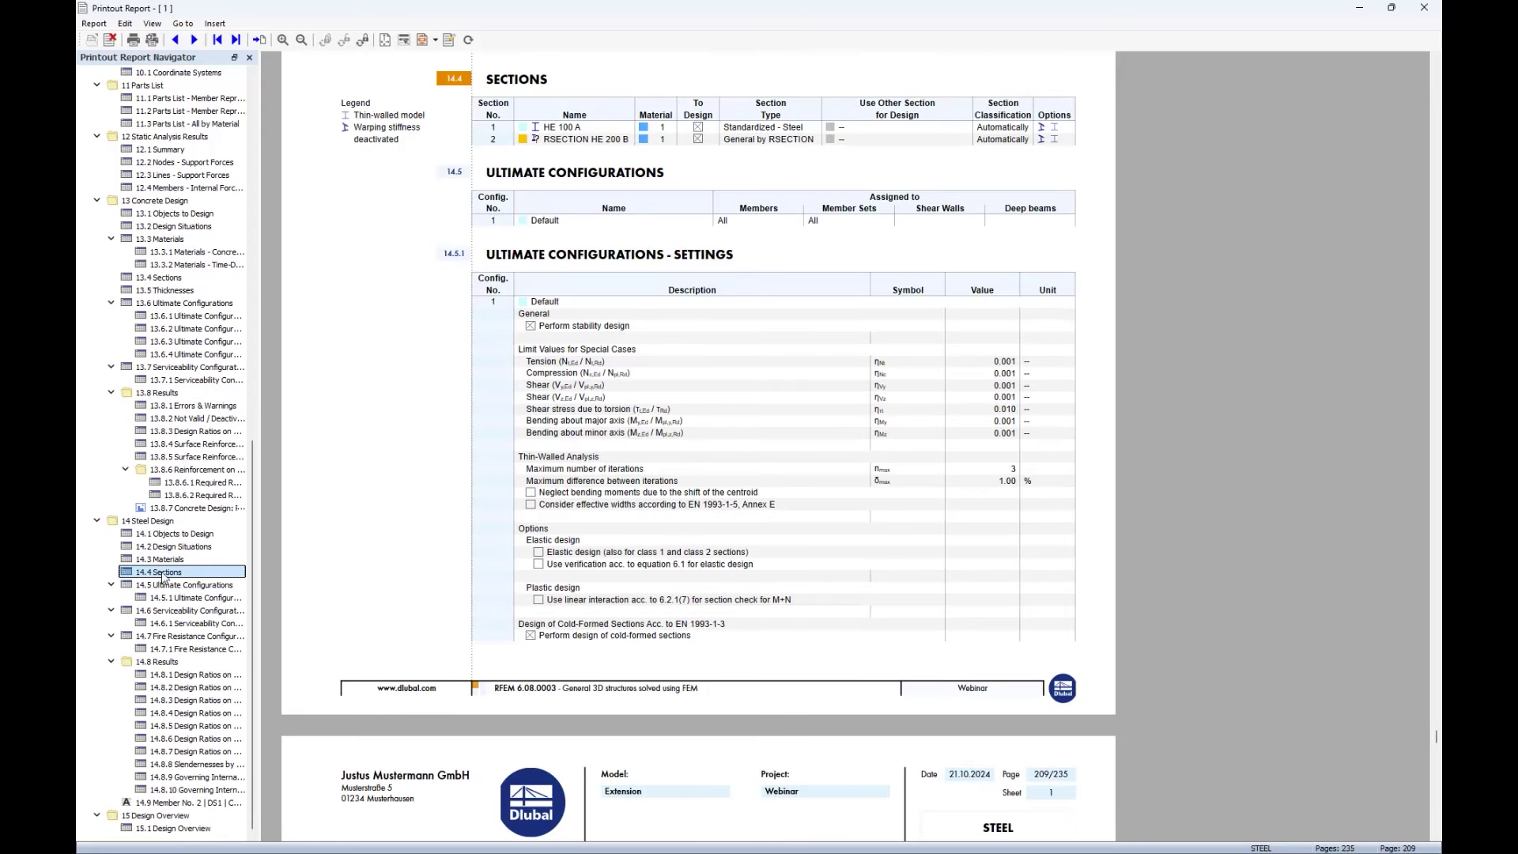